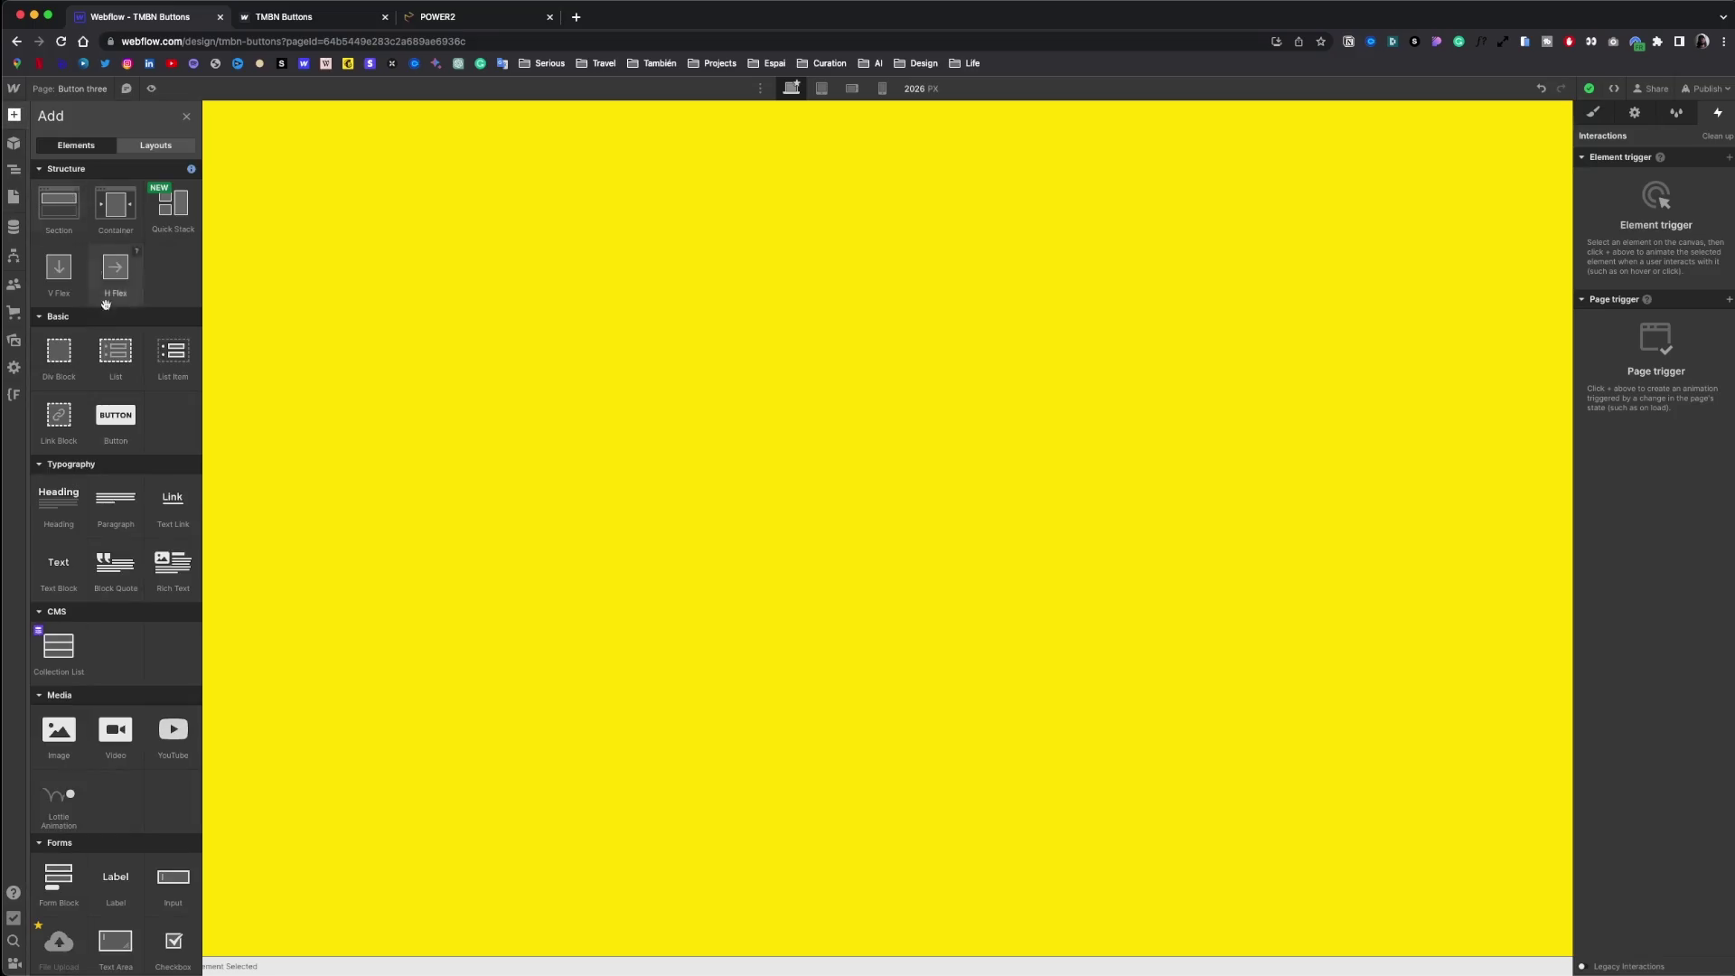
- Add a Div Block inside the wrapper and give it the class button__simple
left_click_drag(57, 351, 811, 482)
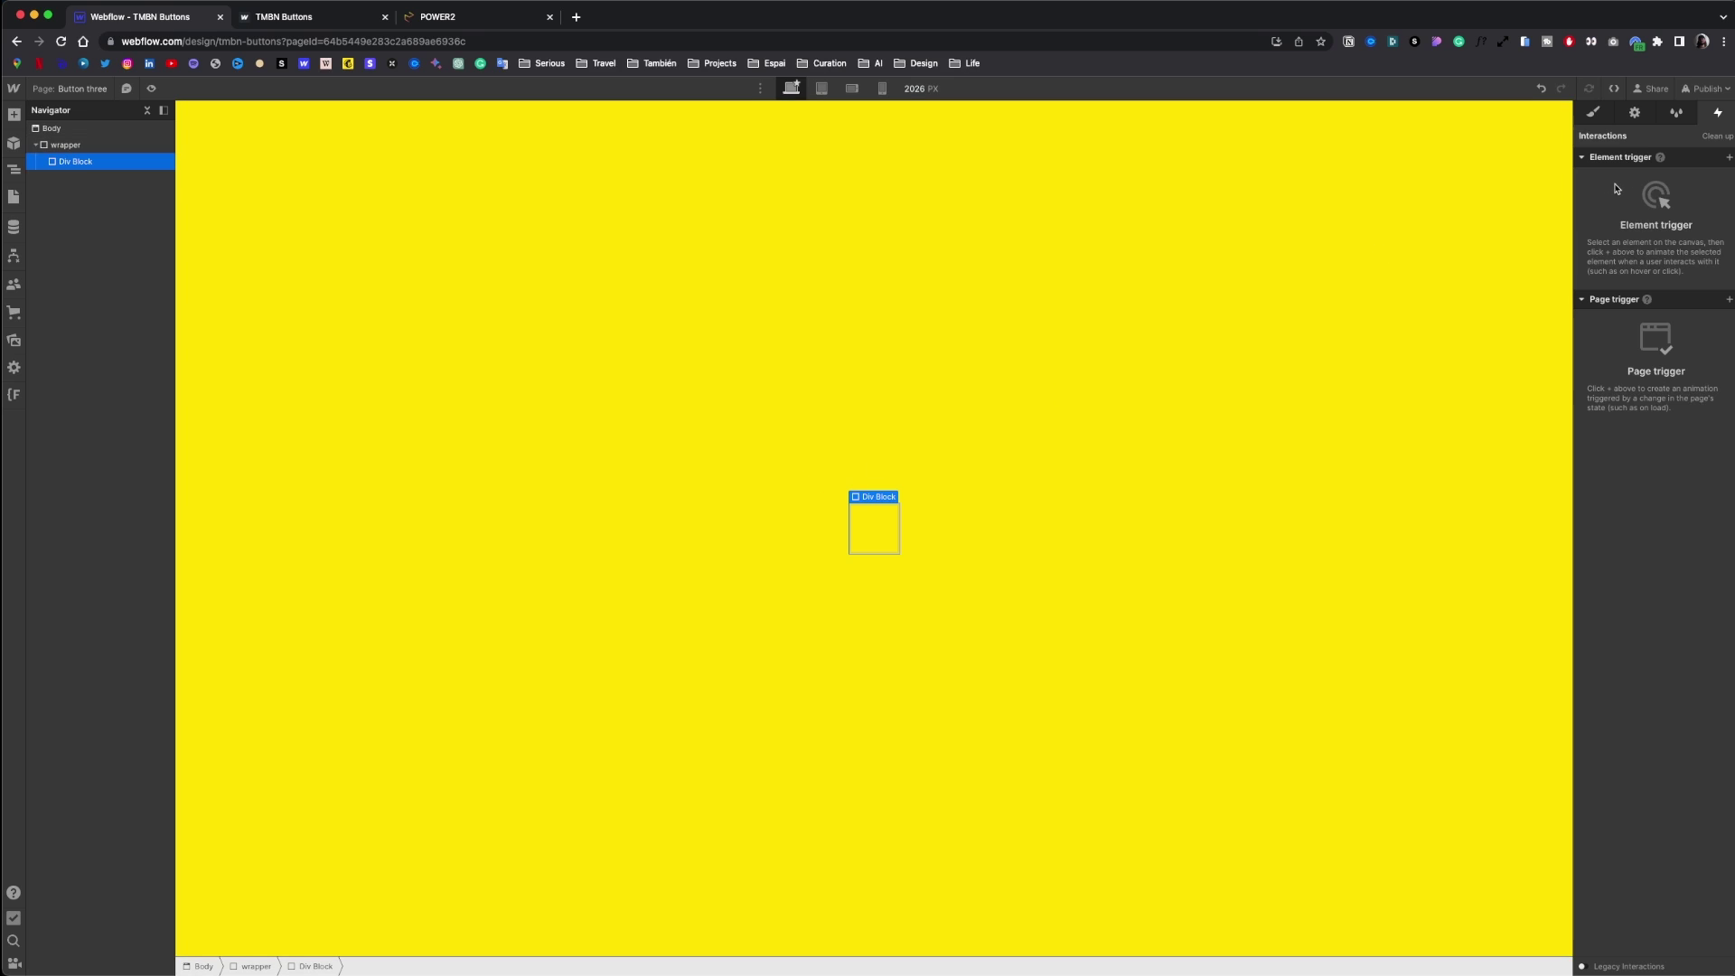
key("s")
key("super+Return")
type("button__simple")
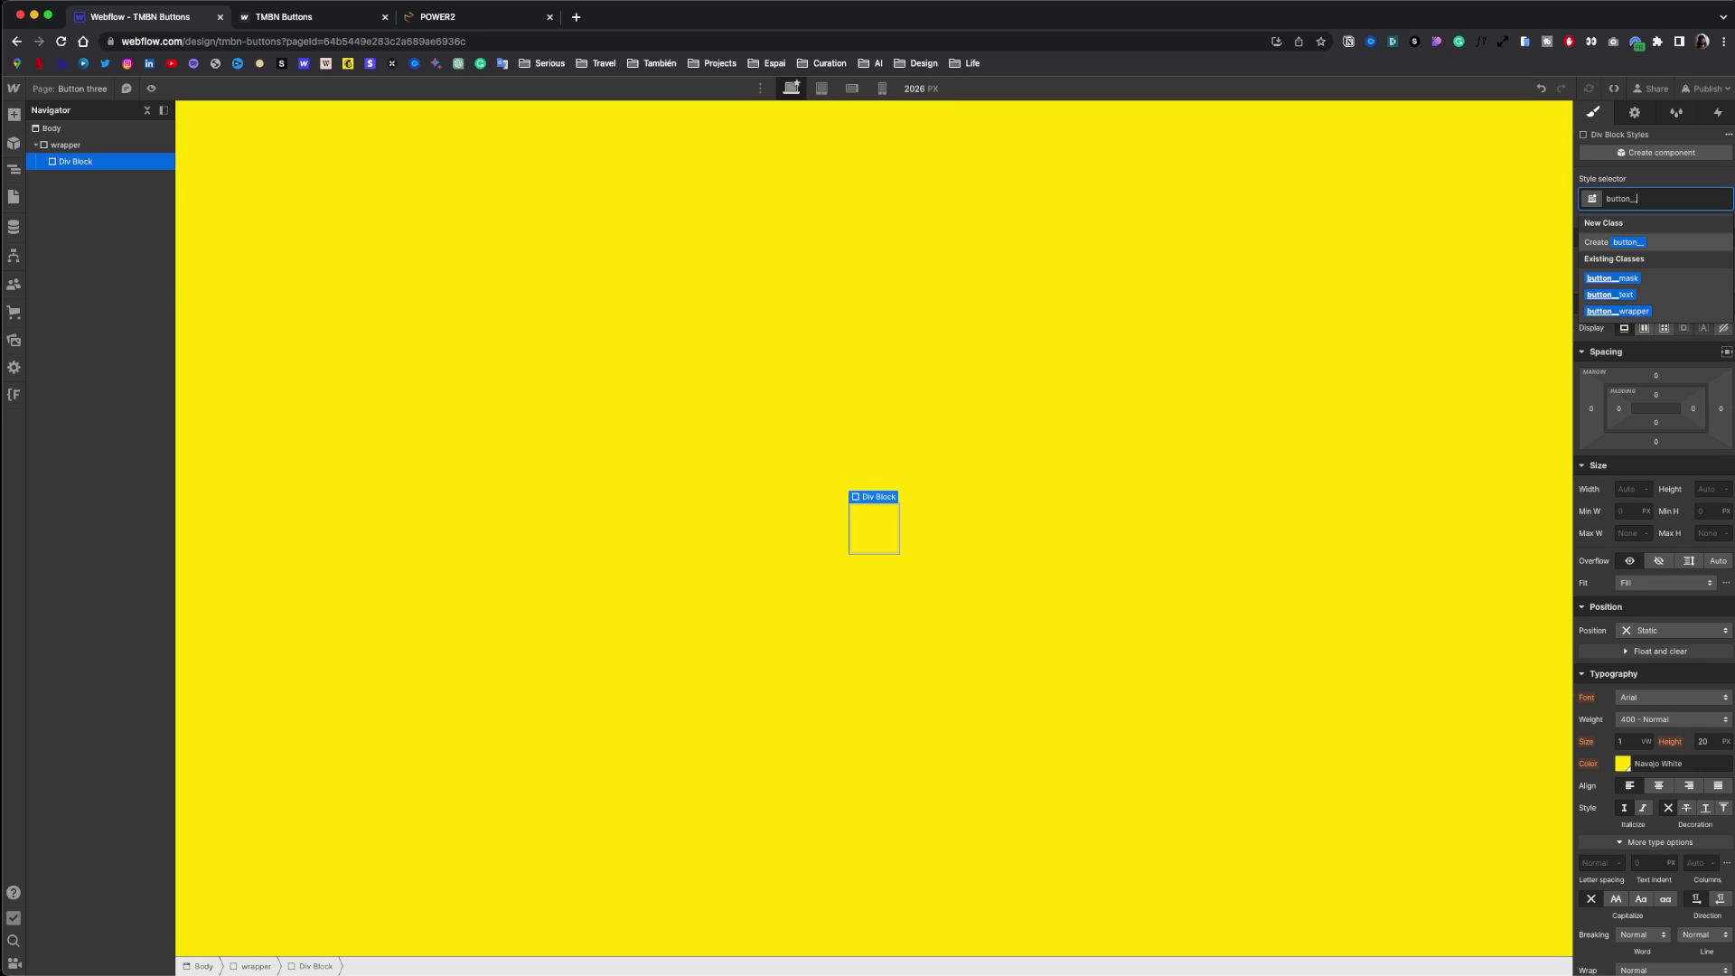
key("Return")
- Add an H1 heading inside button__simple and give it the class text__button
key("a")
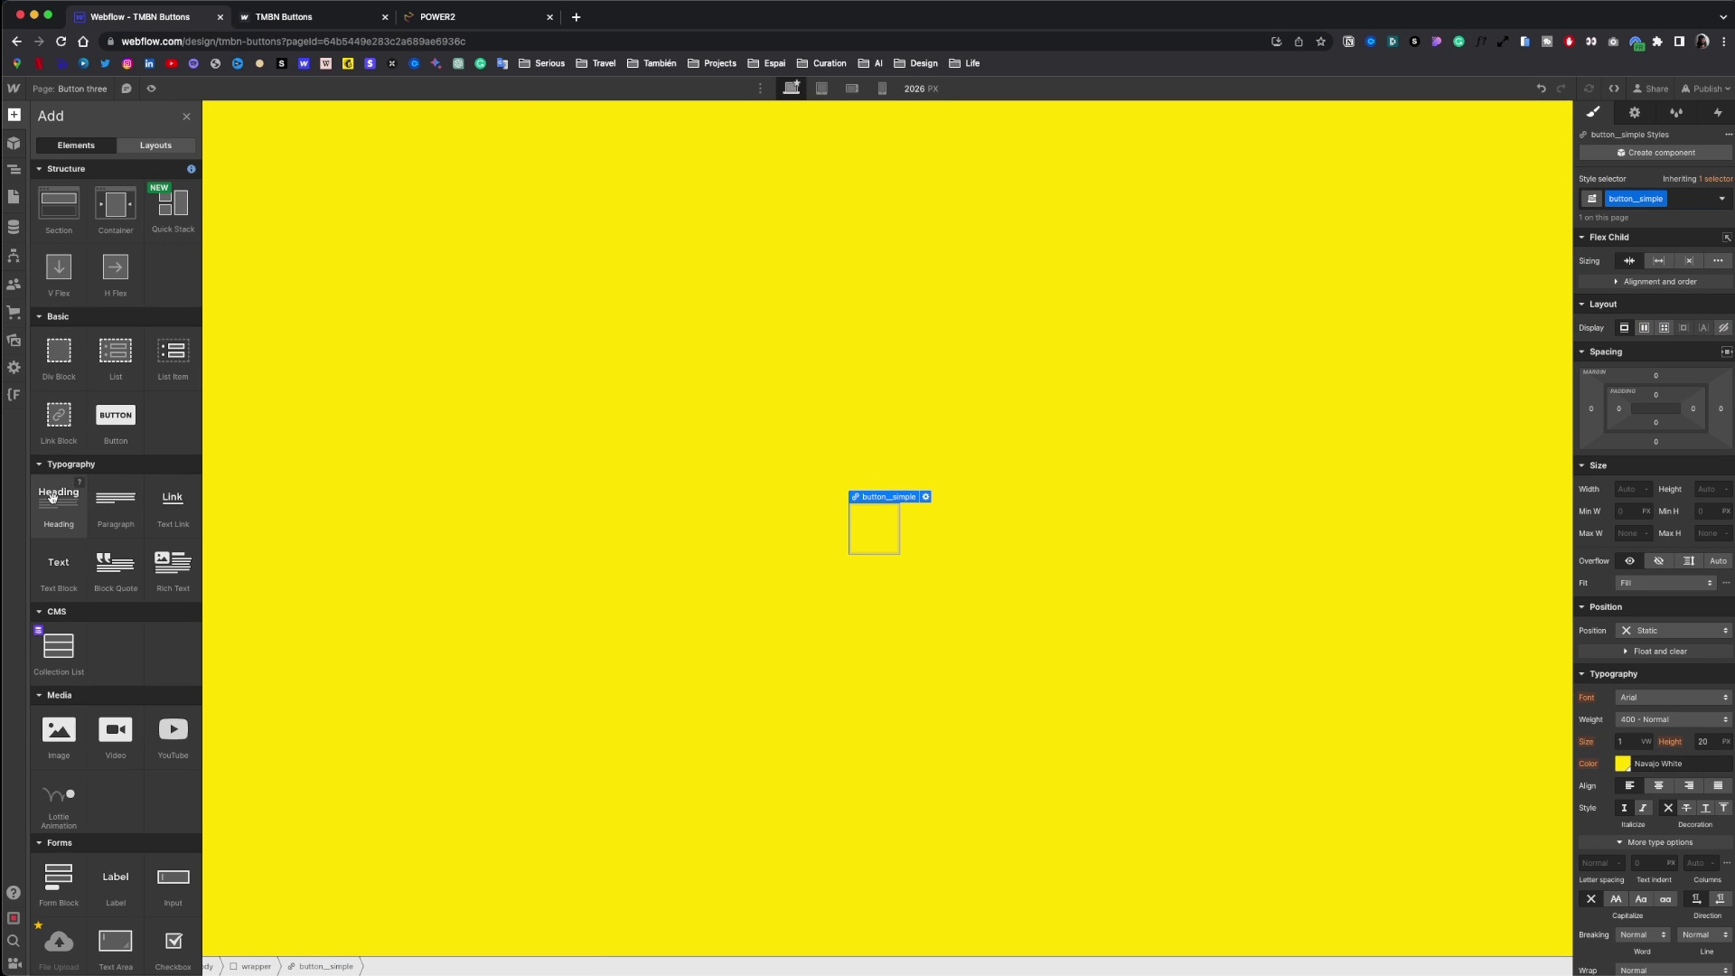
left_click_drag(76, 501, 865, 524)
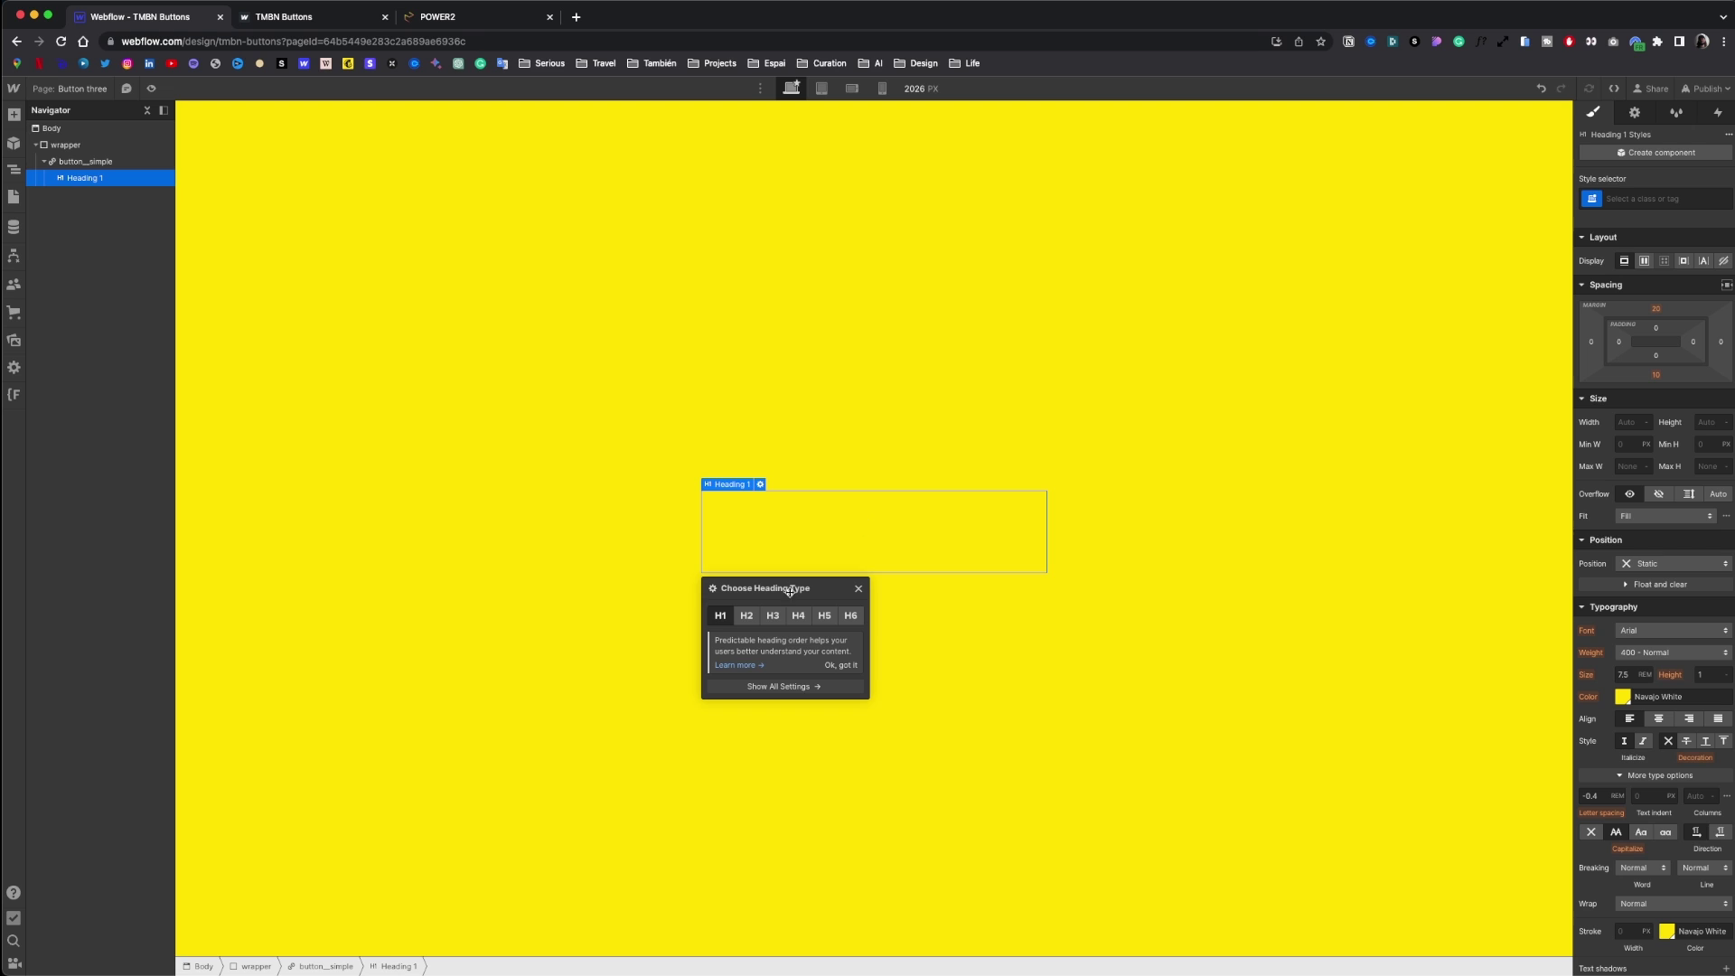
key("super+Return")
type("text_button")
key("Return")
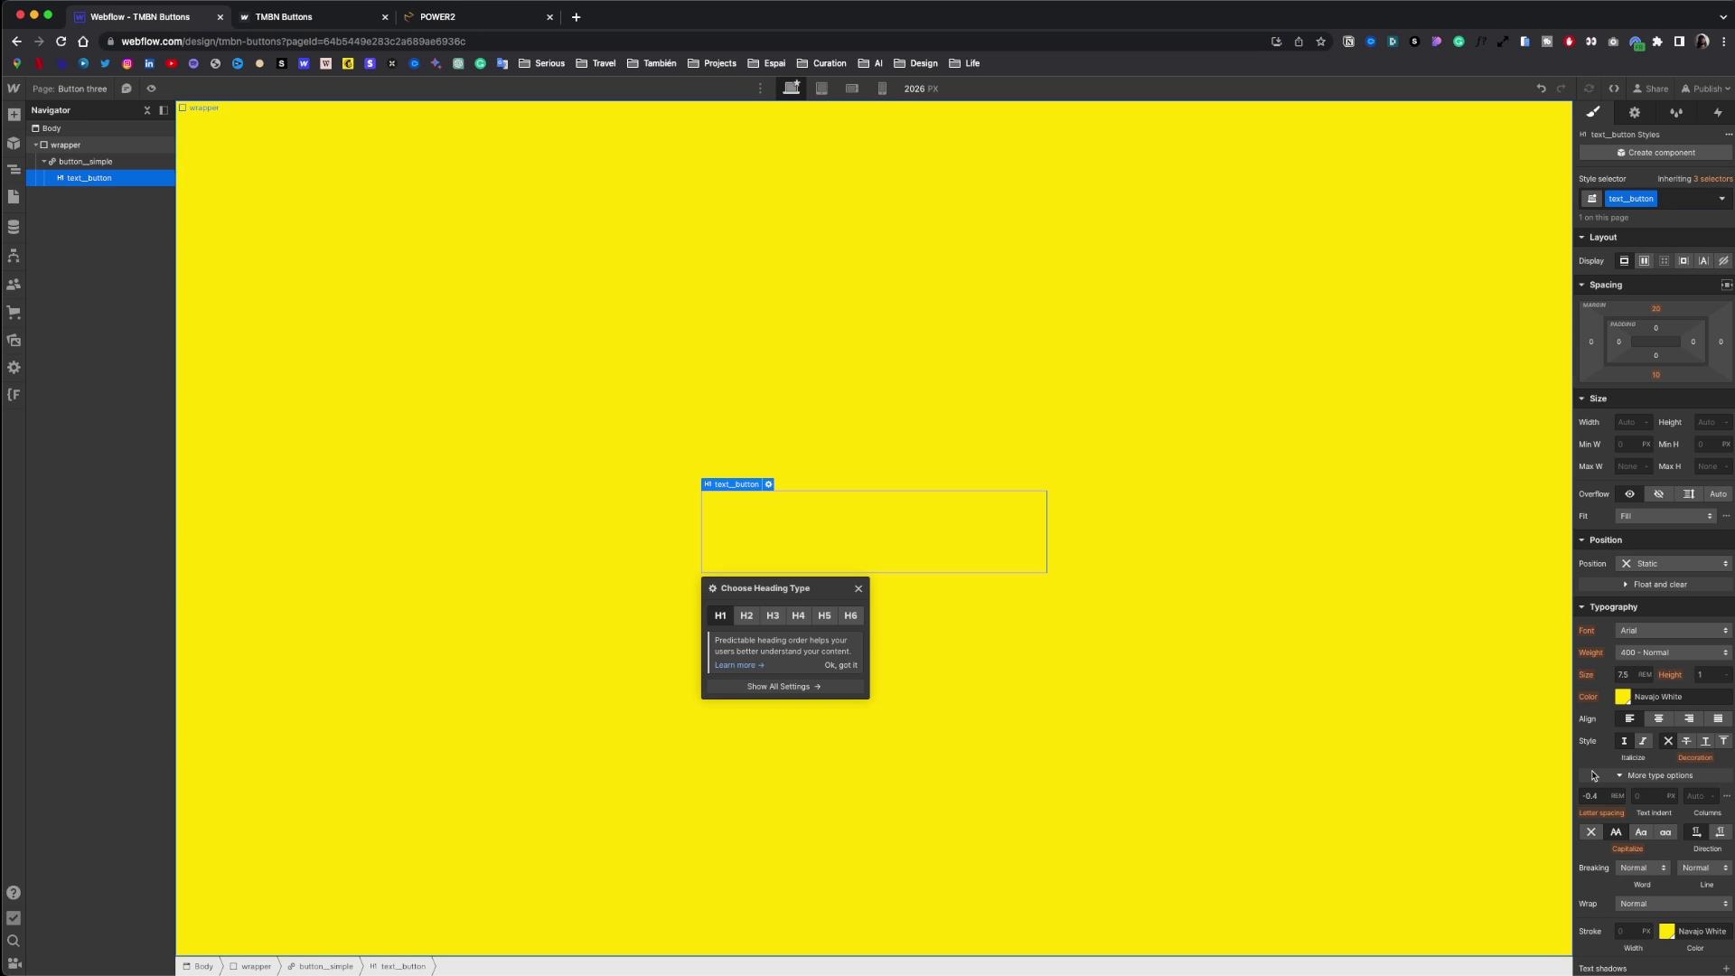
- Set the heading's text color to the Black swatch and change its text to FORTALEZA
left_click(1623, 697)
left_click(1607, 936)
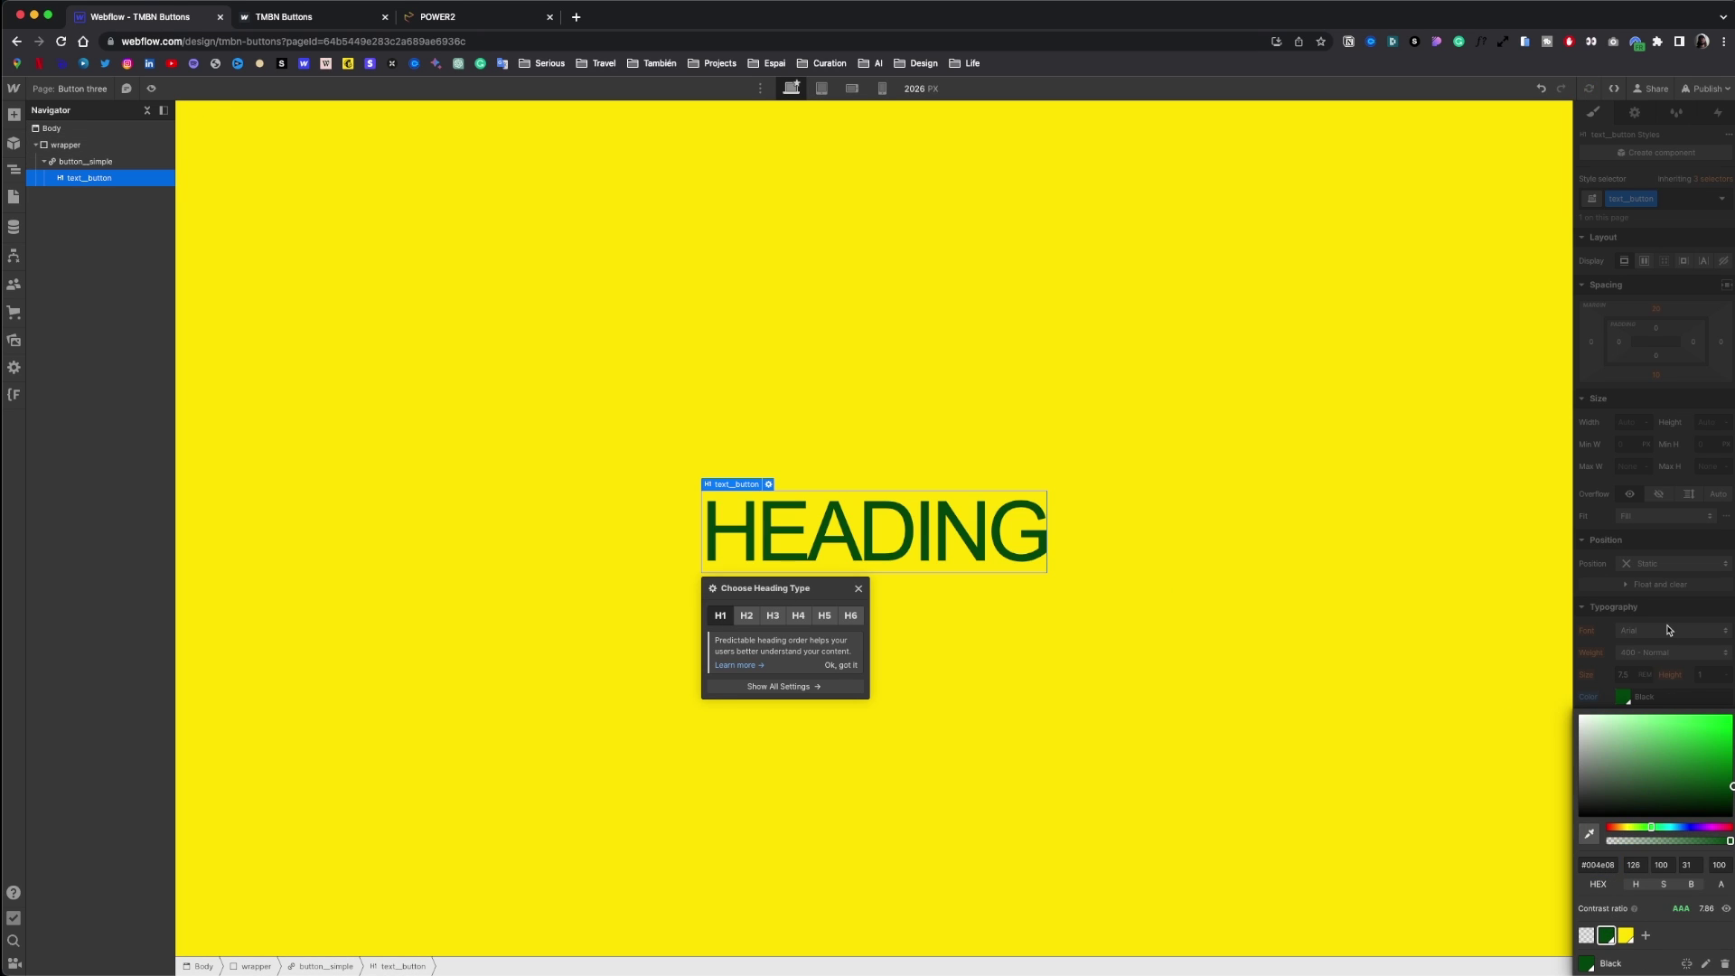
double_click(872, 529)
type("FORTALEZA")
key("Escape")
- Set the button__simple padding to 2rem on the left and right and 1rem on the top and bottom
left_click(1620, 412)
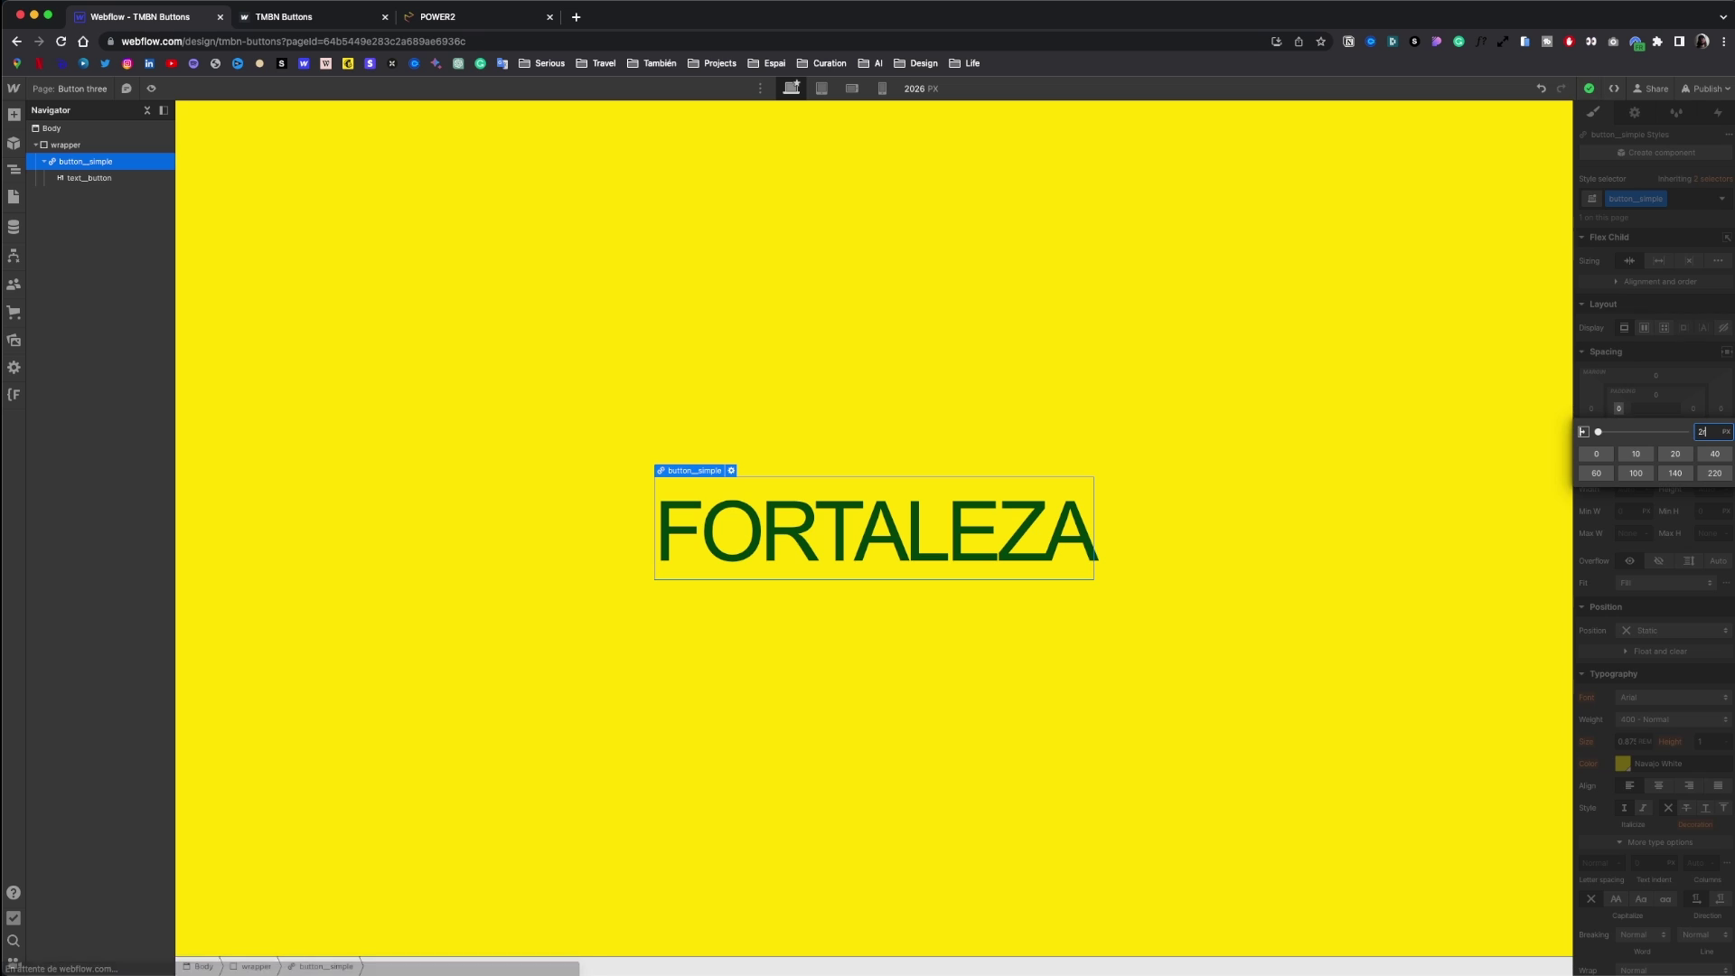
type("2rem")
left_click(1615, 411, "alt")
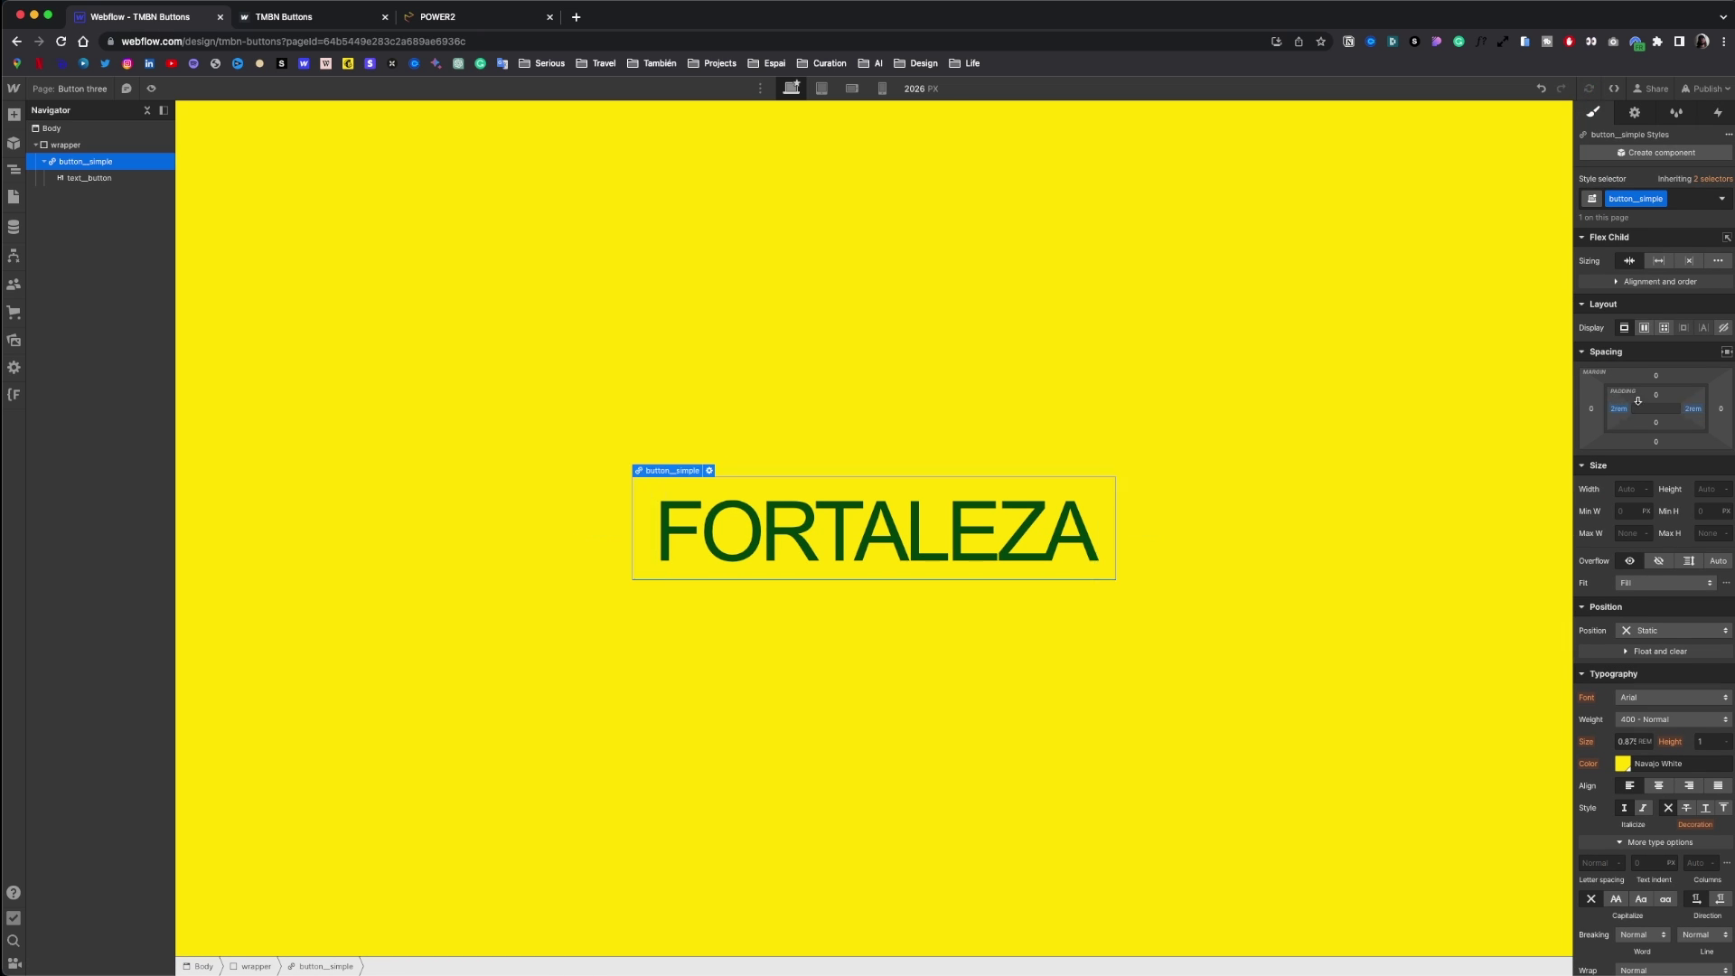
left_click(1656, 395)
type("1rem")
key("Return")
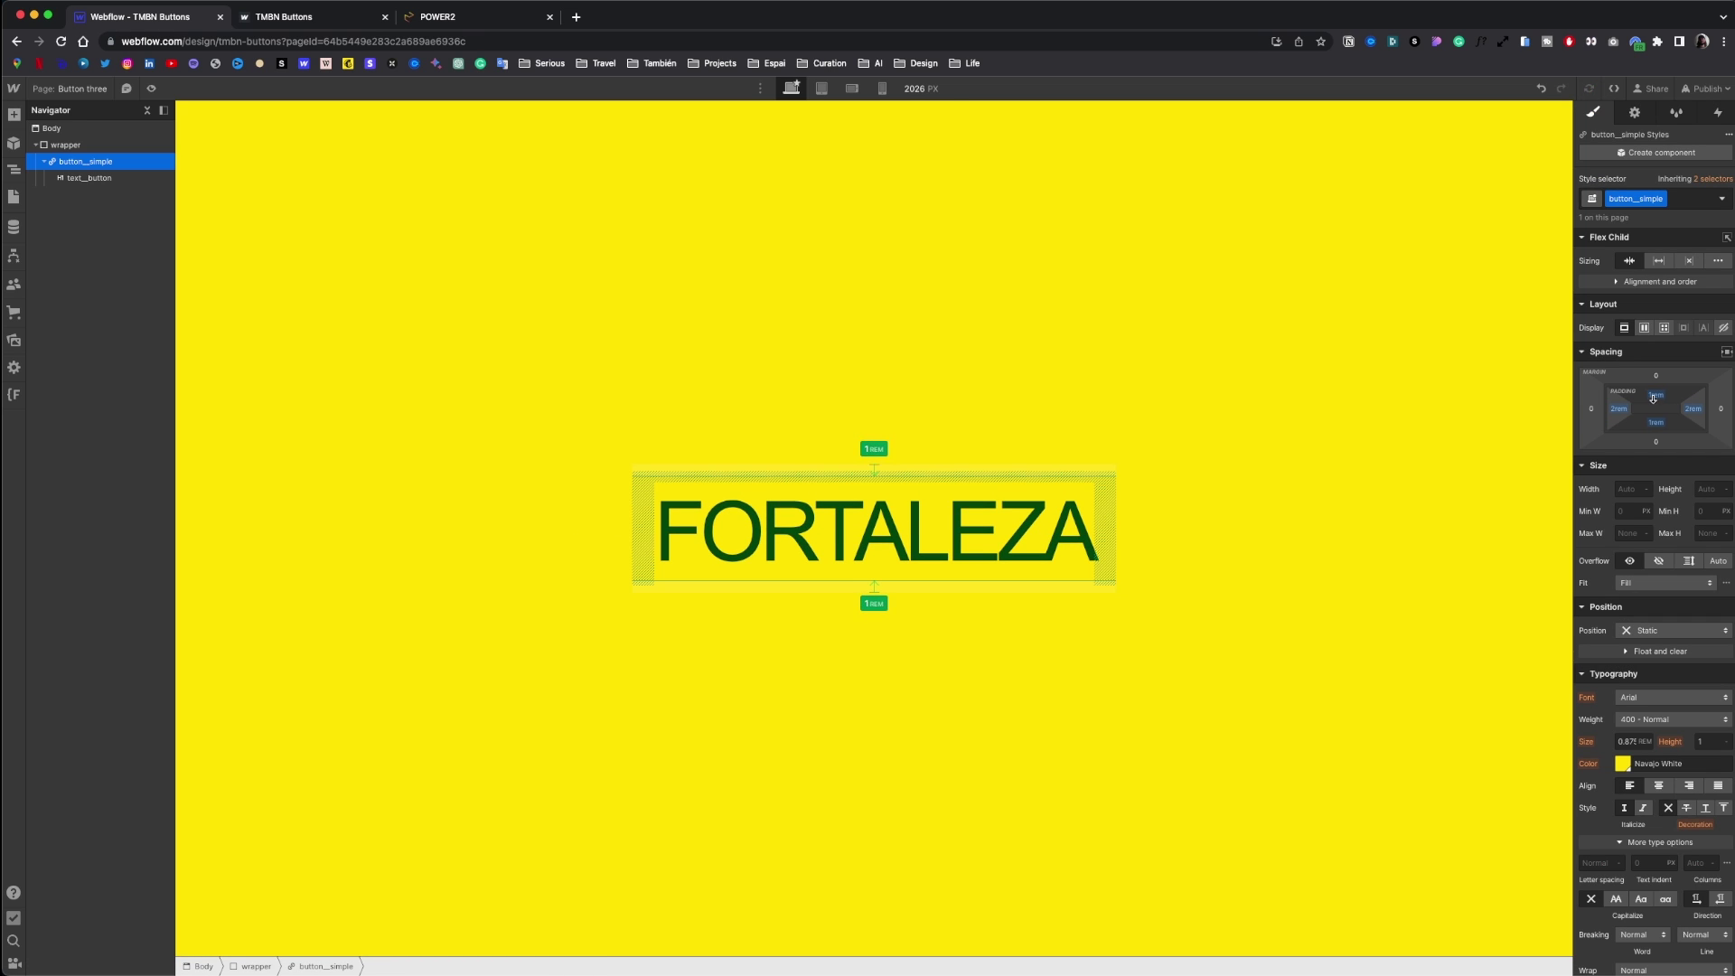
- Set button__simple's overflow to hidden and make it a horizontal flex layout with its children centered on both axes
left_click(1659, 561)
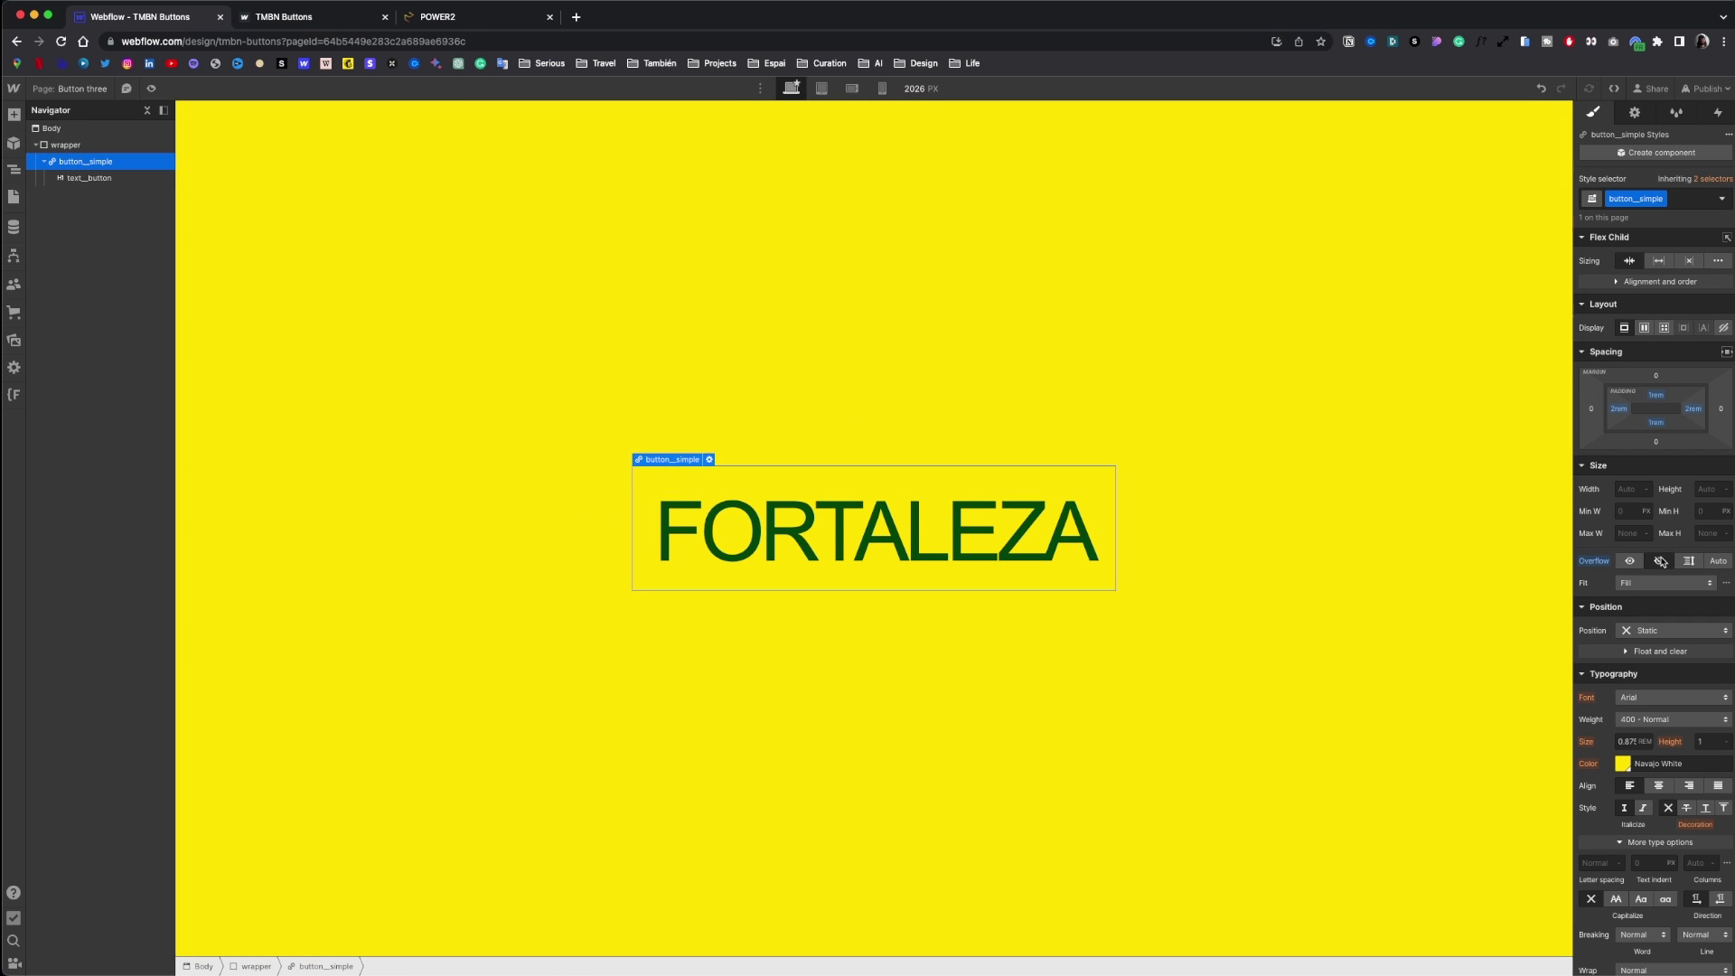
left_click(1644, 328)
left_click(1651, 380)
left_click(1650, 399)
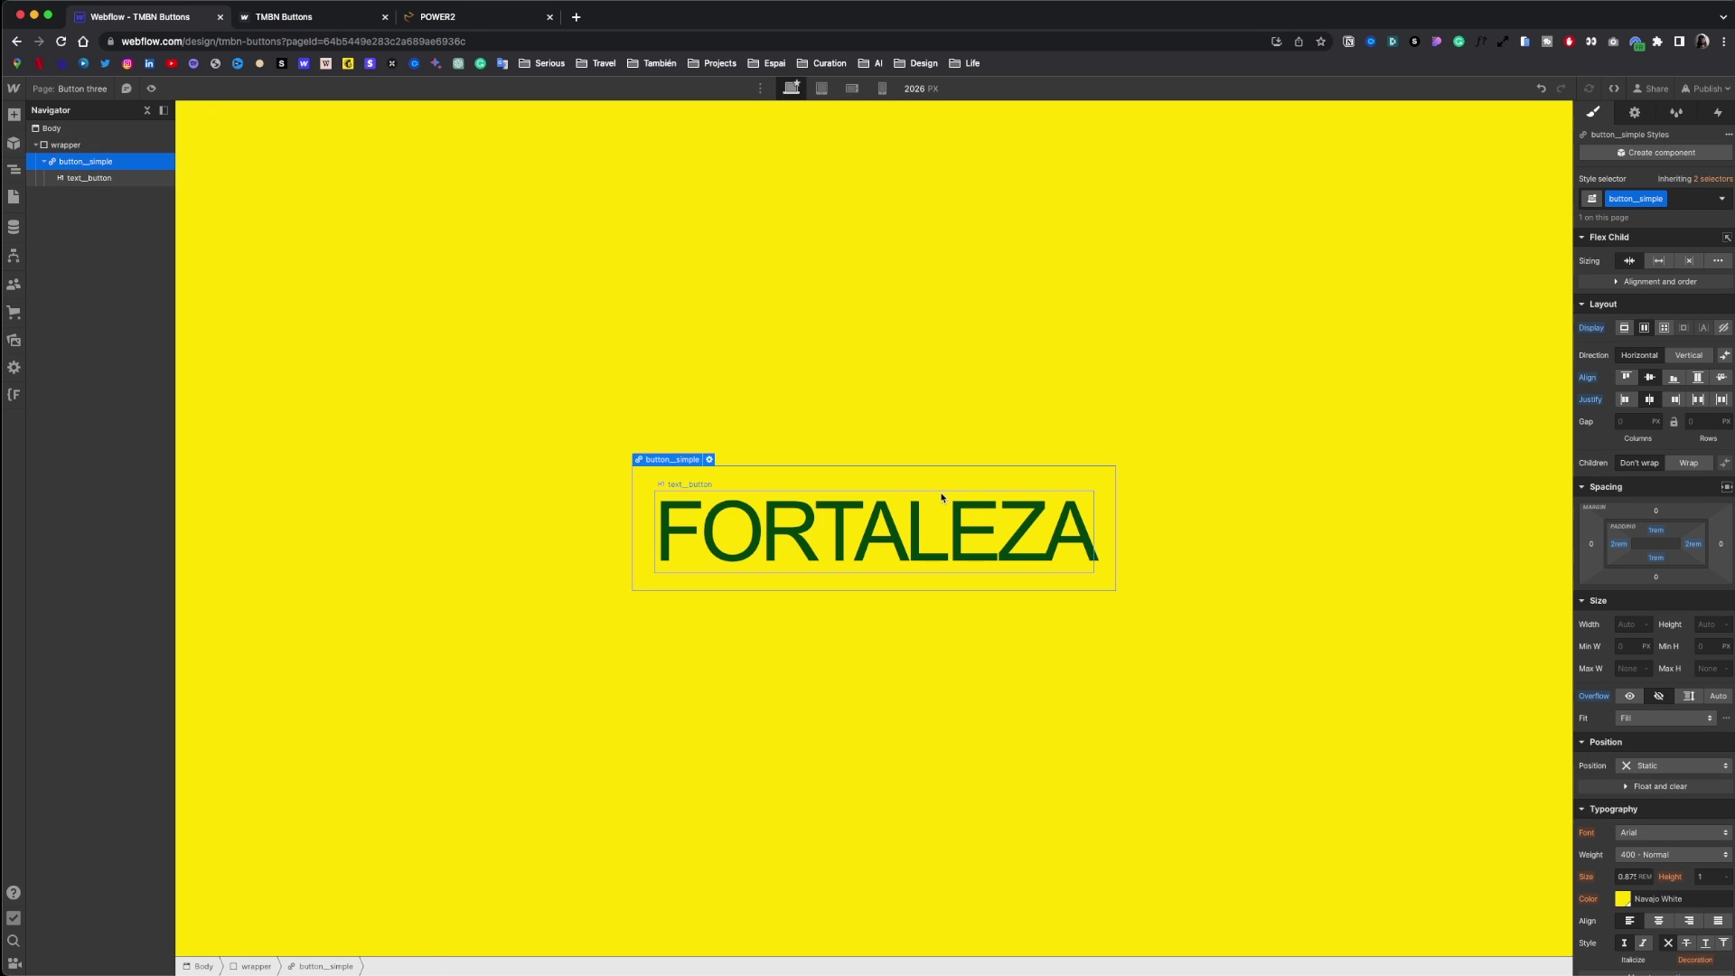
- Add the combo class is-relative to the text__button heading and set its position to Relative
left_click(936, 503)
key("super+Return")
type("is-relati")
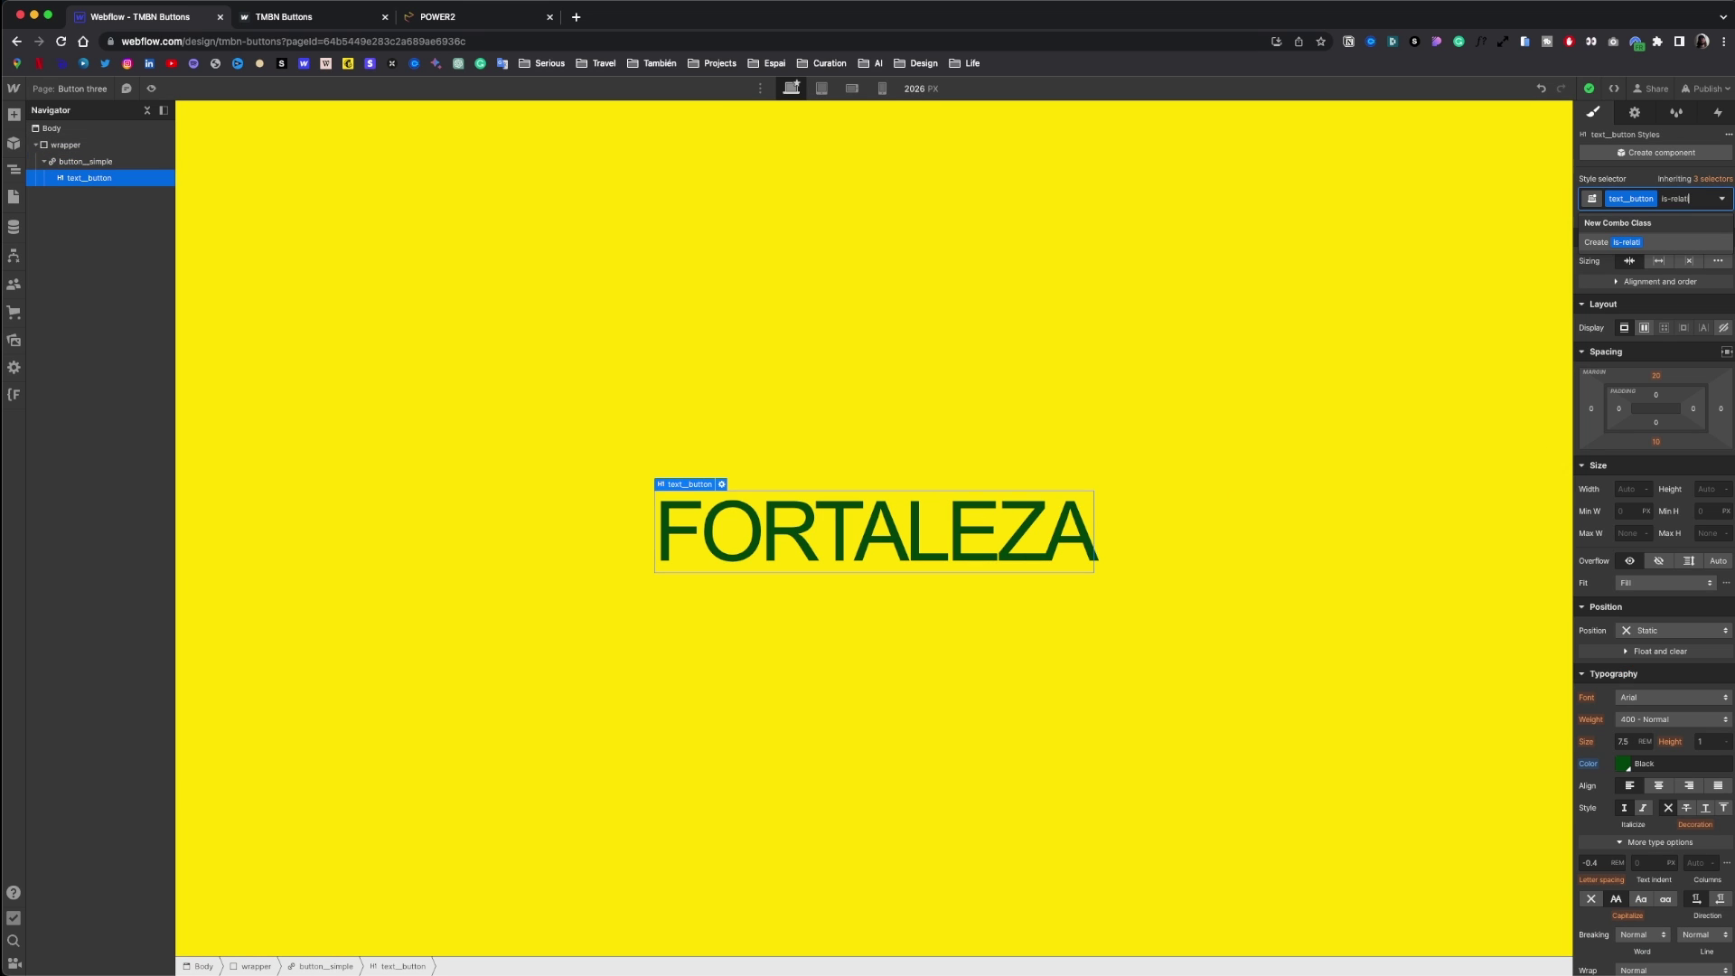
type("ve")
key("Return")
left_click(1660, 630)
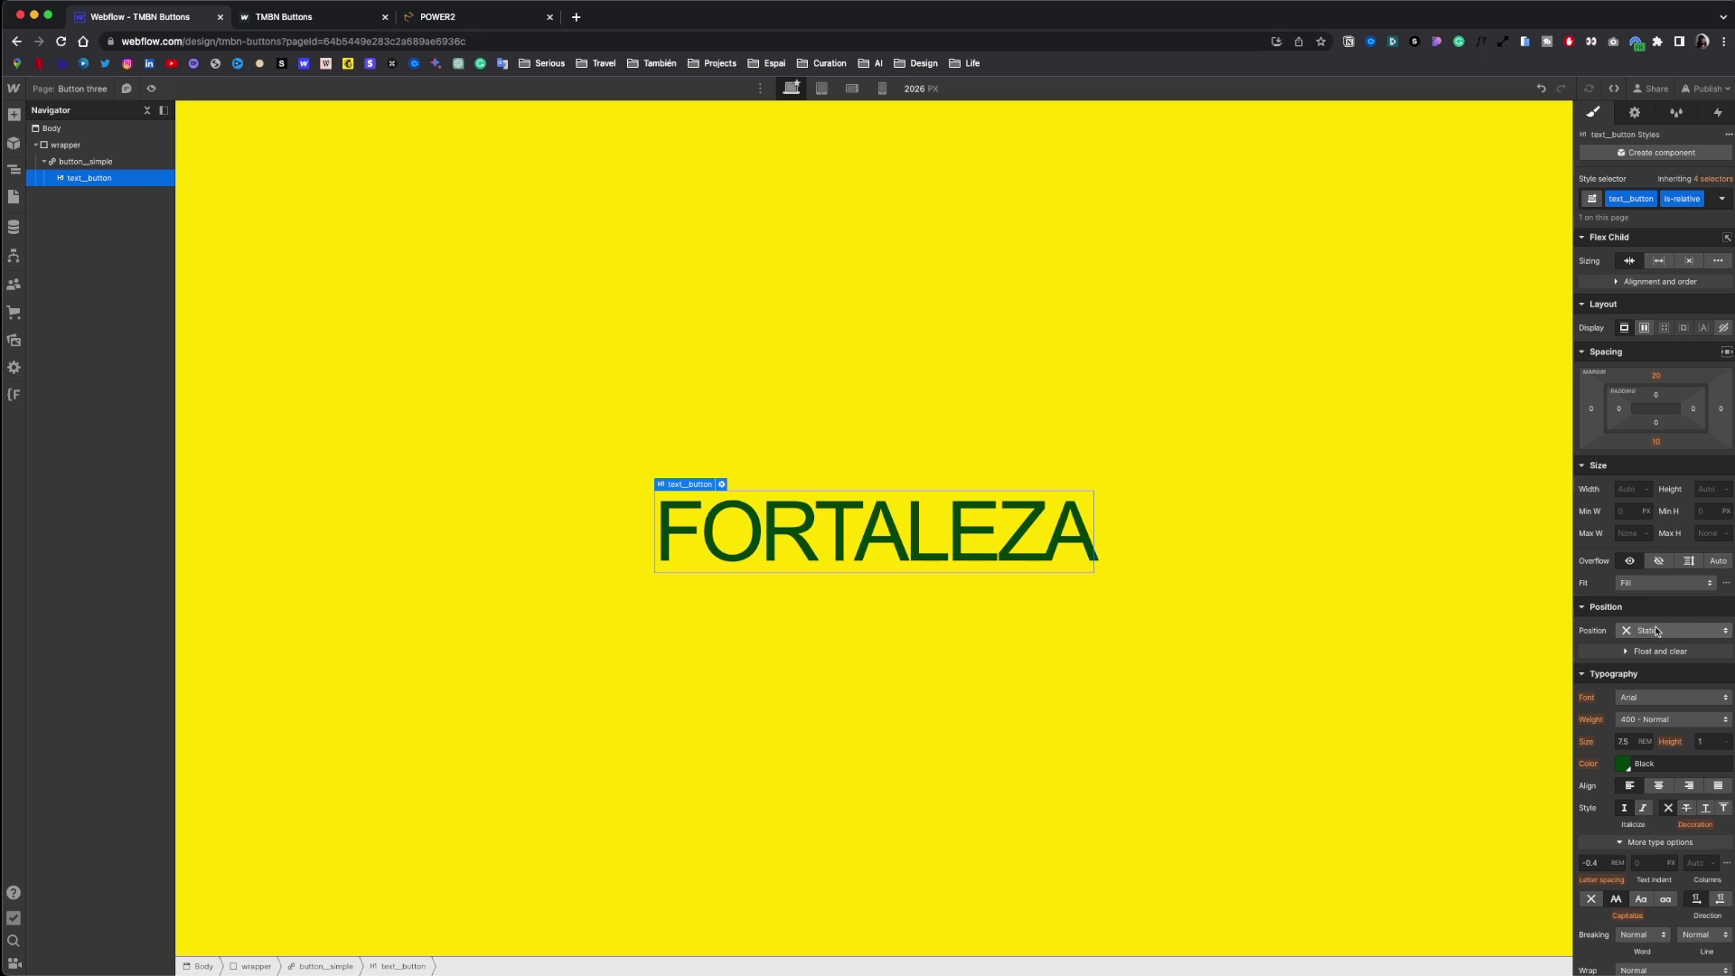
left_click(1659, 647)
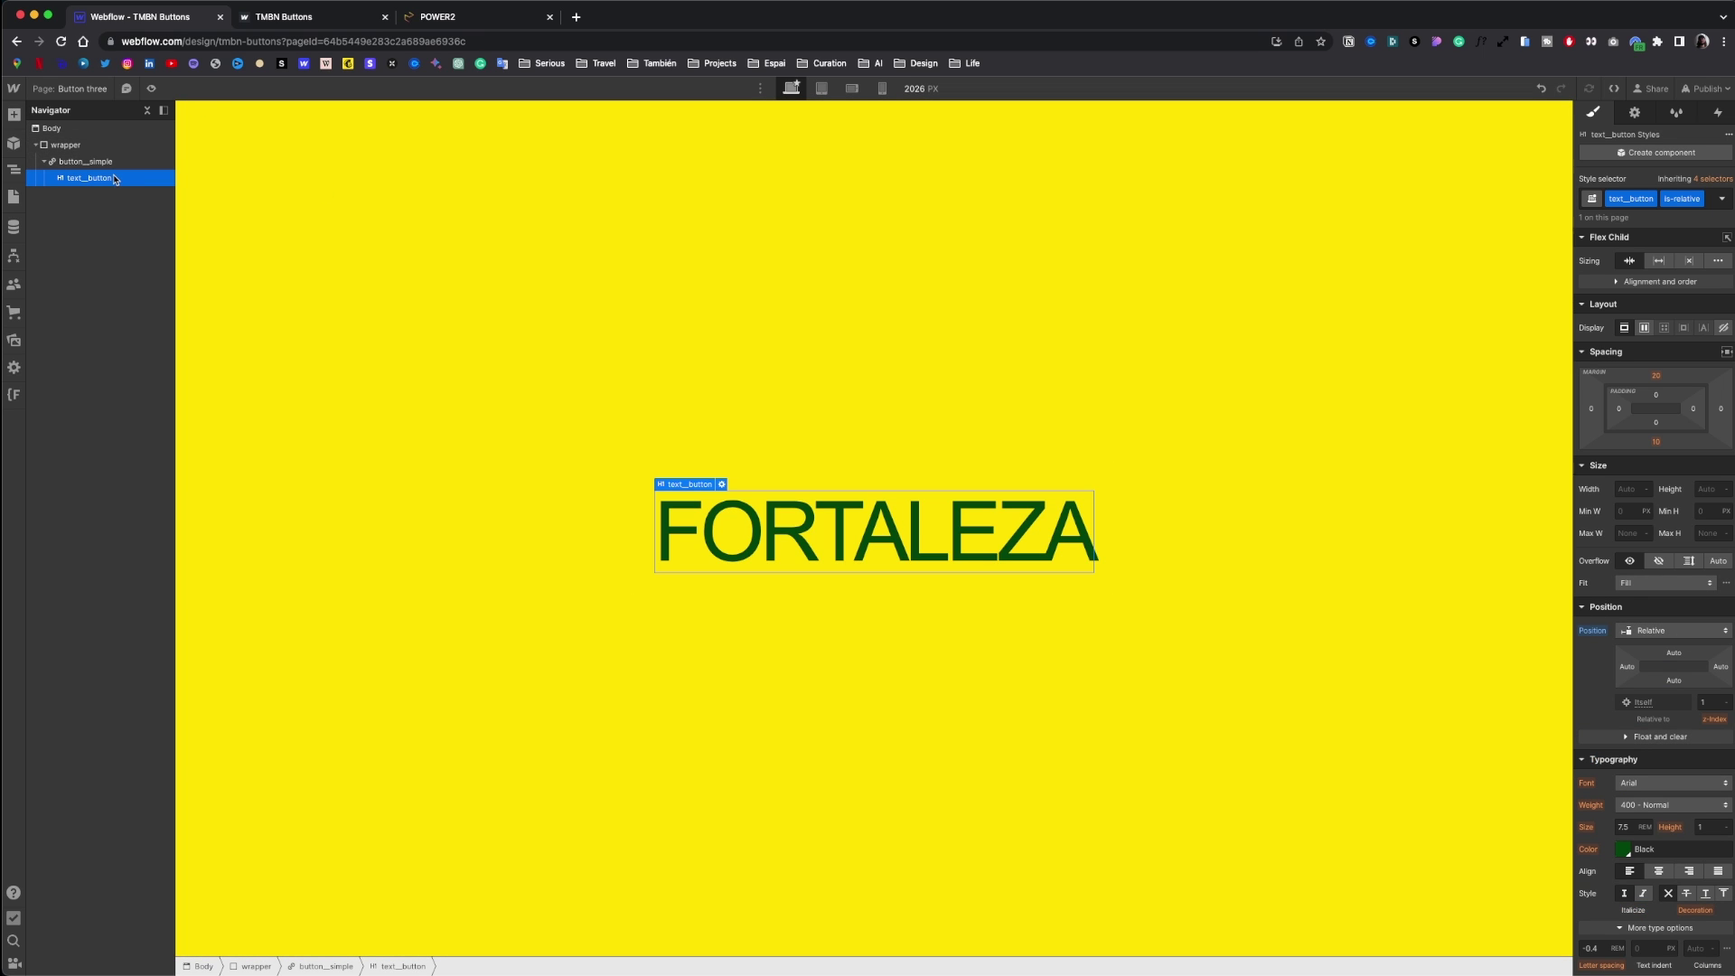
- Duplicate the text__button heading and remove the is-relative combo class from the copy
key("super+d")
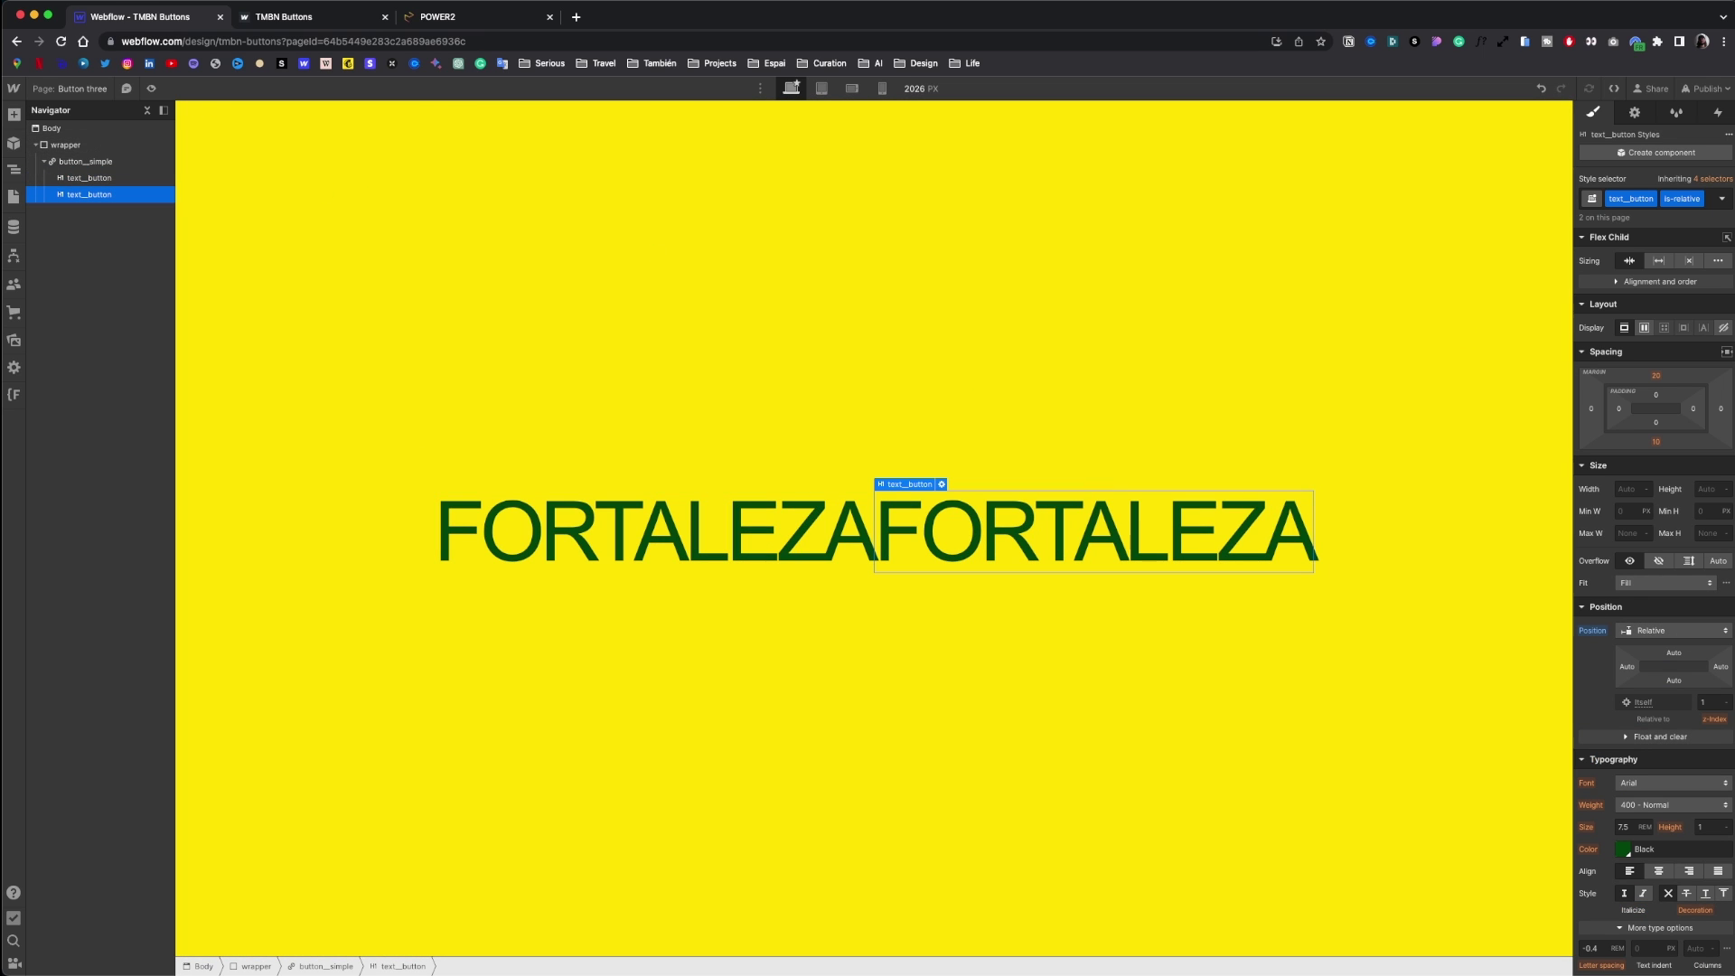
left_click(1589, 201)
key("BackSpace")
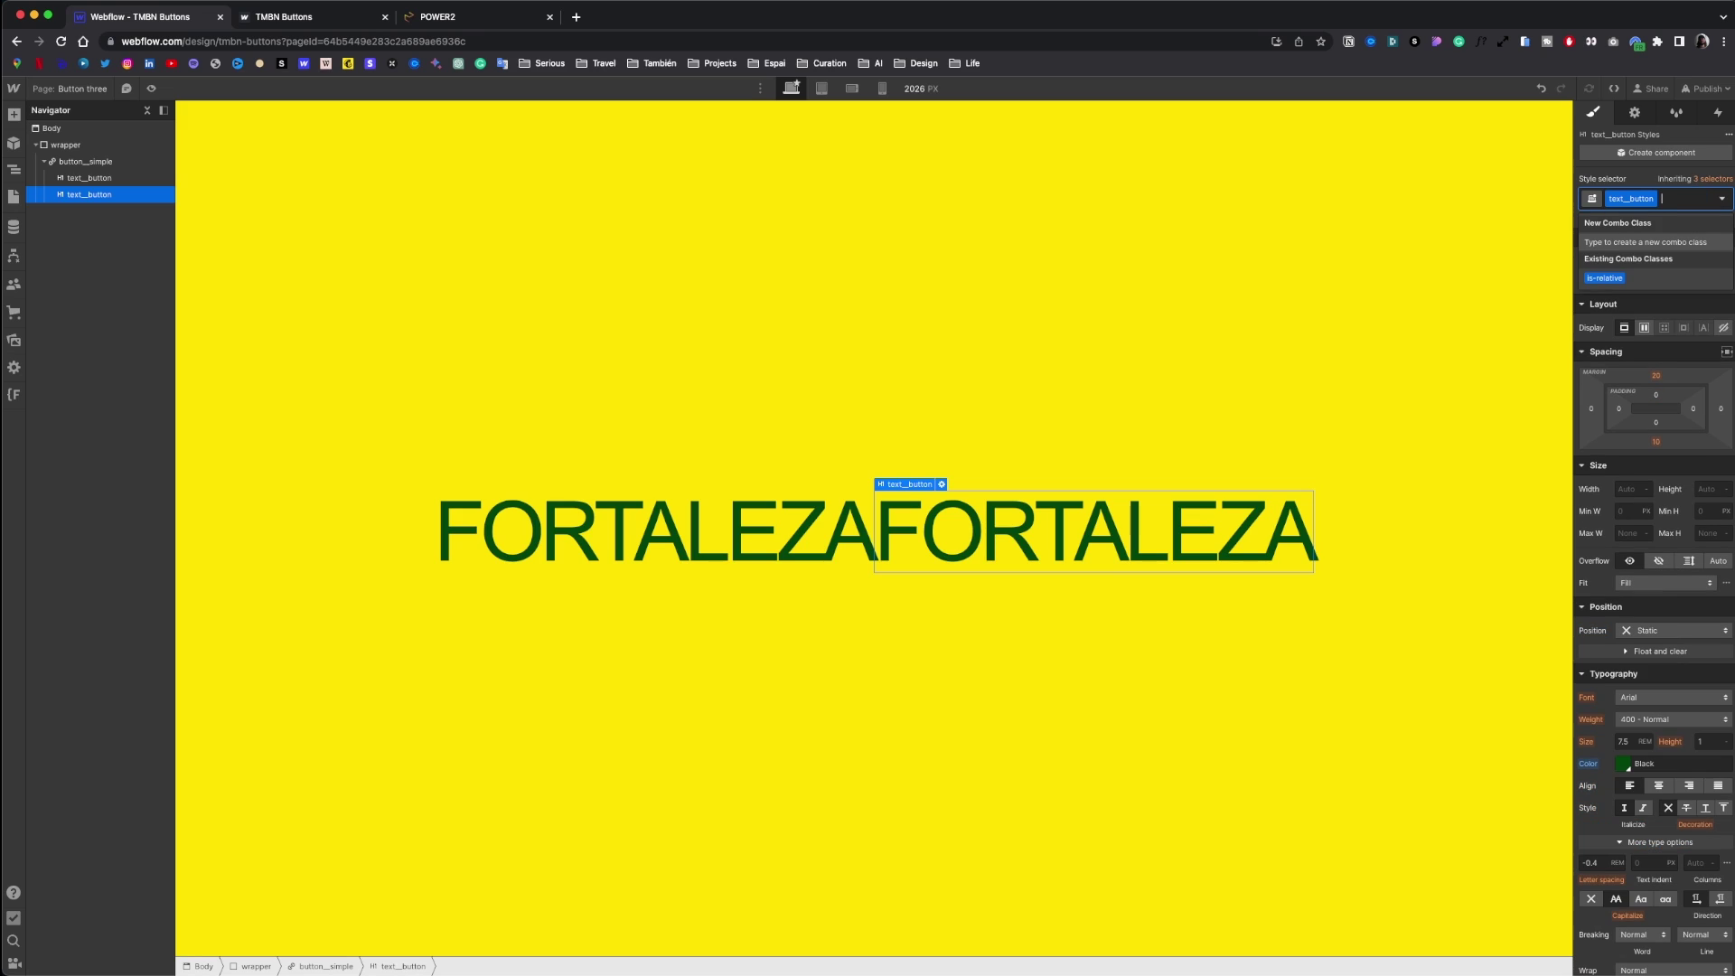
- Give the duplicated heading the combo class is-absolute and set its position to Absolute
type("is-absol")
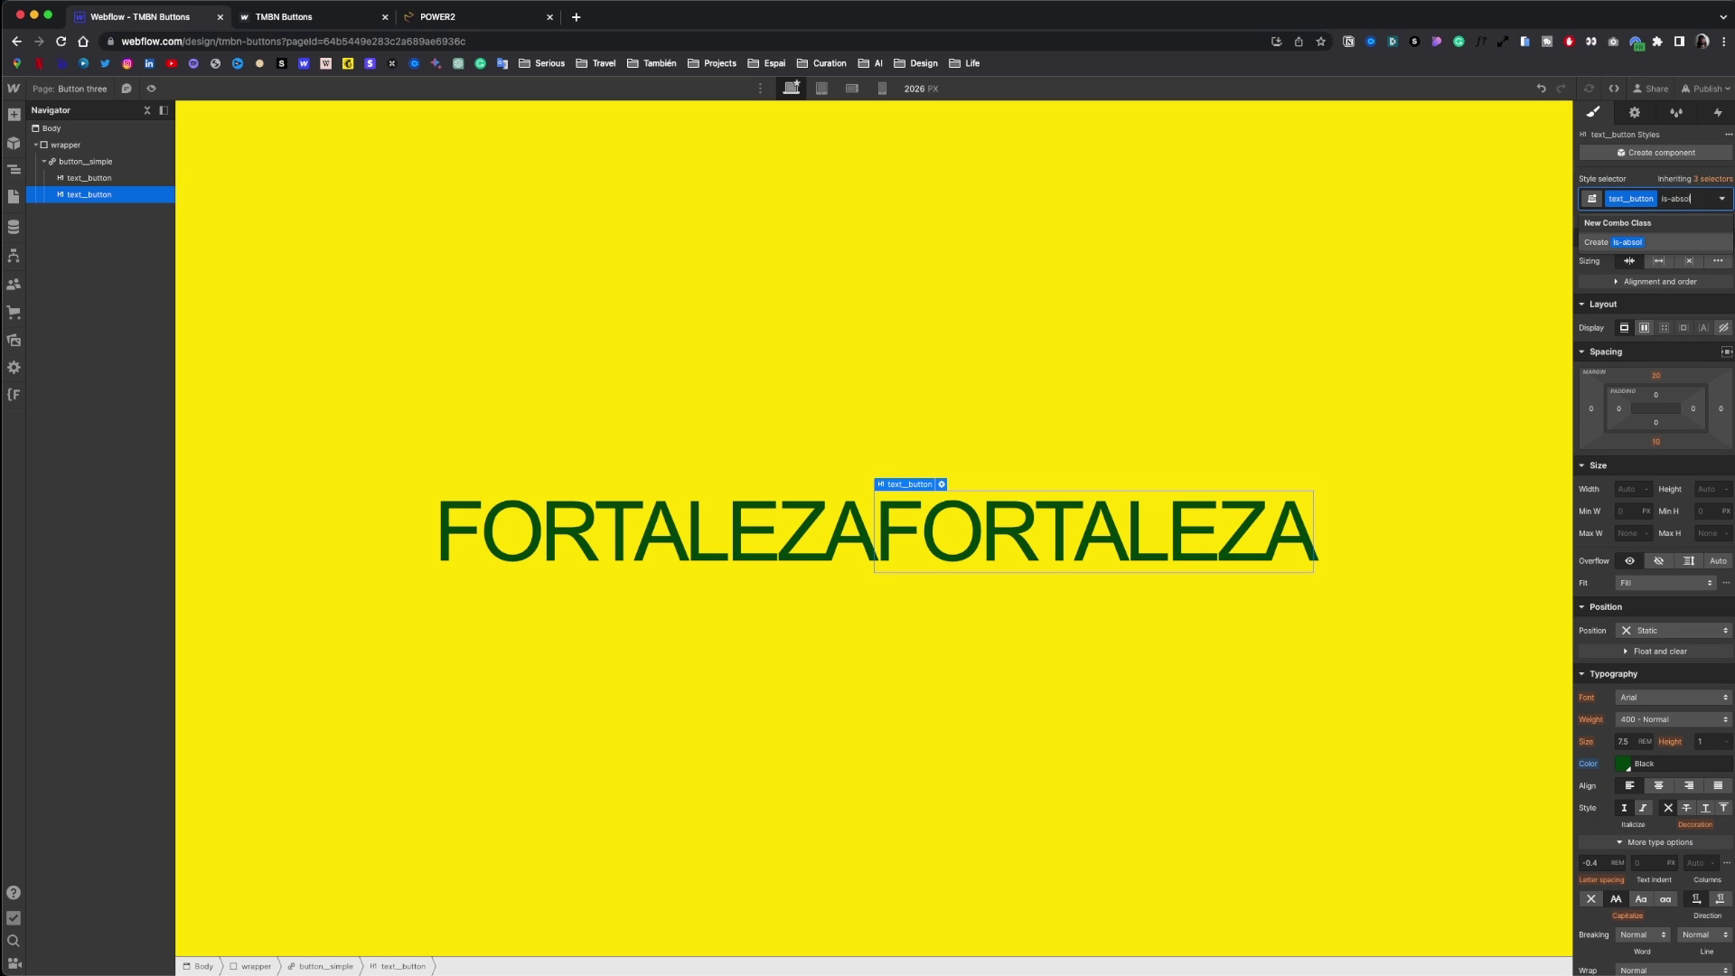
type("ute")
key("Return")
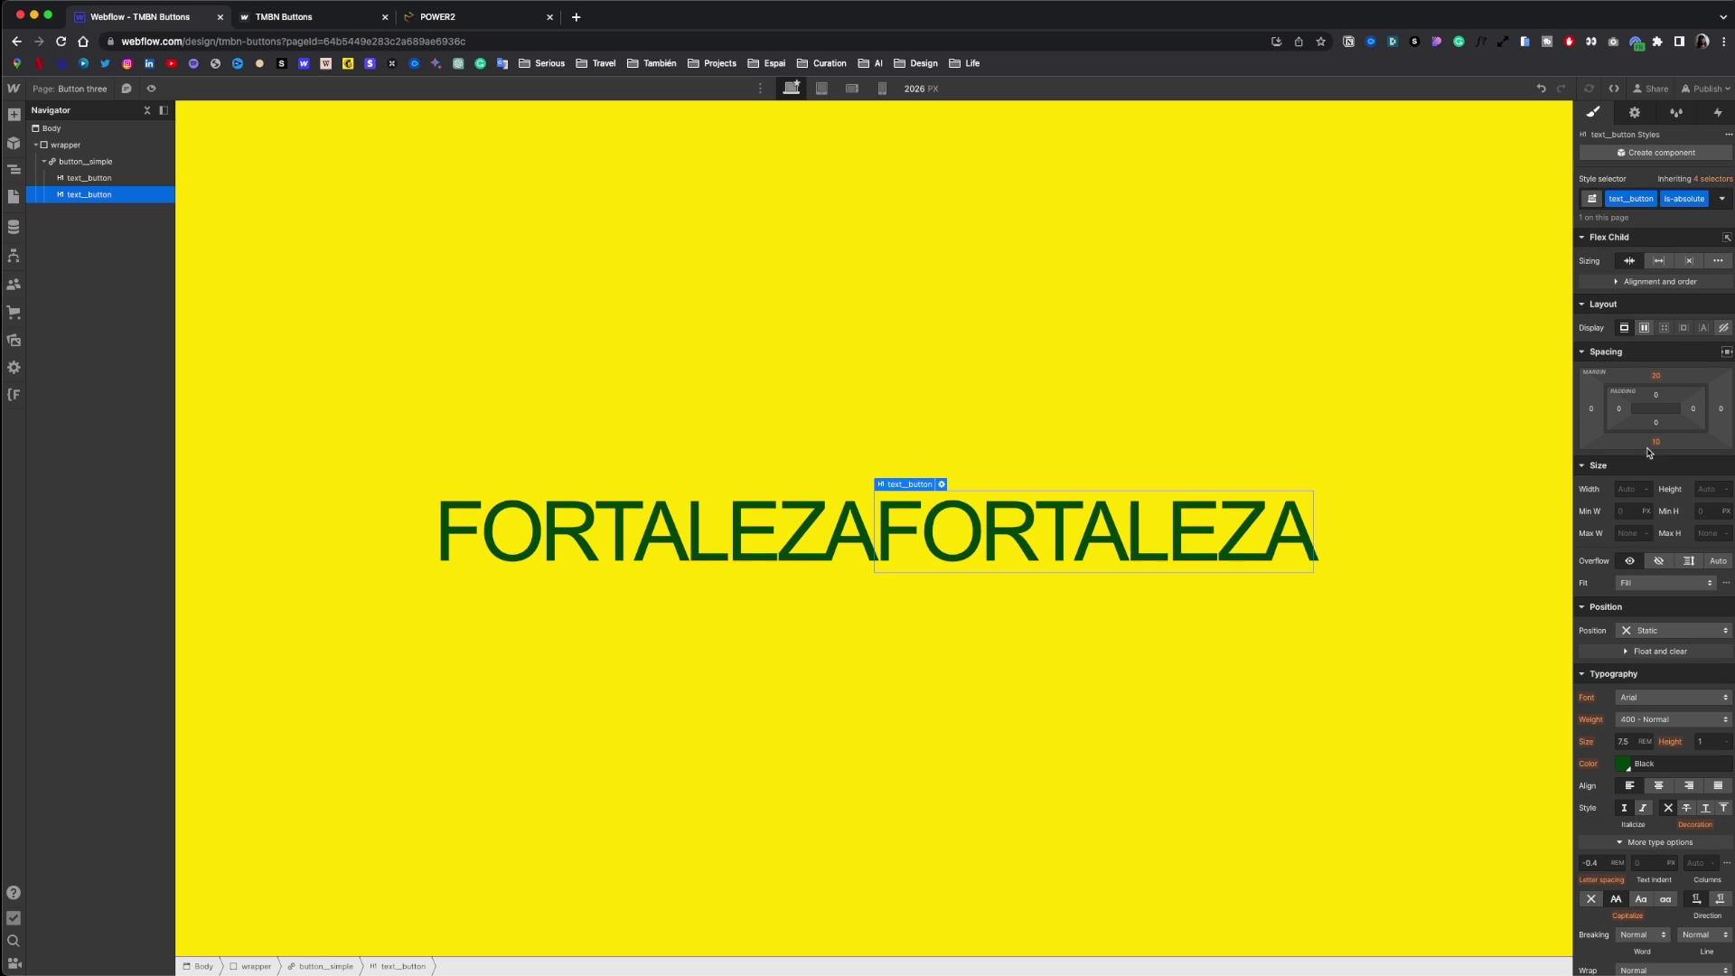
left_click(1672, 630)
left_click(1663, 669)
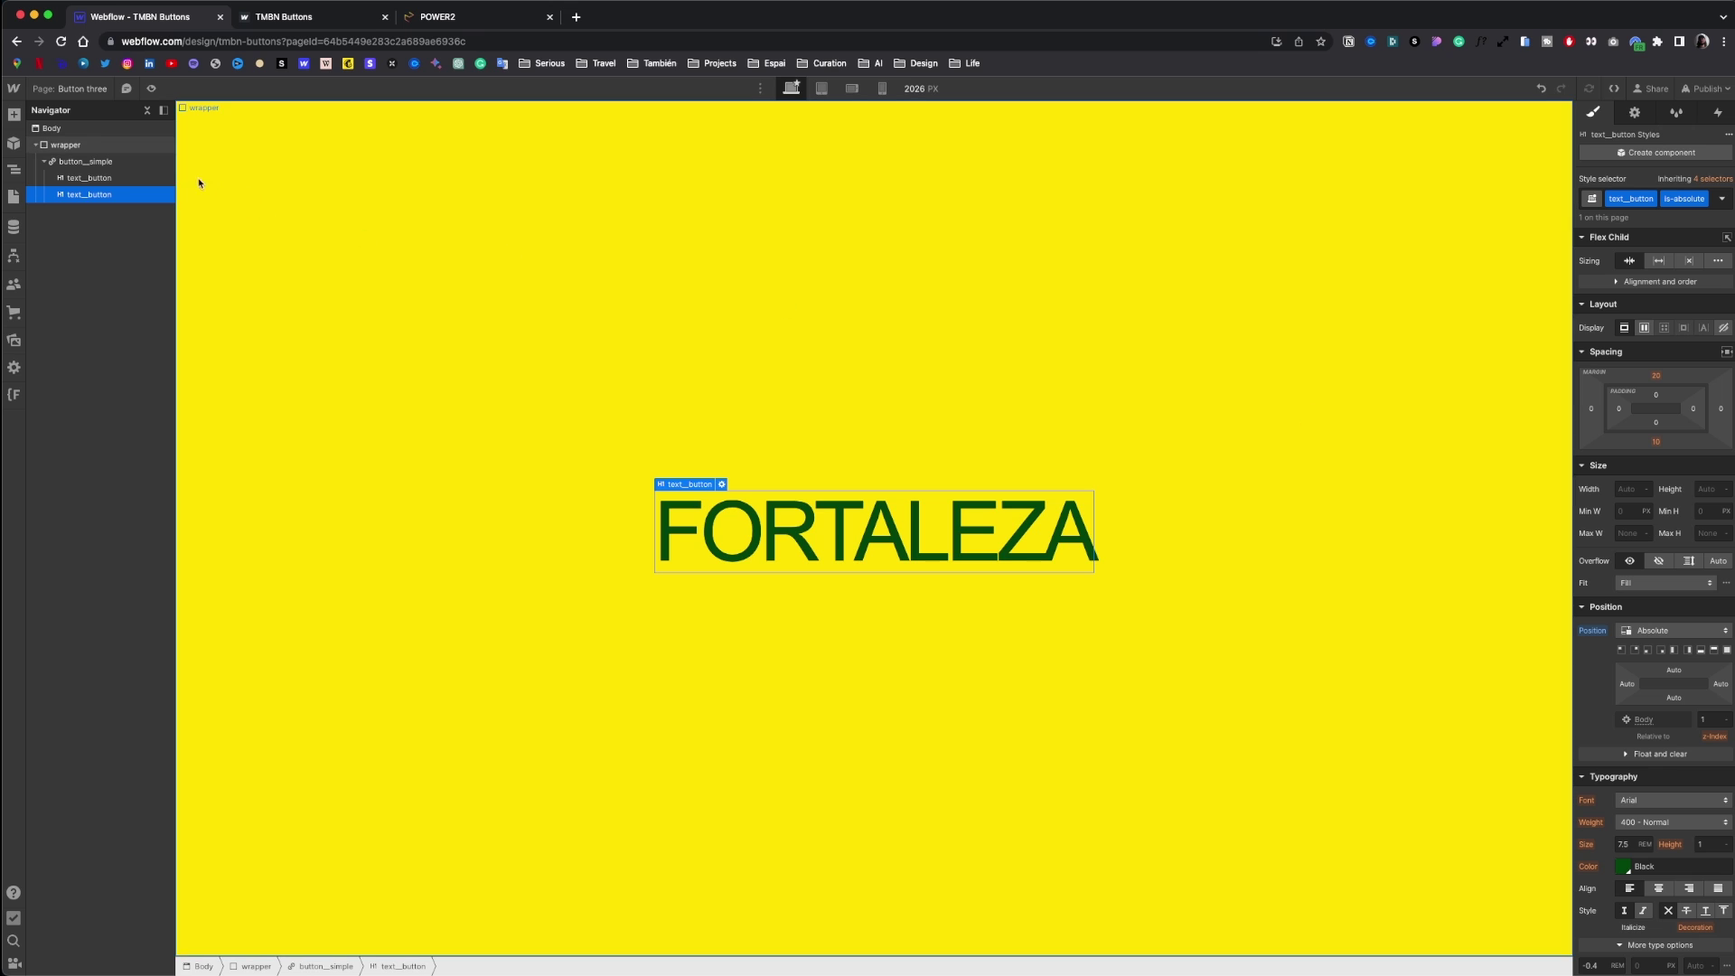
- Add a Mouse hover trigger to button__simple, applied to its class and limited to Desktop and above
left_click(132, 167)
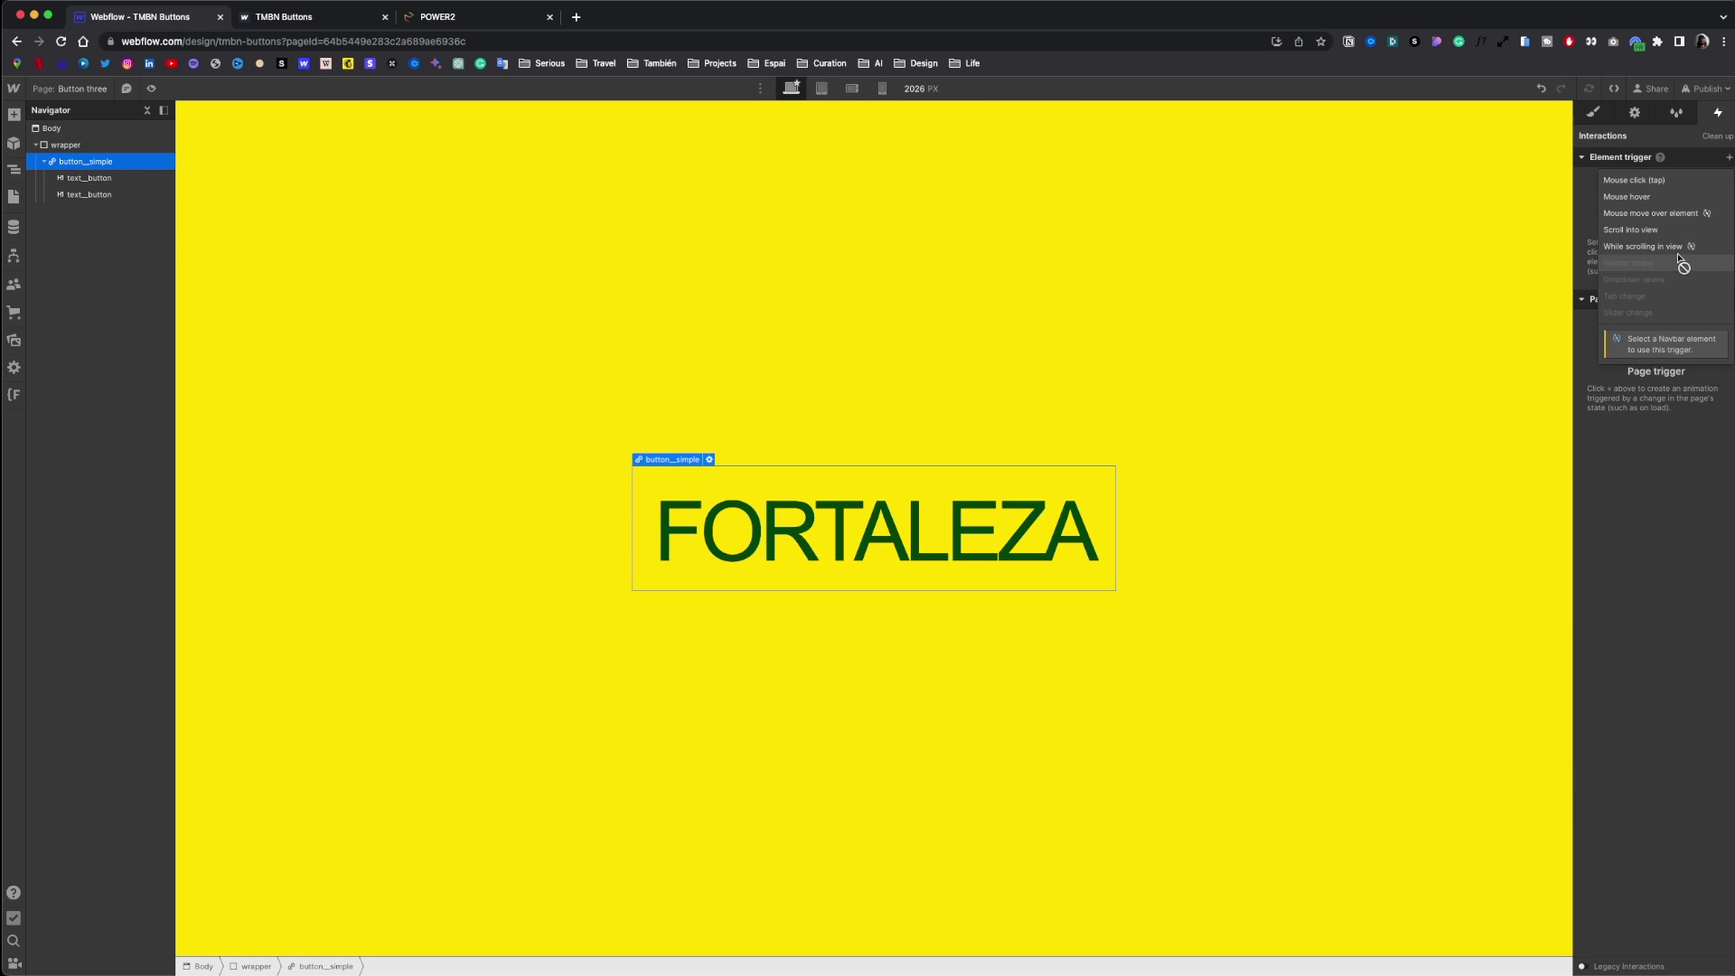
left_click(1652, 197)
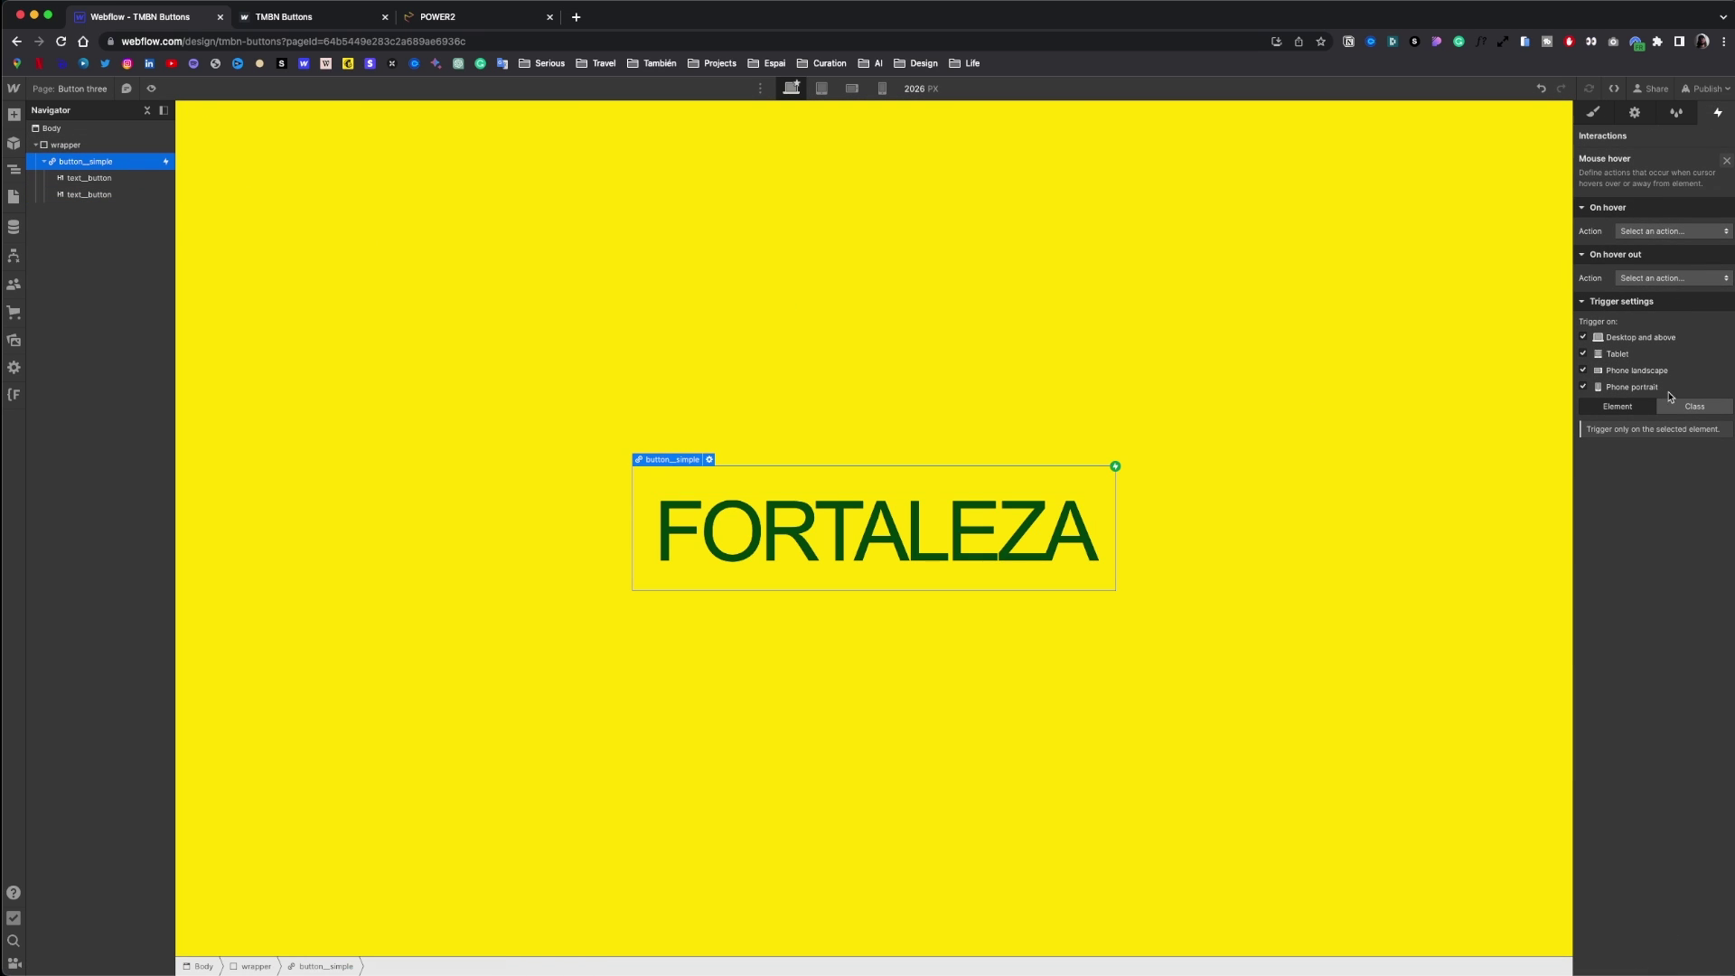
left_click(1696, 404)
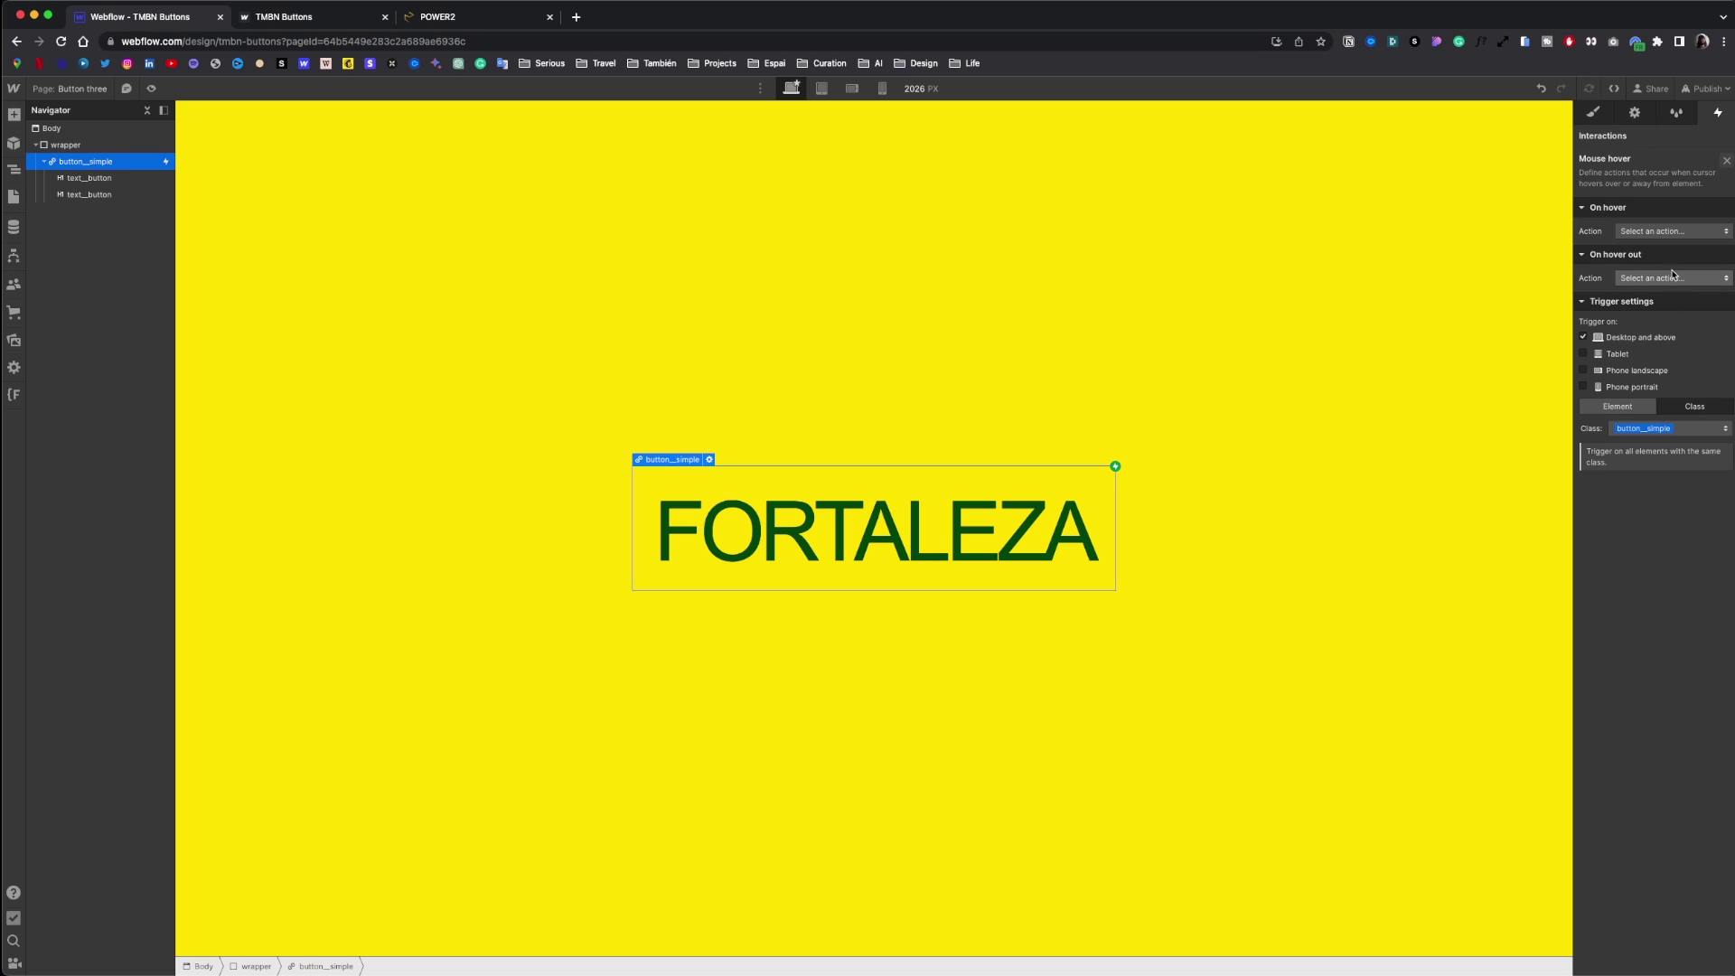
- Create a custom on-hover animation named "button__simple IN"
left_click(1668, 233)
type("button__sim")
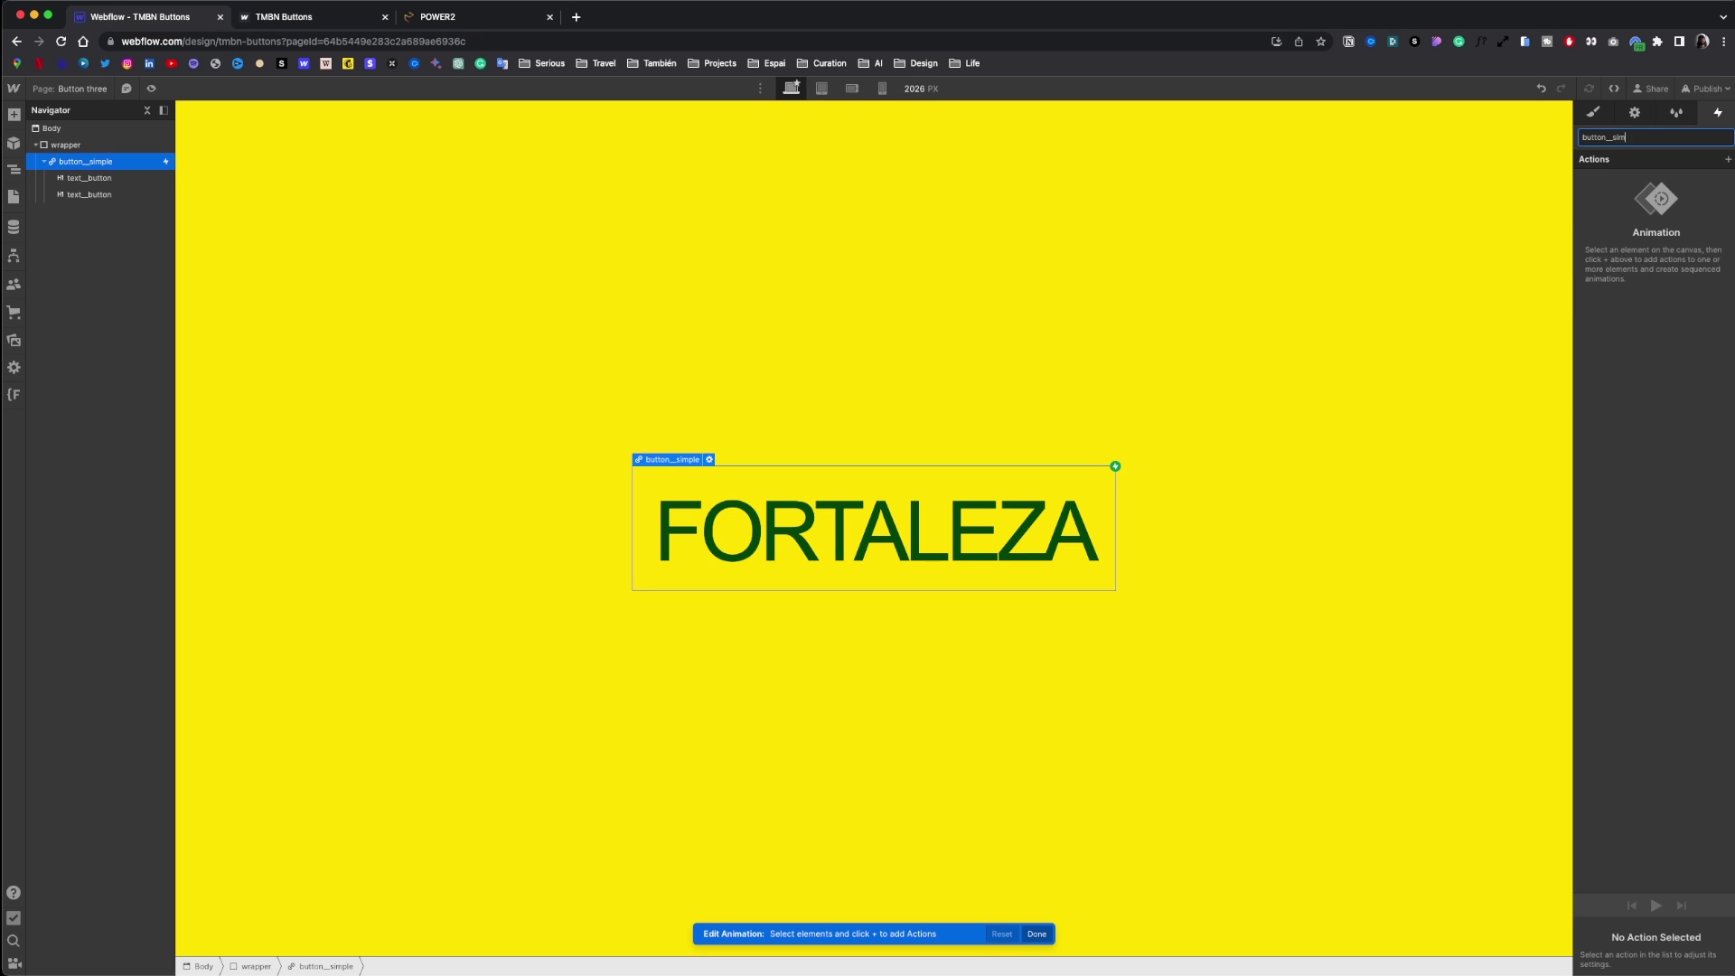
type("ple IN")
key("Return")
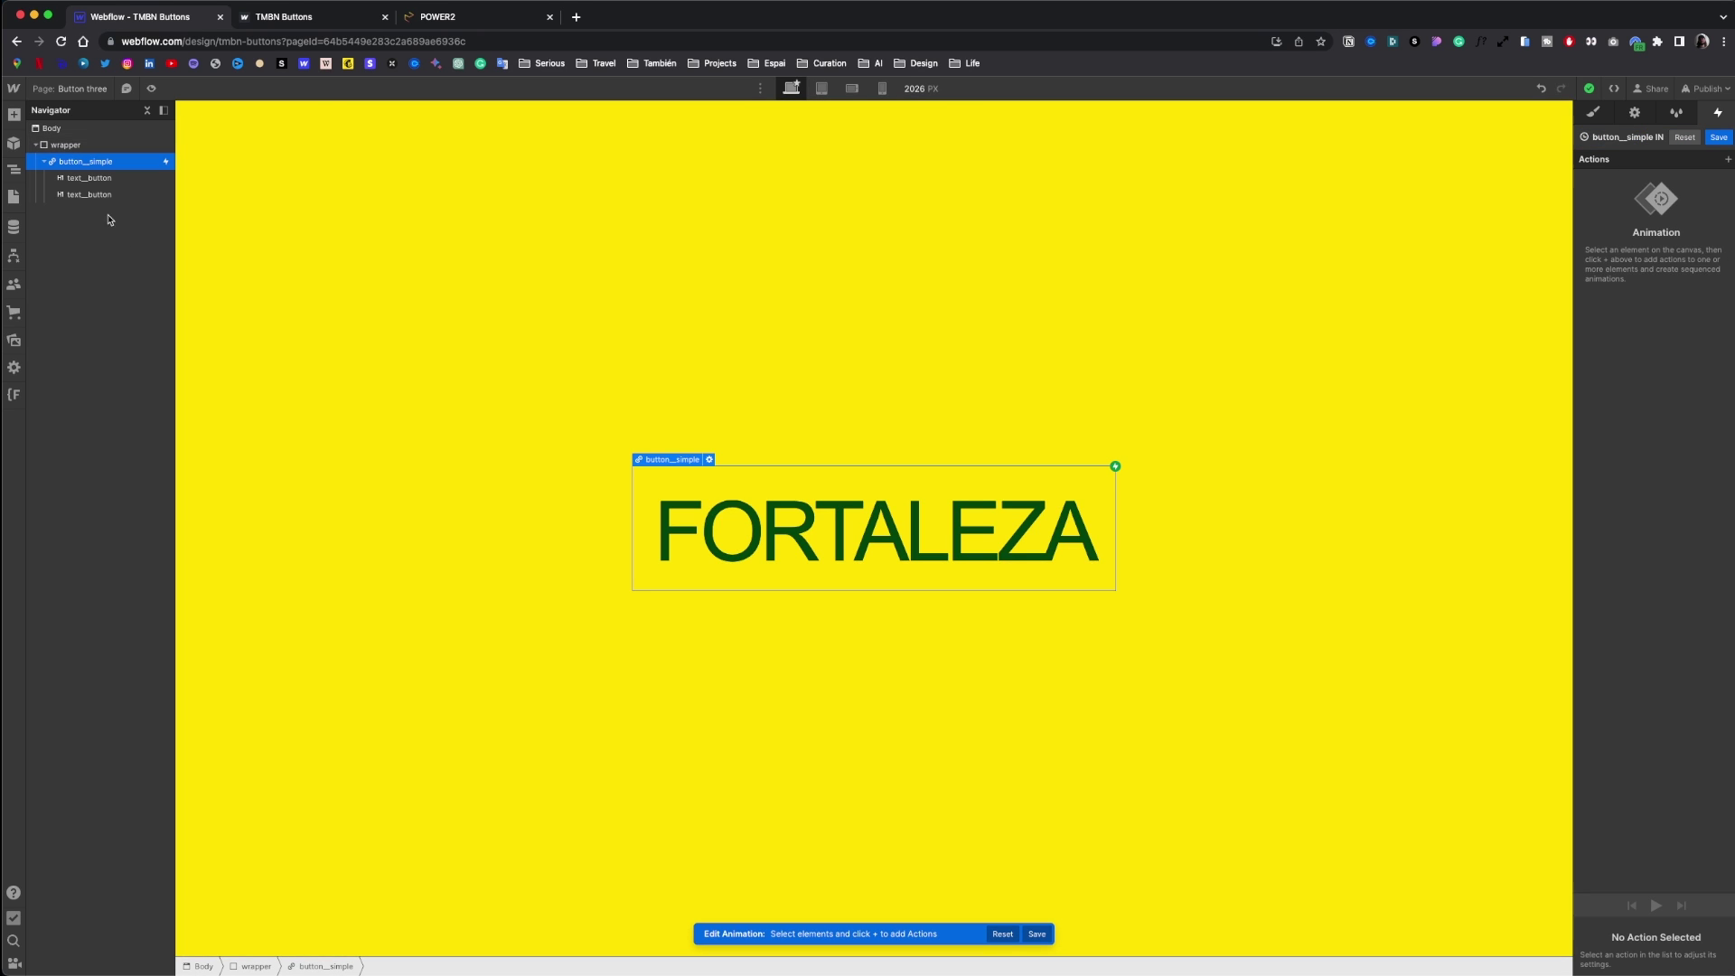
- Add a Move action for each of the two text__button headings and set both actions as initial state
left_click(109, 178)
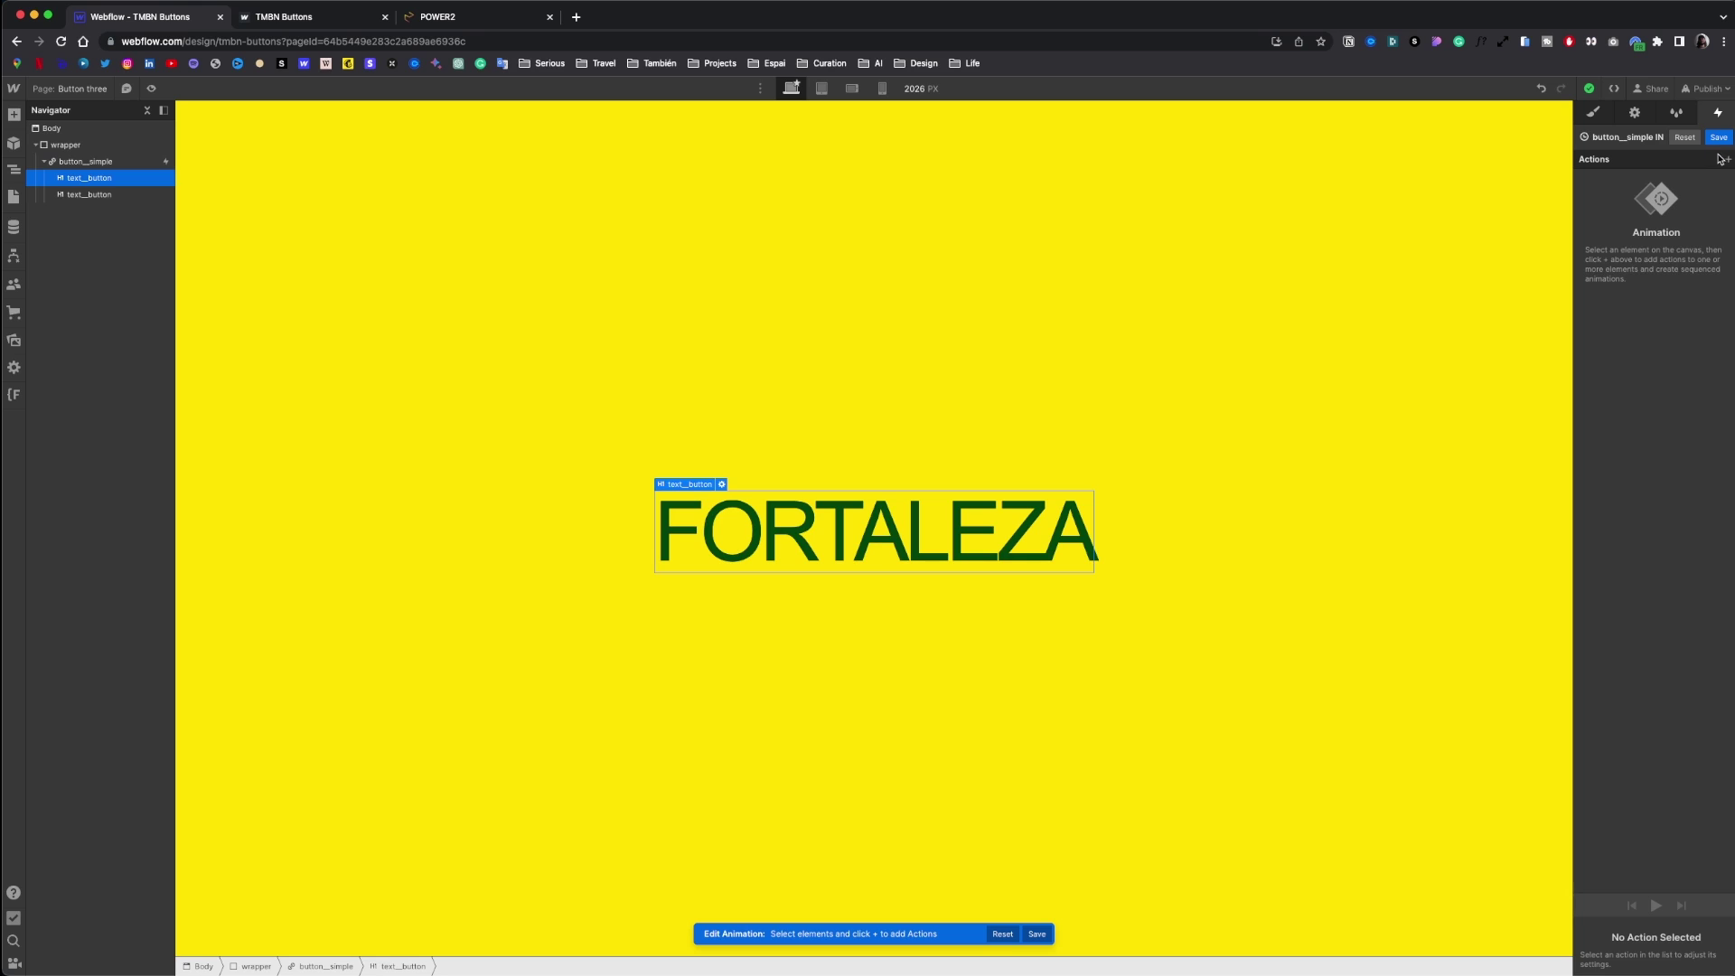
left_click(1722, 159)
left_click(1657, 198)
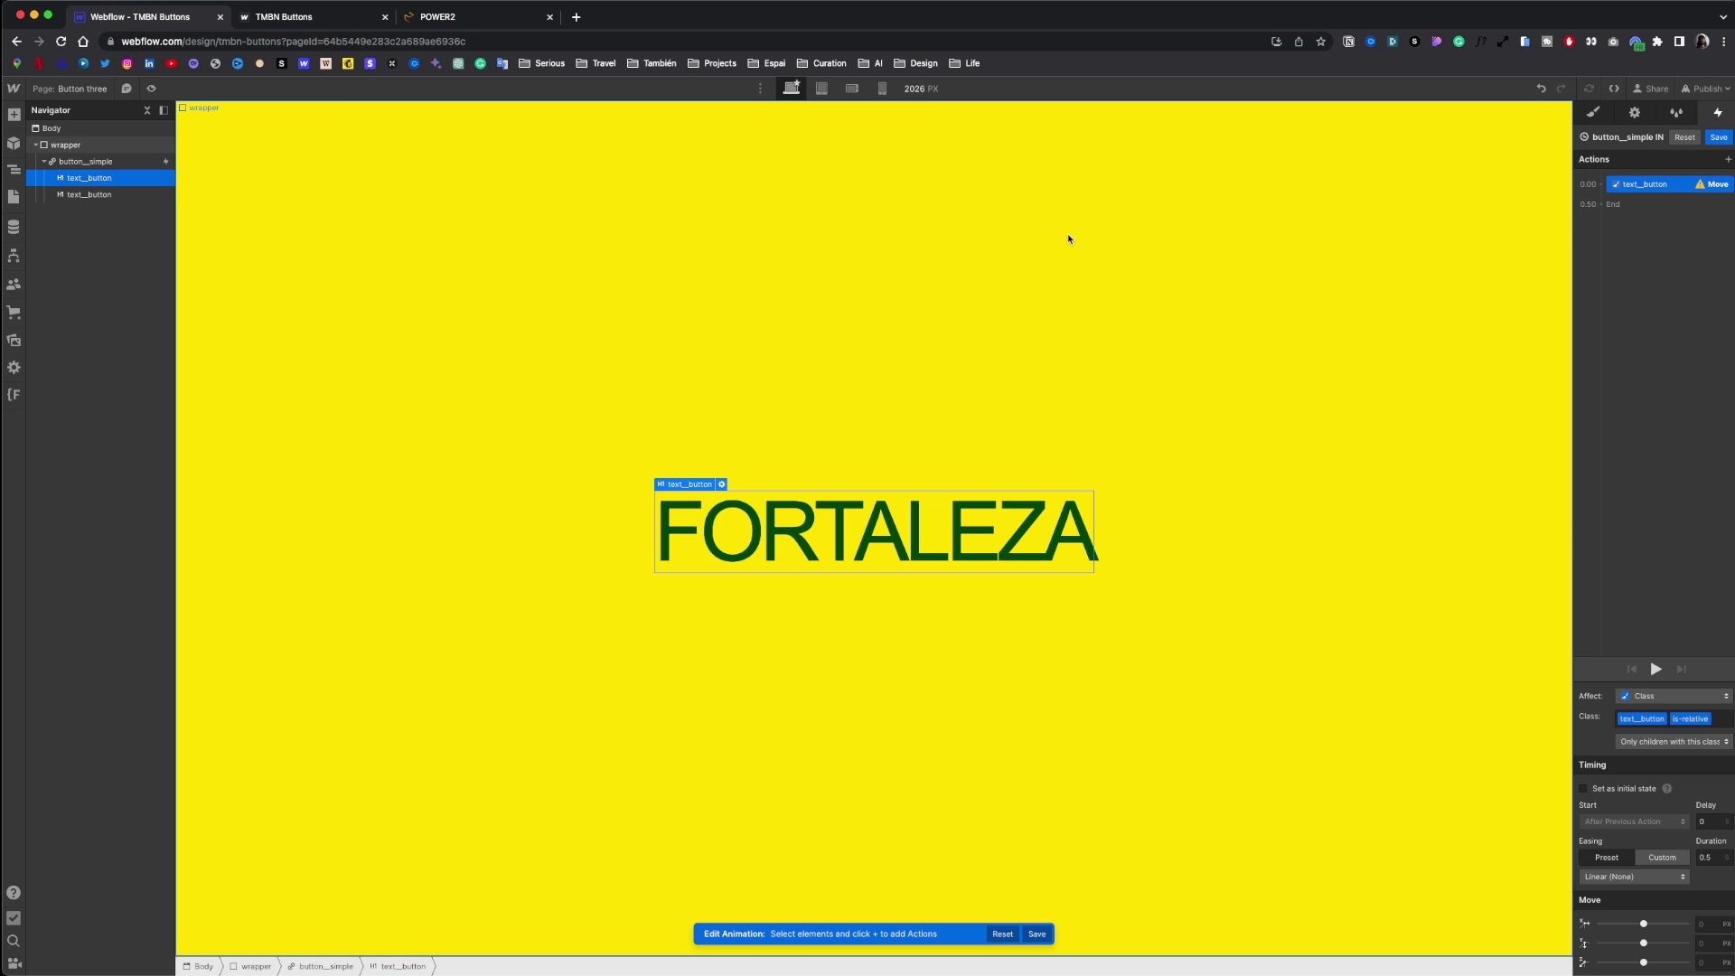
left_click(99, 194)
left_click(1729, 159)
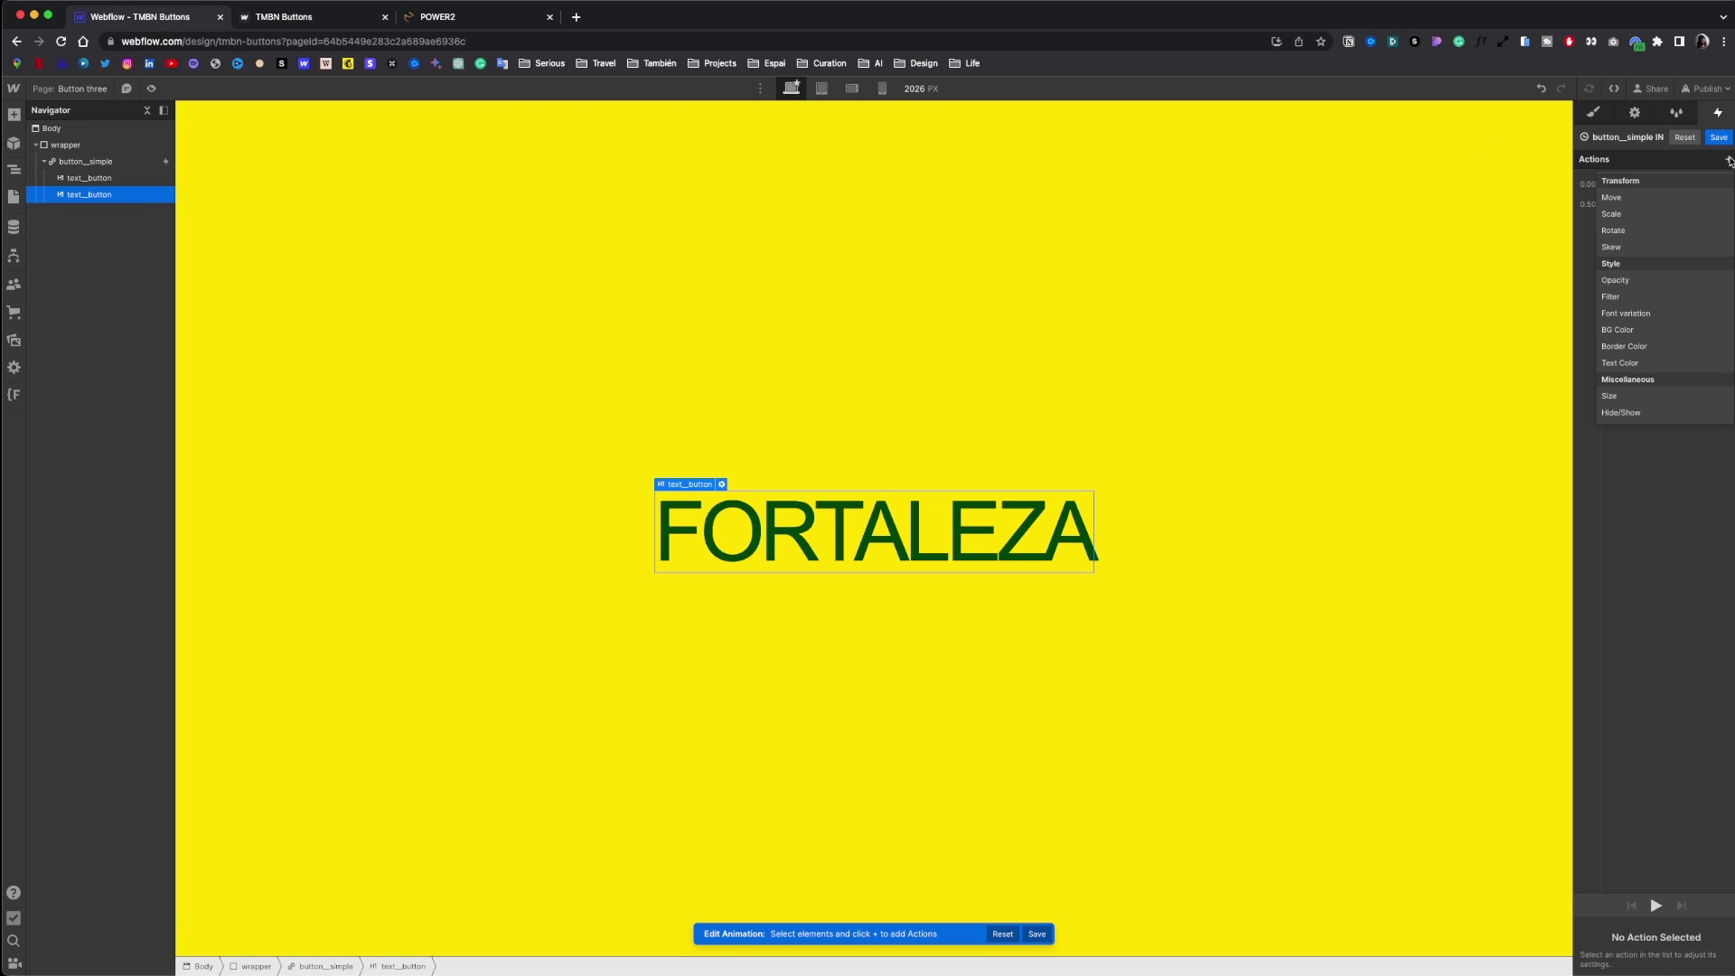
left_click(1660, 198)
left_click(1665, 185, "shift")
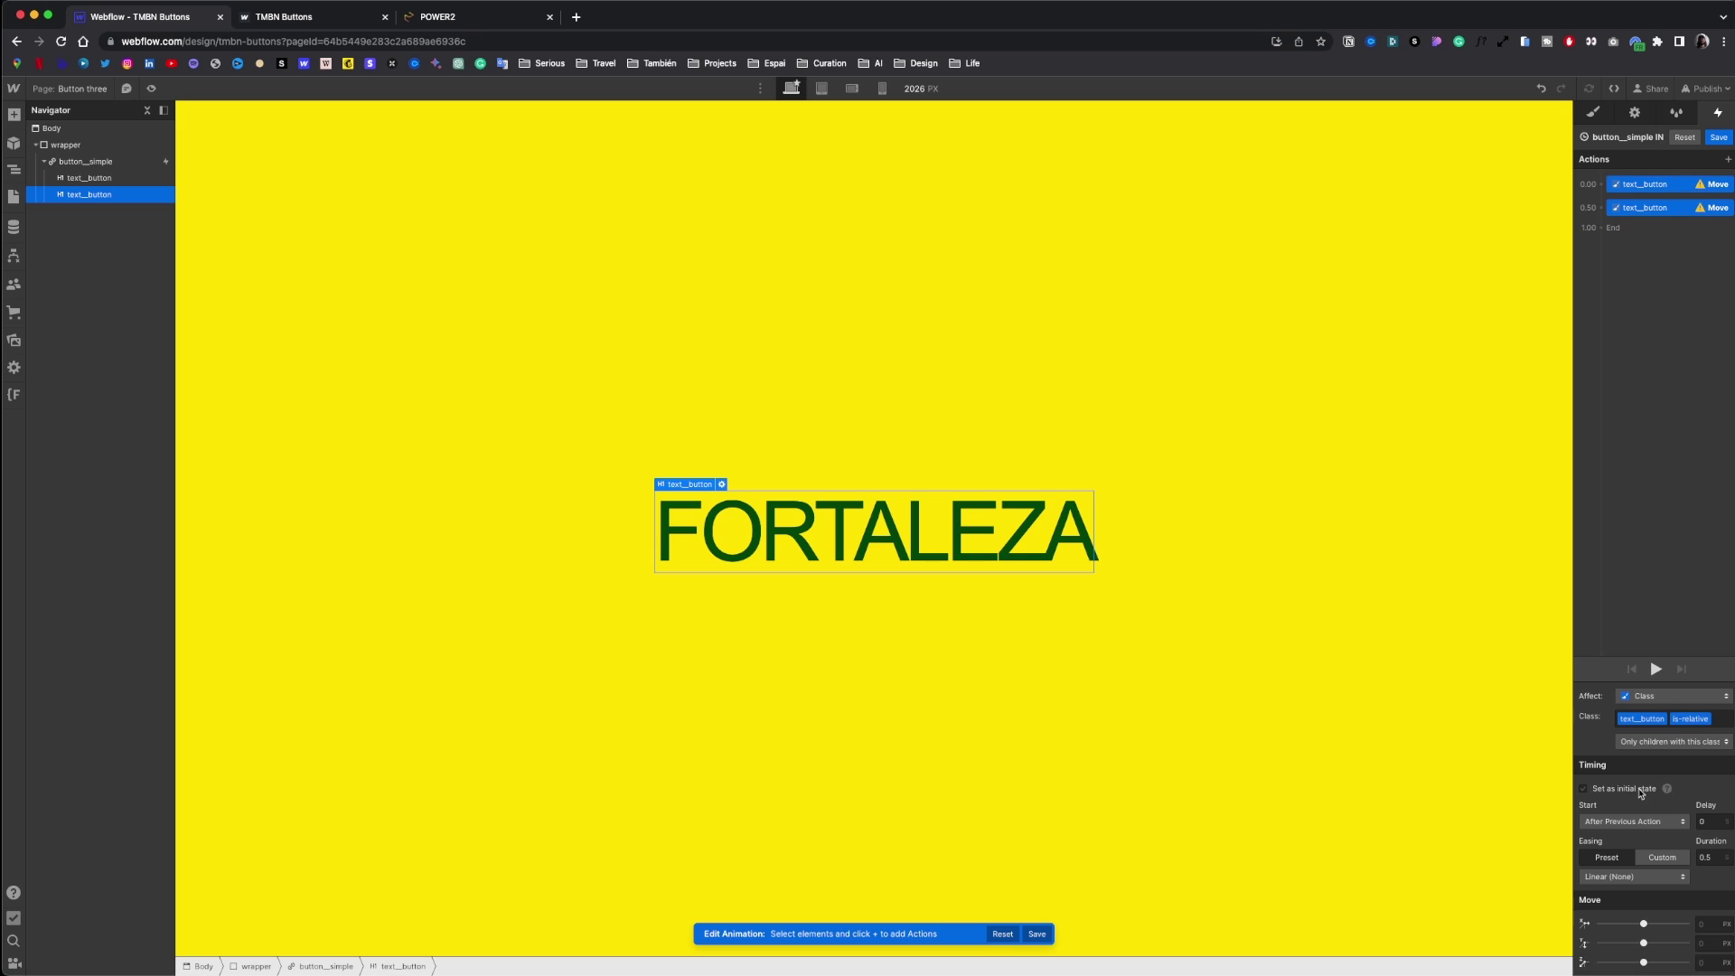
left_click(1636, 792)
- Set the initial vertical move to 0% for the is-relative heading and 150% for the is-absolute heading
left_click(1654, 188)
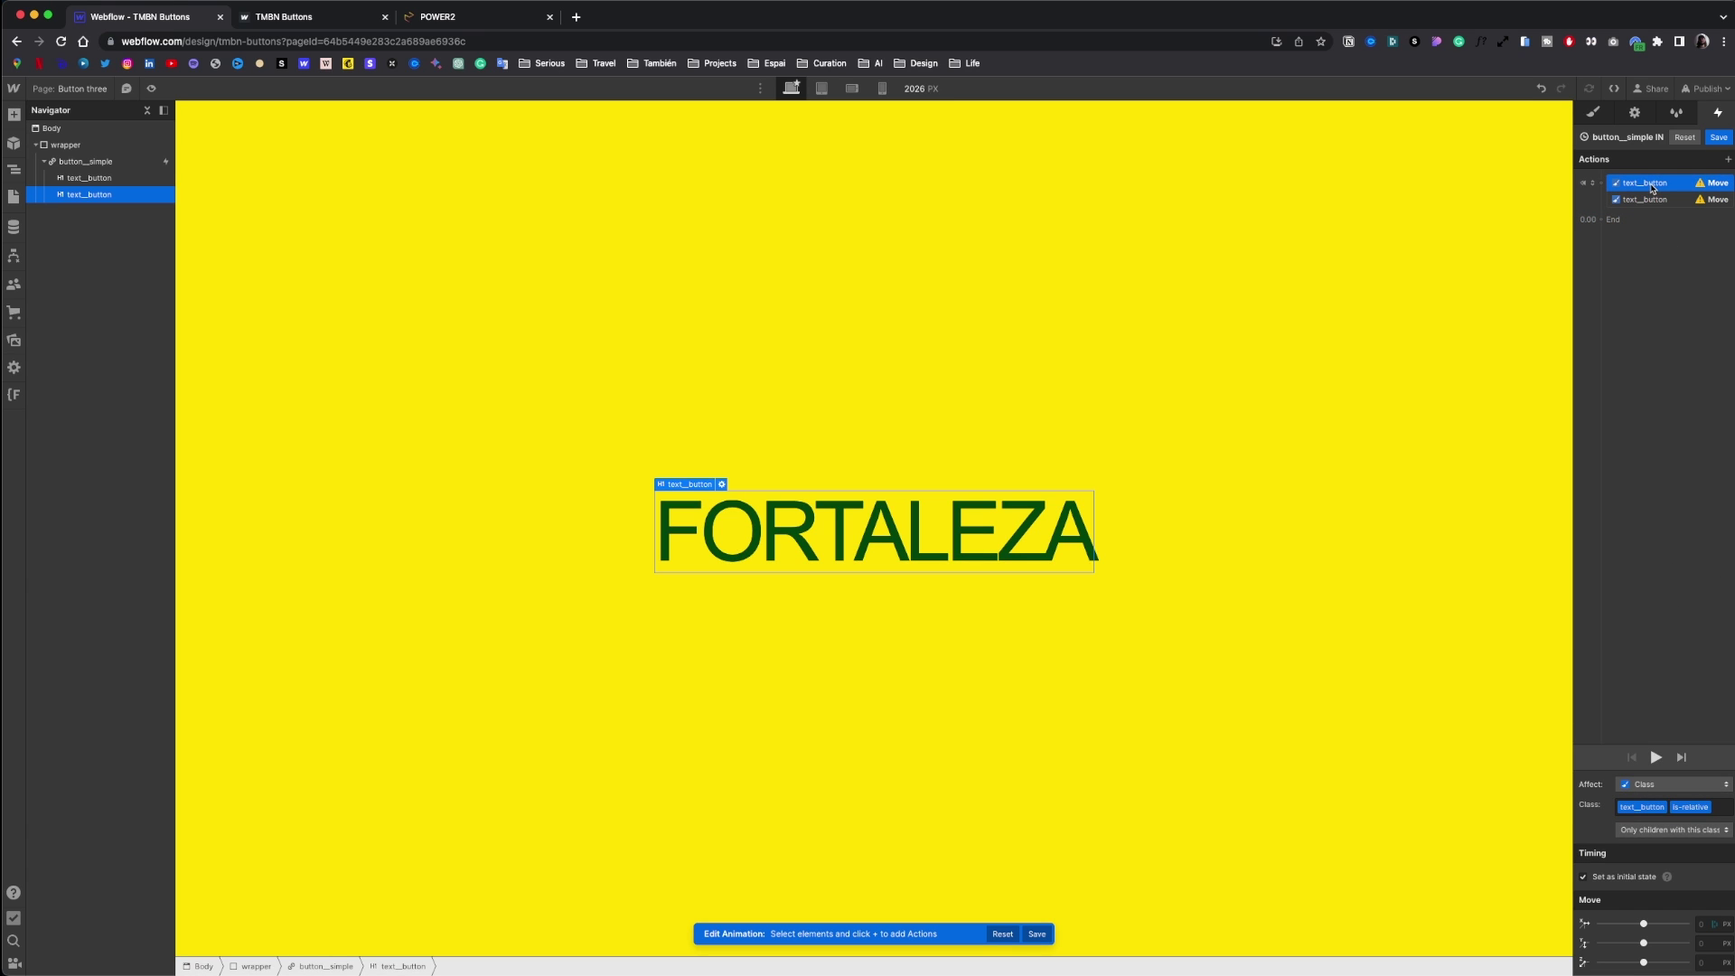
left_click(1707, 943)
left_click(1654, 199)
left_click(1711, 945)
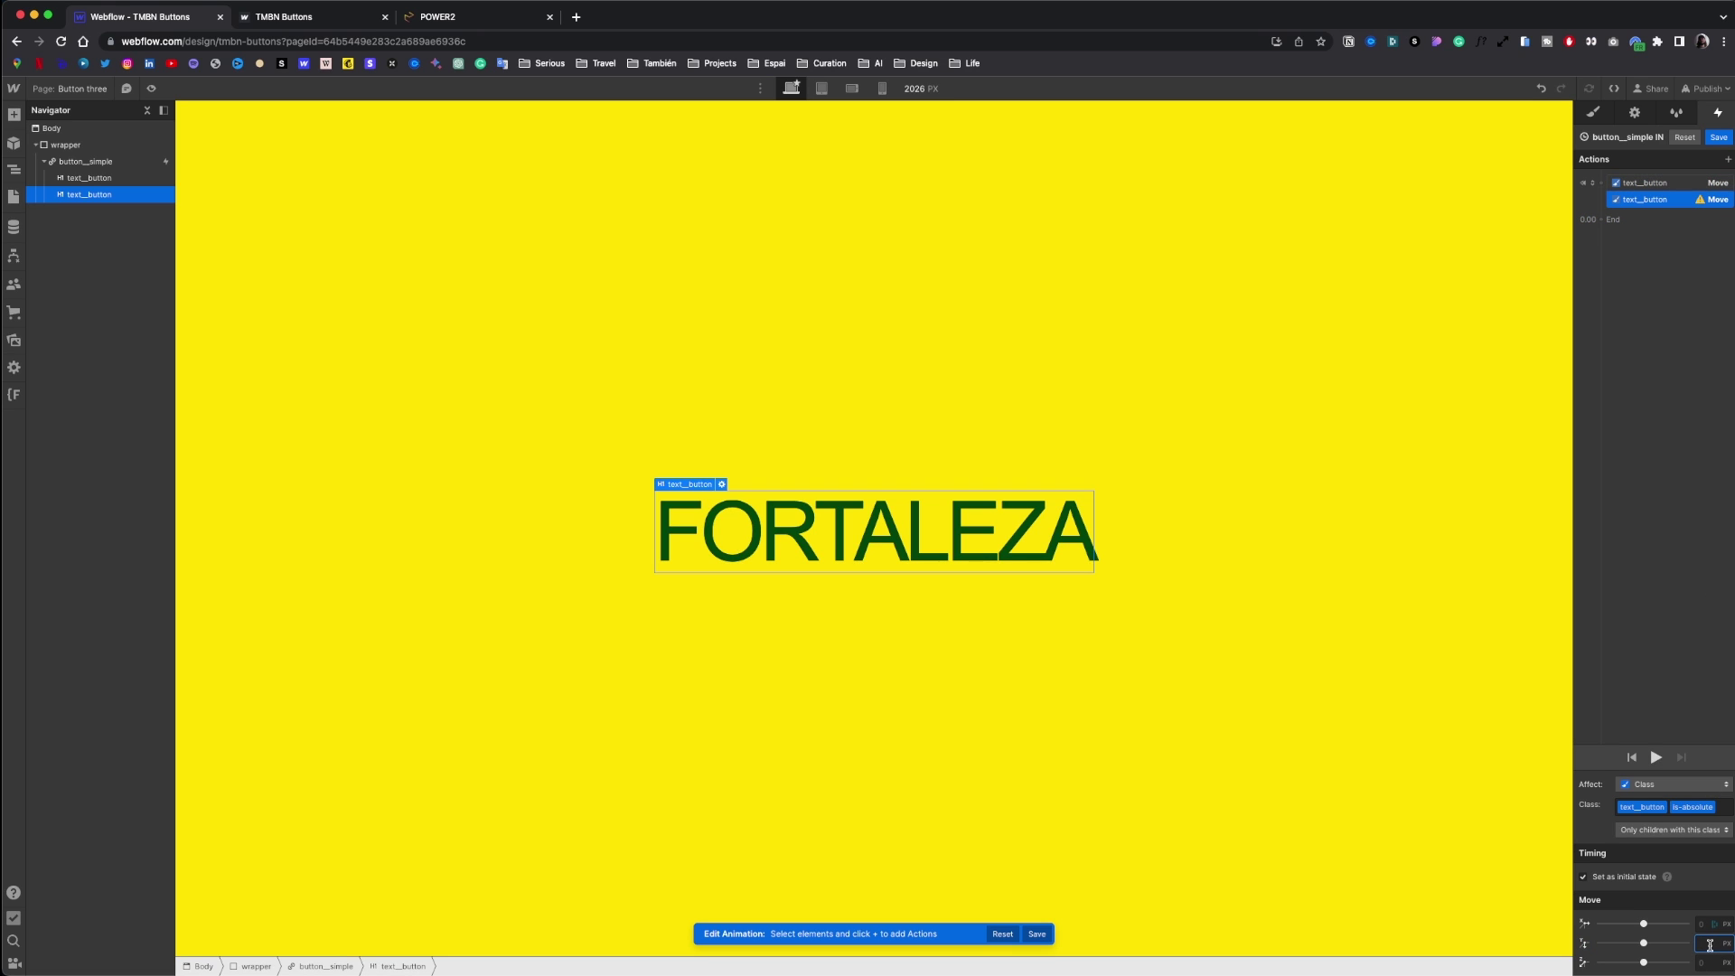
type("%")
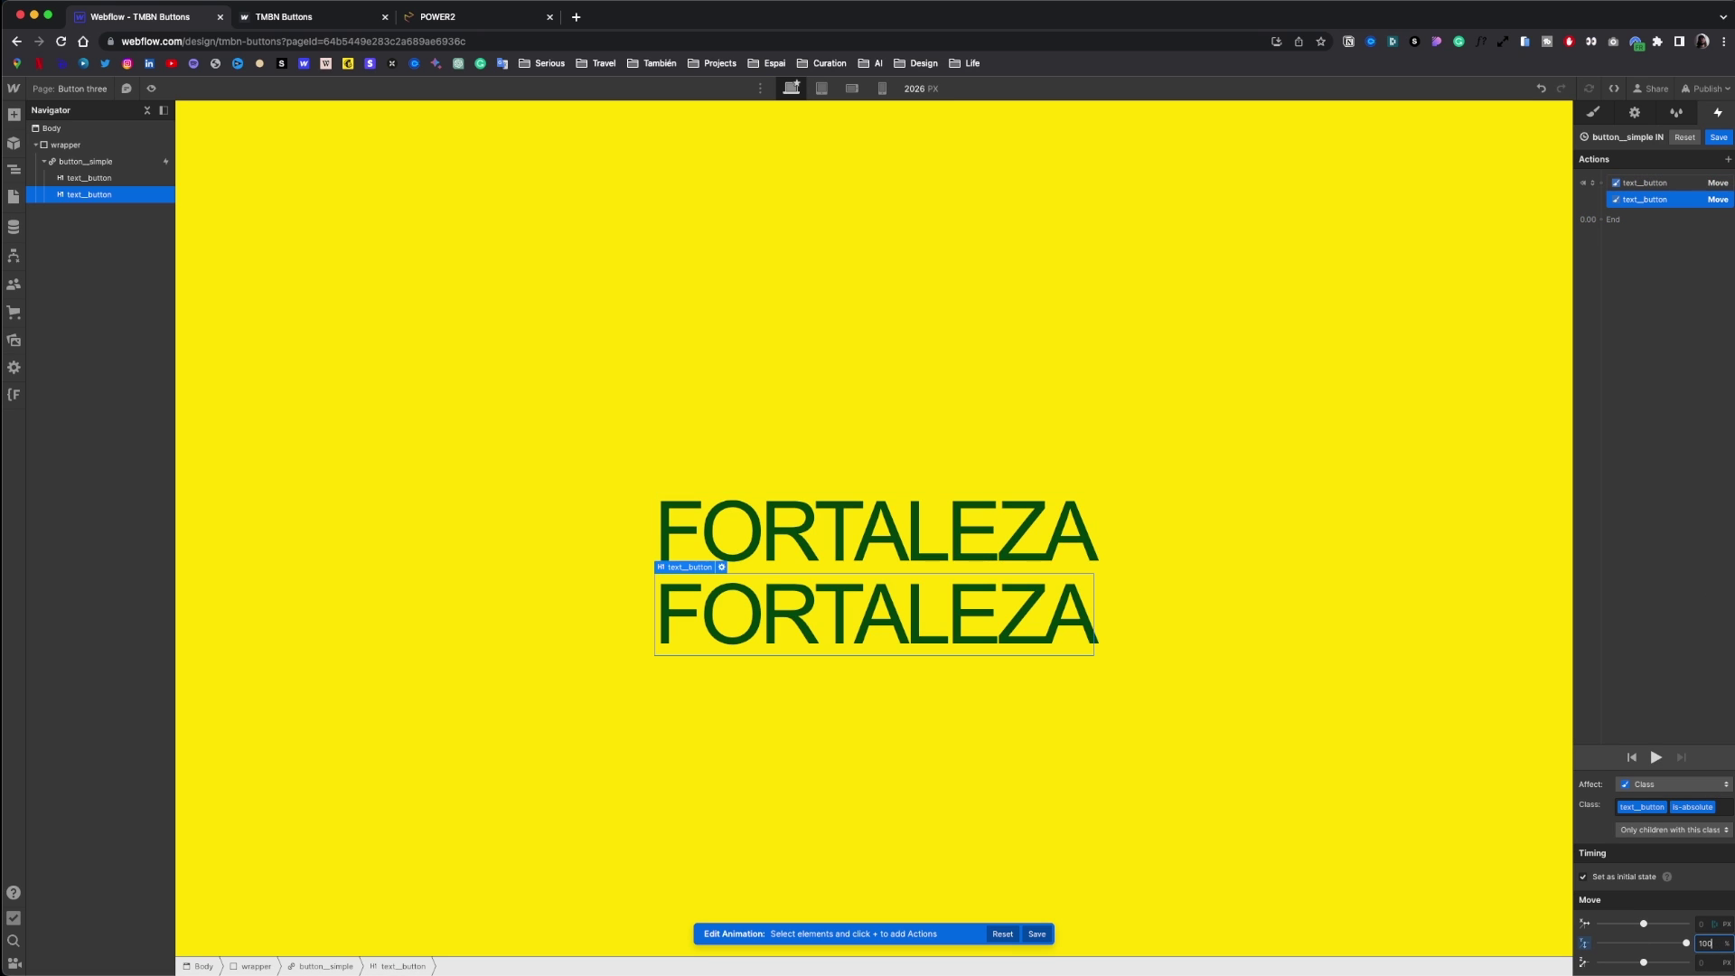
key("super+s")
key("Return")
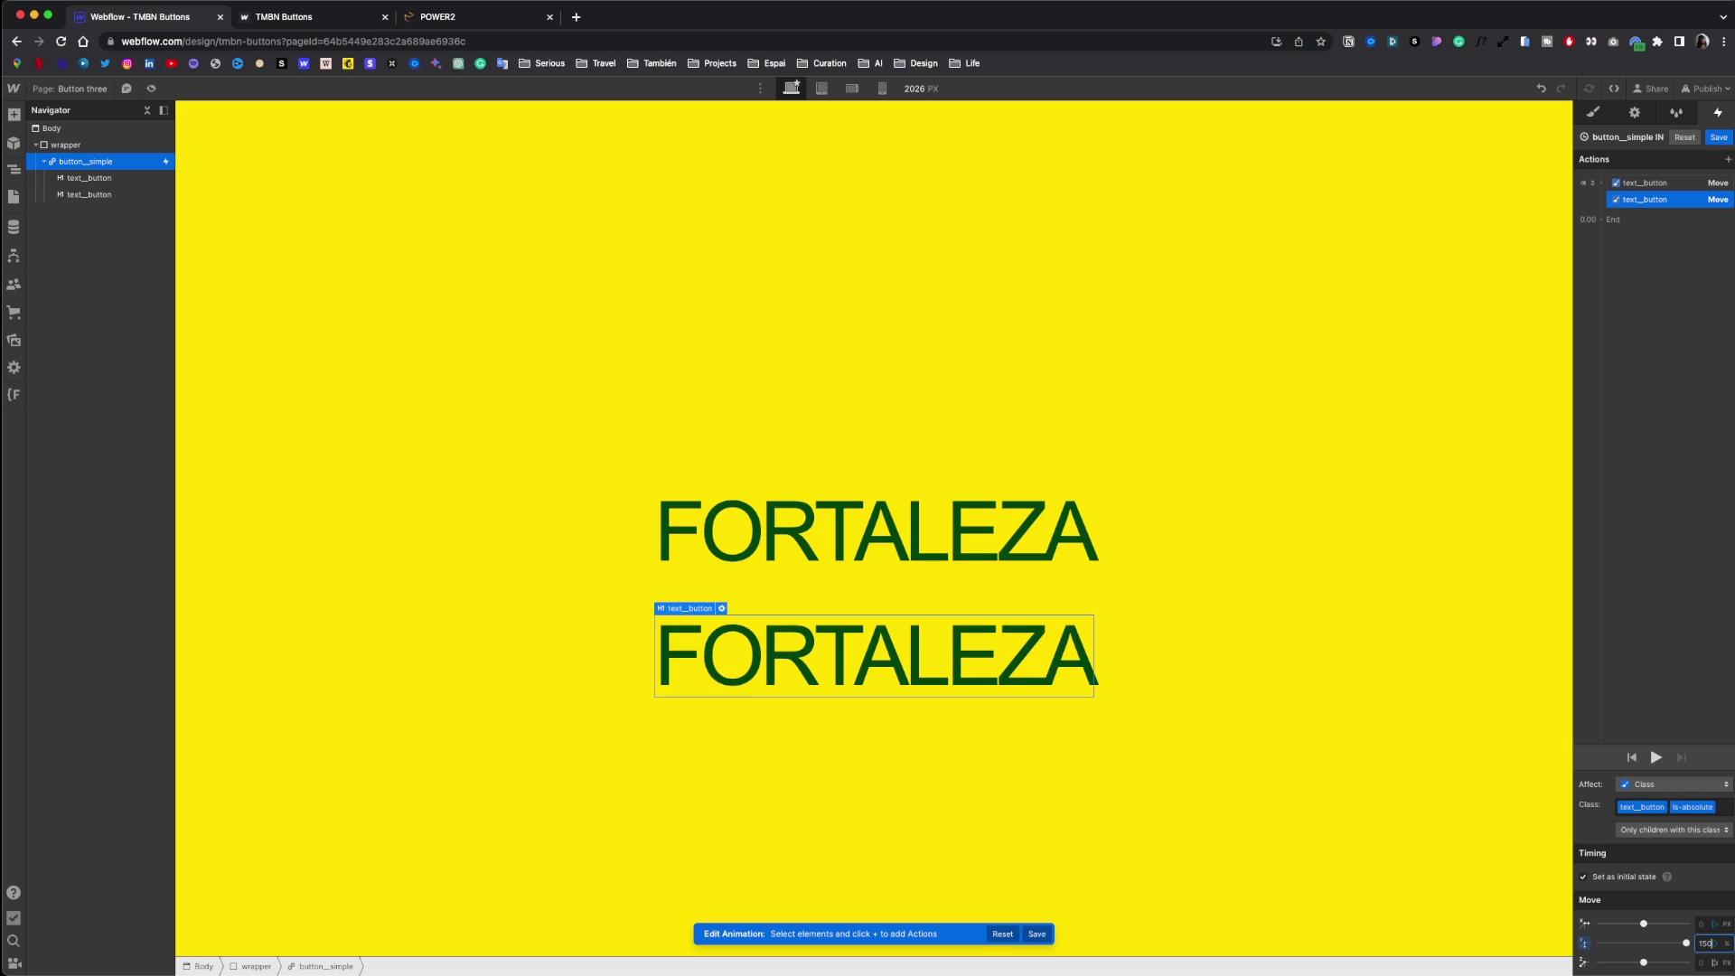
- Duplicate both initial-state Move actions in the animation
left_click(1665, 185, "shift")
right_click(1666, 202)
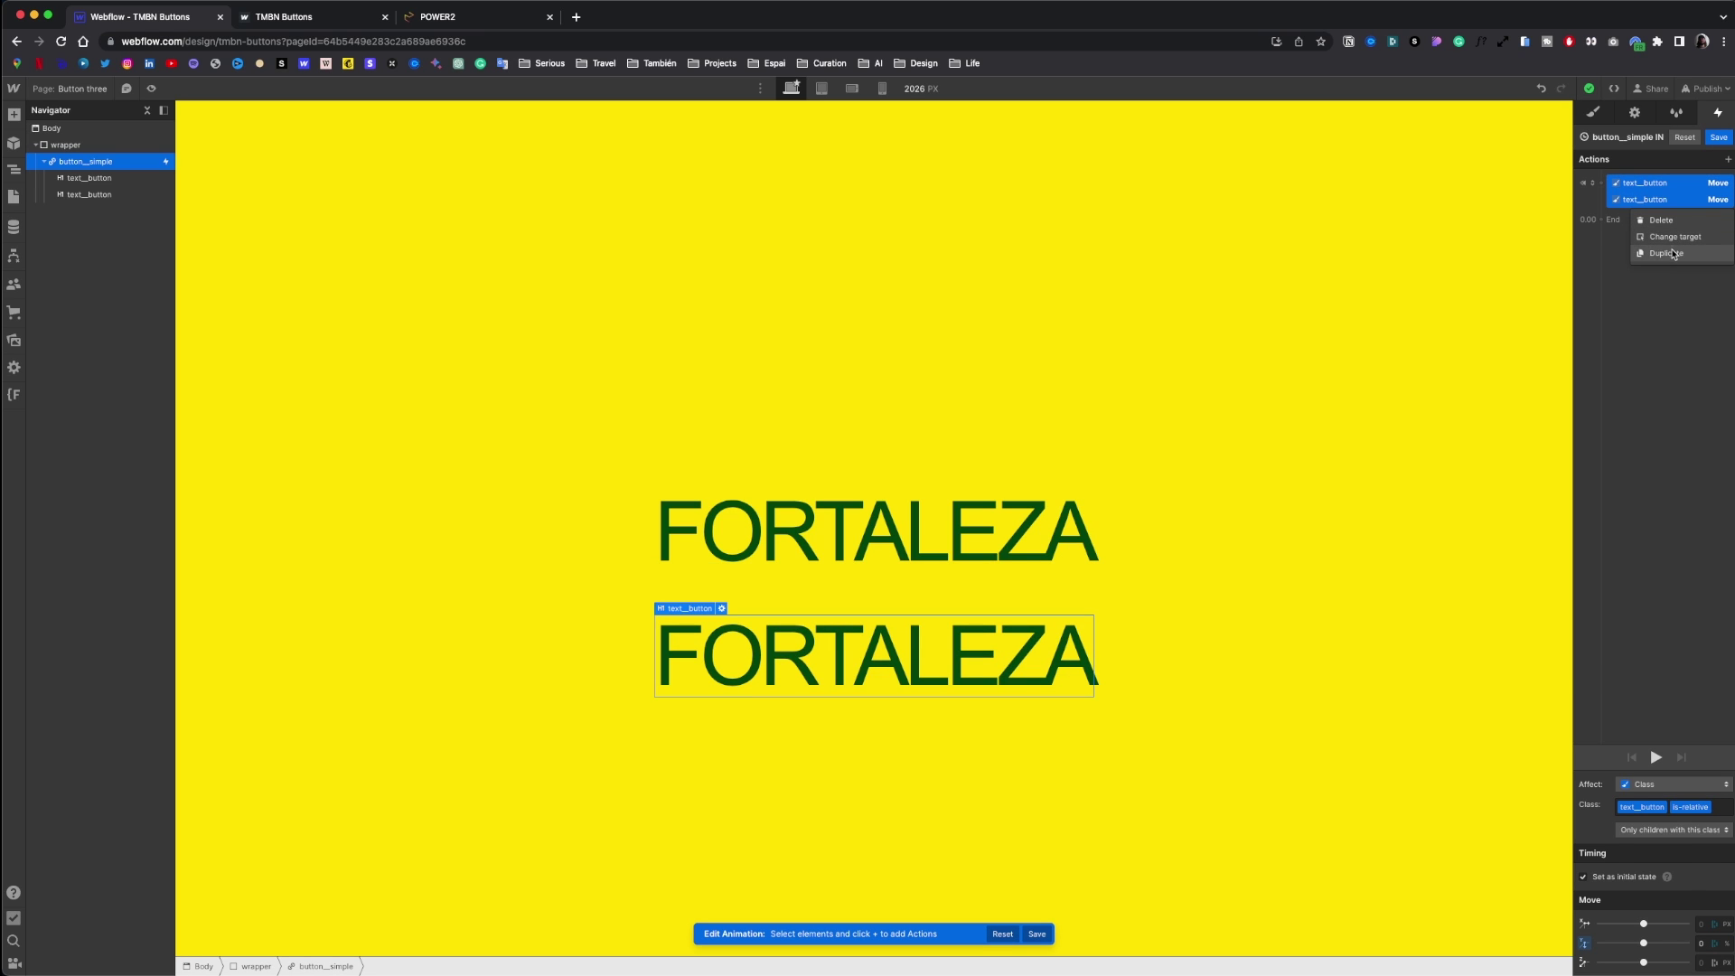
left_click(1673, 254)
- Set the vertical move of the duplicated is-relative action to -150%
left_click(1673, 225)
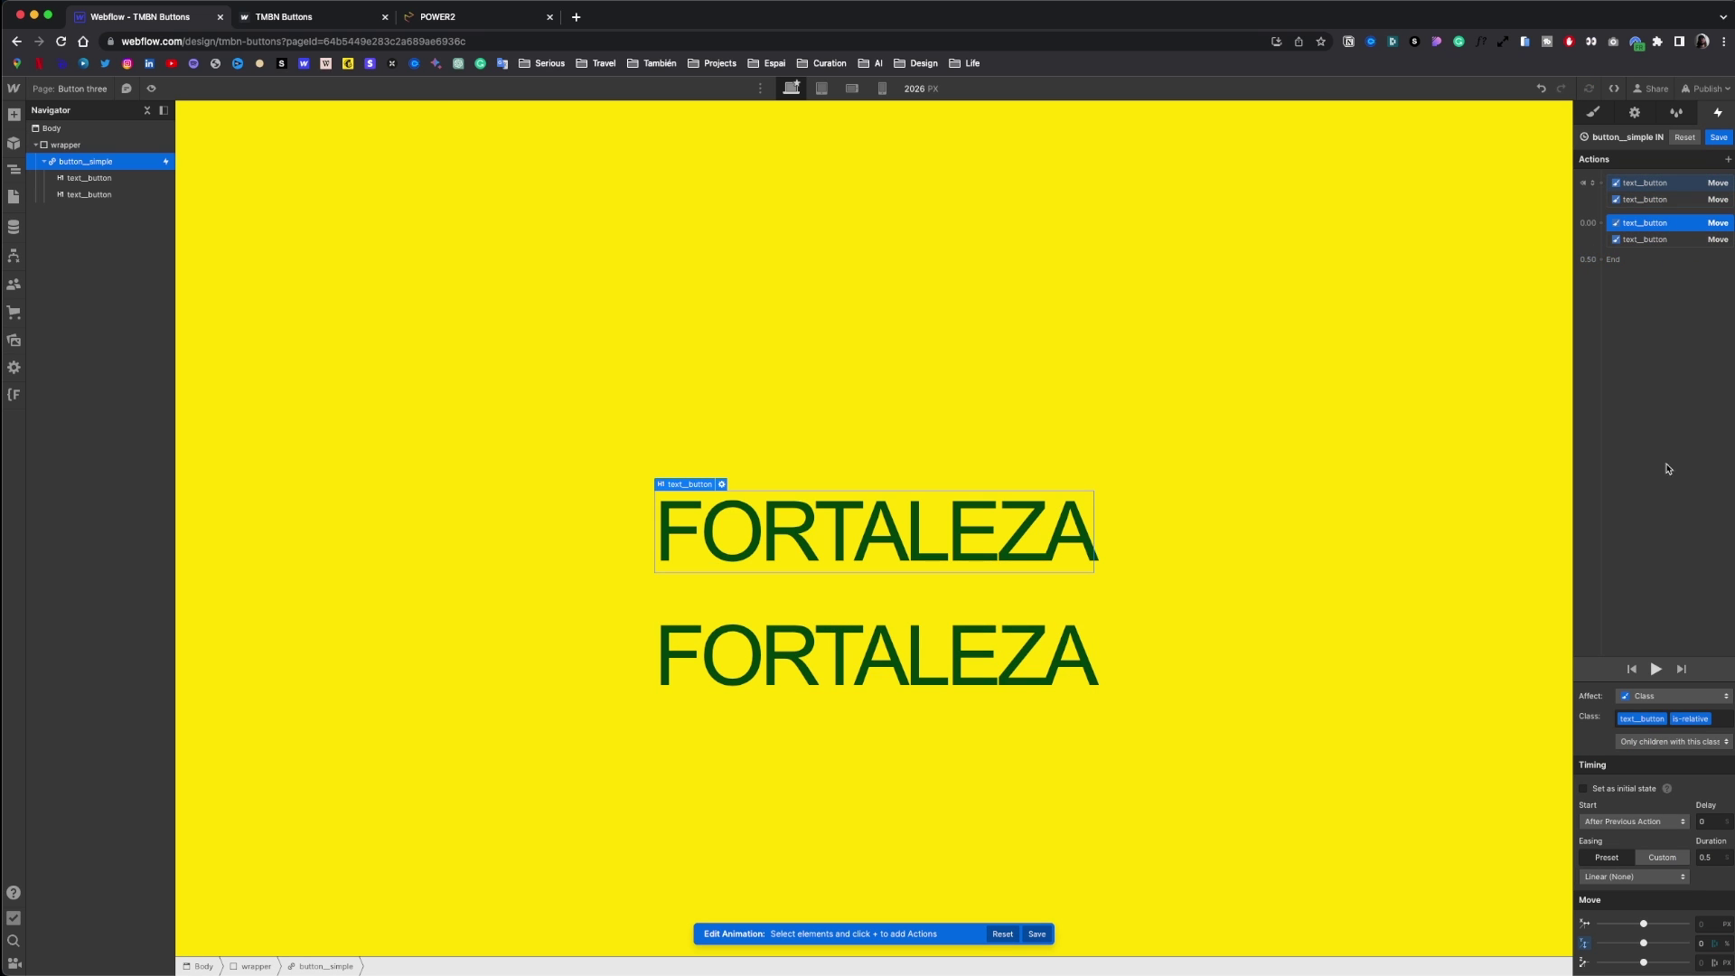
left_click(1702, 944)
type("-150")
key("Return")
- Change the vertical move of the duplicated is-absolute action
left_click(1677, 242)
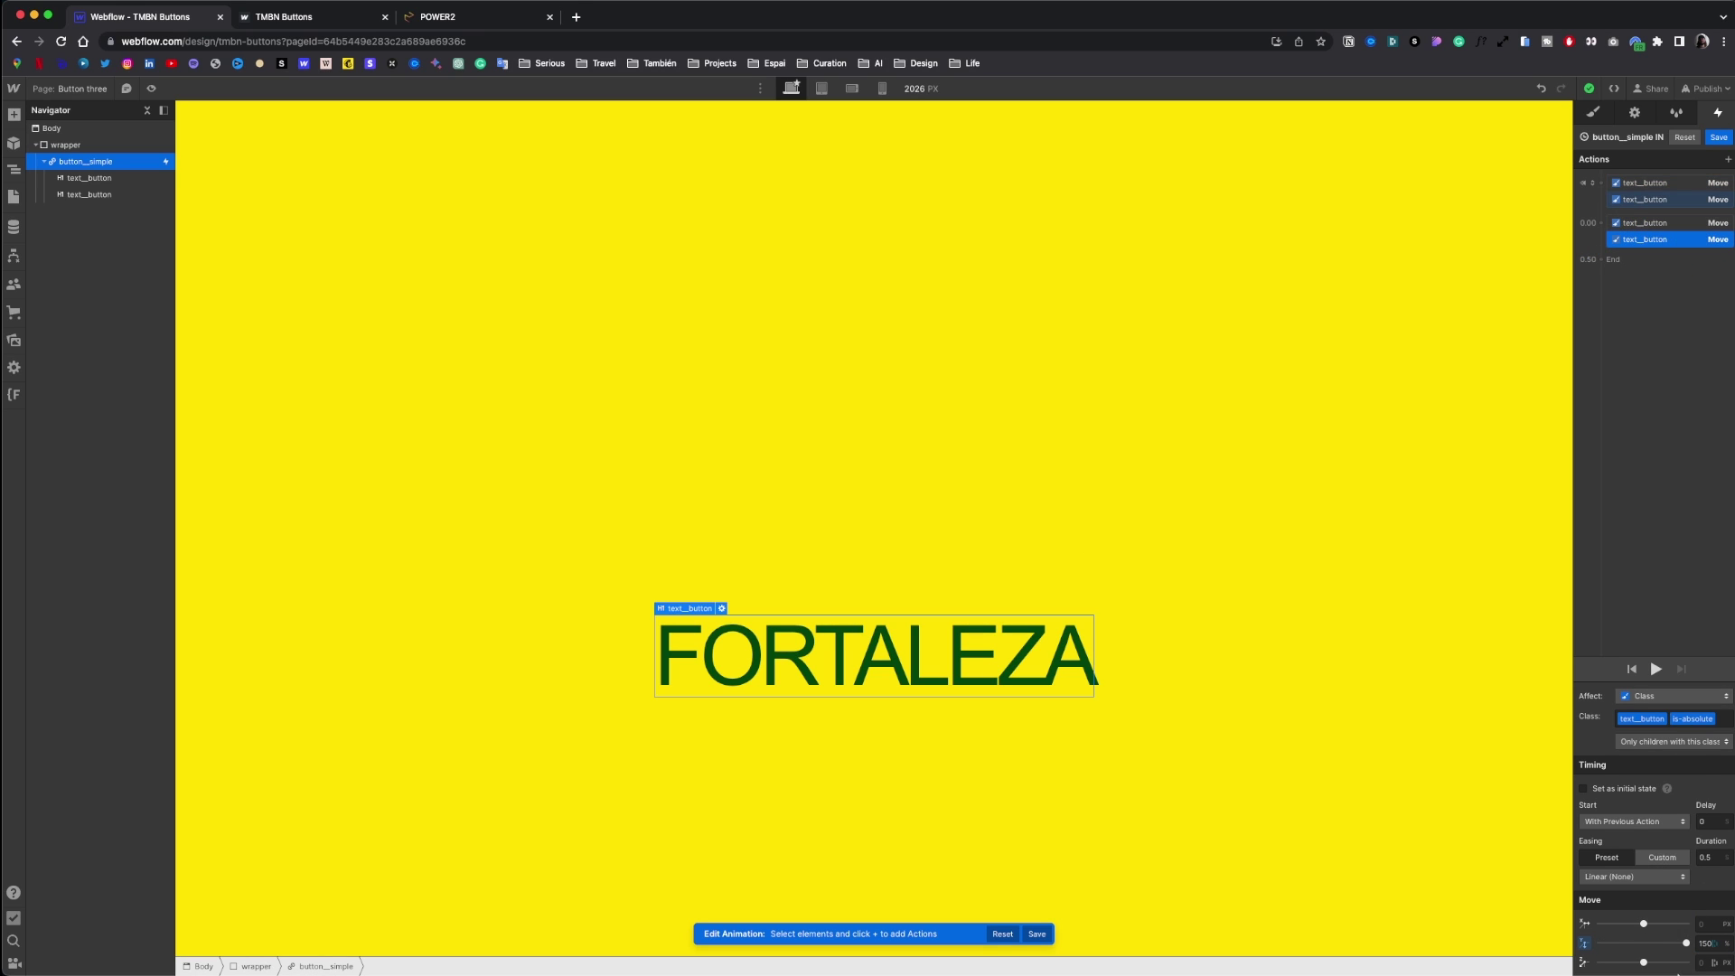
left_click(1698, 945)
key("Return")
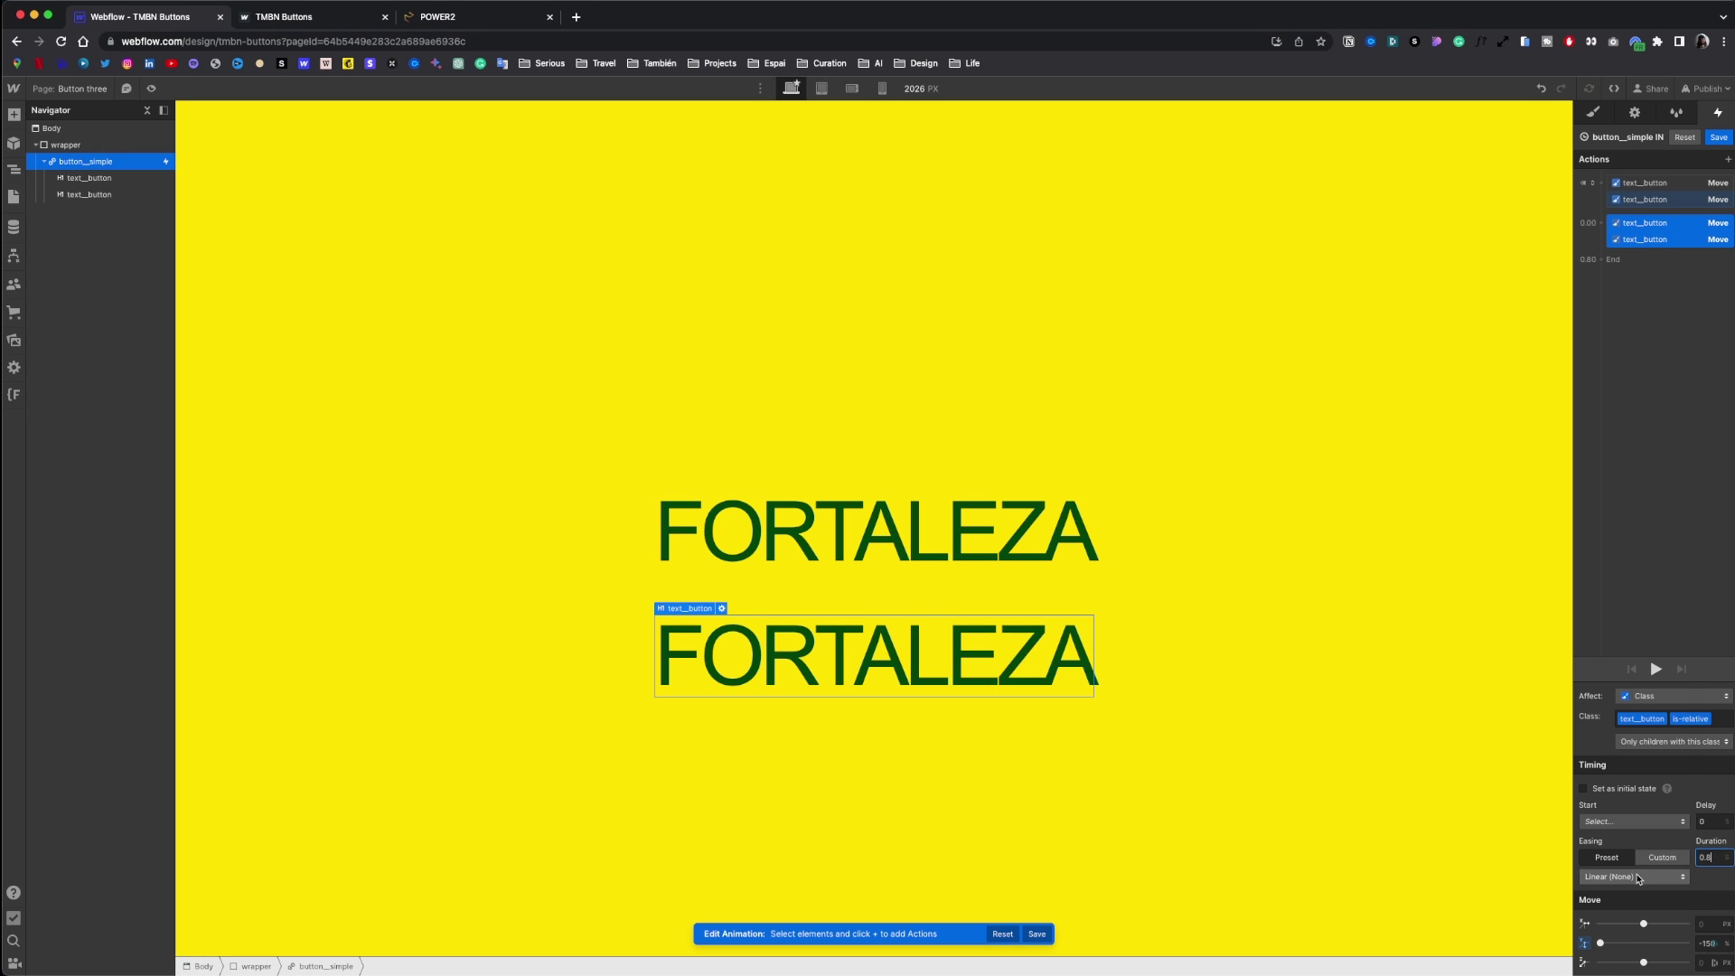
- Give both duplicated Move actions a 0.8 s duration and In Out Quart easing, and finish editing the animation
left_click(1635, 877)
left_click(1627, 776)
left_click(1658, 377)
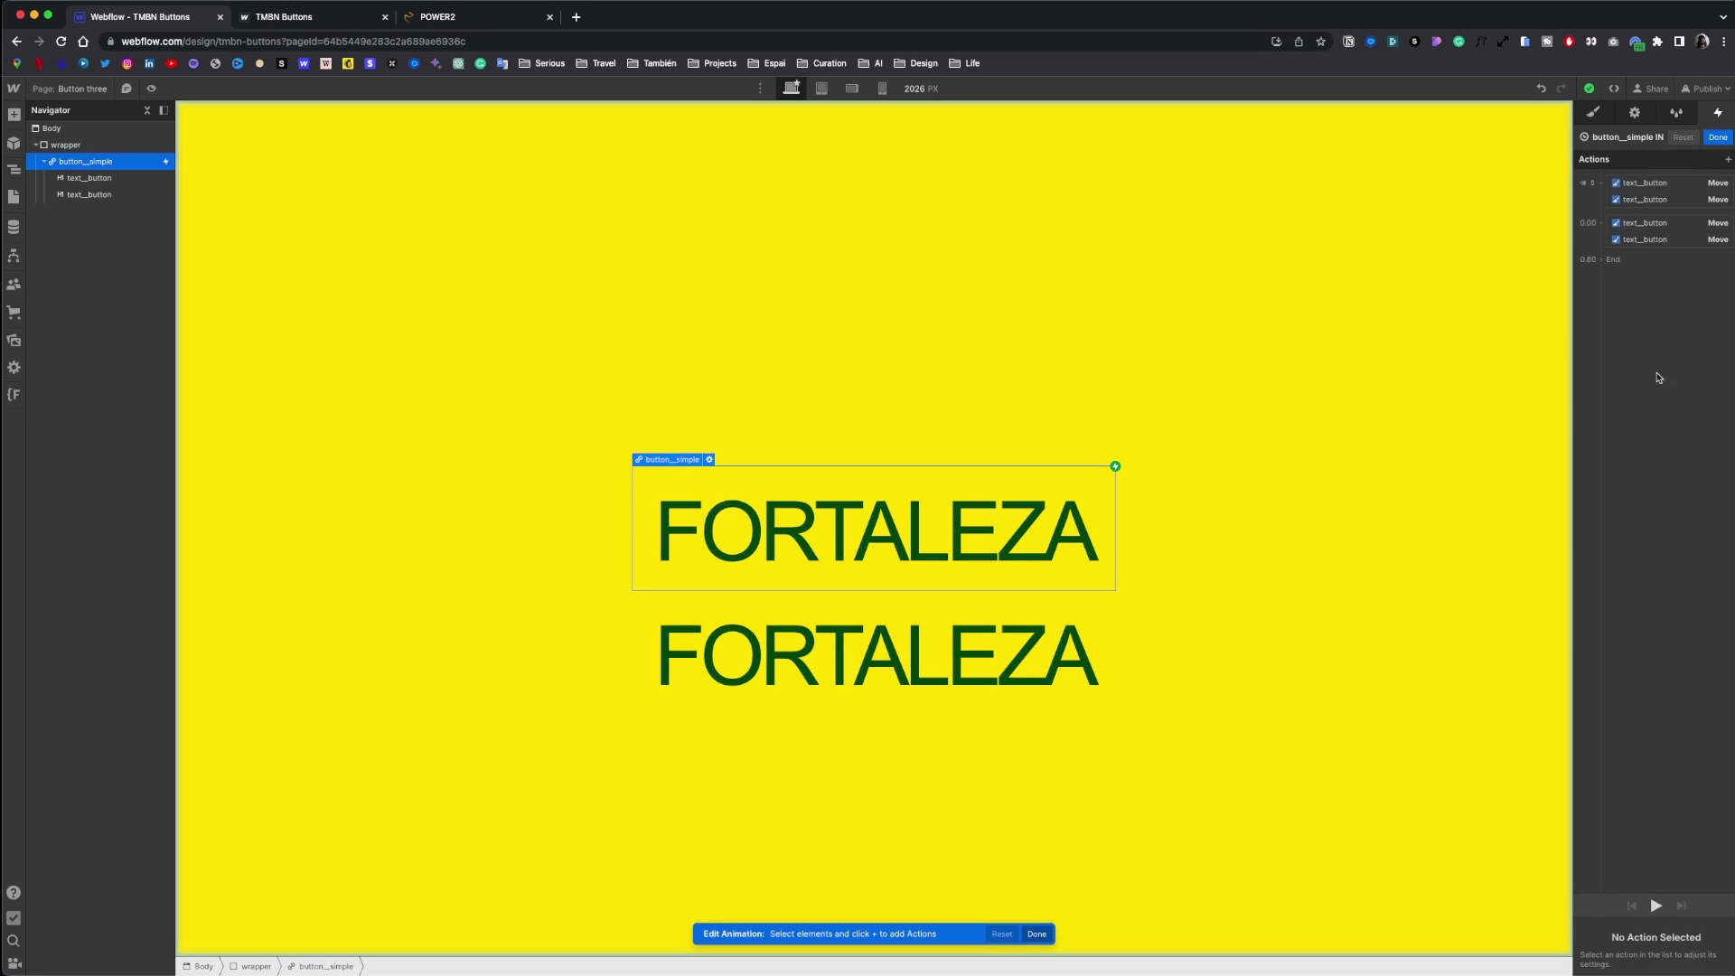
left_click(1720, 139)
- Set the hover-out action to start an animation and duplicate button__simple IN for it
left_click(1669, 458)
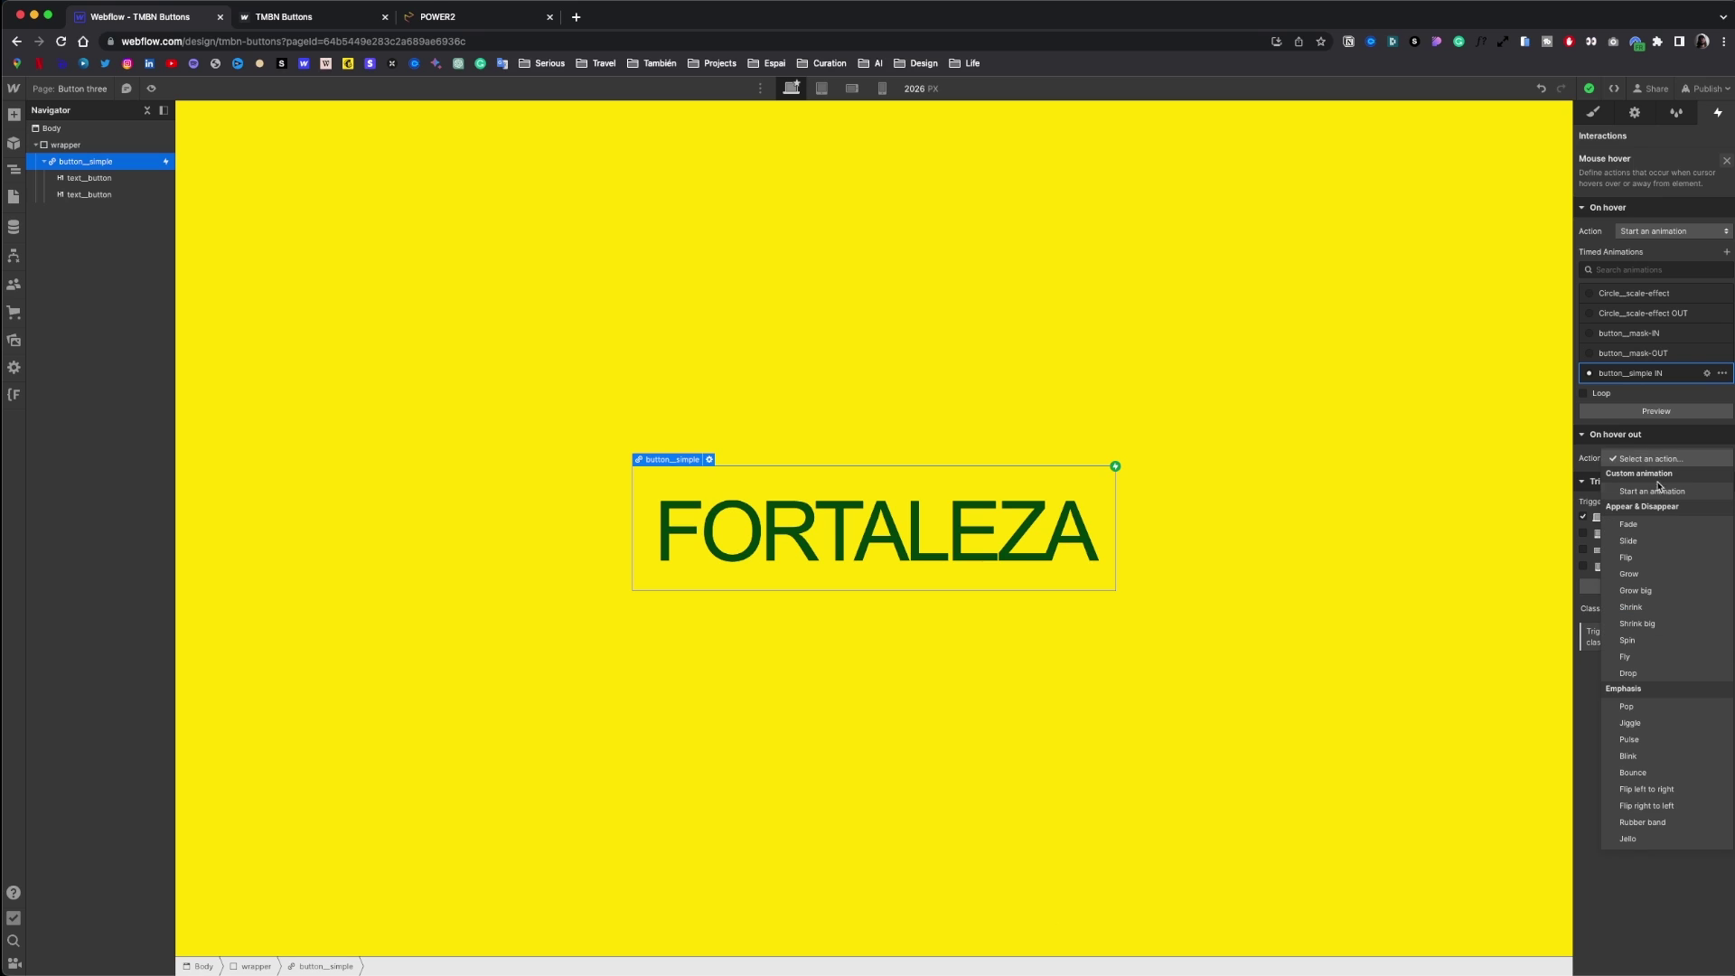
left_click(1659, 488)
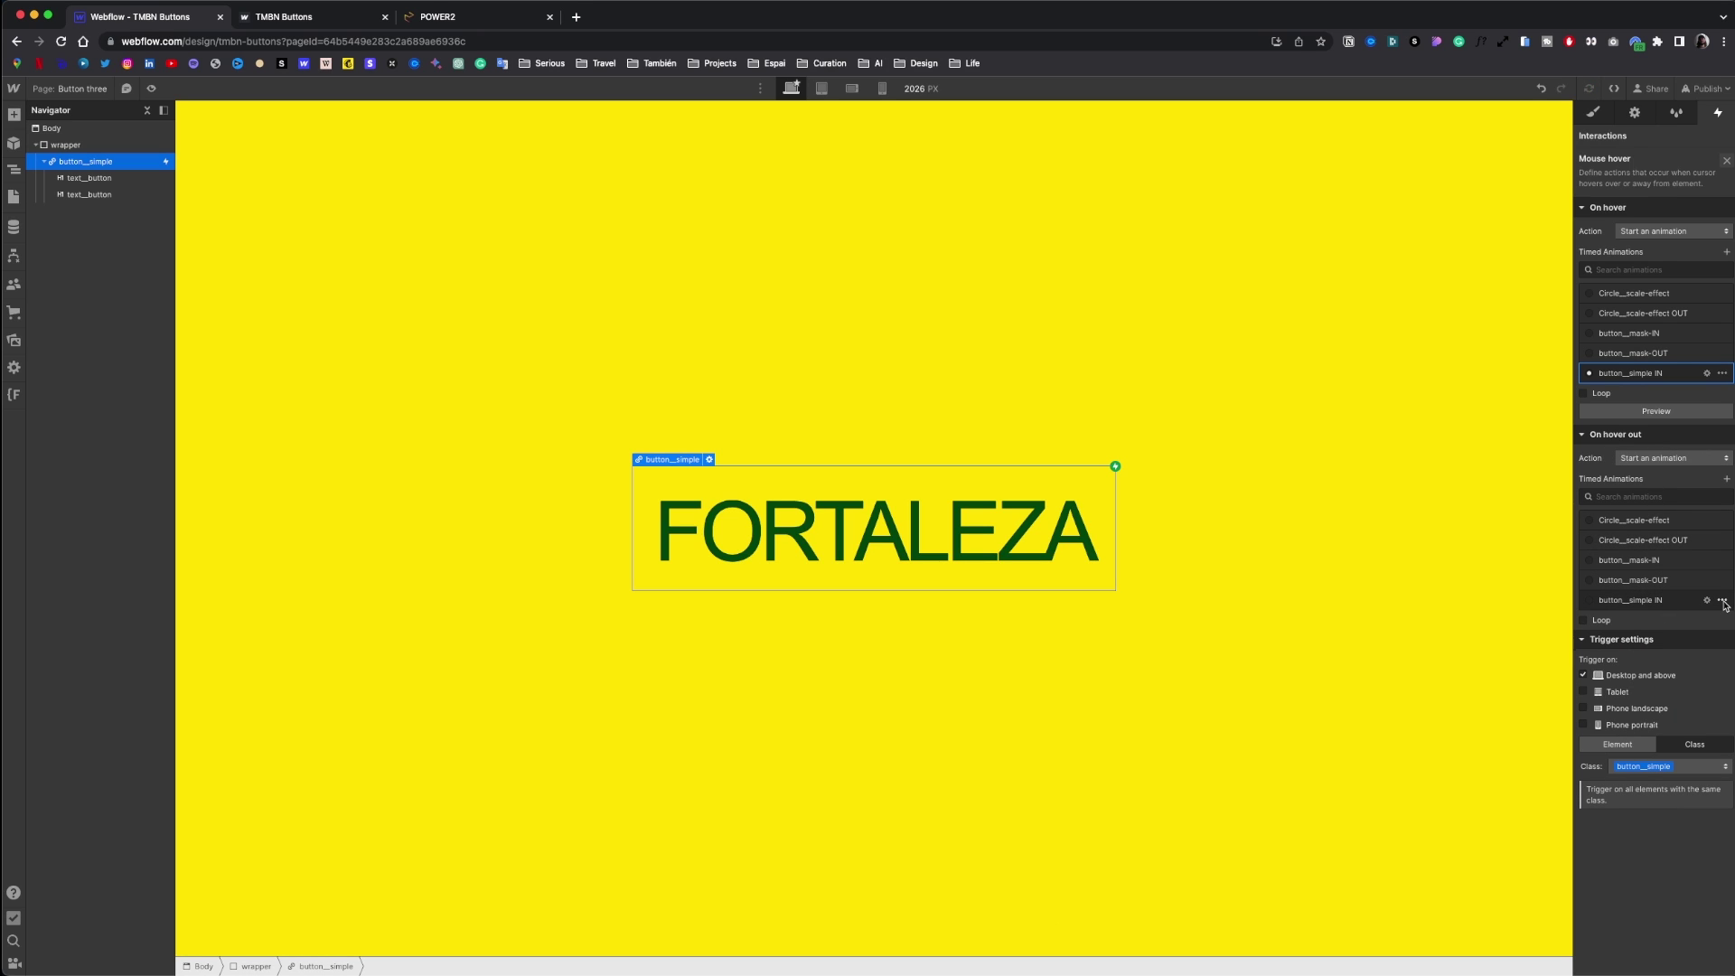
left_click(1723, 601)
left_click(1670, 657)
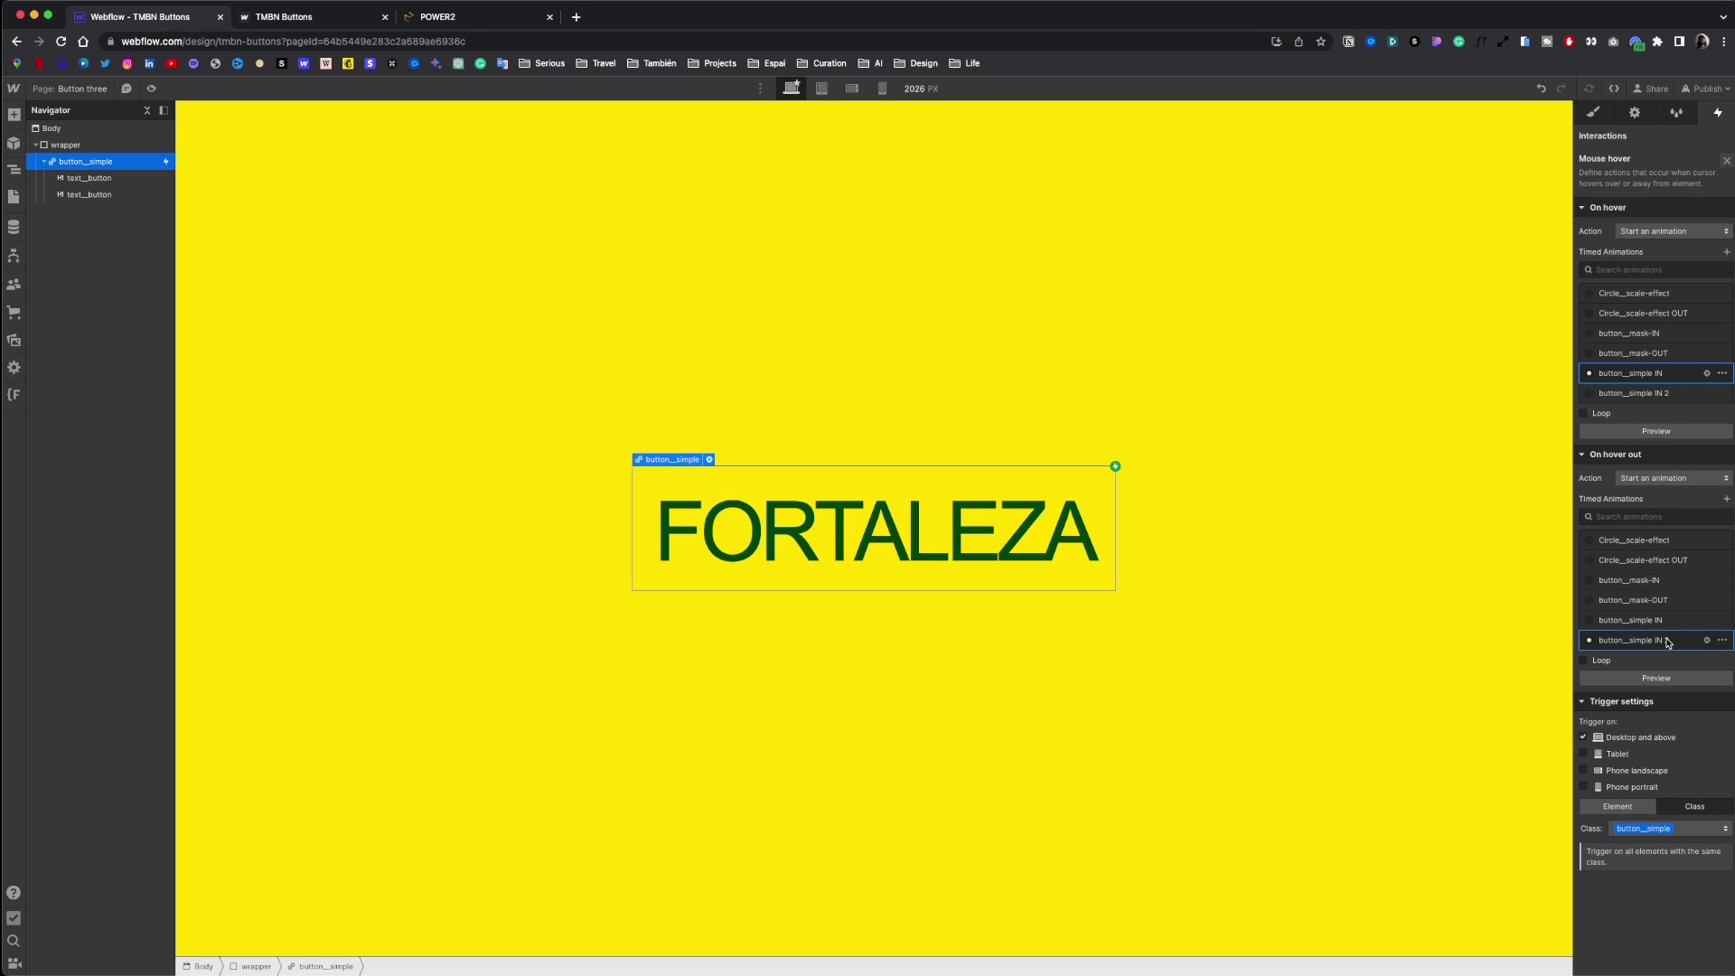
- Open the duplicated hover-out animation and rename it button__simple OUT
left_click(1667, 641)
left_click(1613, 137)
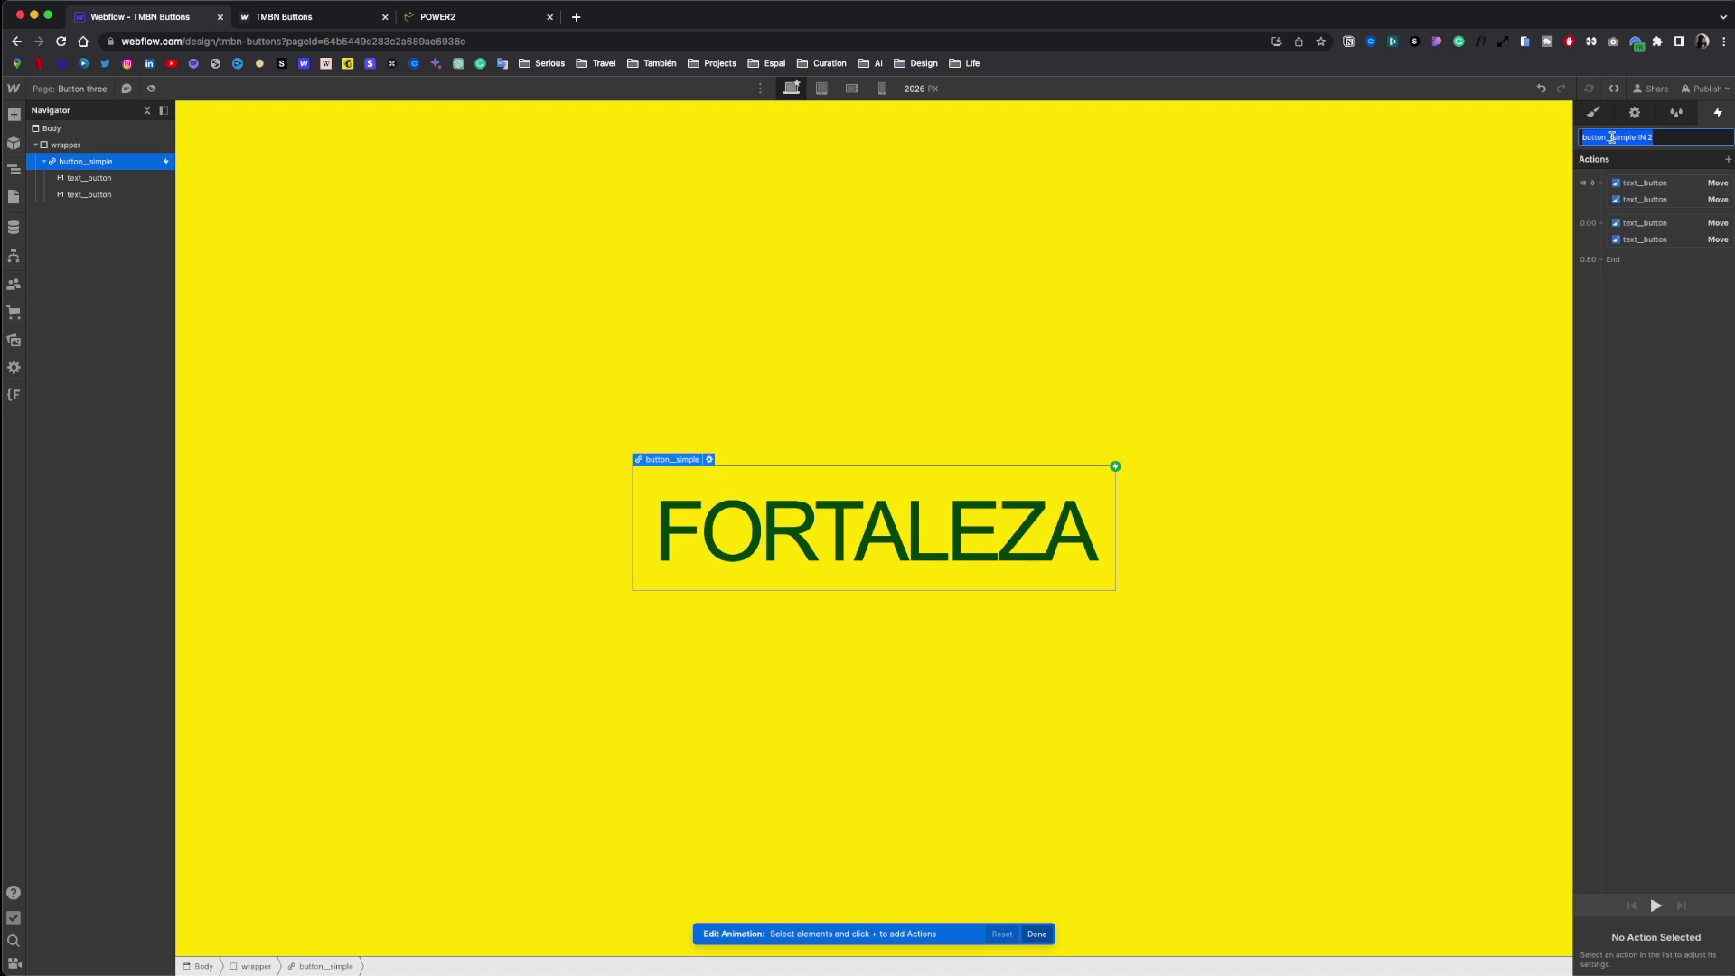
key("Right")
key("BackSpace")
key("BackSpace")
key("Return")
- Delete the two final Move actions and turn off the initial state for the two remaining ones
left_click(1653, 185)
left_click(1653, 224)
key("Delete")
key("Delete")
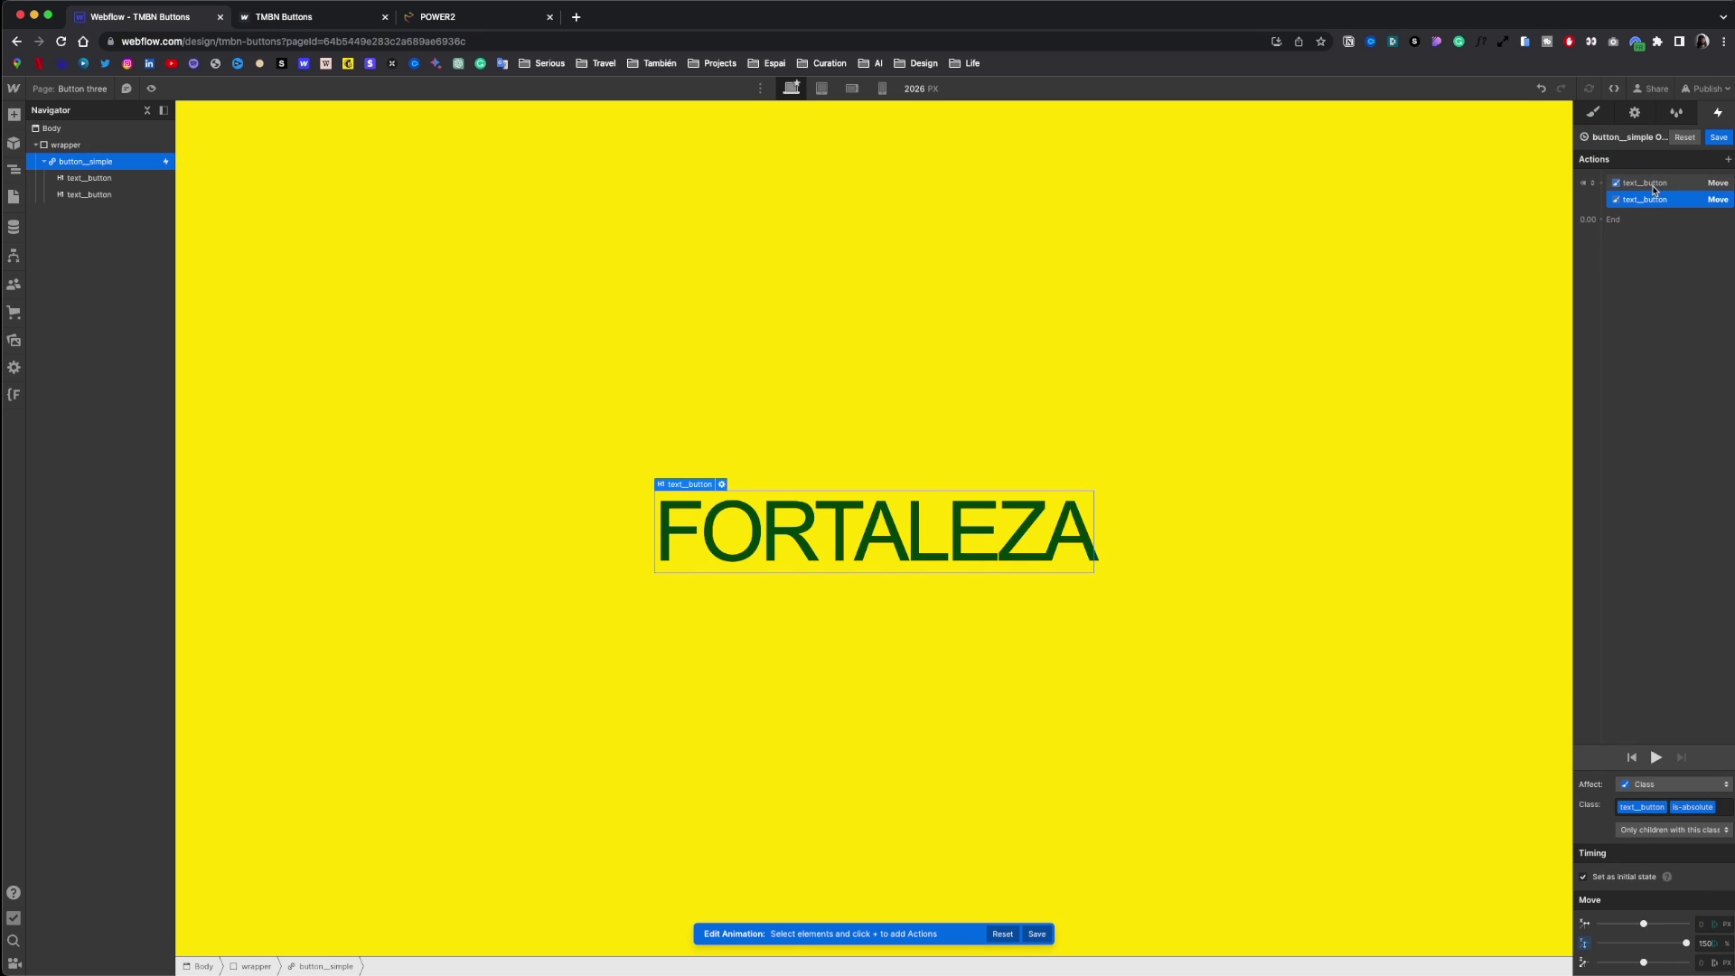
left_click(1656, 184, "shift")
left_click(1644, 879)
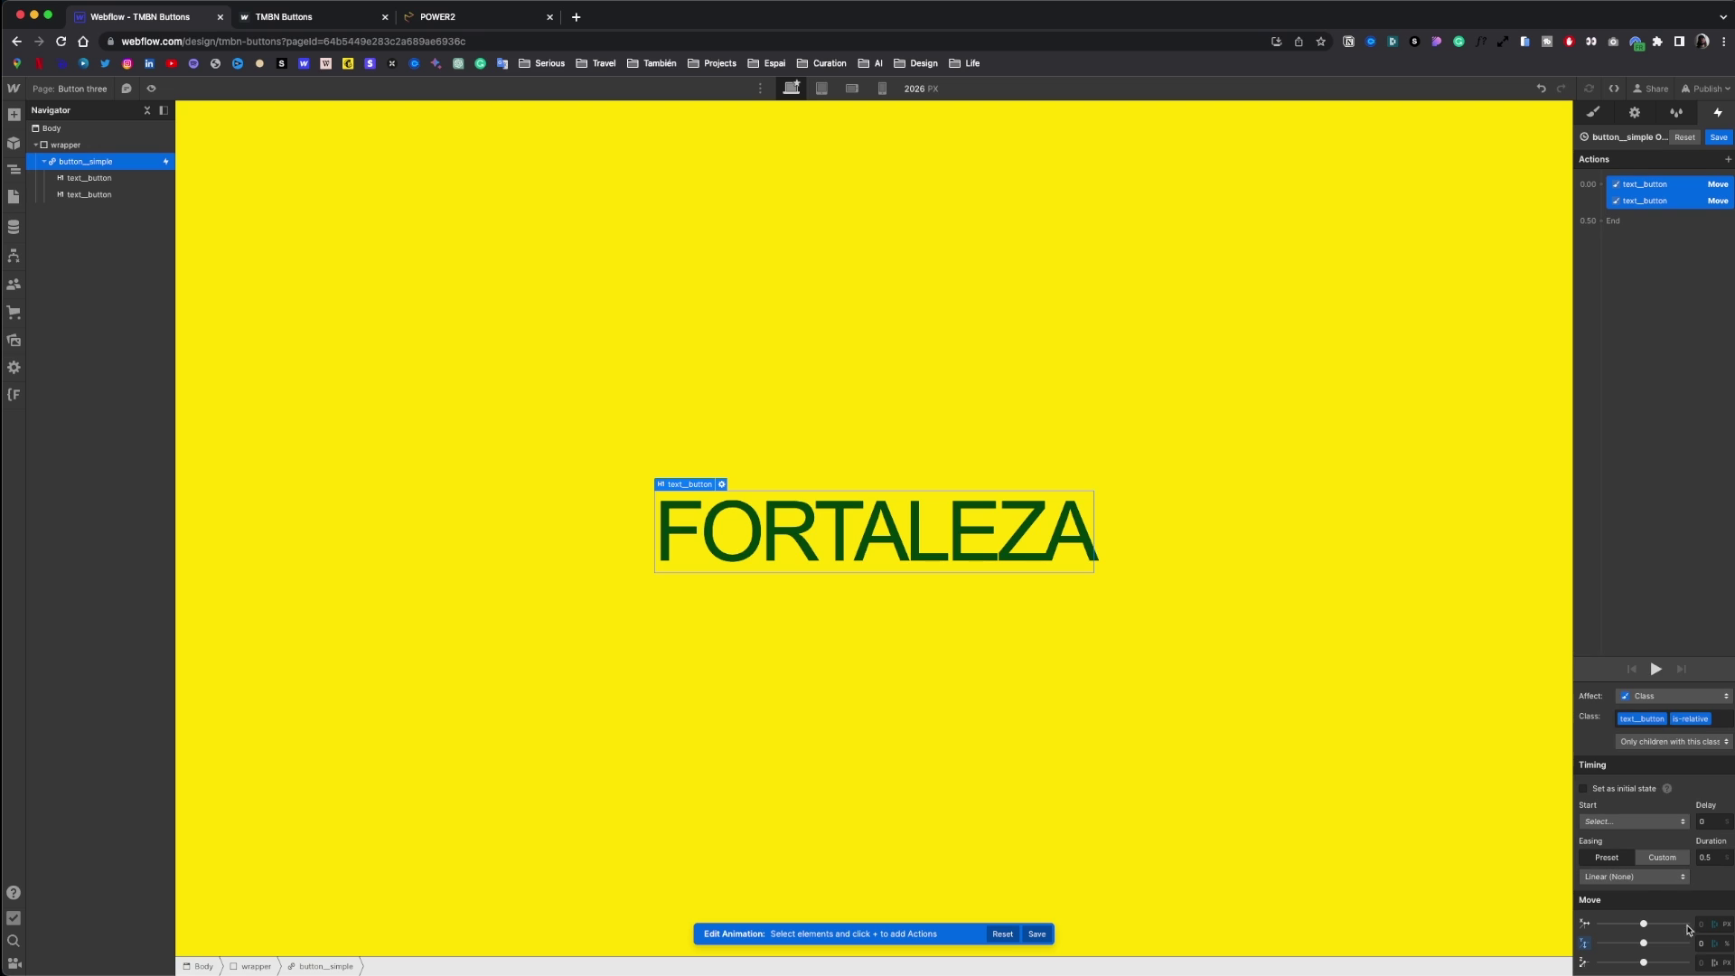
- Give both hover-out Move actions a 0.8 s duration and In Out Quart easing, and save the animation
left_click(1712, 859)
type("0.8")
left_click(1683, 877)
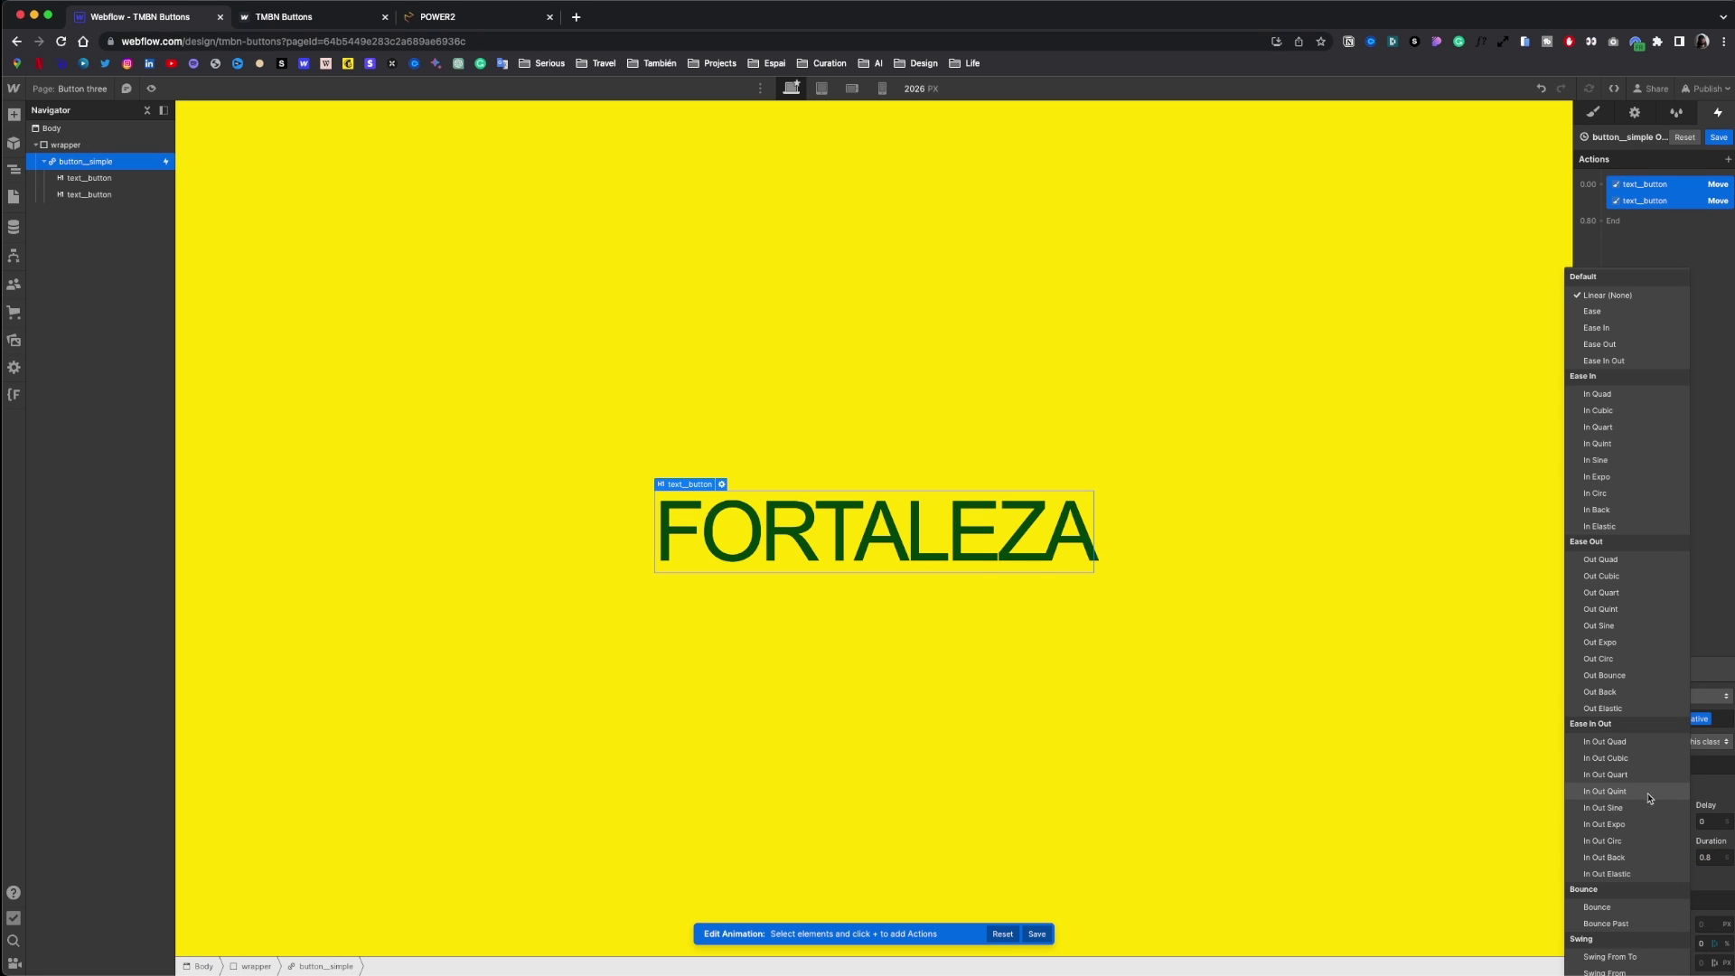
left_click(1627, 788)
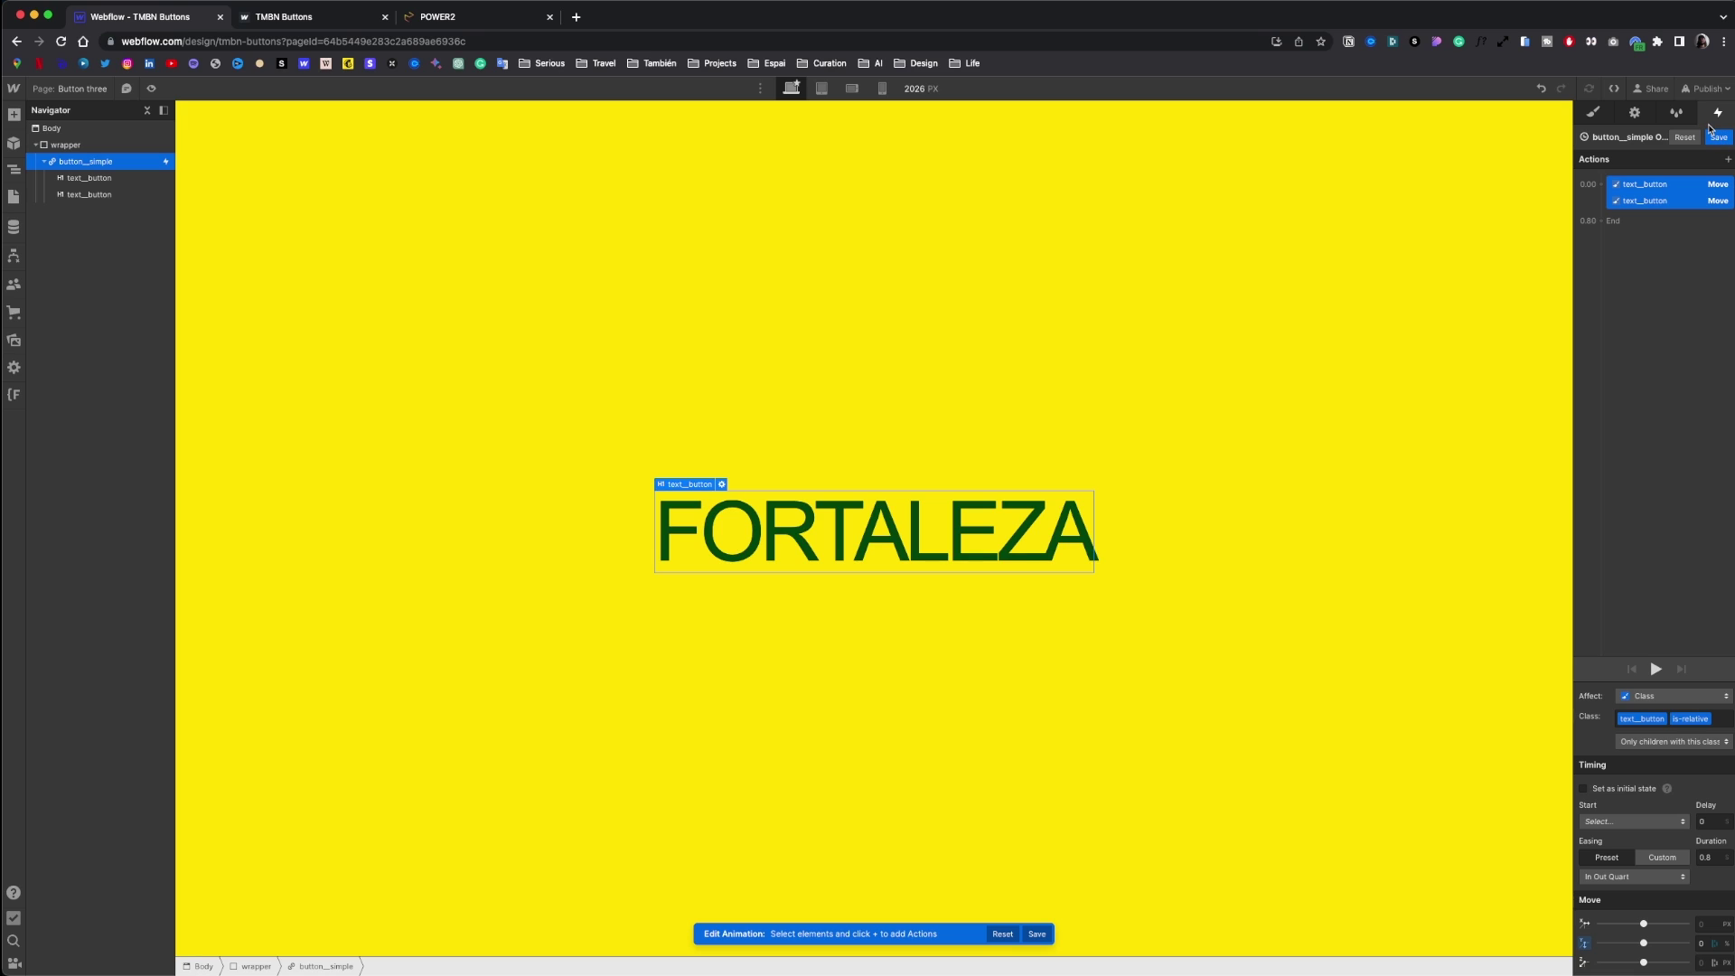
left_click(1719, 137)
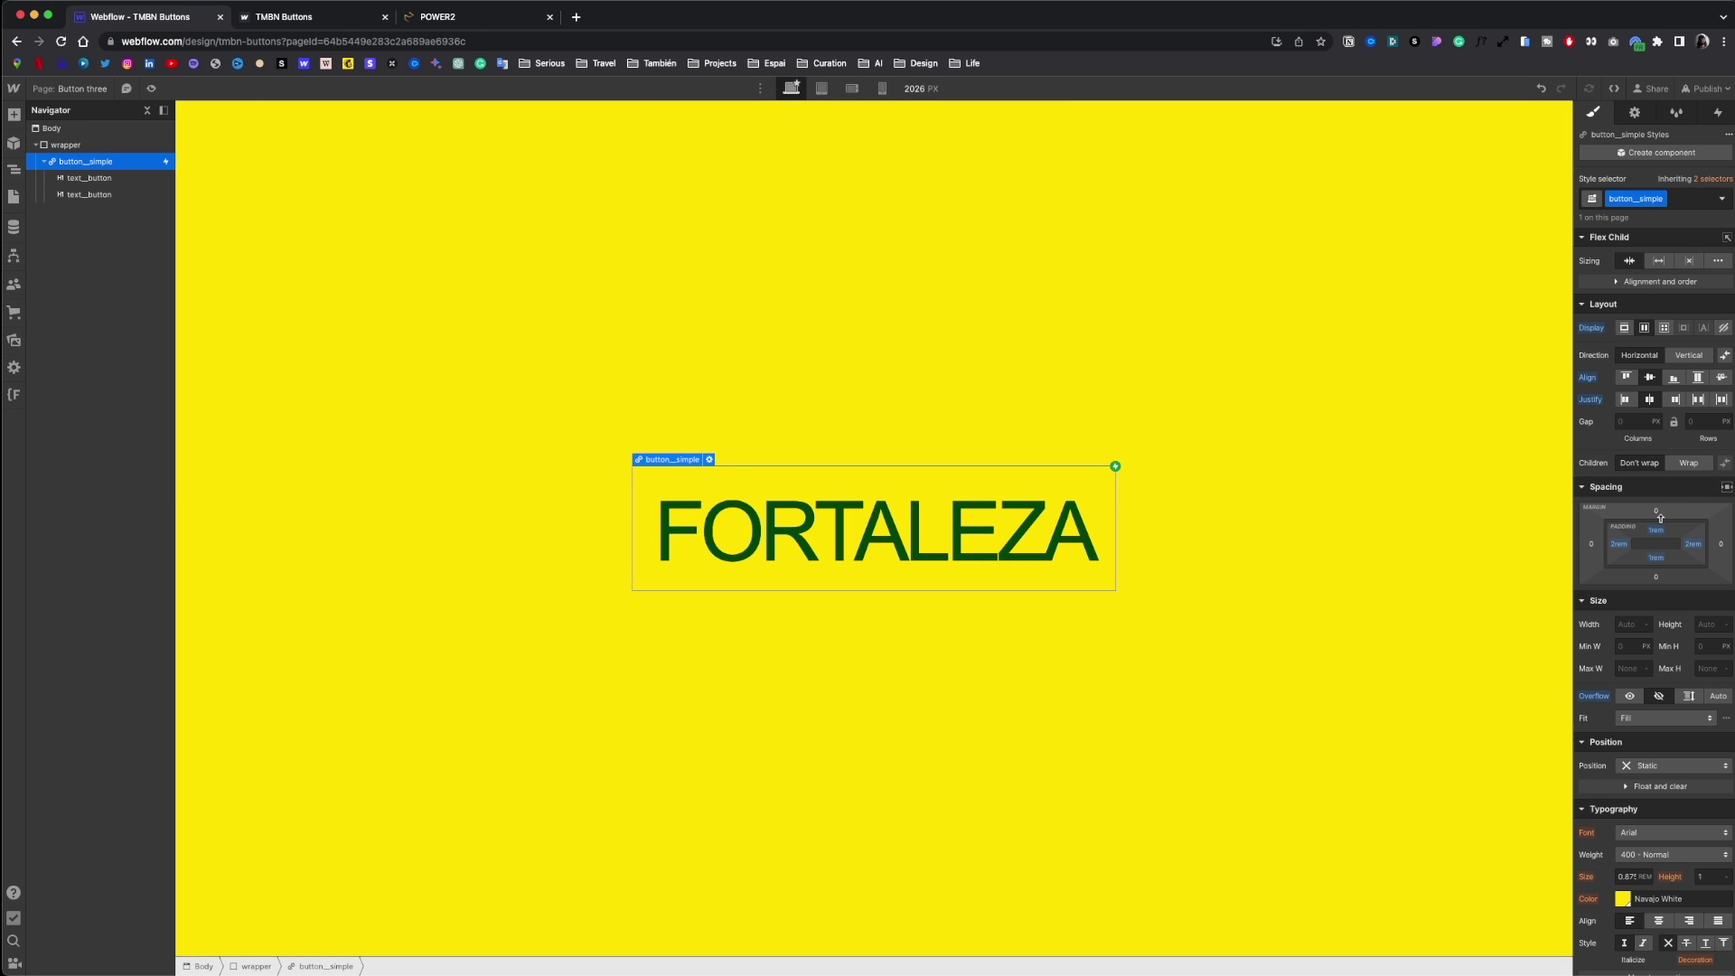
- Set the position of button__simple to Relative and preview the page
left_click(1647, 767)
left_click(1650, 782)
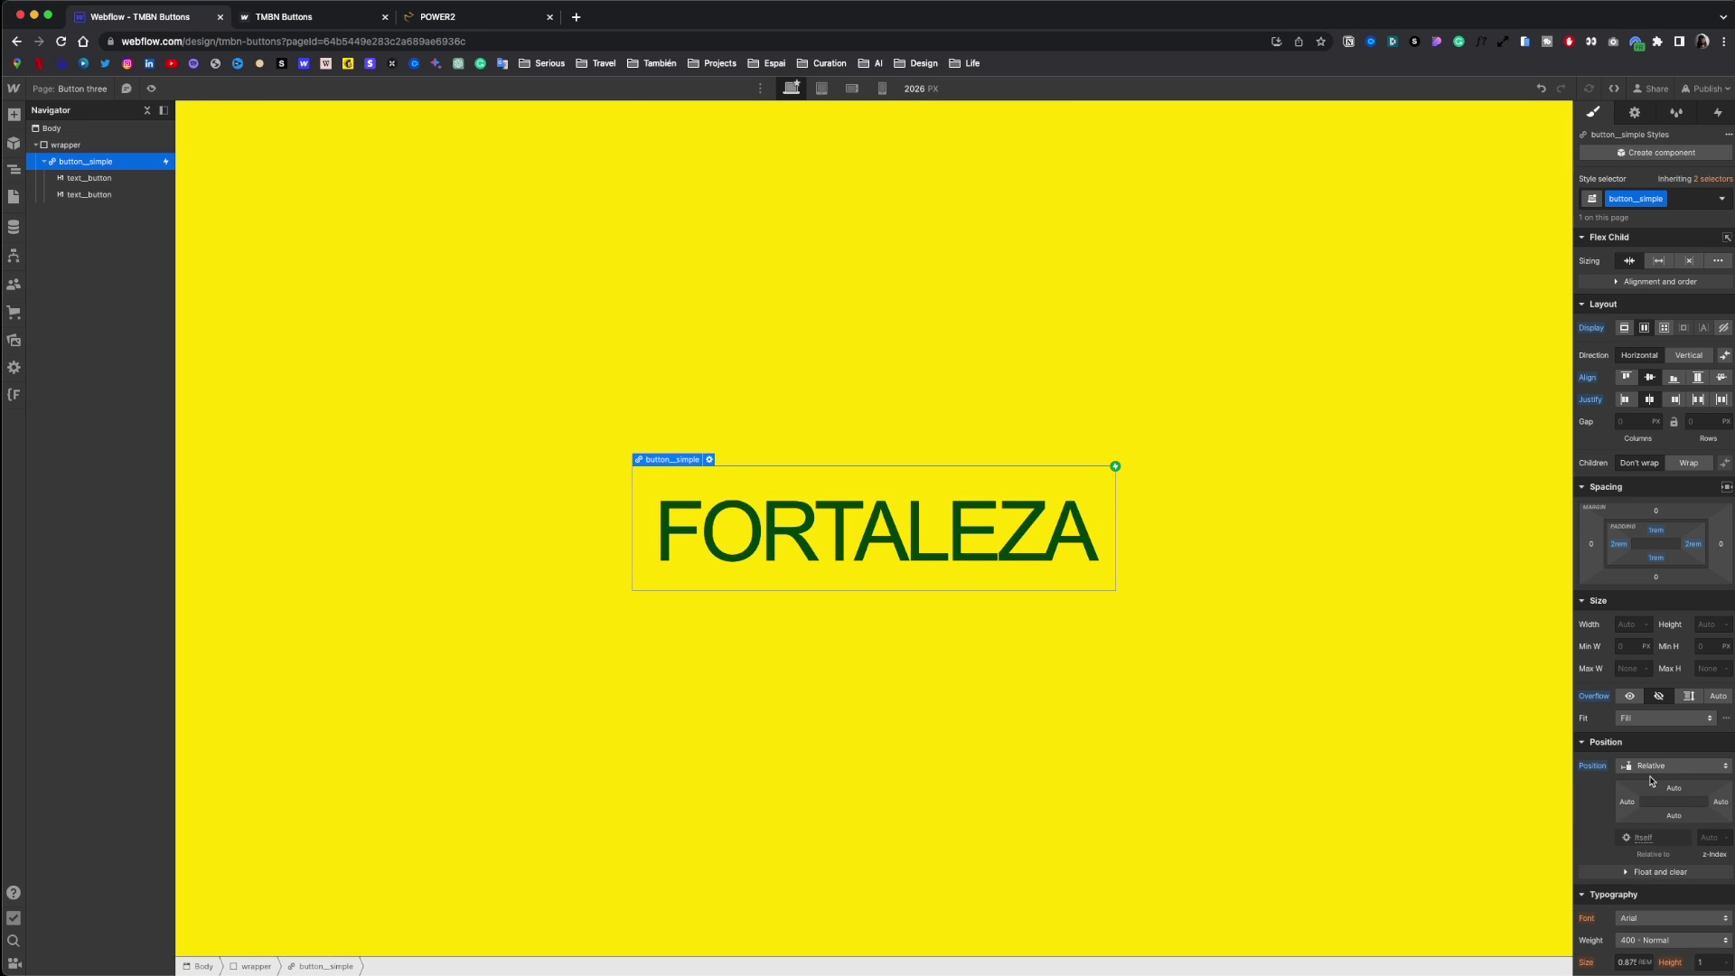
left_click(151, 88)
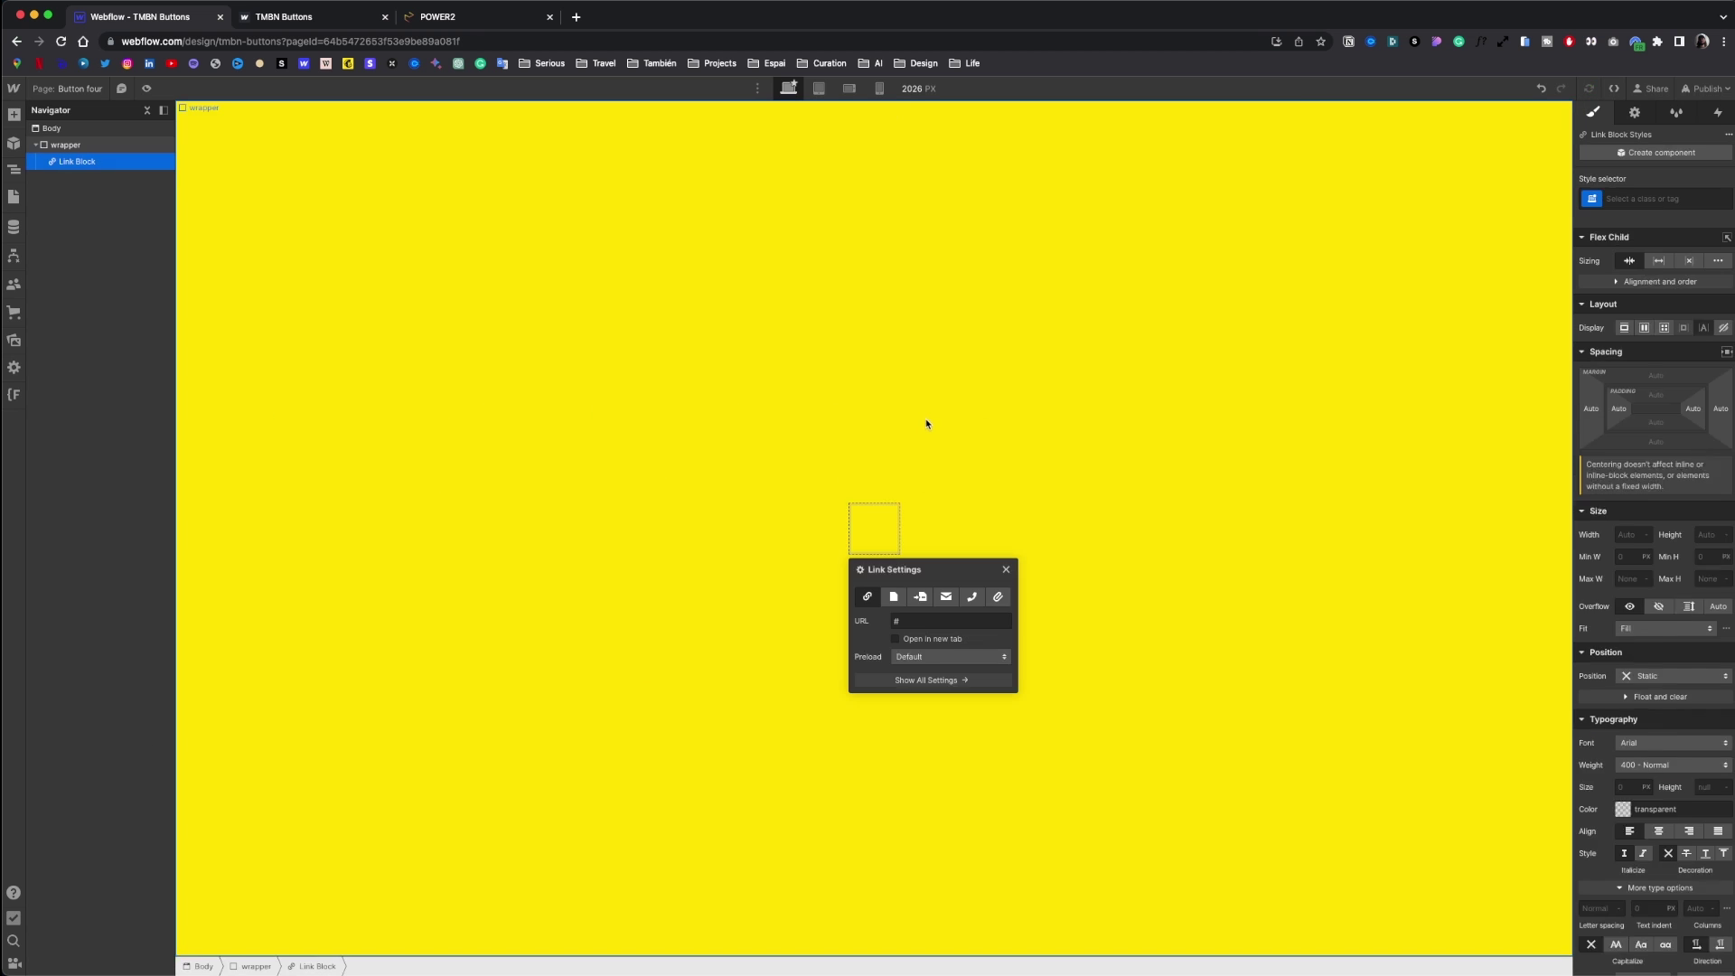
- Give the new link block on the Button four page the class Curitiba__button
left_click(1644, 198)
type("Curitiba_button")
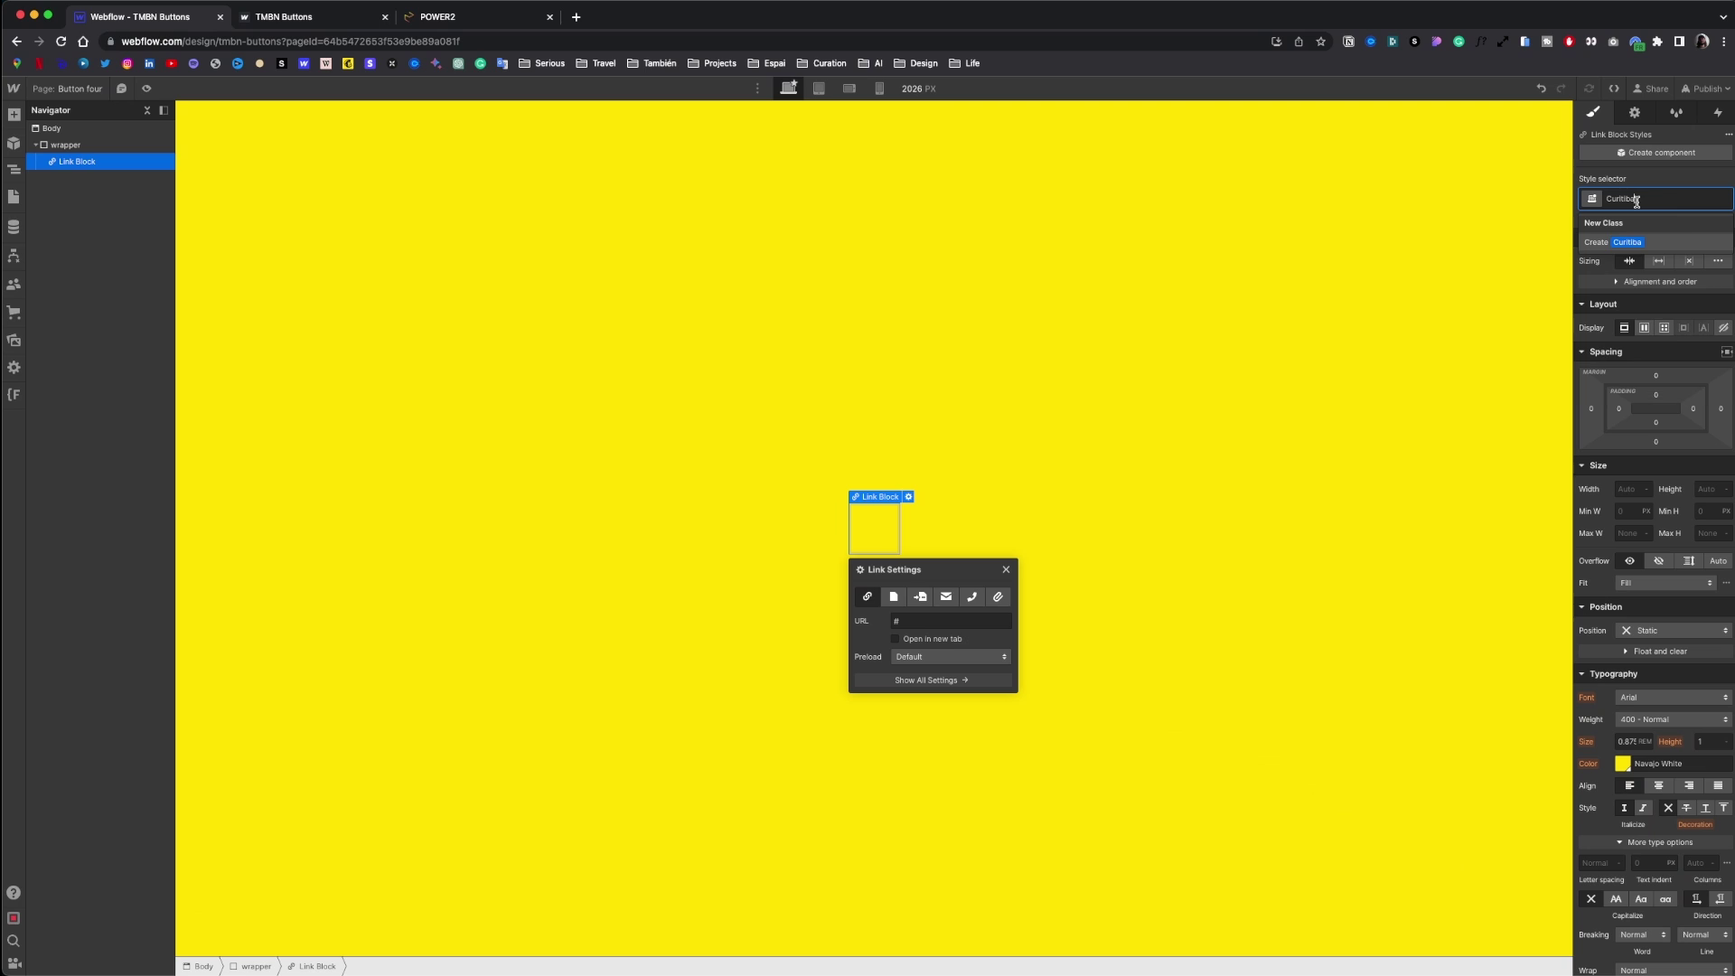
key("Return")
- Give Curitiba__button a solid 1 px border in the dark green Black swatch
scroll(1696, 710, "down", 6)
left_click(1697, 704)
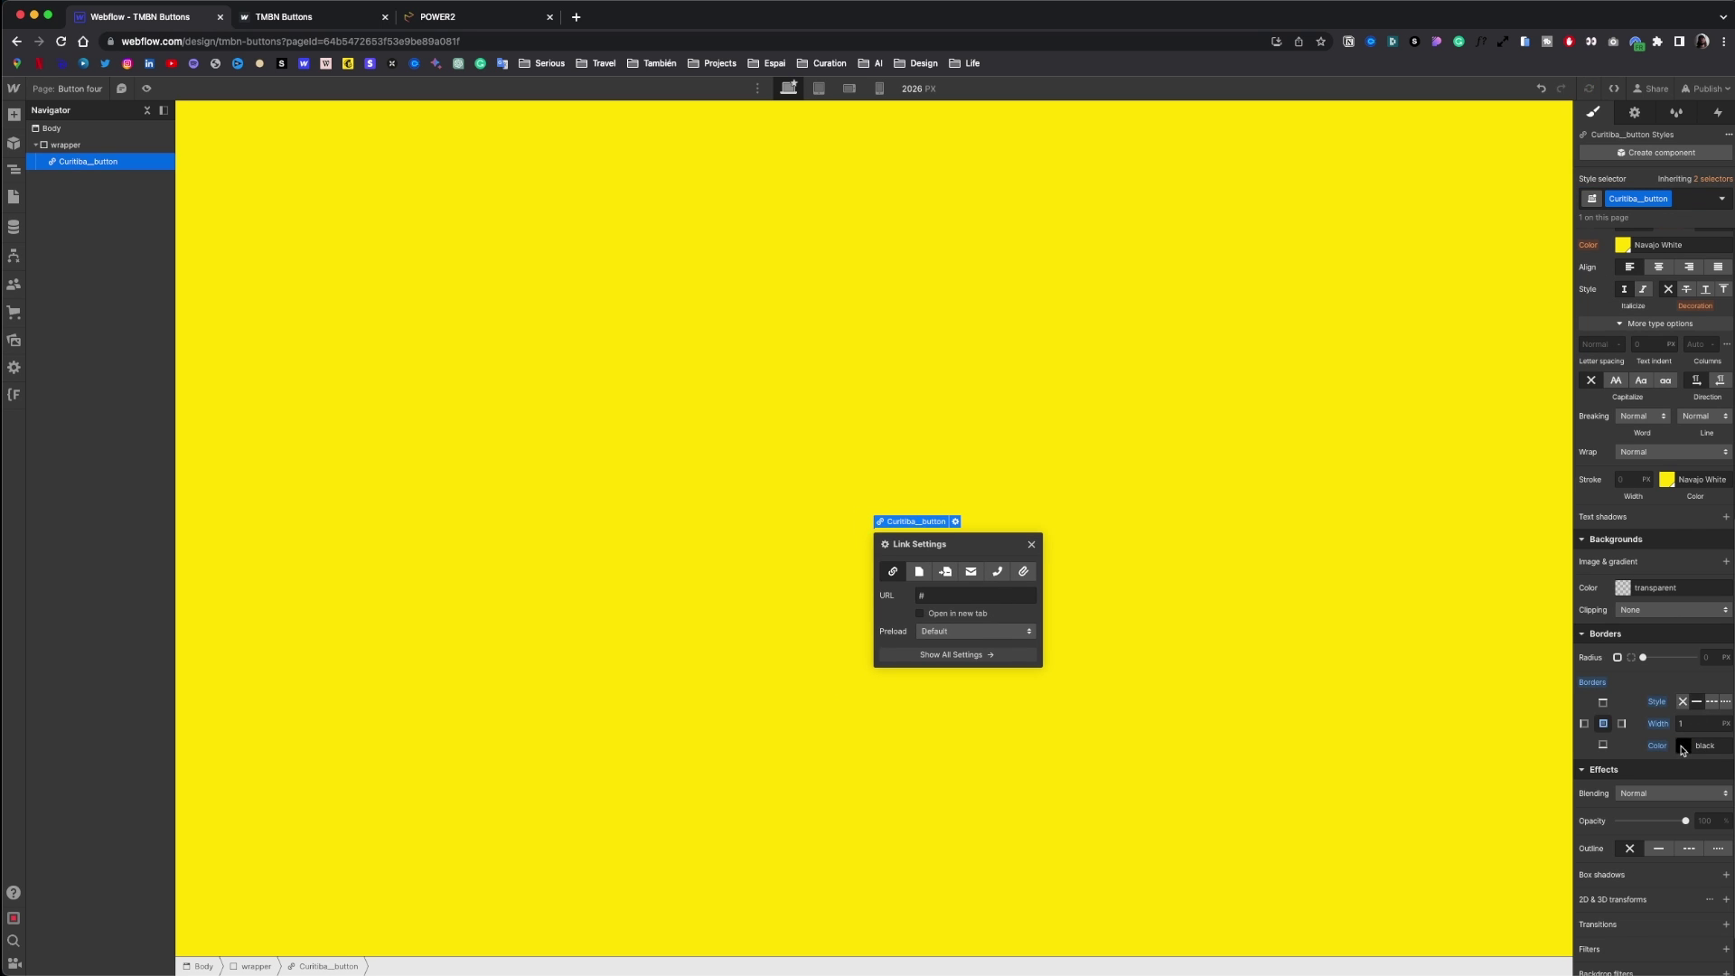
left_click(1683, 746)
left_click(1608, 959)
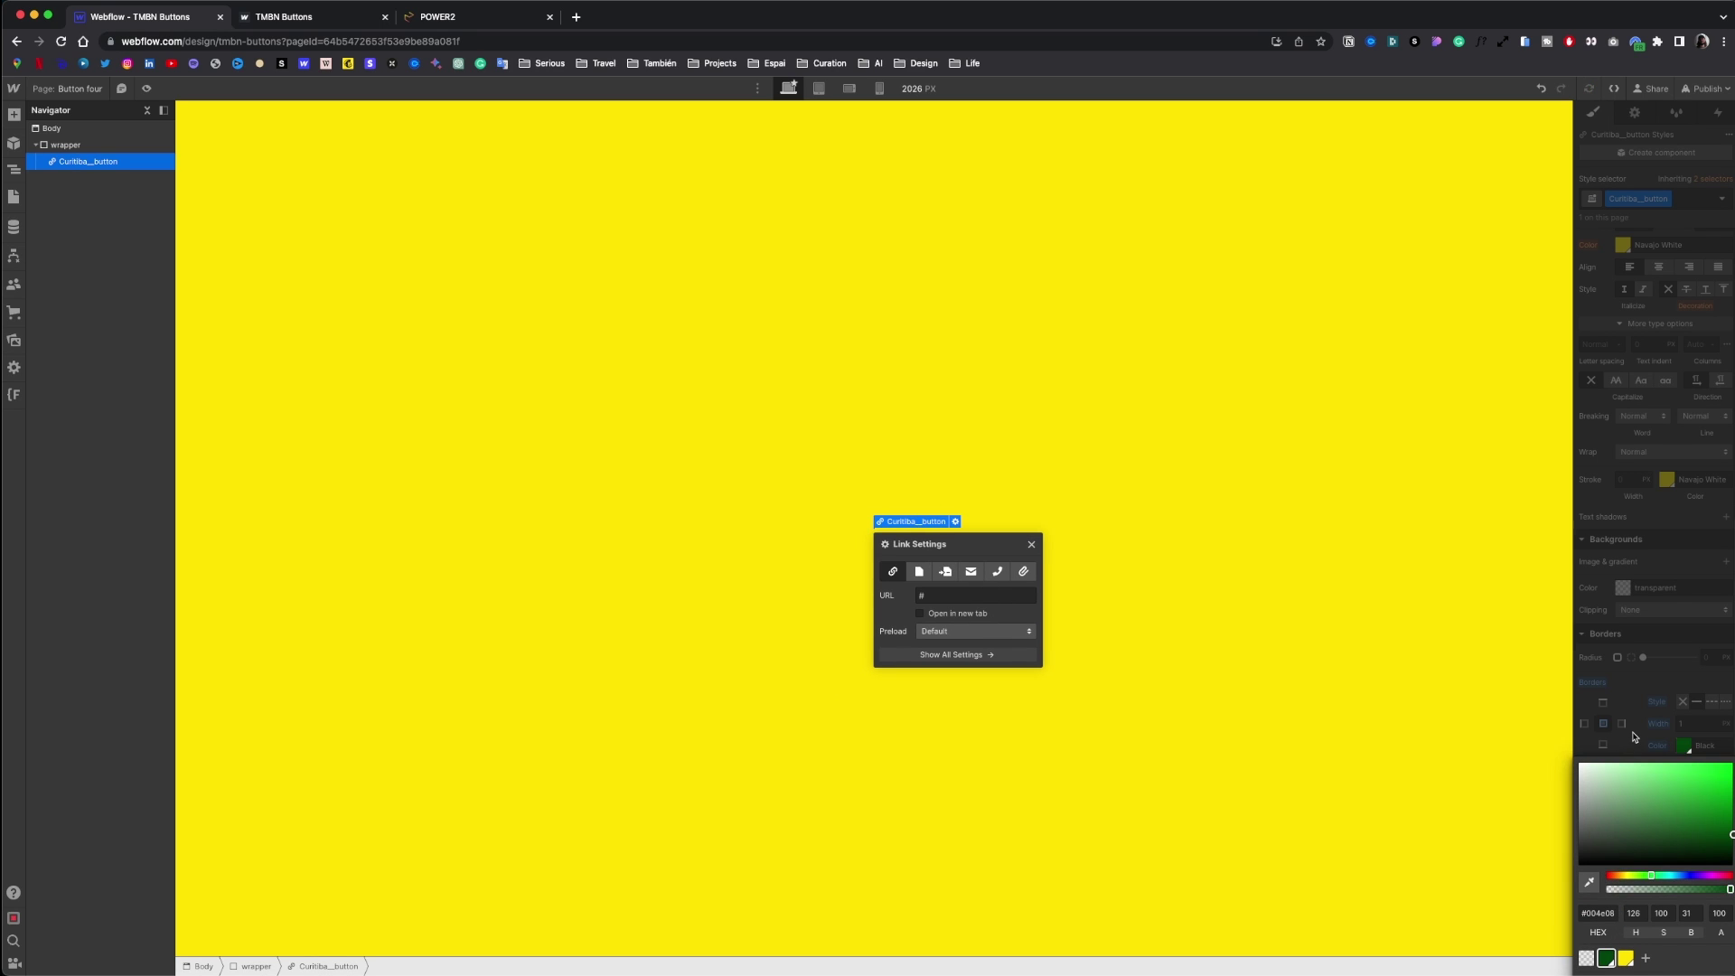
left_click(1634, 737)
- Set Curitiba__button's padding to 6rem on the top and bottom and 9rem on the left and right
scroll(1641, 696, "up", 6)
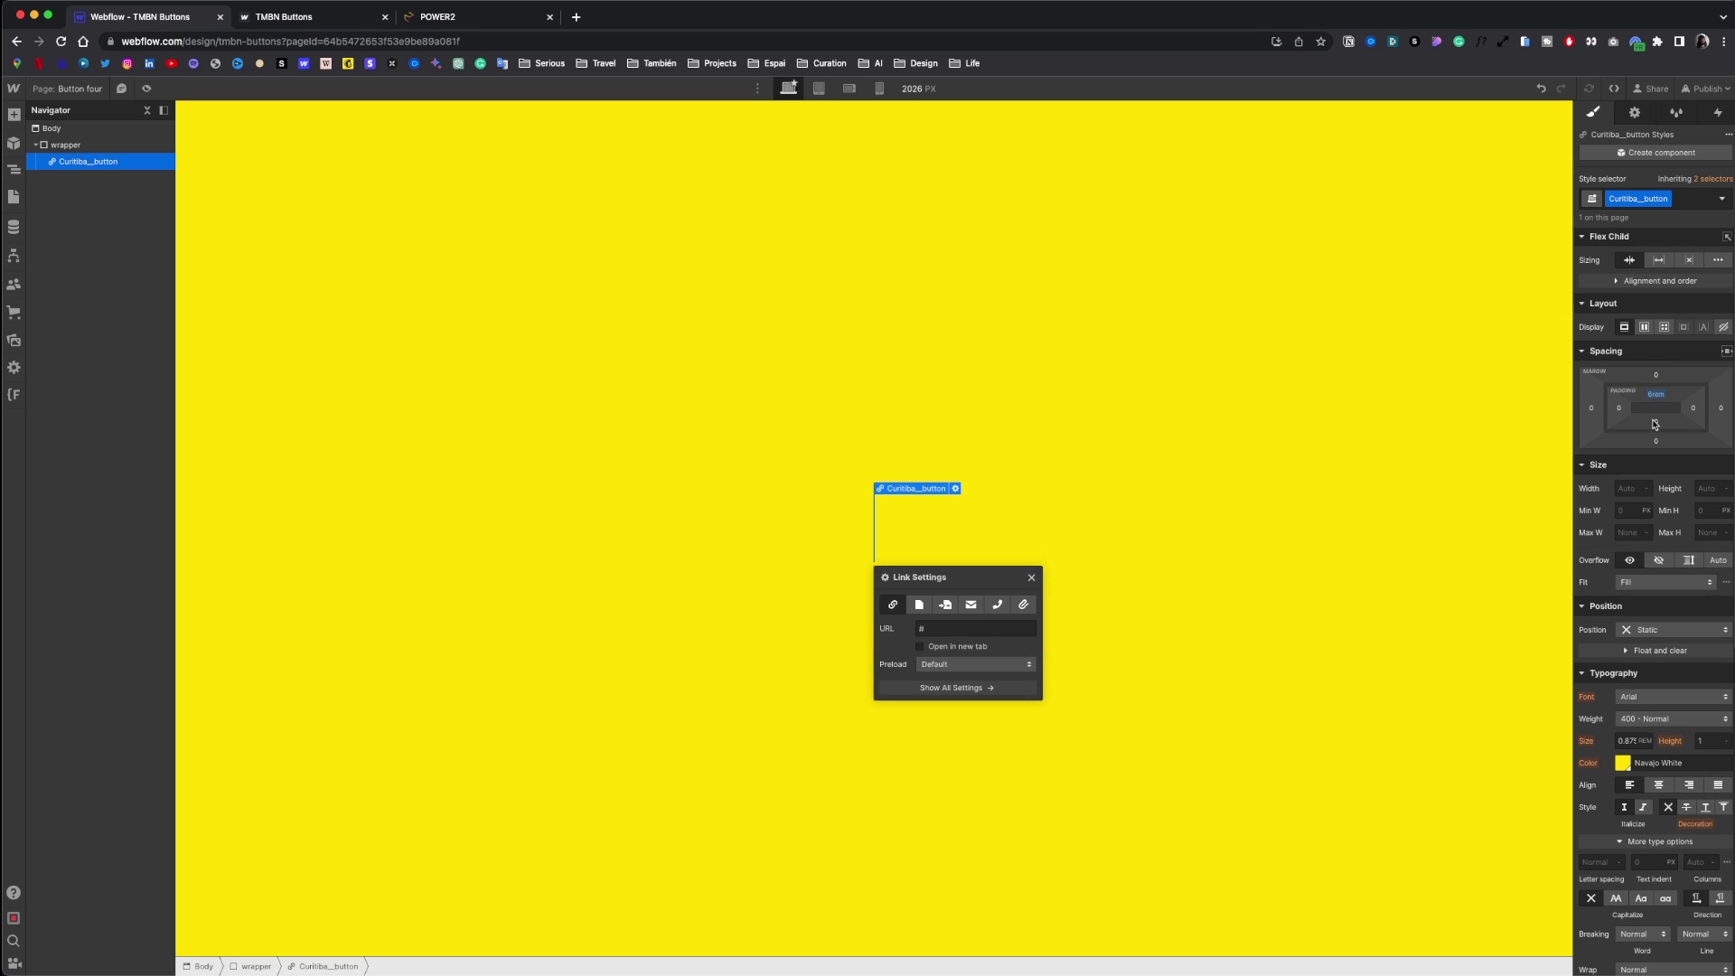
left_click(1656, 422)
type("6r")
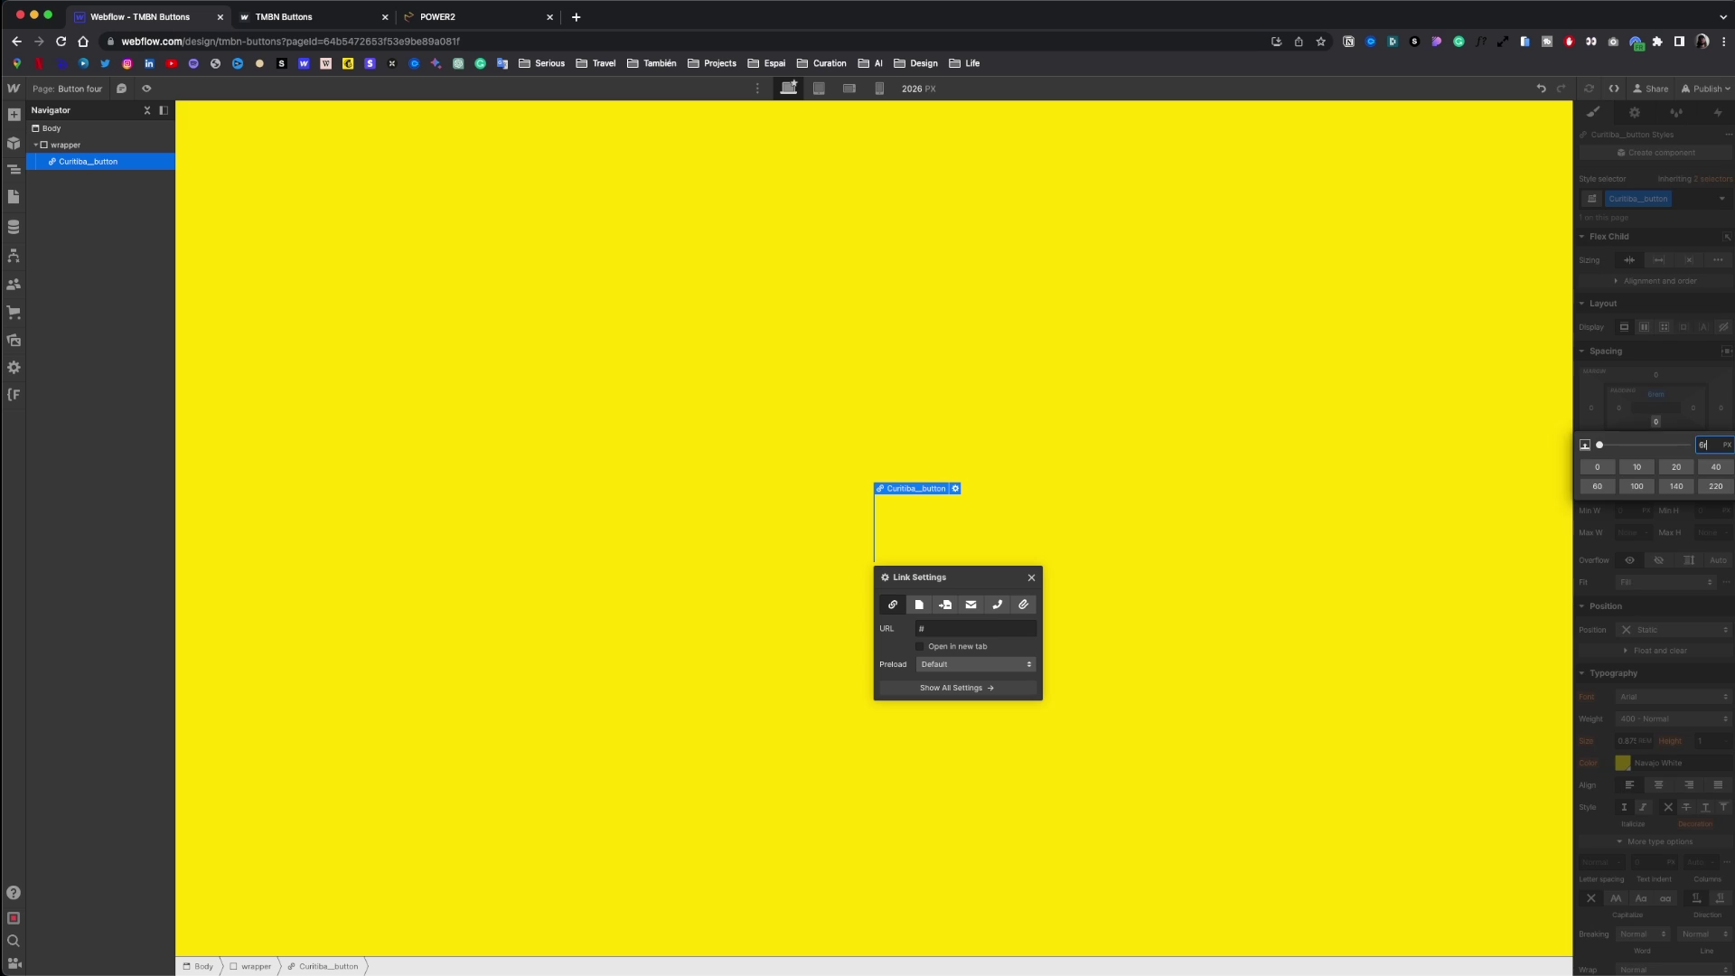
type("em")
key("Return")
left_click(1619, 409)
type("9rem")
key("Return")
left_click(1695, 409)
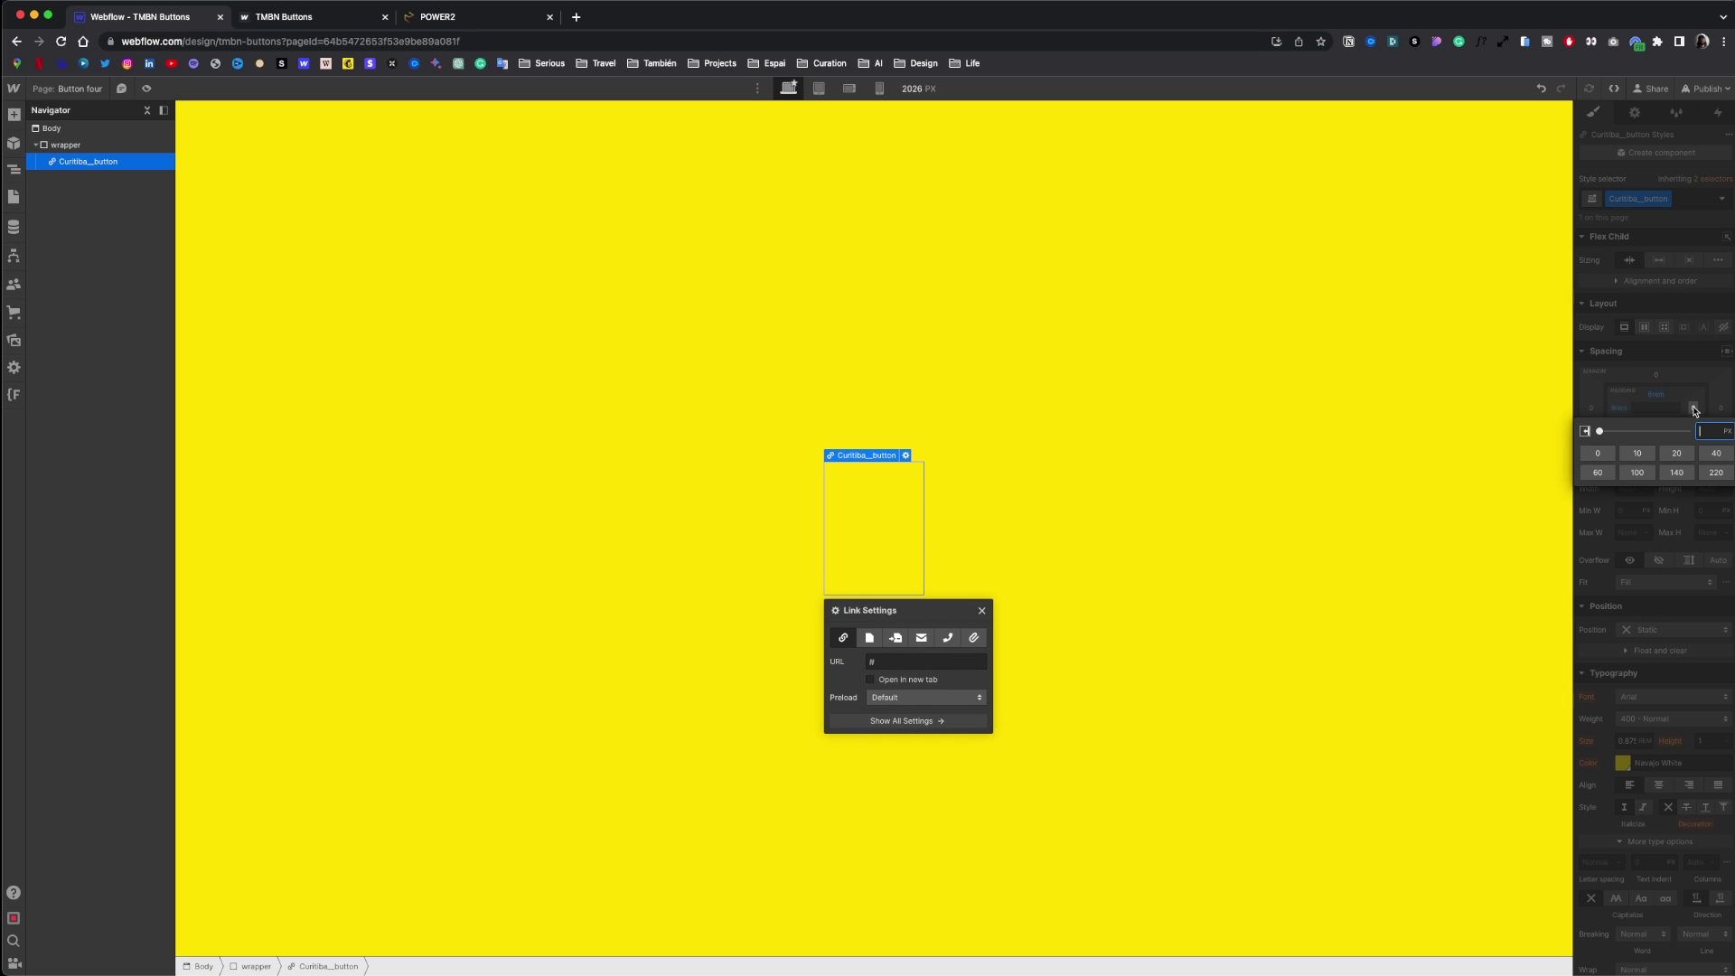
type("9rem")
key("Return")
- Add a Heading 1 inside Curitiba__button and give it the class Curitiba__text
key("a")
left_click_drag(56, 509, 891, 515)
key("super+Return")
type("Curitiba_text")
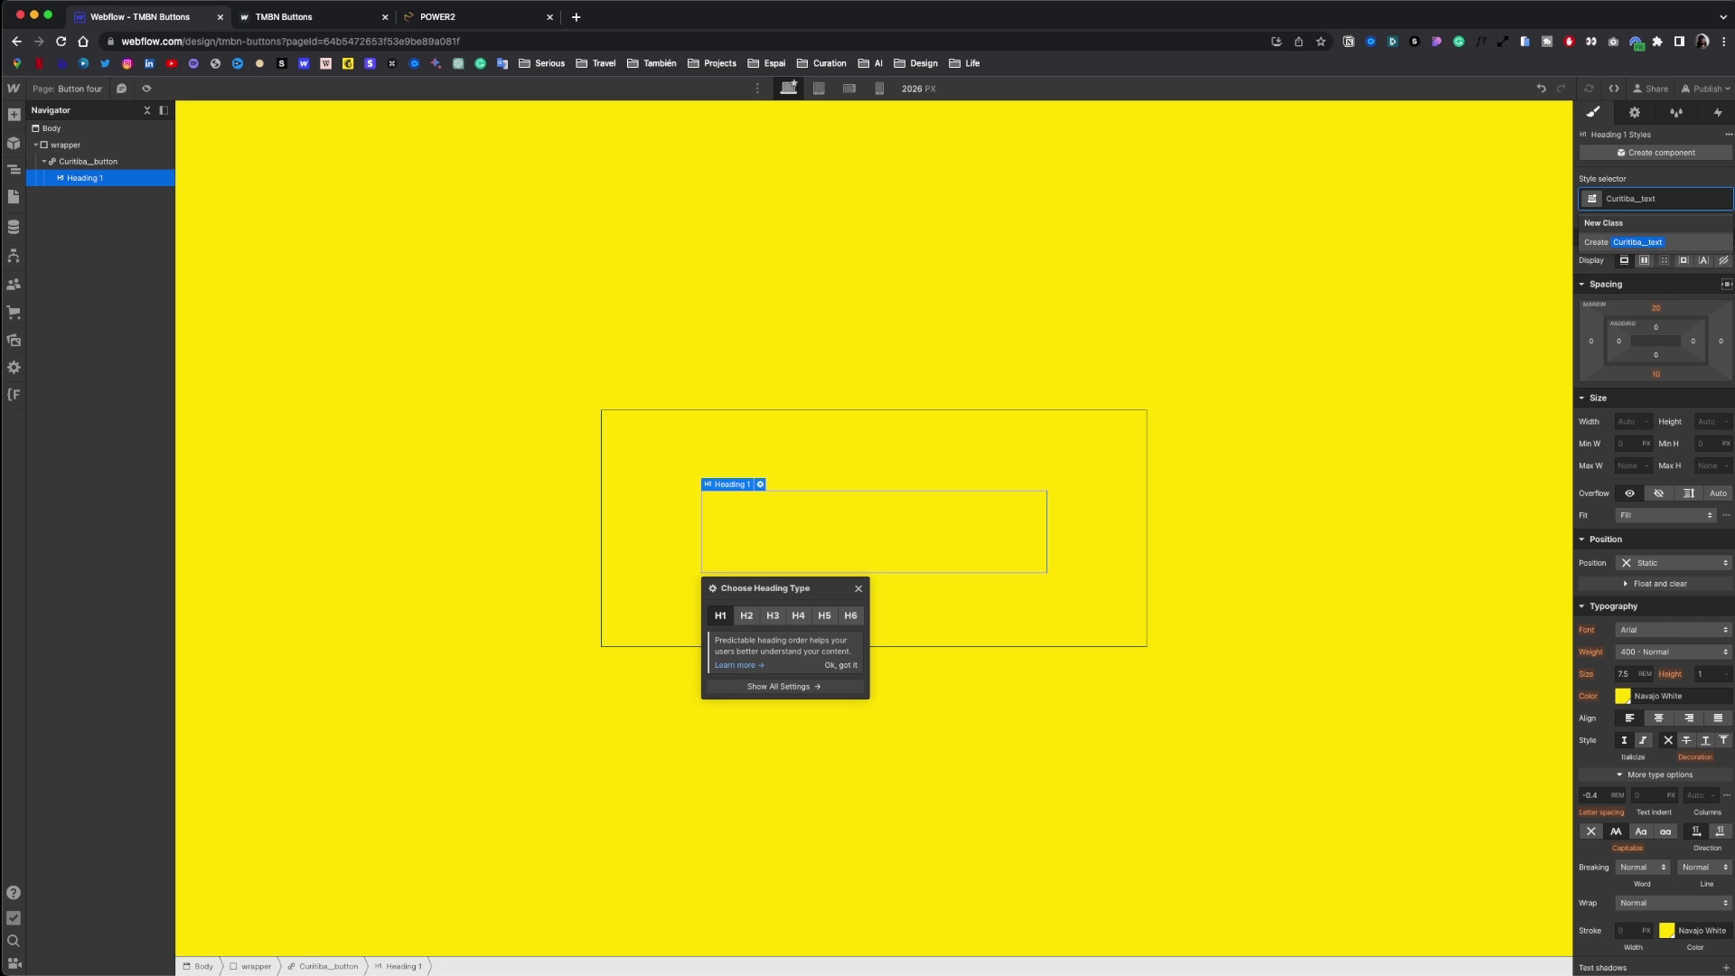
key("Return")
- Set the text color of Curitiba__text to the dark green Black swatch
left_click(1623, 700)
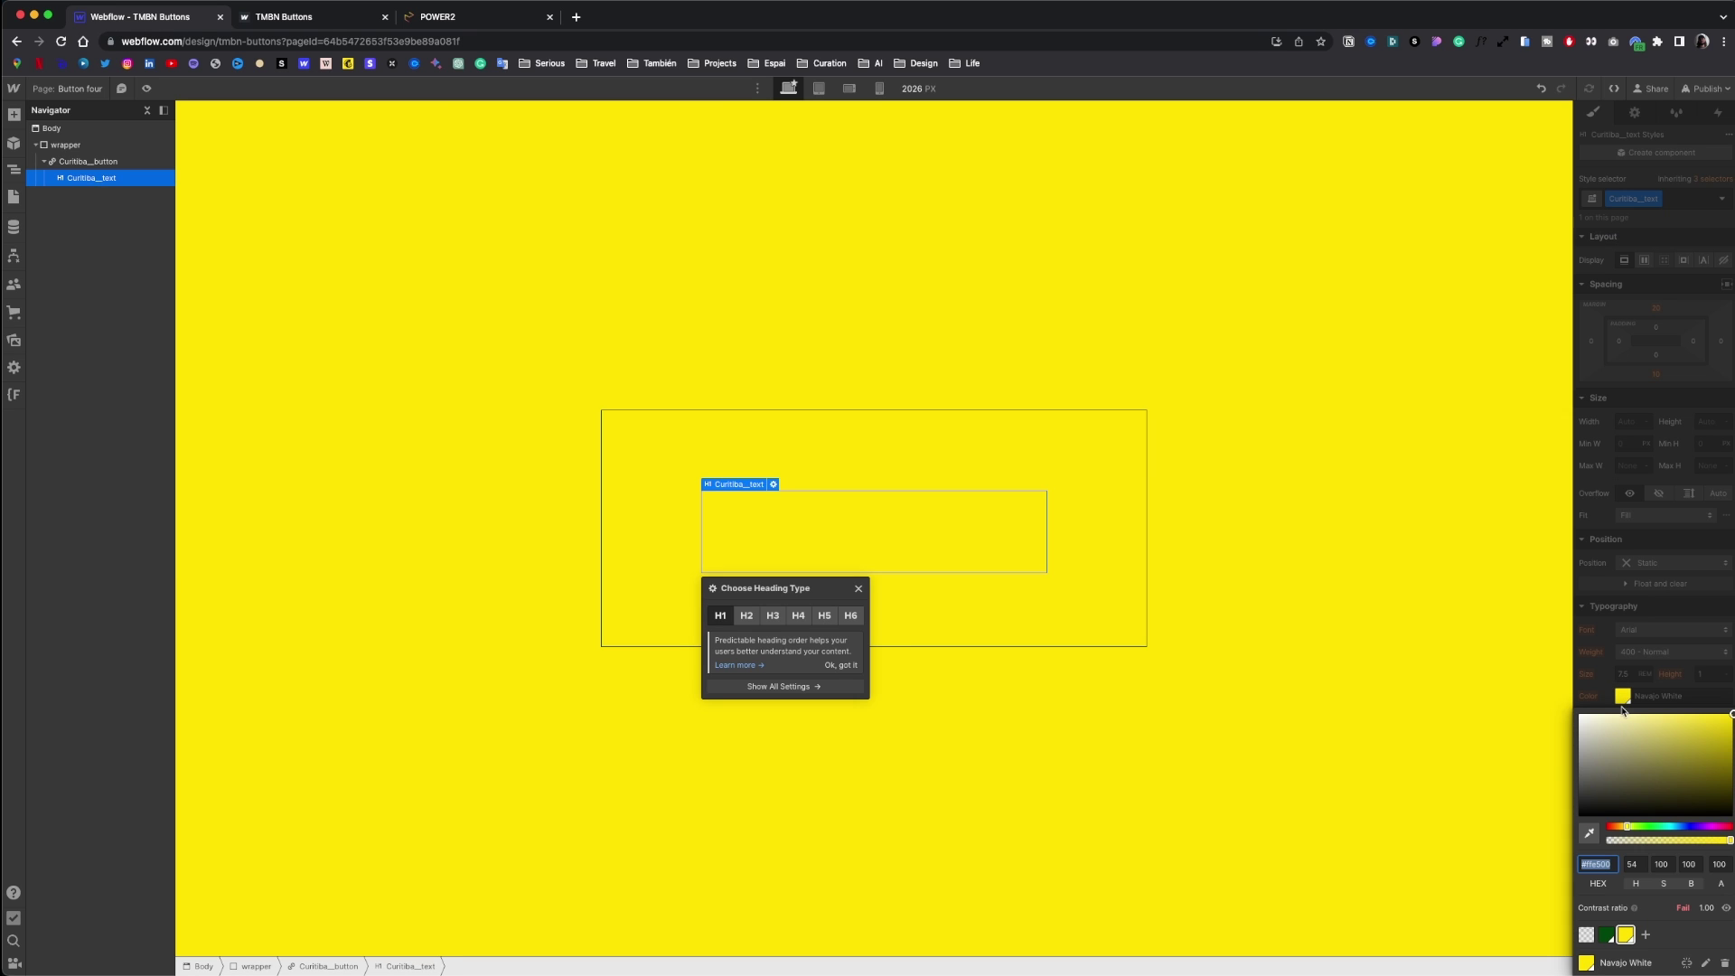
left_click(1607, 934)
left_click(1094, 470)
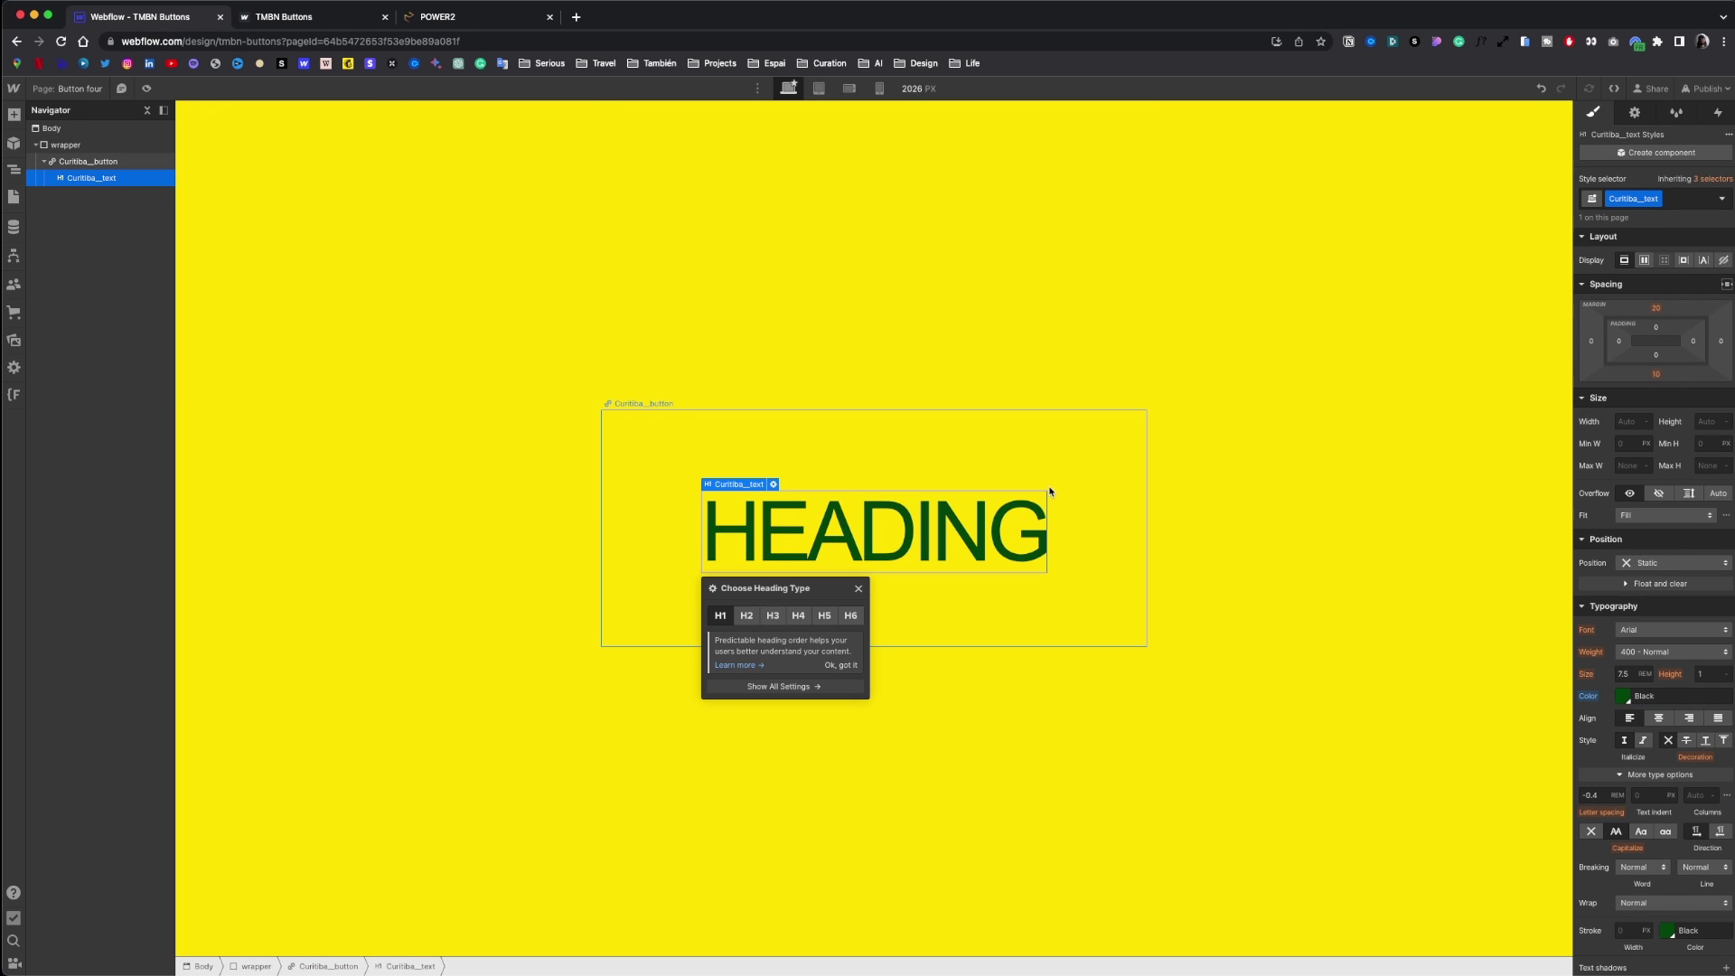
- Make Curitiba__button a horizontal flex container centered on both axes and change its heading text to CURITIBA
left_click(1644, 327)
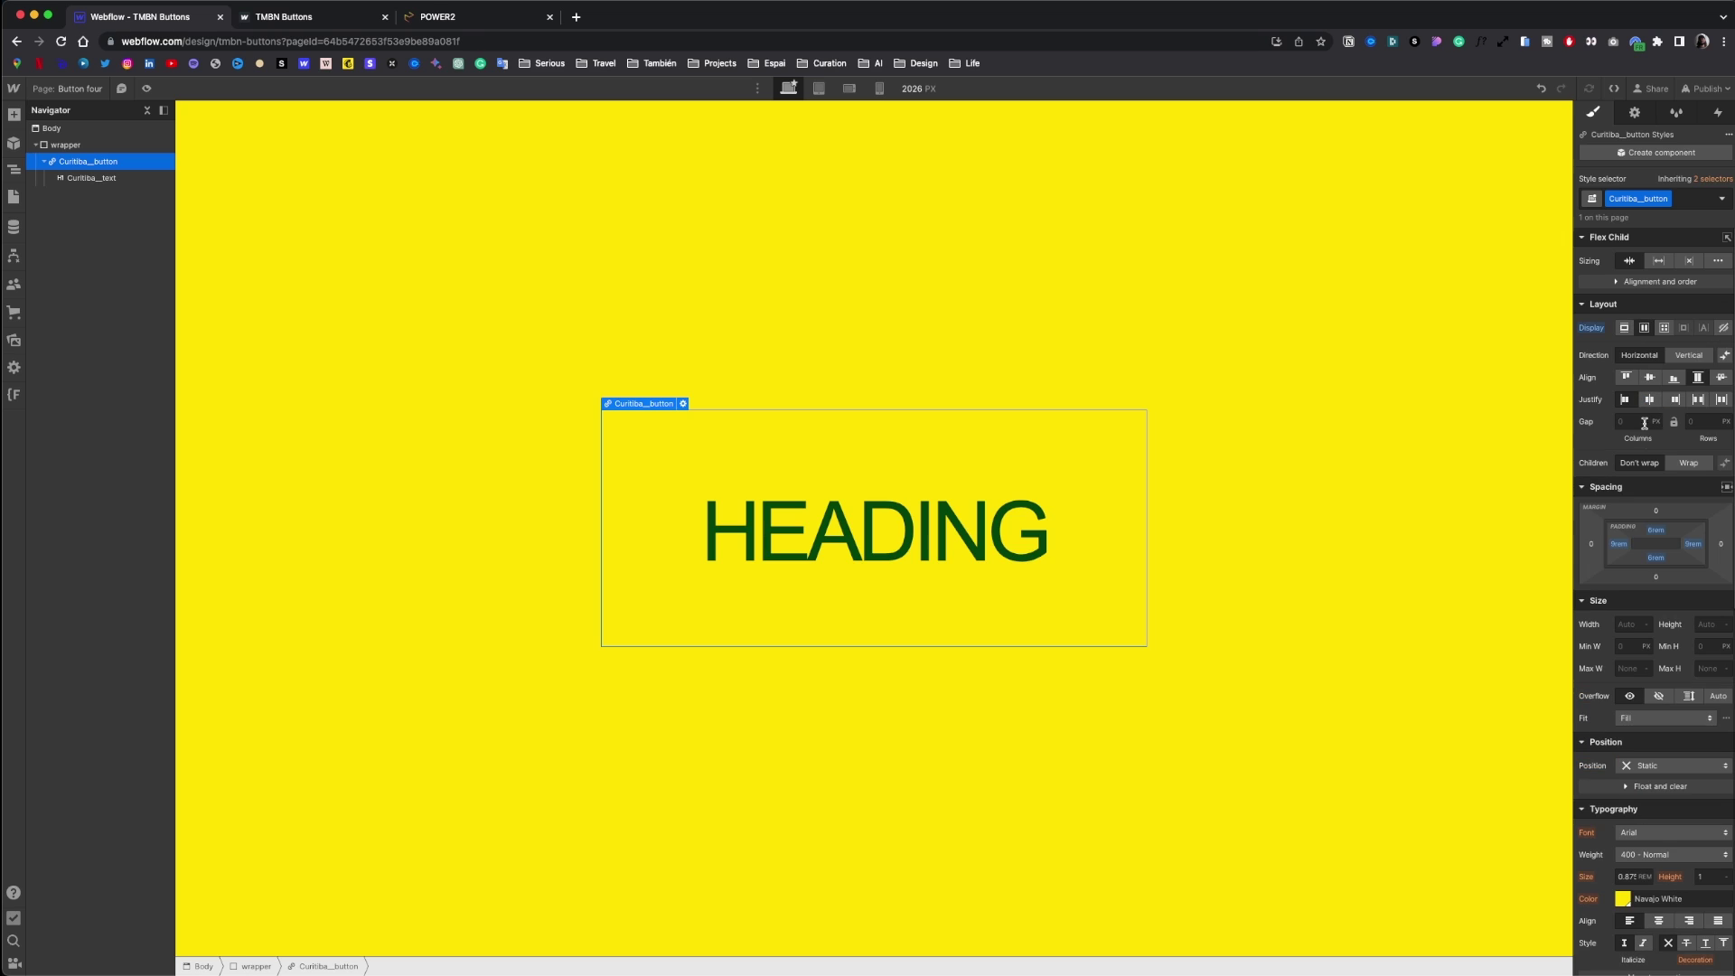
left_click(908, 500)
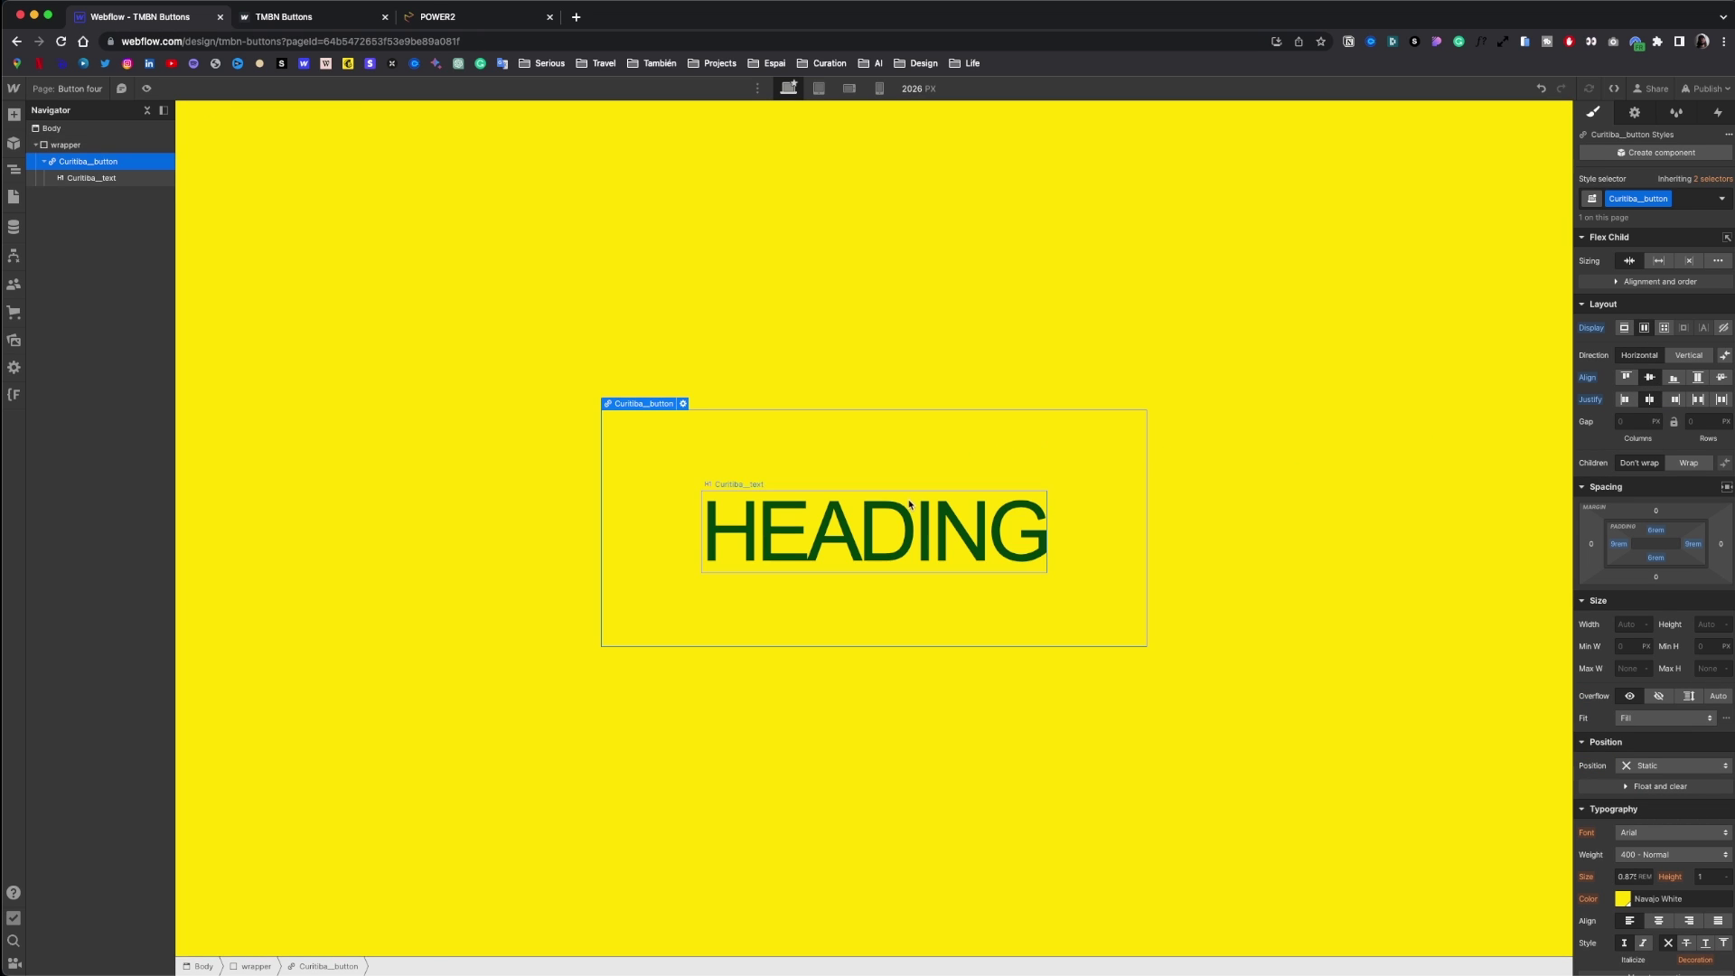
double_click(909, 500)
type("CURITIBA")
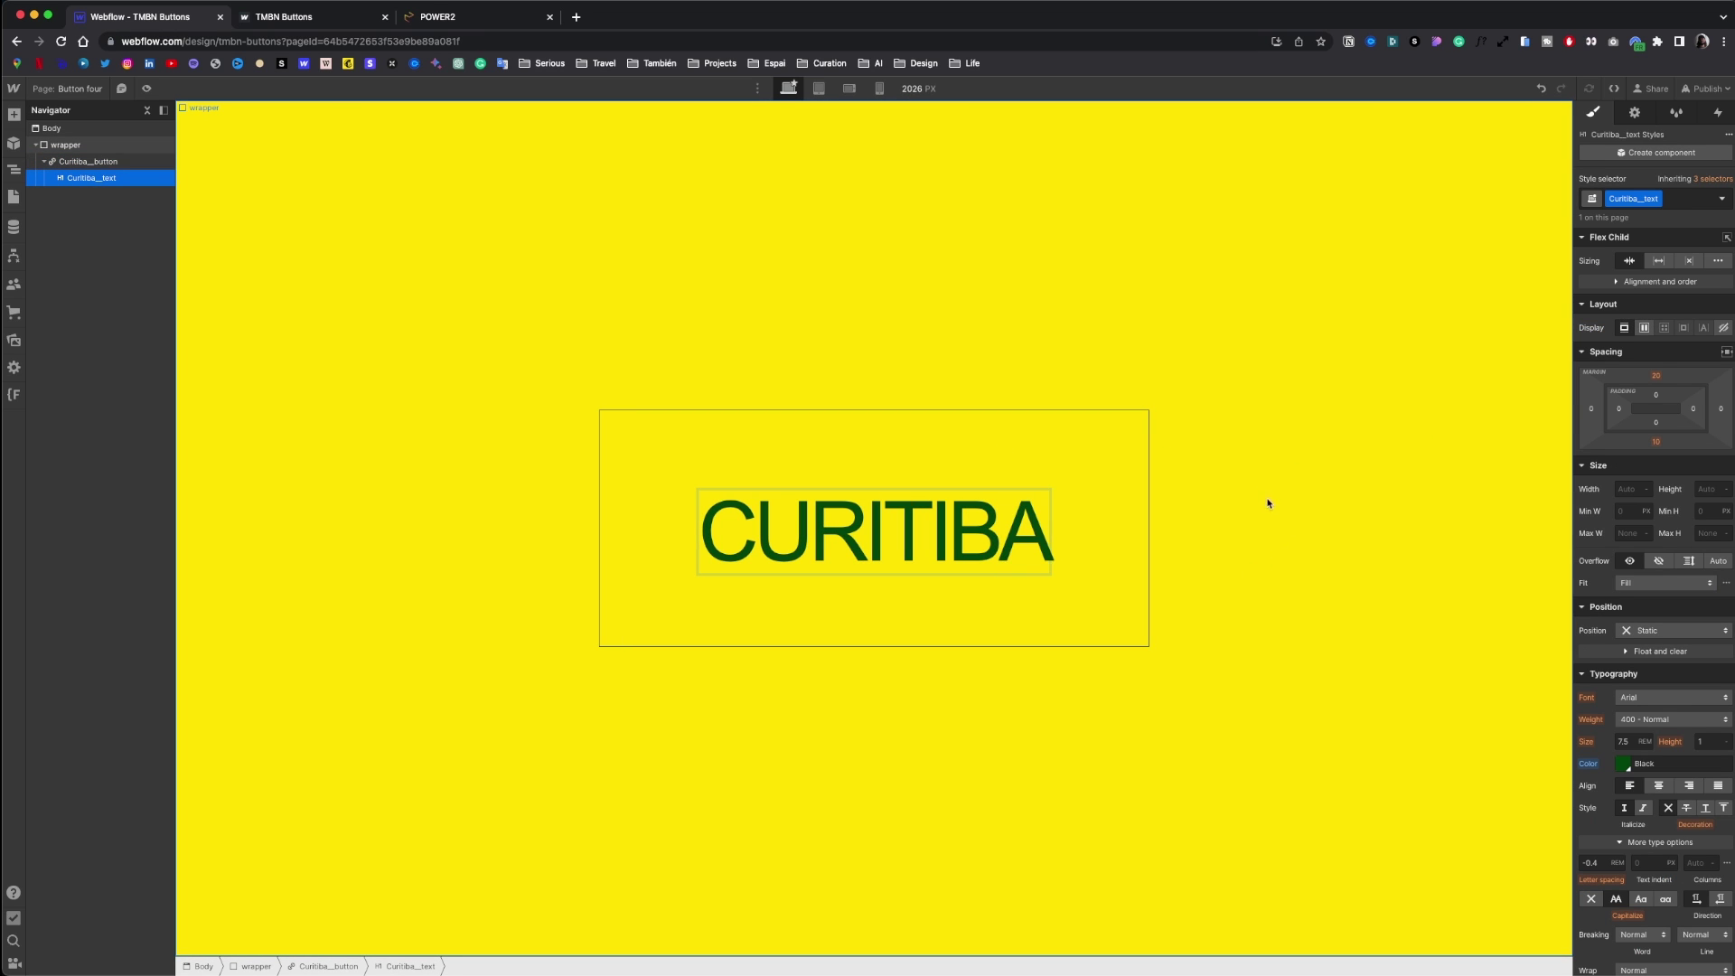
- Set the position of Curitiba__text to Relative and open its z-index for editing
left_click(1673, 631)
left_click(1667, 653)
left_click(1710, 704)
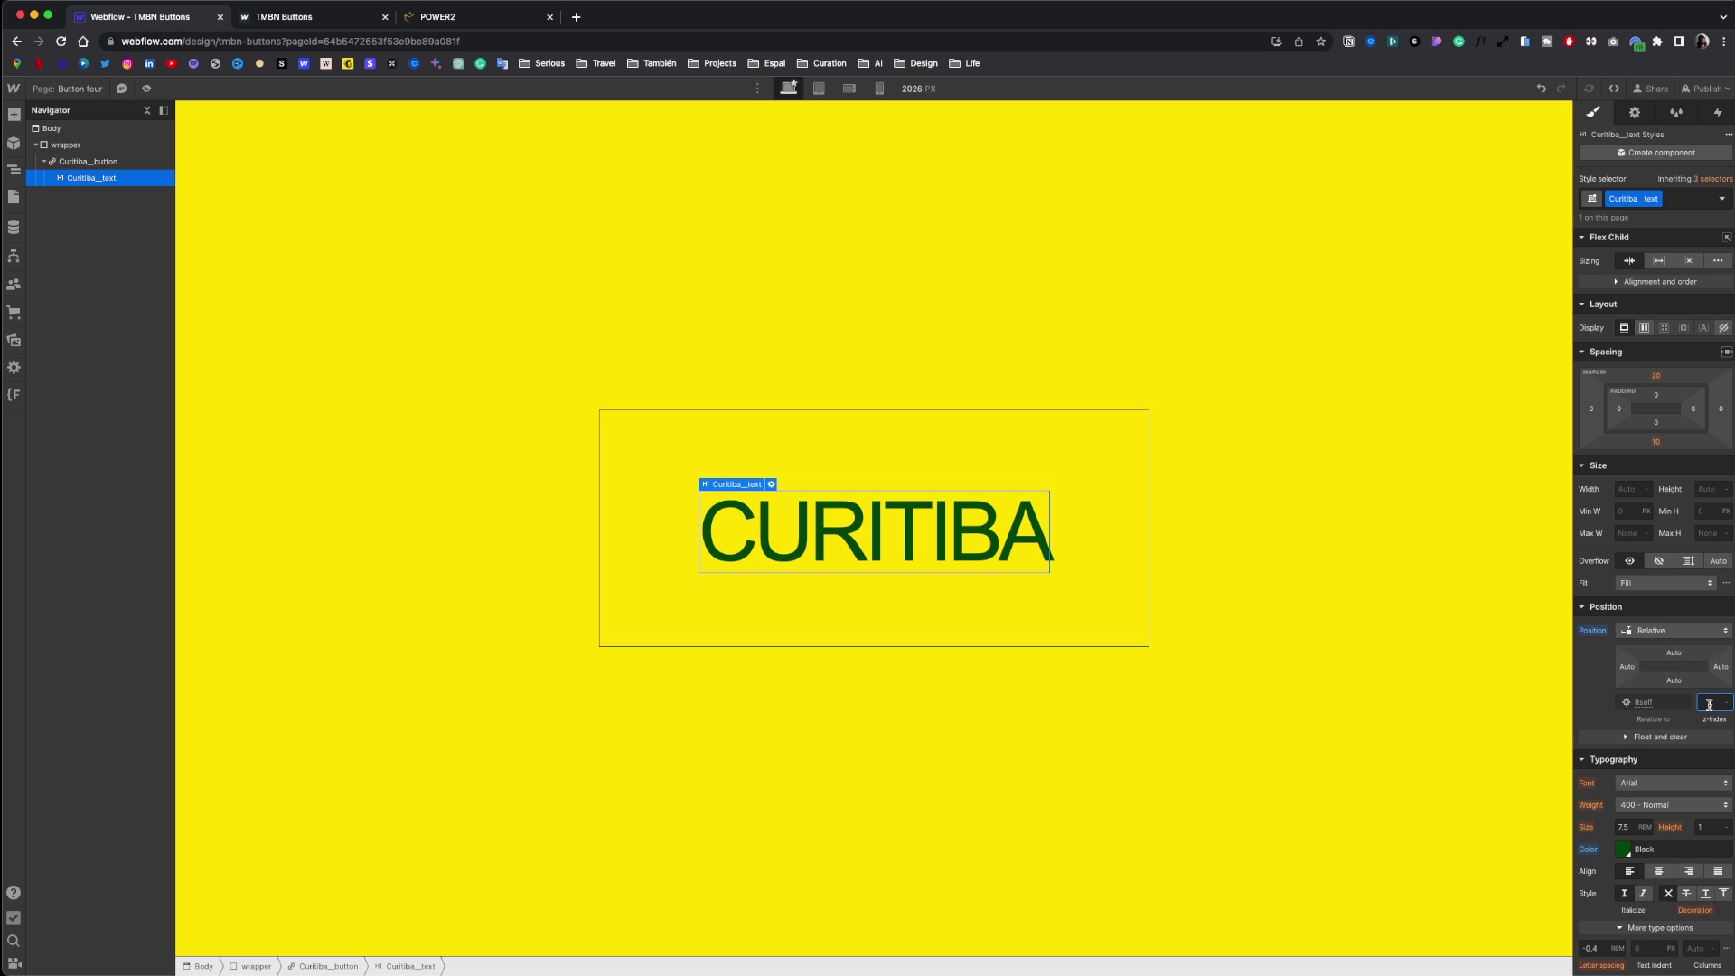
- Add a div block before the heading inside Curitiba__button and give it the class Curitiba__mask
left_click(13, 114)
left_click_drag(60, 359, 714, 513)
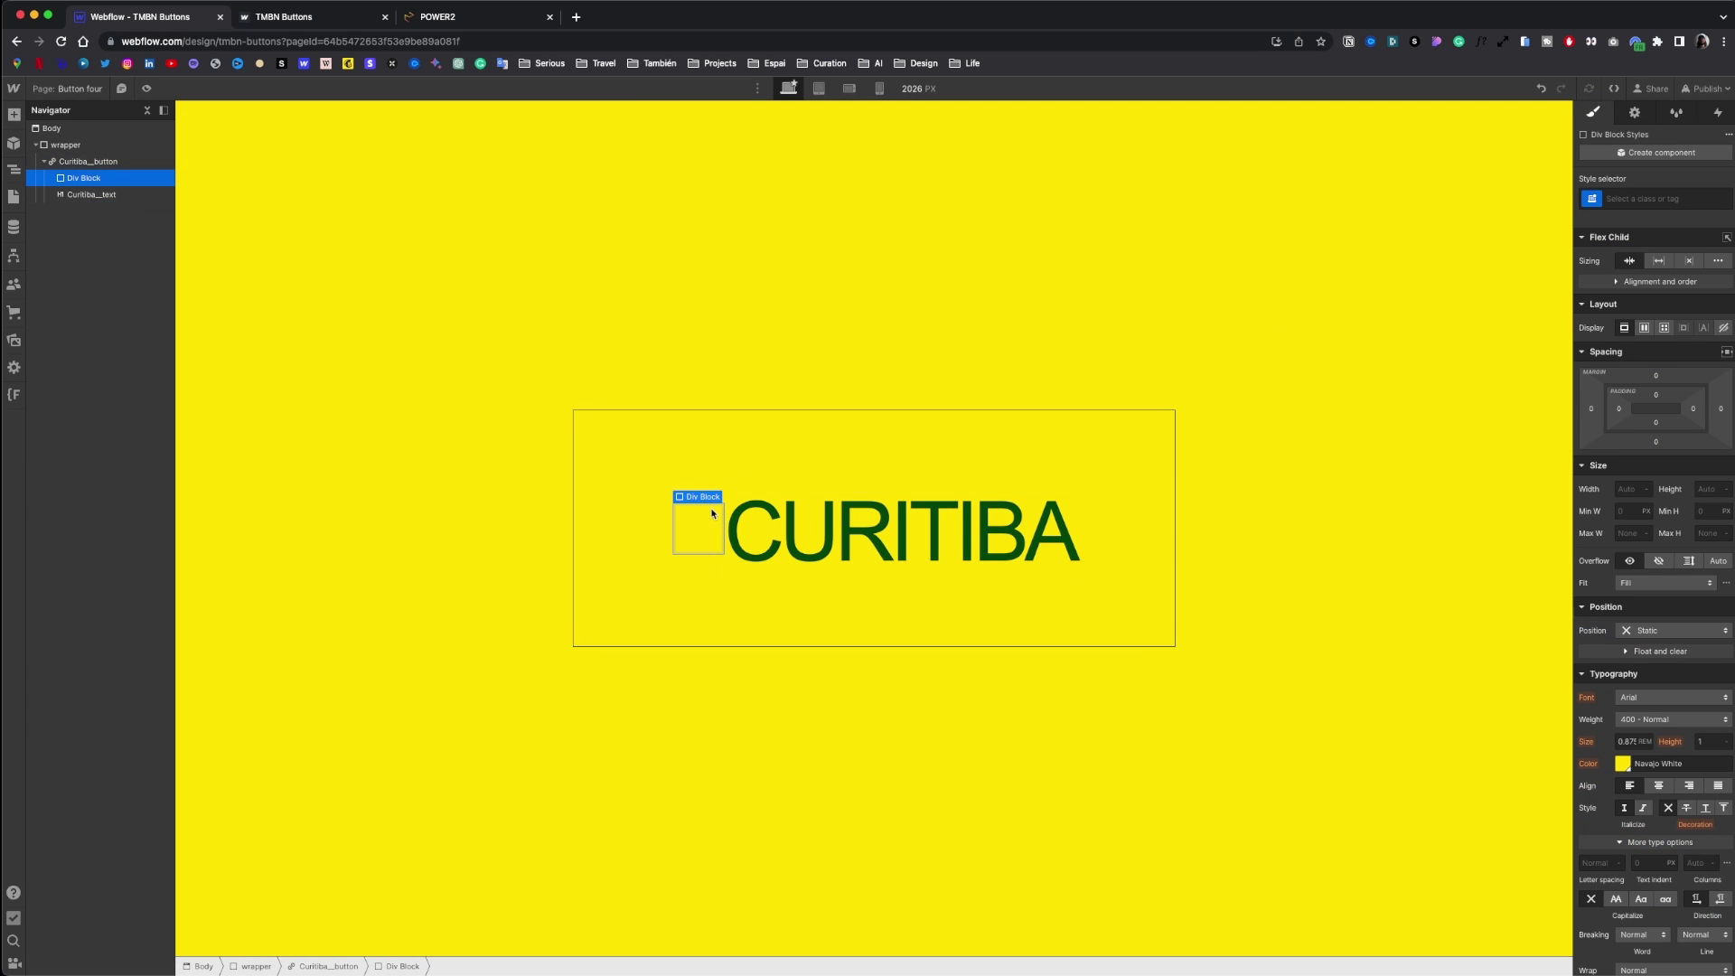
left_click(1666, 199)
type("Curitiba__mask")
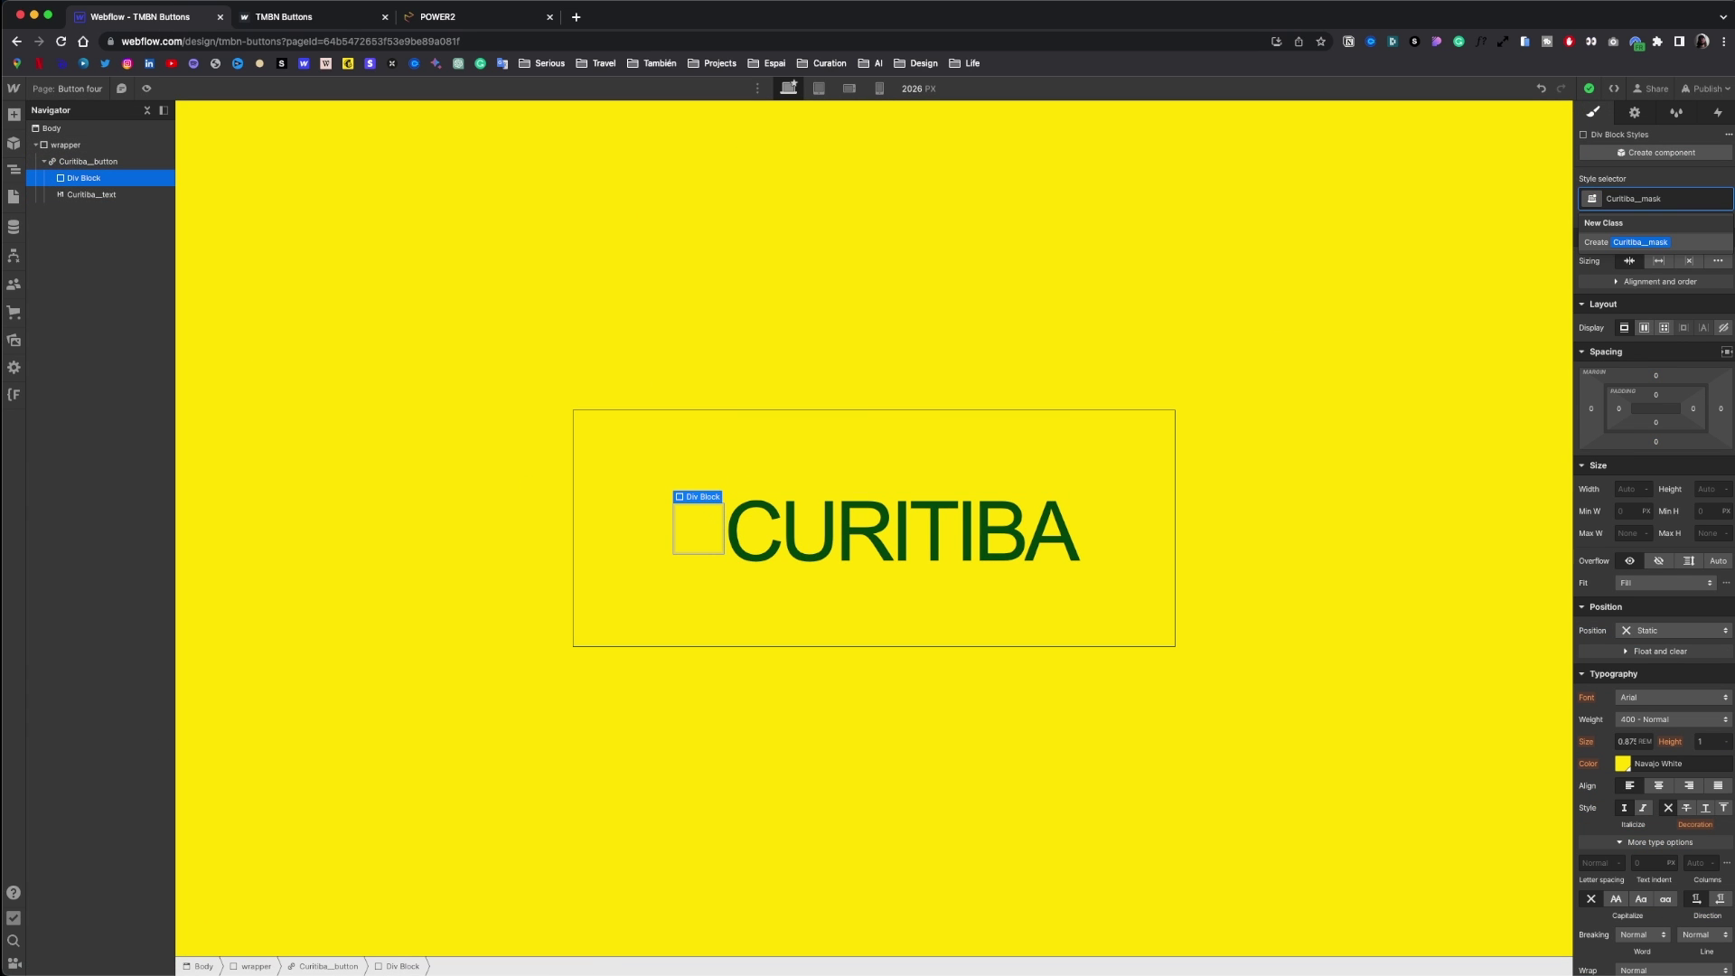
key("Return")
- Position Curitiba__mask absolutely with z-index 4 and 0% offsets on all four sides
left_click(1672, 630)
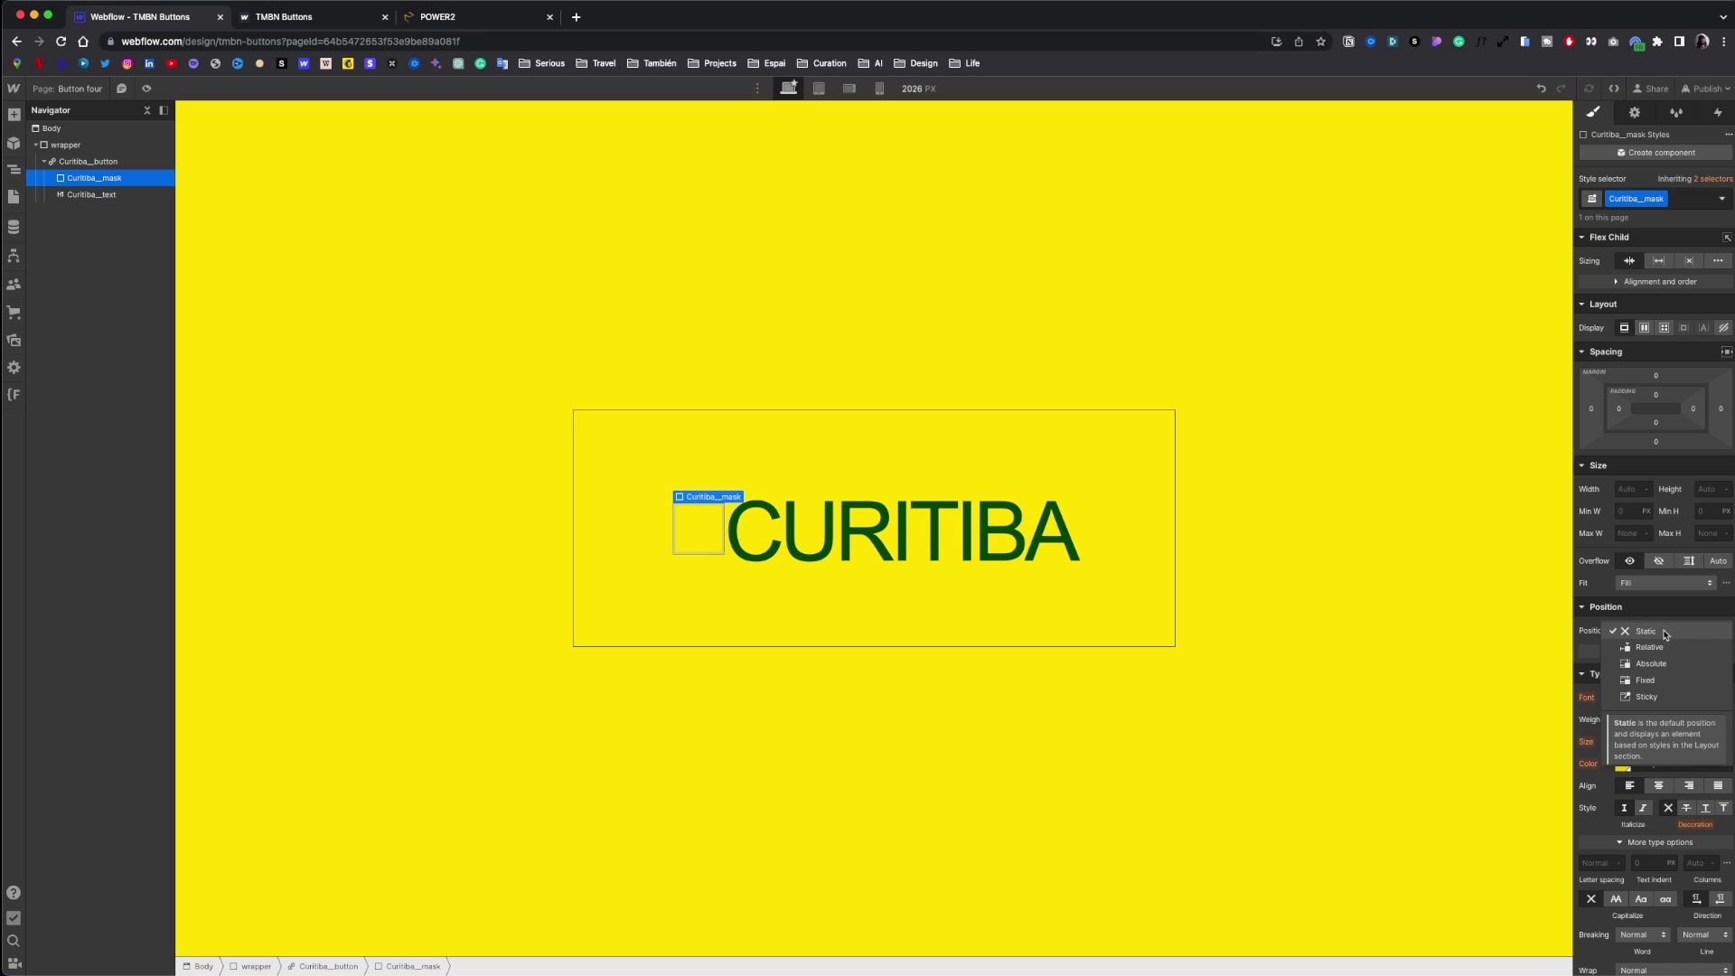
left_click(1654, 665)
left_click(1711, 719)
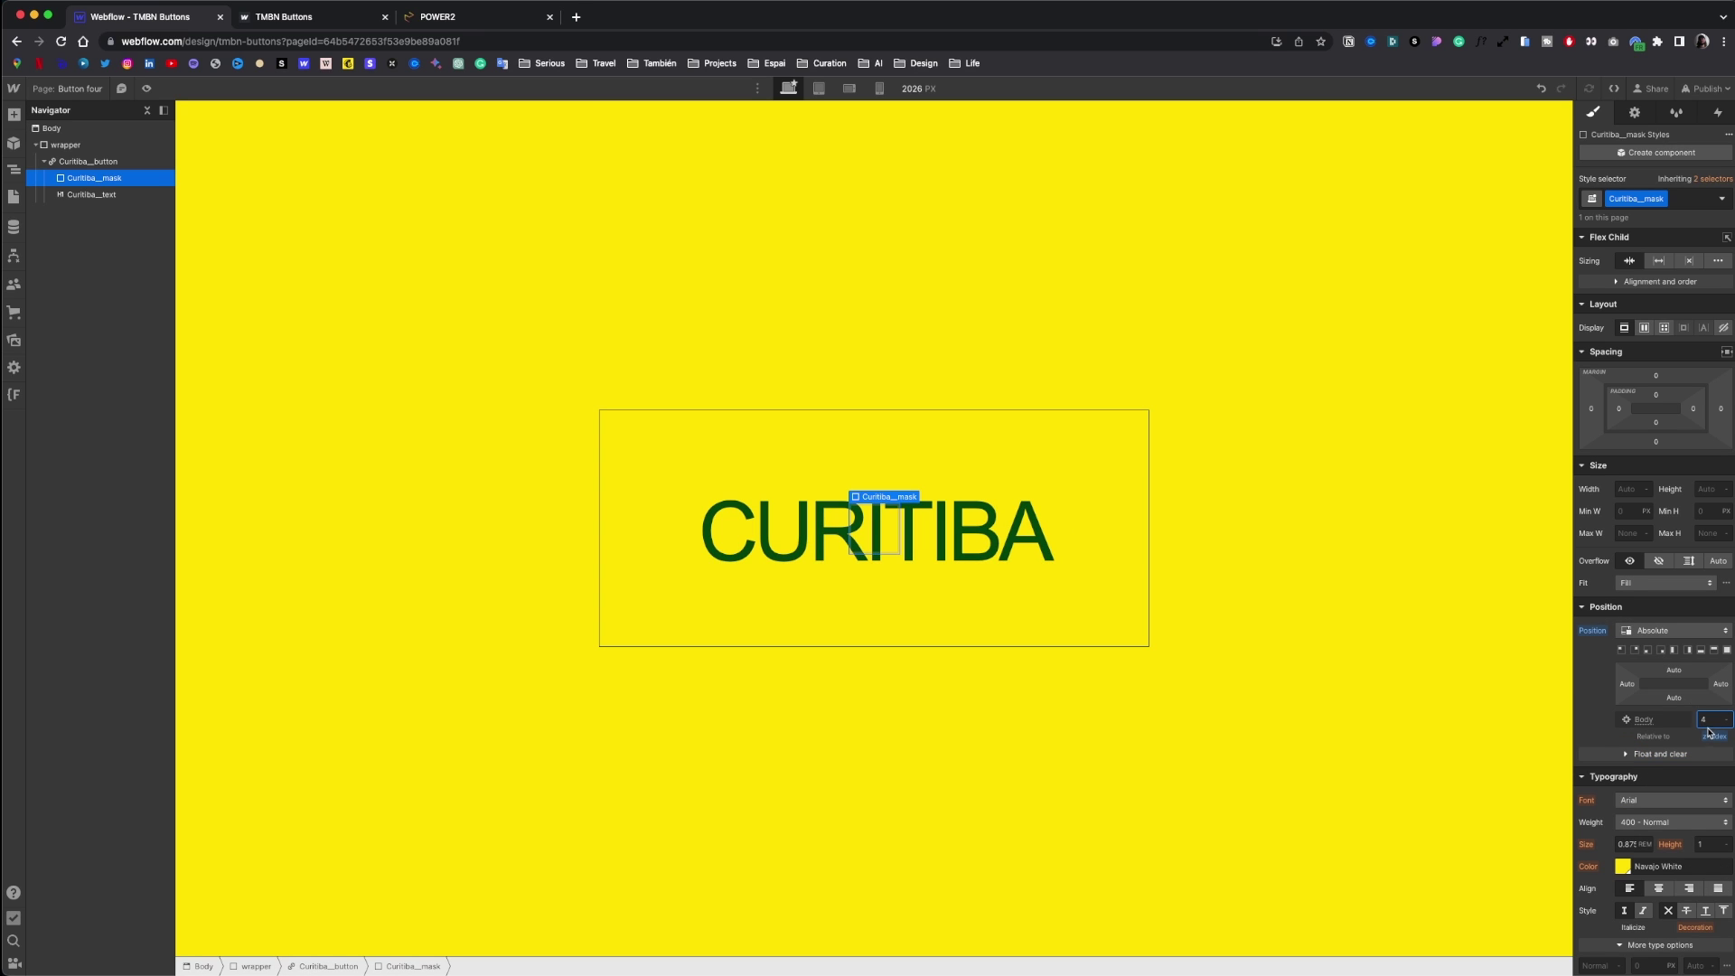
left_click(1726, 650)
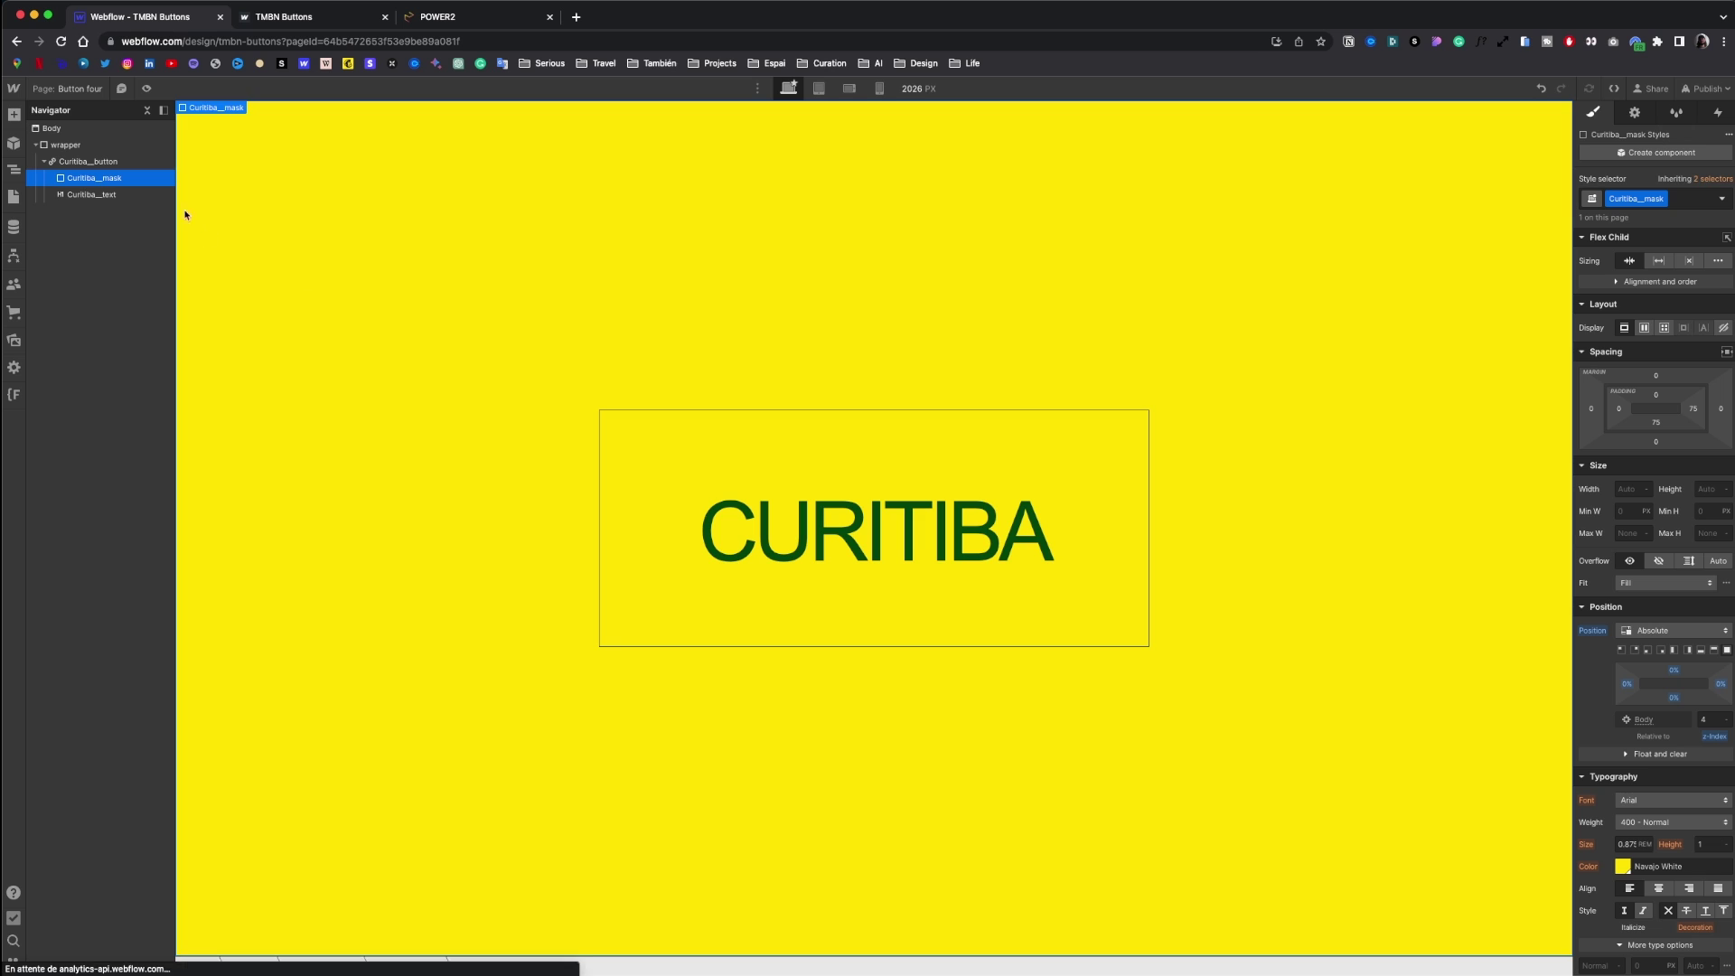
- Set Curitiba__button's overflow to Hidden and its position to Relative
left_click(96, 163)
left_click(1668, 766)
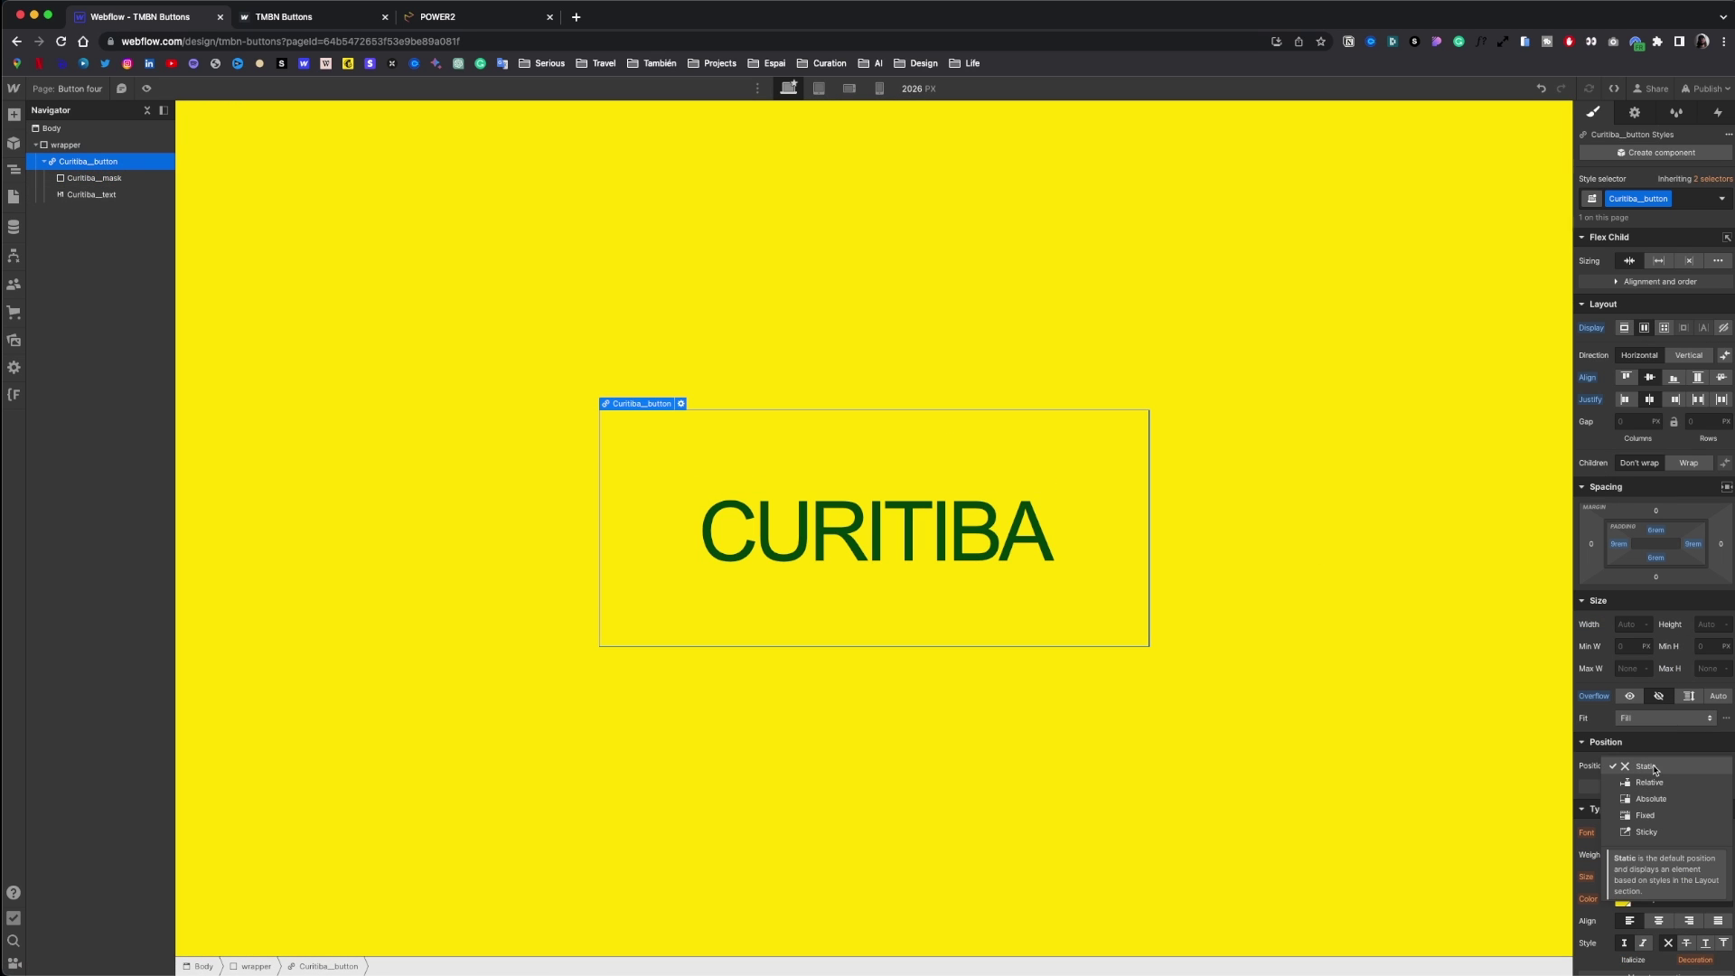
left_click(1653, 782)
- Fill the background of Curitiba__mask with the dark green Black swatch
left_click(94, 178)
scroll(1636, 651, "down", 5)
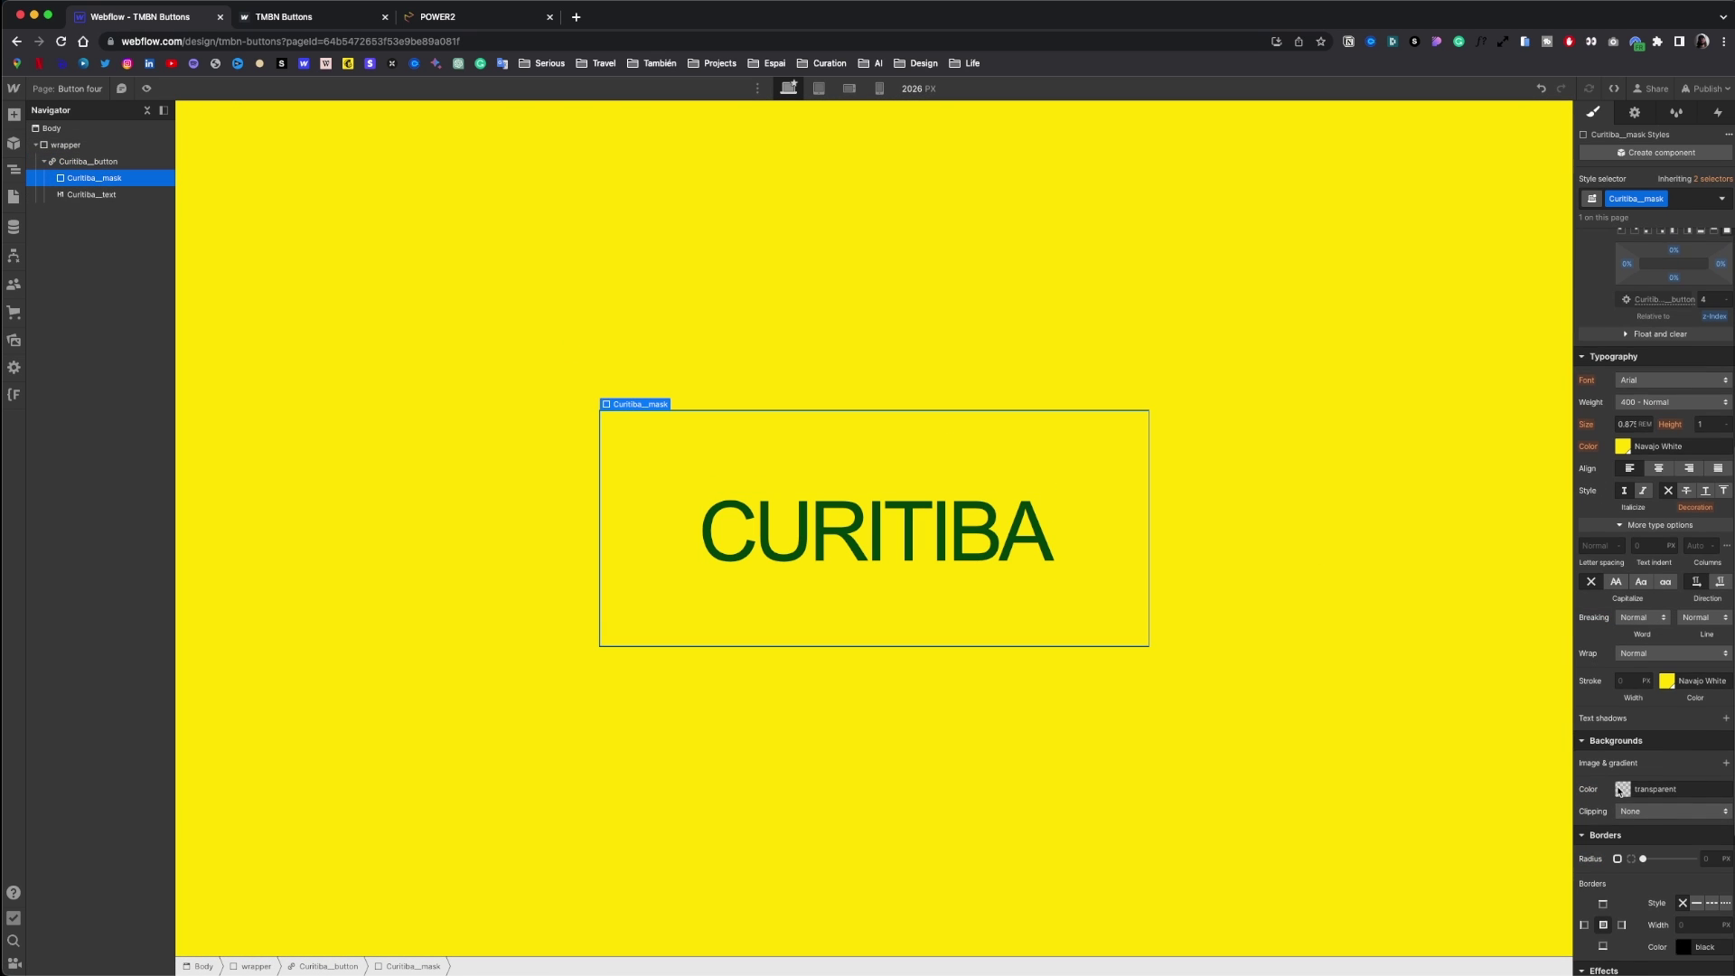
left_click(1621, 792)
left_click(1609, 763)
left_click(1634, 478)
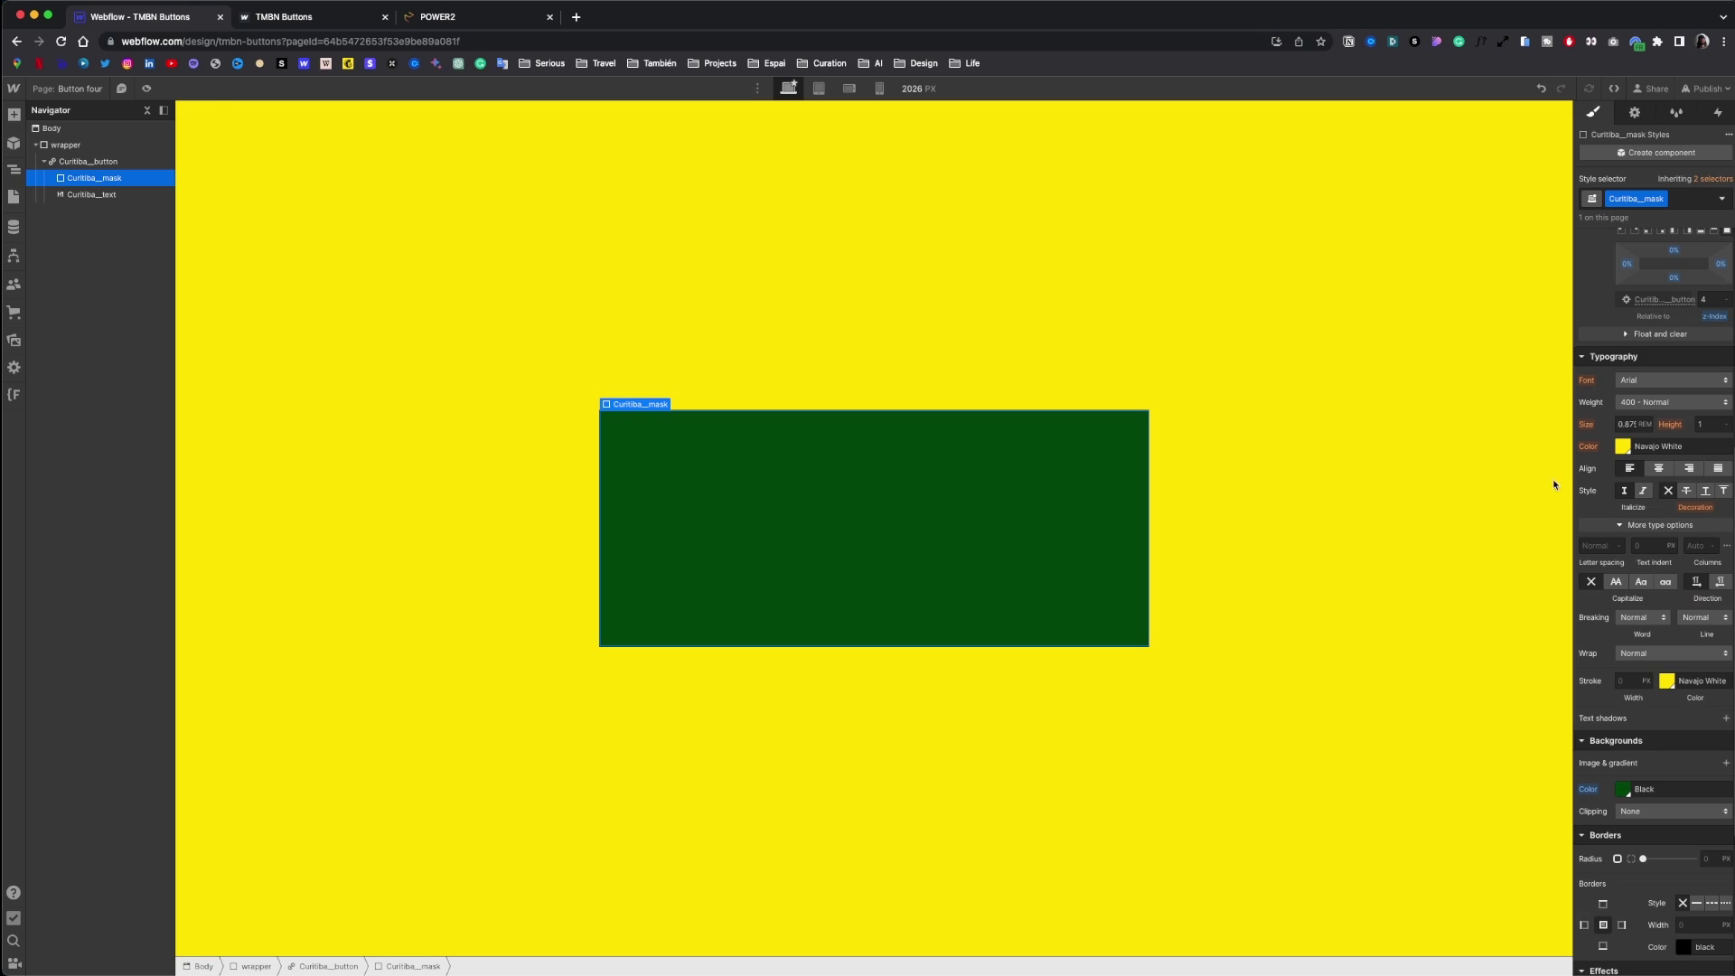
- Make Curitiba__mask a Flex container centred on both axes and add a heading reading Curitiba inside it
scroll(1643, 332, "up", 5)
left_click(1643, 329)
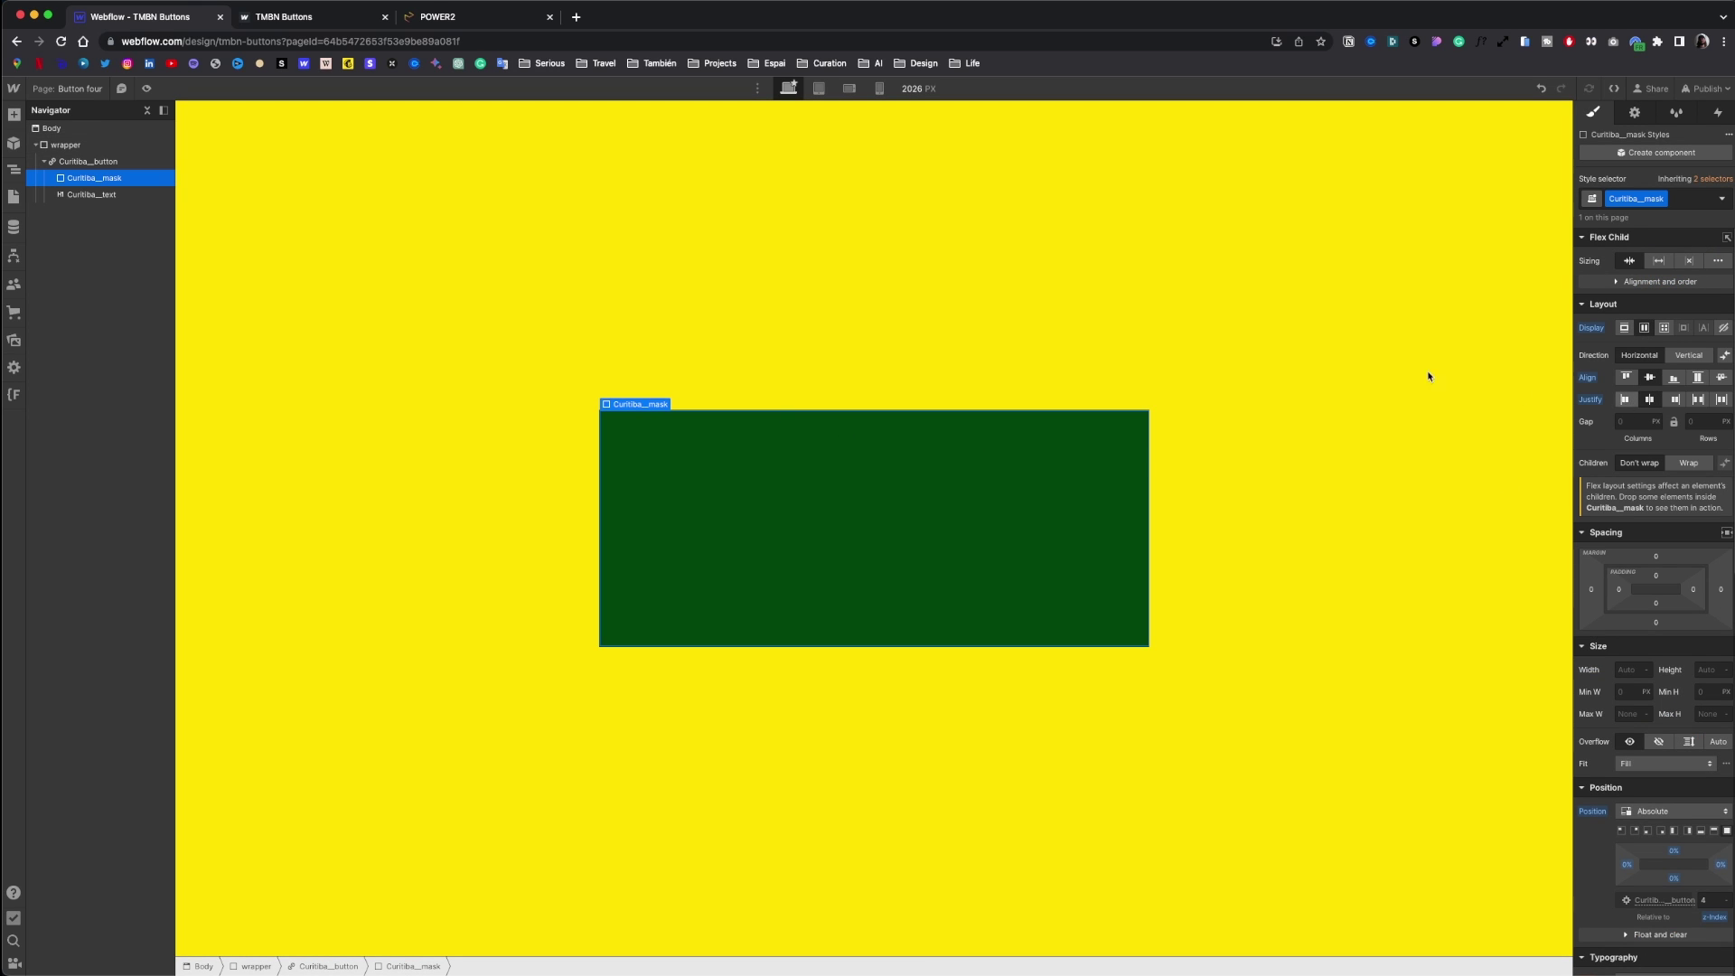
left_click(13, 115)
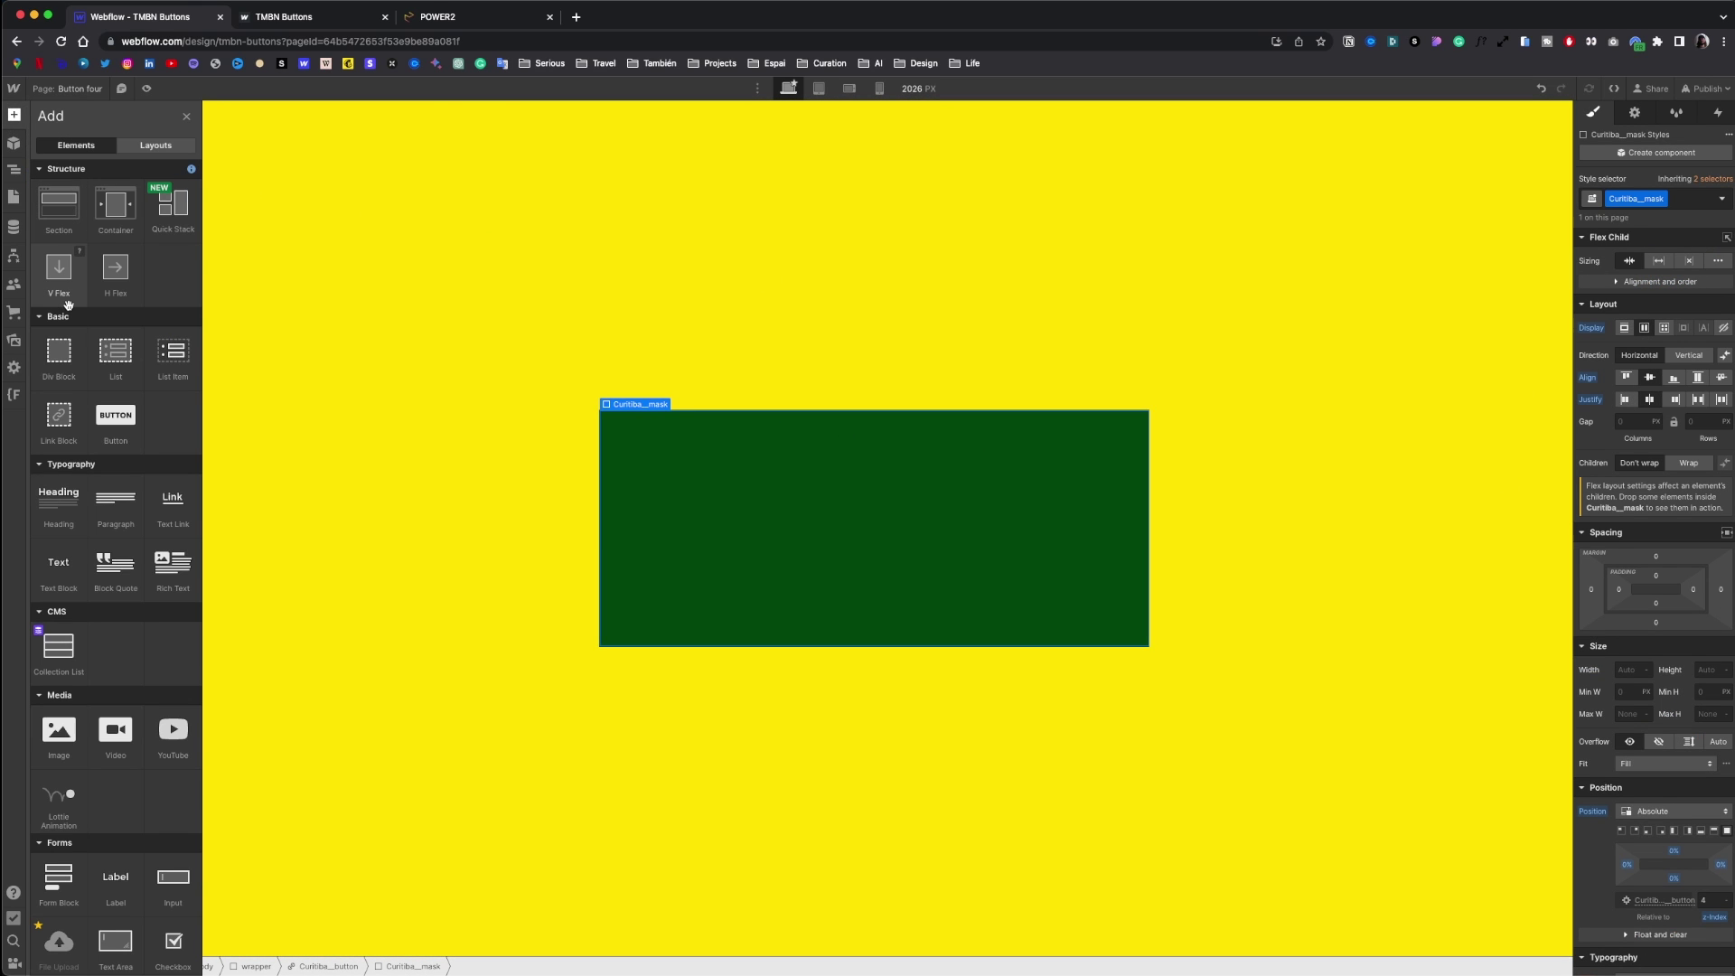
left_click_drag(58, 499, 884, 565)
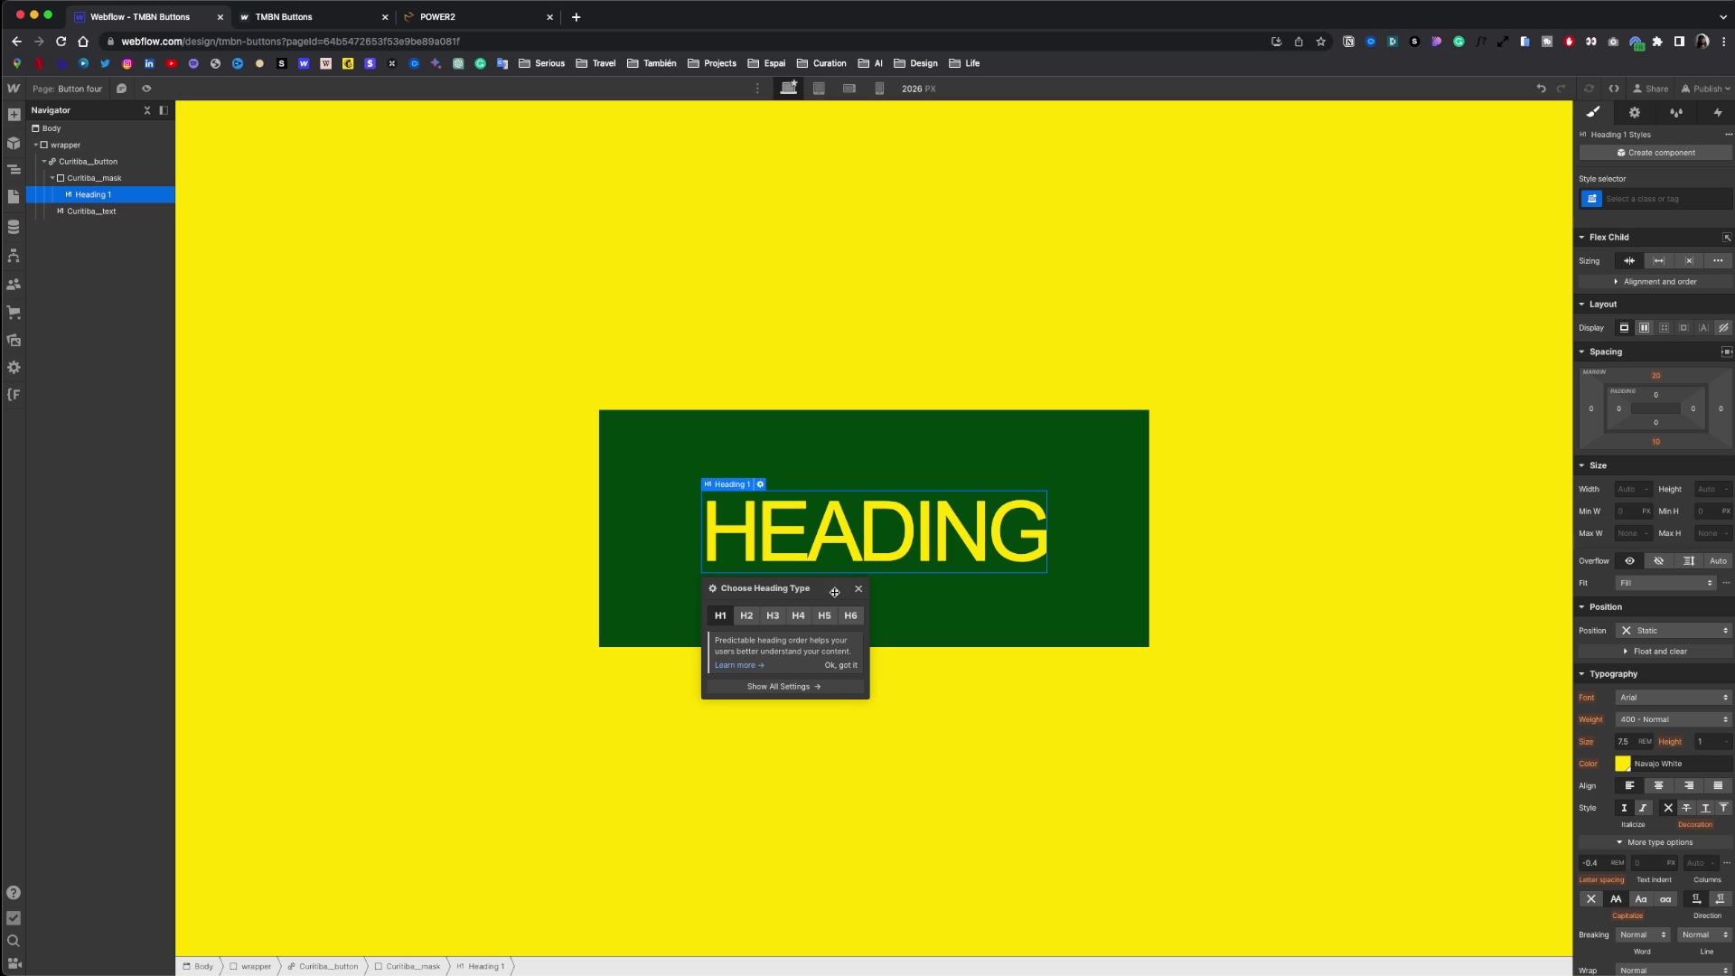
double_click(874, 533)
key("BackSpace")
type("Curitiba")
left_click(92, 212)
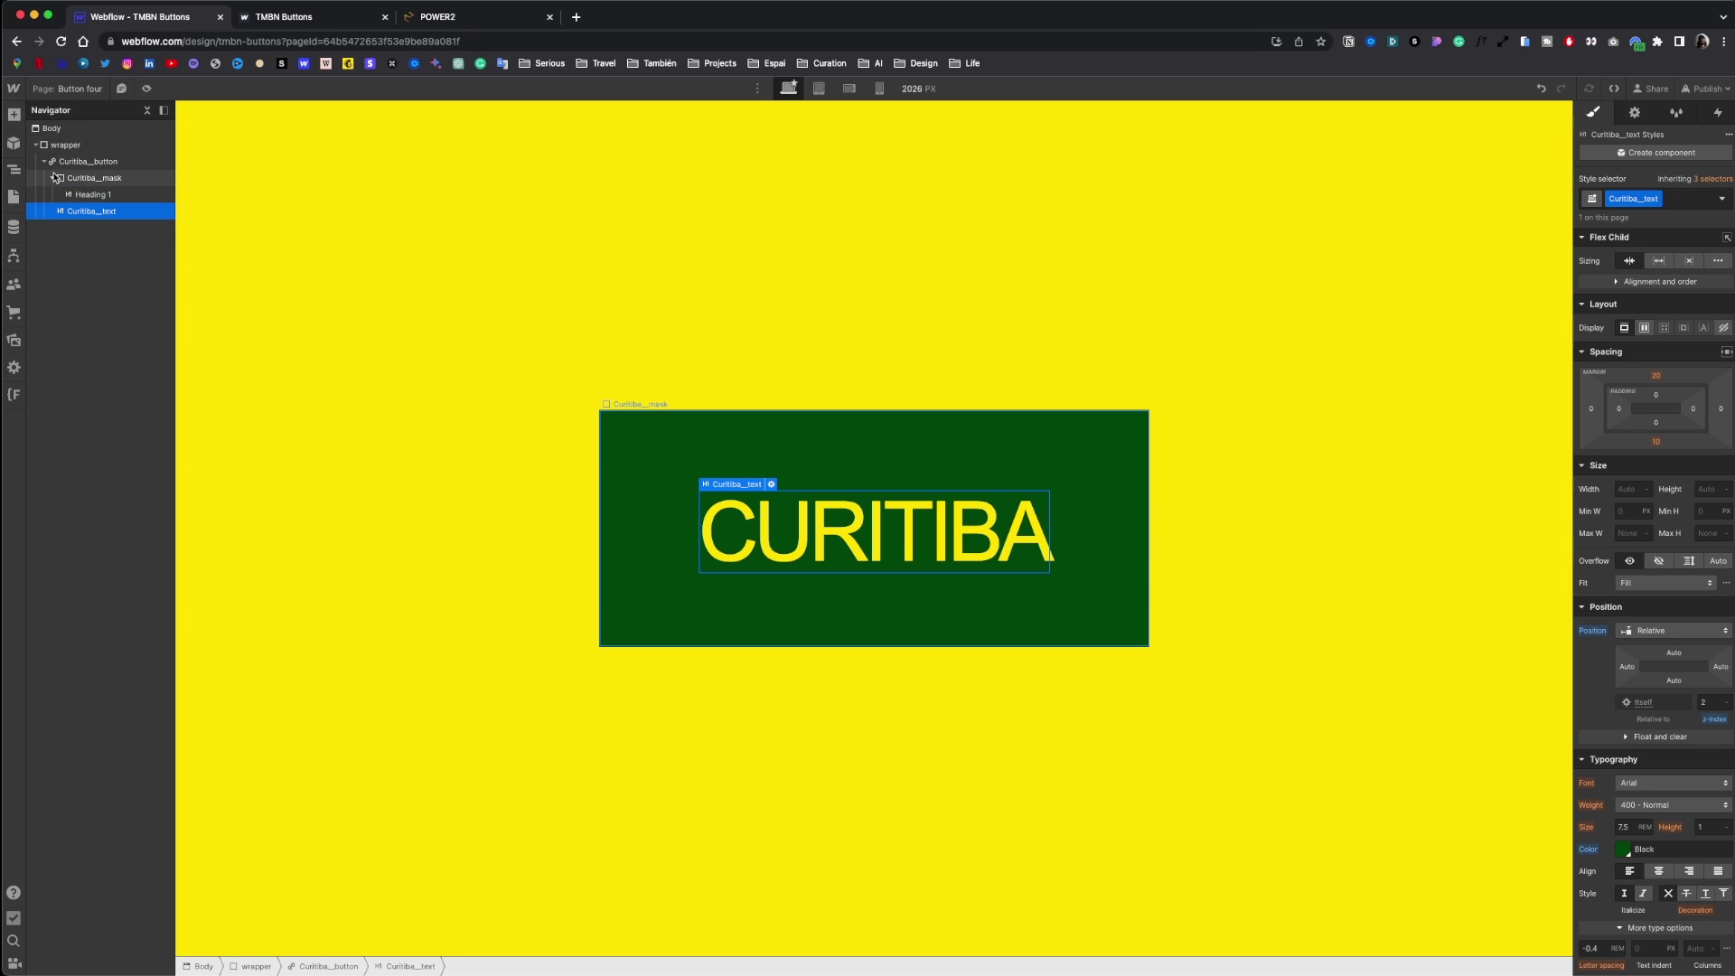
left_click(52, 178)
- Add a Mouse hover trigger to Curitiba__button, applied to its class and limited to Desktop and above
left_click(89, 162)
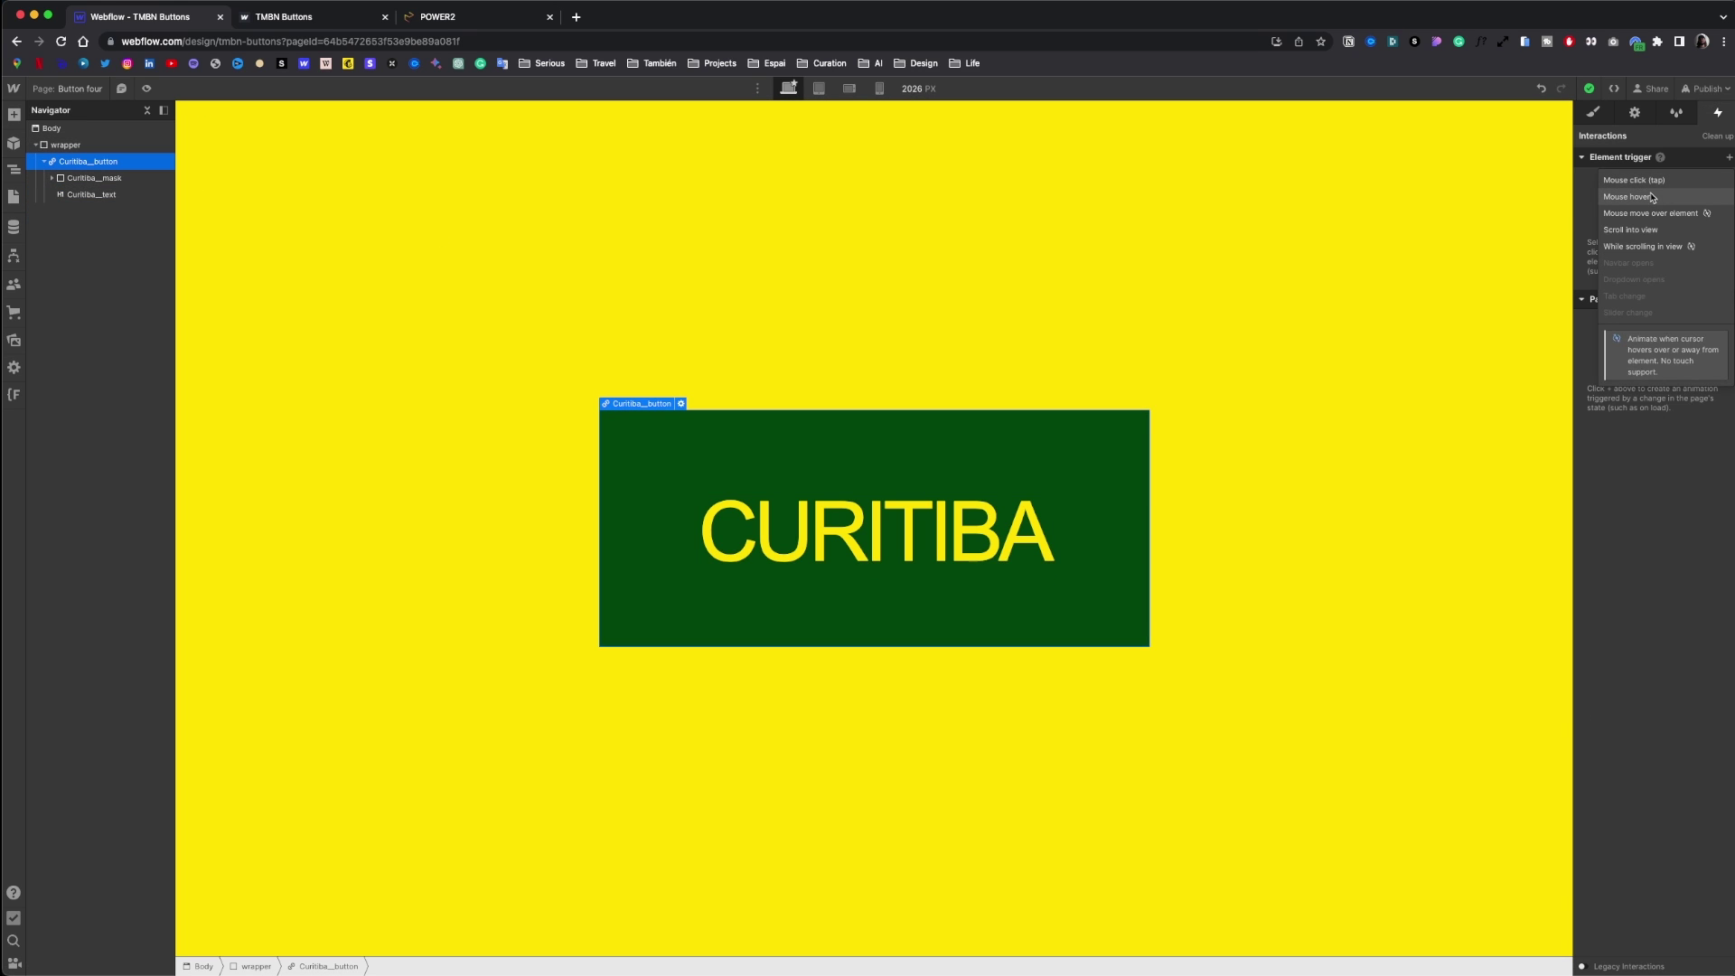
left_click(1654, 196)
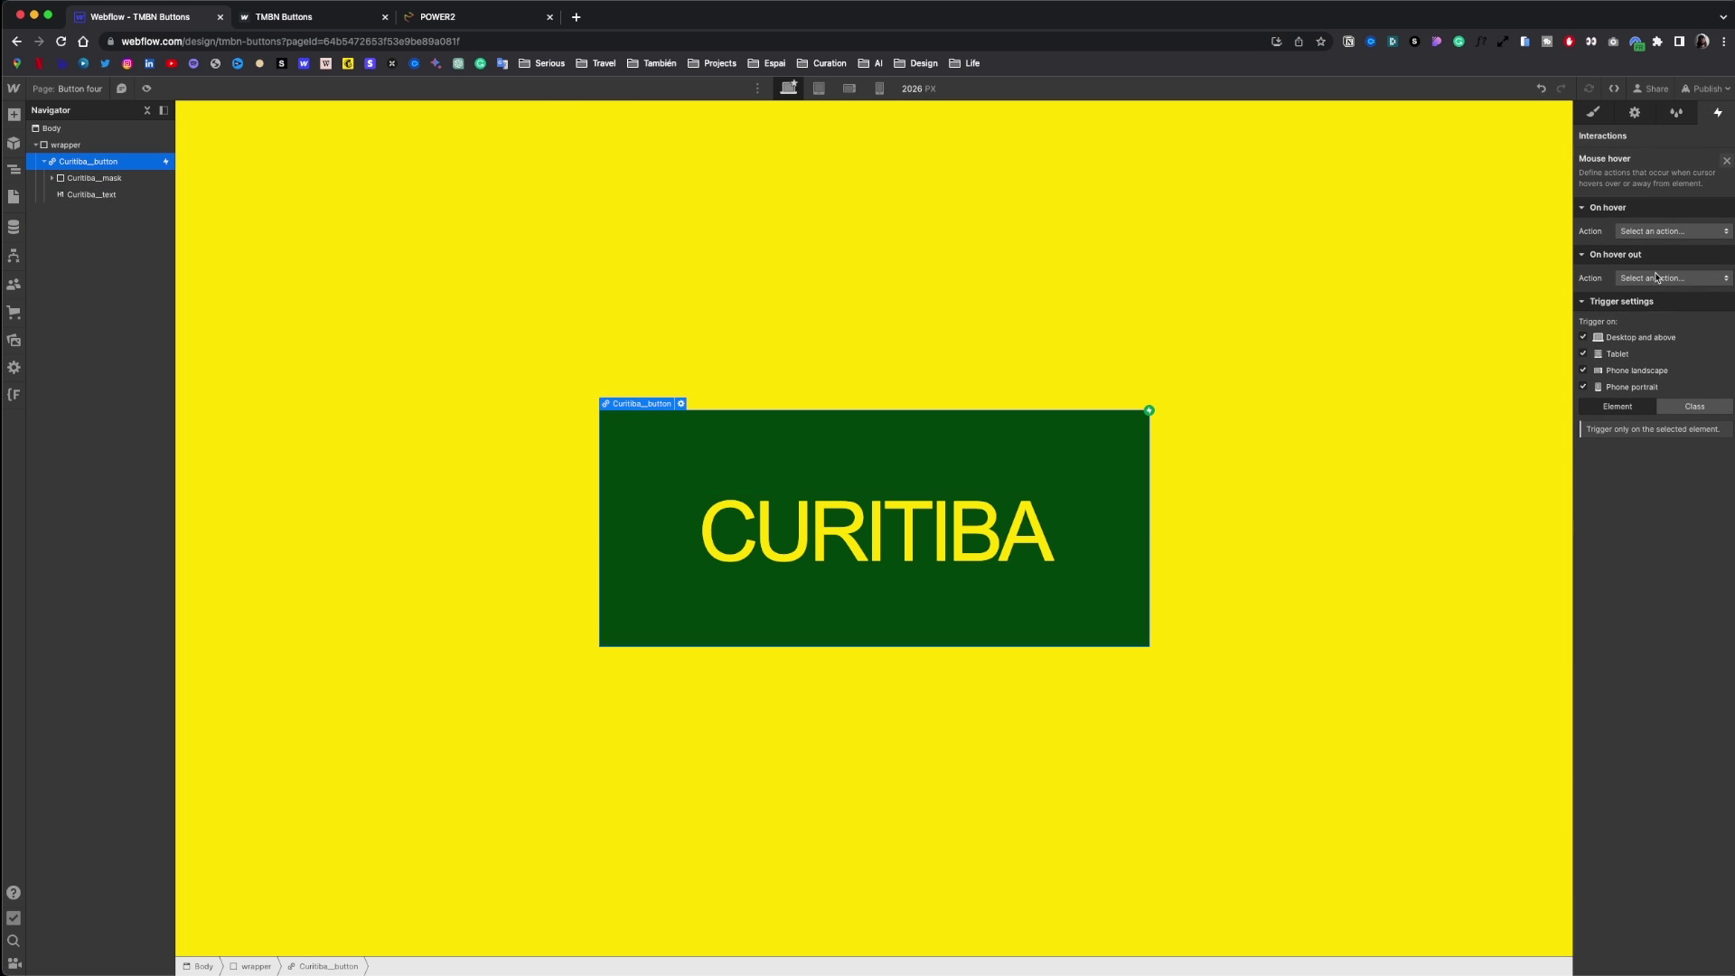
left_click(1673, 411)
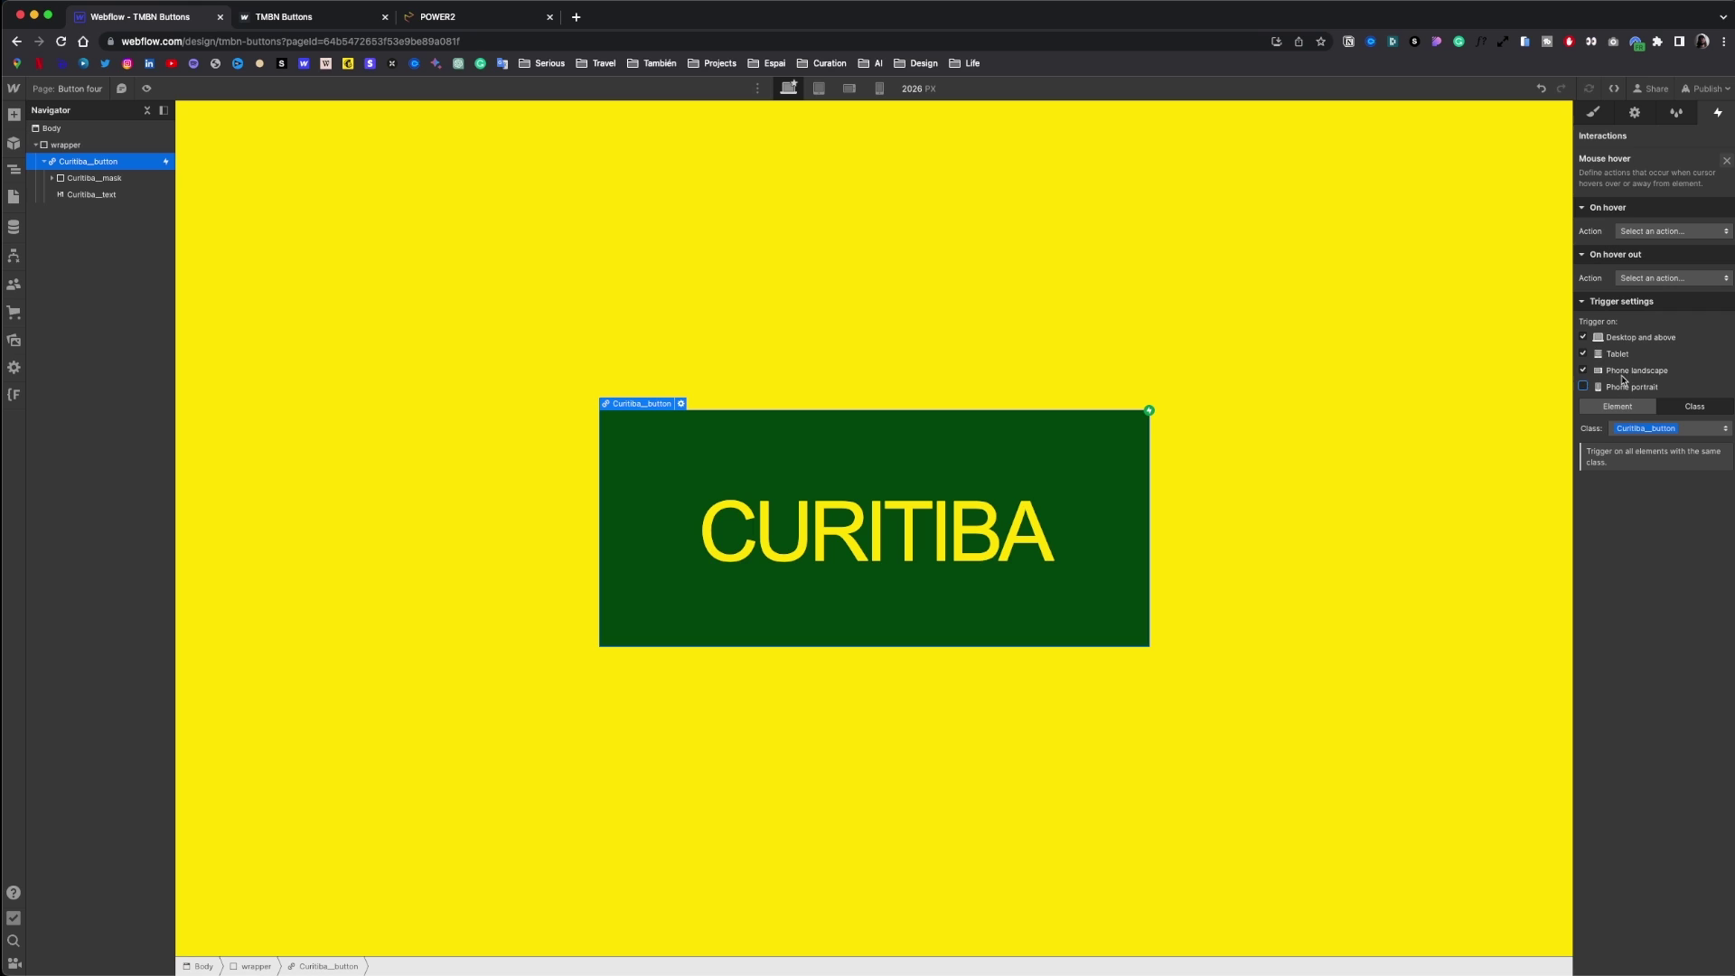
- Set the on-hover action to Start an animation and create a new timed animation named Curitiba__IN
left_click(1700, 231)
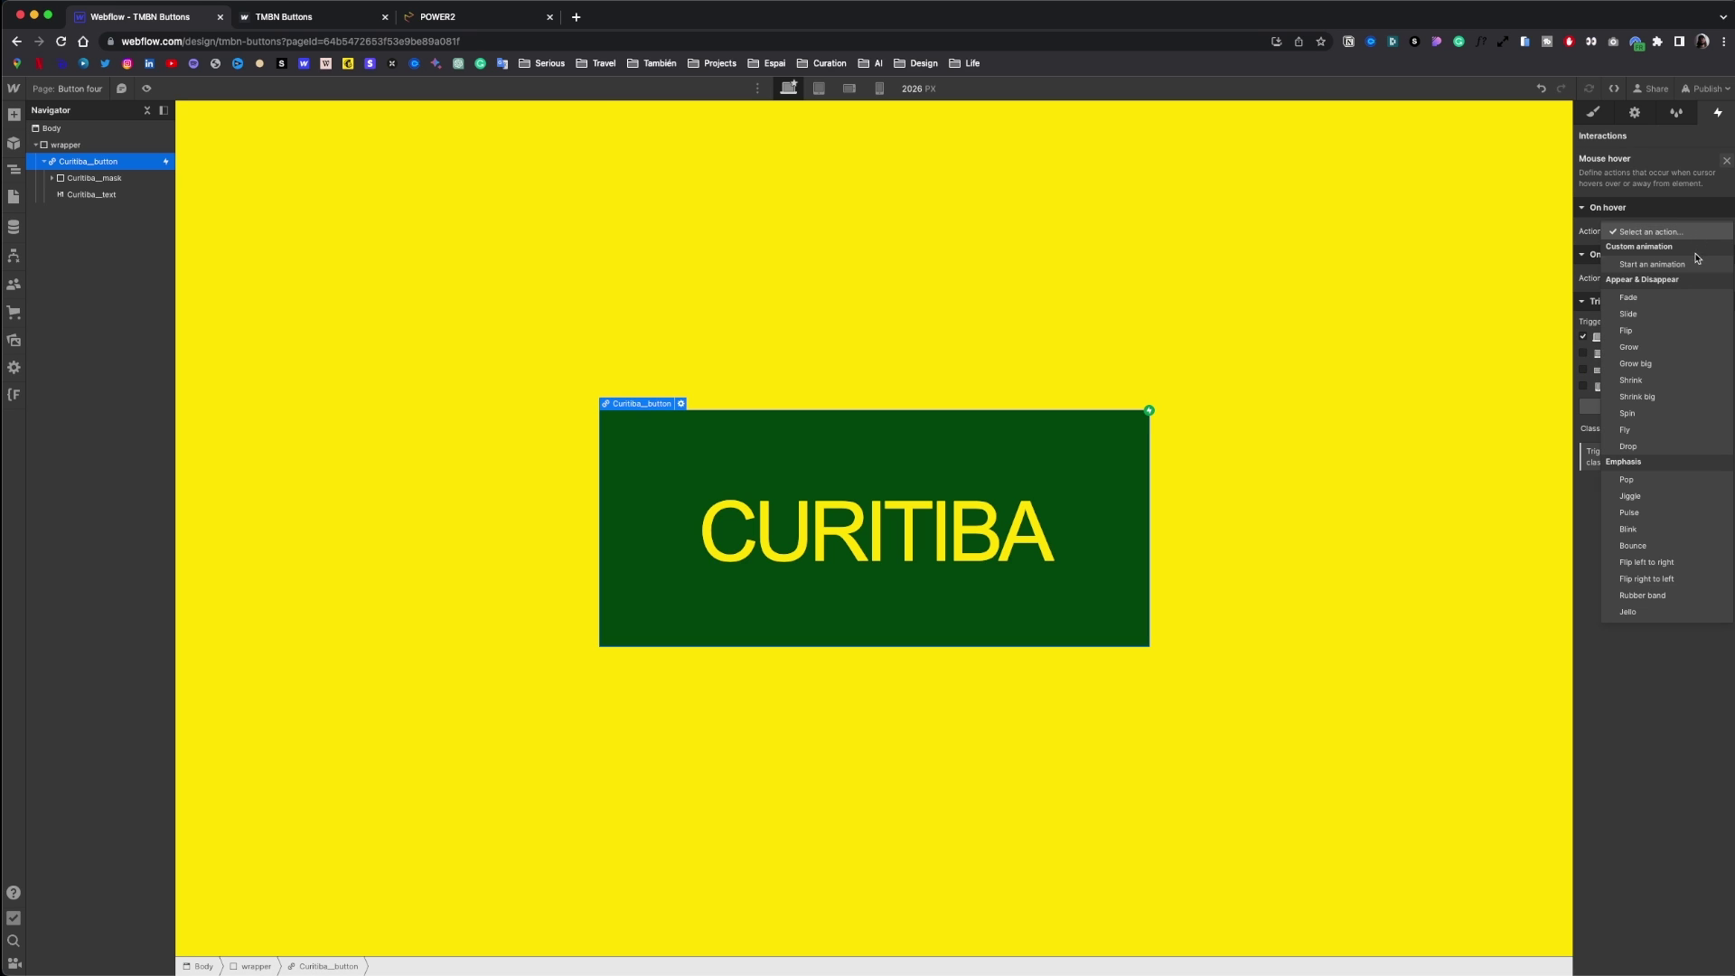
left_click(1691, 267)
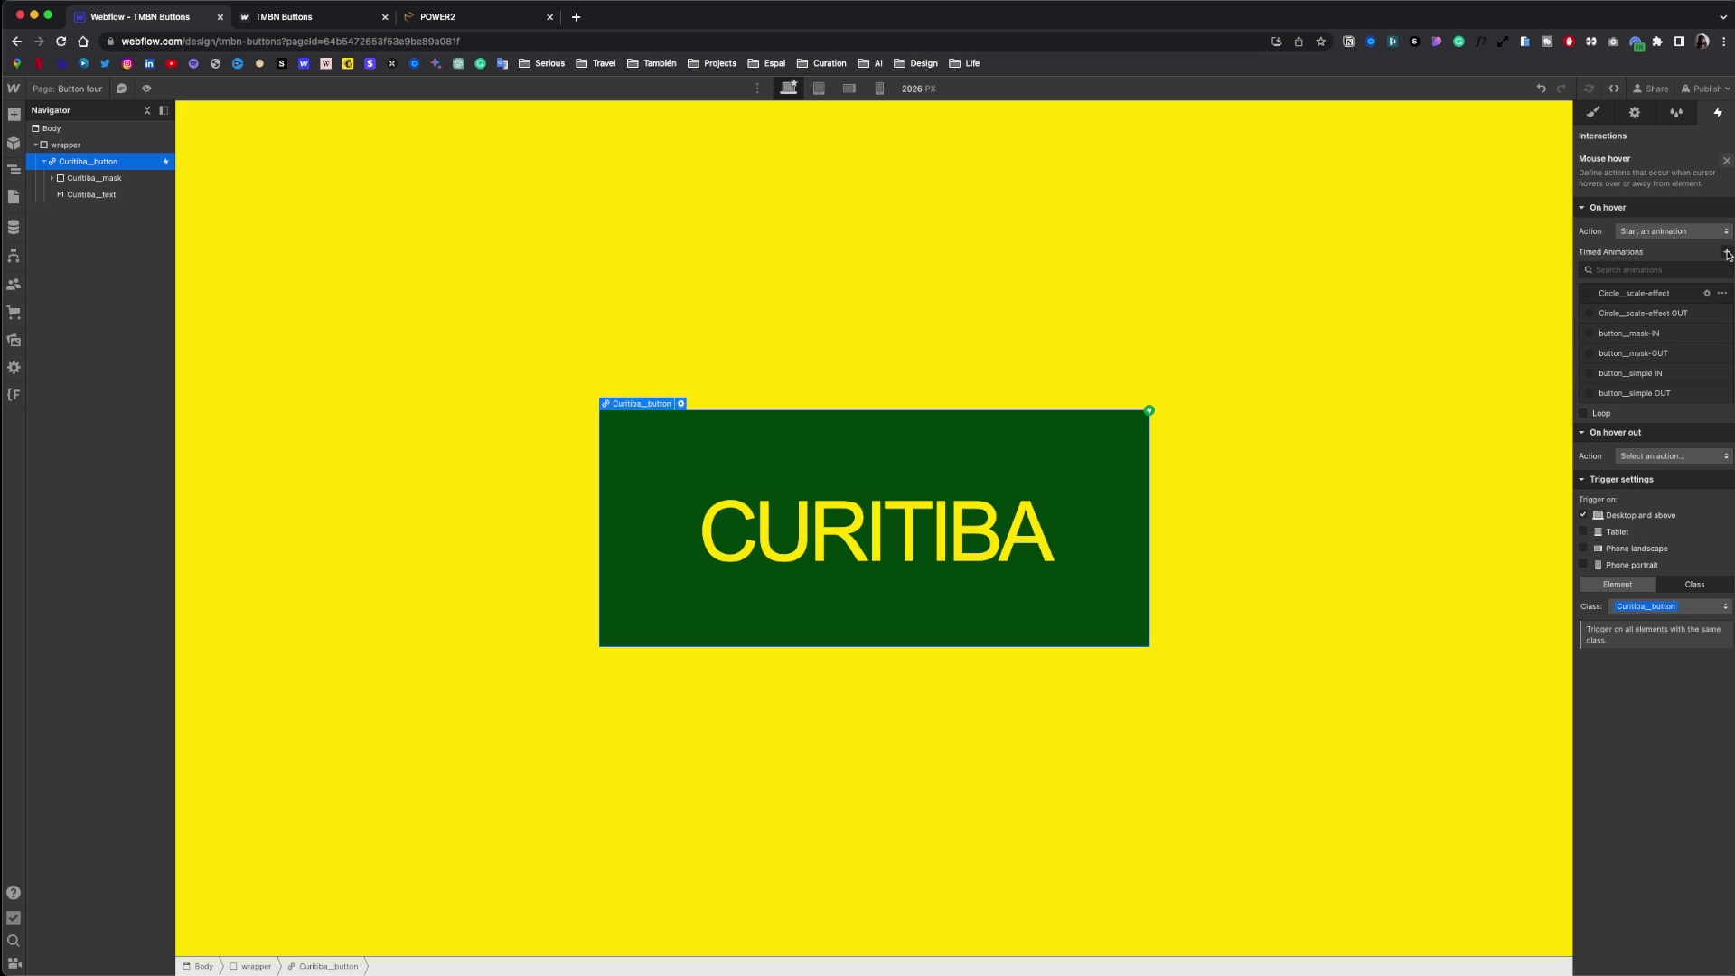
left_click(1727, 253)
type("Curitiba__IN")
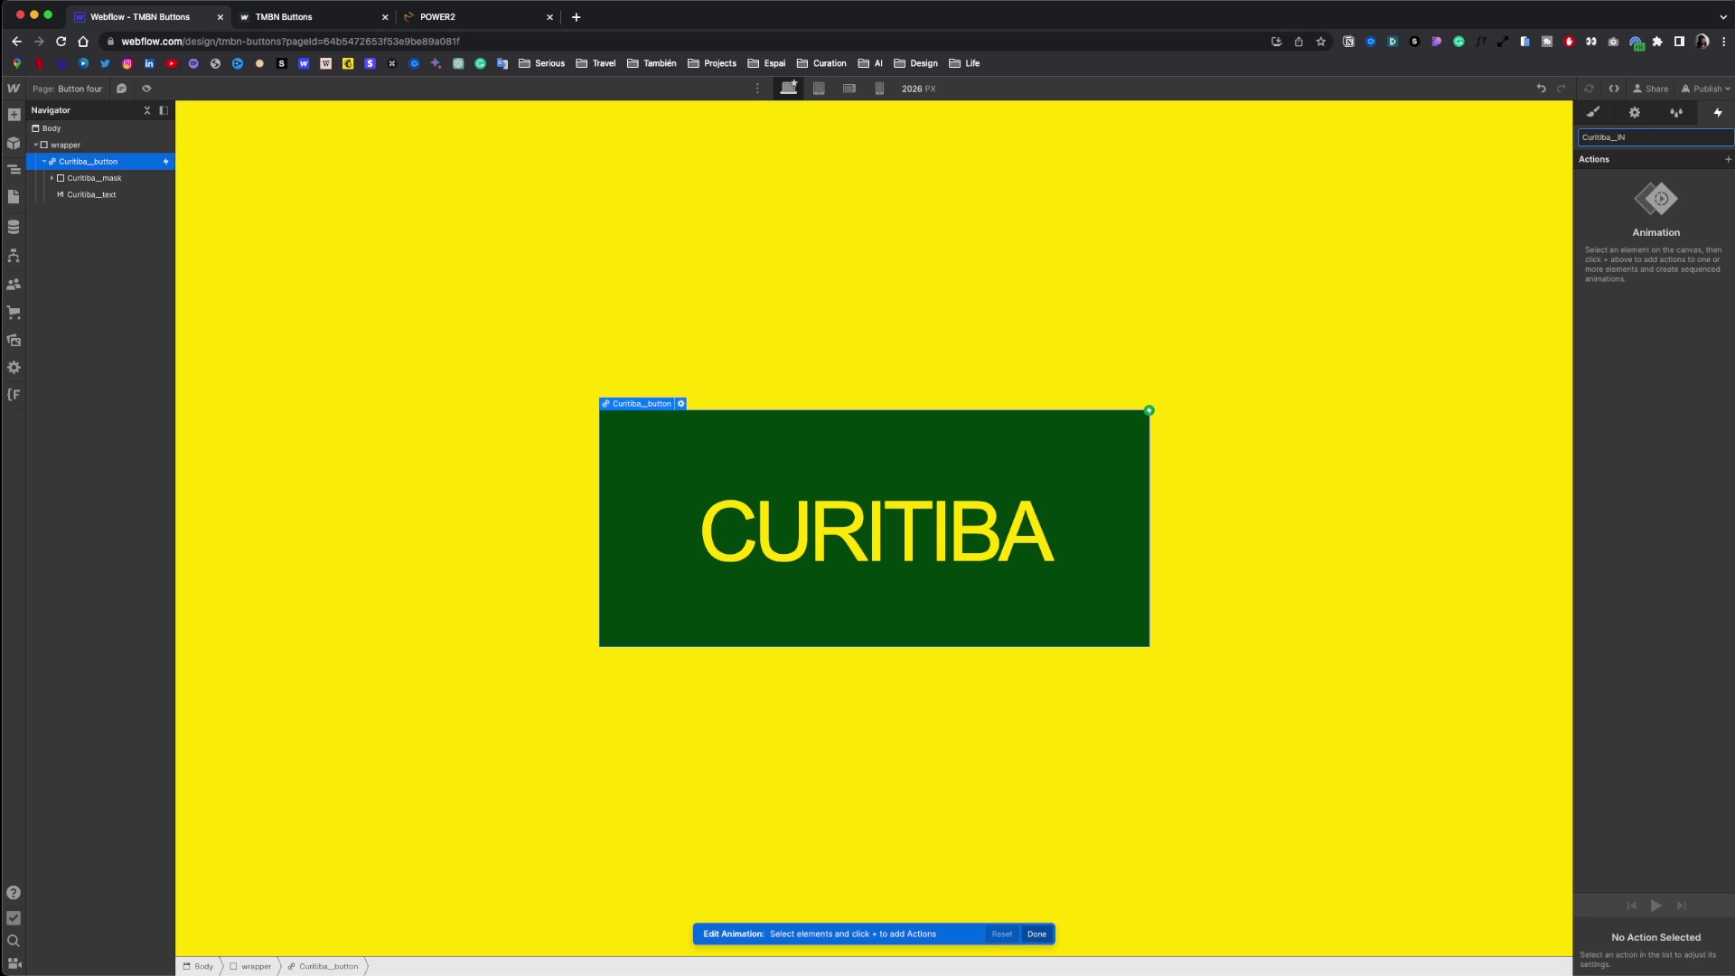
key("Return")
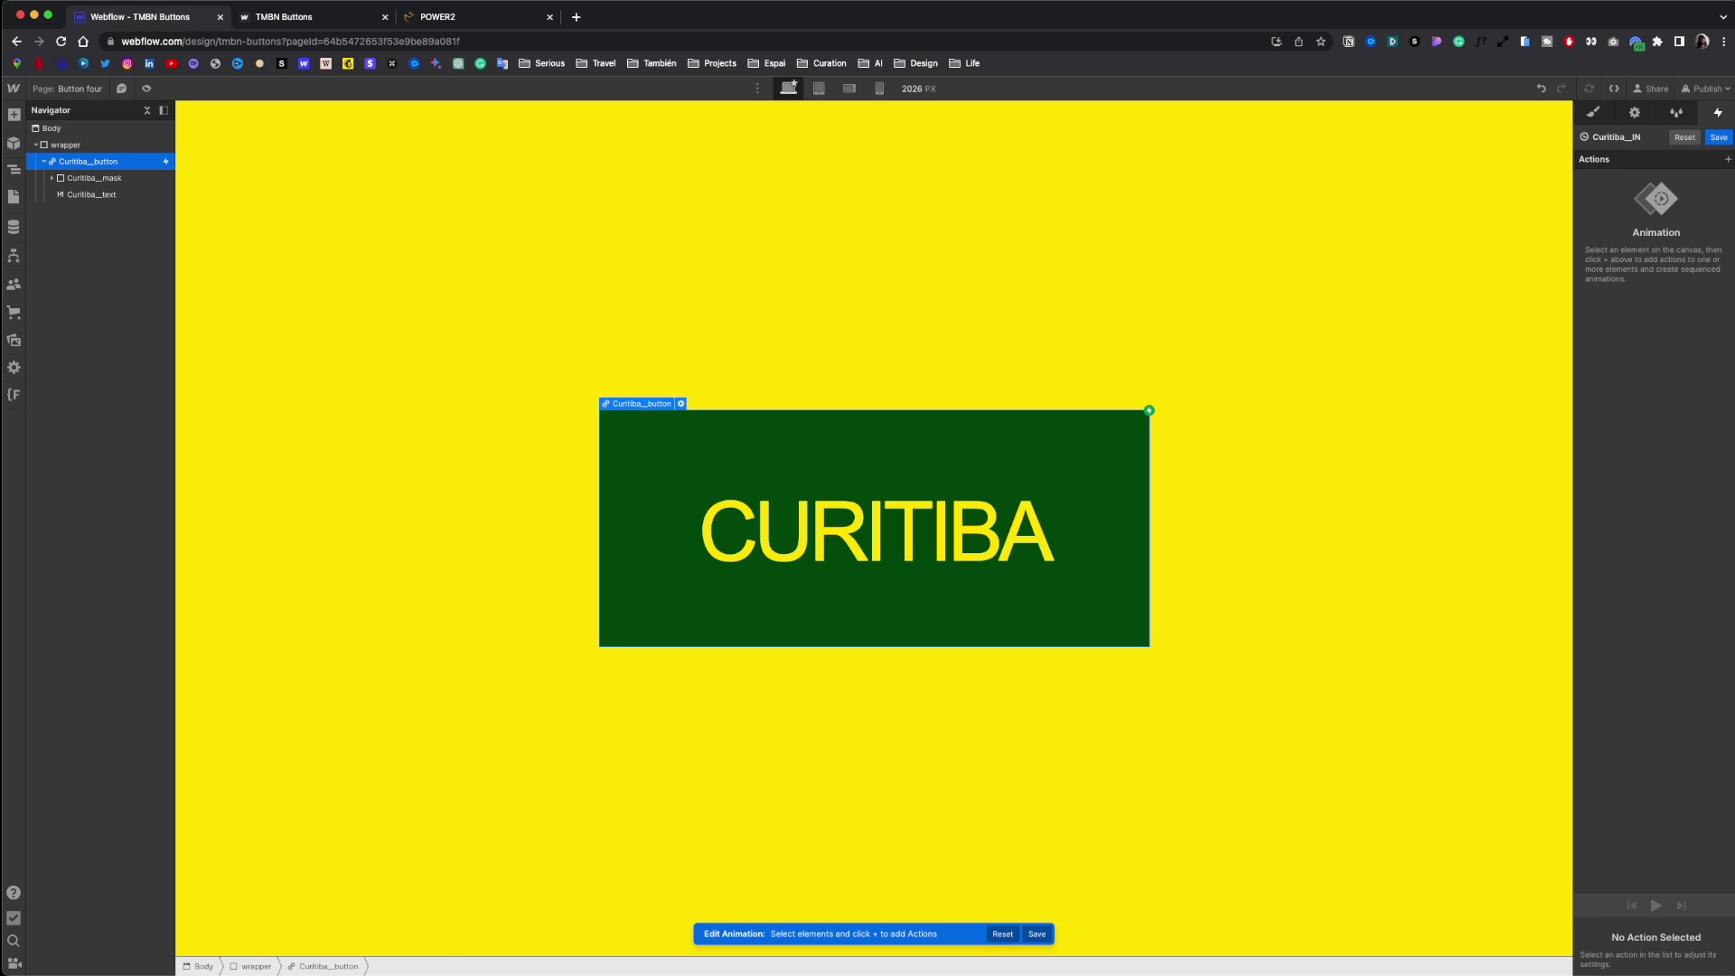
- Add a Move action for Curitiba__mask at 100% on the X axis and set it as the initial state
left_click(94, 178)
left_click(1728, 163)
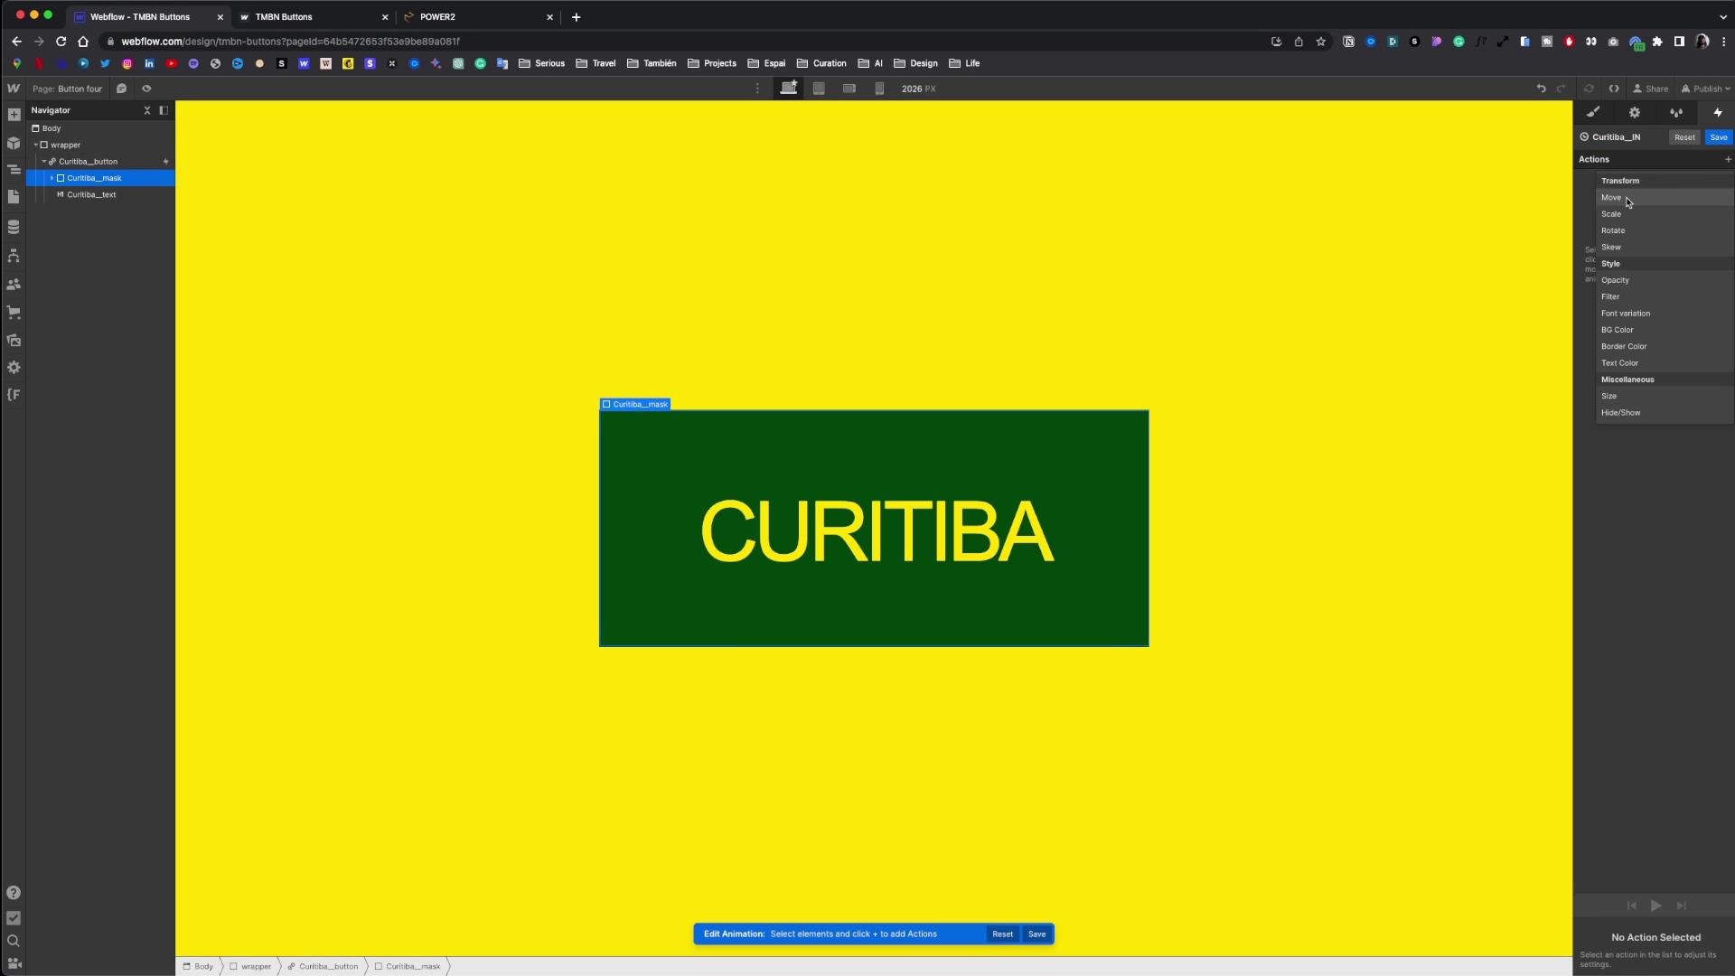
left_click(1645, 200)
type("100%")
key("Return")
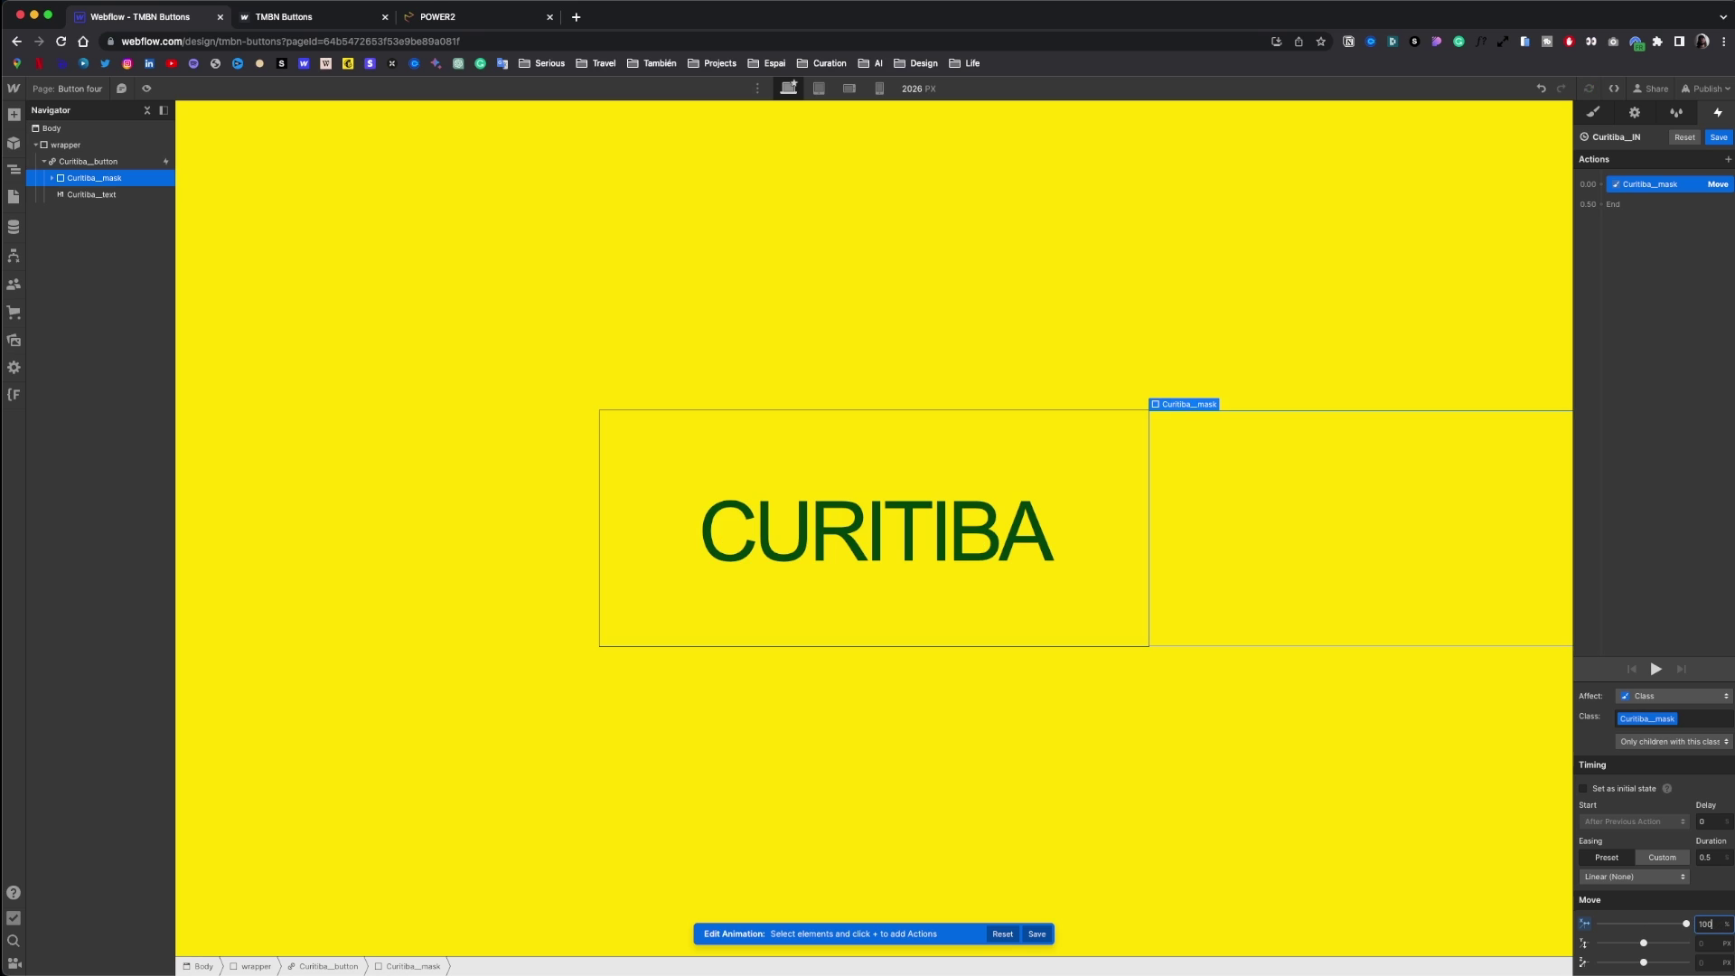
left_click(1615, 790)
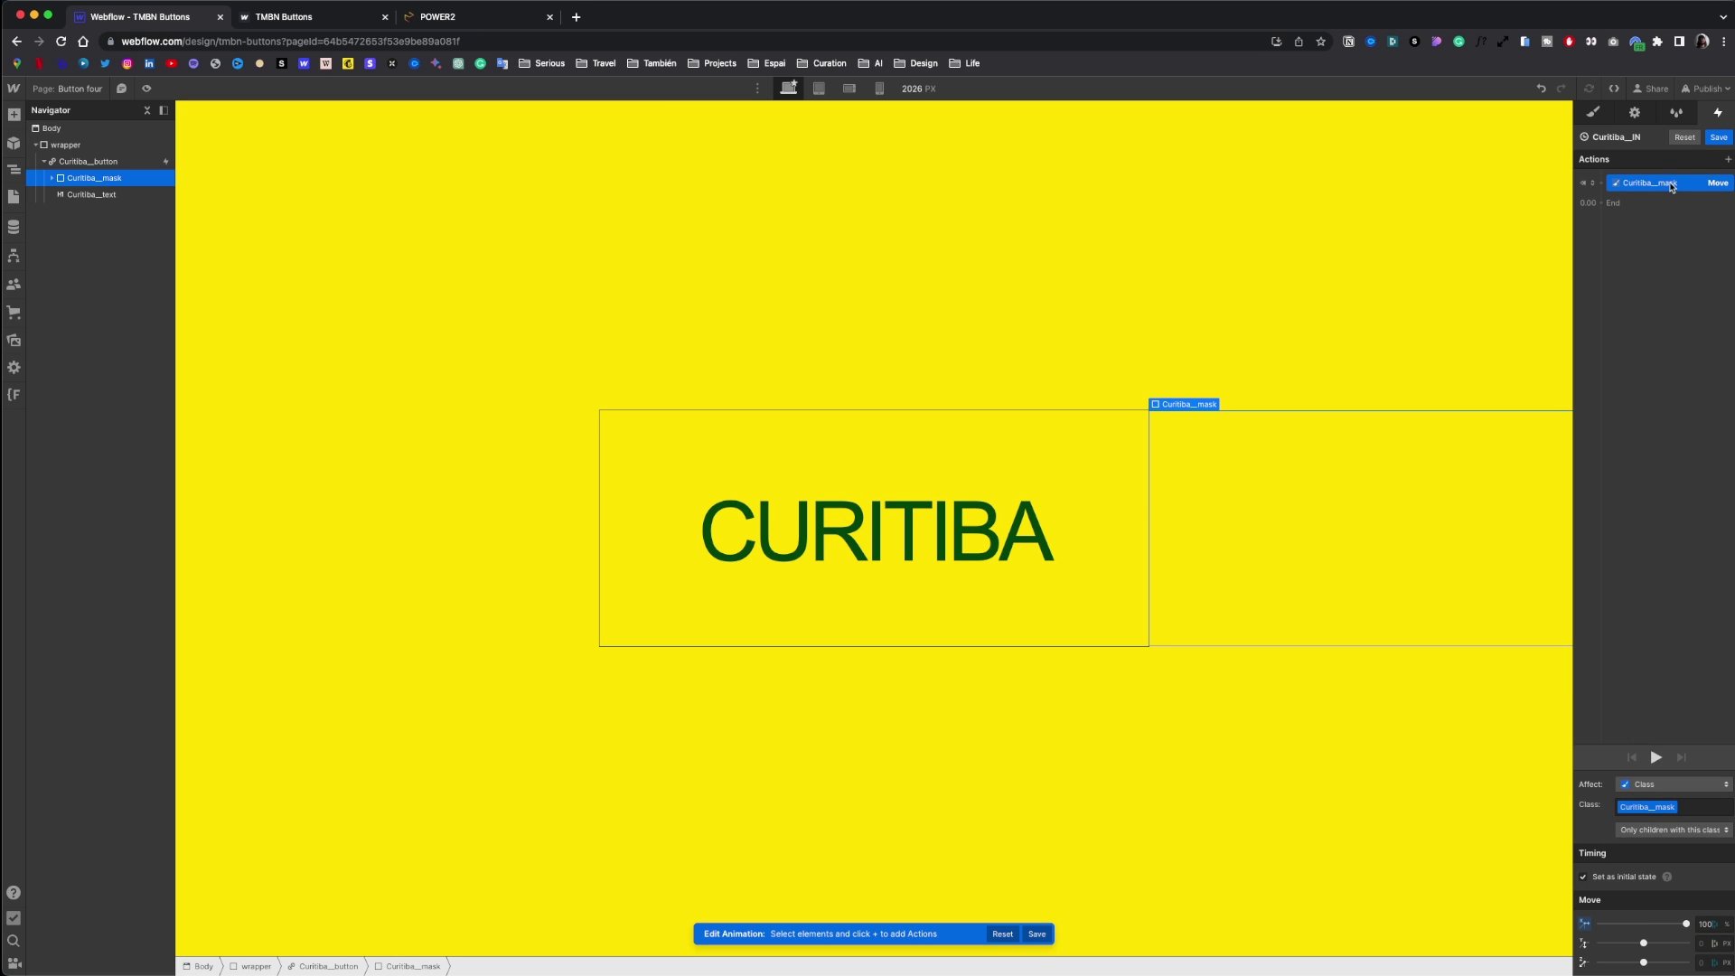
- Duplicate the mask move as a timed action to 0% X with a 1 s duration and In Out Quart easing, and play it
left_click_drag(1672, 186, 1673, 235)
left_click(1705, 923)
type("0")
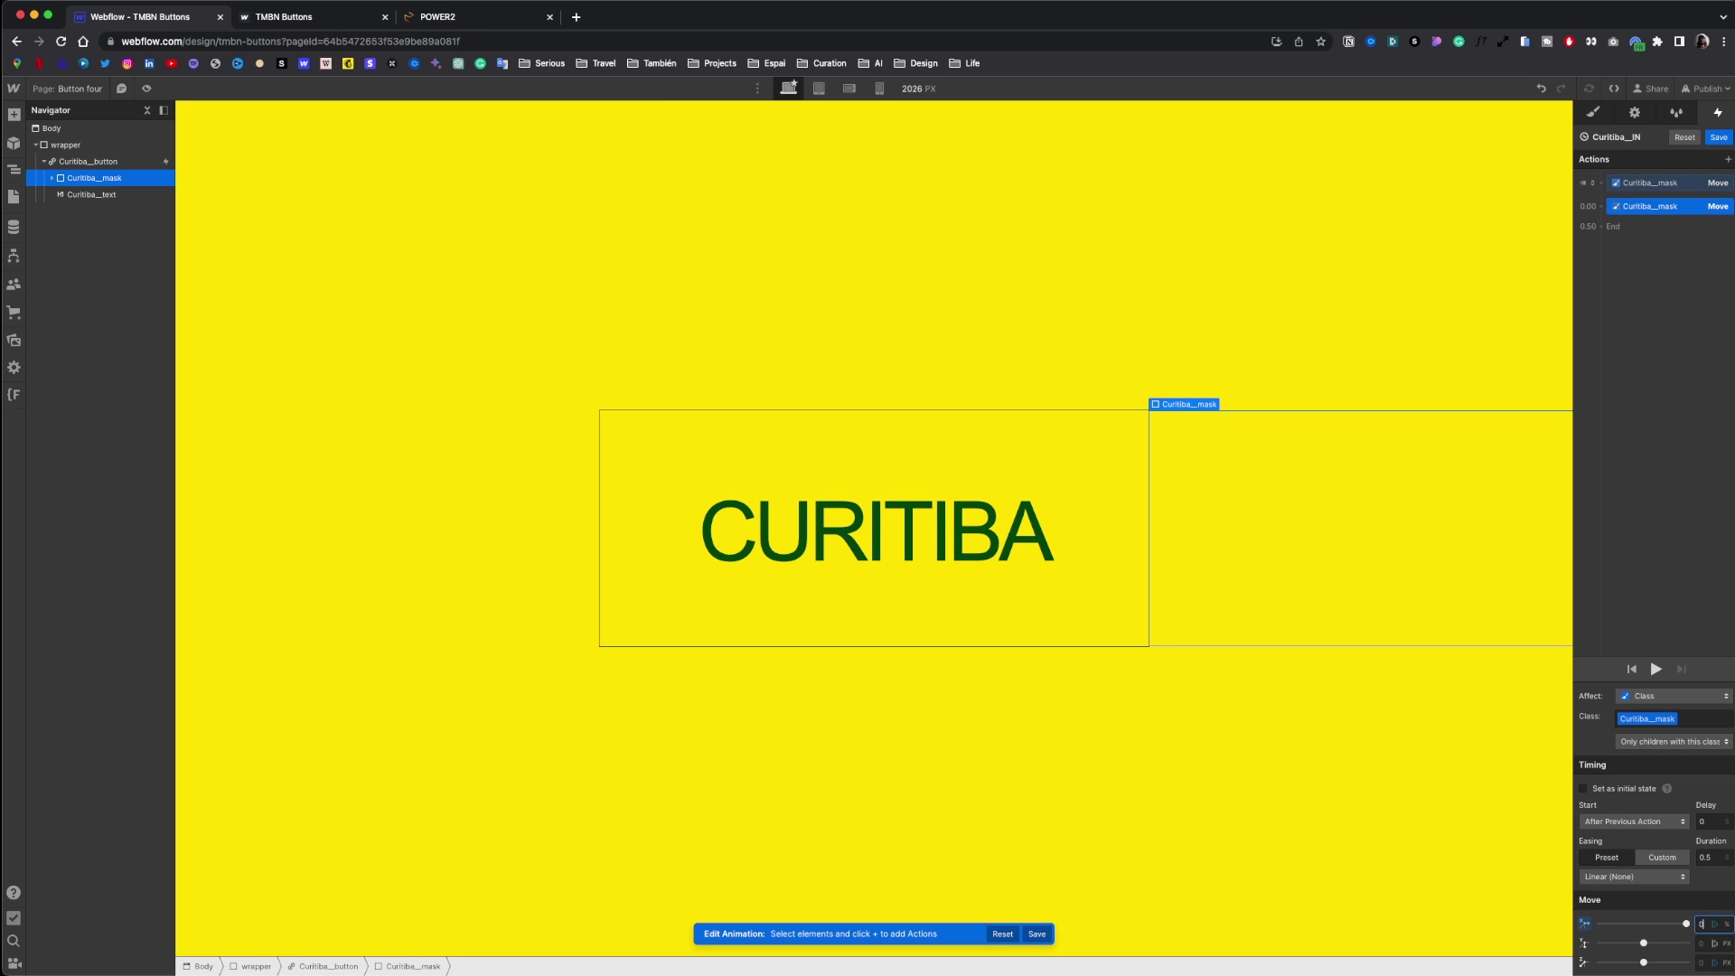
key("Return")
left_click(1713, 857)
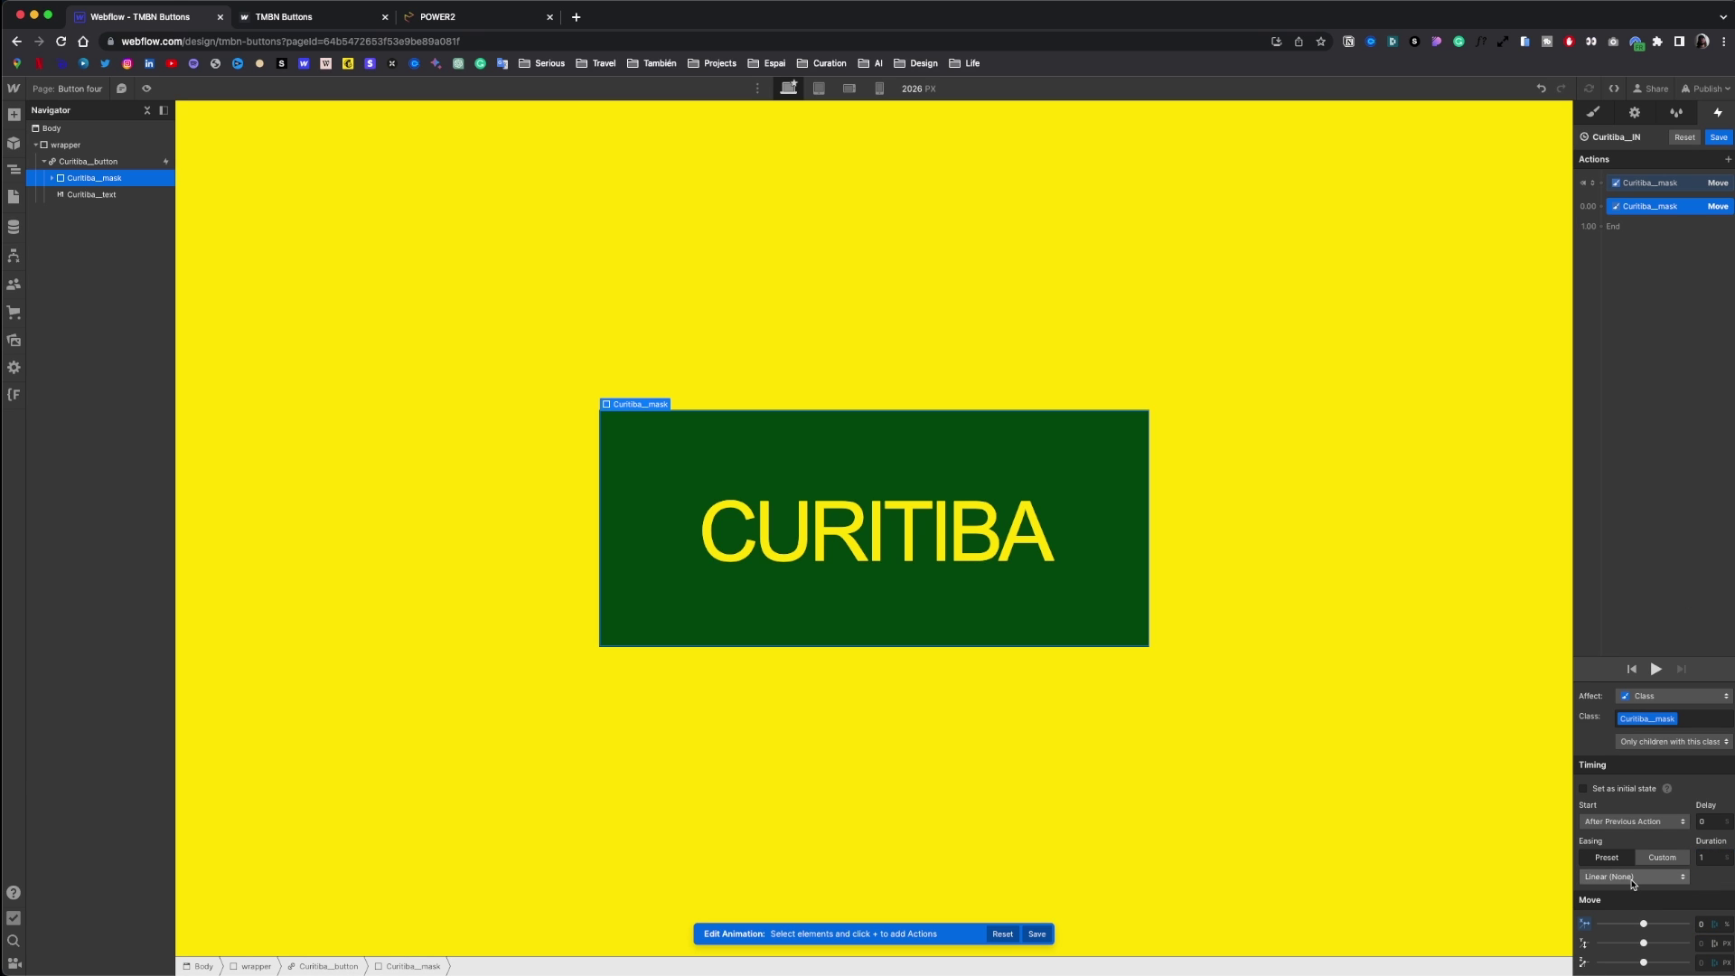
left_click(1634, 877)
left_click(1626, 778)
left_click(1658, 670)
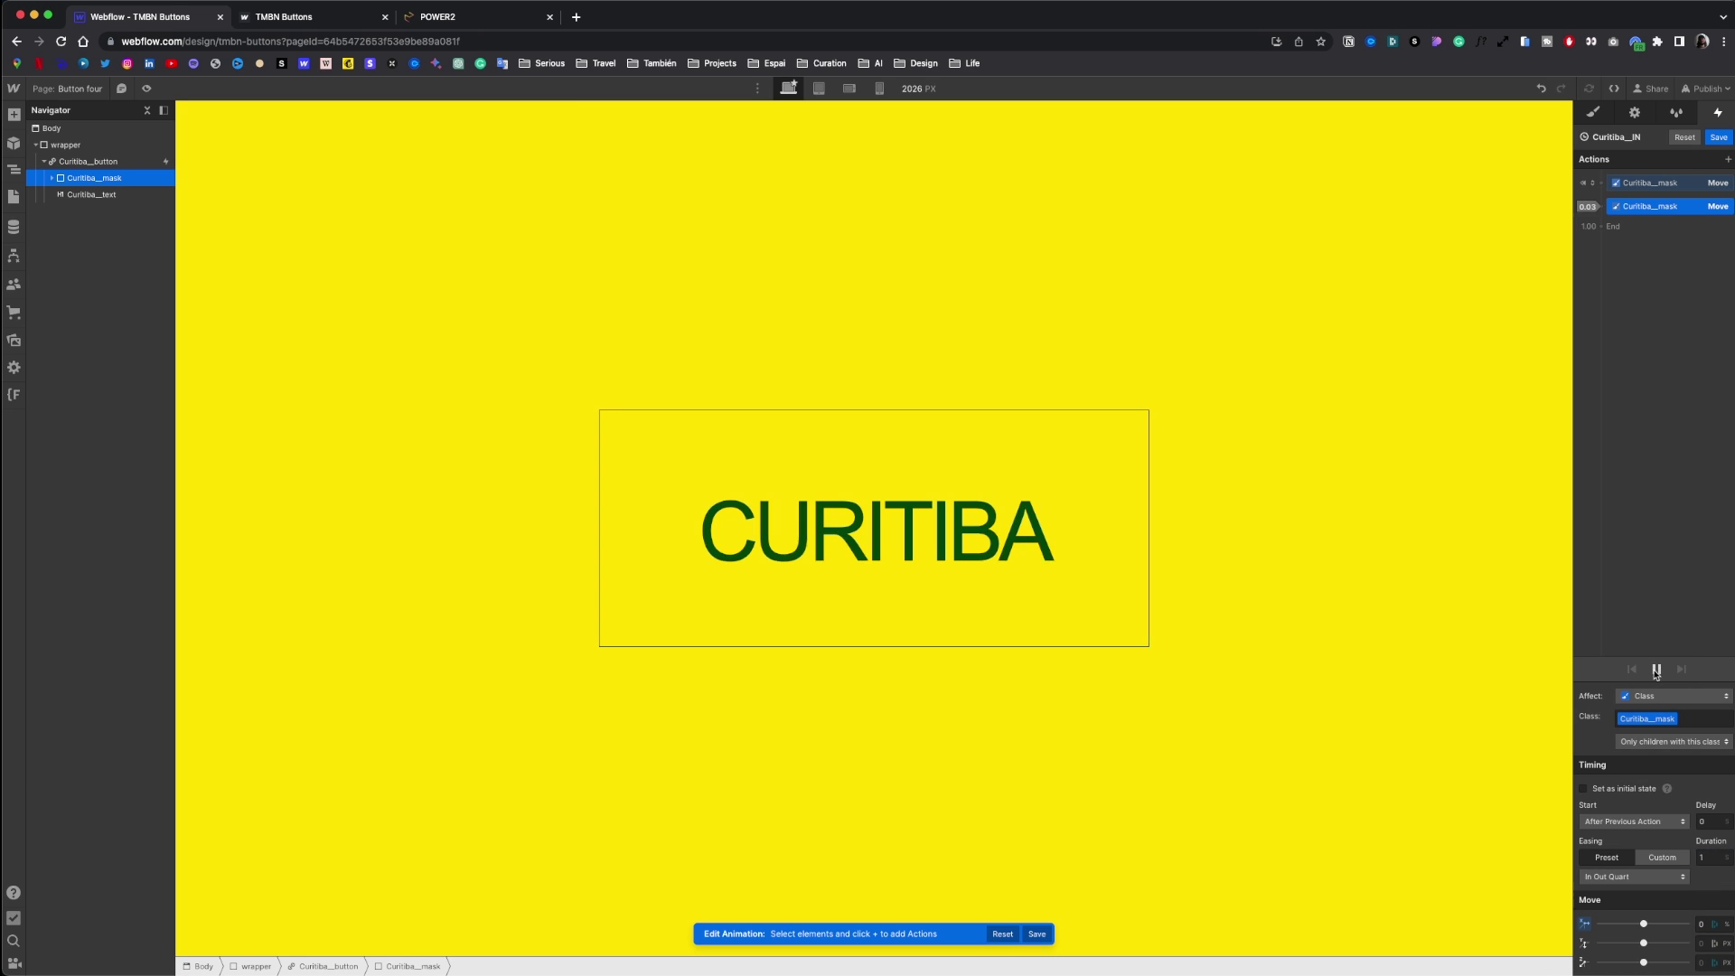
- Add a Move action for Curitiba__text to the initial state with an X value of 0
left_click(100, 194)
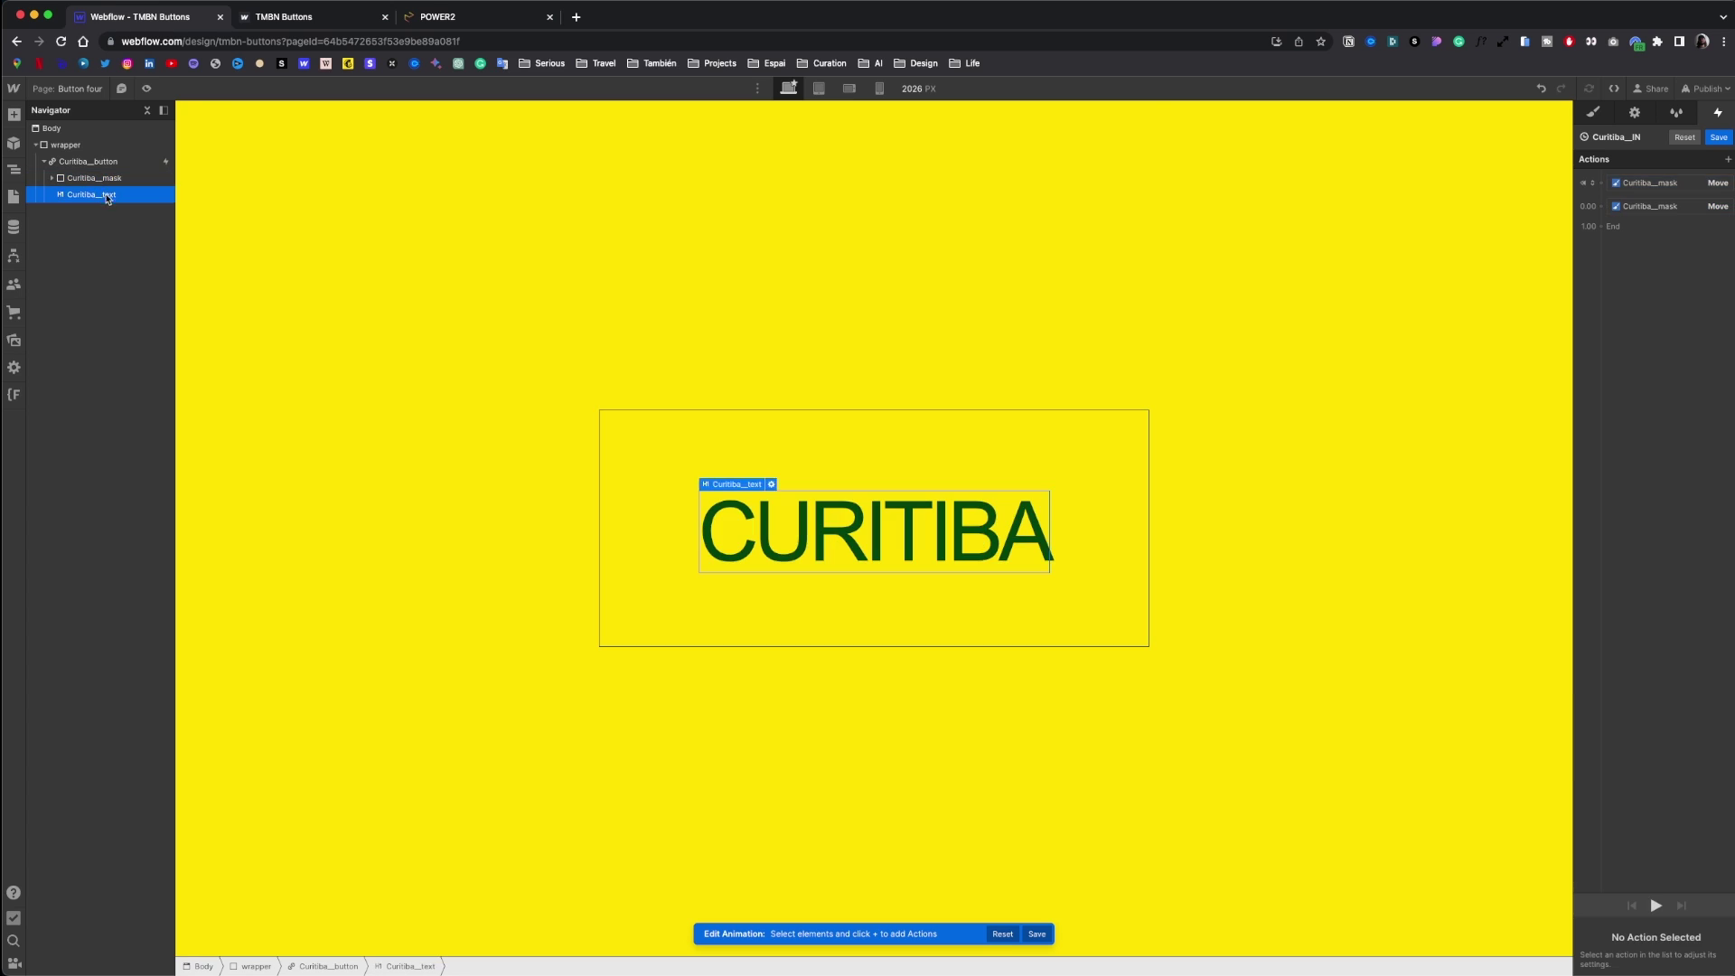
left_click(1729, 159)
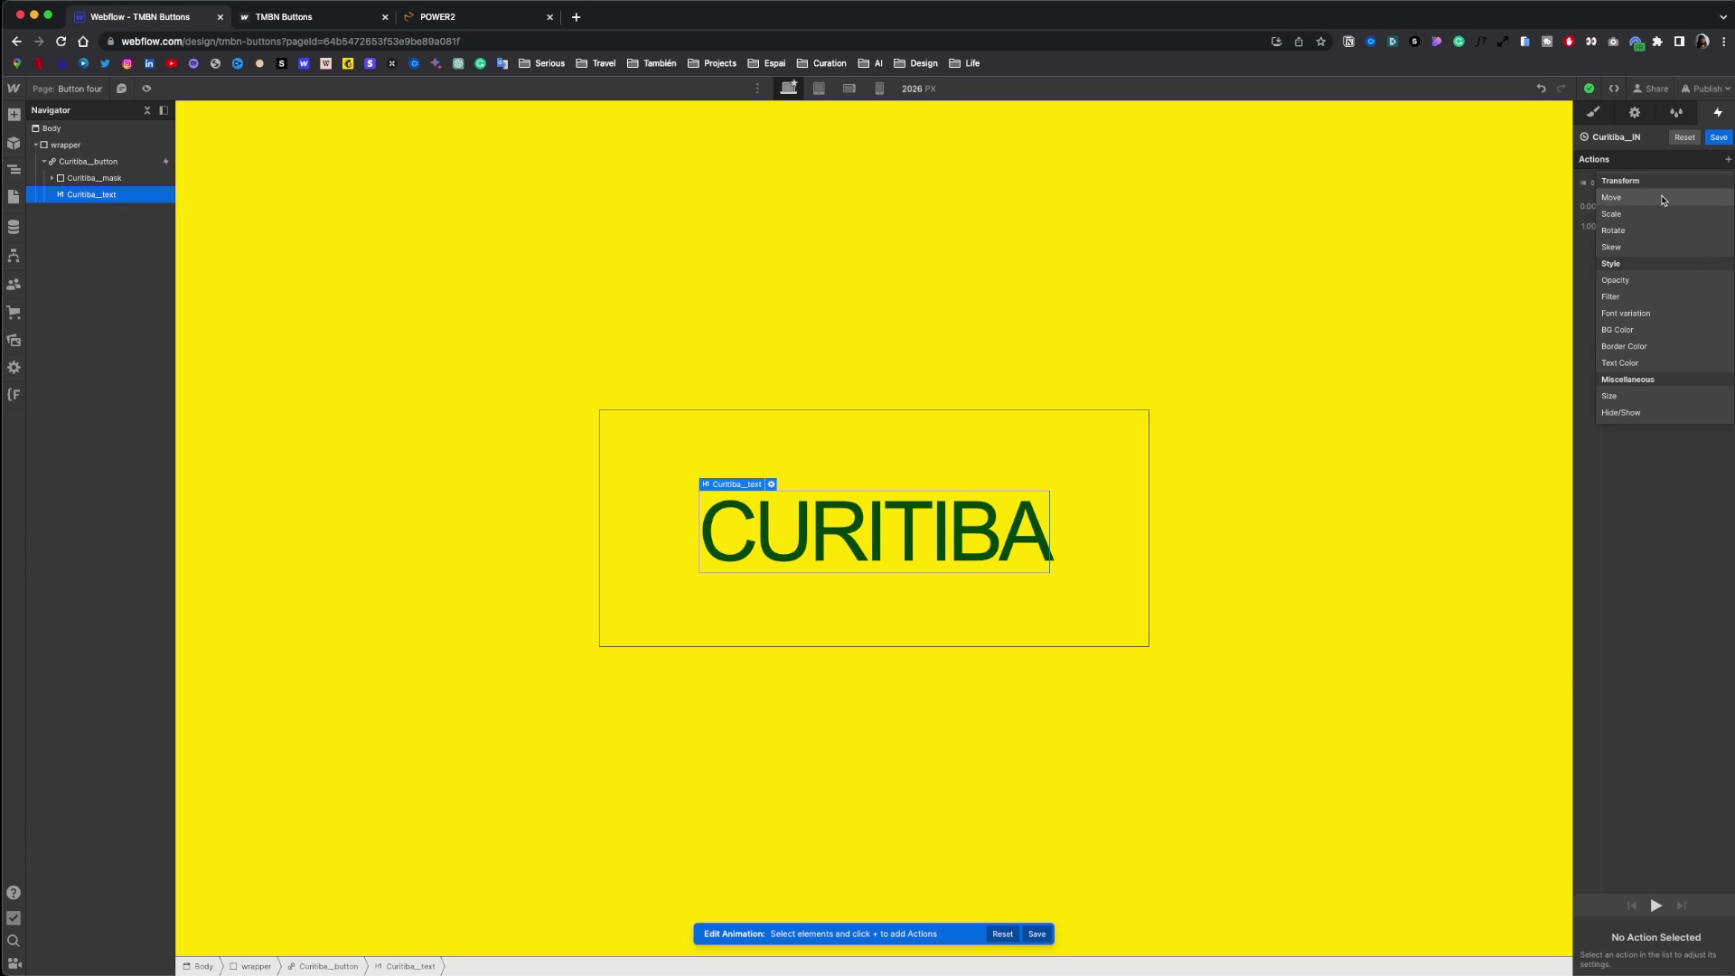
left_click(1670, 198)
left_click(1701, 924)
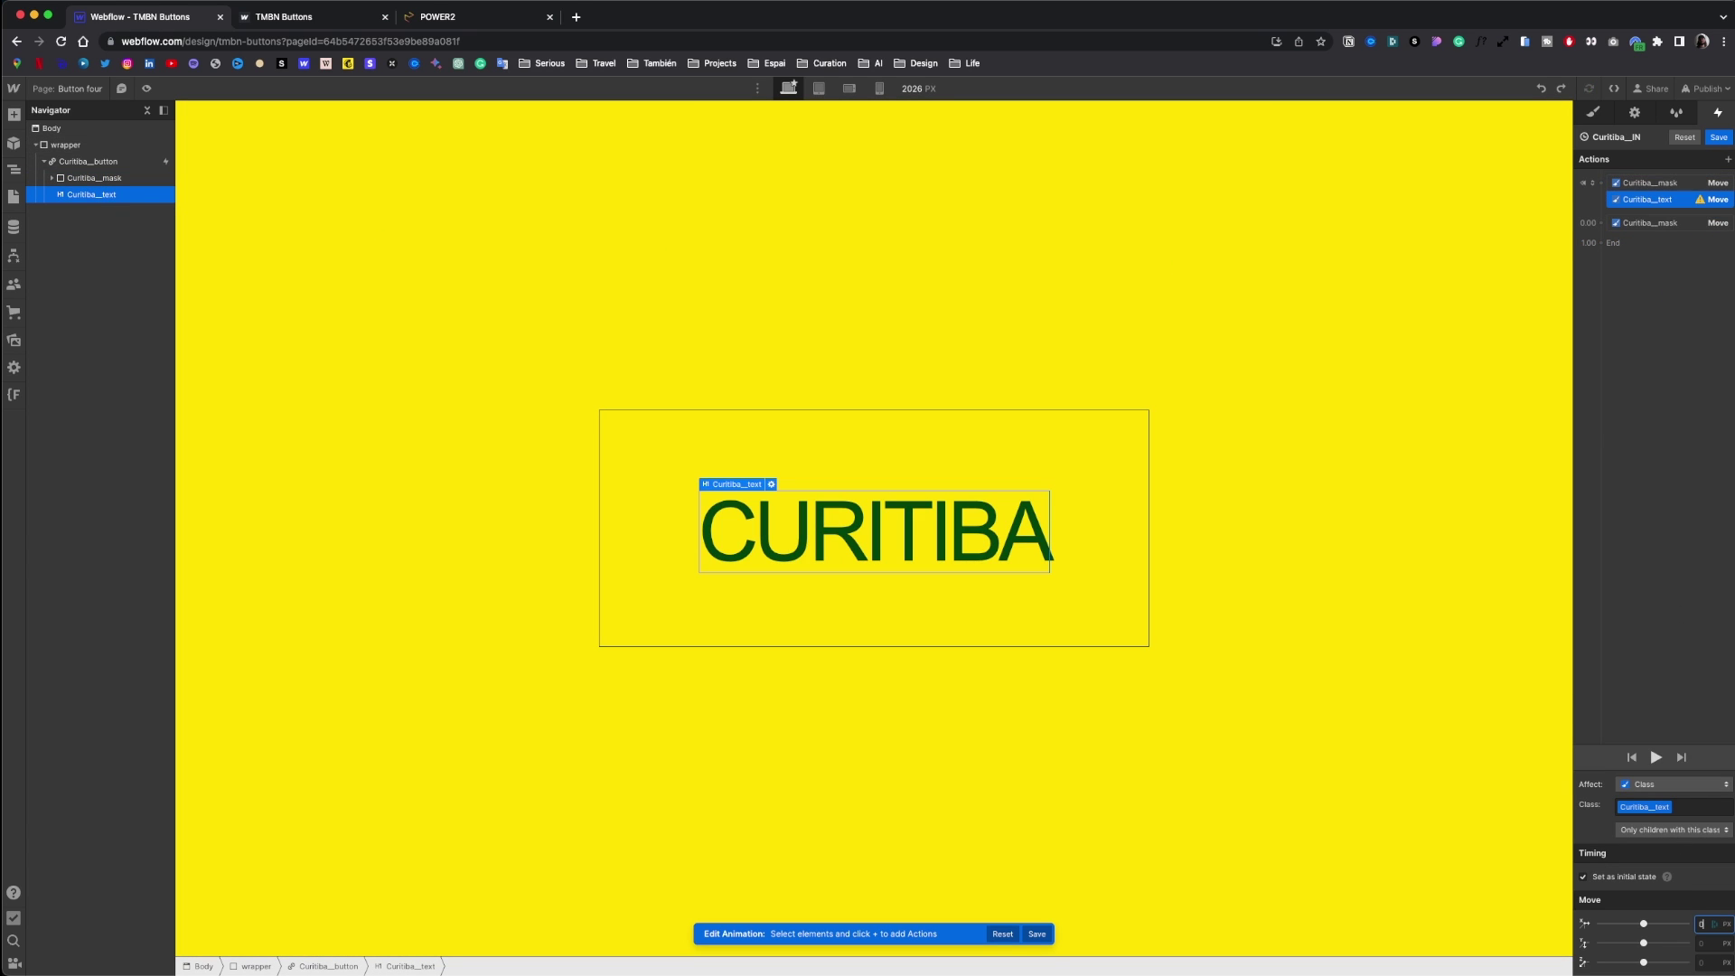
- Duplicate the text move alongside the timed mask move with X at -30%, play the animation and save it
right_click(1634, 201)
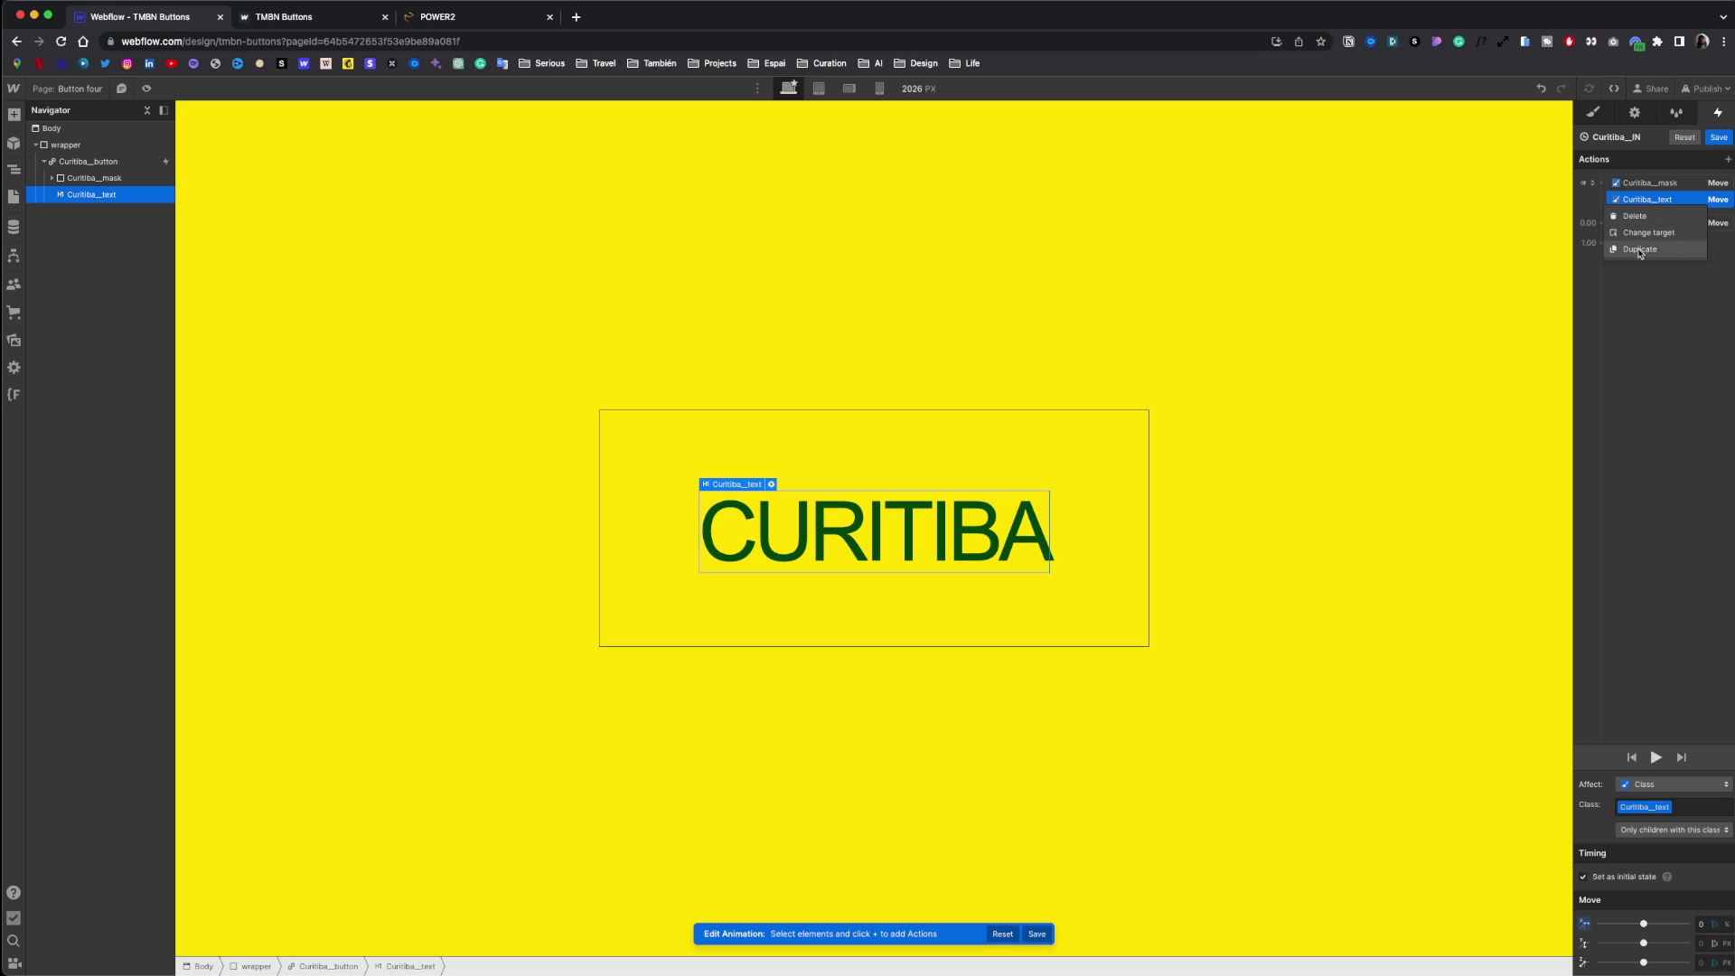
left_click(1640, 250)
left_click_drag(1647, 226, 1668, 262)
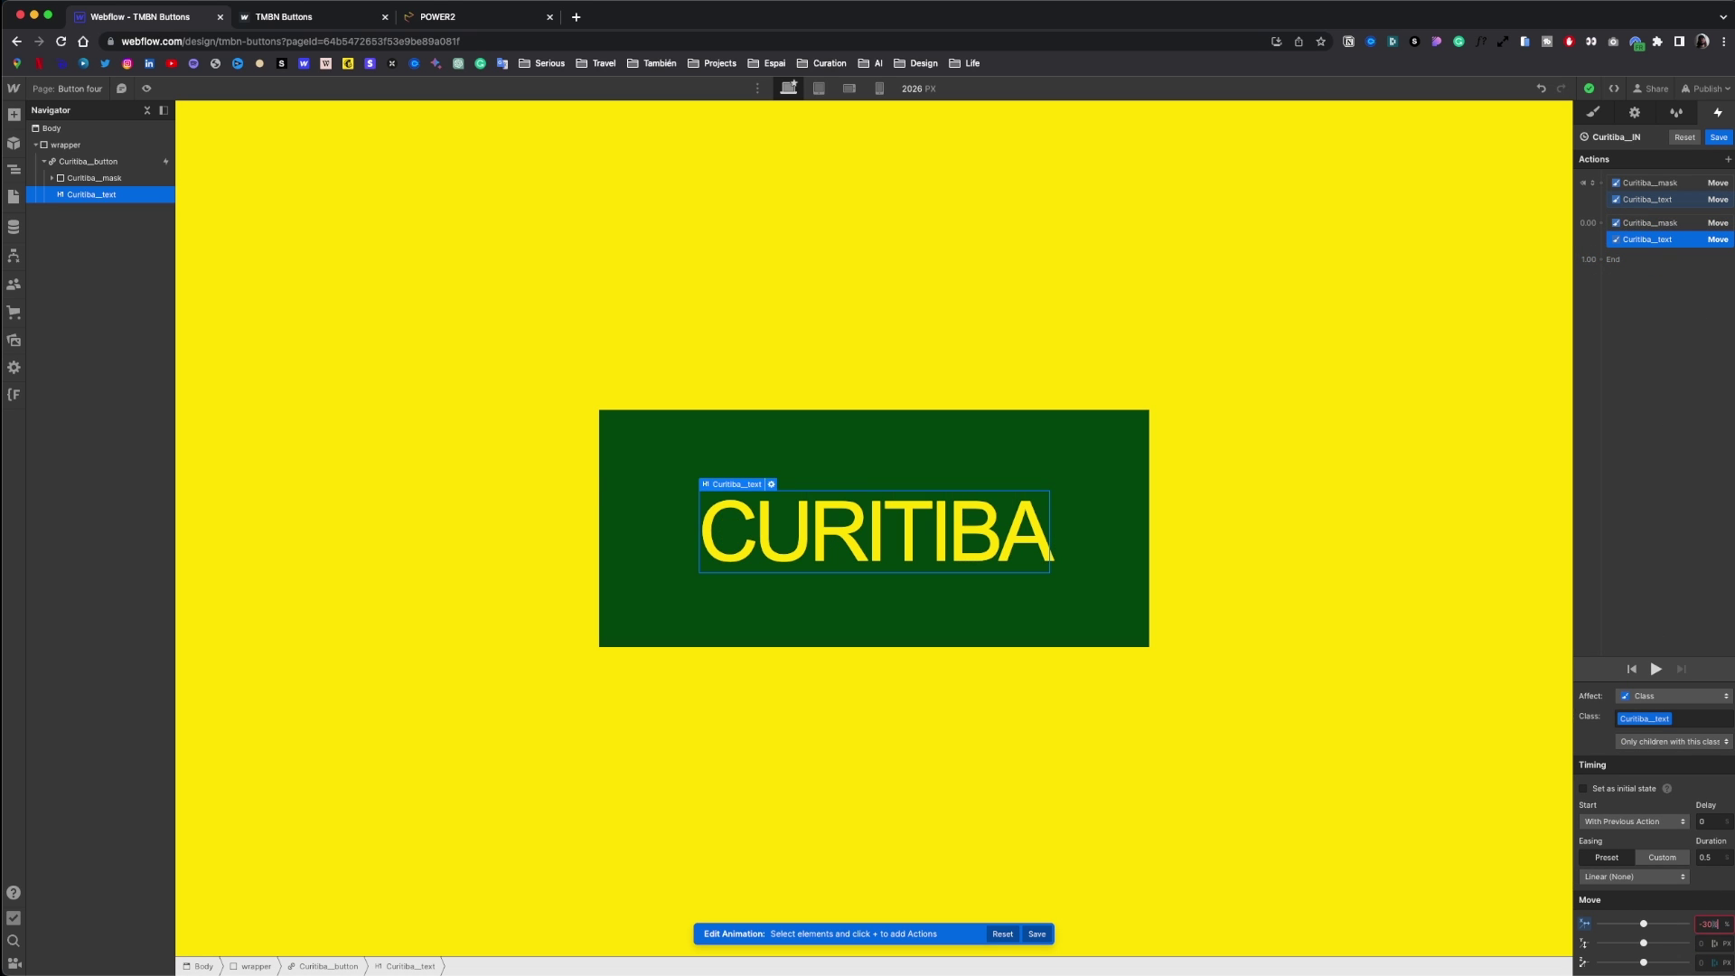
key("BackSpace")
left_click(1657, 669)
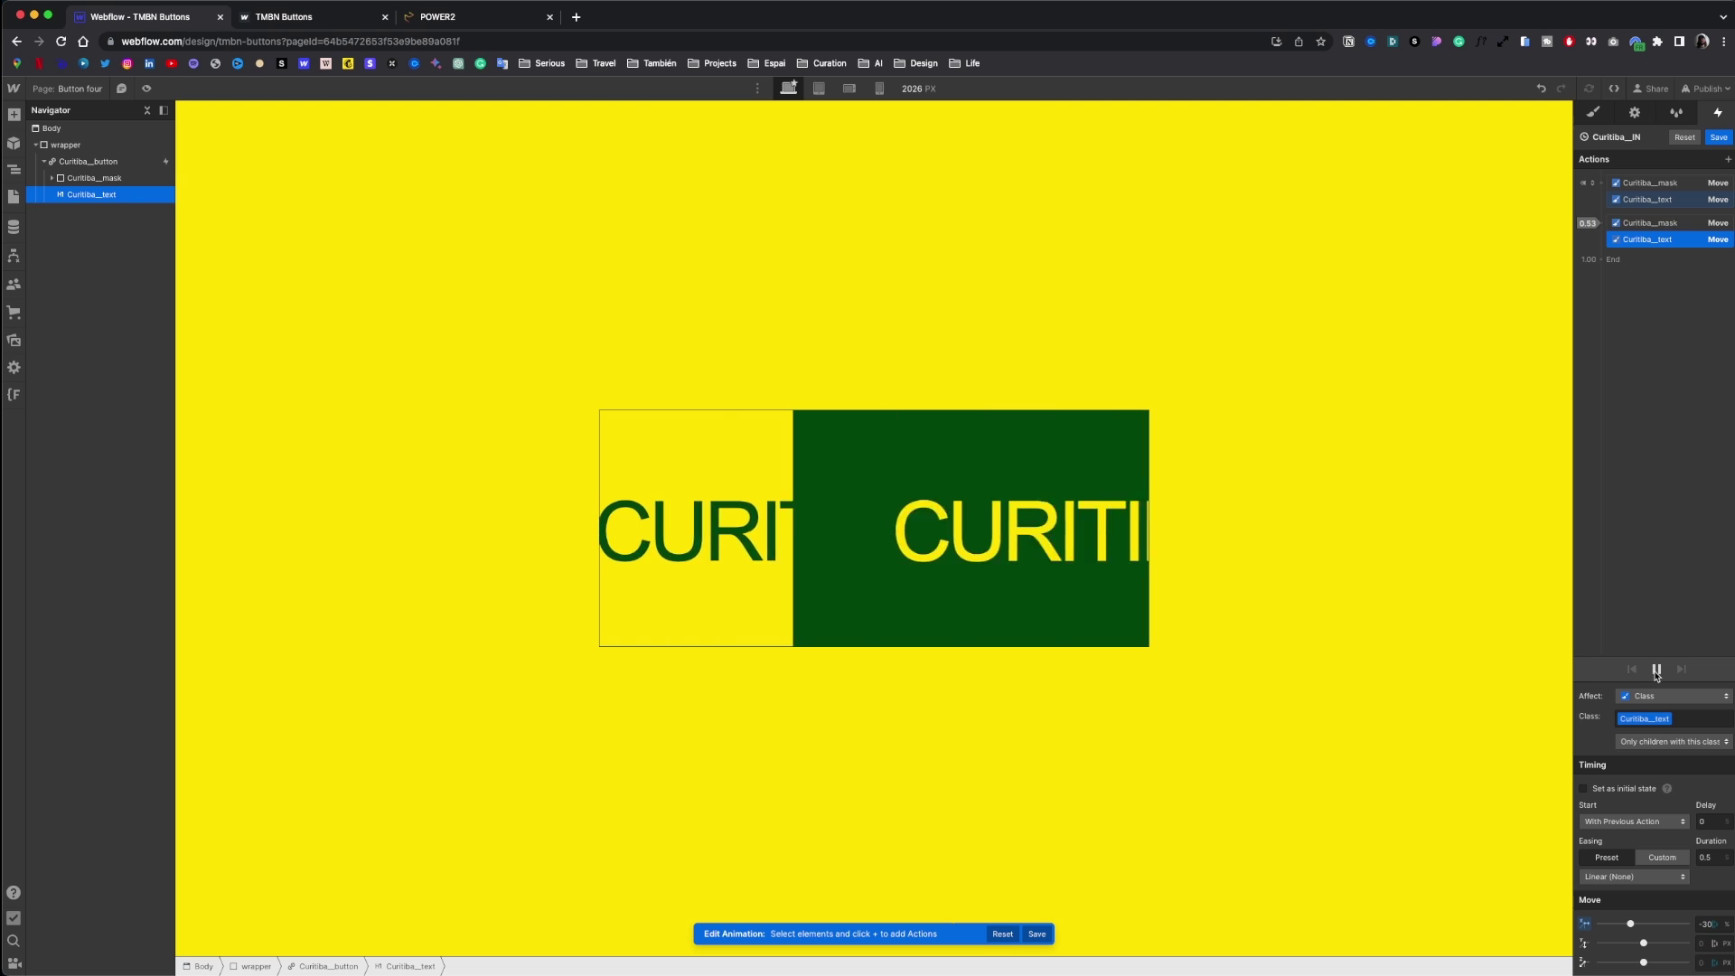
left_click(1719, 138)
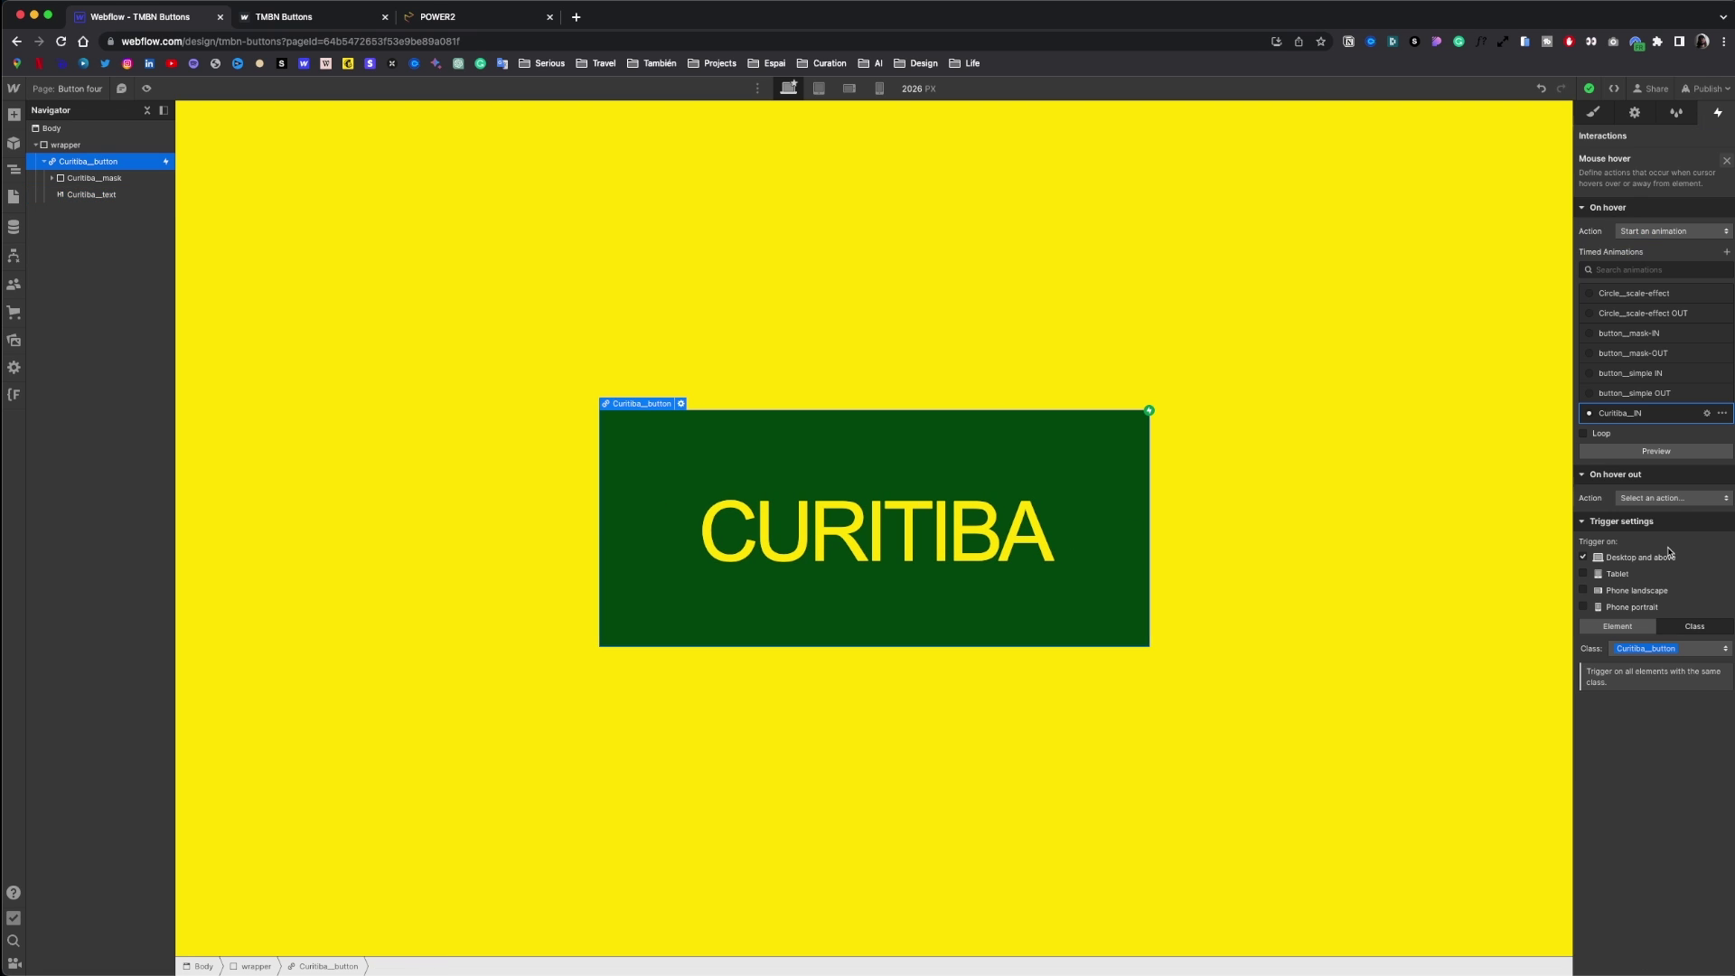
- Set the on-hover-out action to Start an animation and duplicate the Curitiba__IN animation
left_click(1671, 498)
left_click(1656, 531)
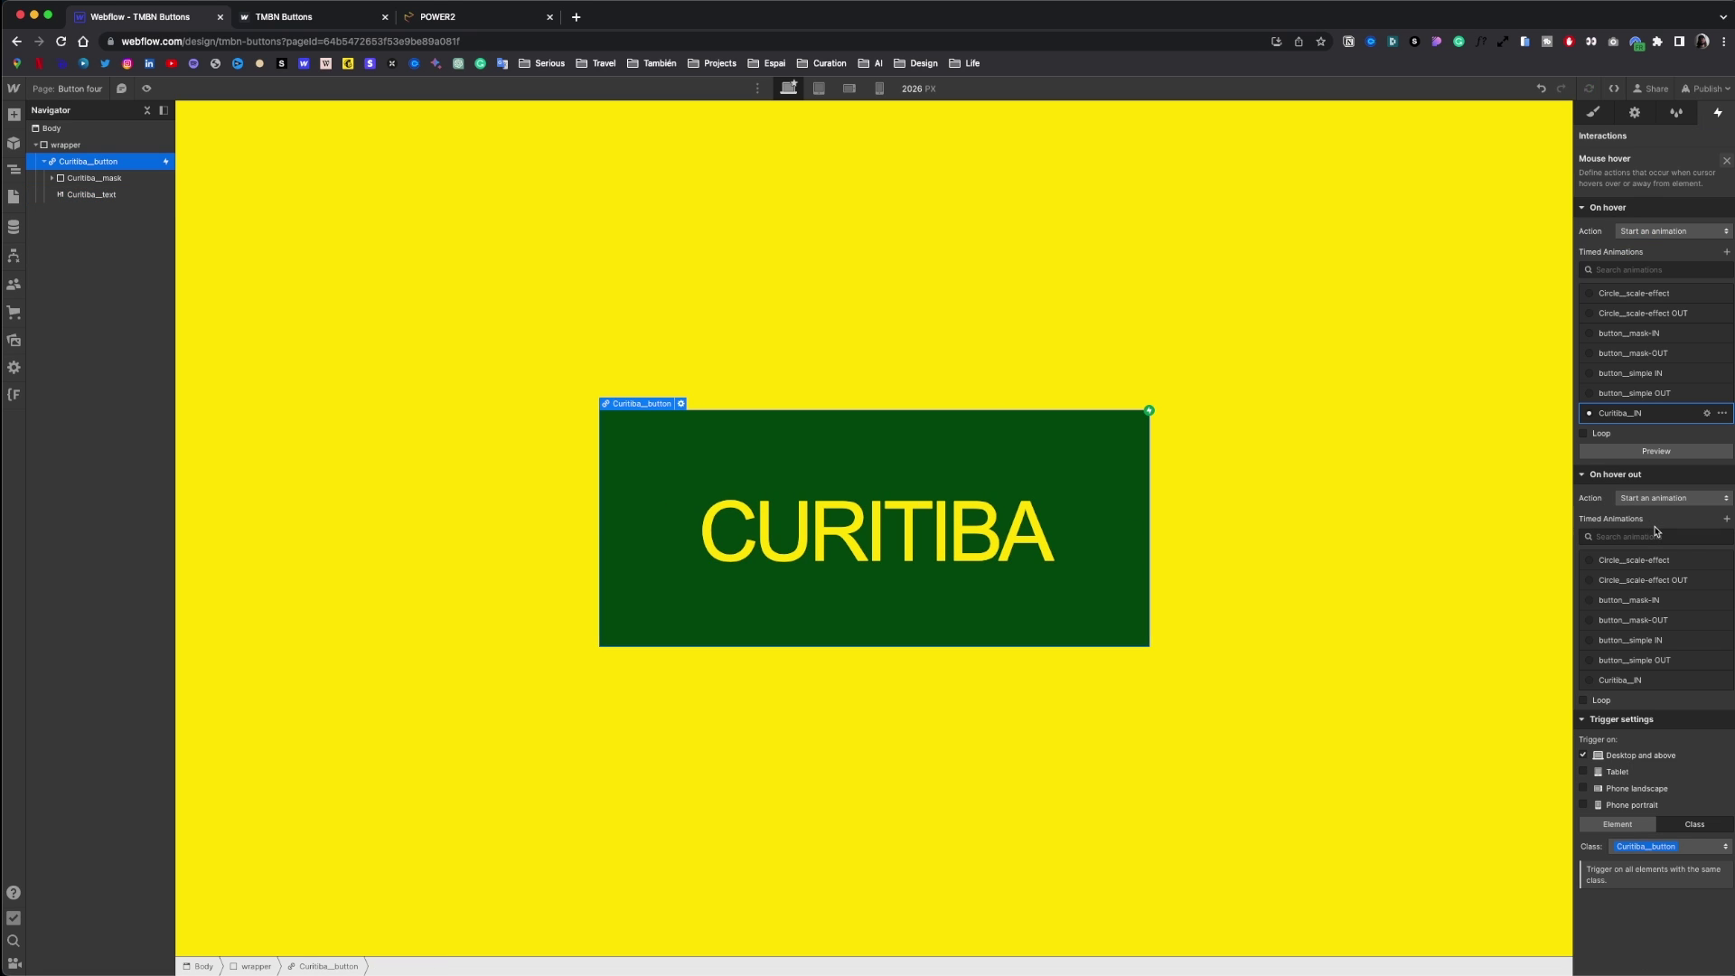
left_click(1724, 683)
left_click(1696, 739)
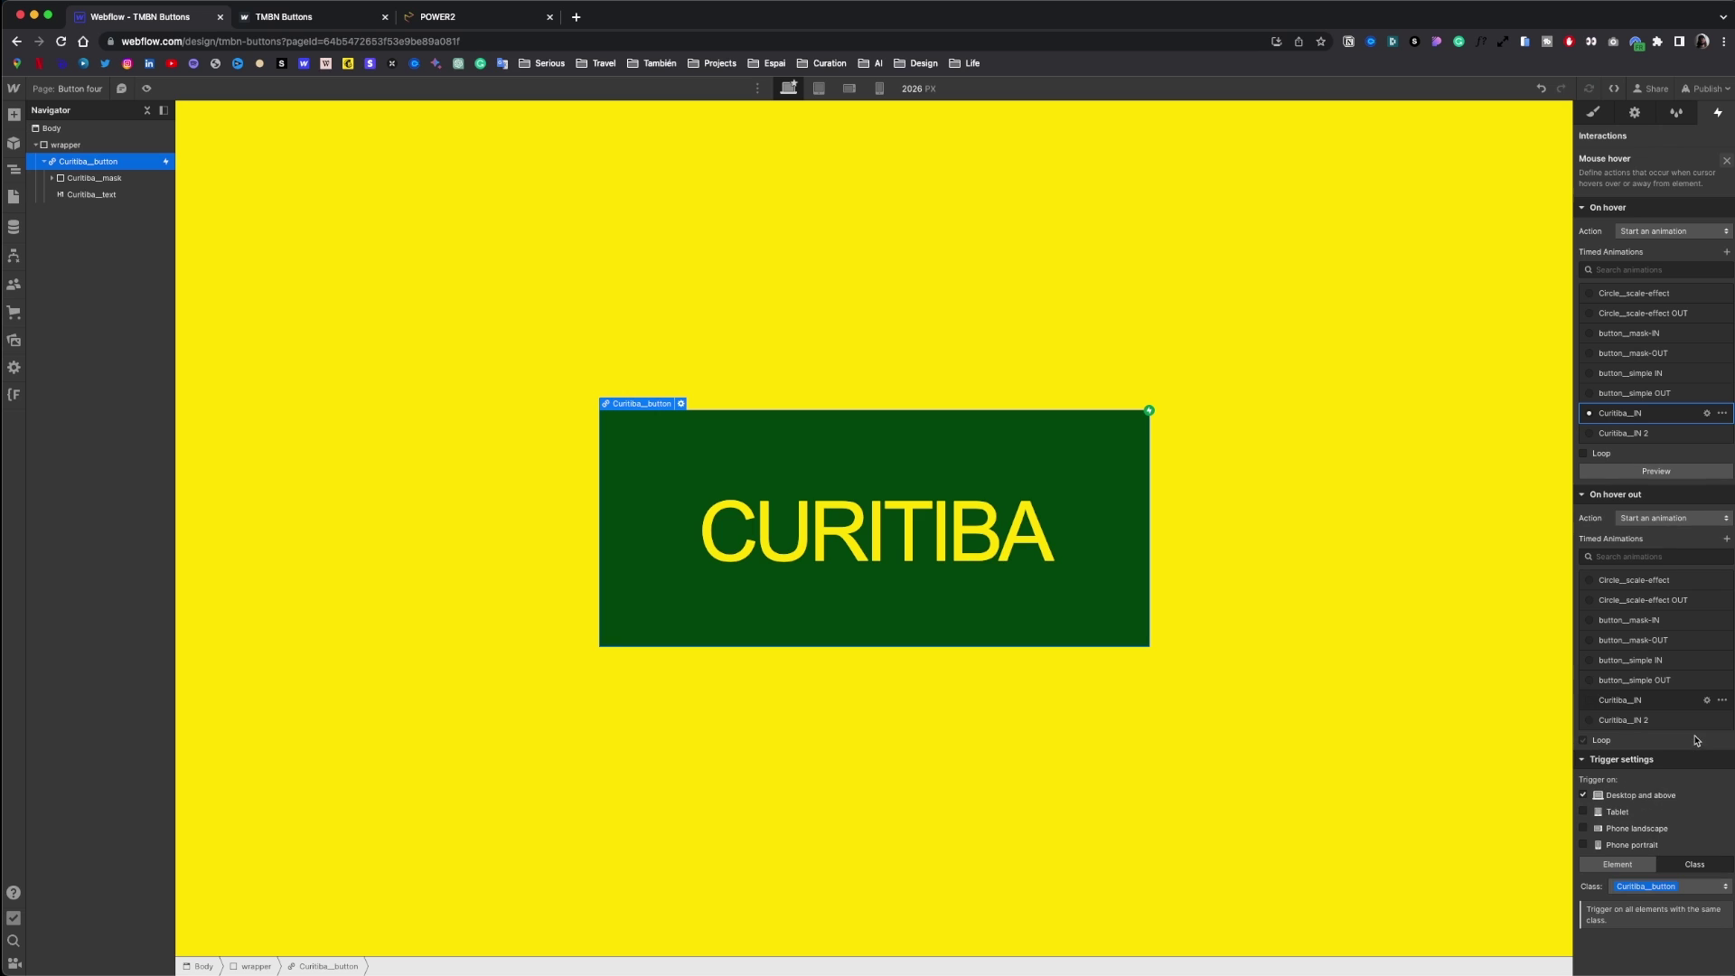
- Assign the duplicated animation to hover out and rename it Curitiba__OUT
left_click(1671, 723)
left_click(1707, 698)
left_click(1621, 137)
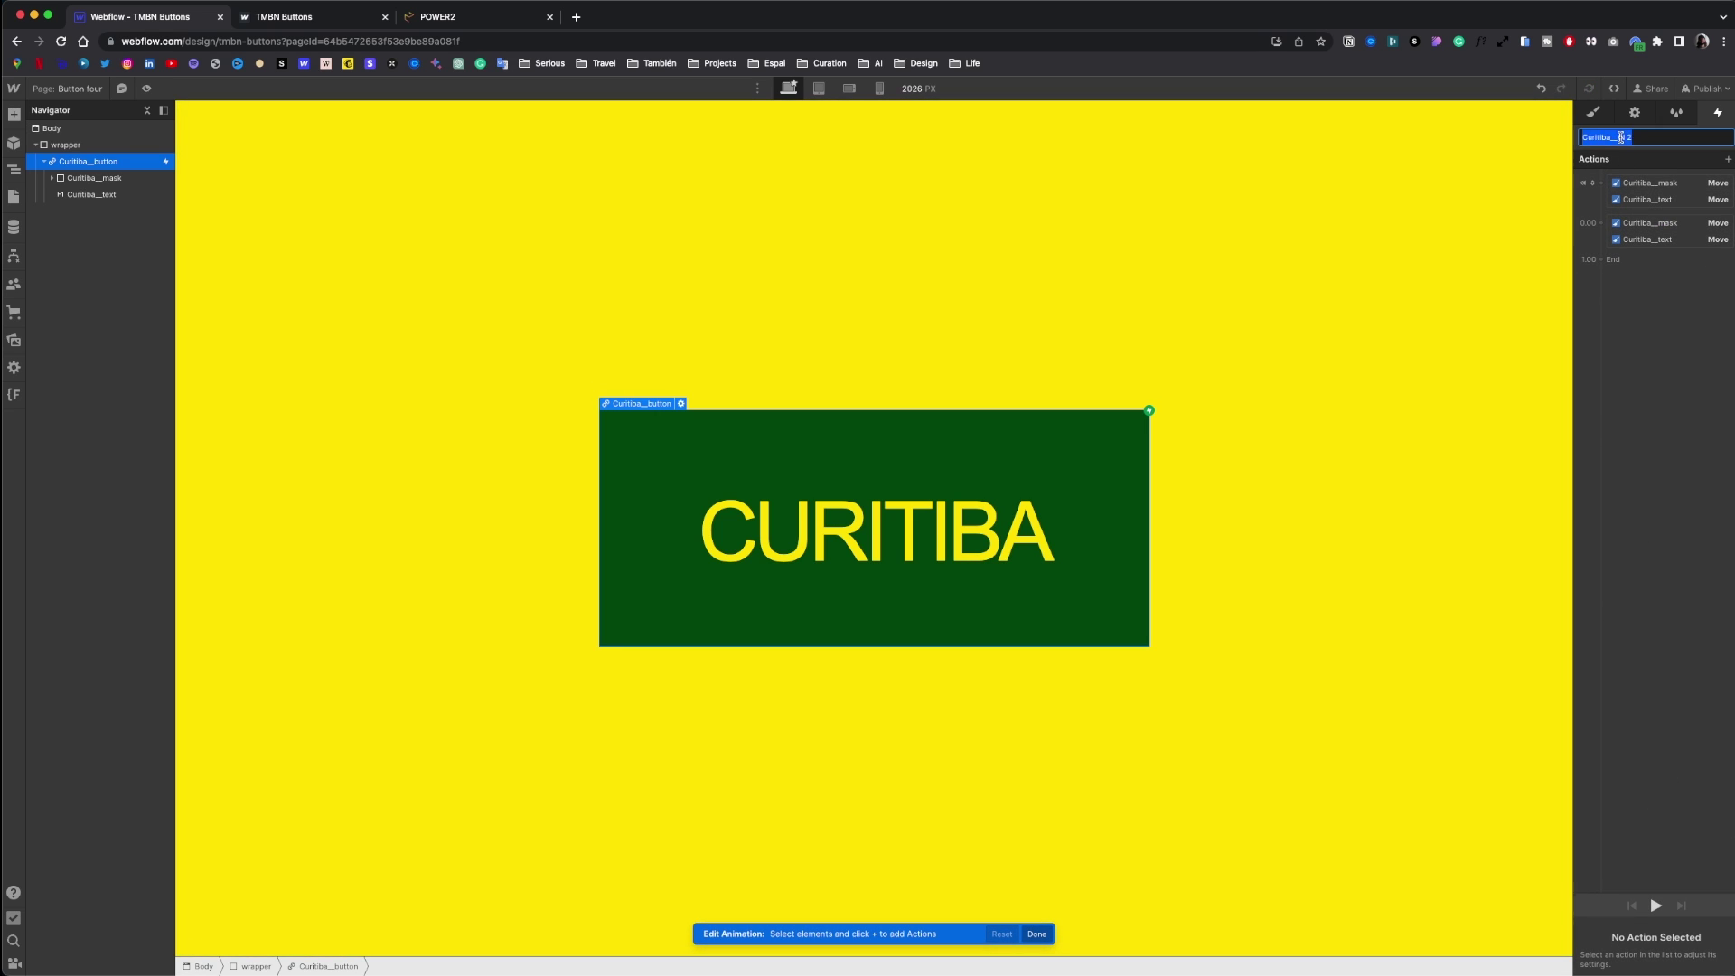
key("Right")
key("BackSpace")
key("BackSpace")
key("Return")
- Delete the timed mask and text moves from Curitiba__OUT, keeping only the two initial-state moves
left_click(1648, 225)
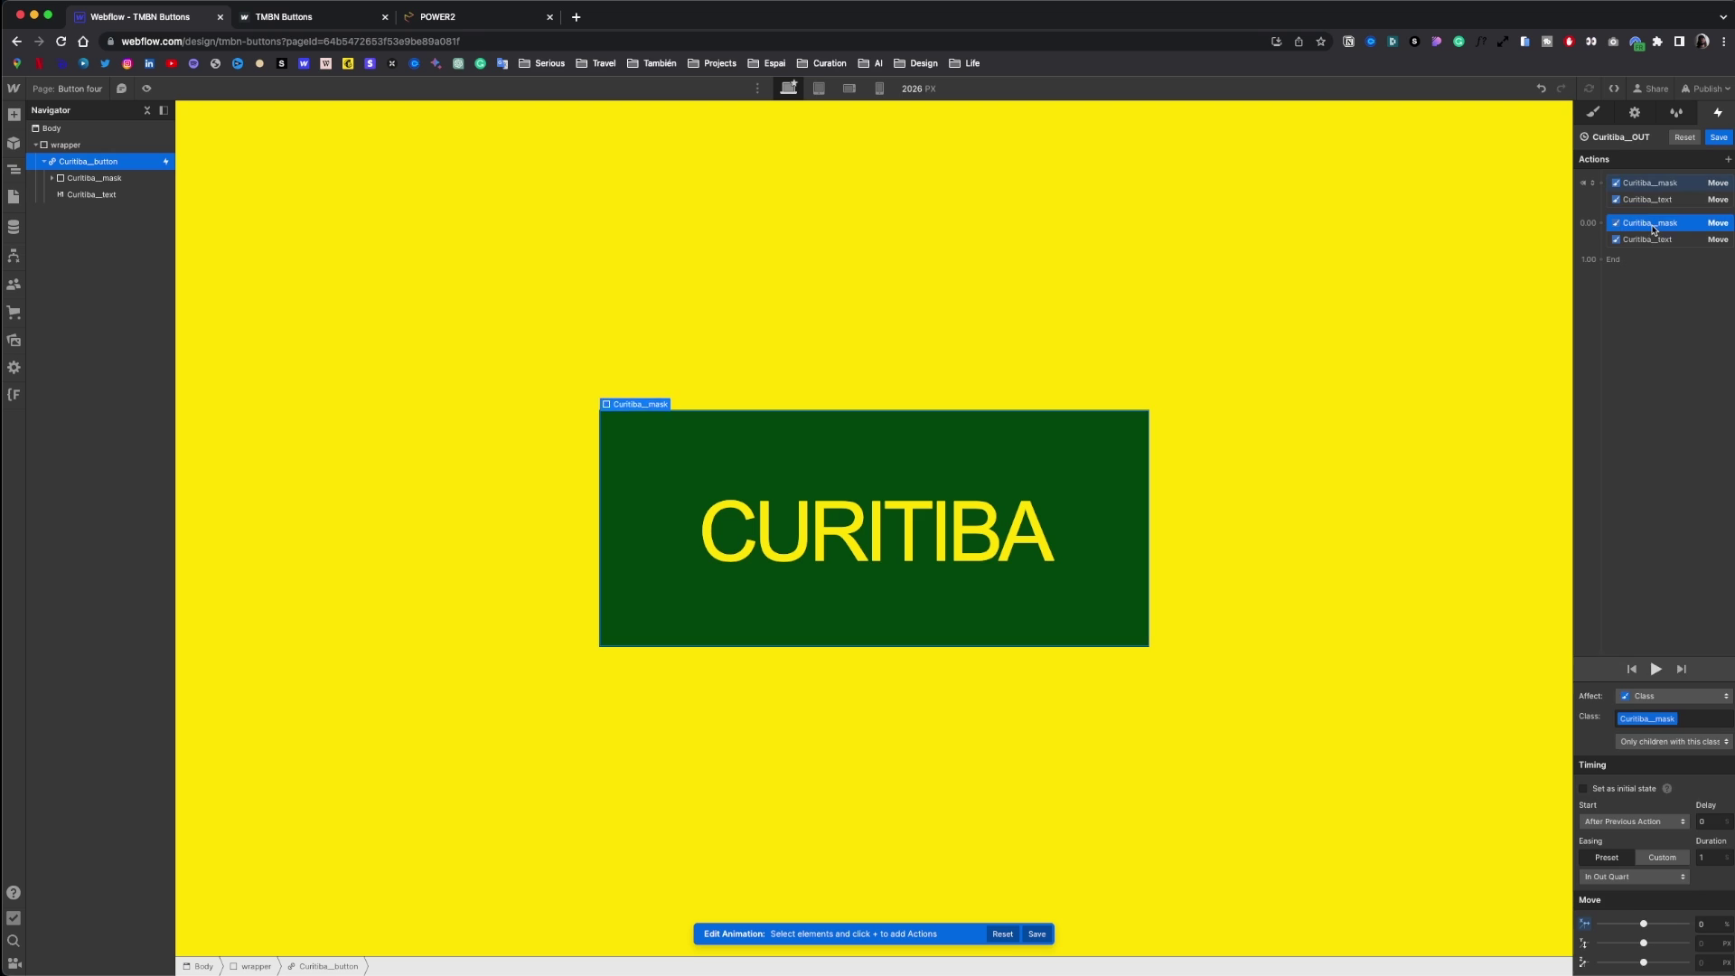
key("BackSpace")
key("BackSpace")
- Turn off the initial state for both Curitiba__OUT moves, give them 1 s duration and In Out Quart easing, and save
left_click_drag(1653, 231, 1654, 231)
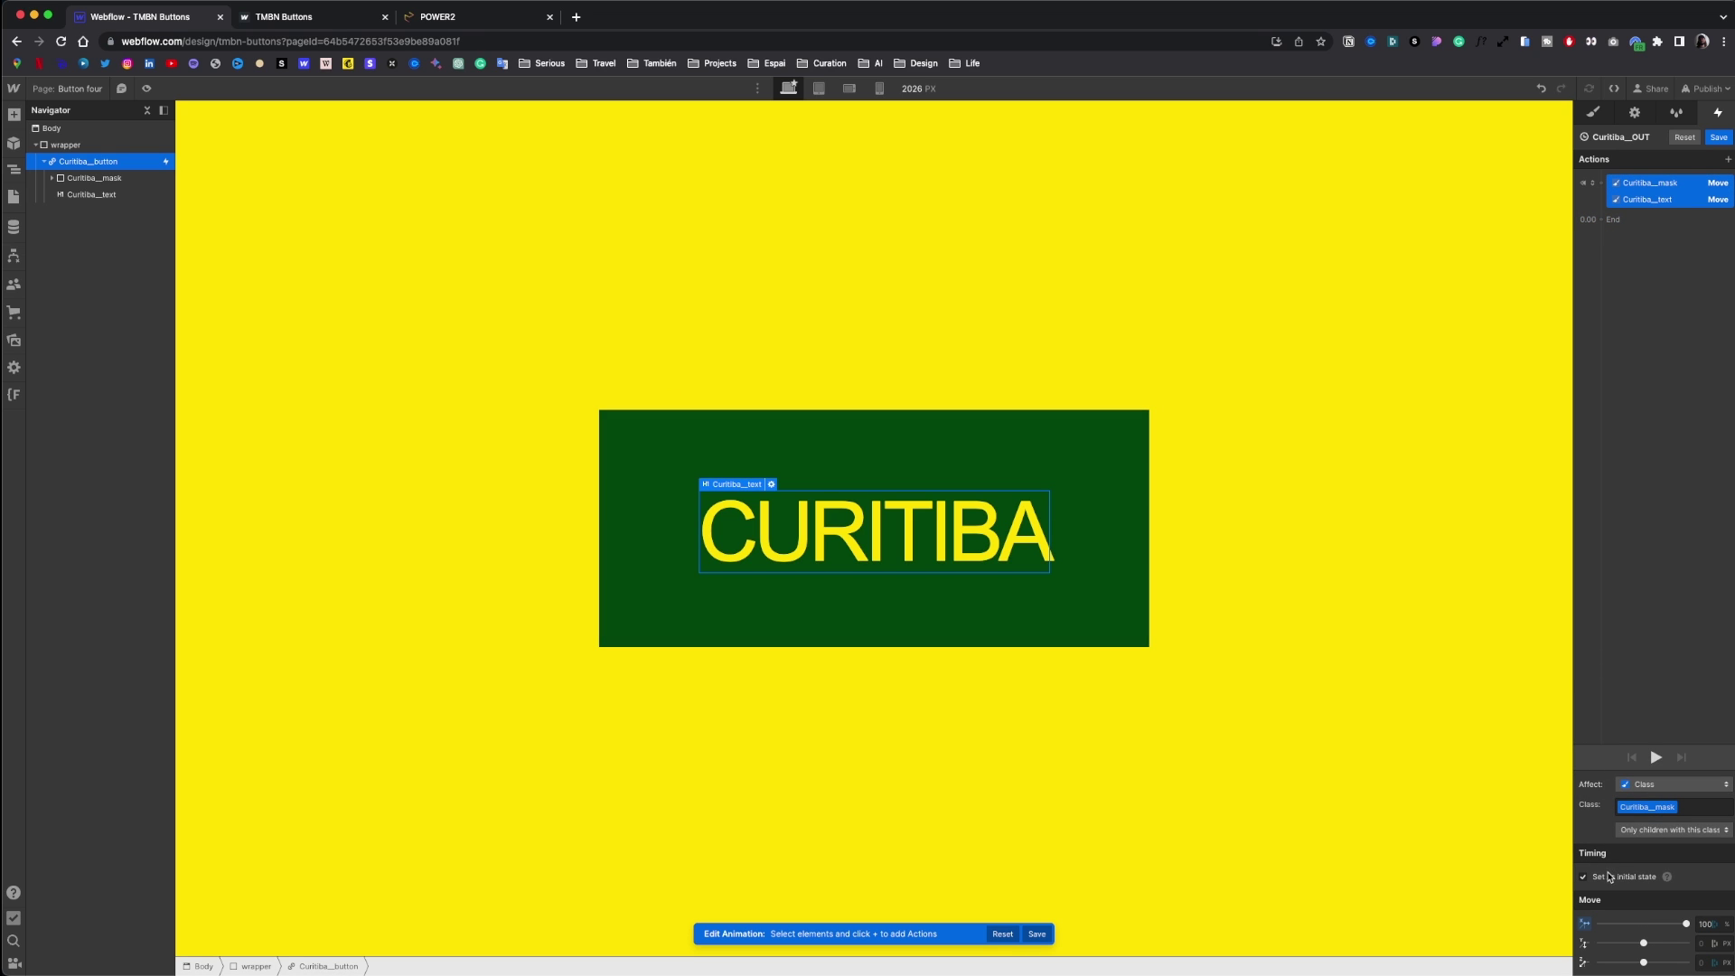
left_click(1608, 877)
left_click(1709, 855)
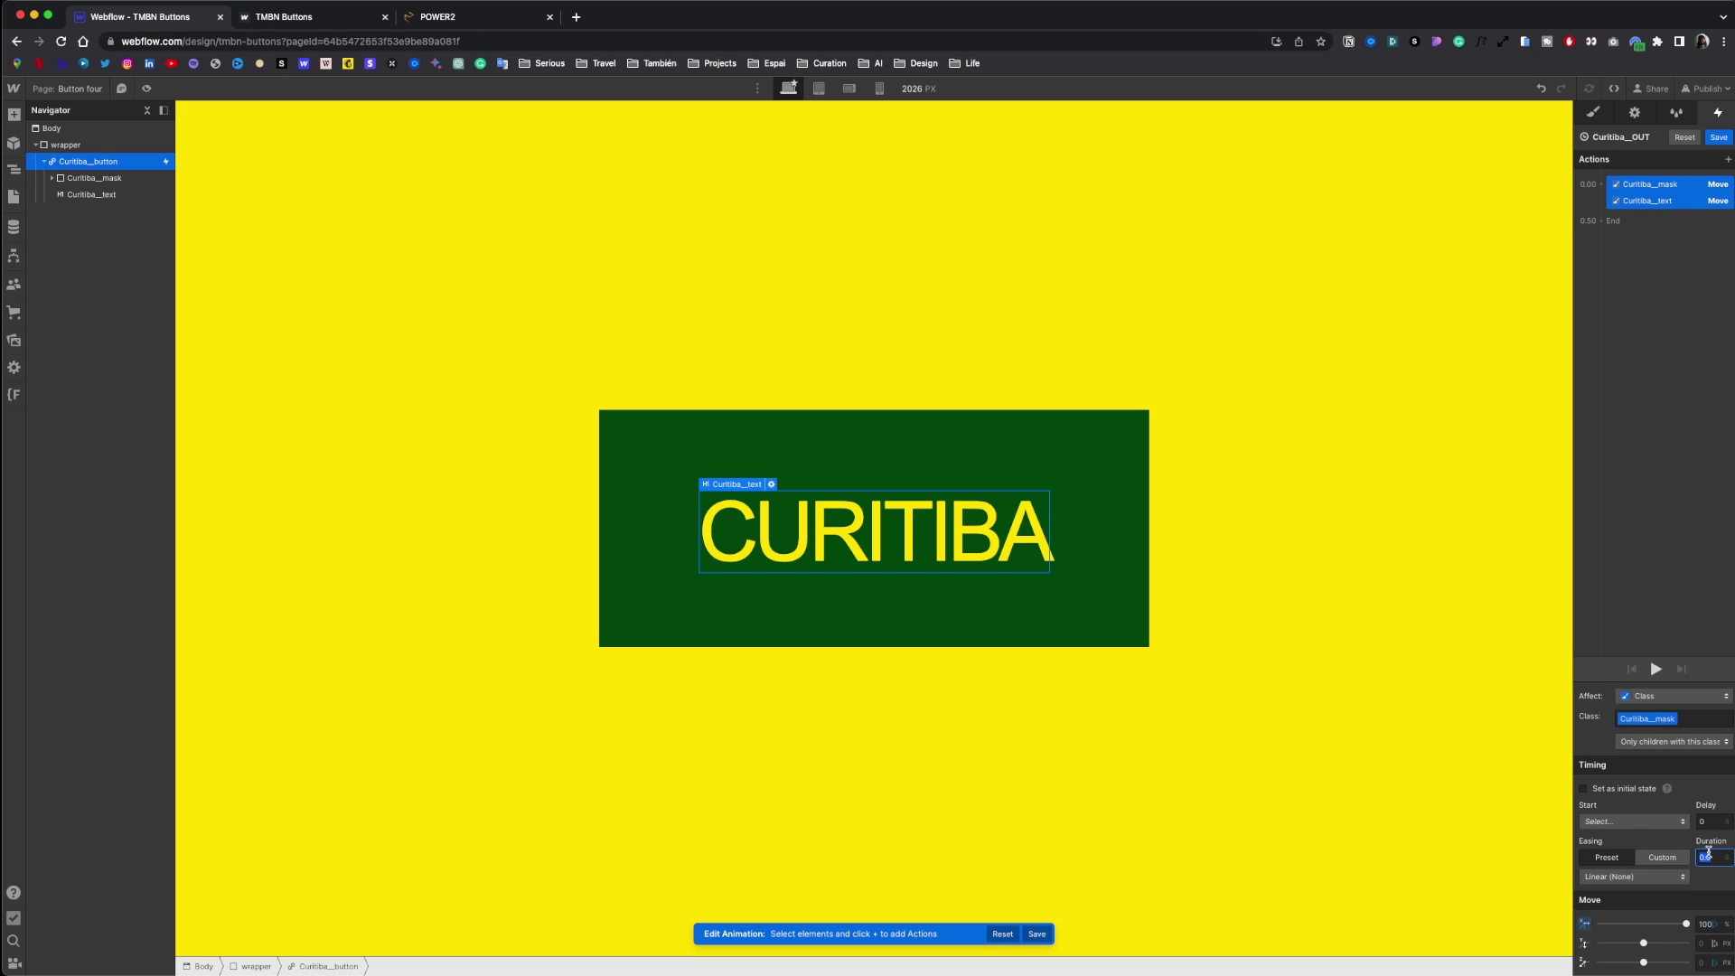
type("1")
left_click(1634, 877)
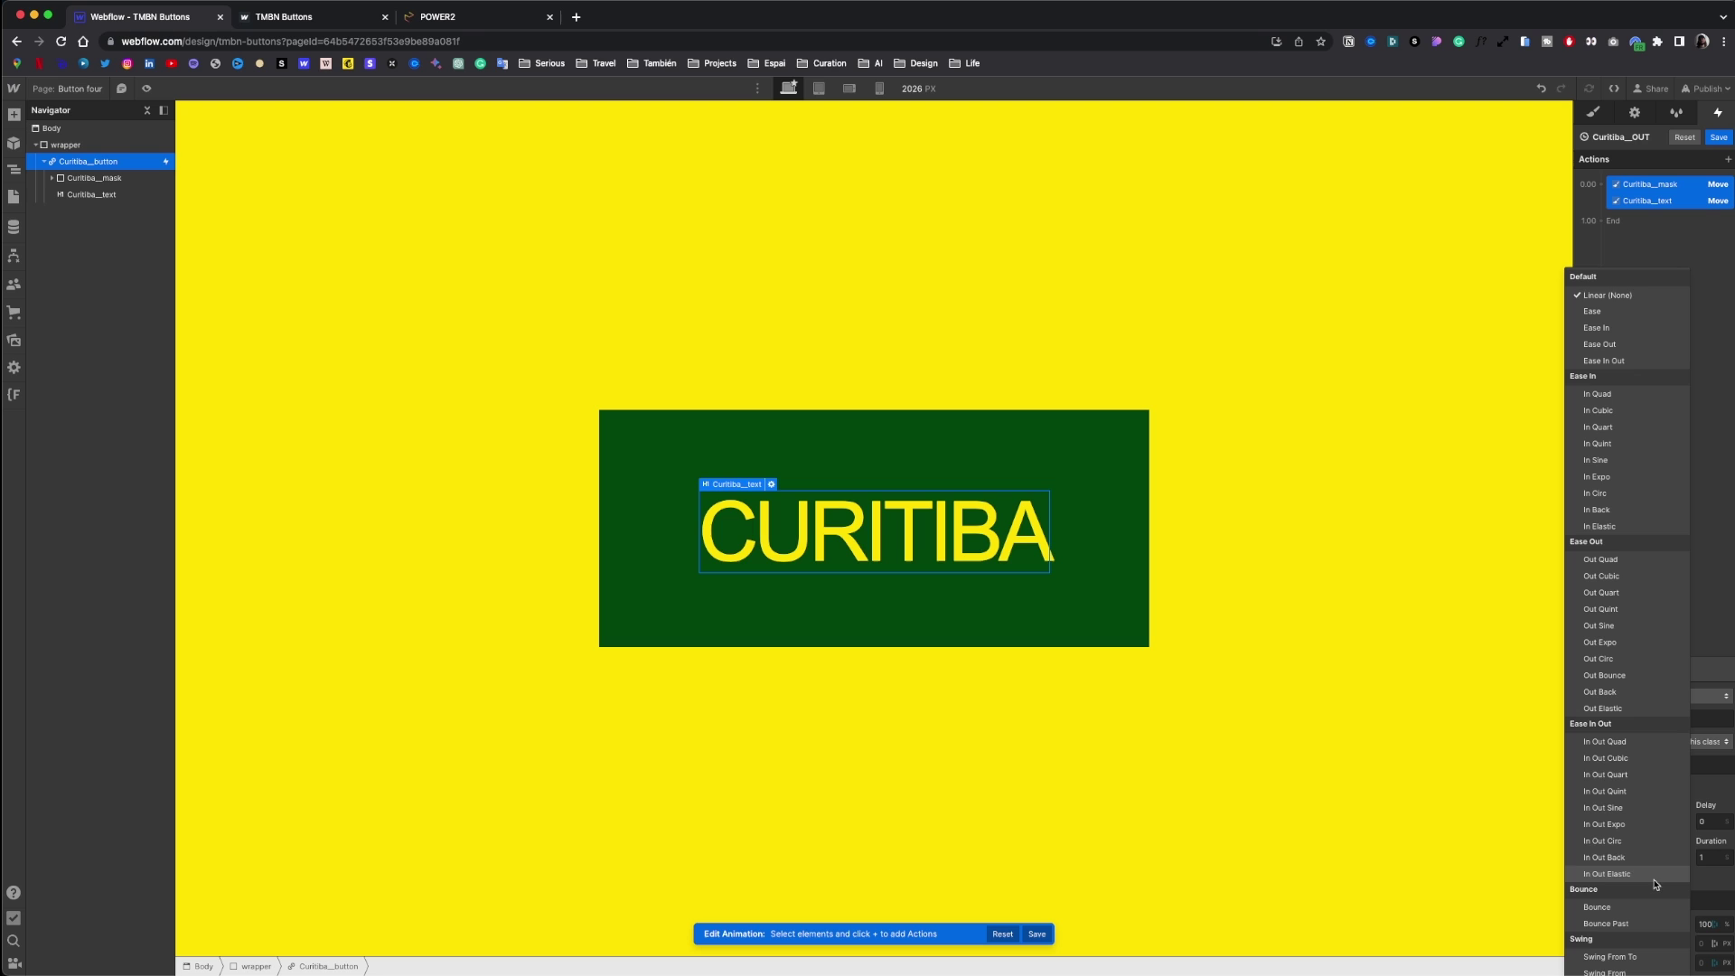
left_click(1618, 779)
left_click(1720, 139)
- Preview the page and test the hover animation on the Curitiba button
key("shift+p")
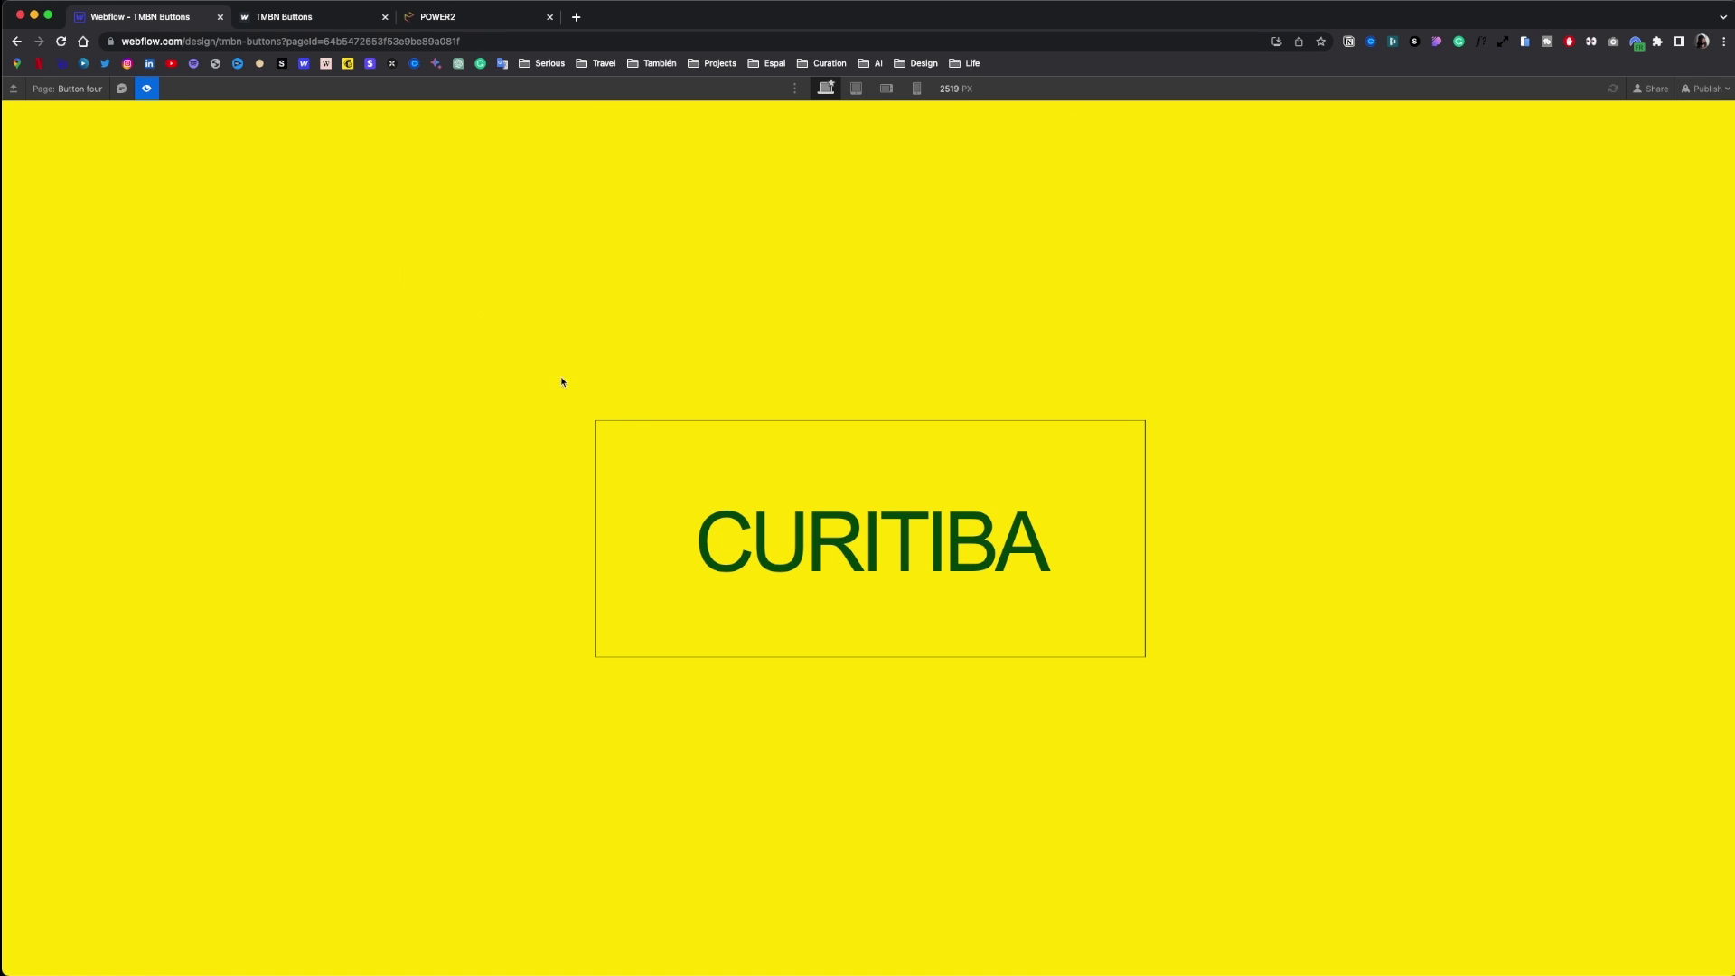
mouse_move(670, 458)
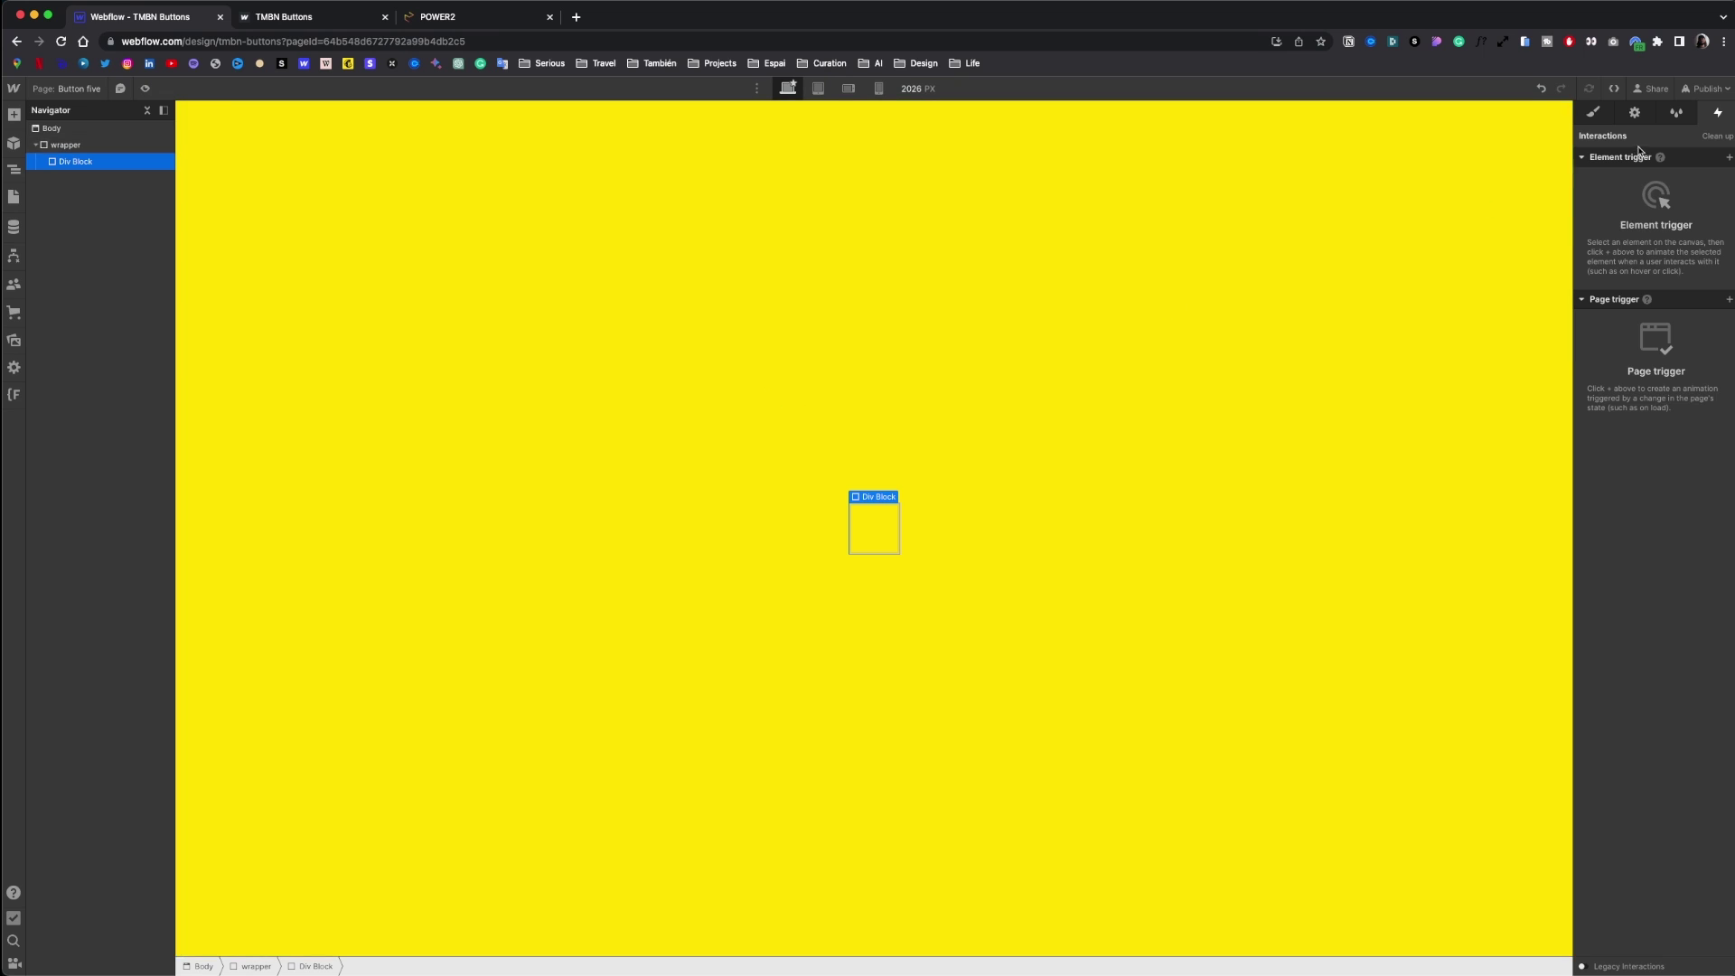
- Give the div block inside the wrapper on the Button five page the class circle__button
key("super+Return")
type("circle_button")
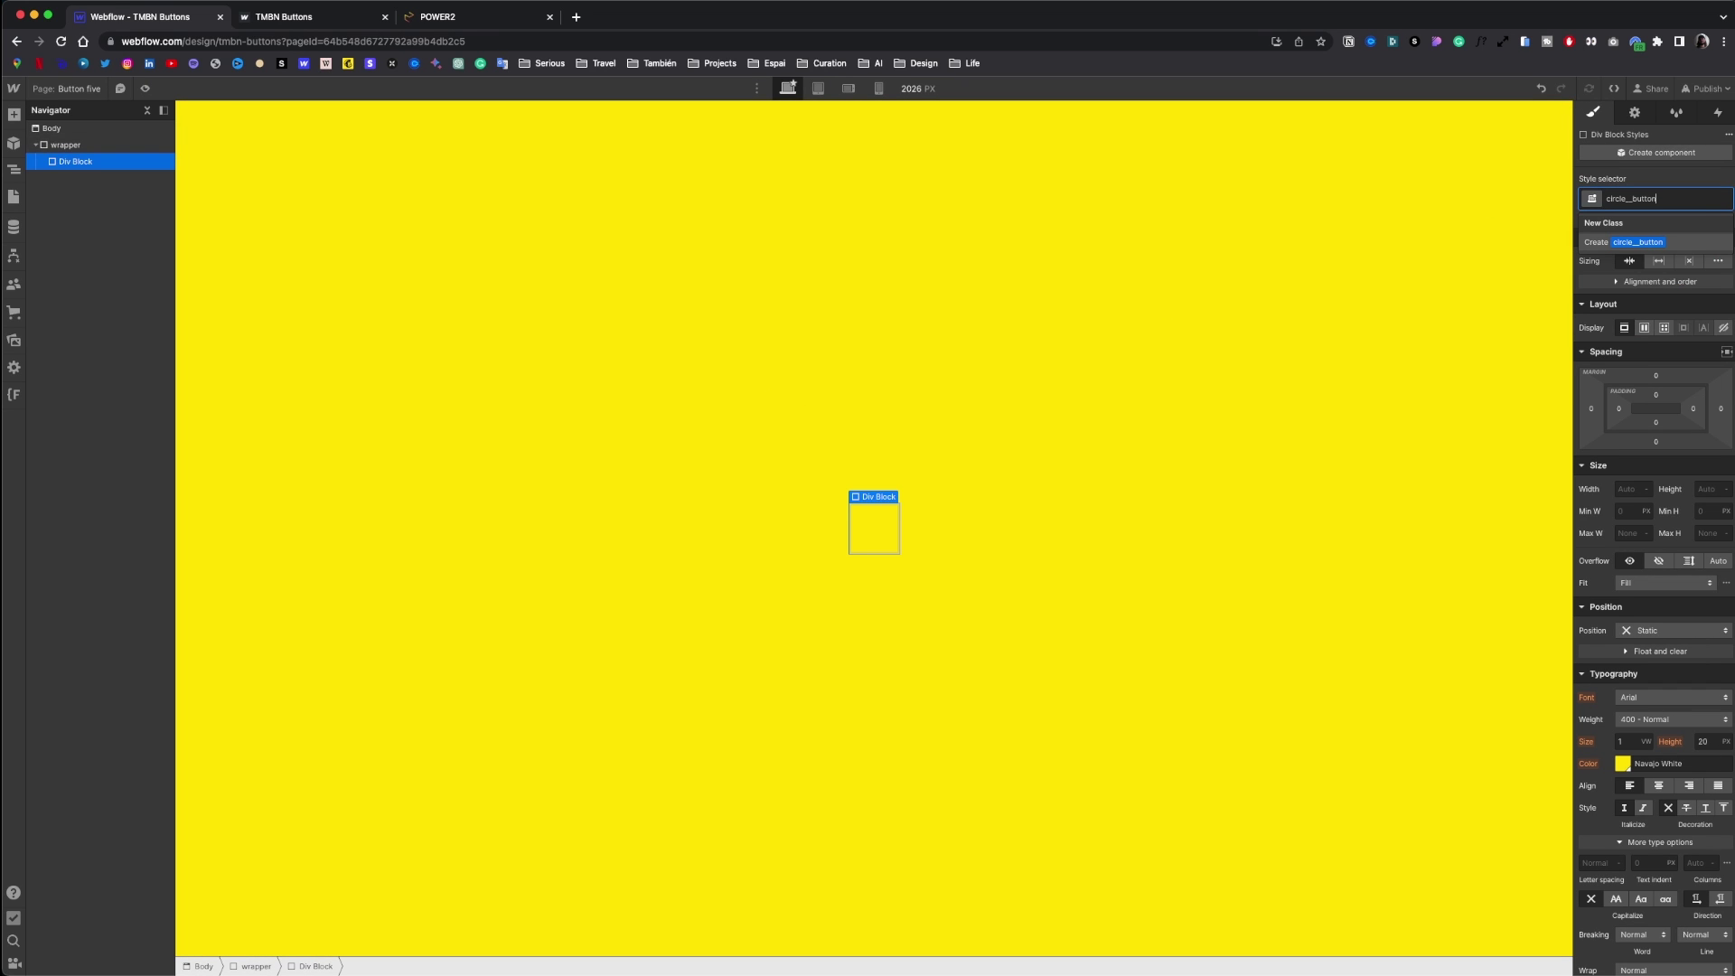
key("Return")
- Set the circle__button div's width and height to 38rem each
left_click(1628, 489)
type("3rem")
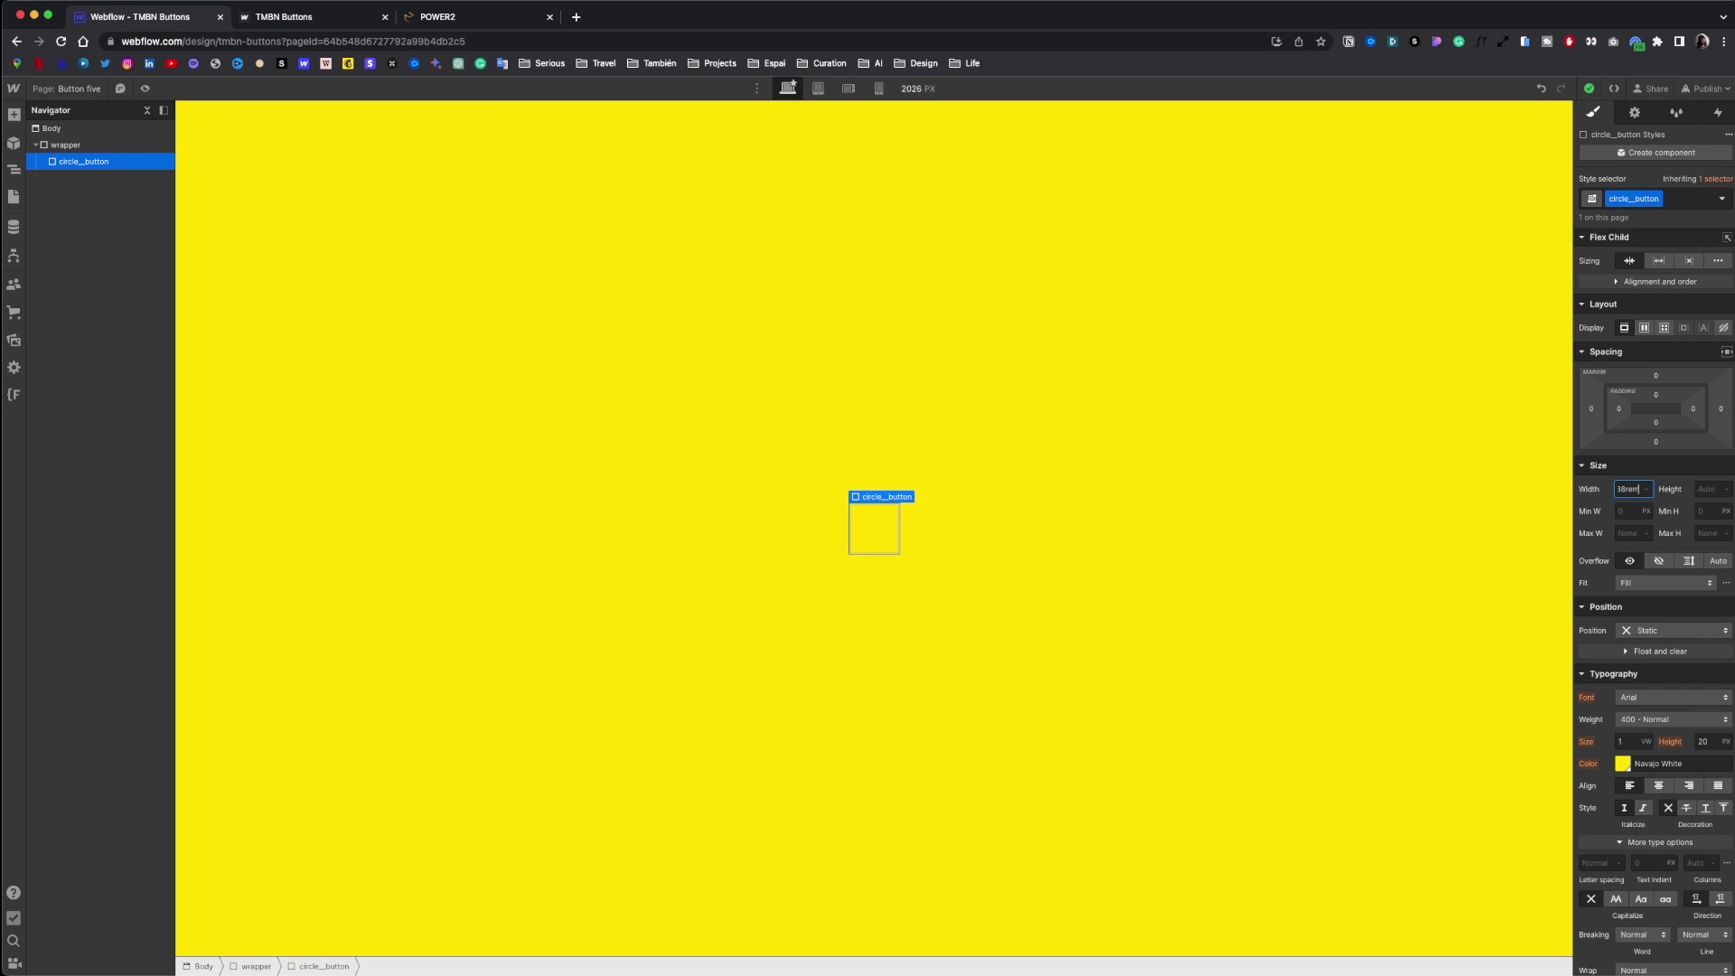
key("Return")
left_click(1704, 493)
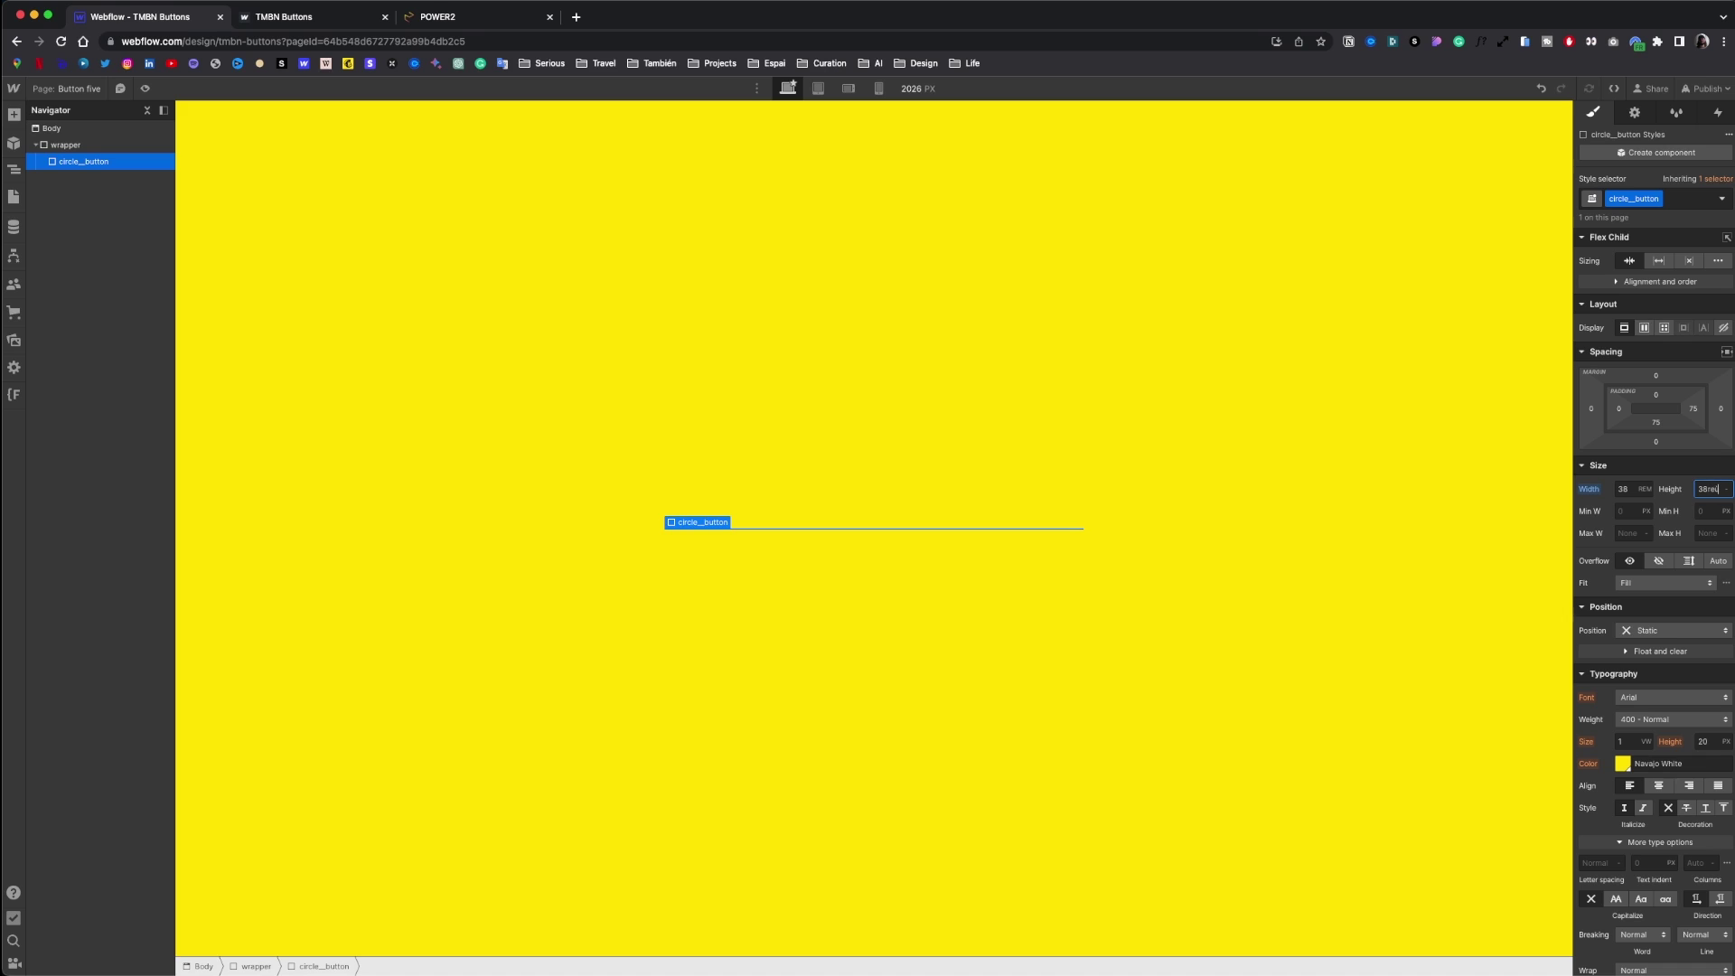
type("38rem")
key("Return")
- Give circle__button a solid 1 px border in the dark green Black swatch and a 50% corner radius
scroll(1677, 656, "down", 10)
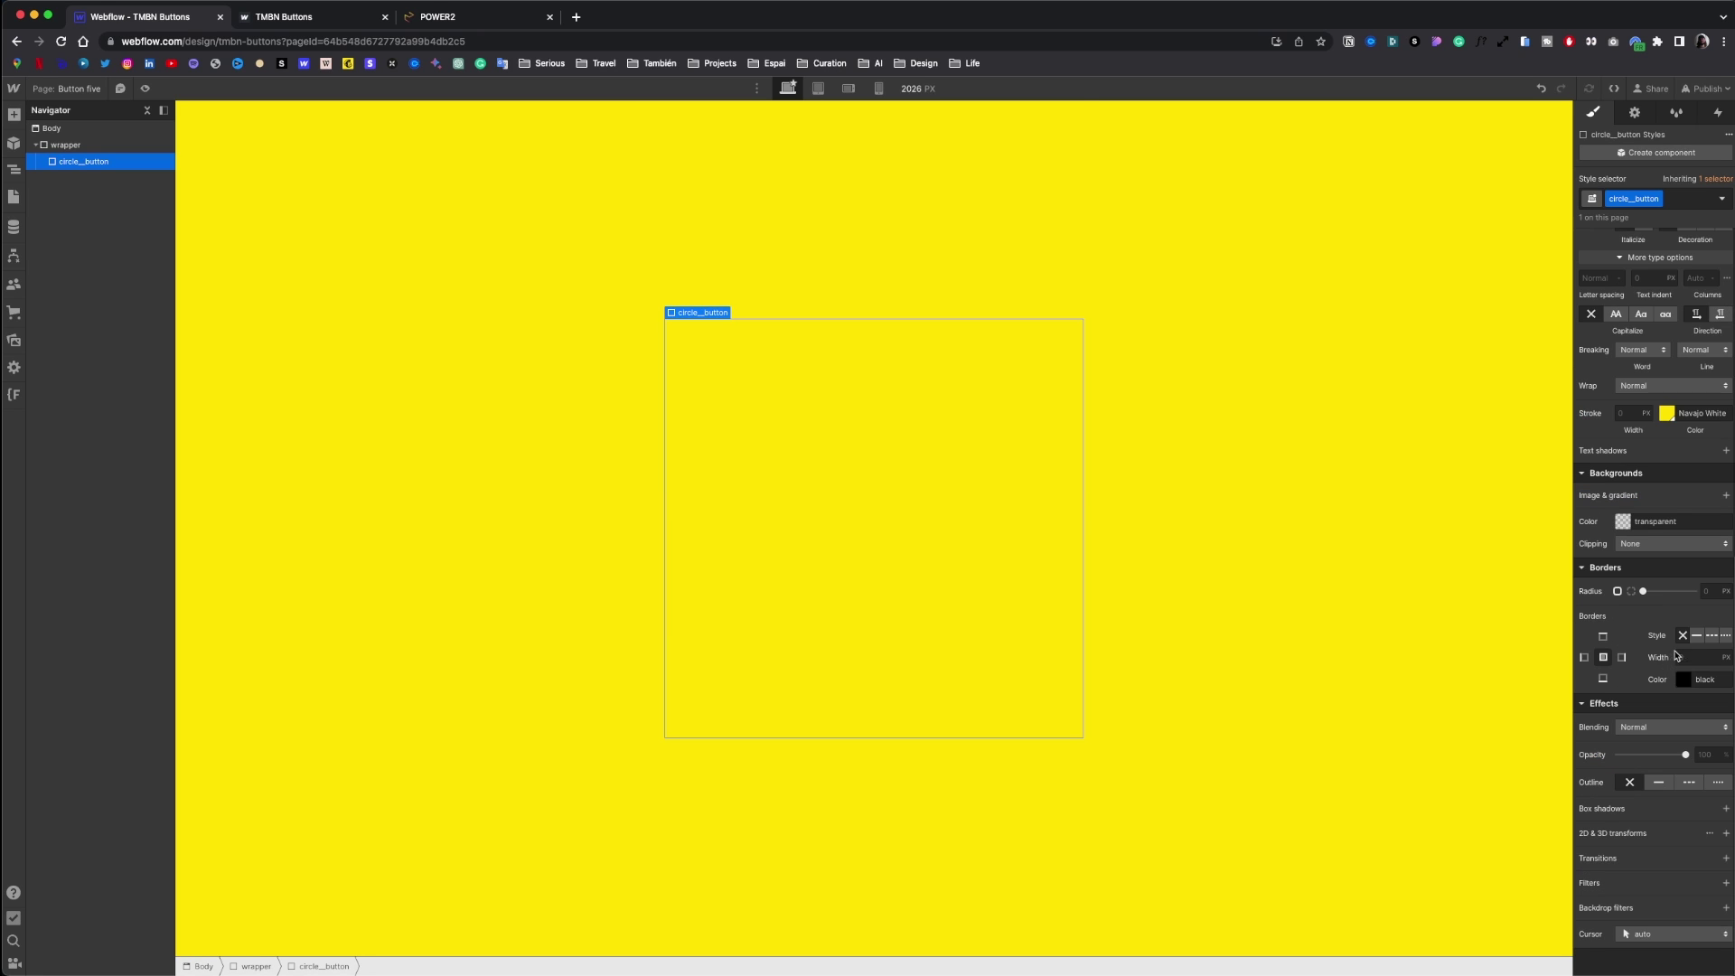
left_click(1697, 637)
left_click(1682, 680)
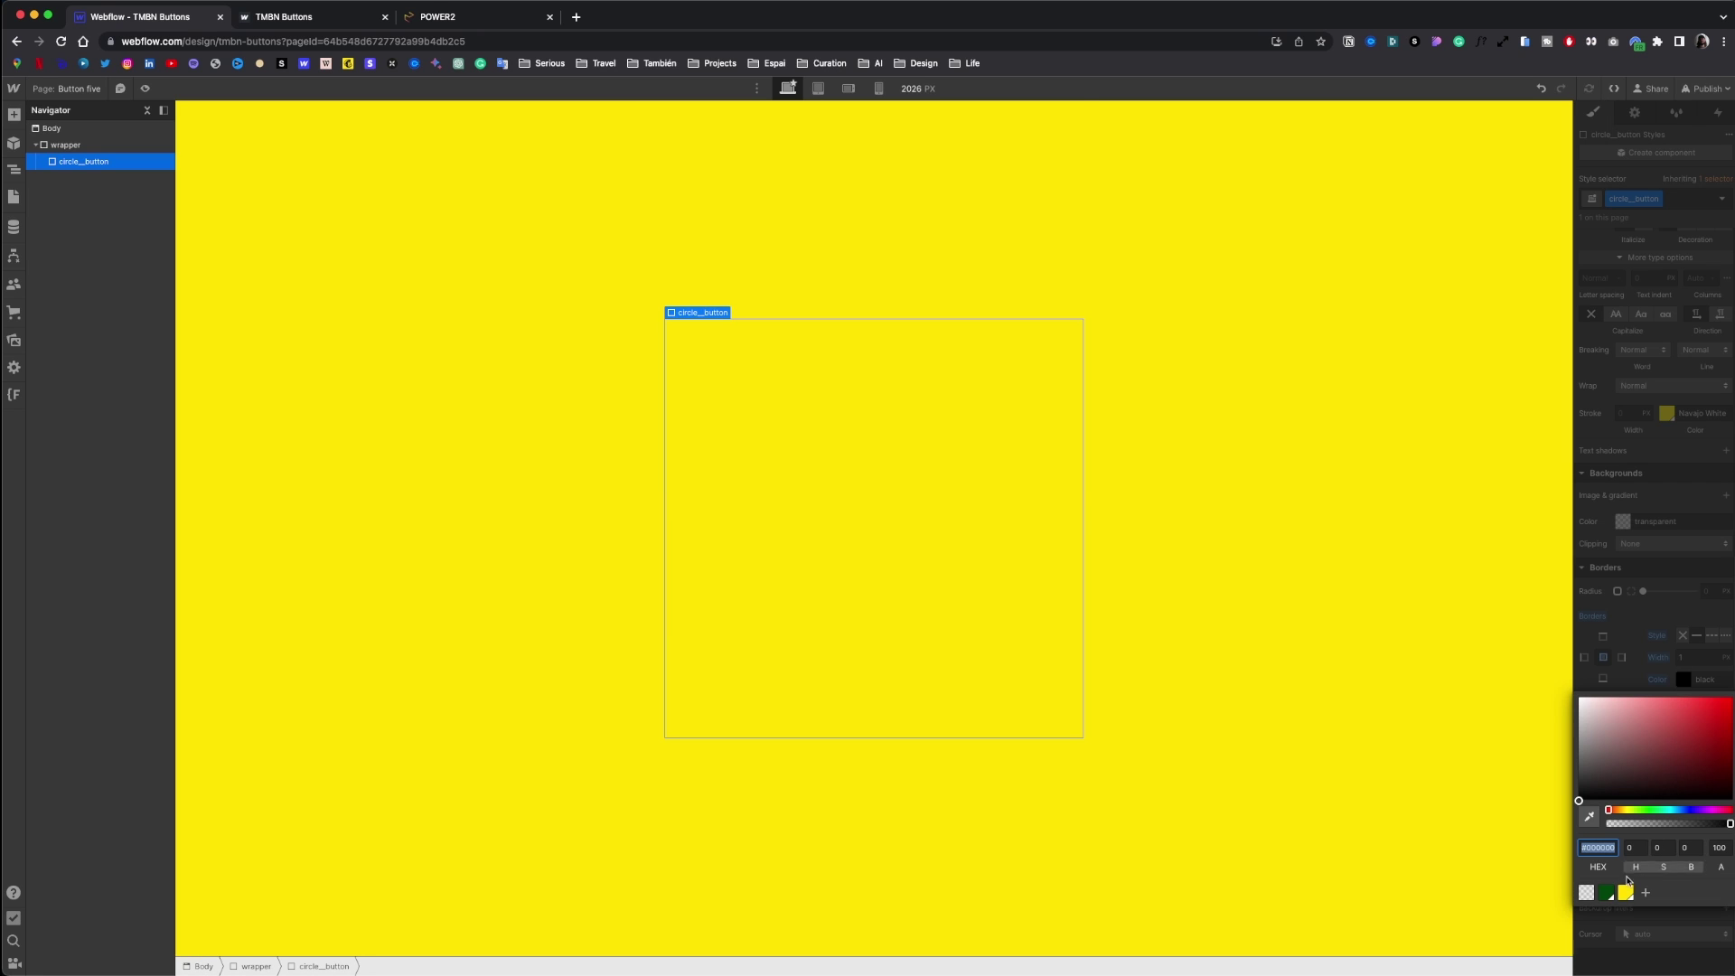
left_click(1608, 892)
left_click(1712, 592)
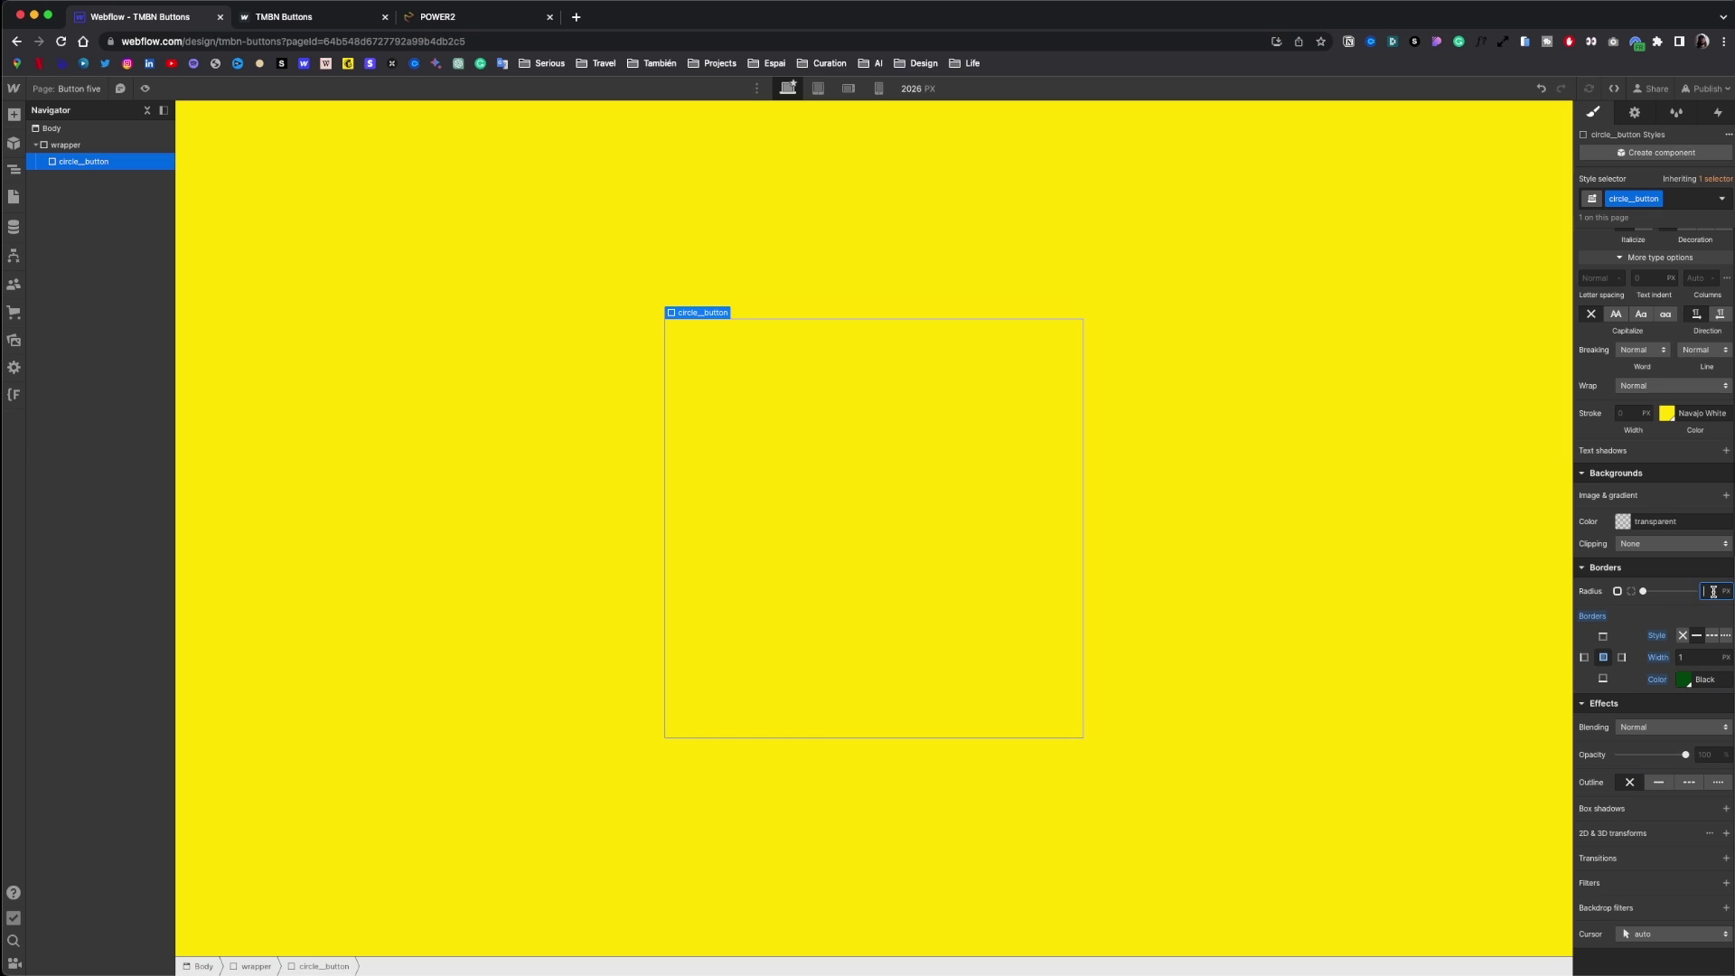
key("Return")
- Make circle__button a centred horizontal flex container with Relative position and the dark green Black swatch as its background
scroll(1653, 407, "up", 10)
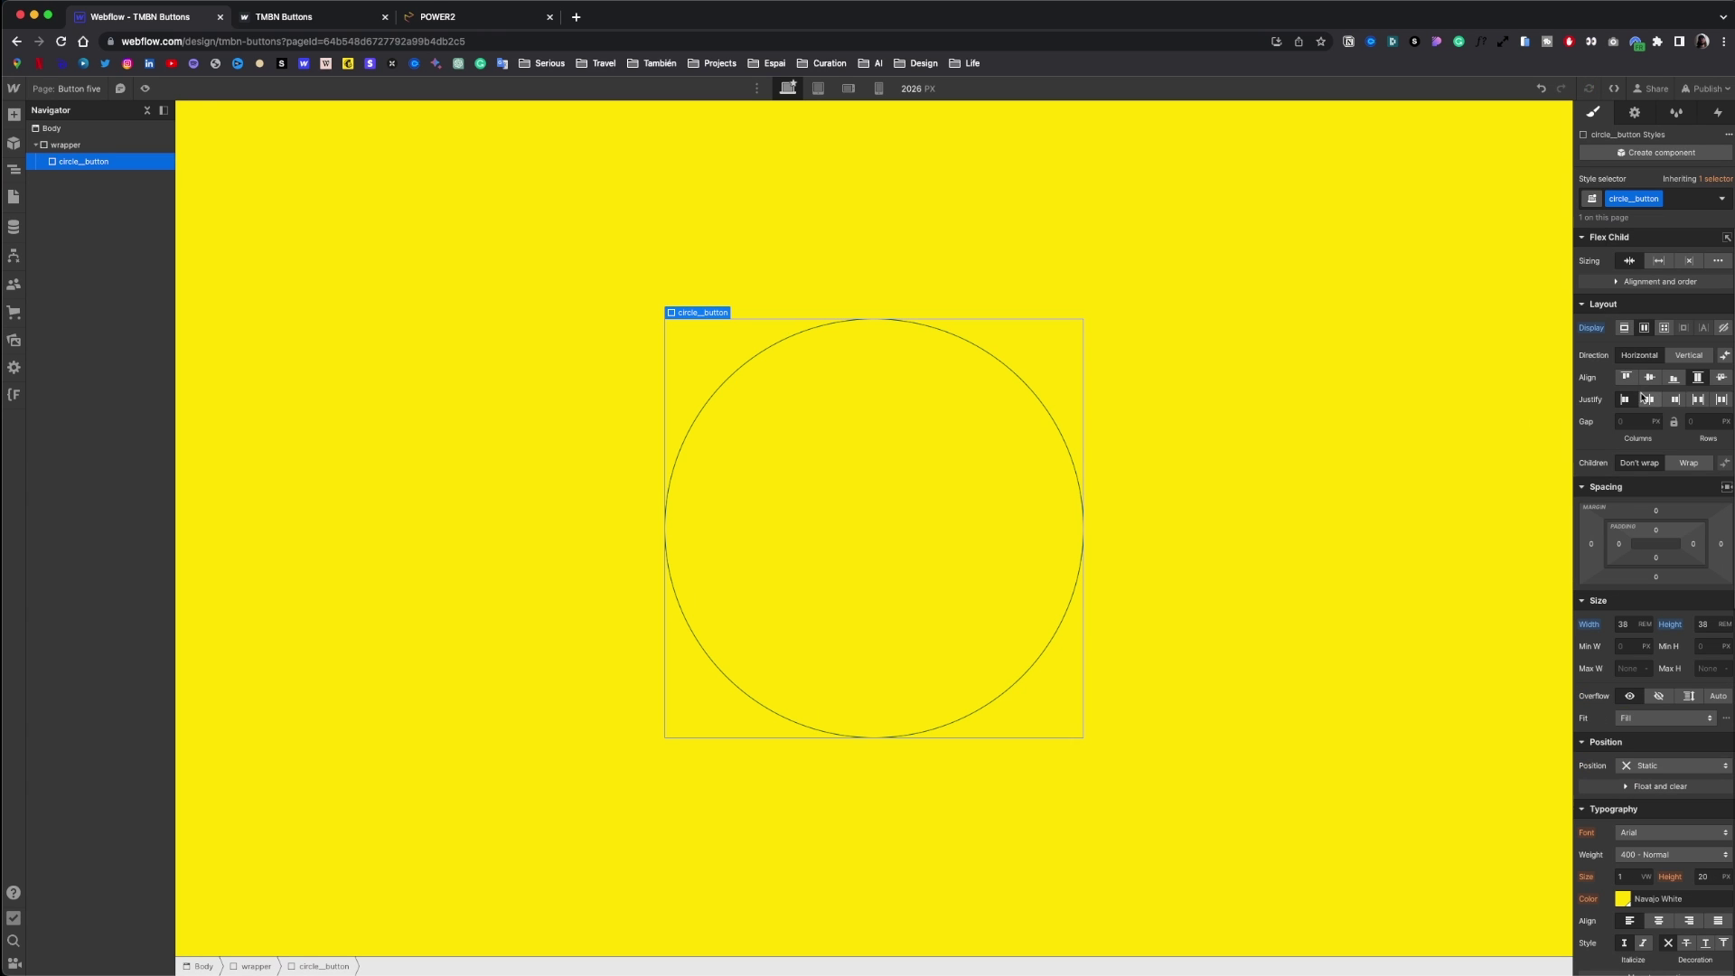
left_click(1677, 811)
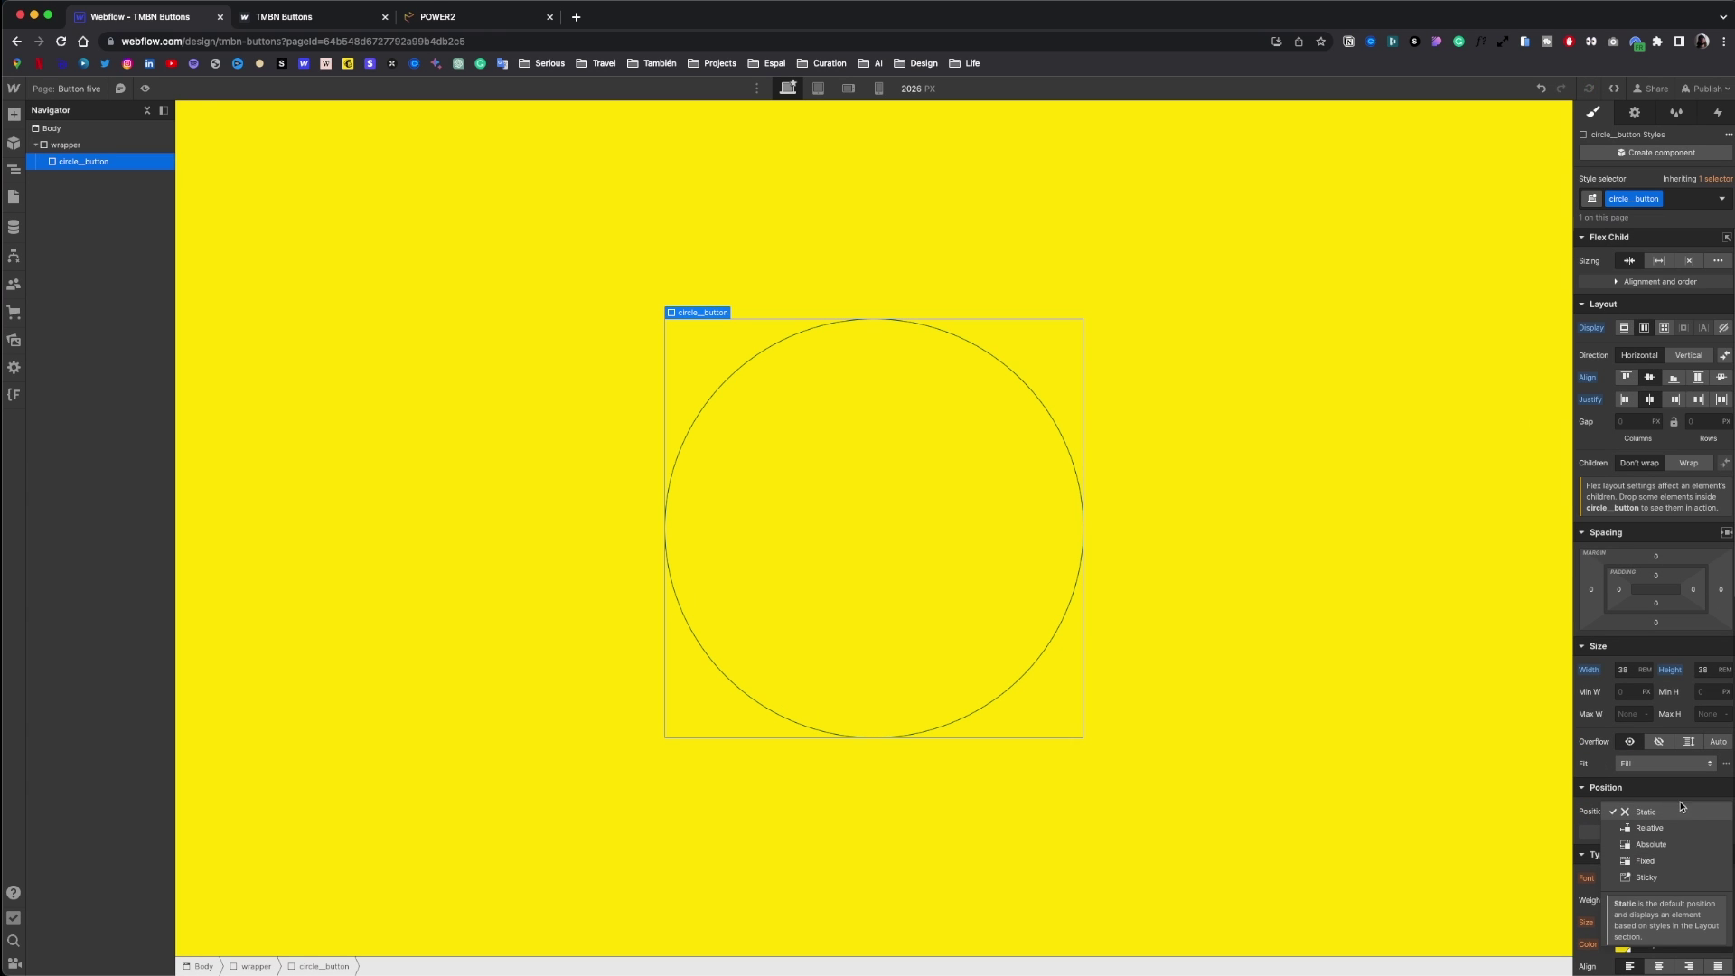
left_click(1668, 829)
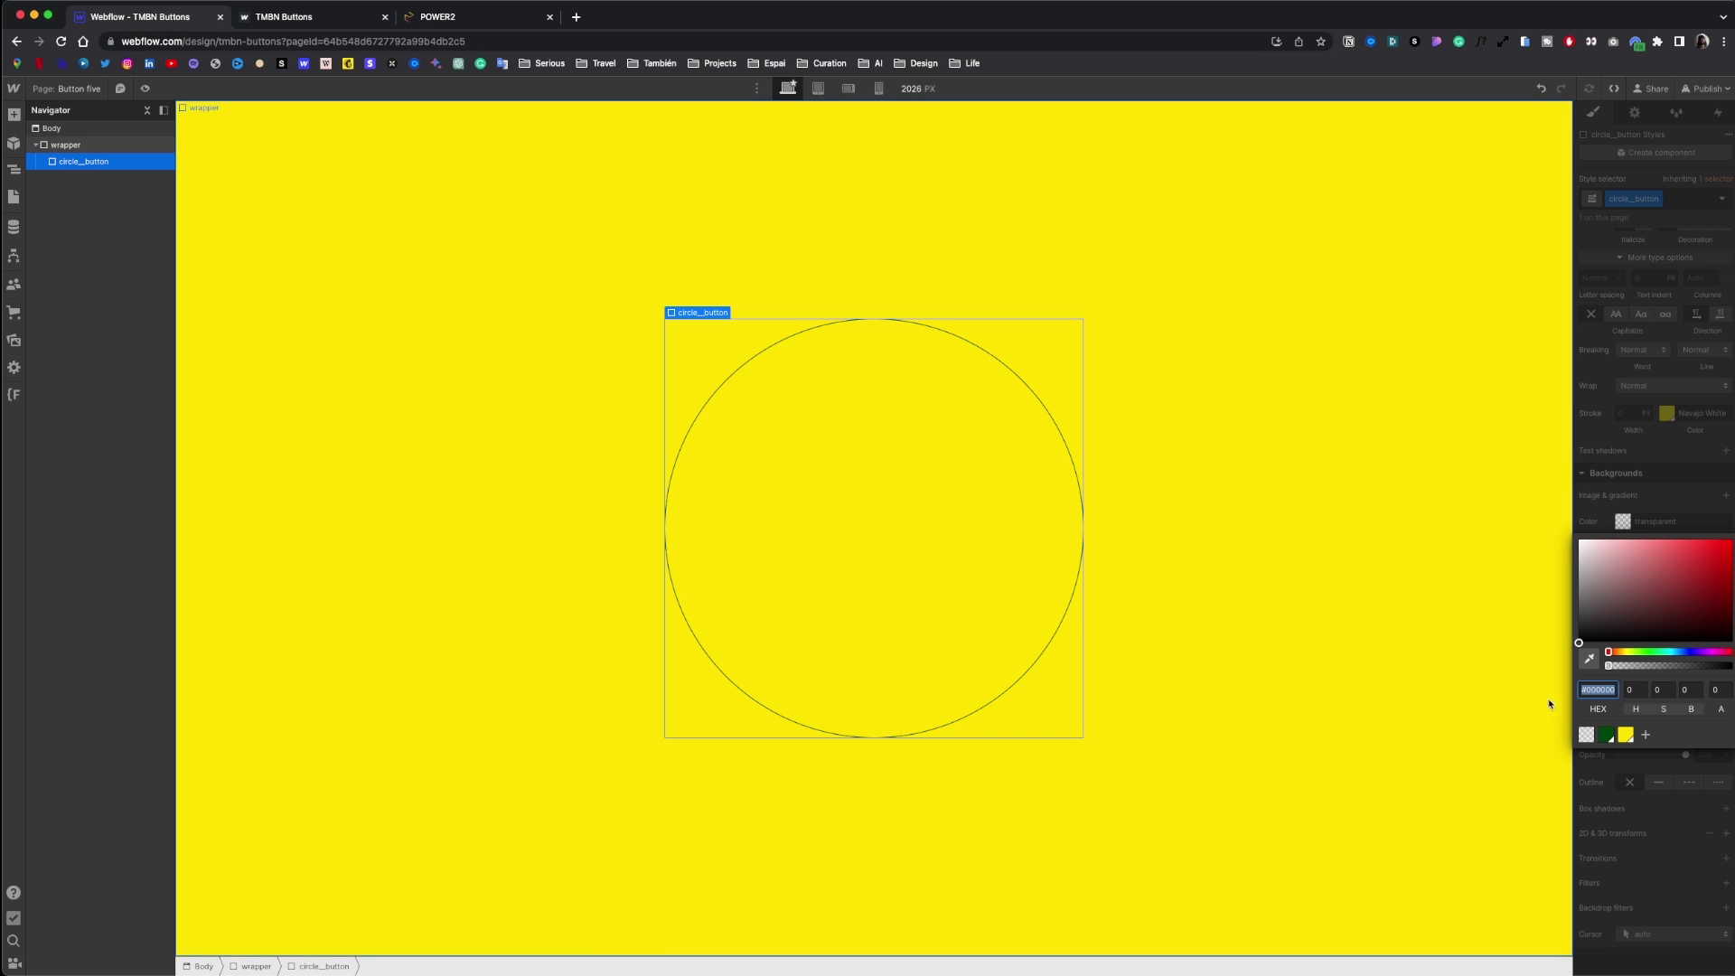
left_click(1606, 734)
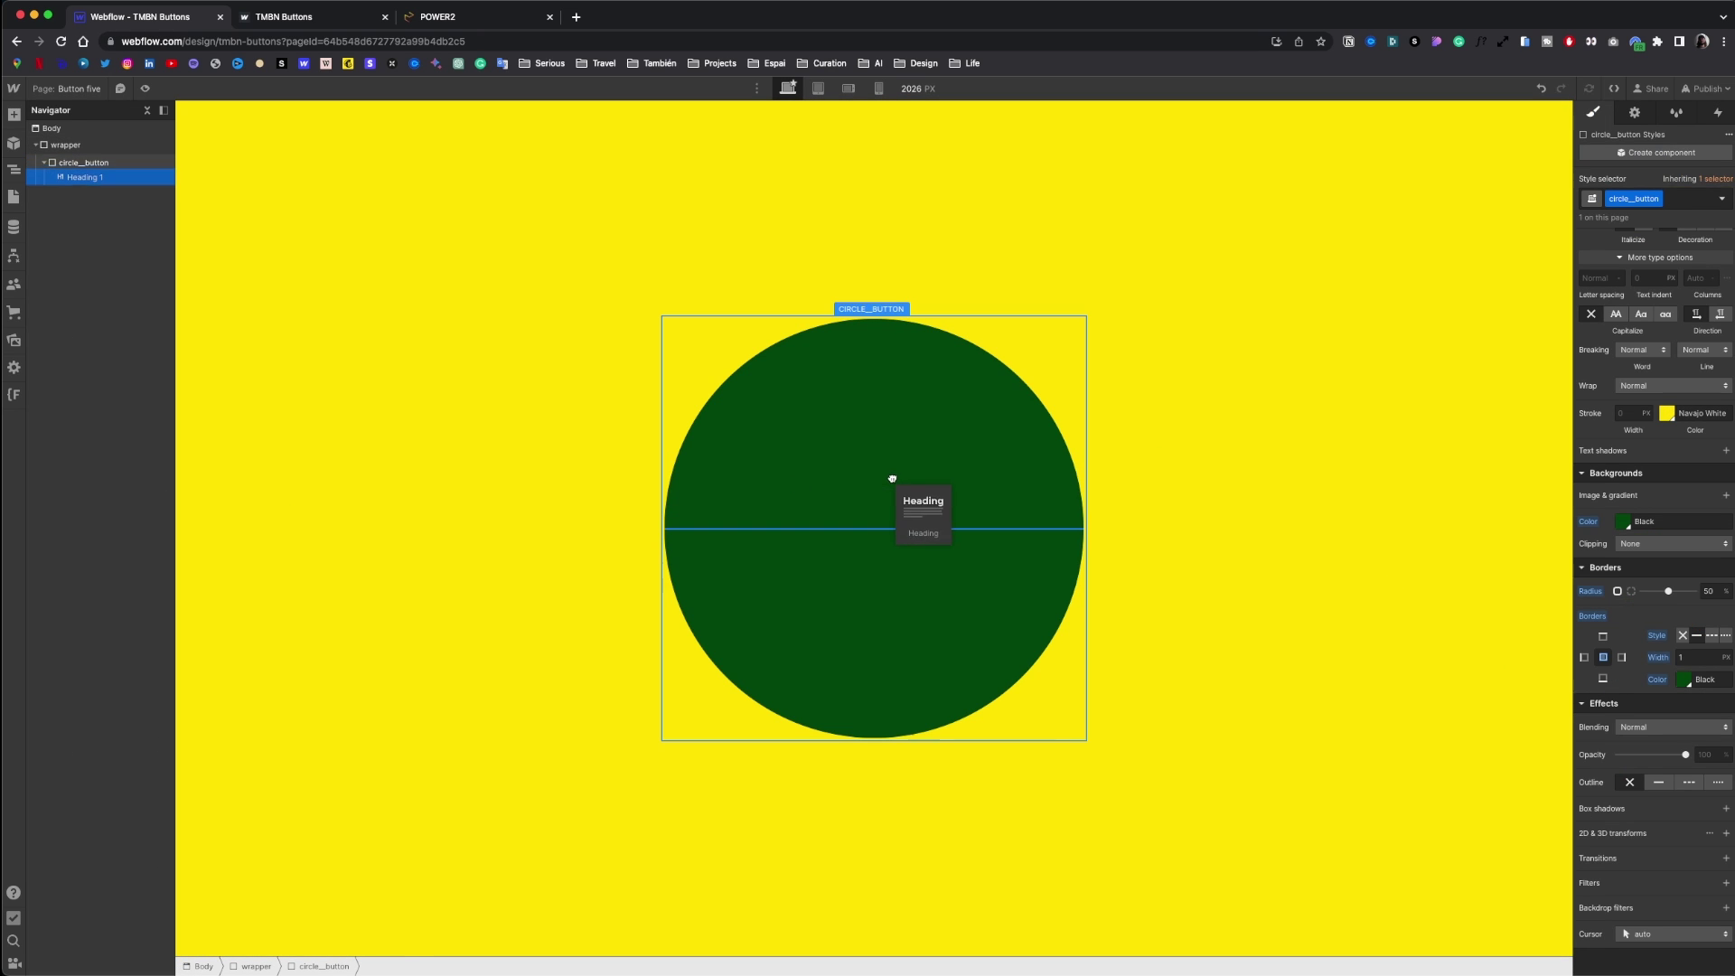
- Add an H1 heading reading MACEIÓ inside circle__button and give it the class Maceio__text
left_click_drag(892, 480, 902, 472)
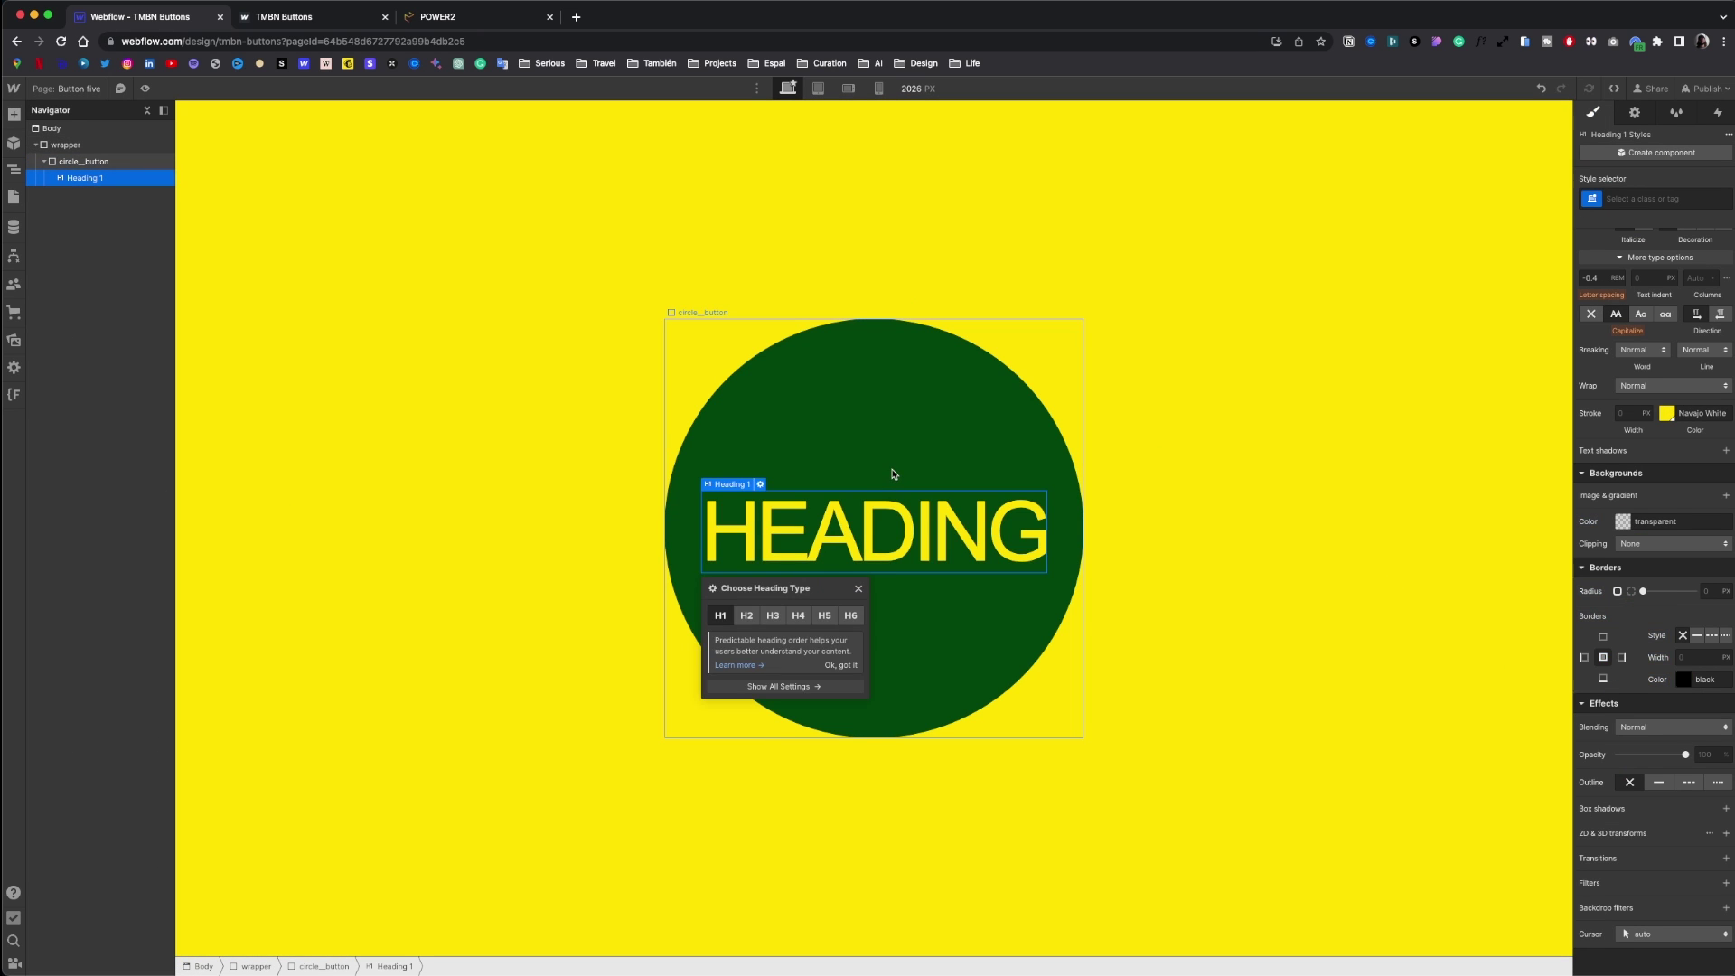
type("MACEIÓMaceio_t")
key("Return")
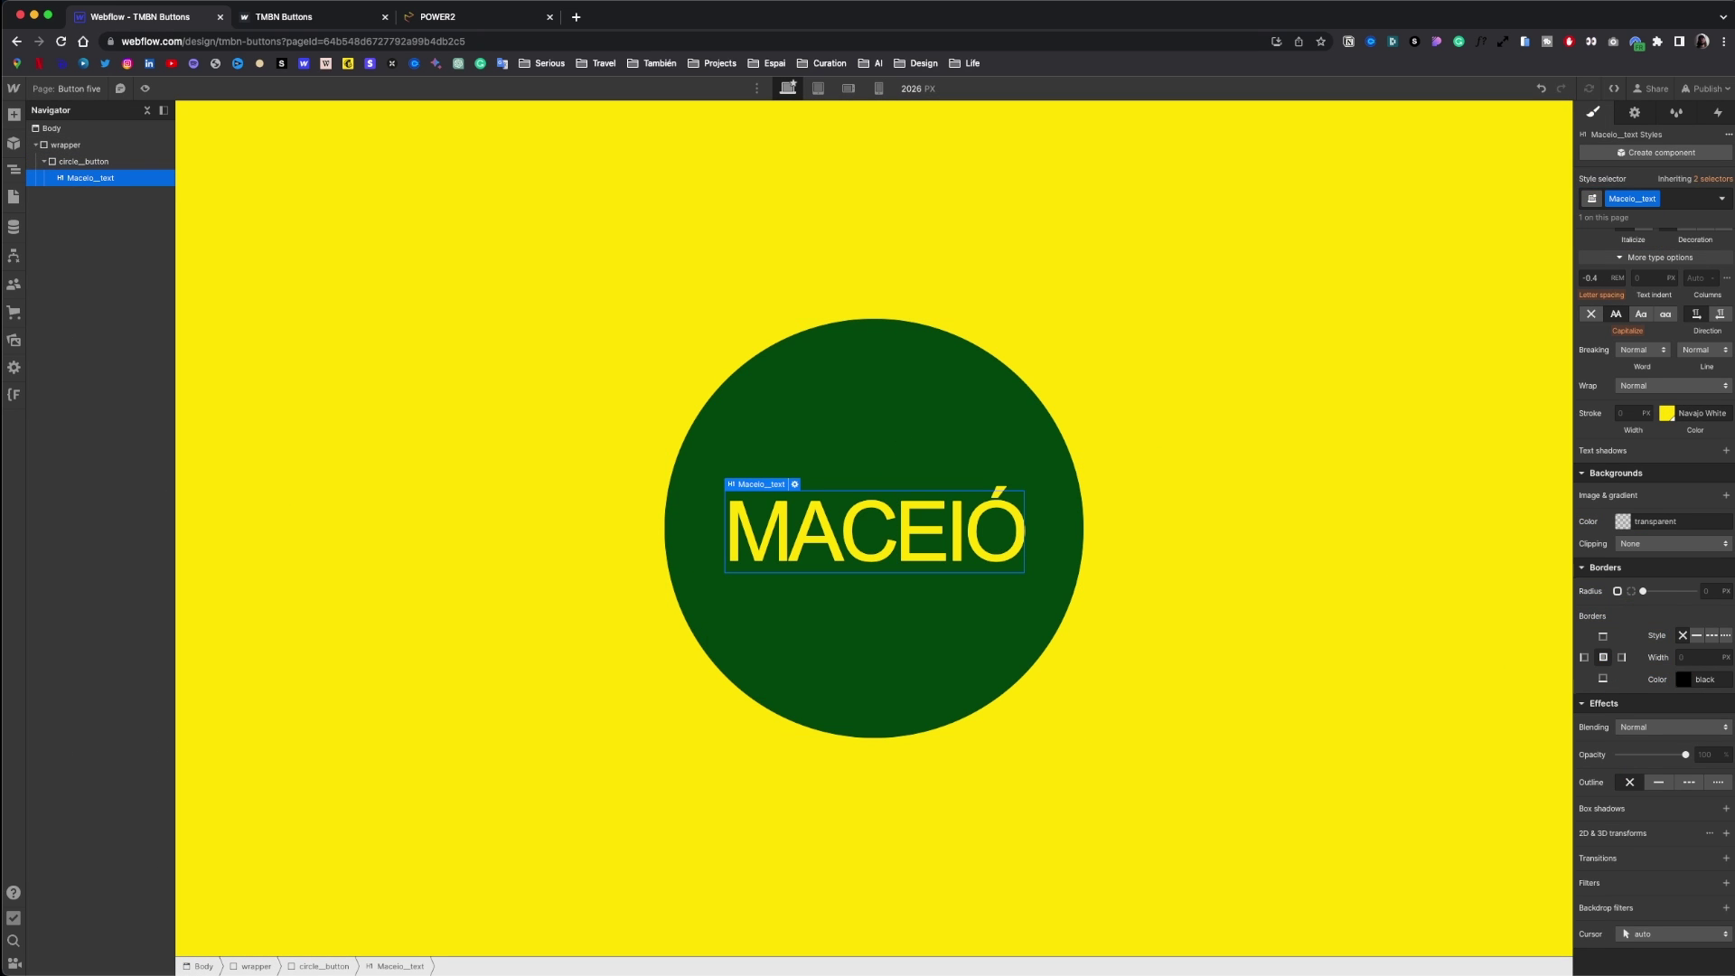
- Set the Maceio__text heading's position to Relative with a z-index of 3
left_click(1672, 630)
left_click(1656, 648)
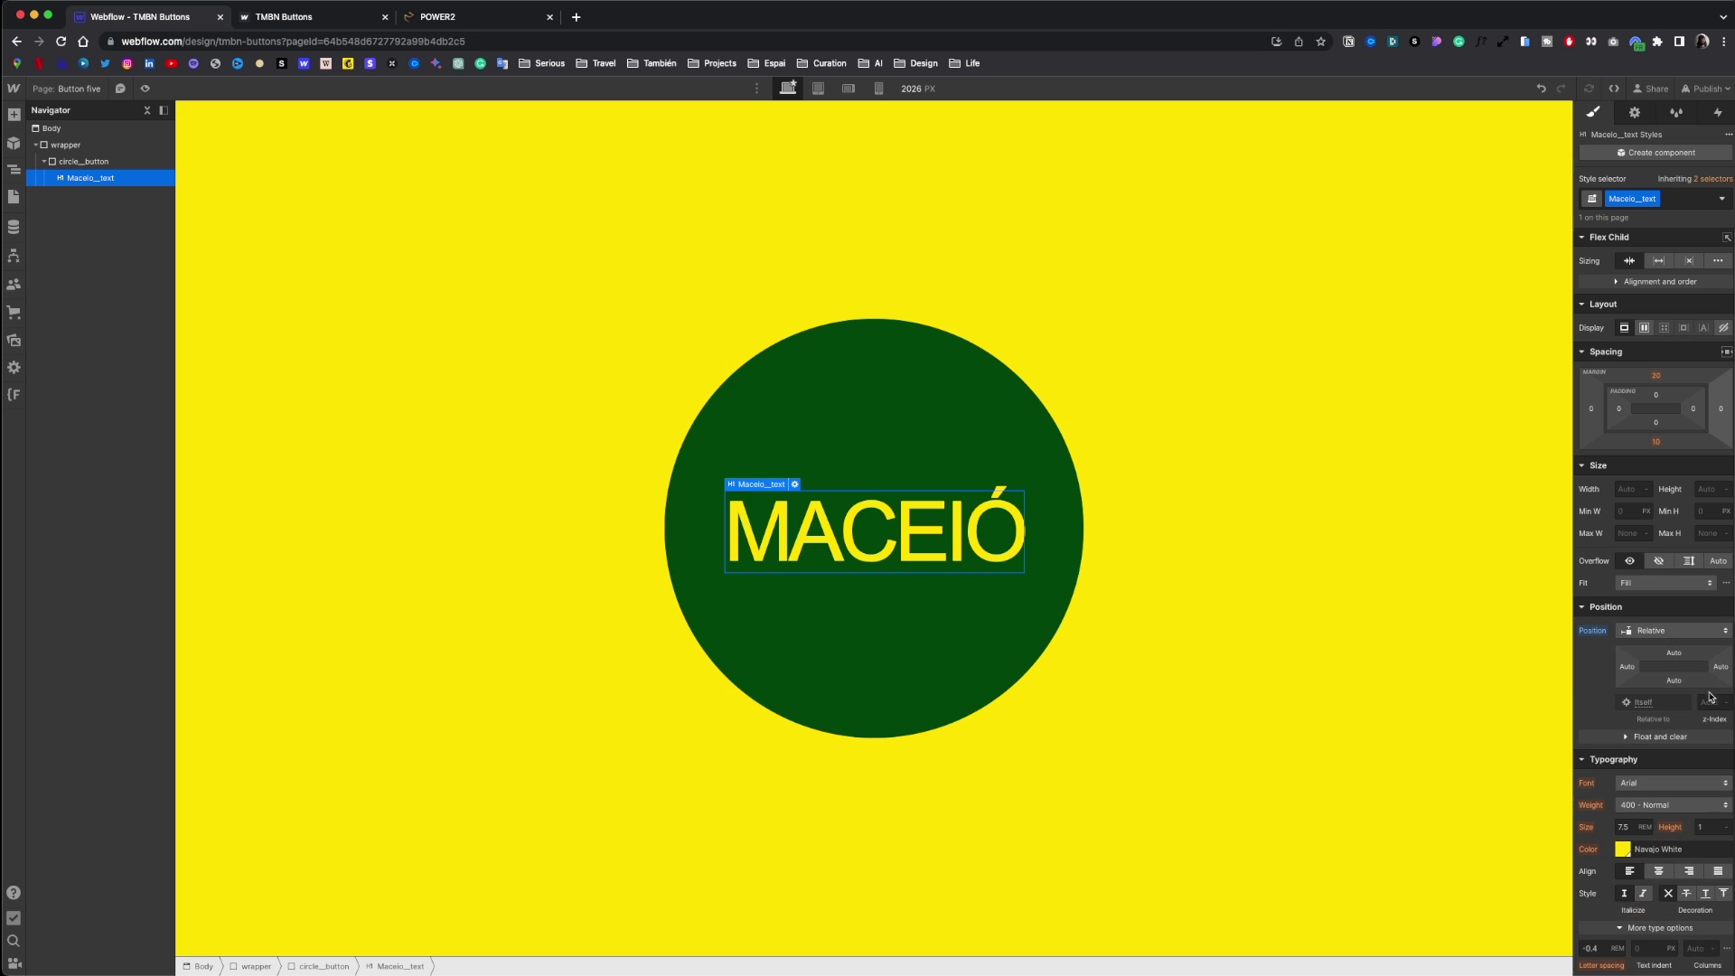
left_click(1714, 702)
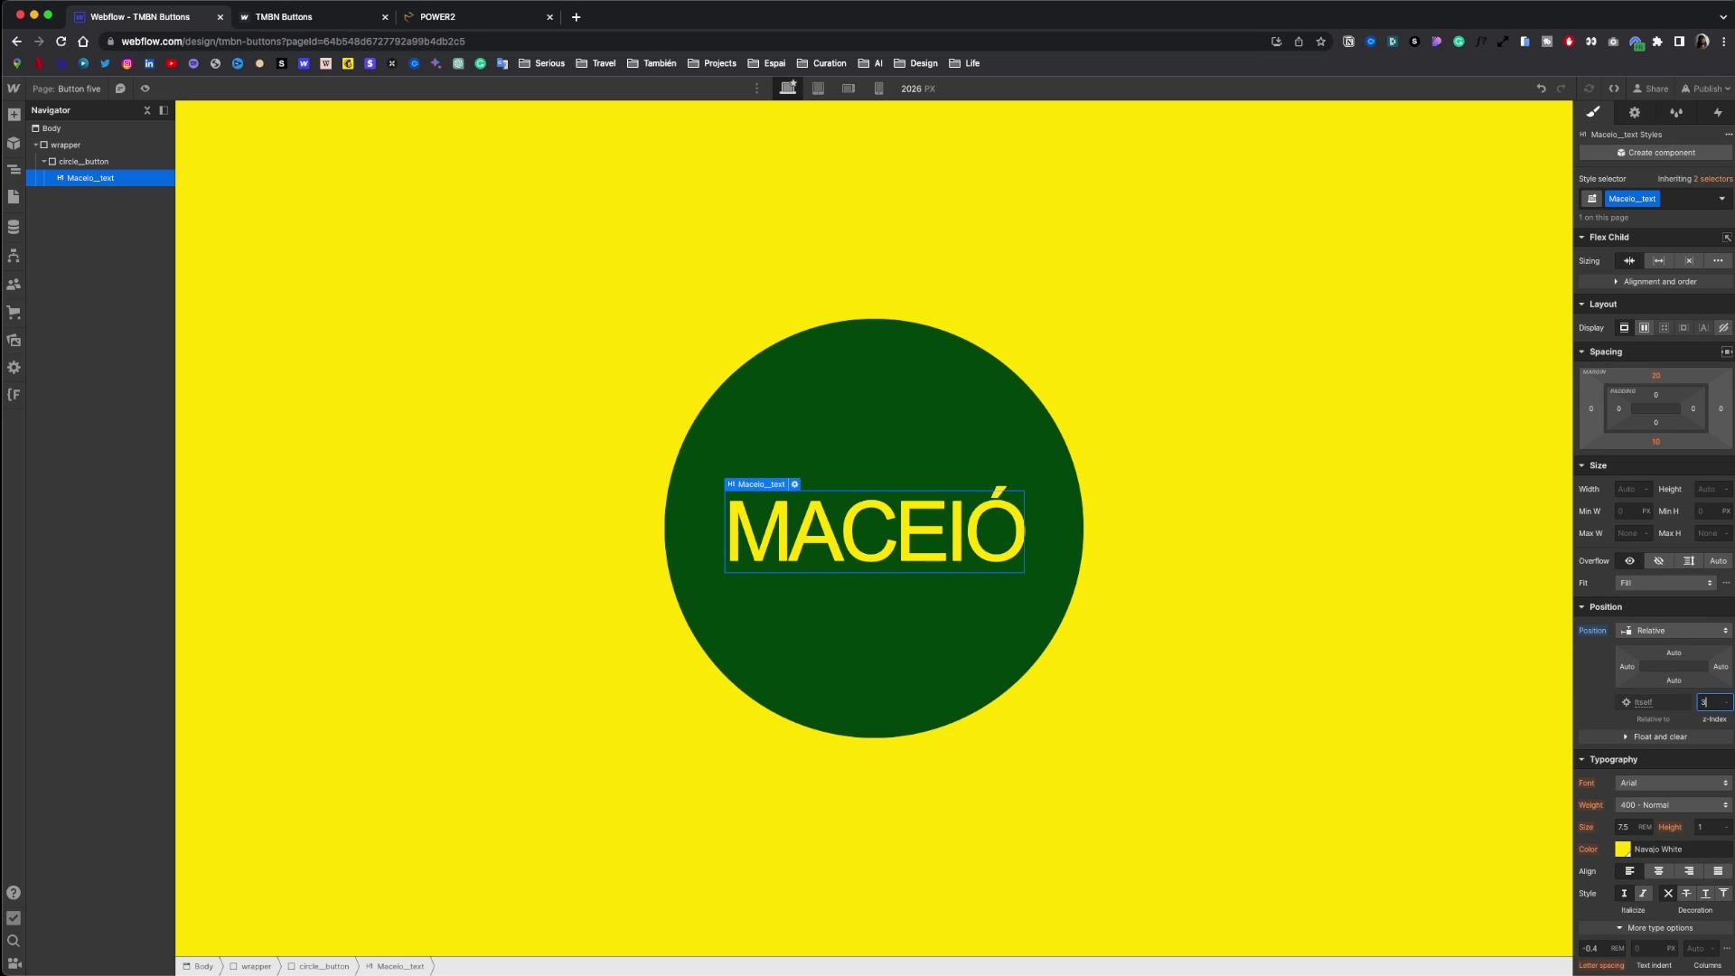
- Wrap circle__button in a link block and add a div block above the heading with the class Maceió__mask
left_click_drag(60, 359, 783, 418)
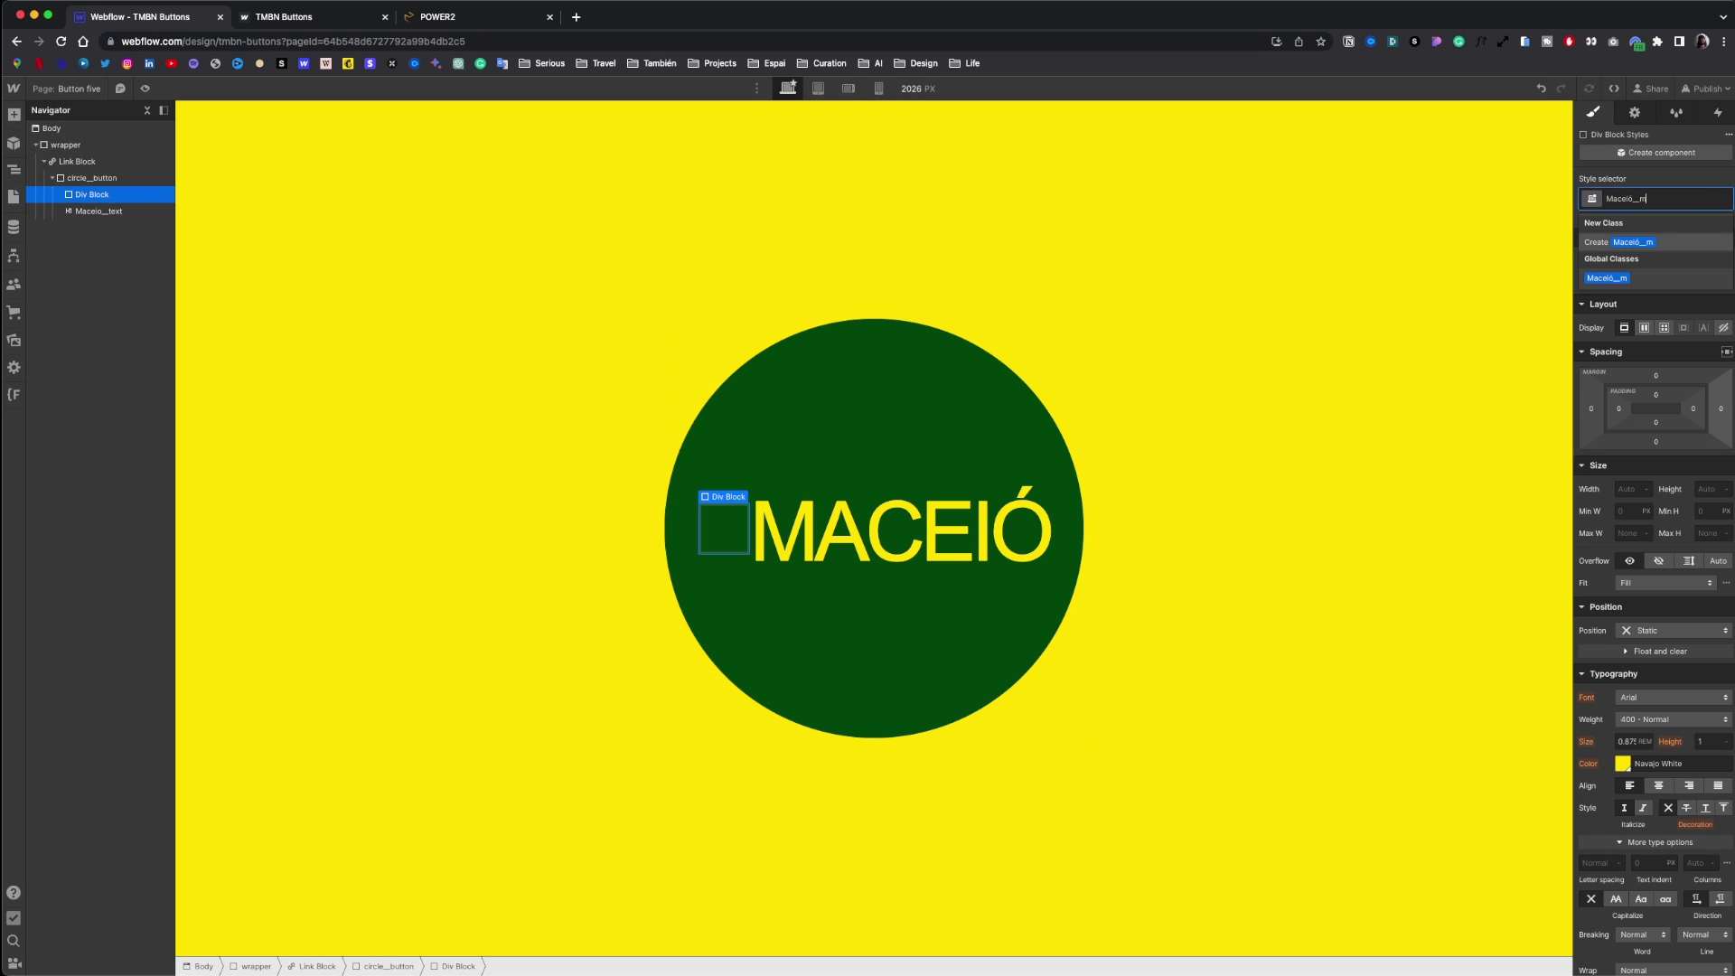
key("Return")
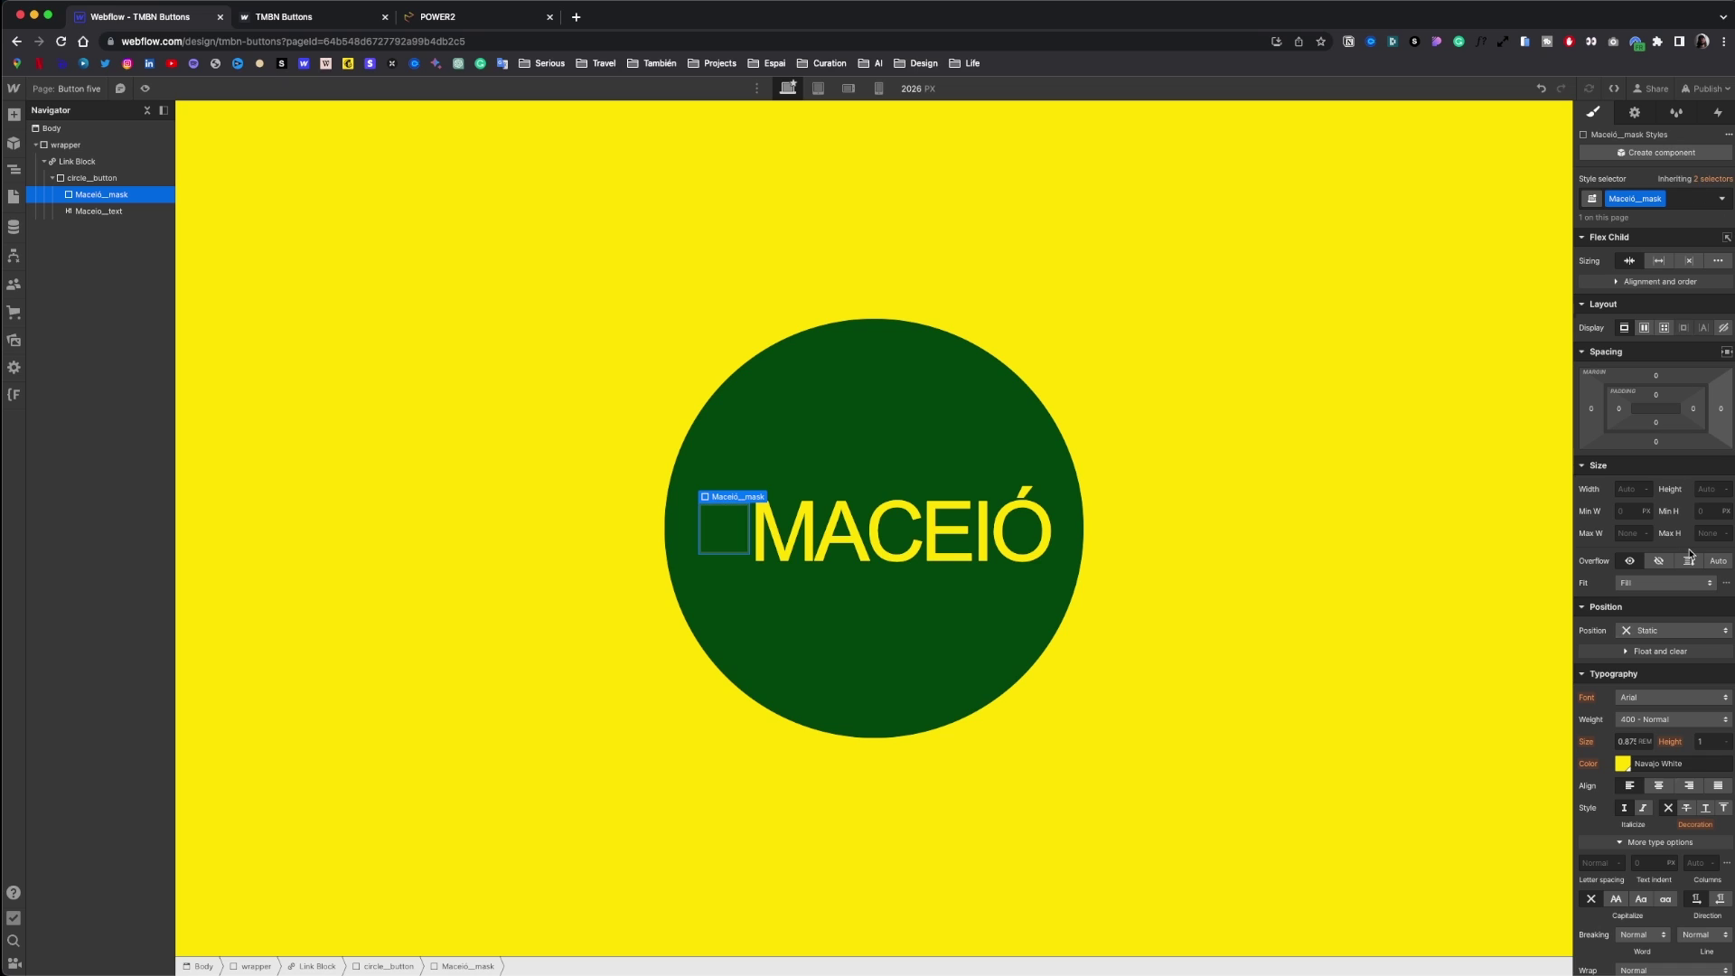
- Position Maceió__mask as Absolute, stretched over the full circle__button, with a z-index of 2
left_click(1672, 630)
left_click(1666, 665)
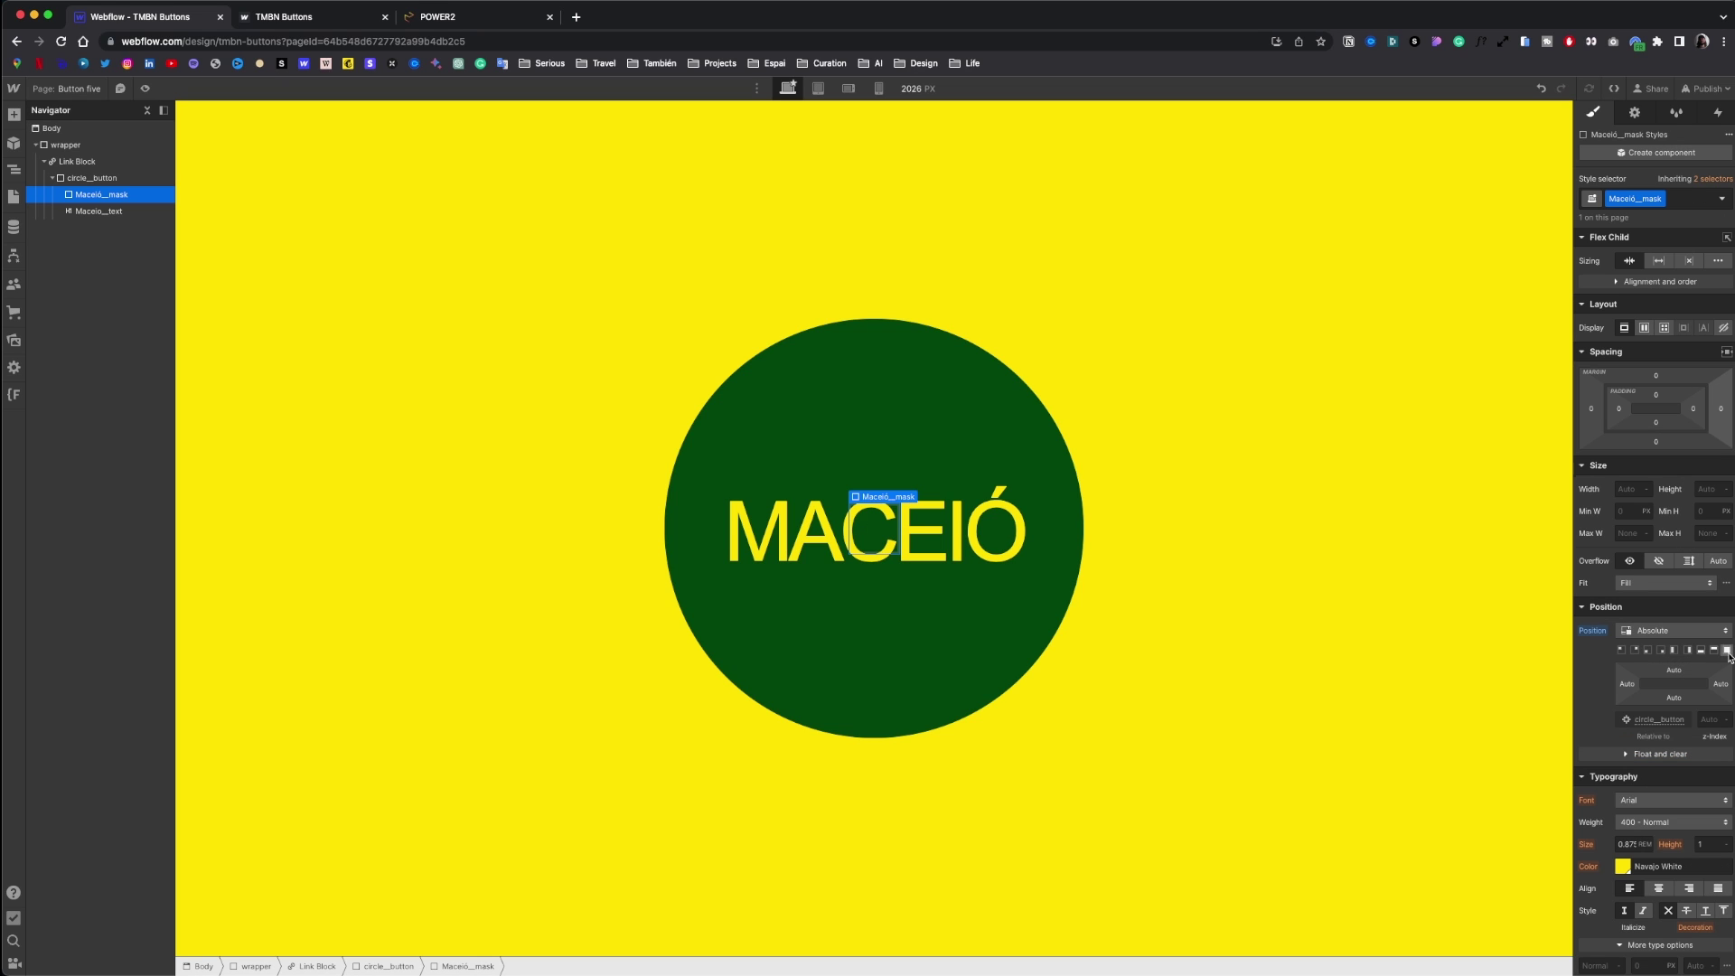
left_click(1727, 650)
left_click(1709, 719)
type("2")
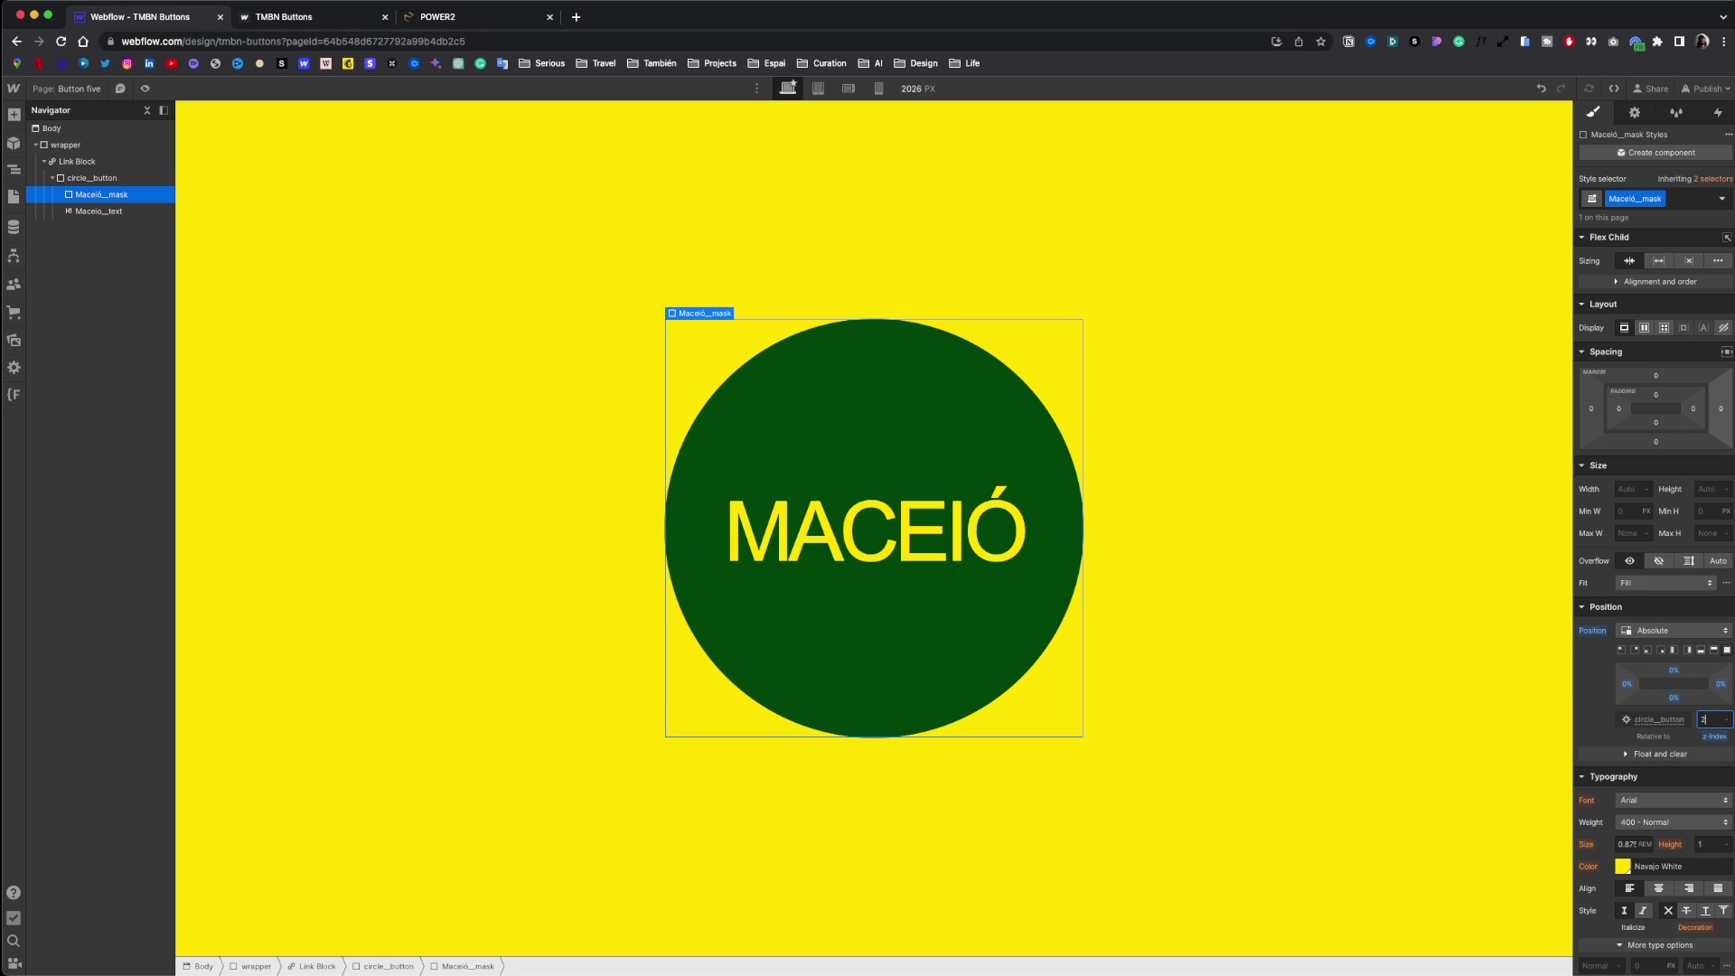
- Give Maceió__mask the blue background #0085ff and a 50% corner radius
scroll(1677, 777, "down", 6)
left_click(1623, 675)
left_click(1599, 845)
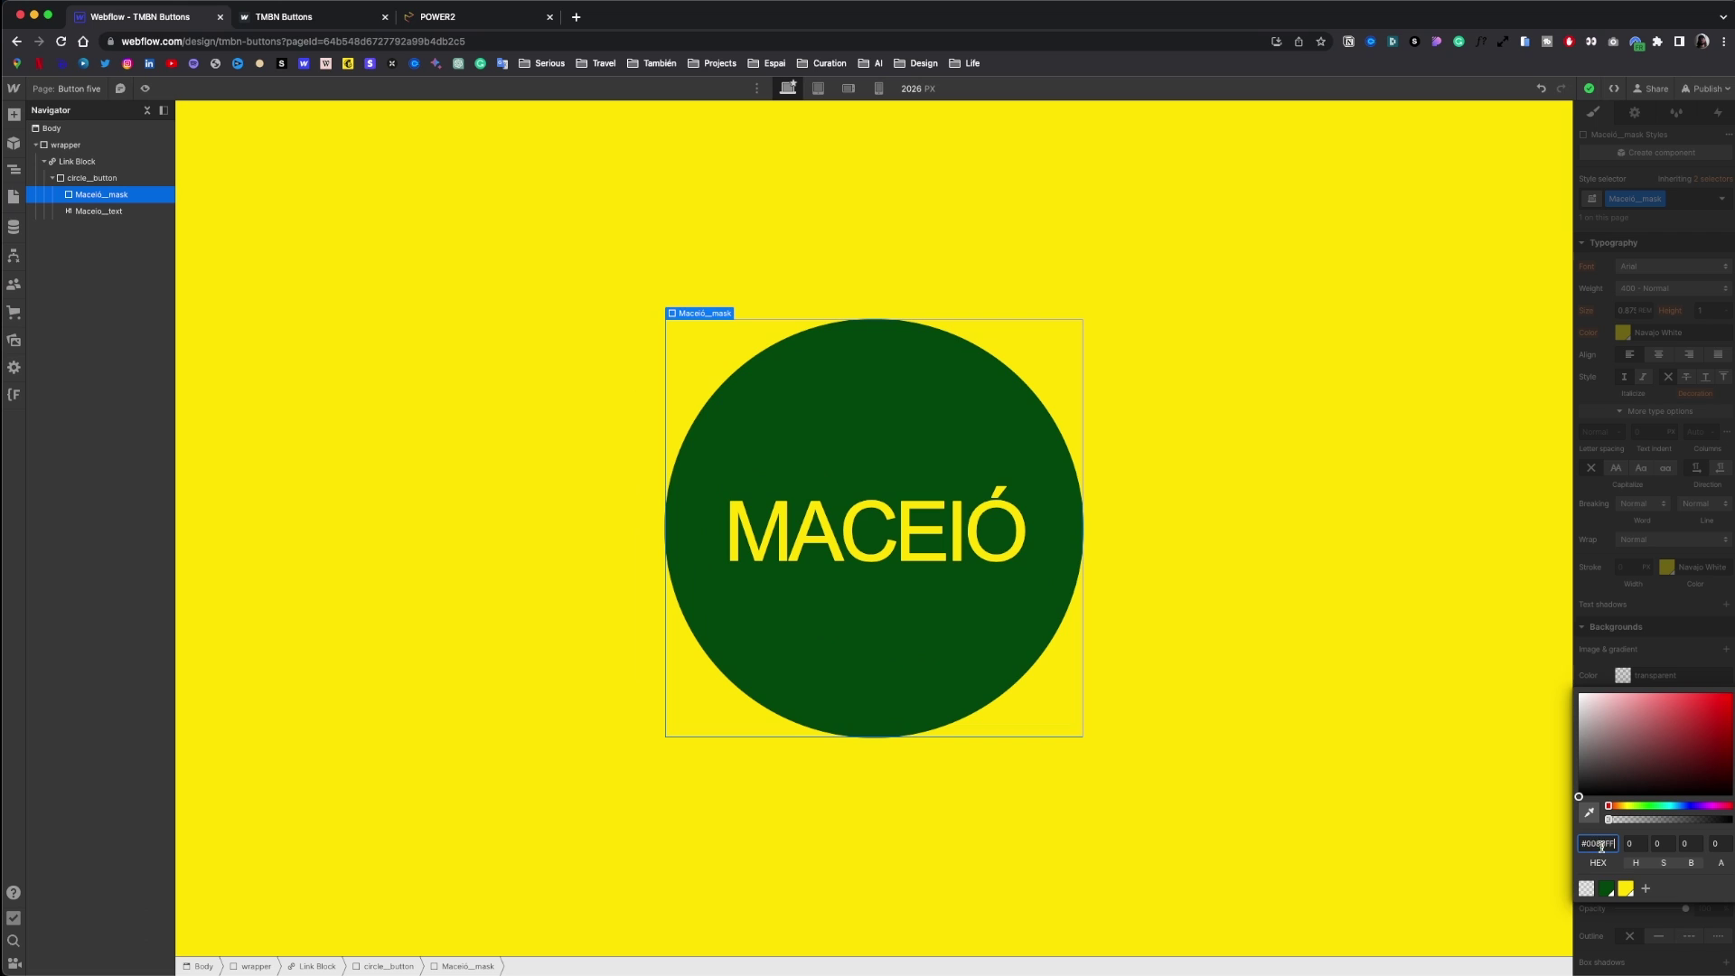
key("Return")
left_click(1703, 626)
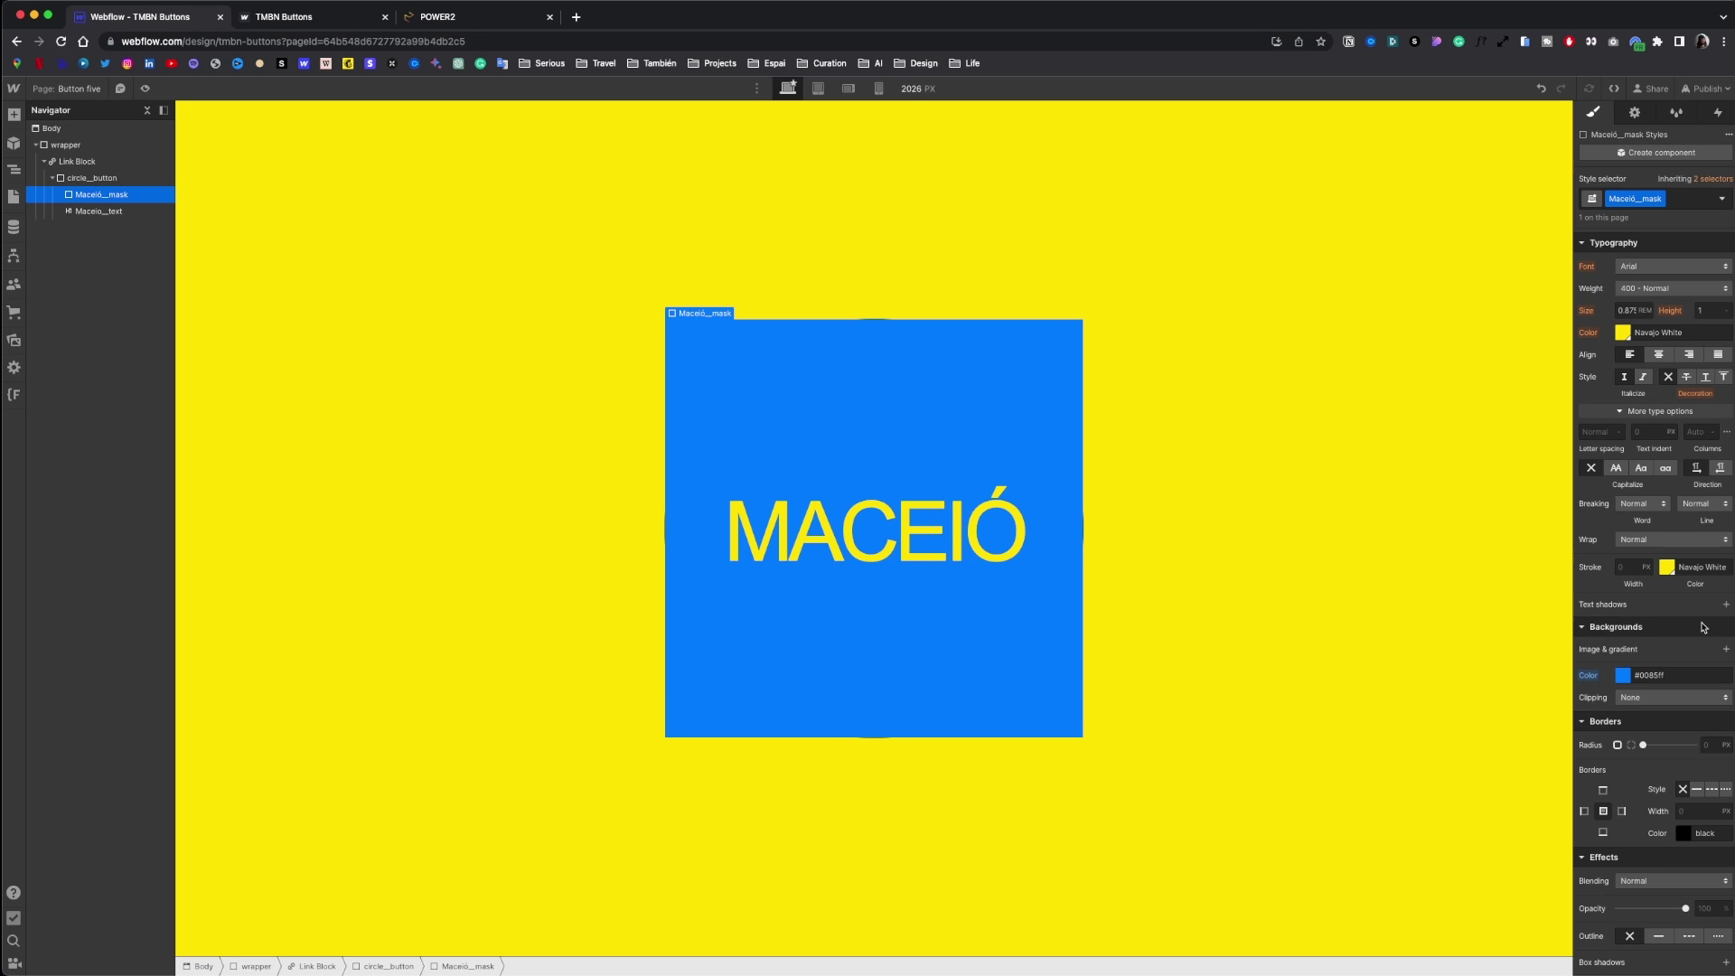
left_click(1706, 745)
type("50%")
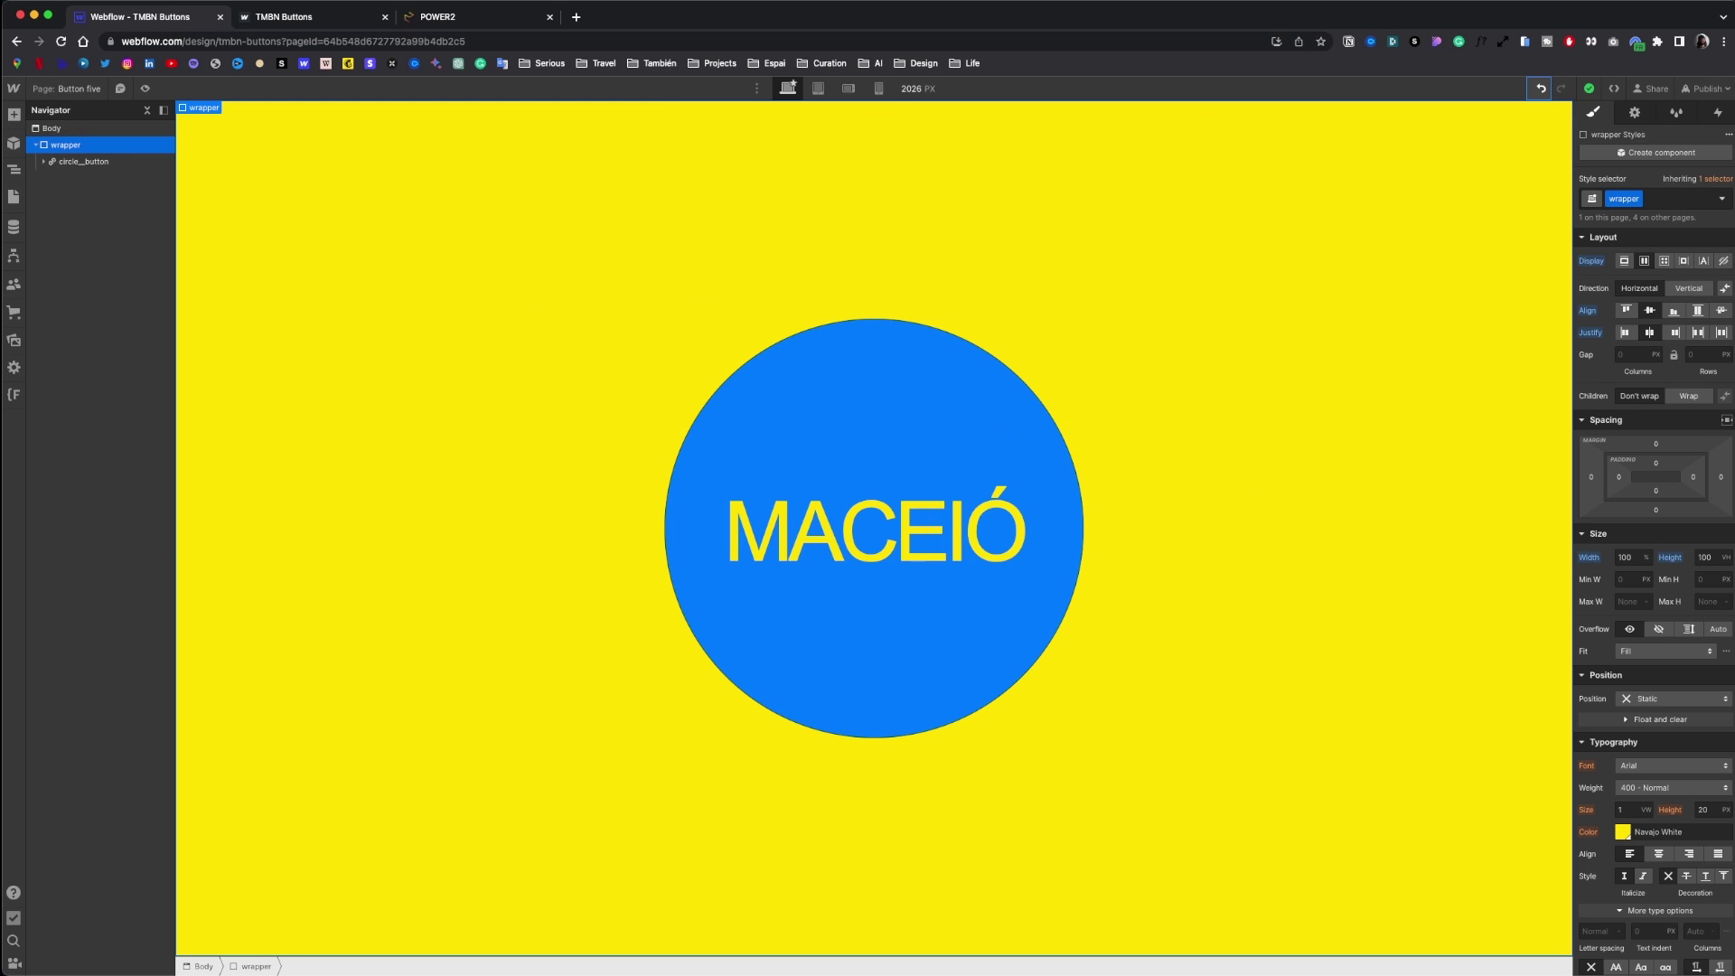
- Add a Mouse move over element trigger for the wrapper class, limited to desktop and above
left_click(1718, 113)
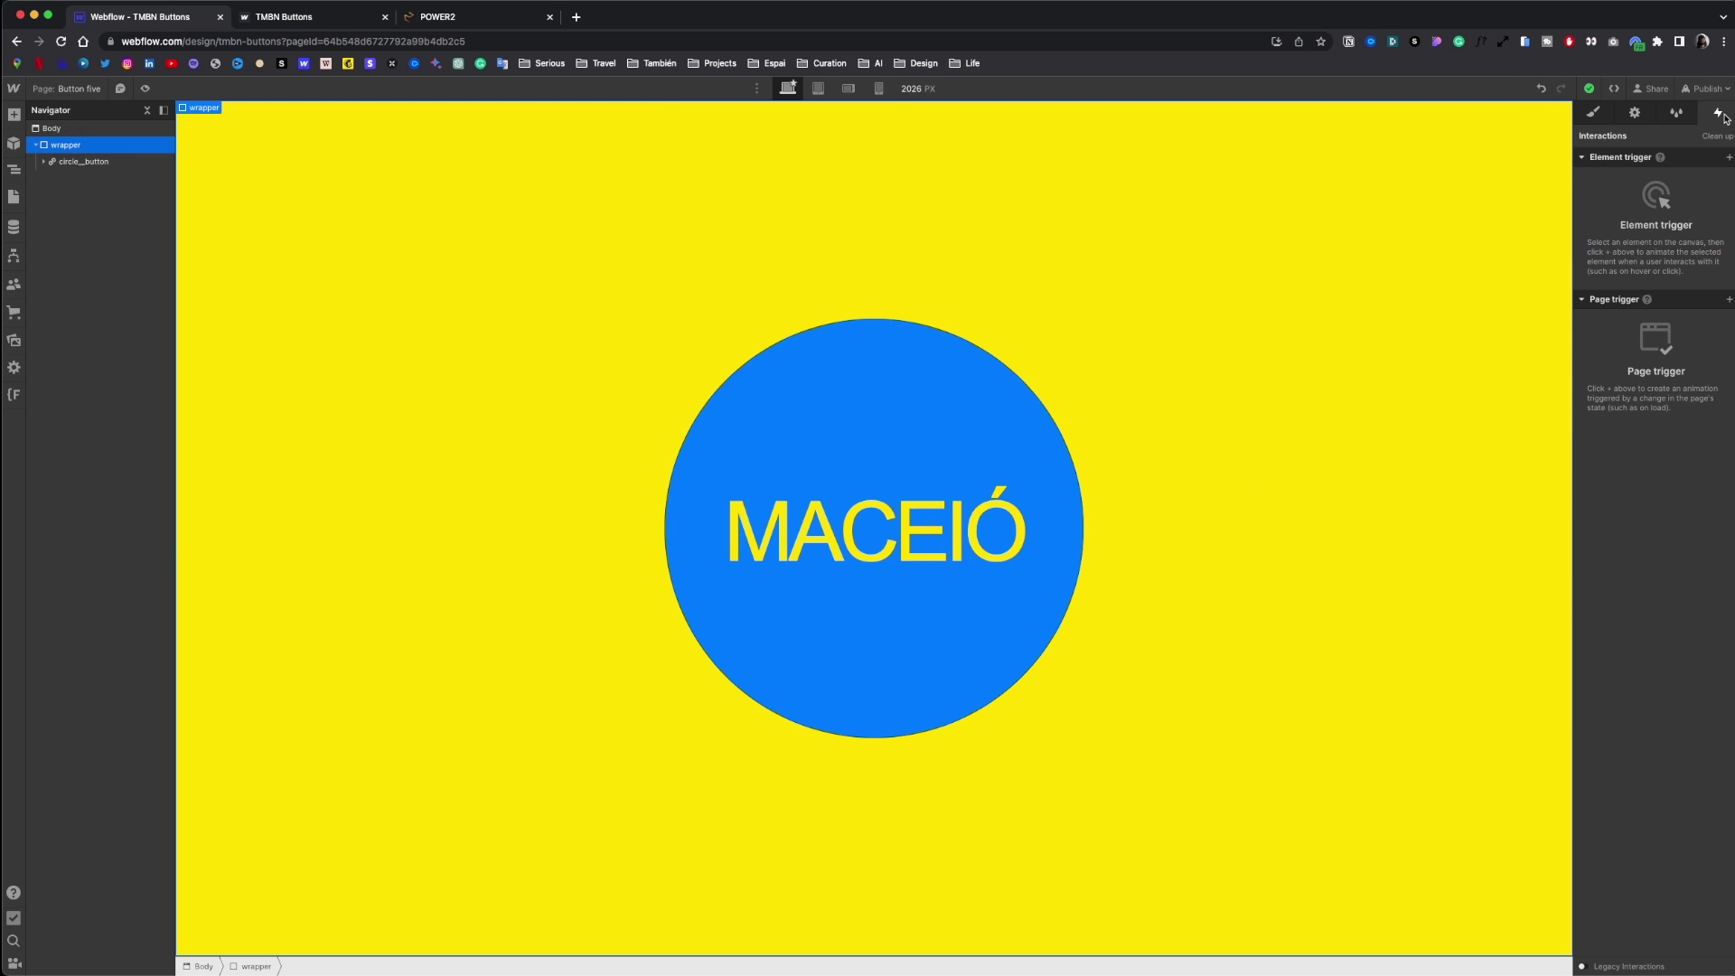
left_click(1731, 159)
left_click(1641, 212)
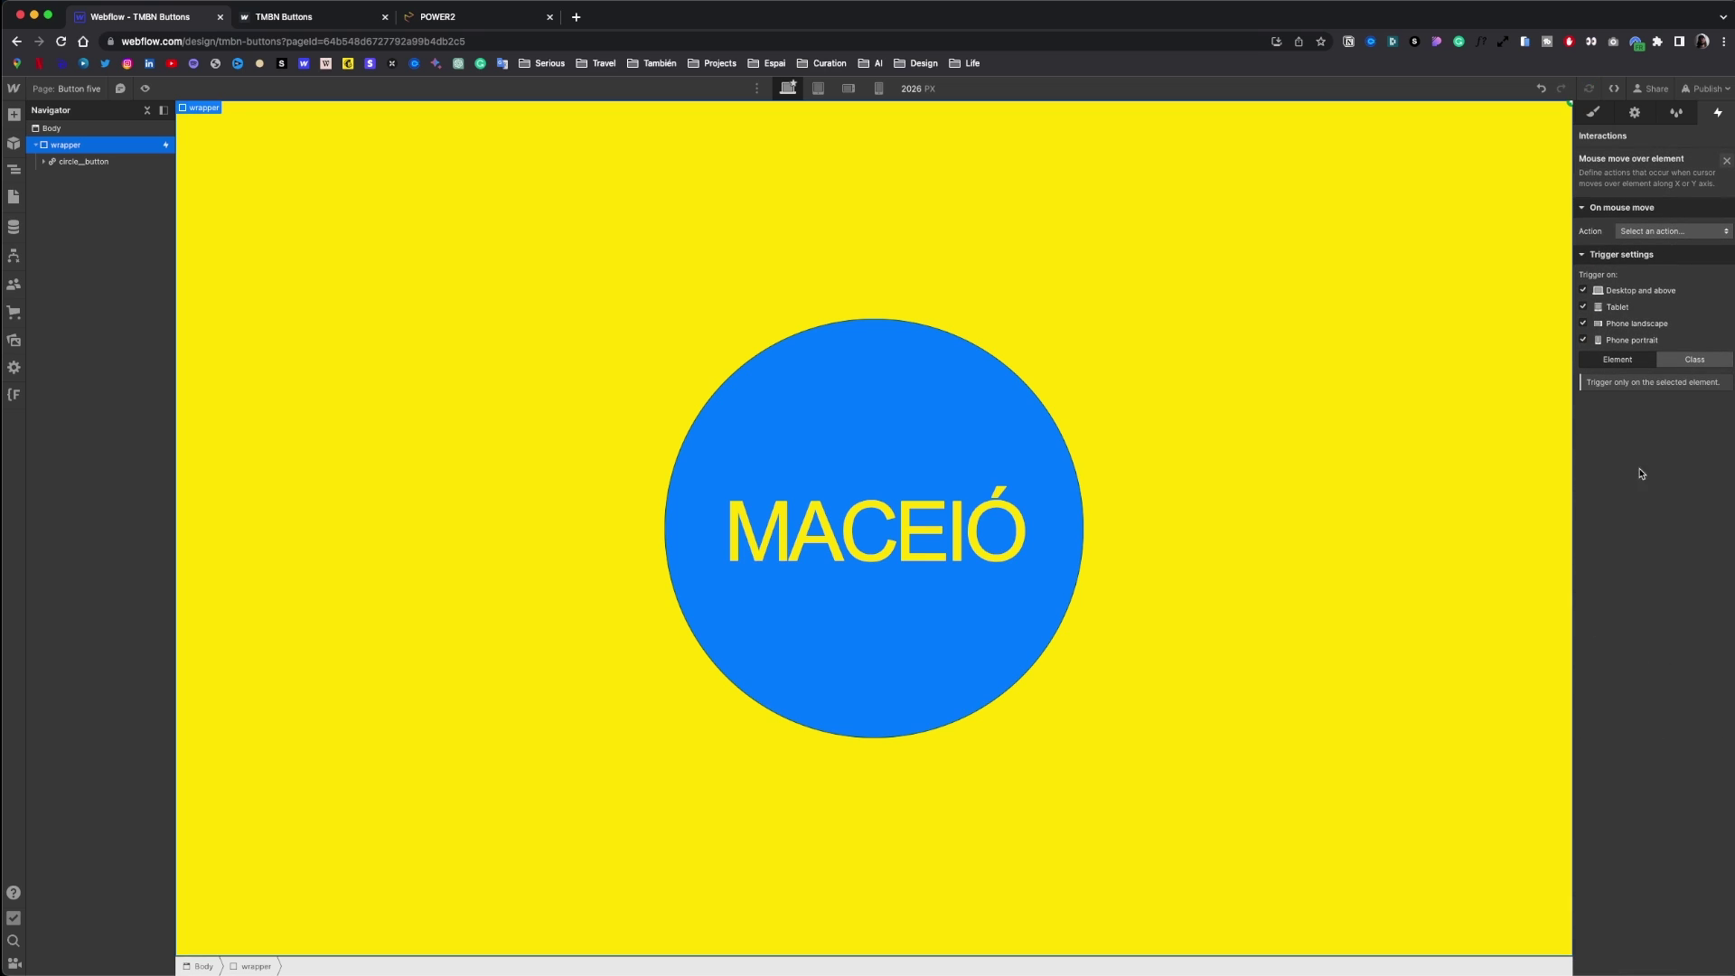
left_click(1675, 367)
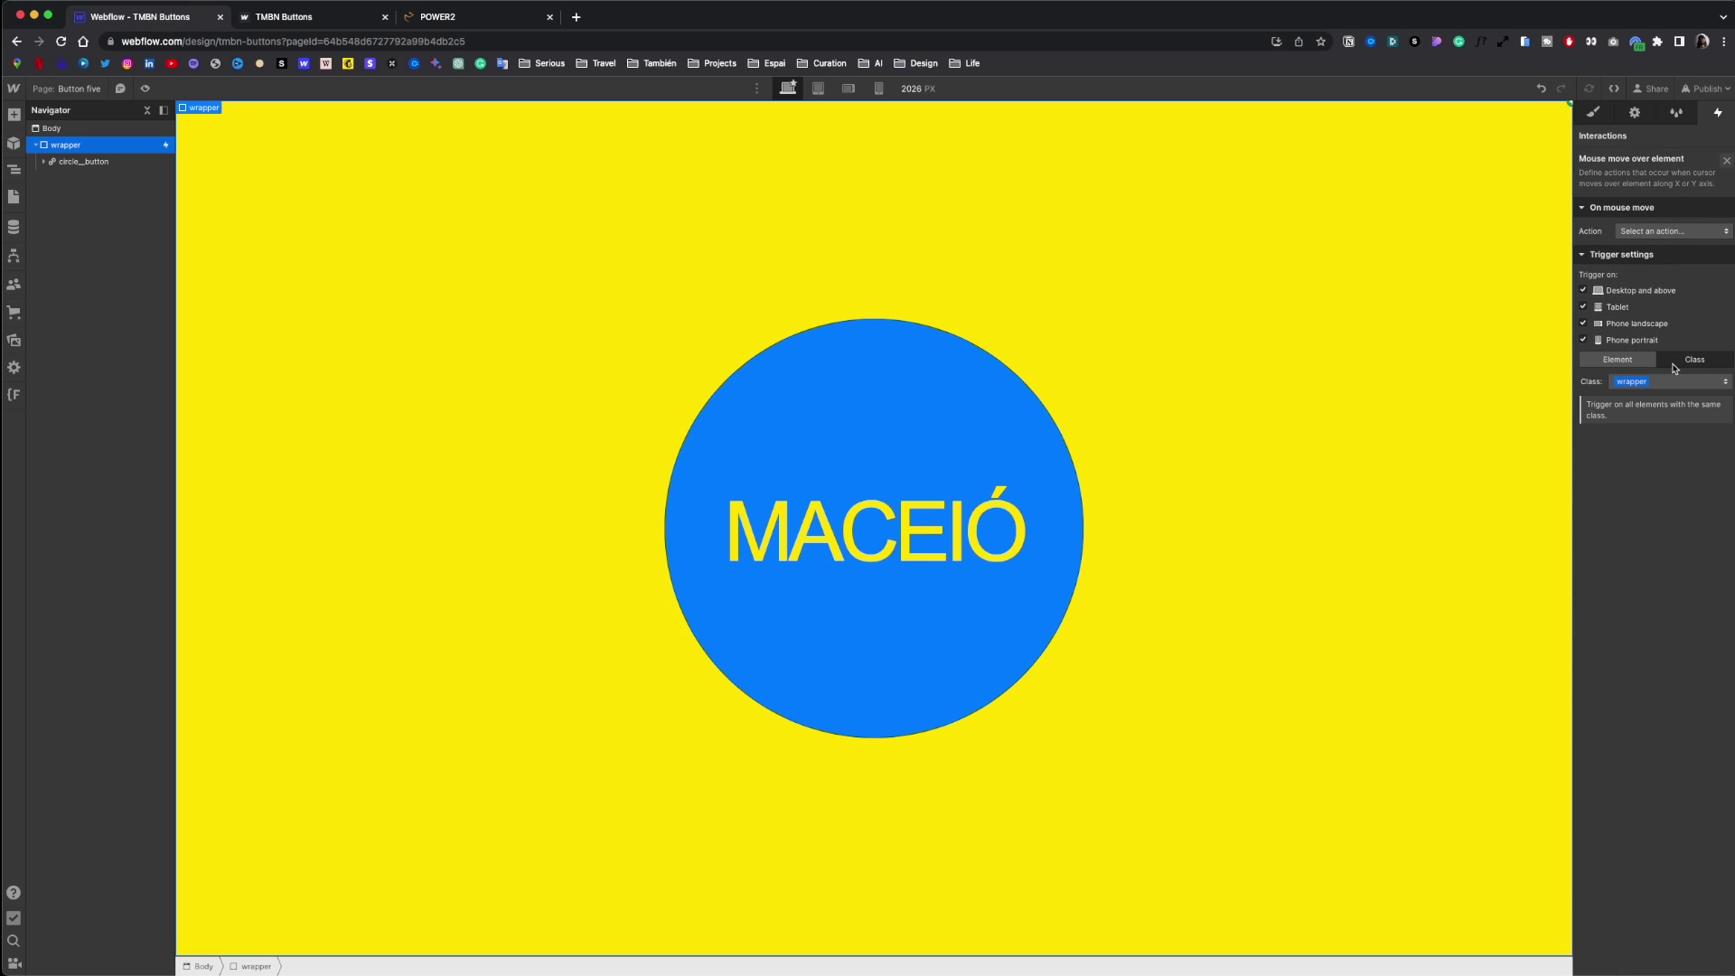
left_click(1616, 340)
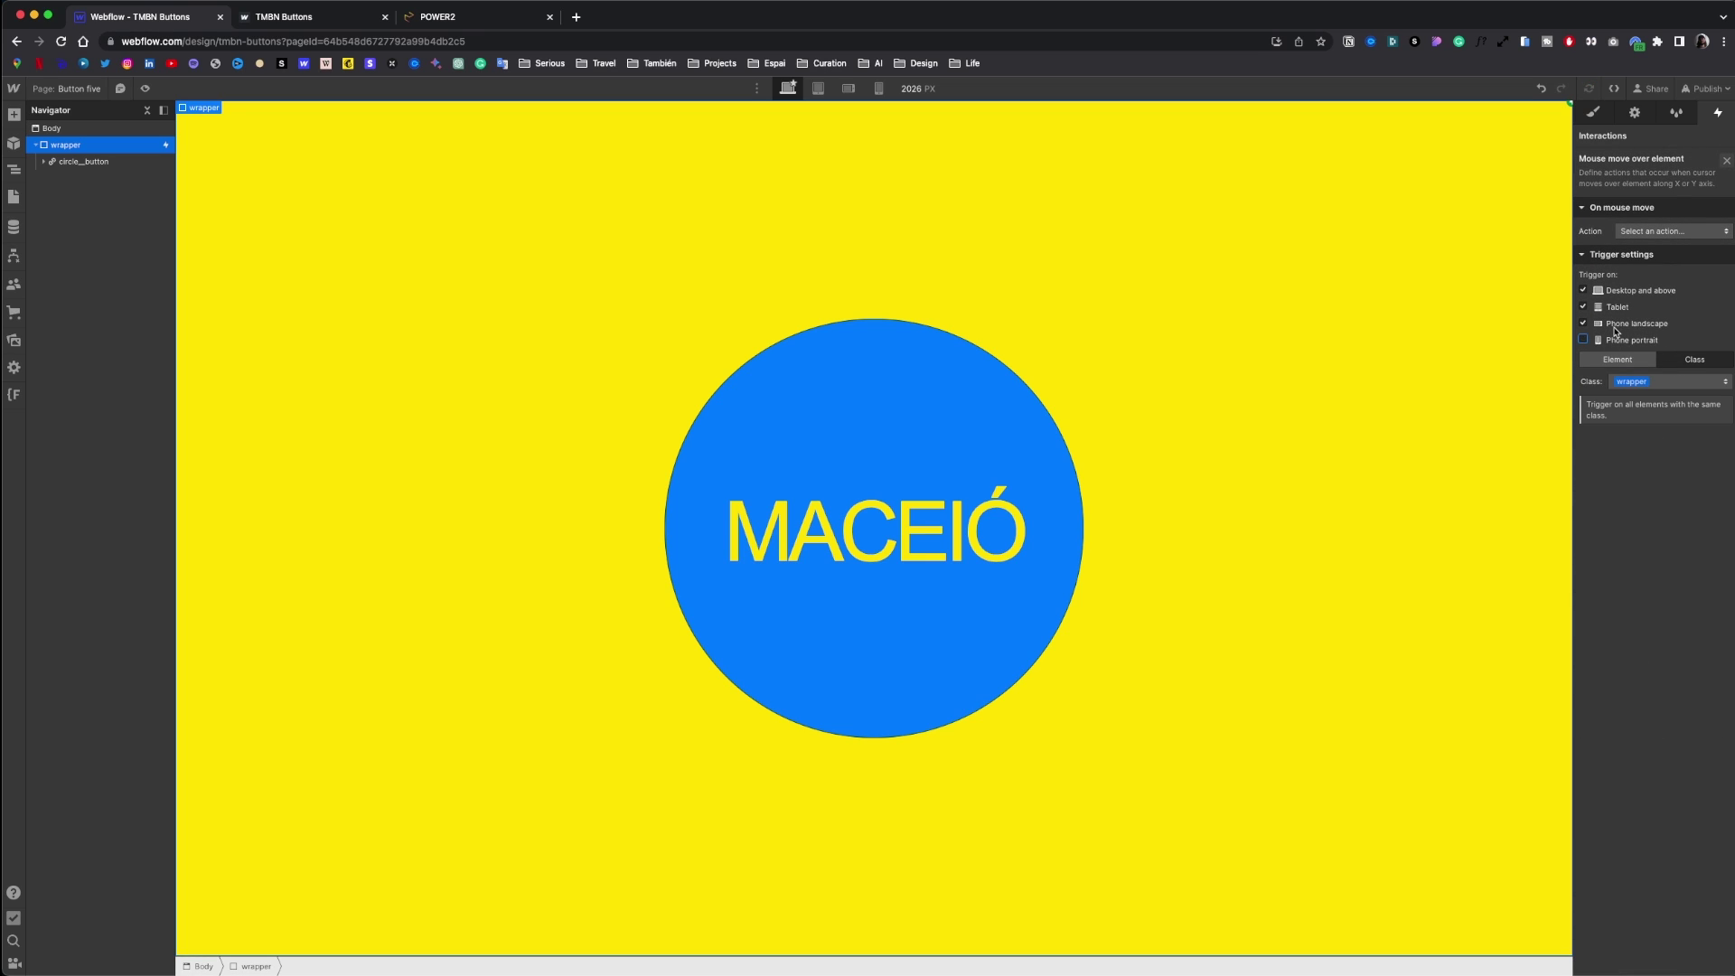
- Assign Play mouse animation to the trigger and create a new mouse animation named maceio__mouse-animation
left_click(1714, 232)
left_click(1694, 263)
left_click(1699, 290)
type("maceio__mouse-animation")
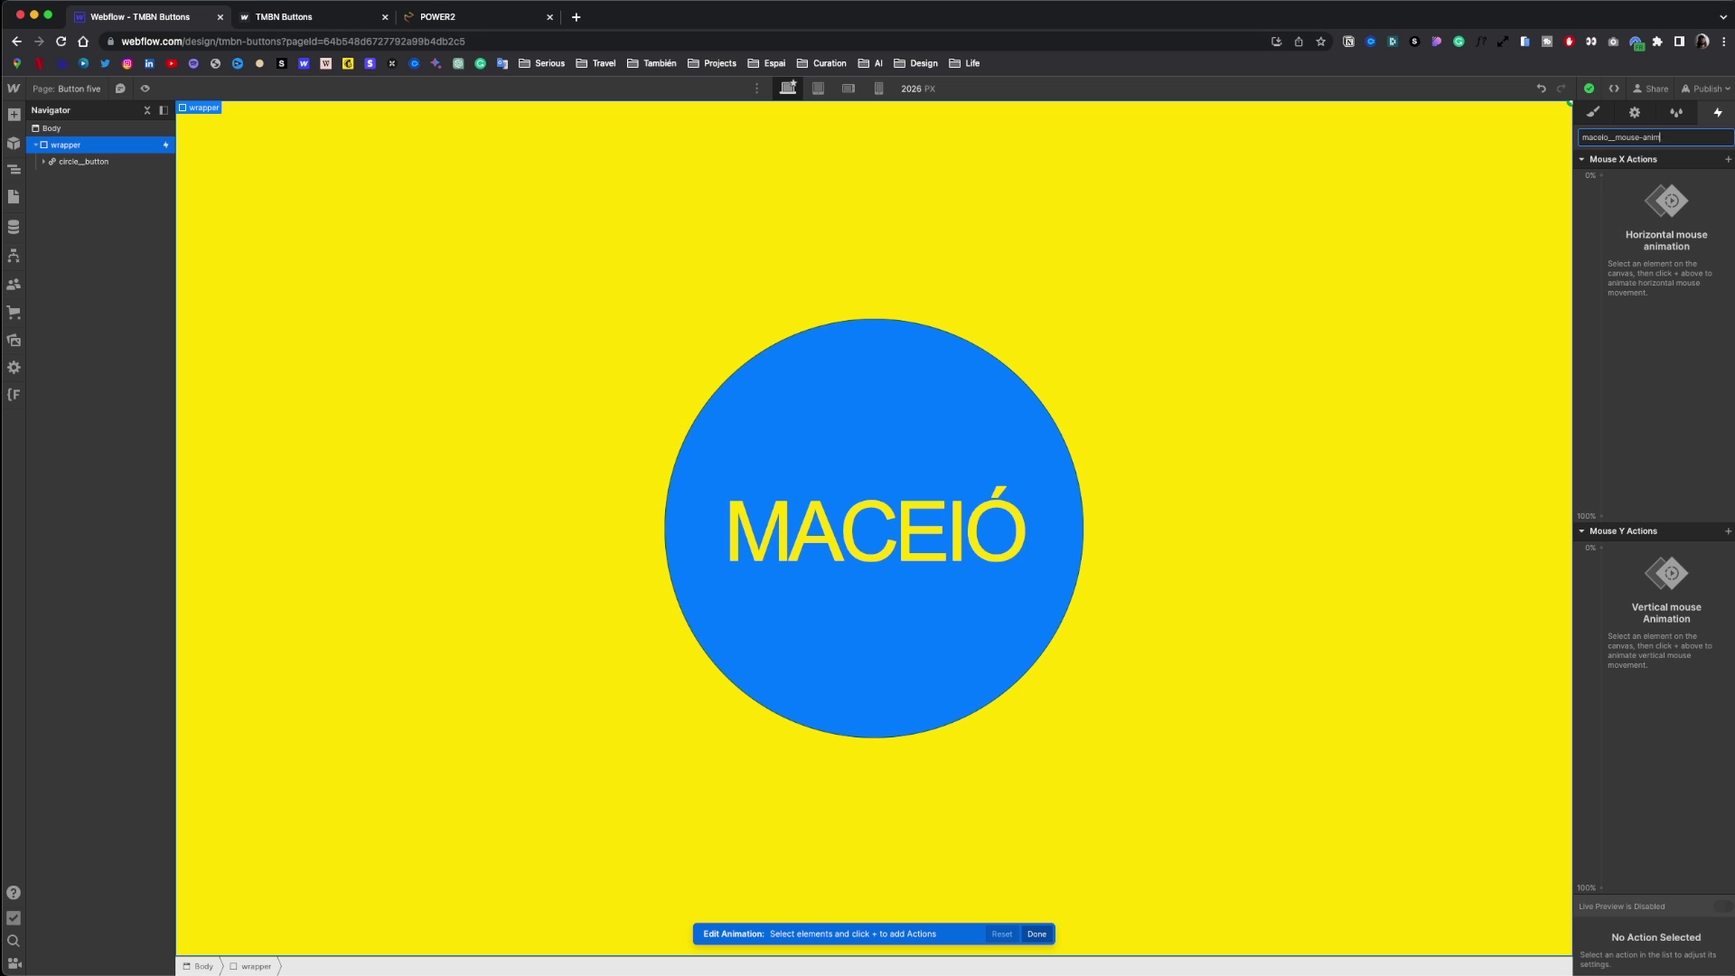
key("Return")
- Add a horizontal mouse Move action for Maceió__mask and set its 0% keyframe to -100vw on X
left_click(83, 161)
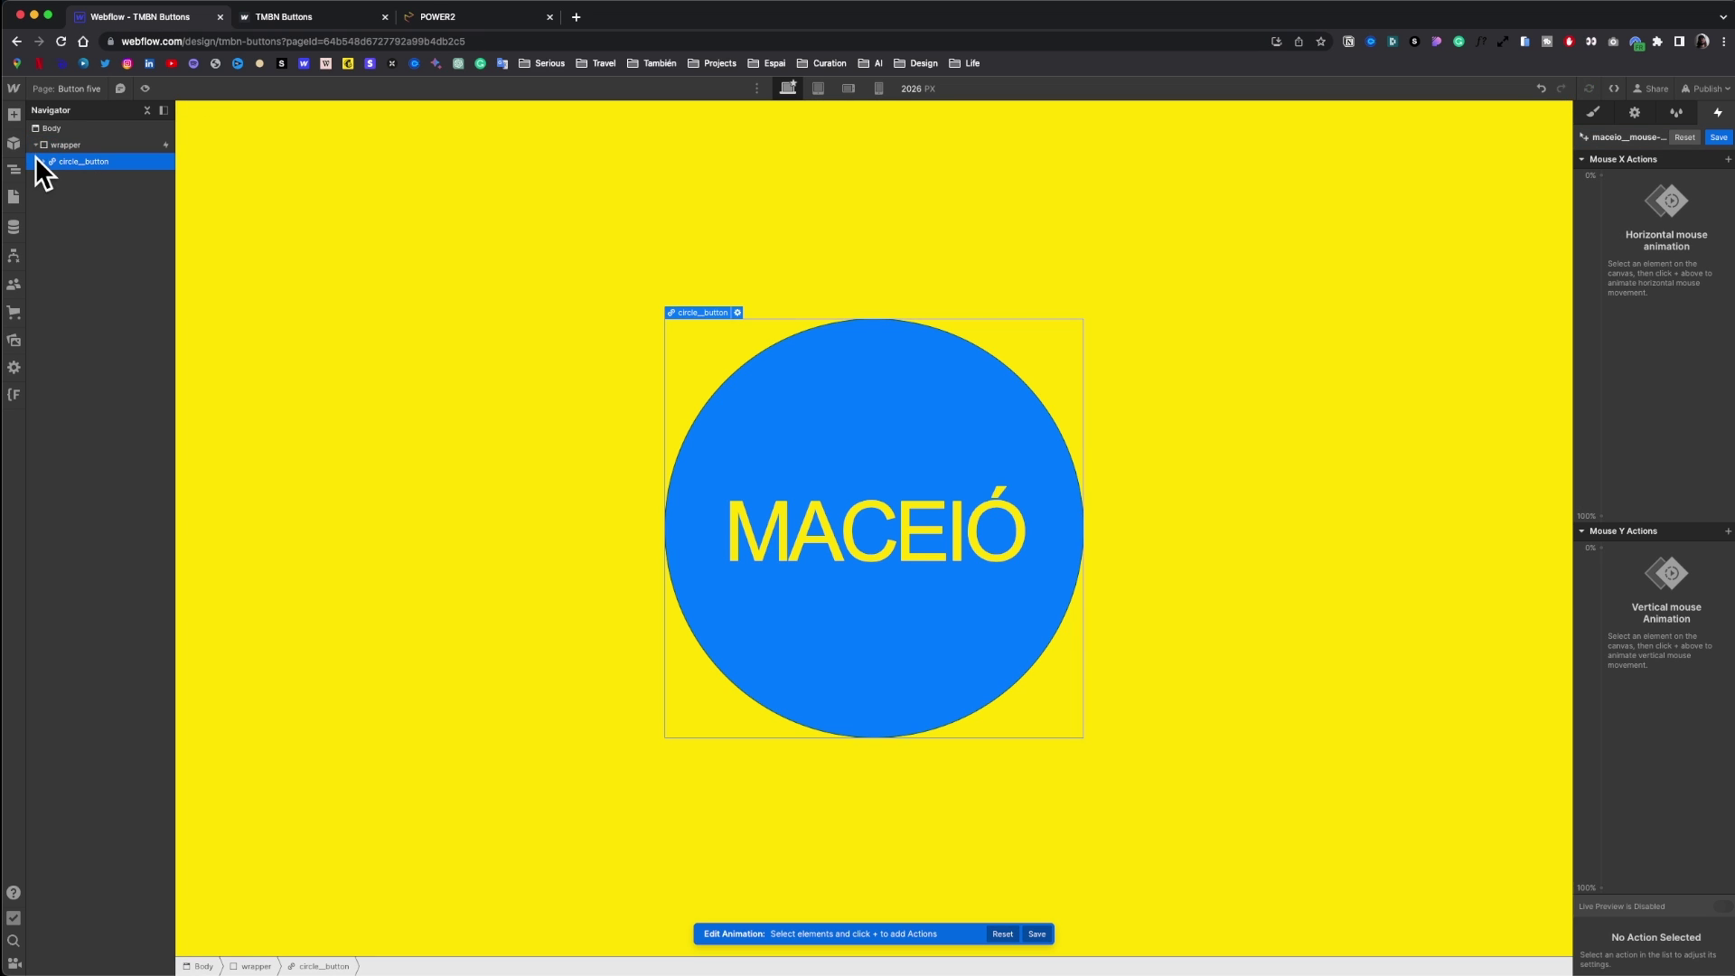
left_click(43, 161)
left_click(90, 179)
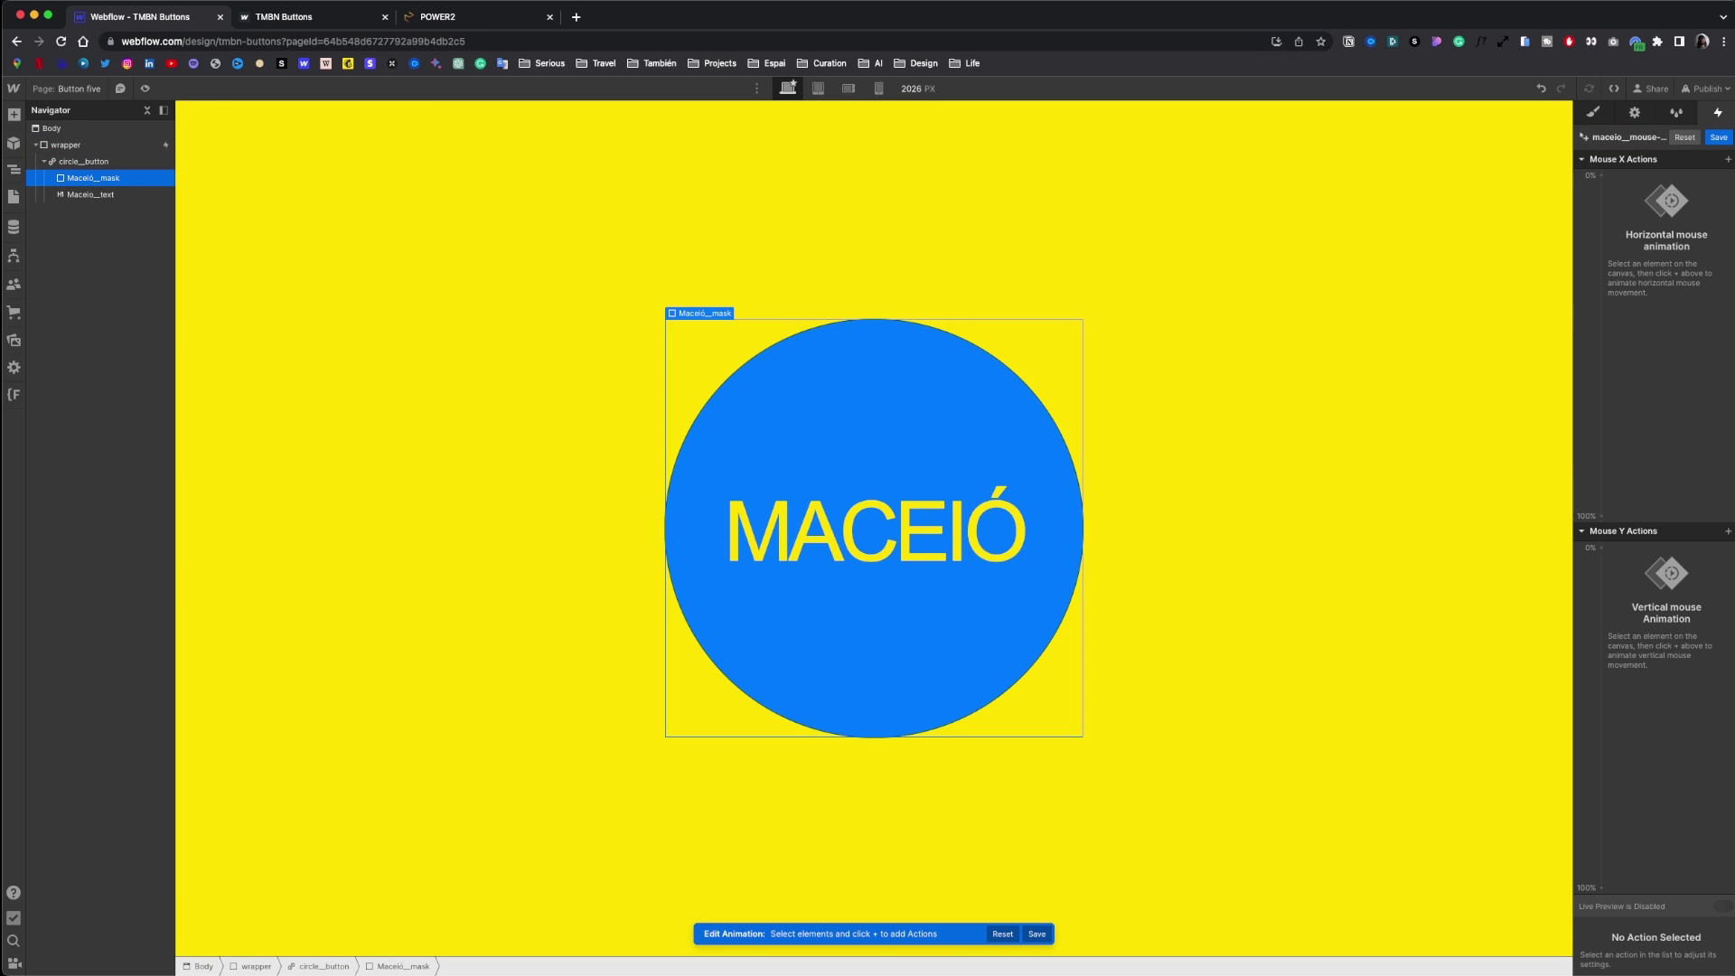
left_click(1724, 168)
left_click(1627, 195)
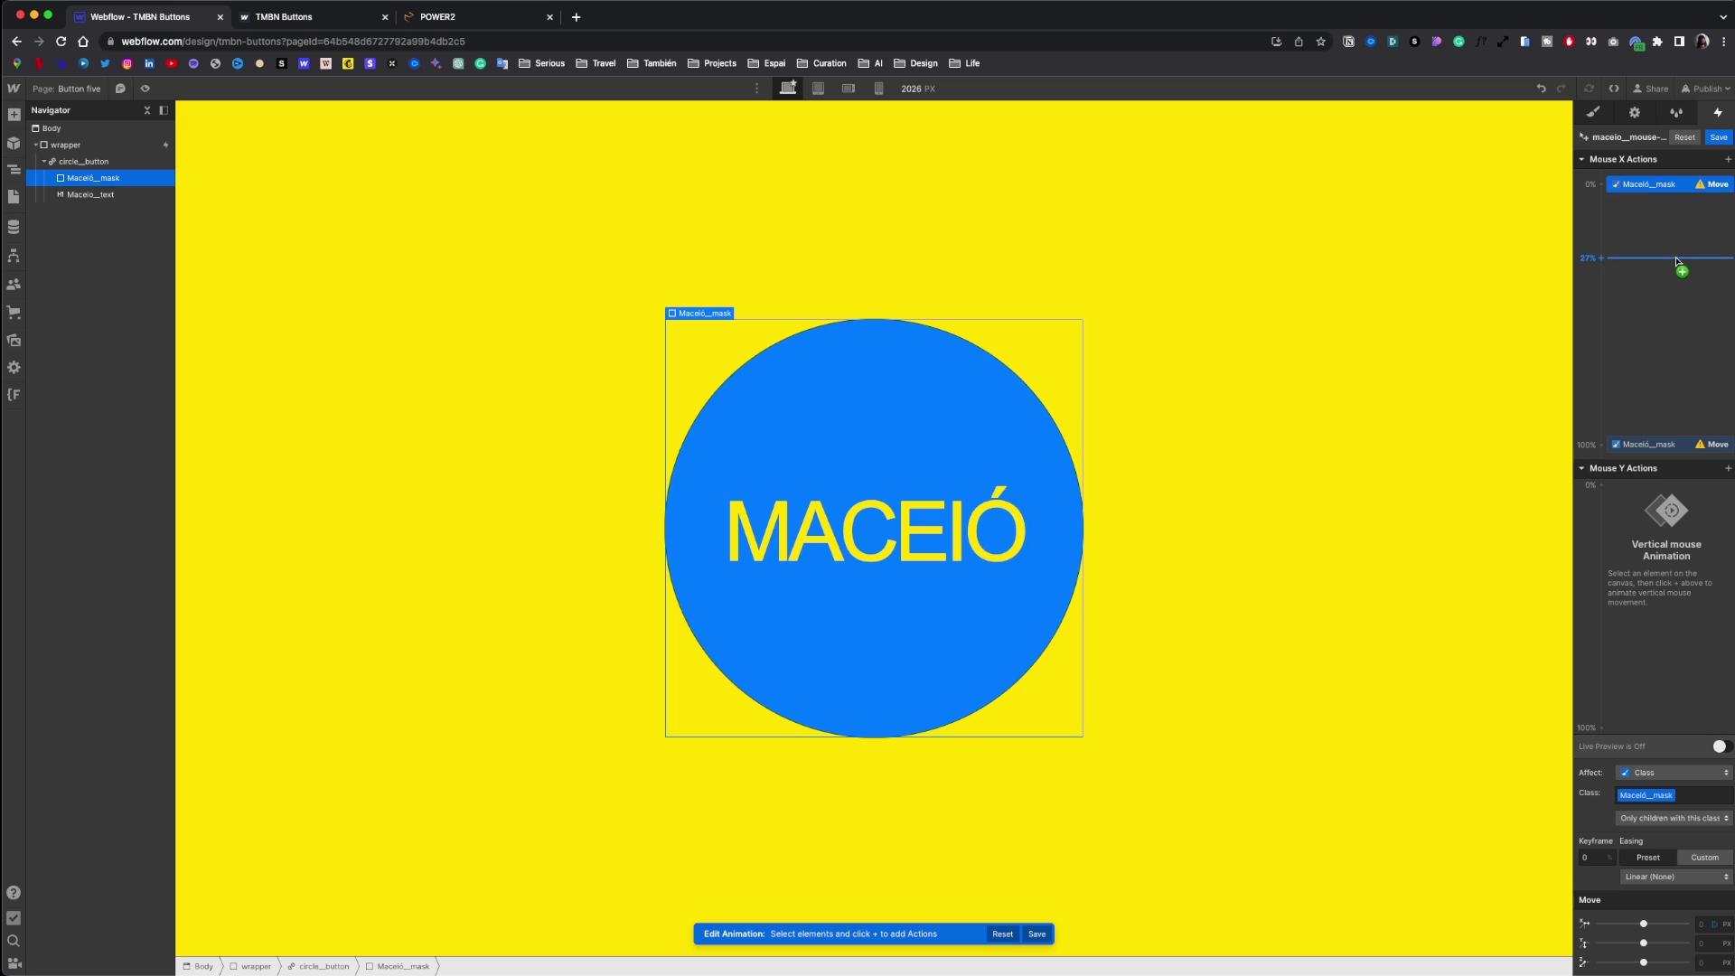
left_click(1701, 924)
type("-100vw")
key("Return")
- Set the 100% keyframe of the mask's horizontal mouse Move to 100vw on X
left_click(1650, 444)
left_click(1705, 924)
type("100")
type("v")
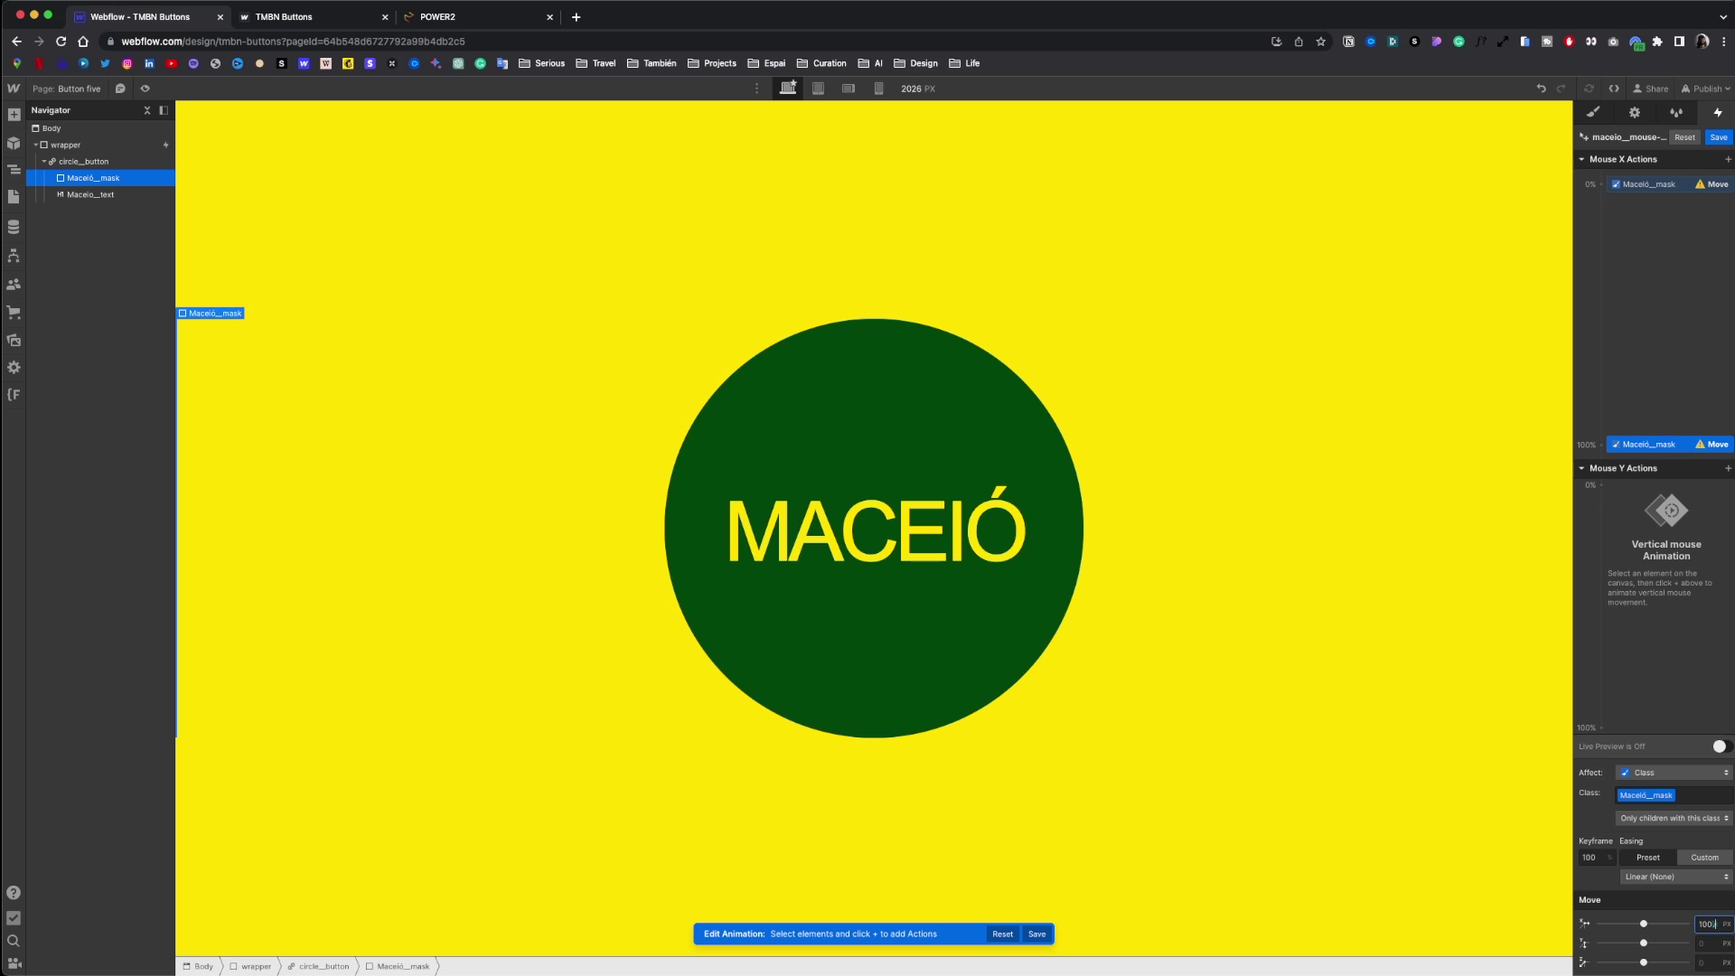
type("w")
key("Return")
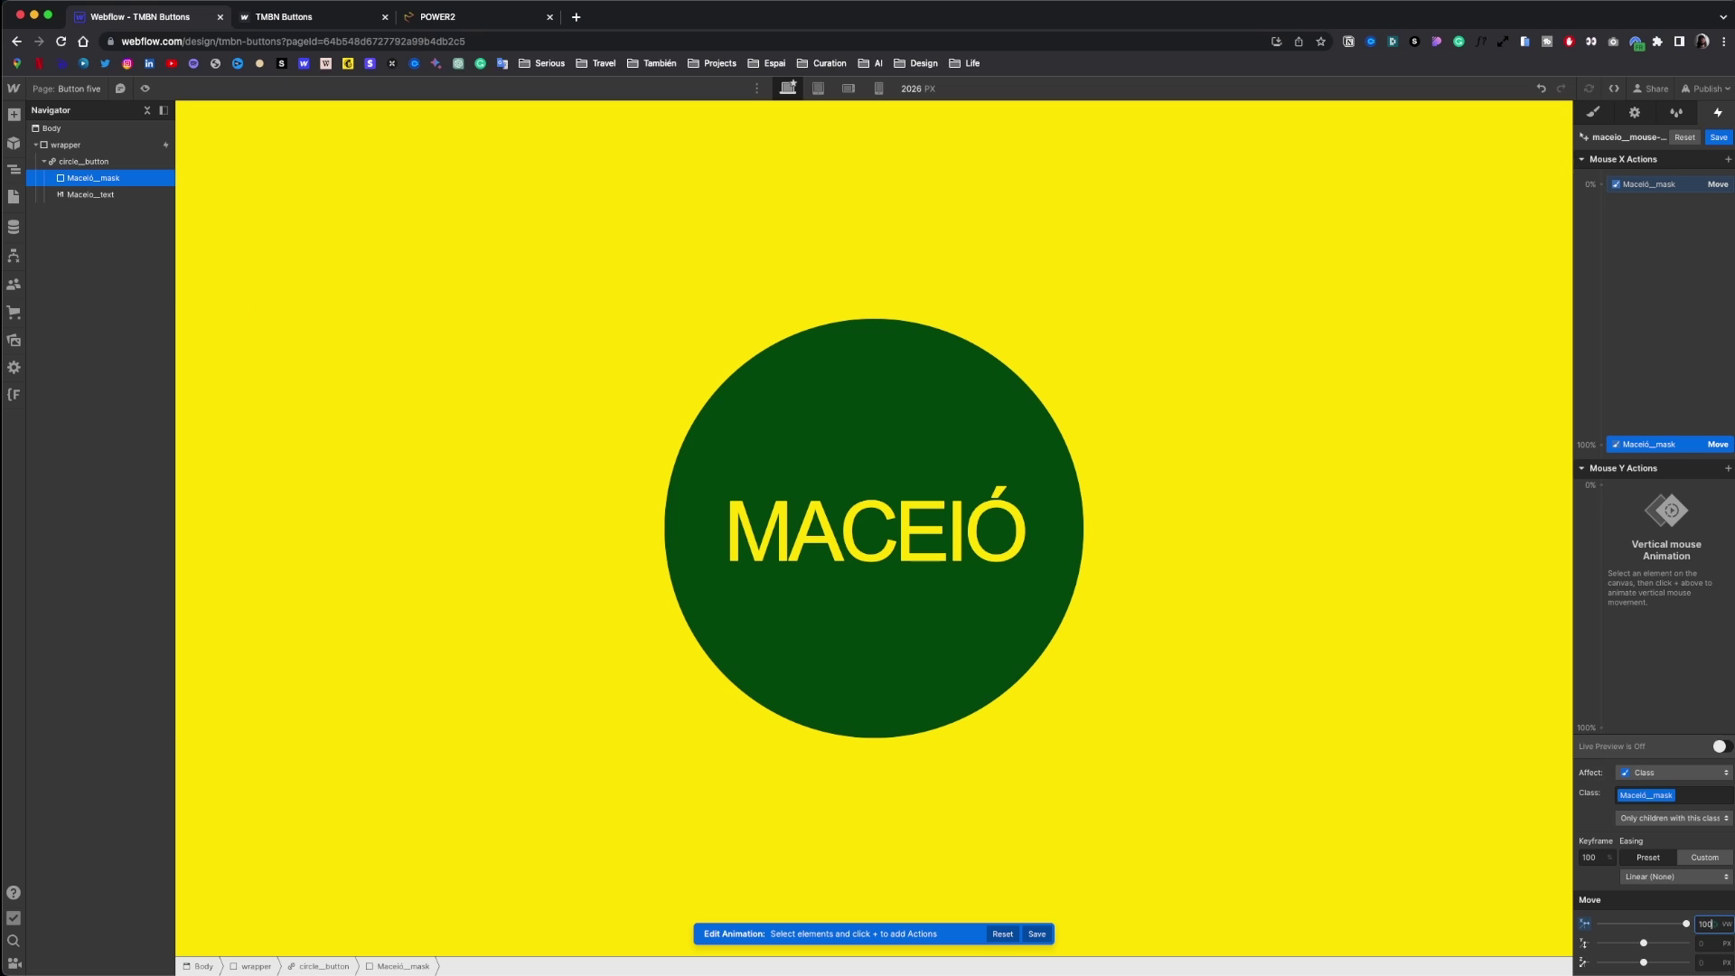
- Add a vertical mouse Move action for Maceió__mask, fill in its 0% Y value and set its 100% keyframe to 100vh on Y
left_click(1728, 468)
left_click(1627, 514)
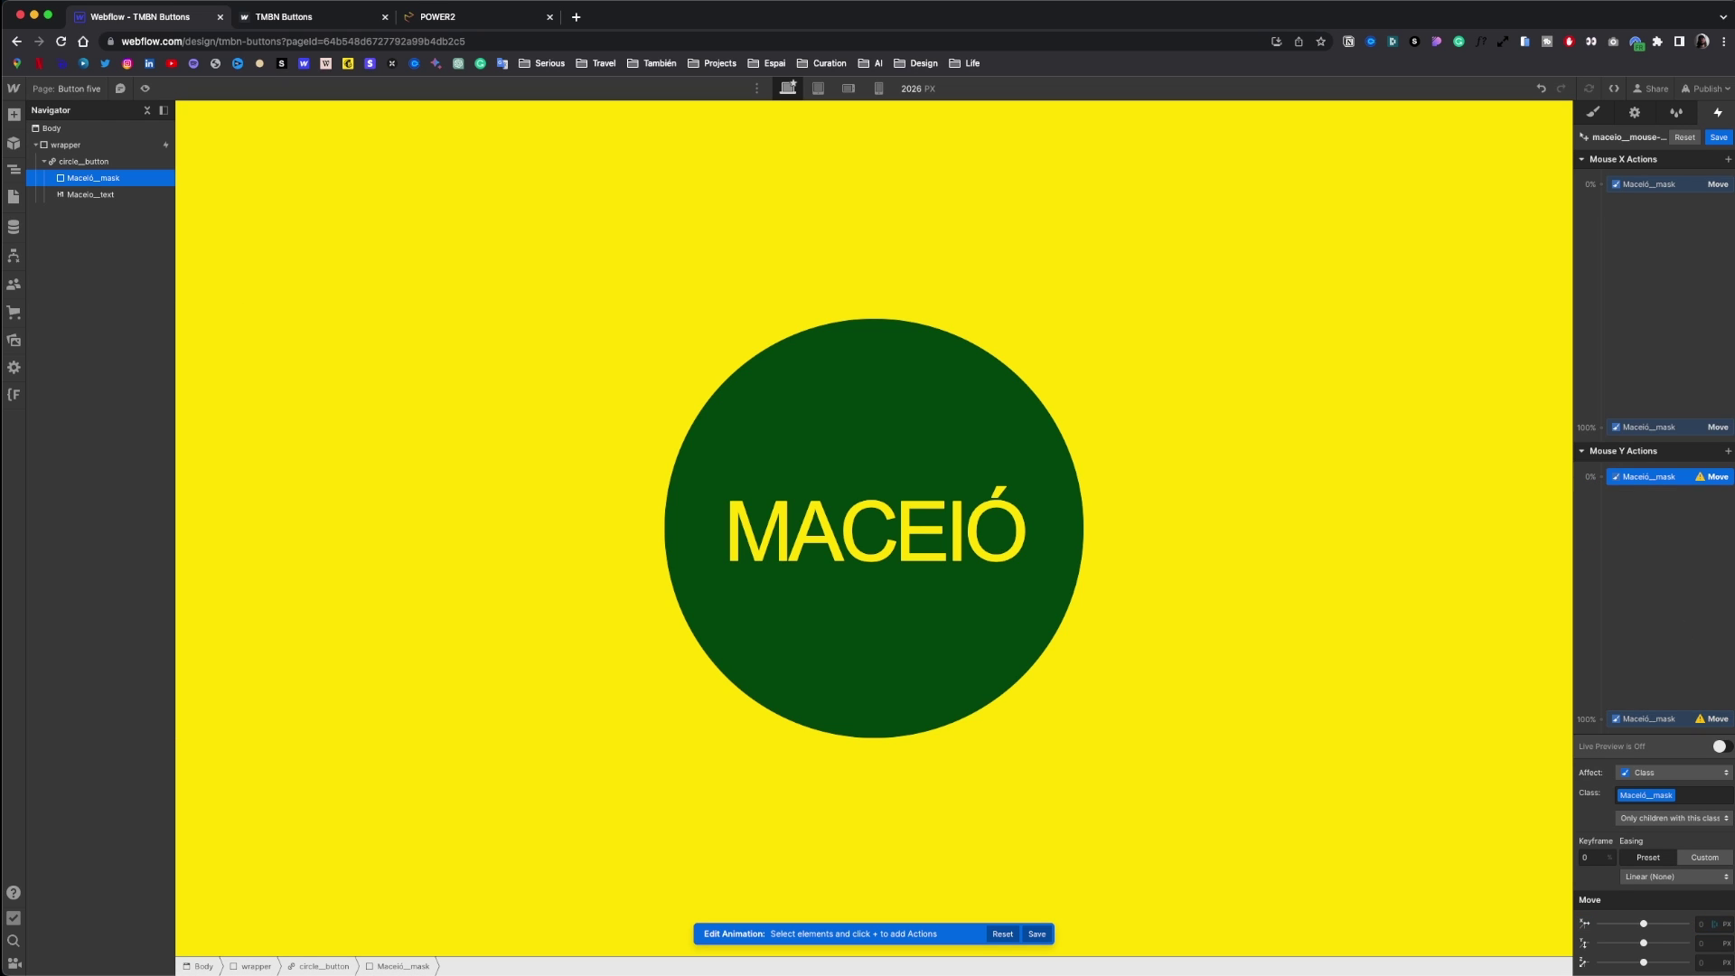
left_click(1707, 943)
left_click(1645, 719)
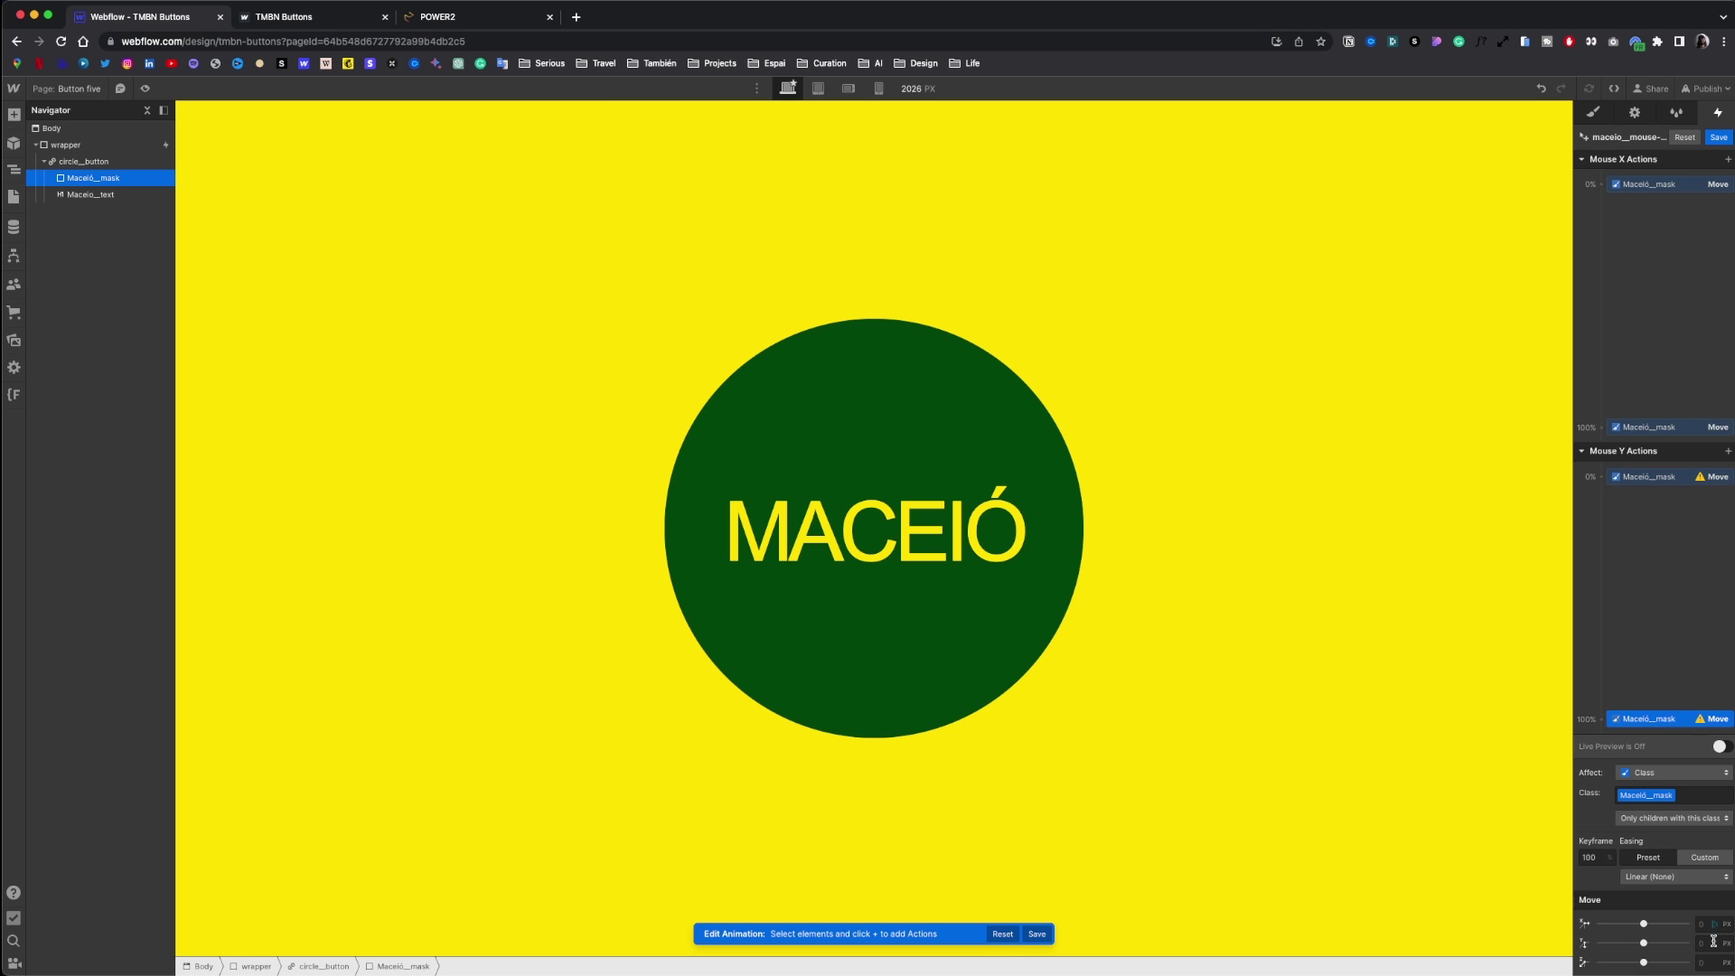
left_click(1709, 942)
- Test the mouse animation in live preview, save it and adjust its smoothing
left_click(1722, 748)
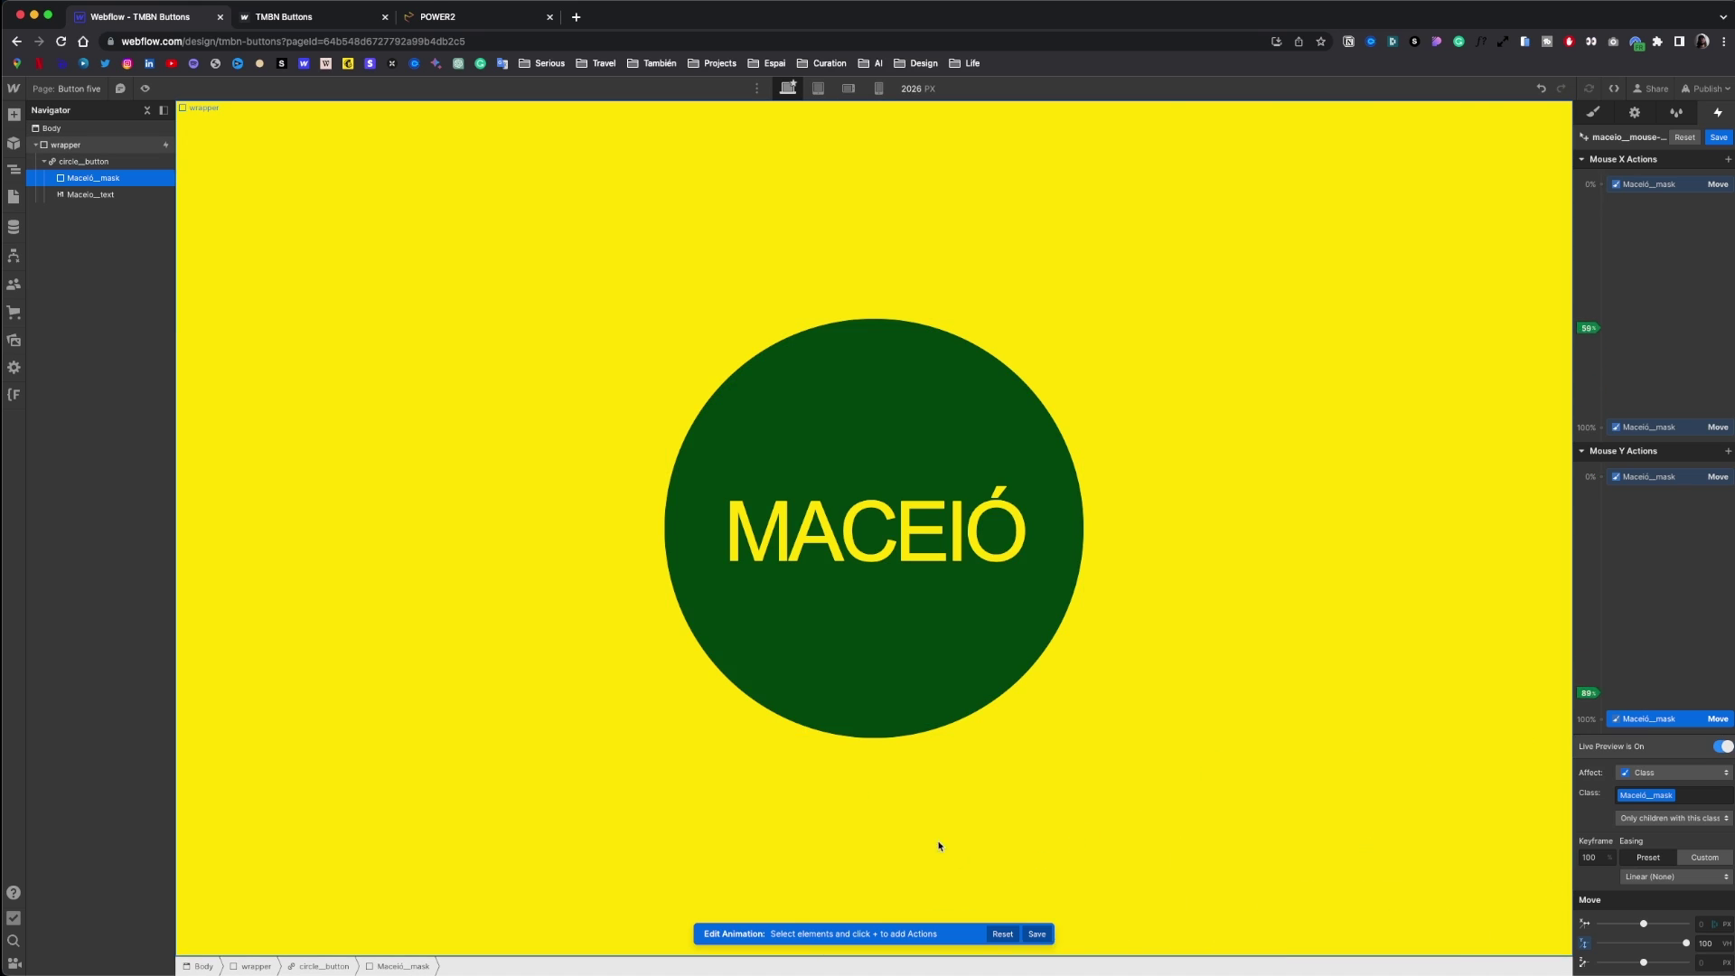
left_click(1718, 138)
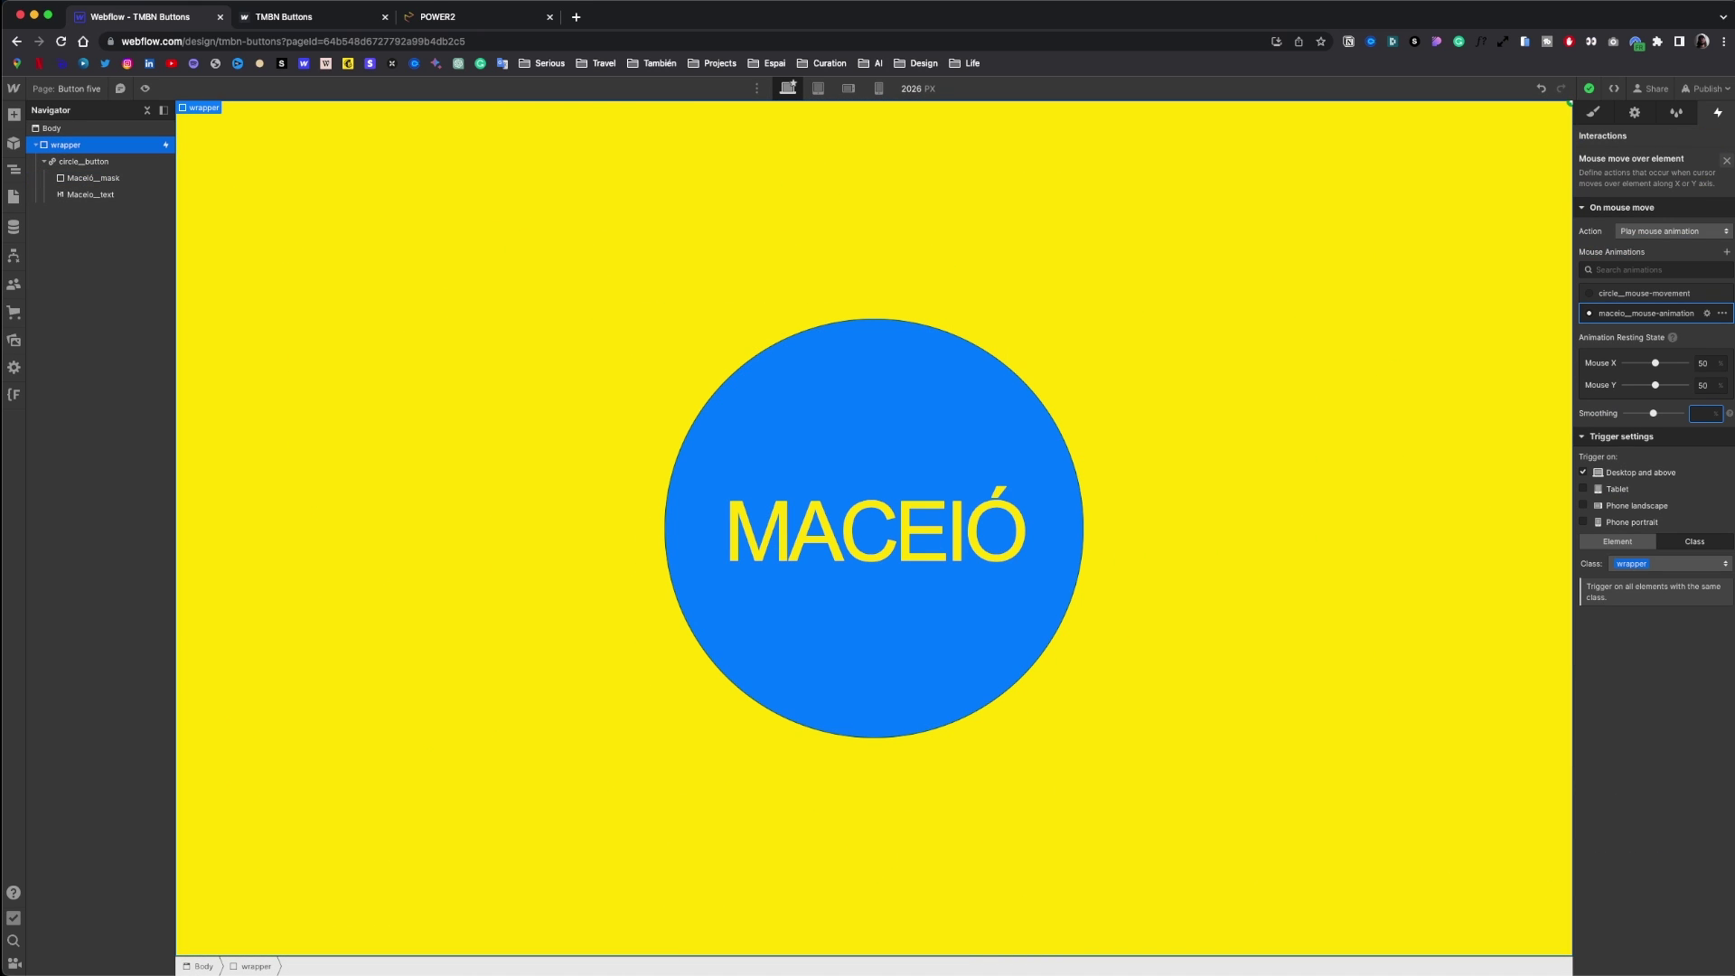
key("Return")
- Set the overflow of circle__button to hidden and preview the page
left_click(81, 162)
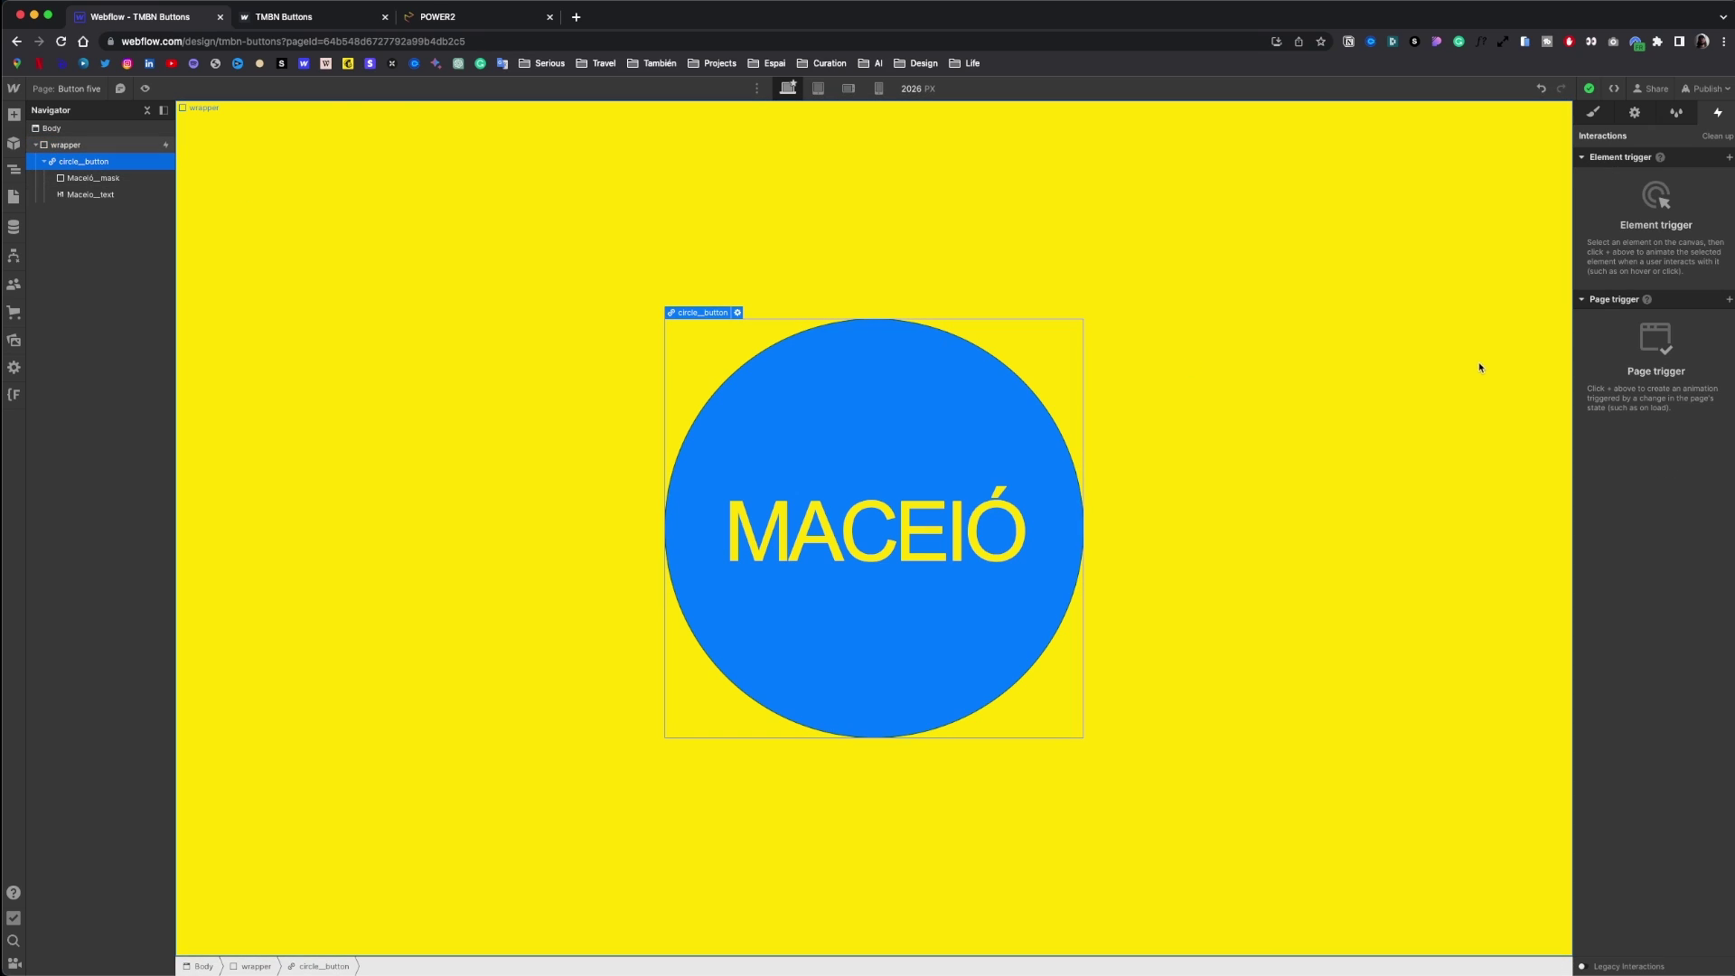
left_click(1594, 113)
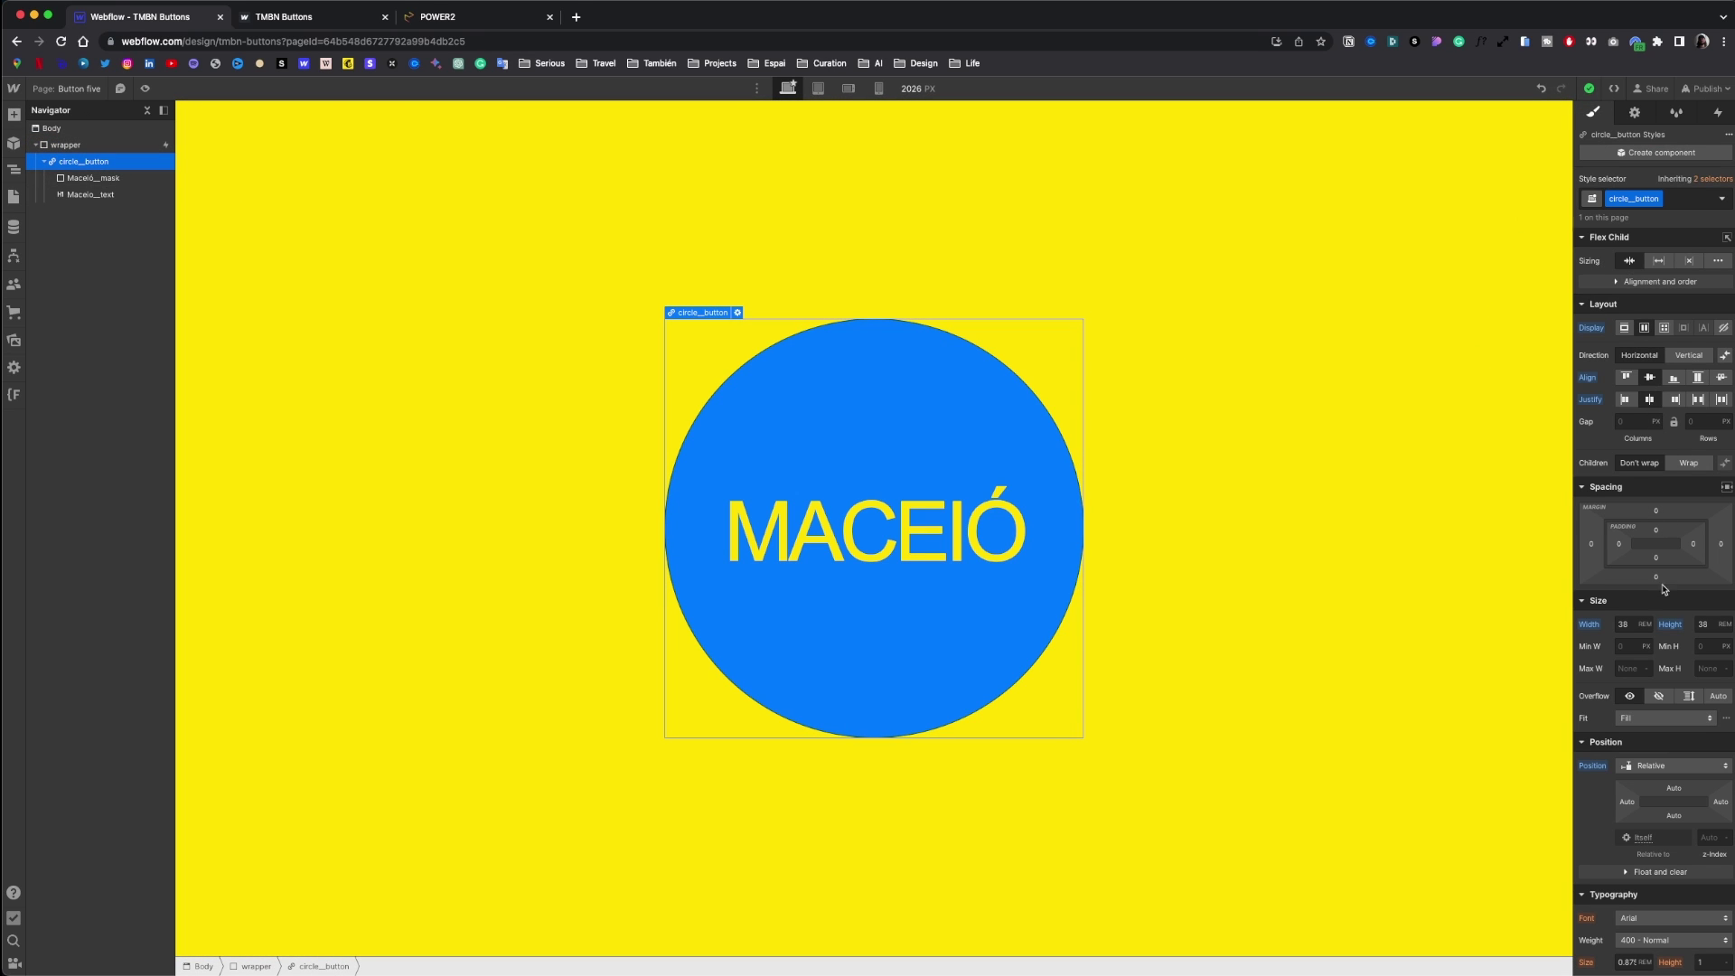
left_click(1660, 698)
left_click(146, 88)
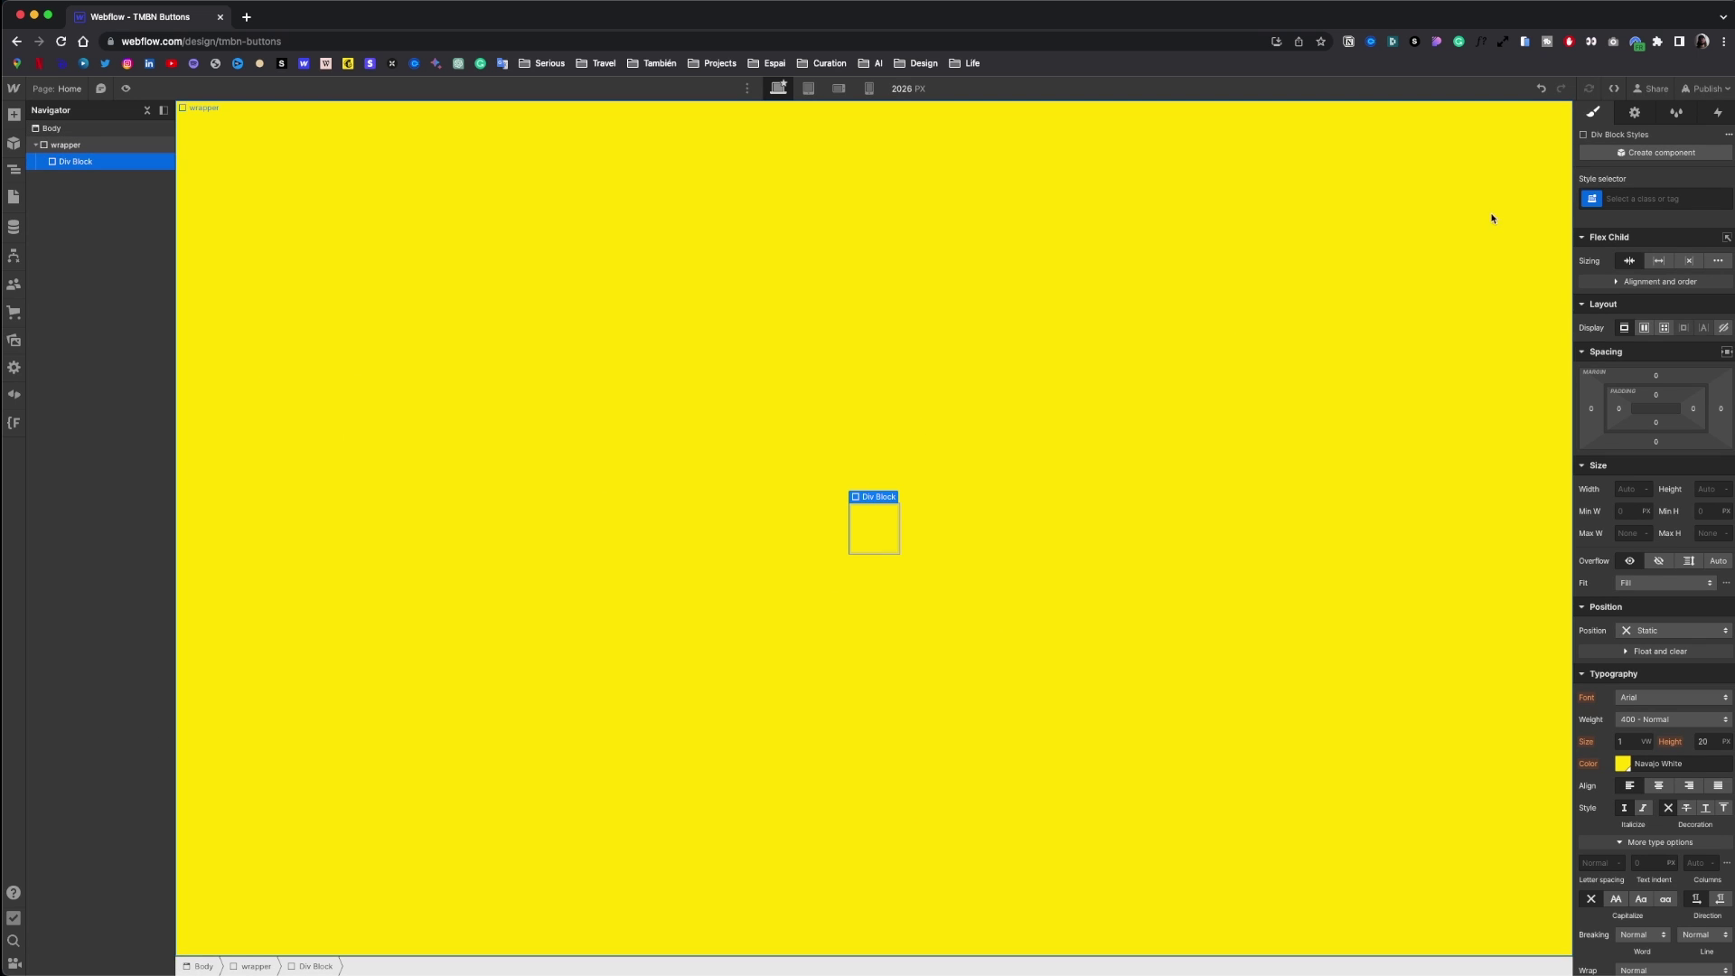
- Give the div block inside the wrapper the class circle and set its width and height to 29 rem
key("super+Return")
type("circle")
key("Return")
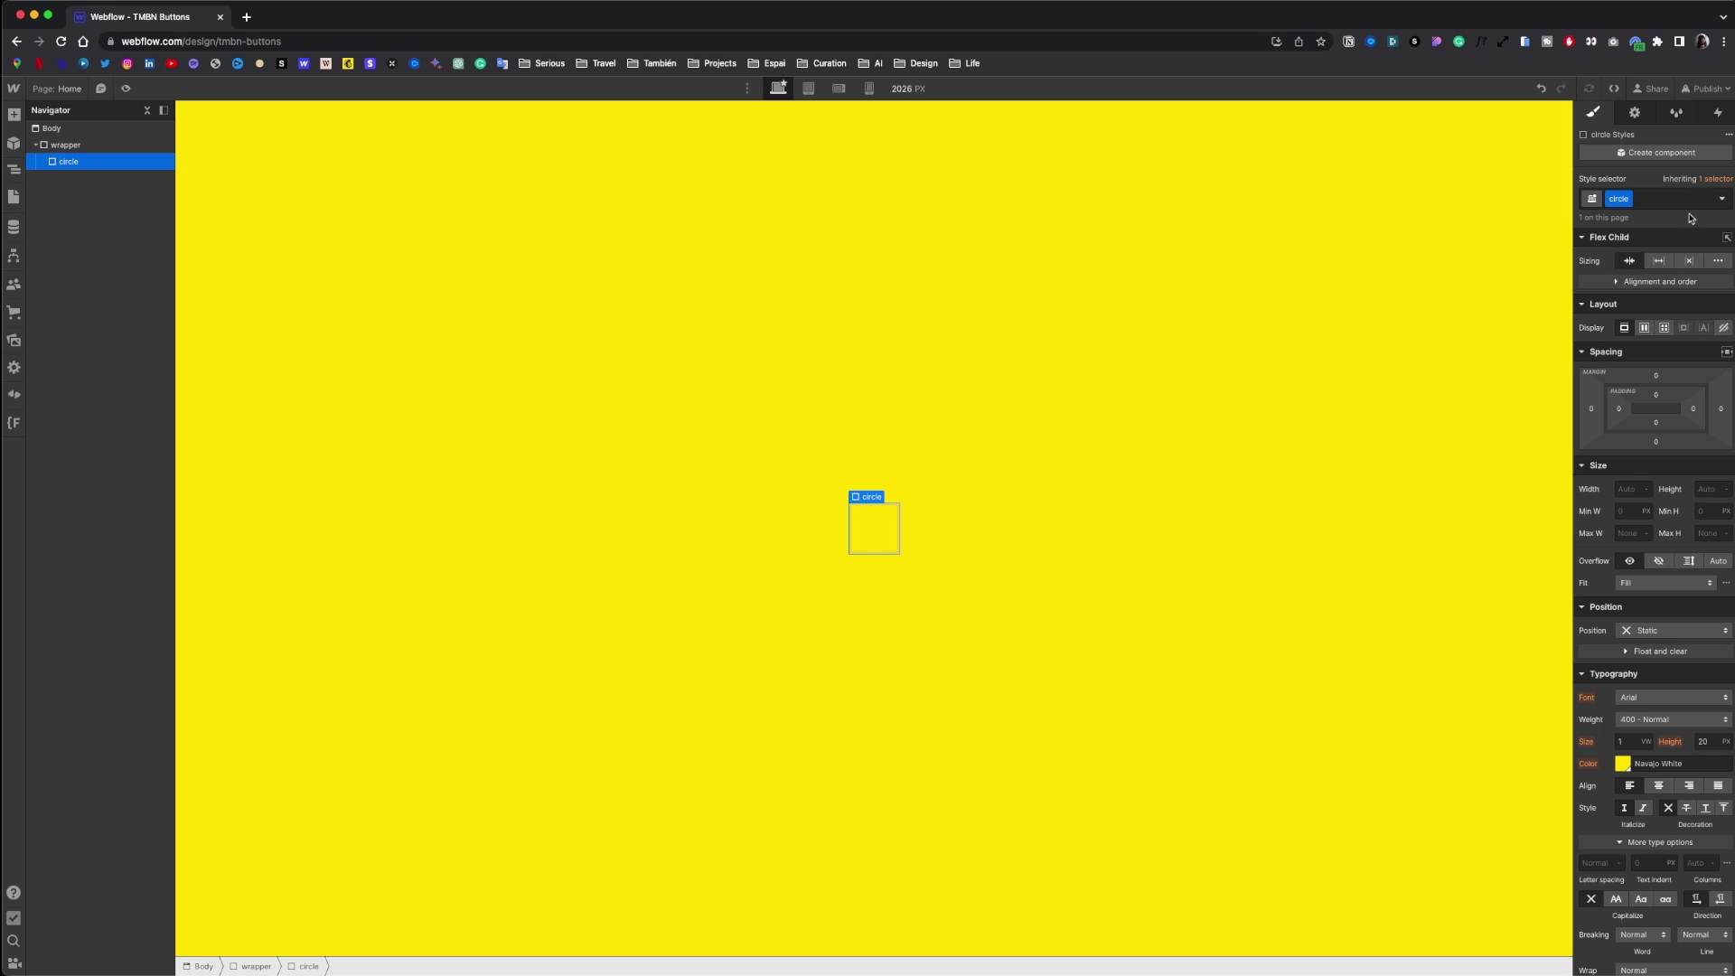
left_click(1629, 489)
type("29")
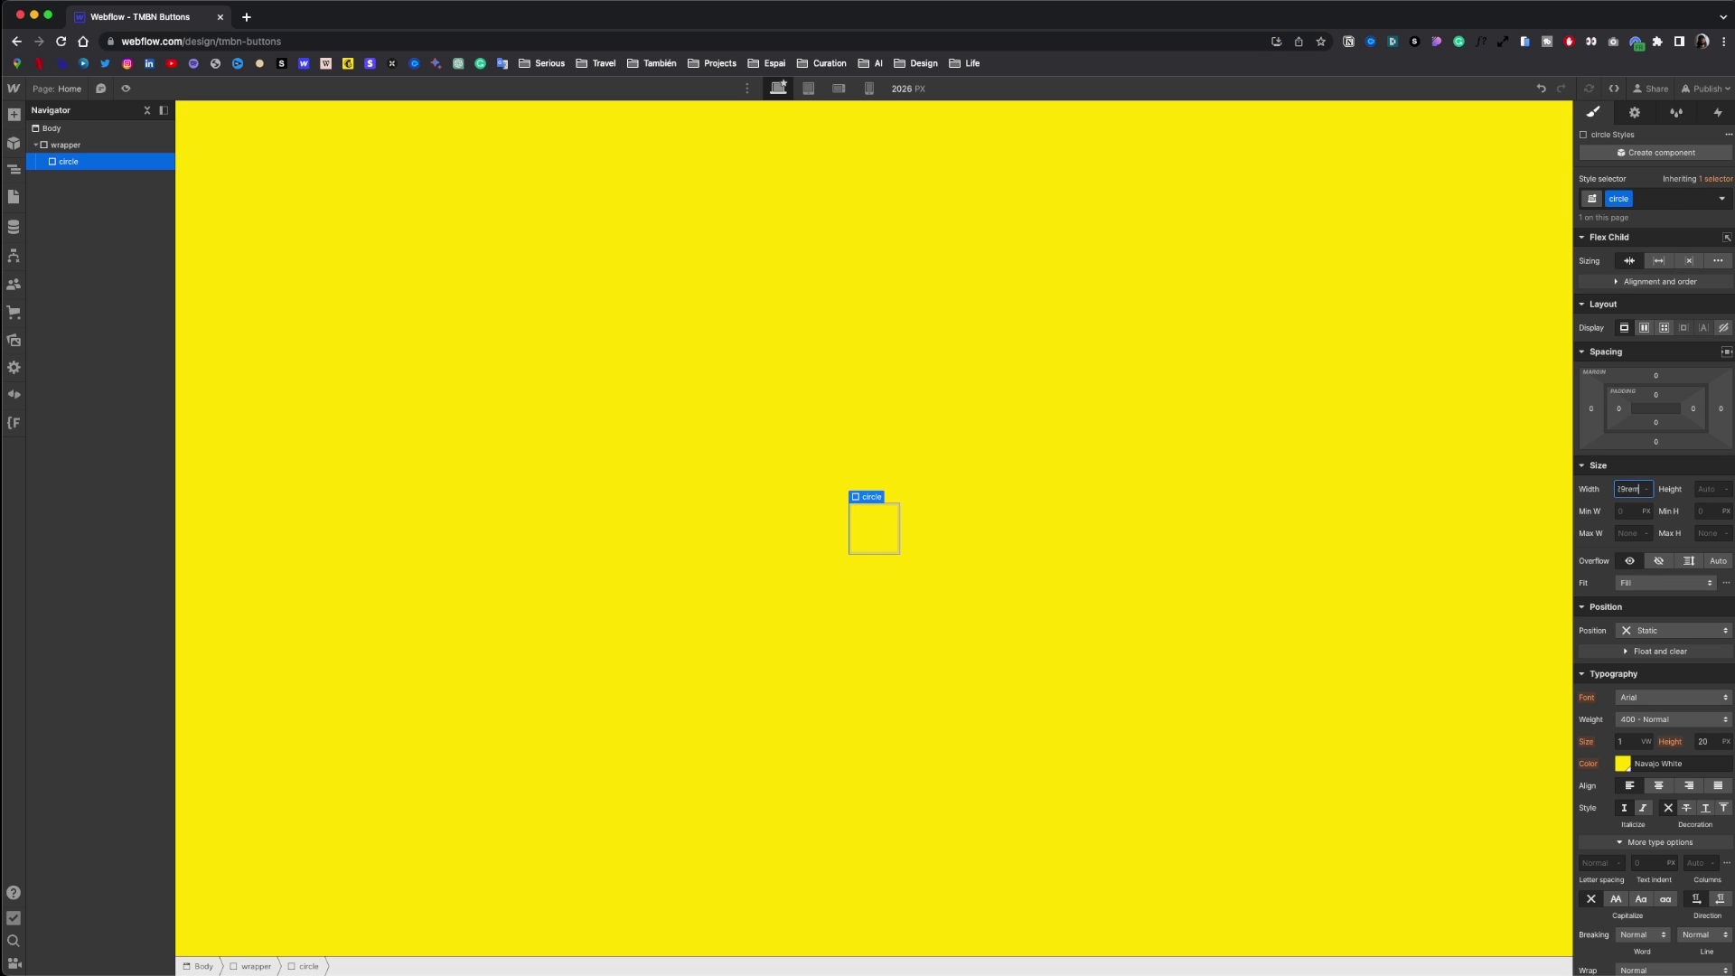
type("rem")
key("Return")
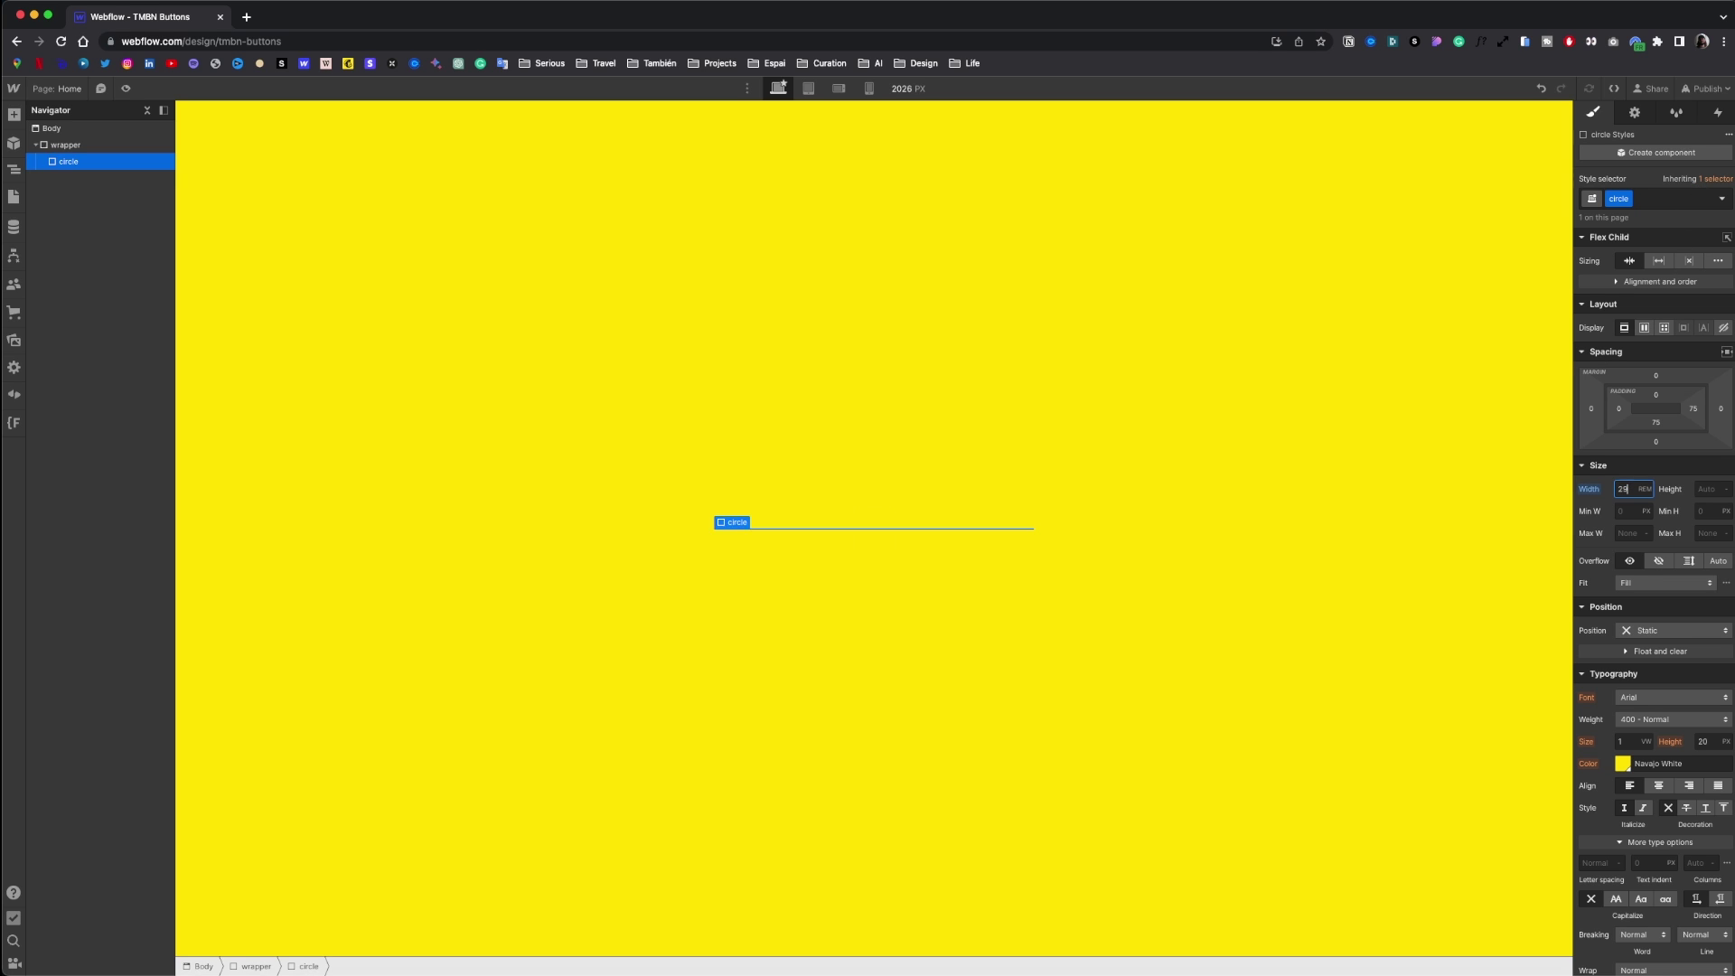
left_click(1712, 489)
type("29rem")
key("Return")
- Give the circle div a 1 px solid border in the Black swatch and a 50% radius
scroll(1656, 669, "down", 6)
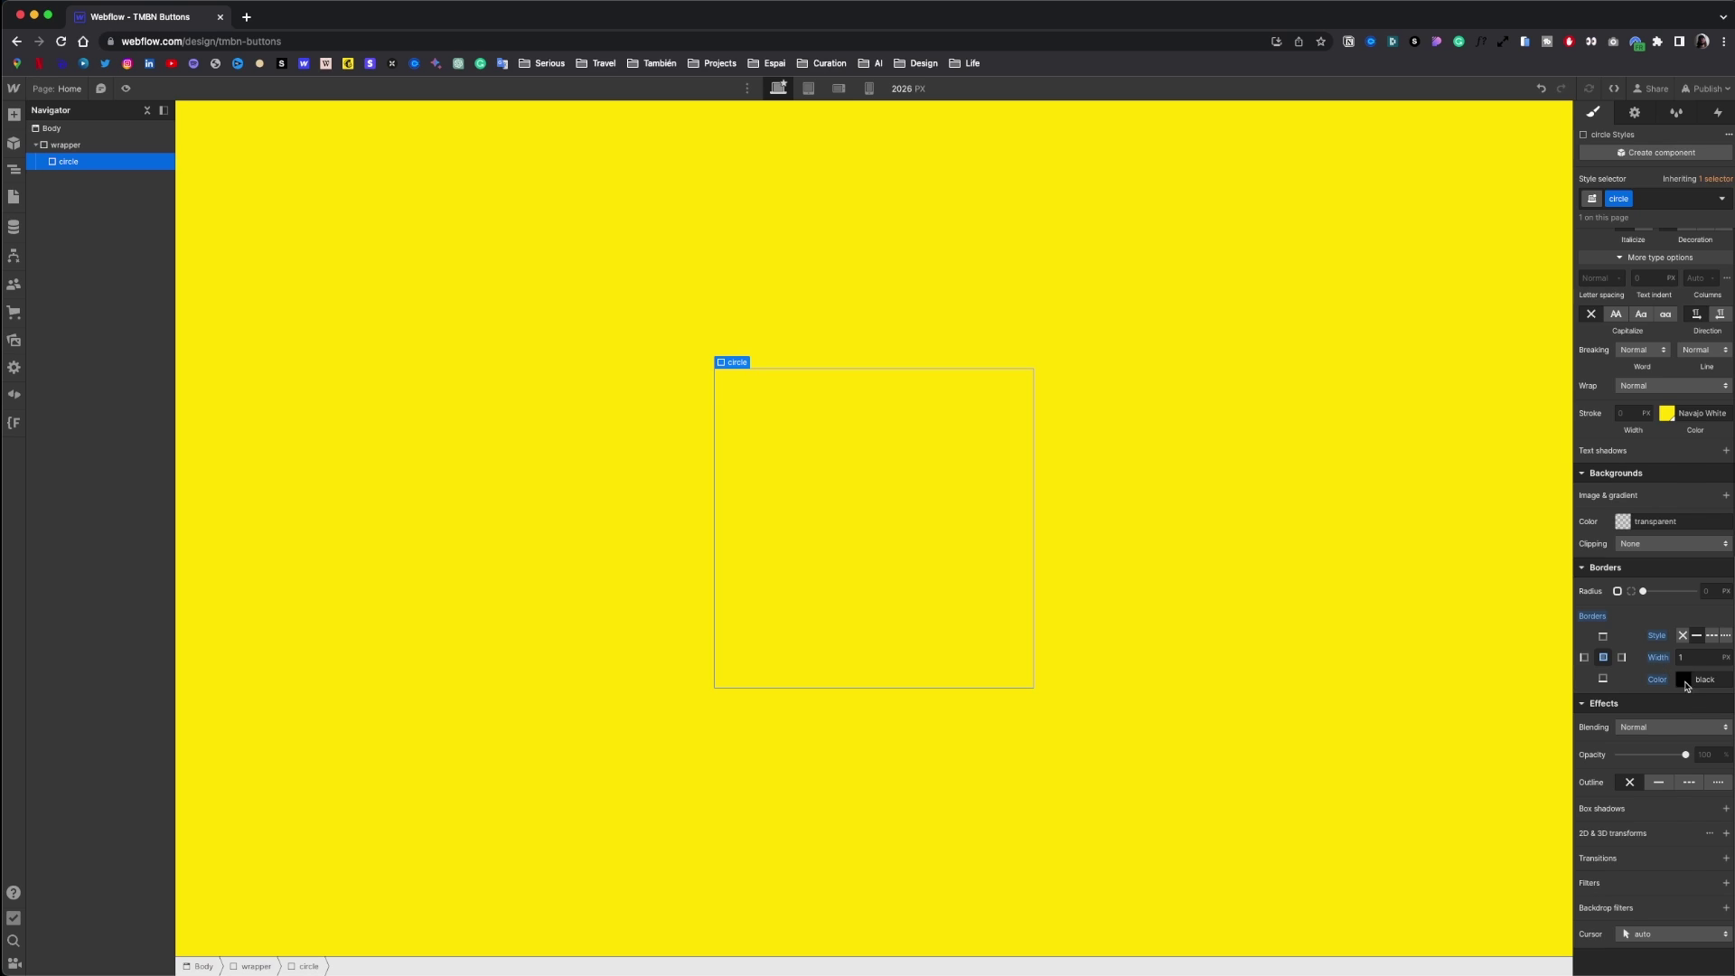
left_click(1687, 685)
left_click(1612, 892)
left_click(1717, 591)
type("50%")
key("Return")
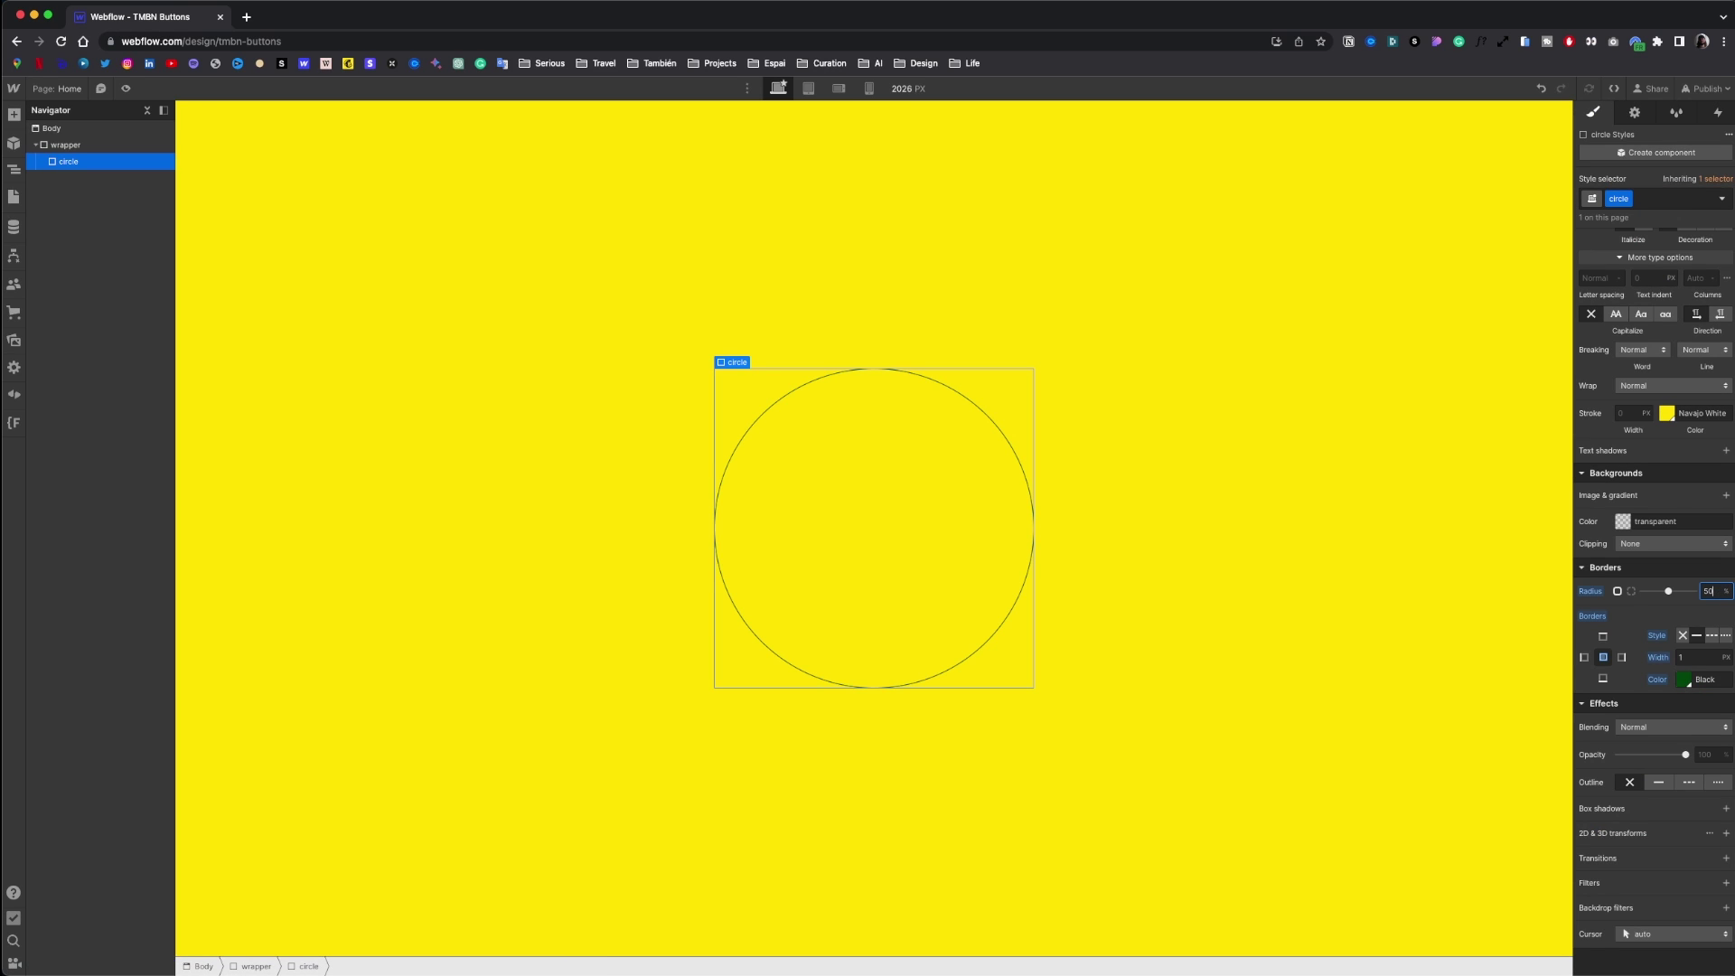
- Add a heading inside the circle, give it the class circle__text and colour it with the Black swatch
key("a")
left_click_drag(60, 505, 834, 469)
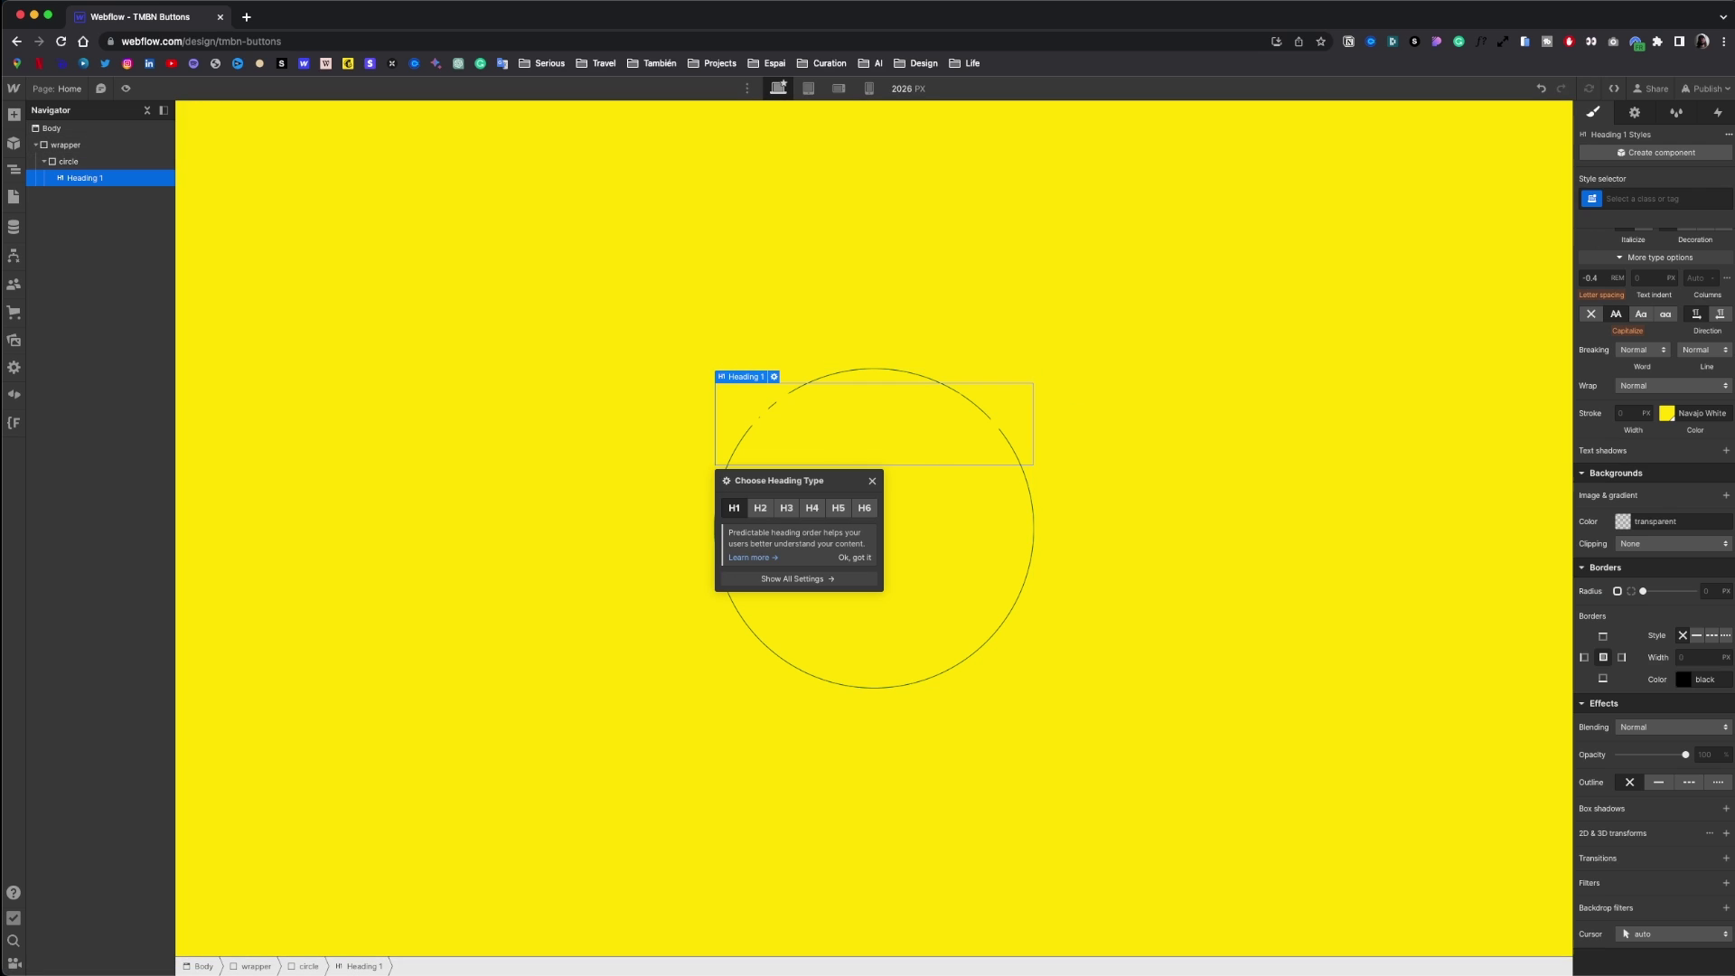
left_click(1661, 197)
type("circle__text")
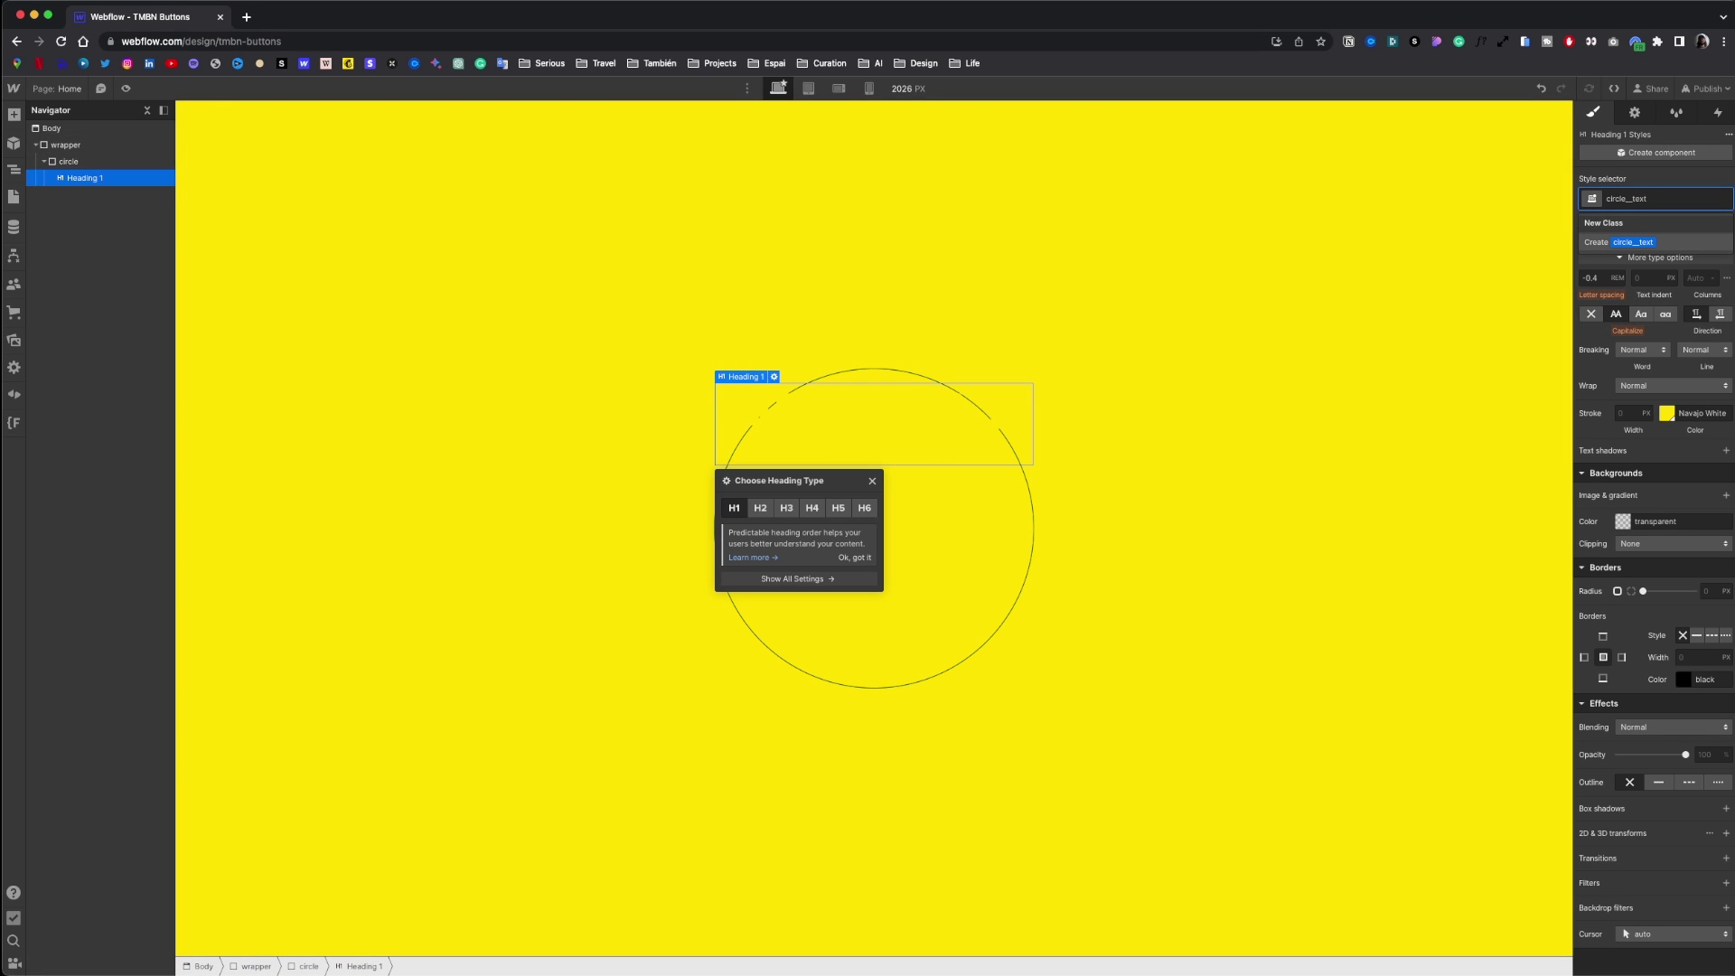
key("Return")
scroll(1627, 632, "up", 5)
left_click(1621, 689)
left_click(1607, 927)
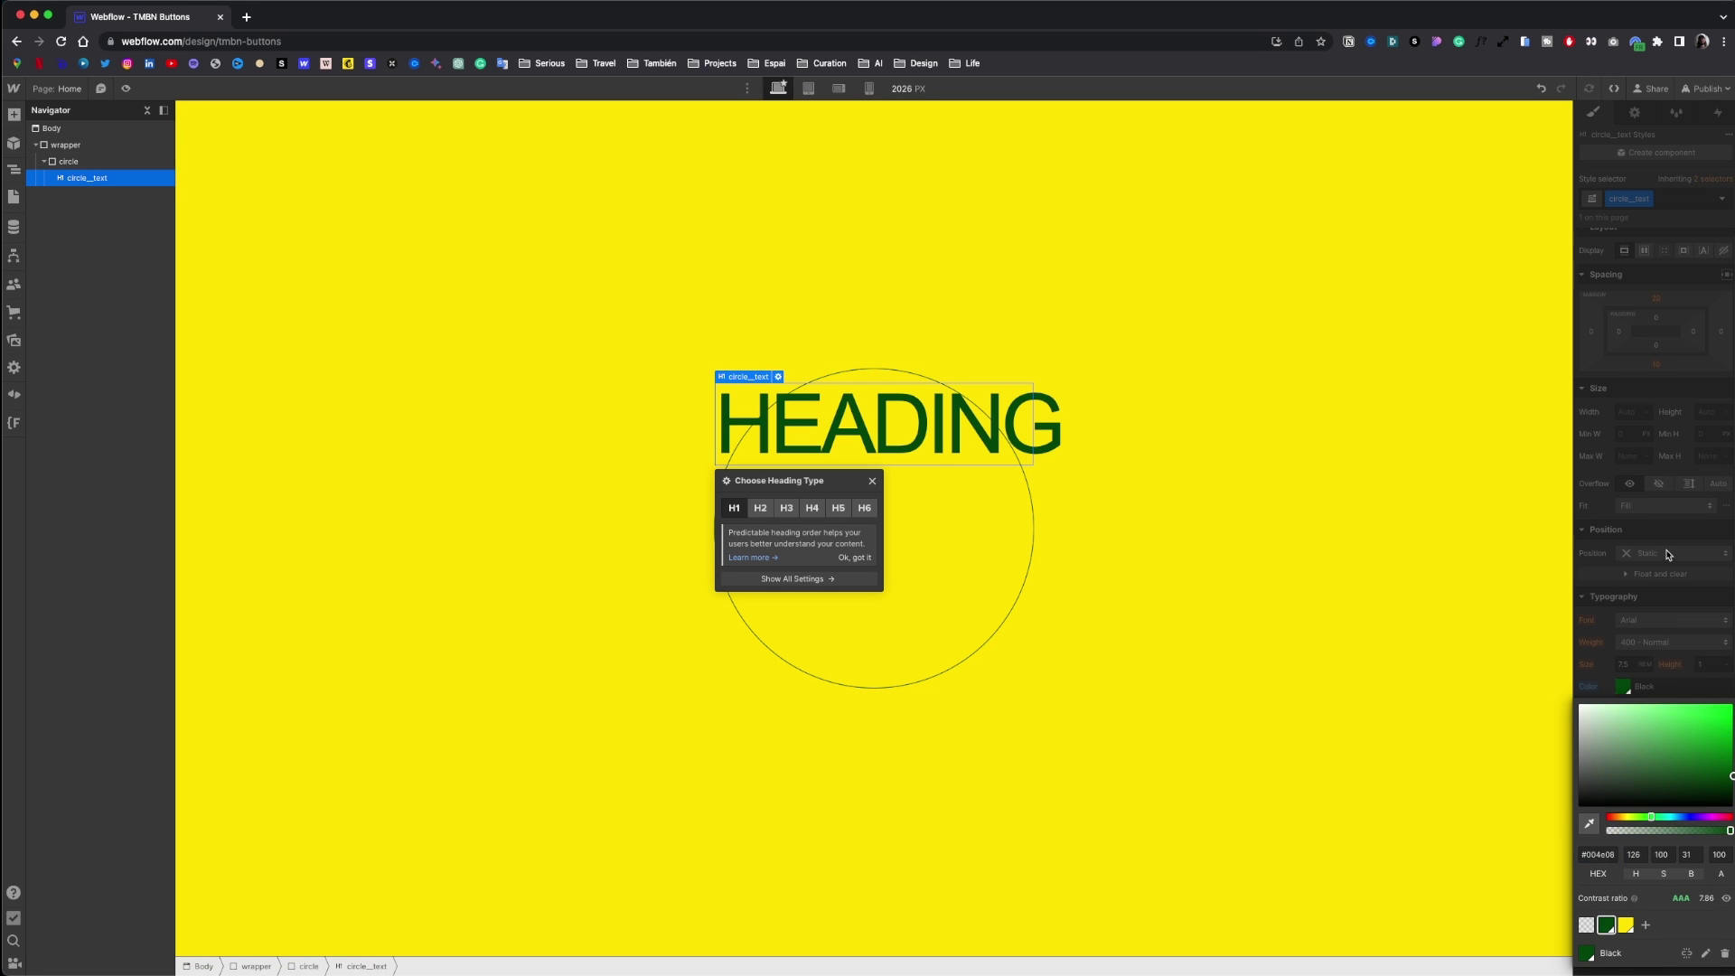
left_click(1670, 555)
- Centre the circle's content on both axes with flex layout and change the heading text to BELÉM
left_click(922, 600)
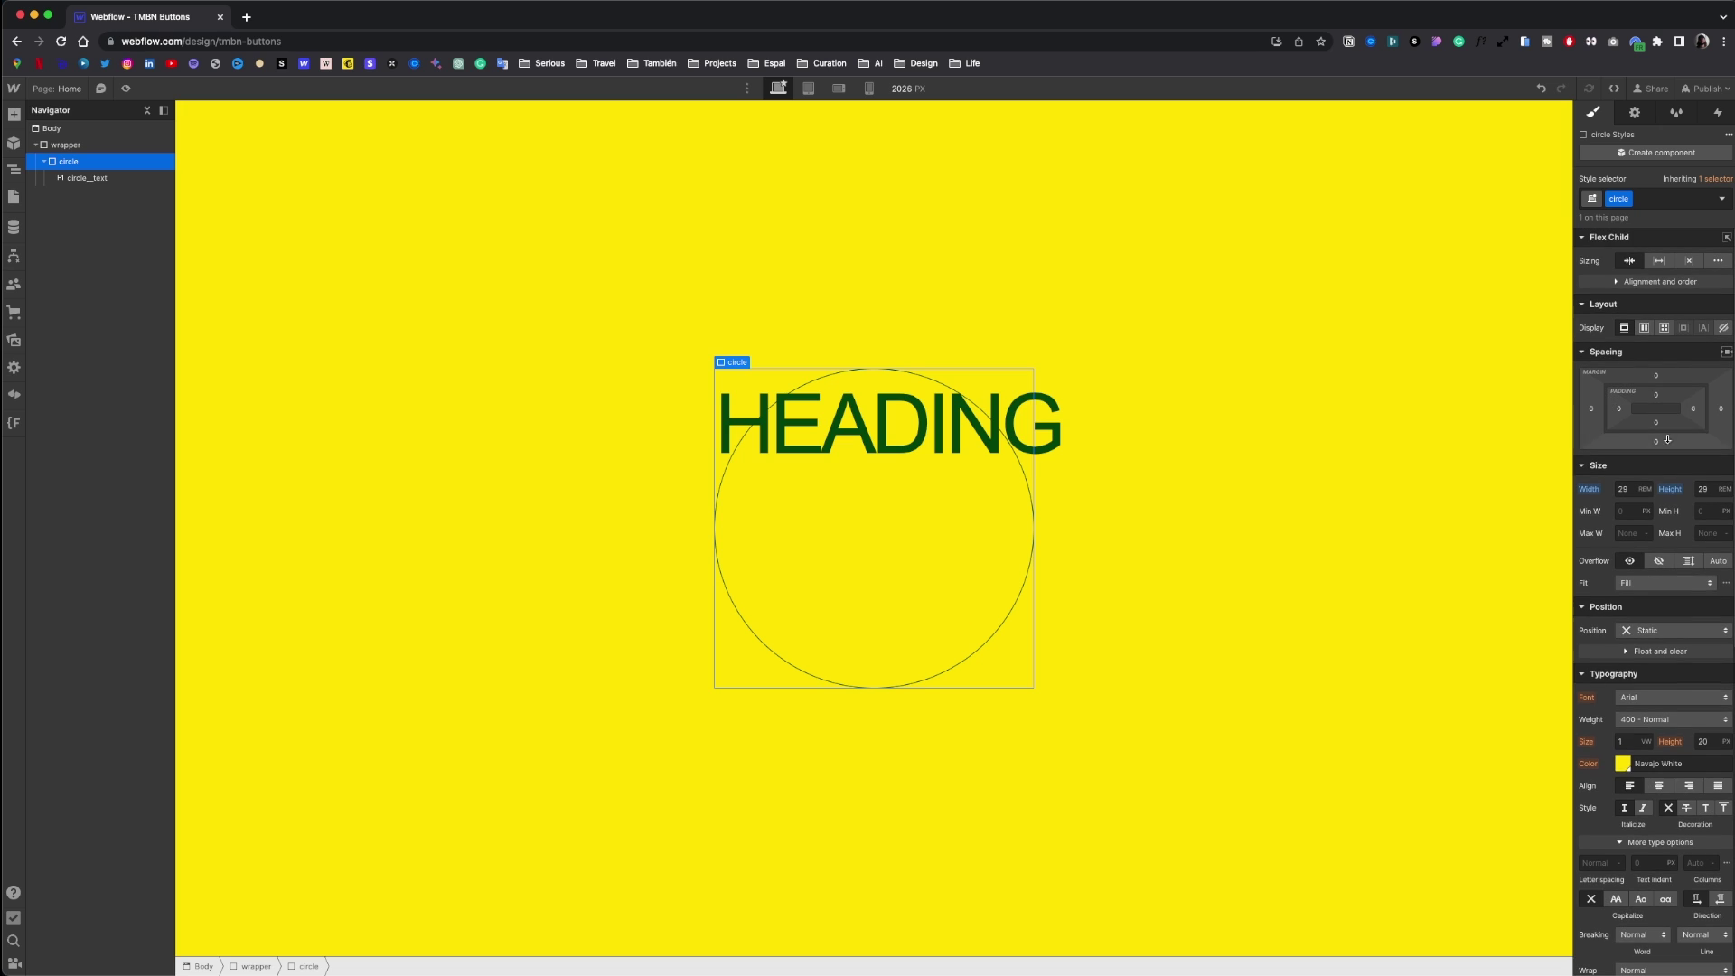
left_click(1644, 327)
left_click(1649, 377)
left_click(1651, 399)
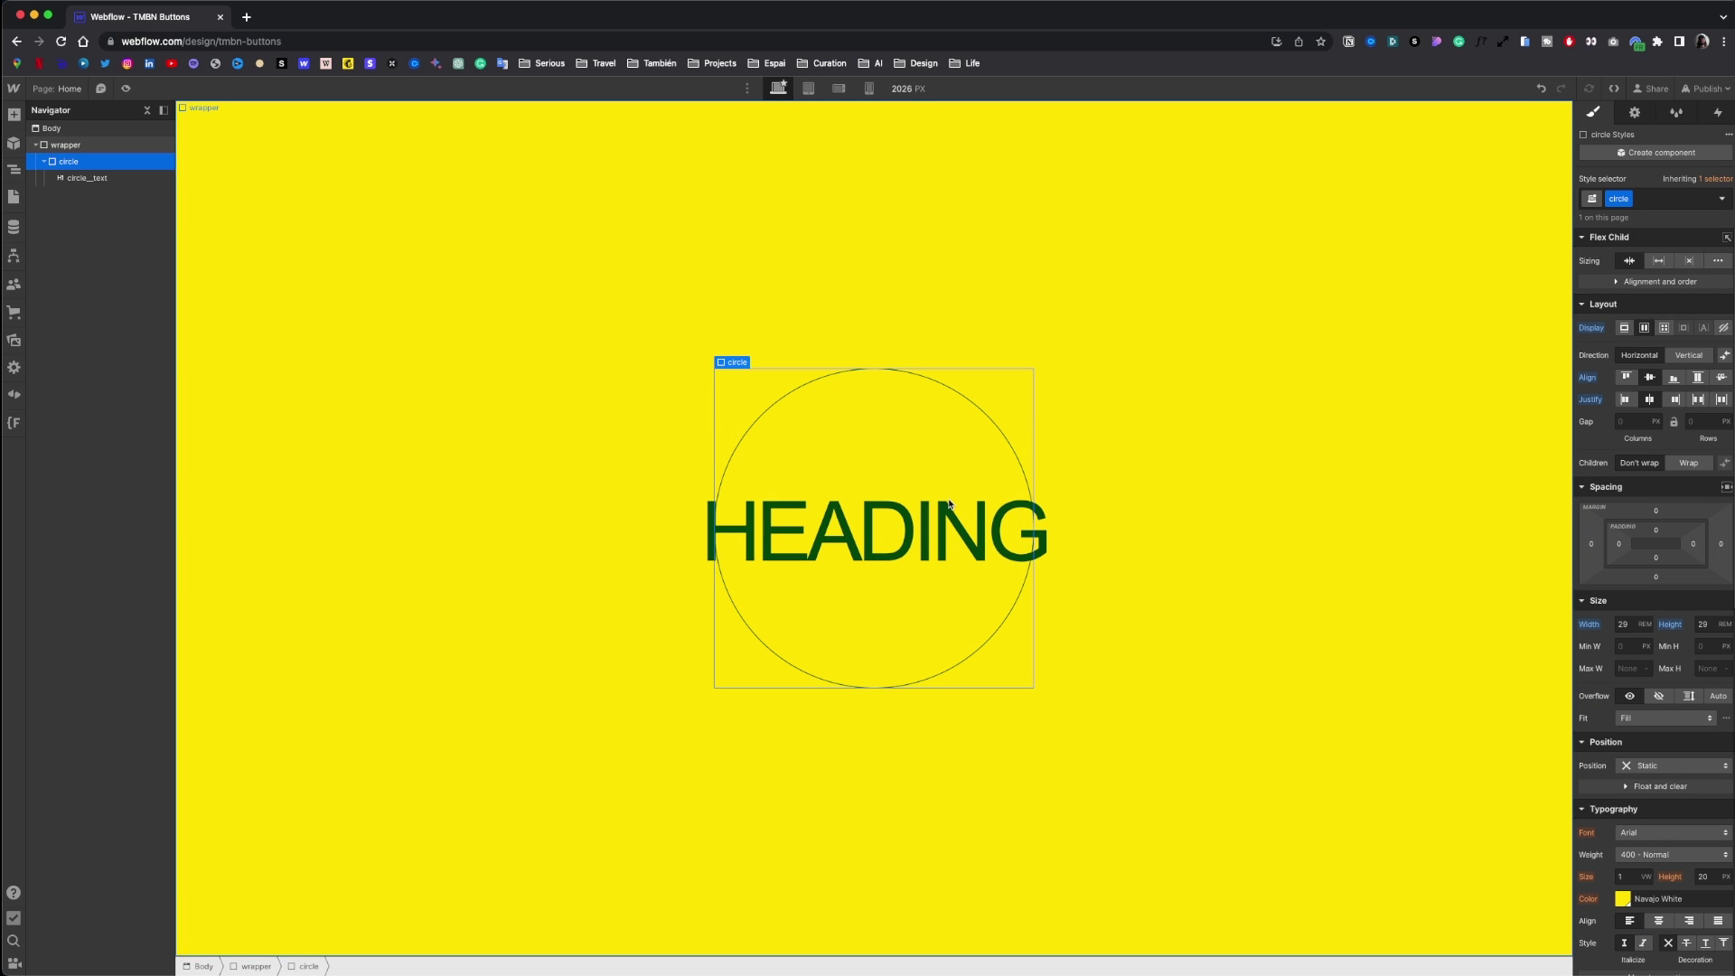
double_click(883, 520)
type("BELÉM")
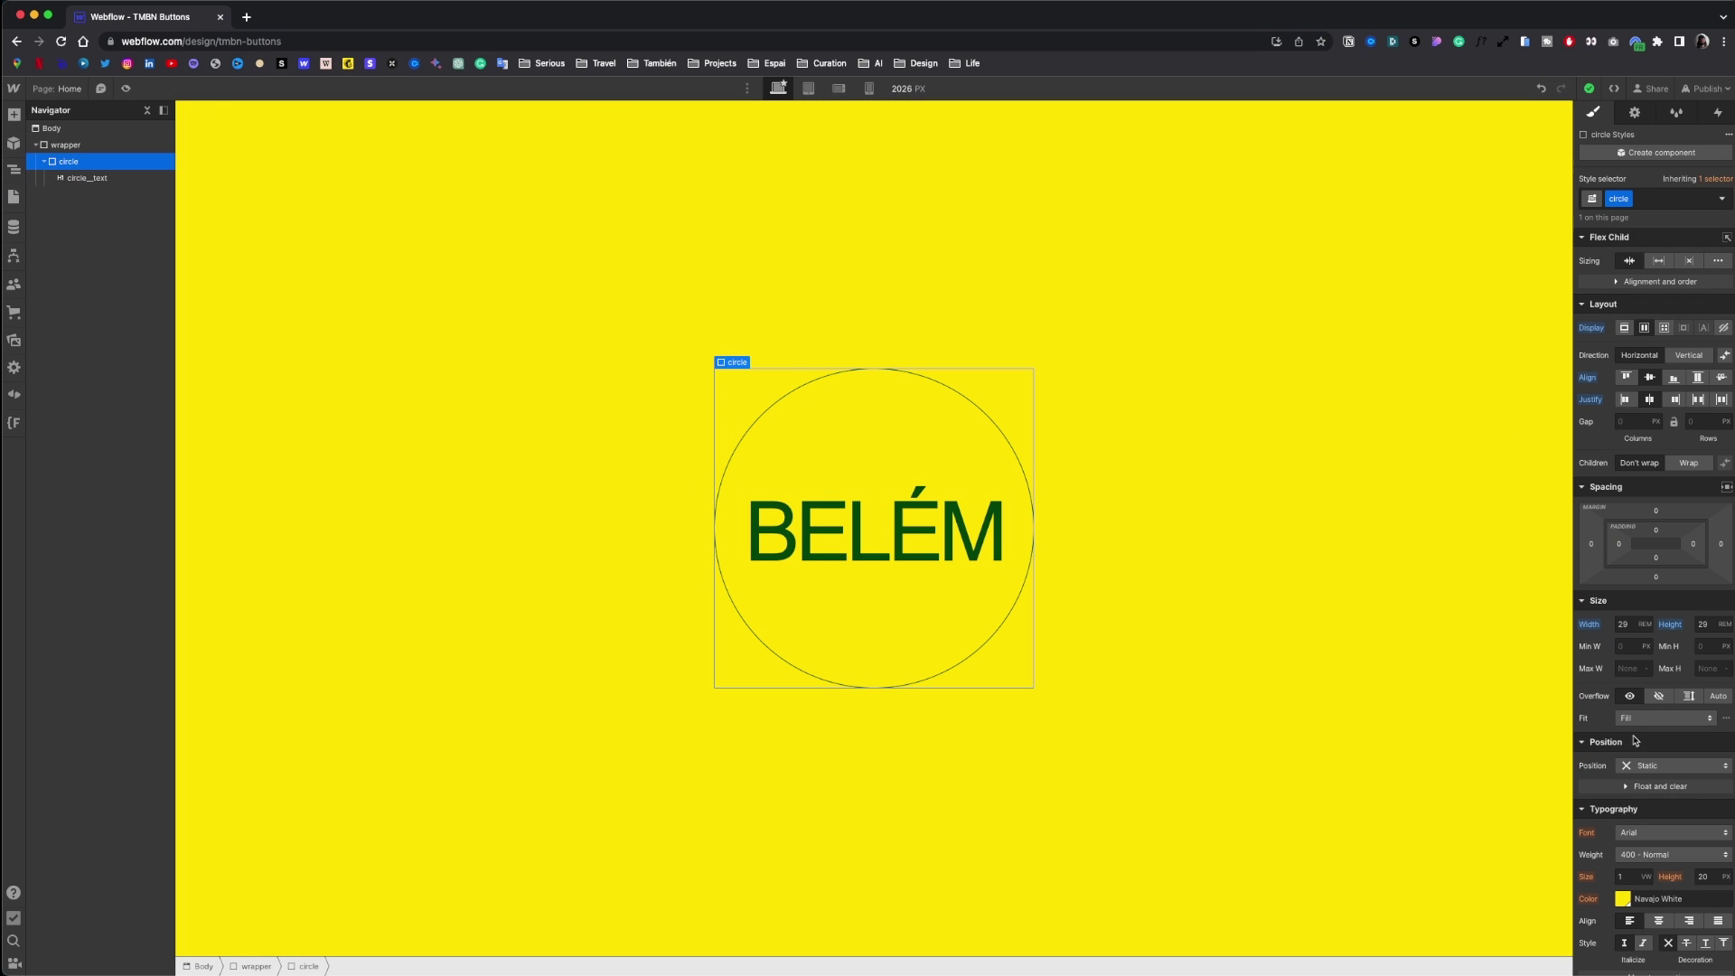
- Set circle and circle__text to Relative position and give circle__text a z-index of 3
left_click(1645, 767)
left_click(1642, 785)
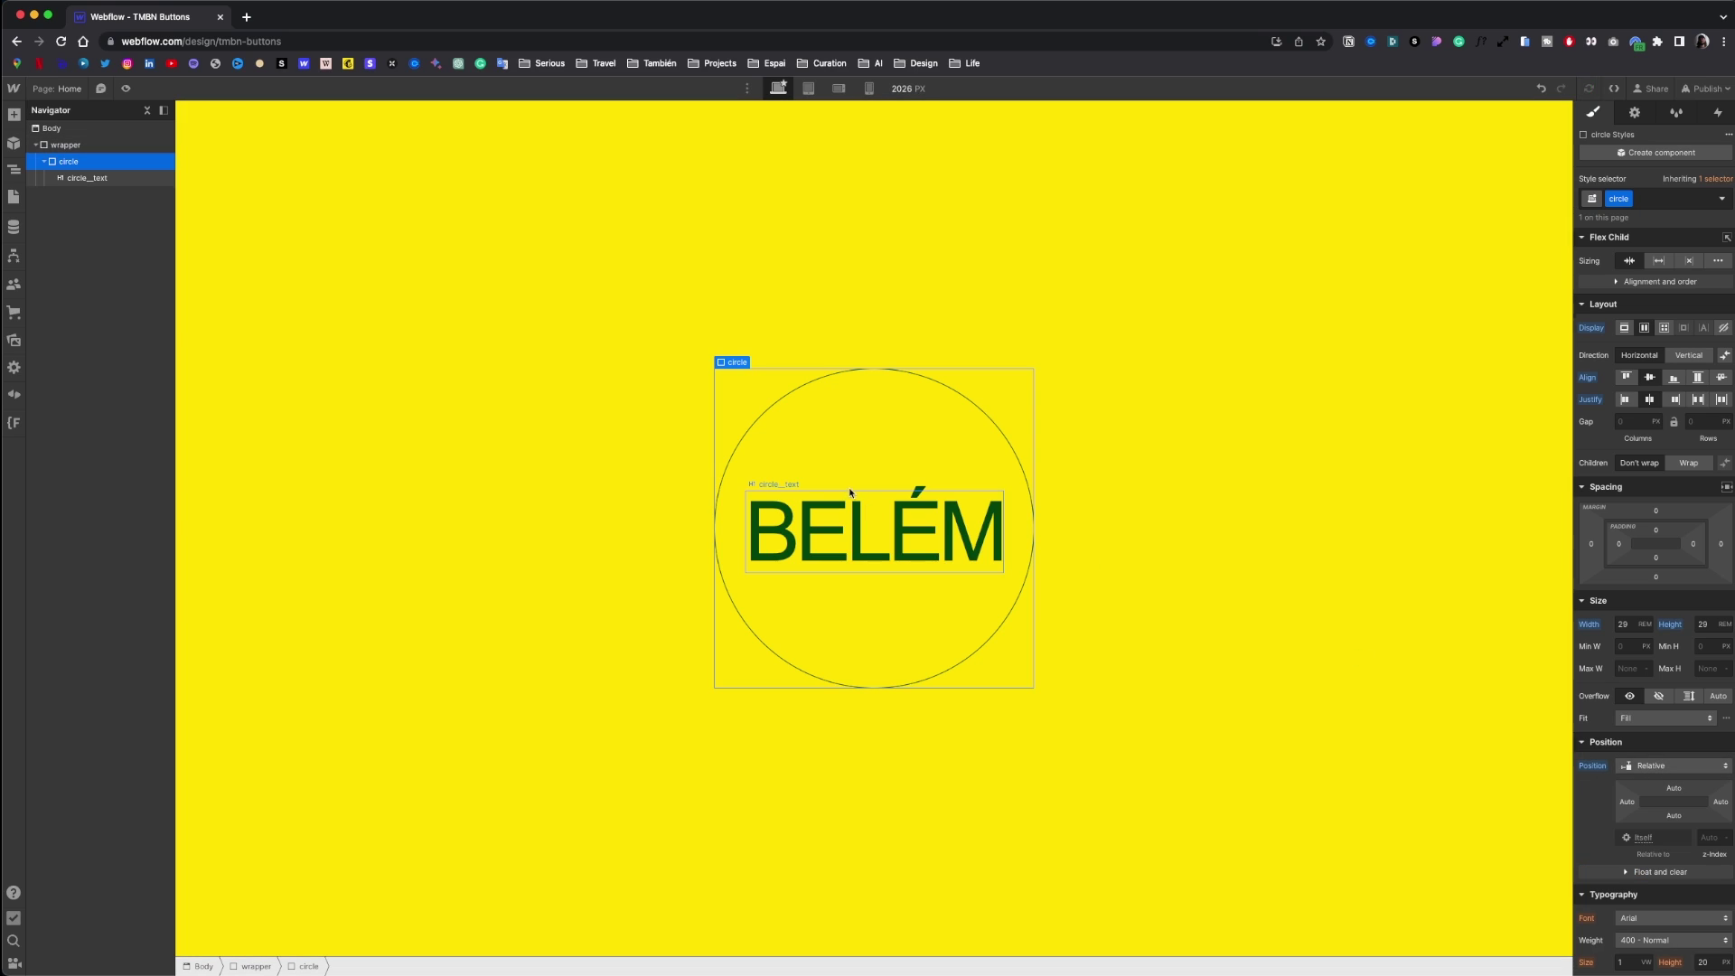
left_click(852, 501)
scroll(1686, 744, "down", 1)
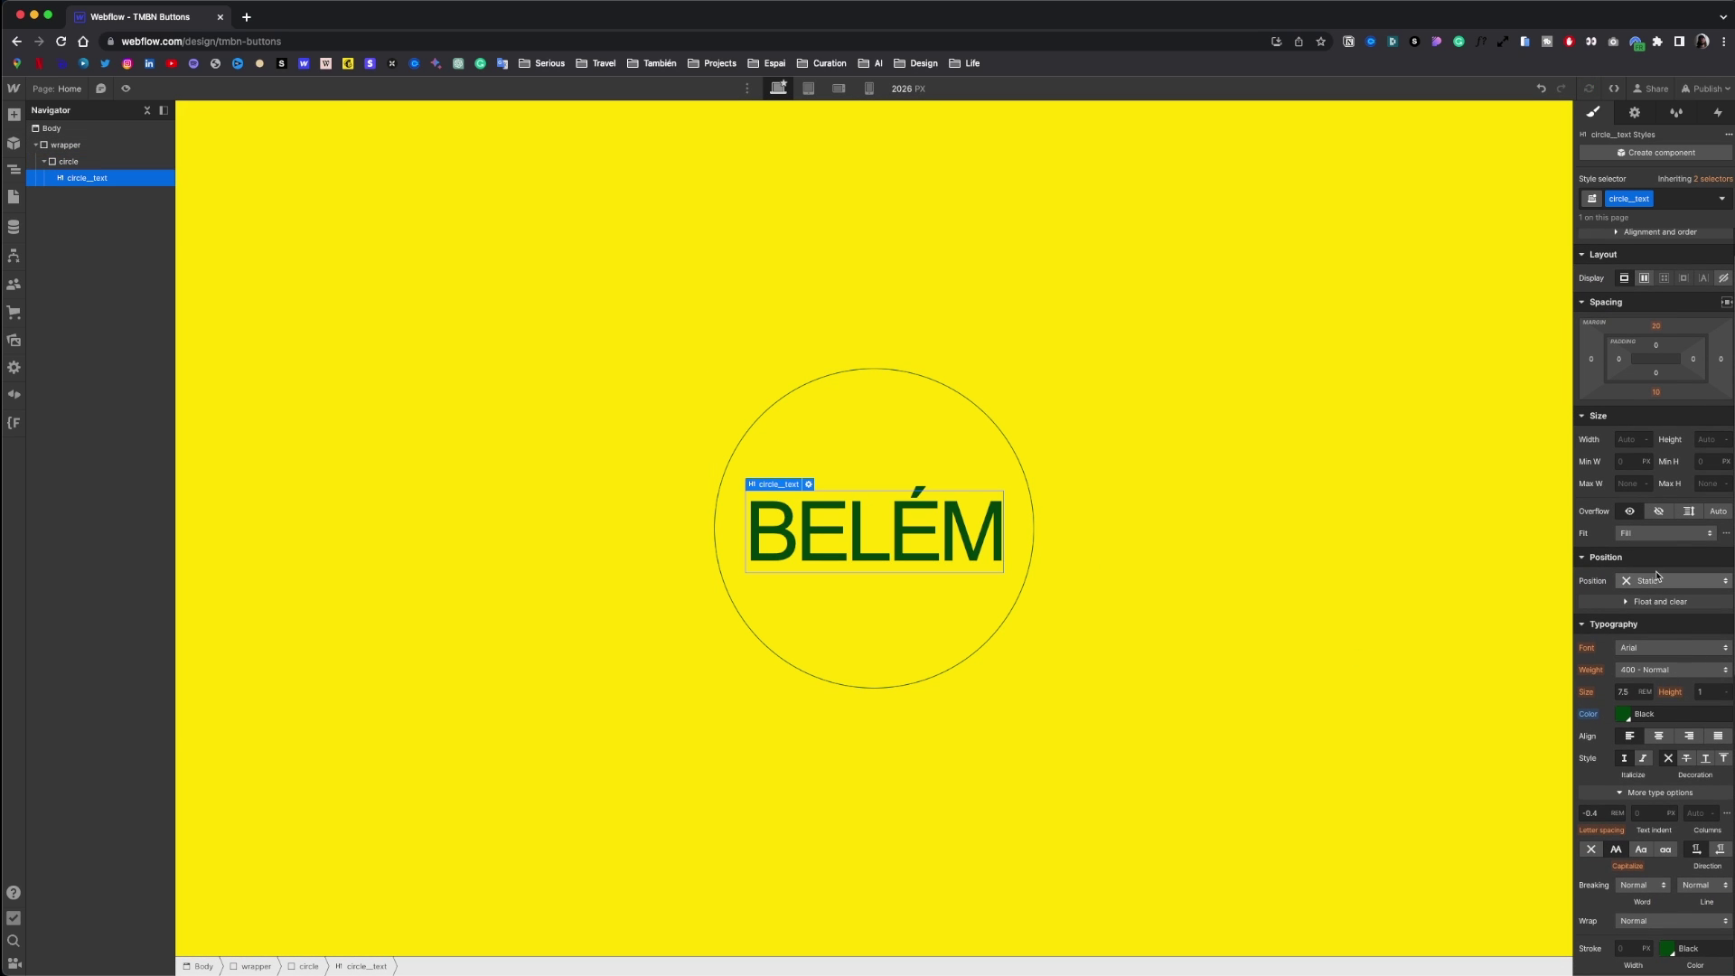
left_click(1671, 581)
left_click(1665, 604)
left_click(1706, 653)
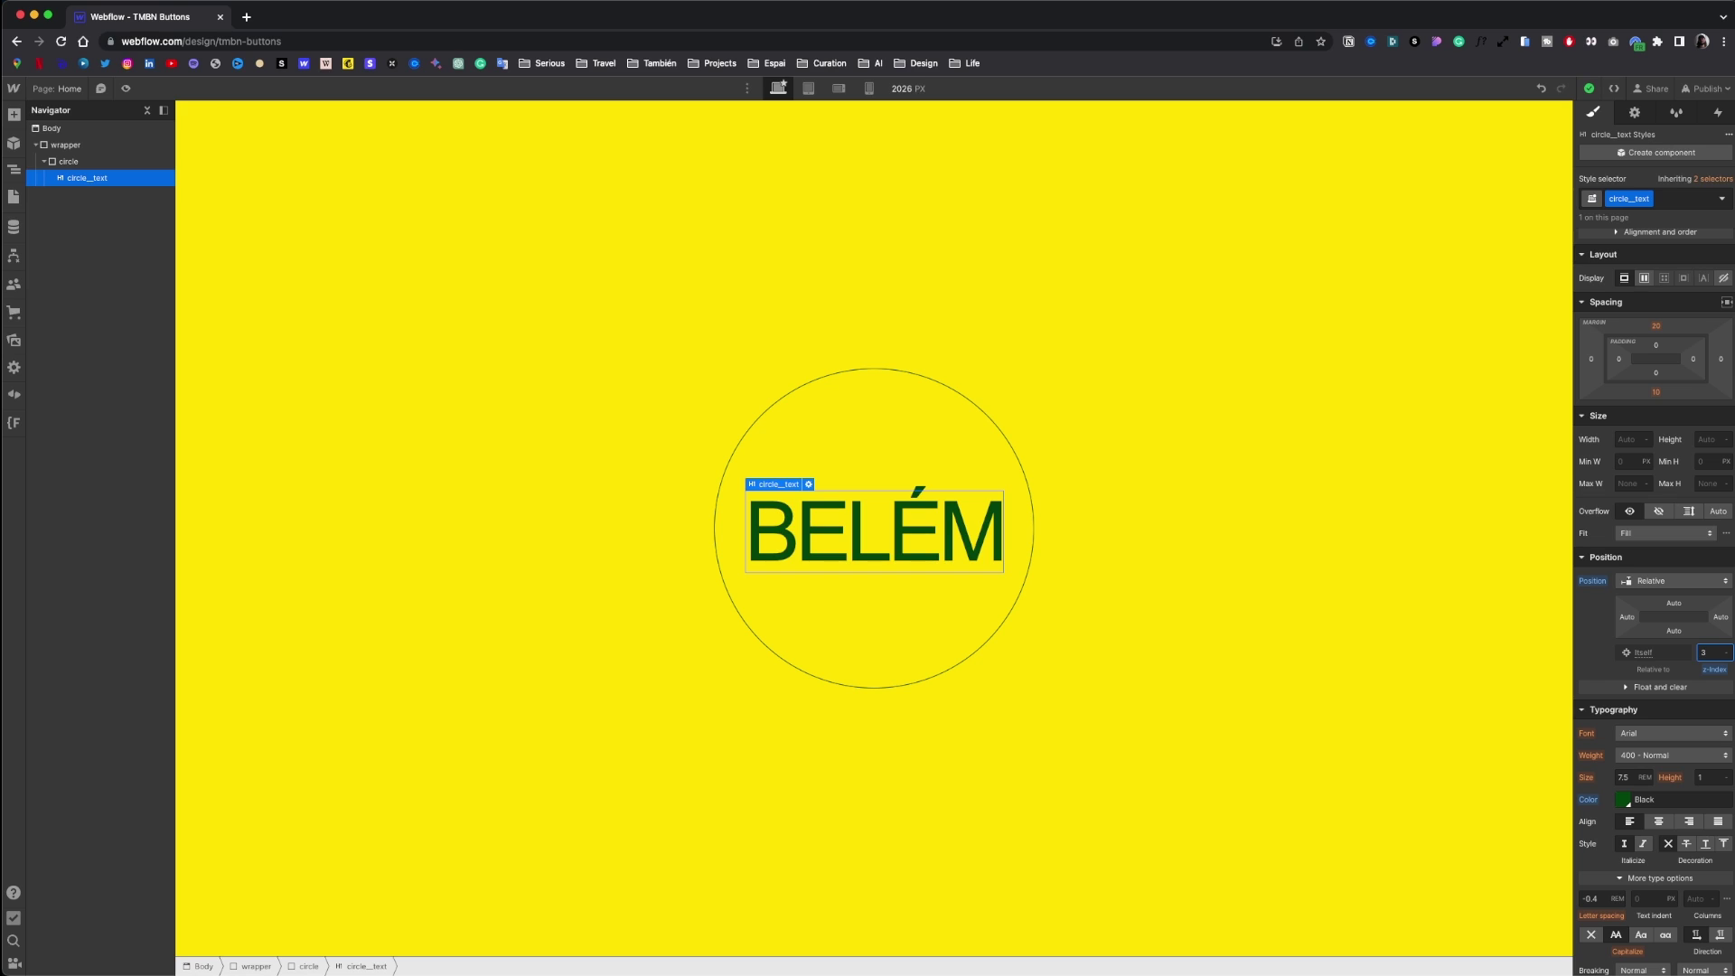
- Add a div block inside the circle and give it Absolute position stretched to cover the full parent
left_click(975, 412)
key("a")
left_click_drag(60, 360, 849, 423)
left_click(1632, 581)
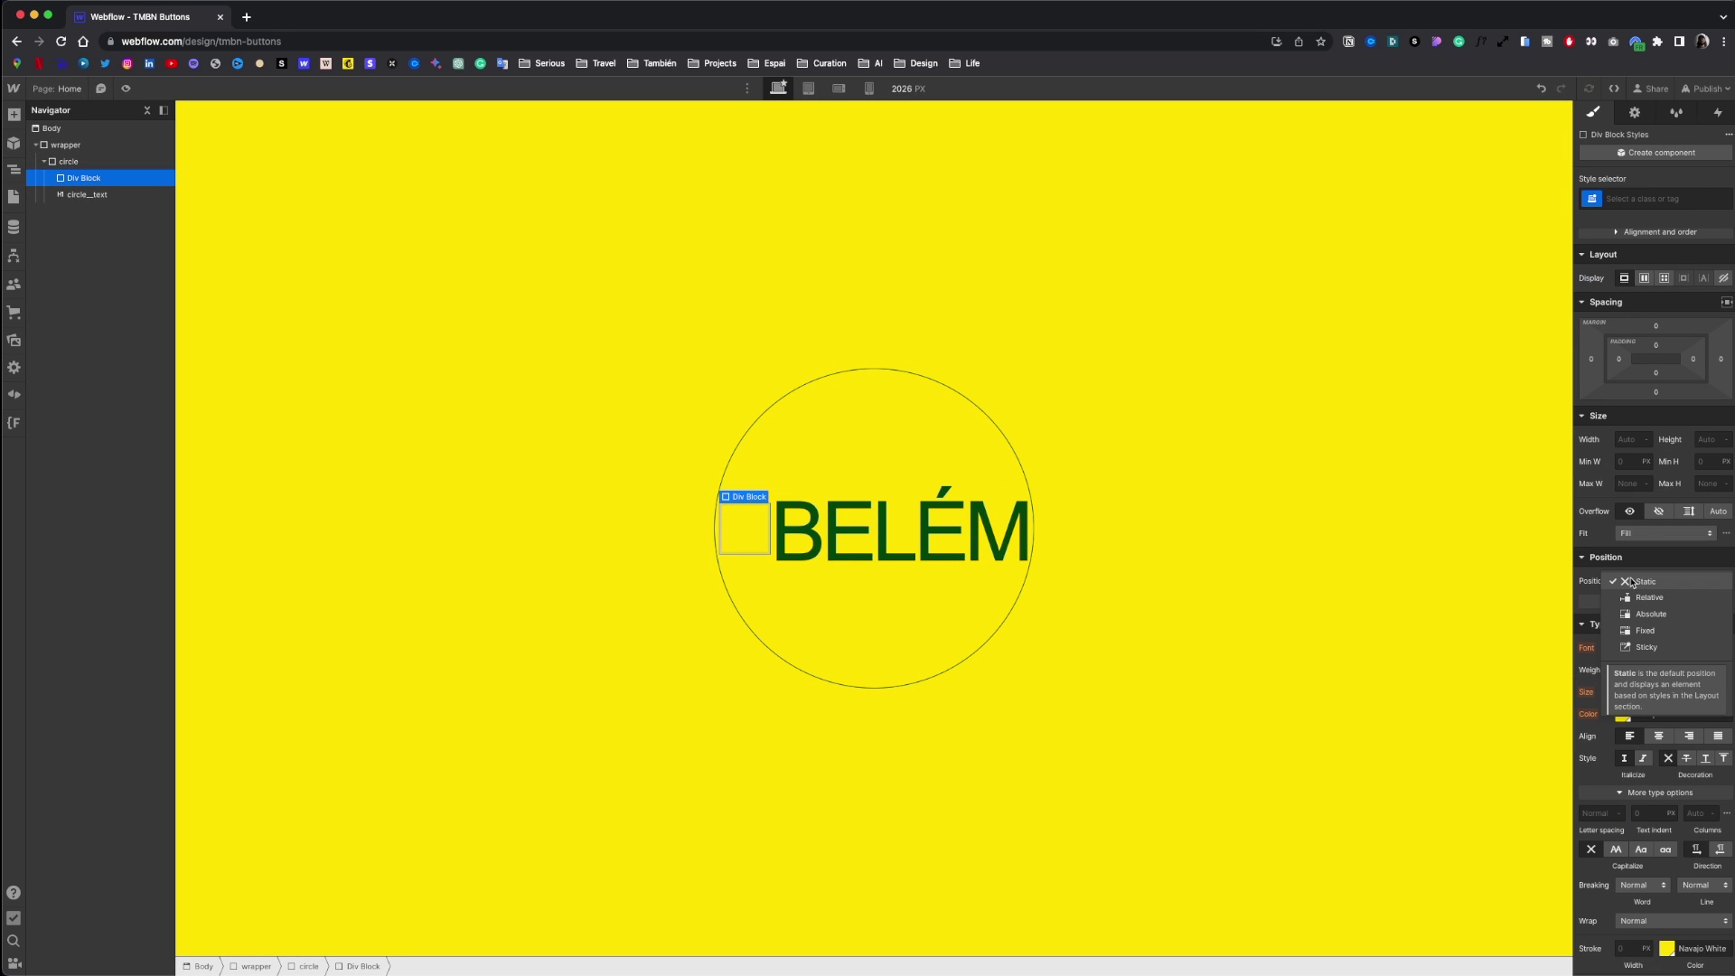
left_click(1672, 618)
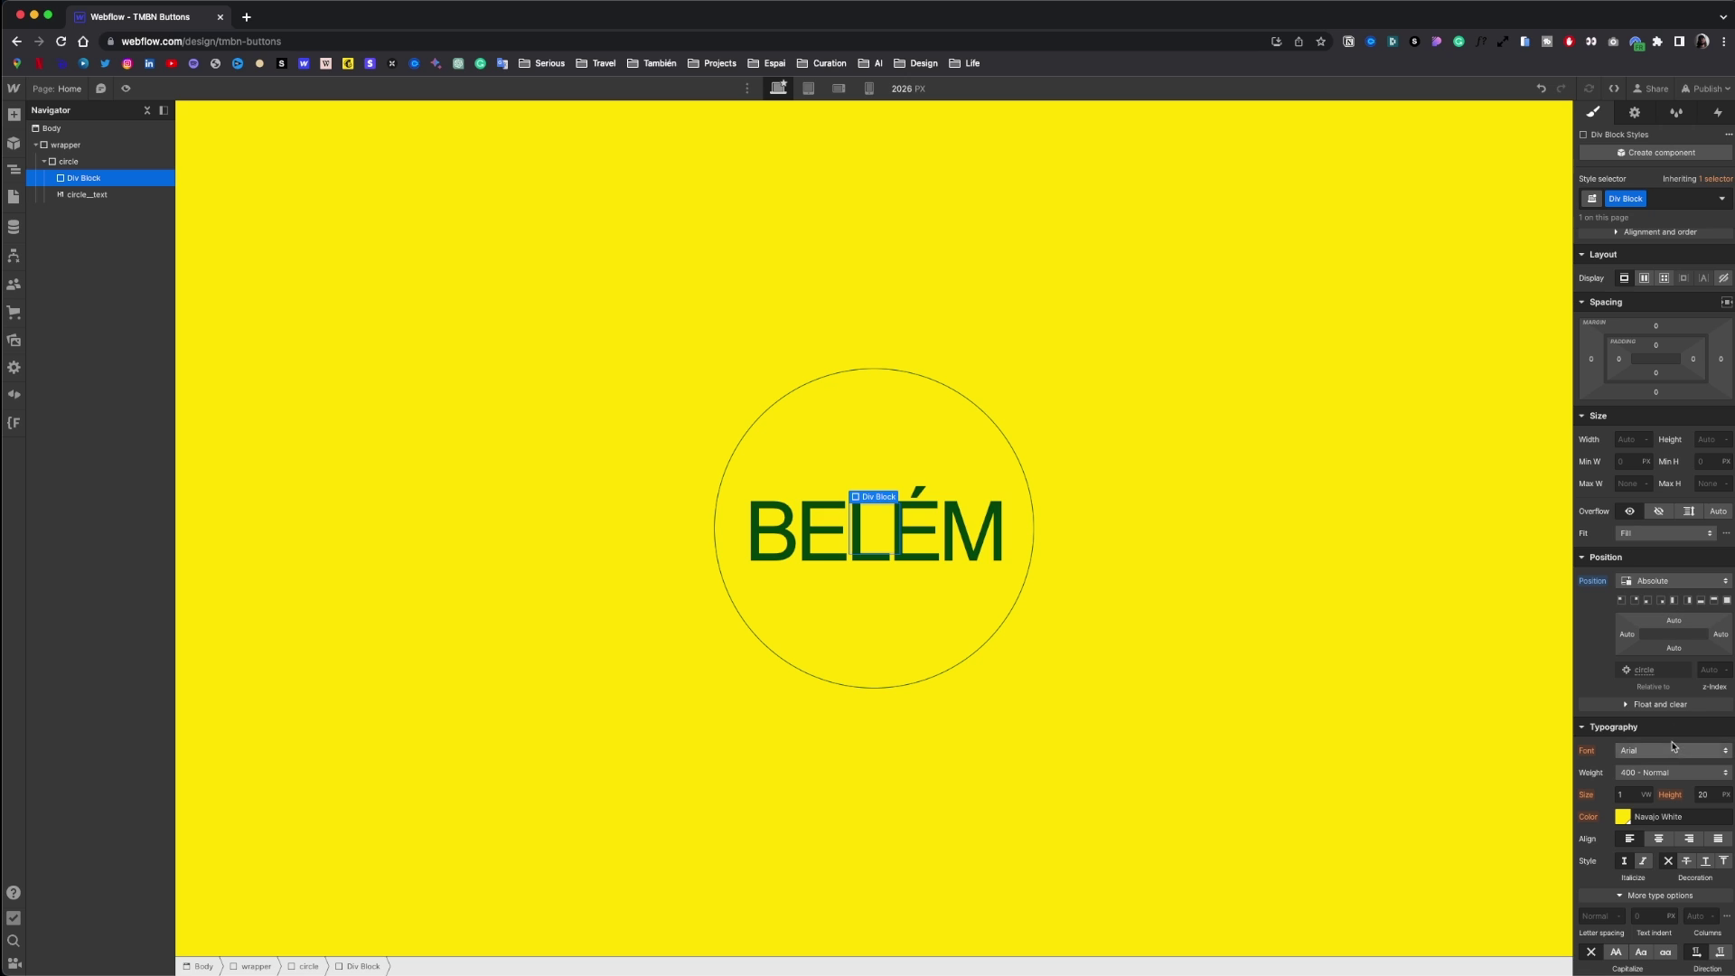
left_click(1728, 599)
scroll(1632, 727, "down", 5)
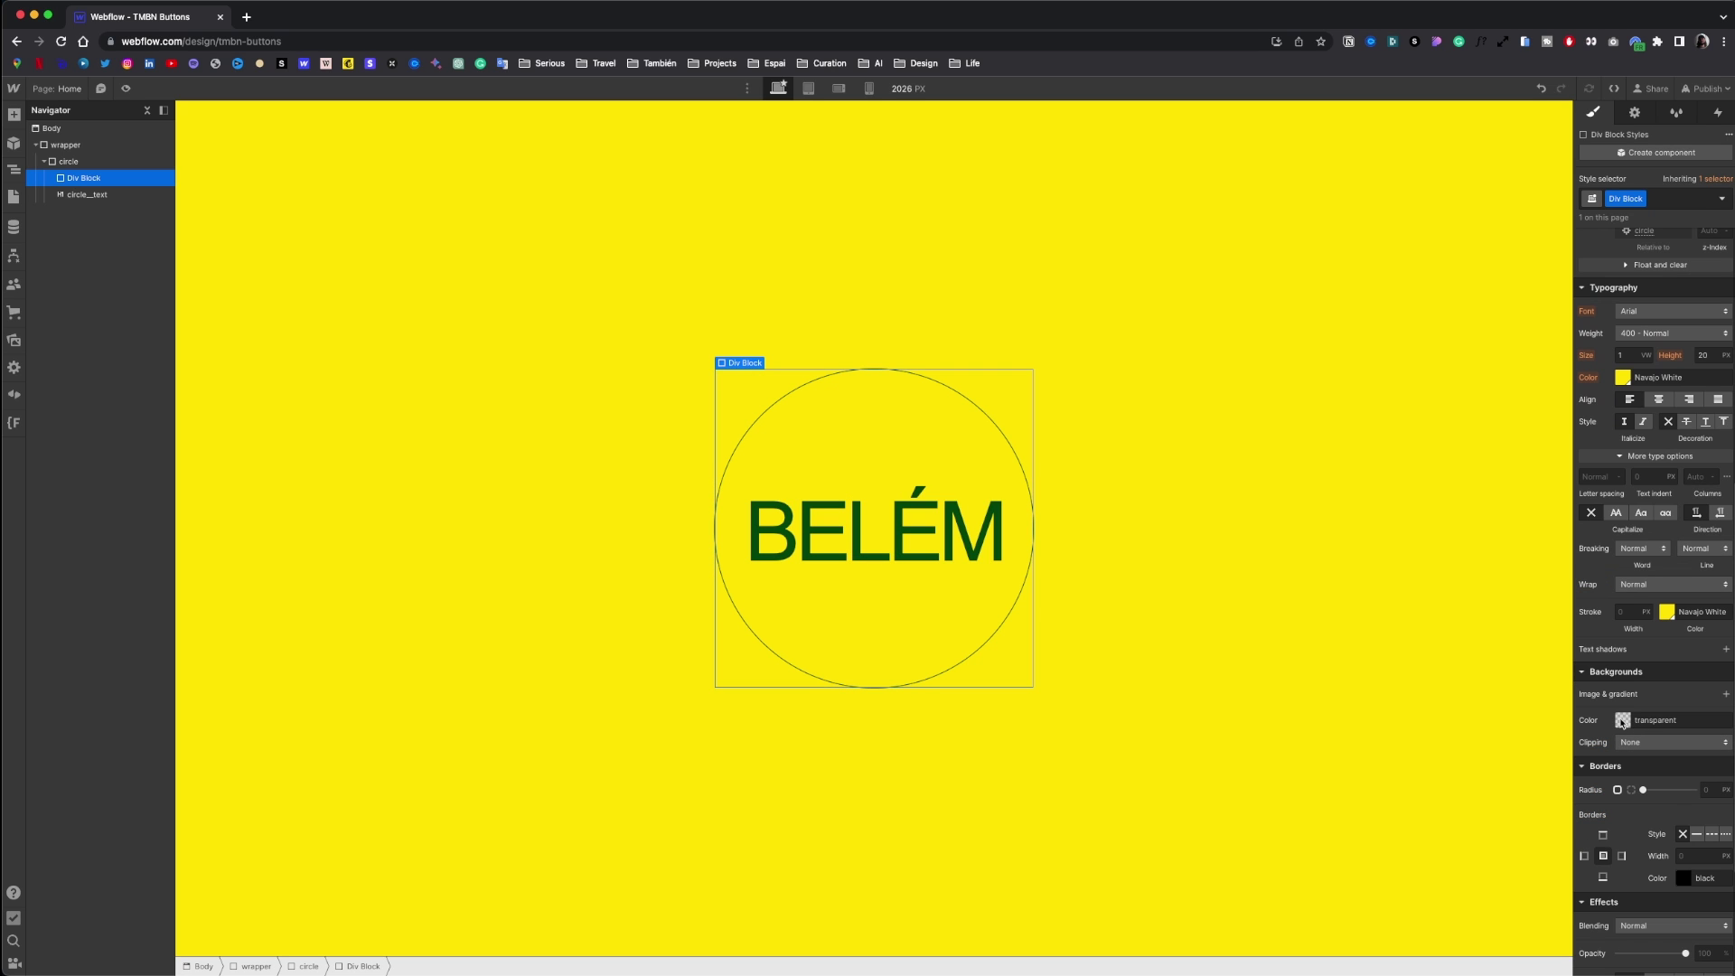
- Fill the new div block's background with the Black swatch and set its border radius to 50%
left_click(1624, 720)
left_click(1606, 933)
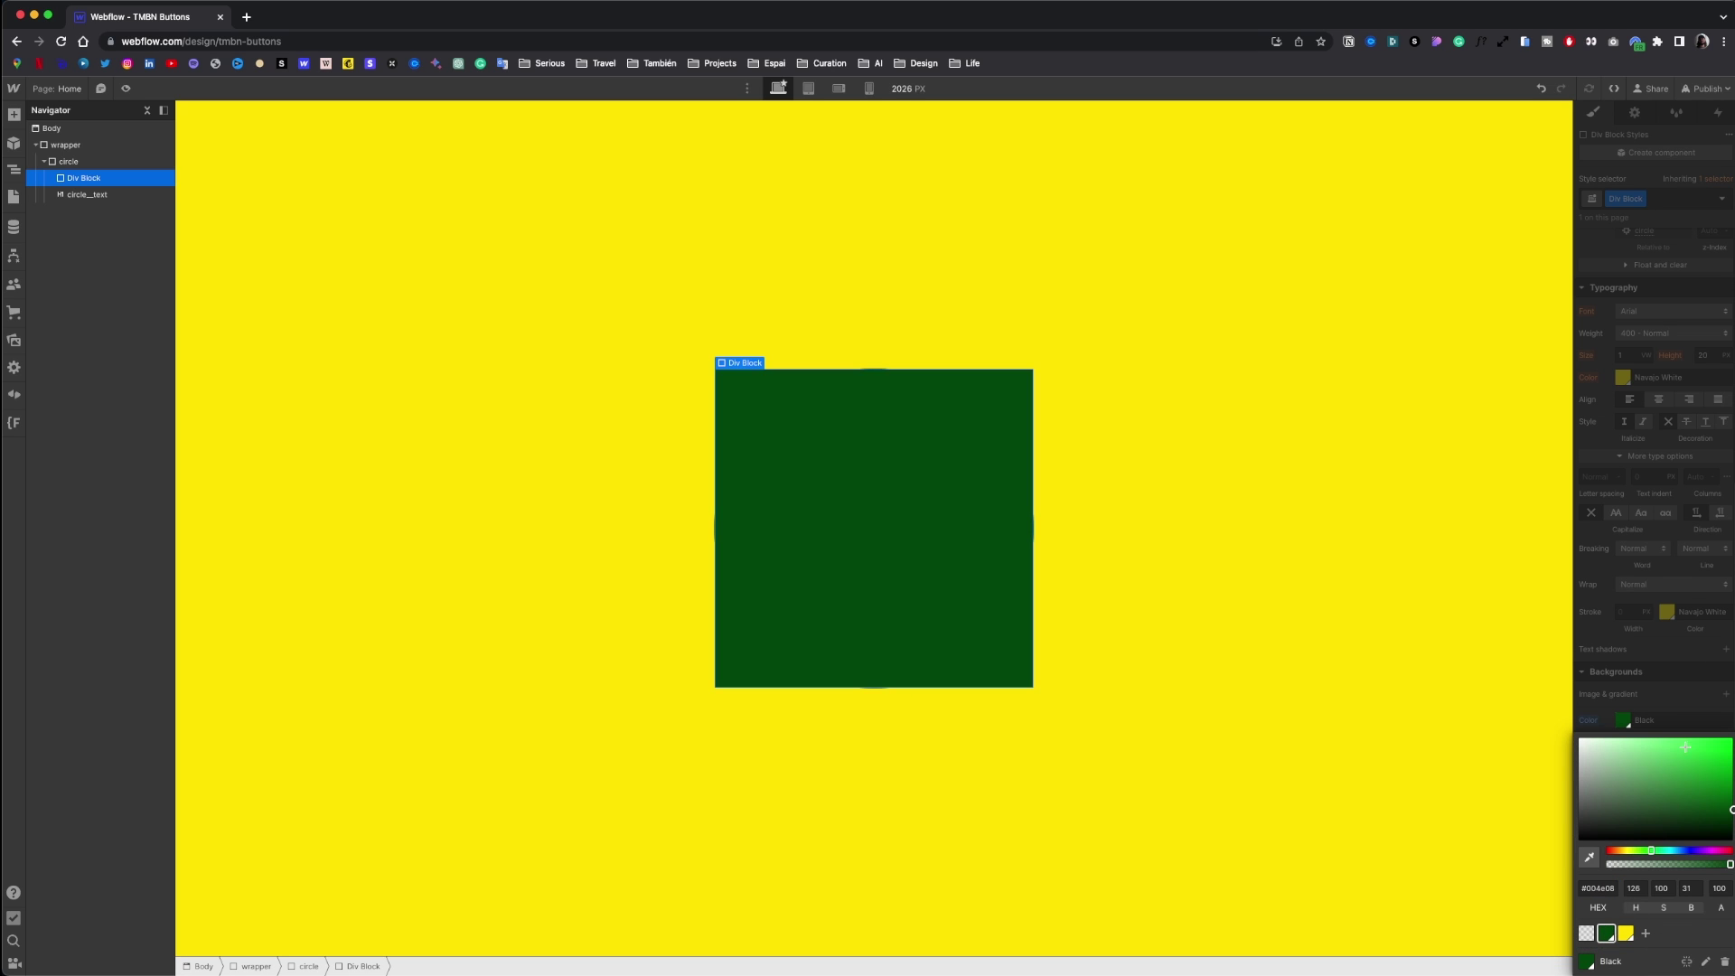
left_click(1688, 609)
key("Return")
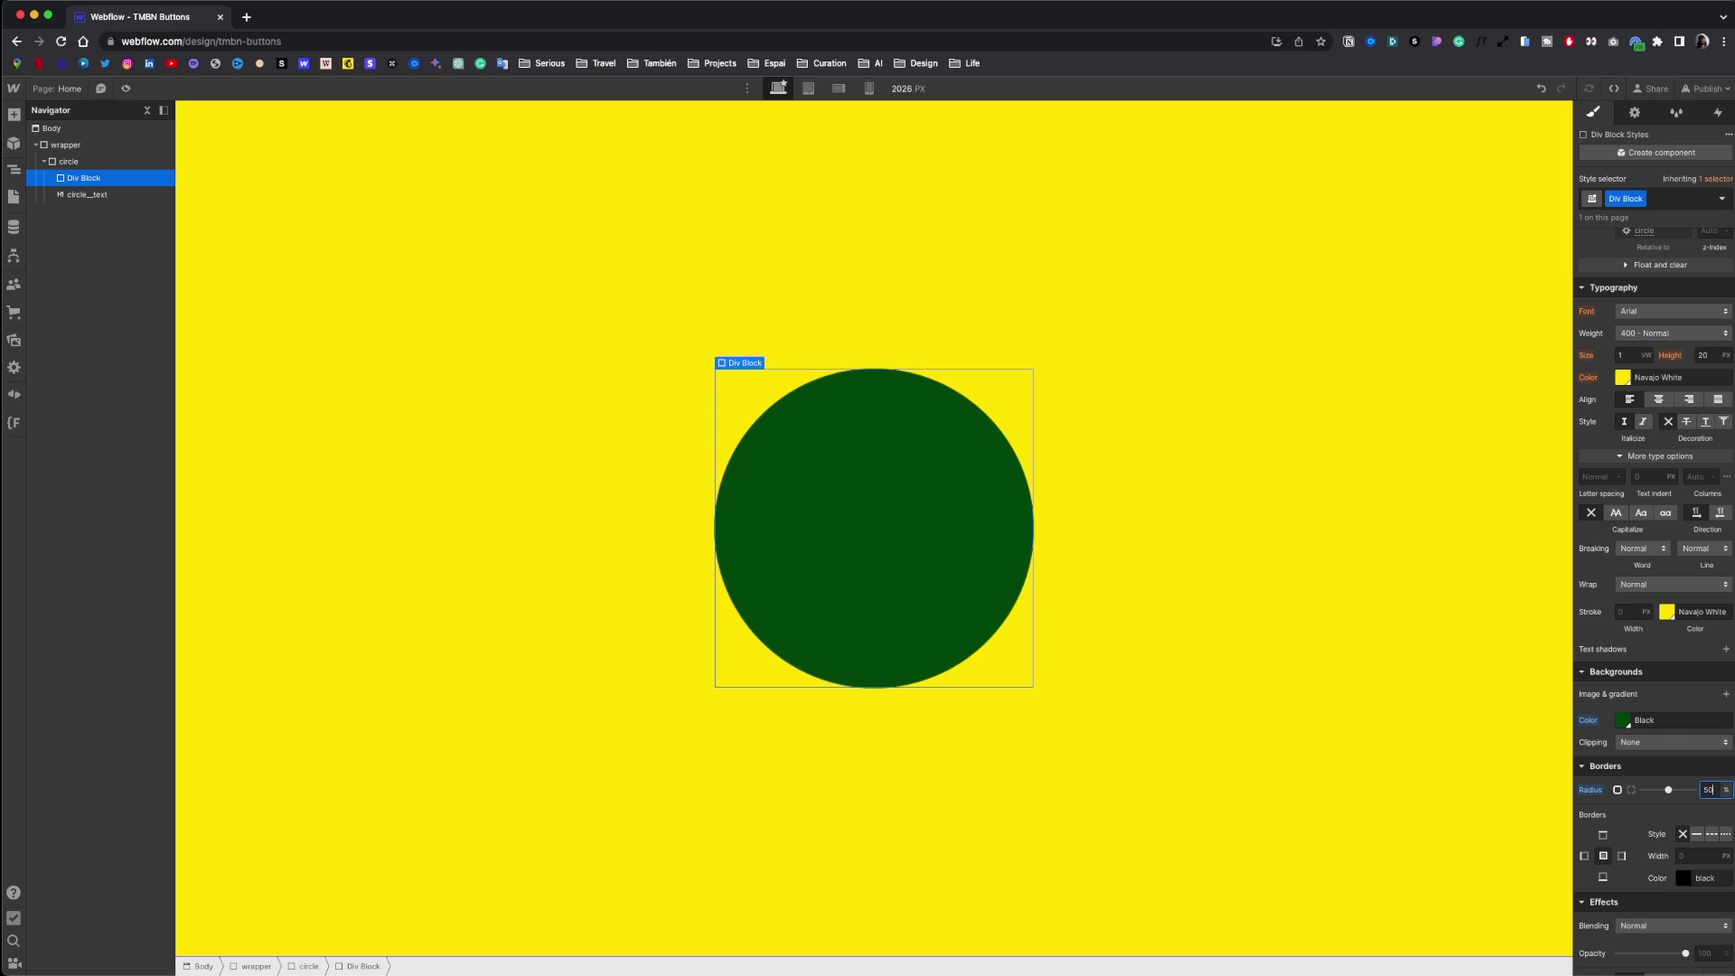
- Rename the filled div block's class to circle__mask and set its z-index to 2
key("super+shift+Return")
type("circle__mask")
key("Return")
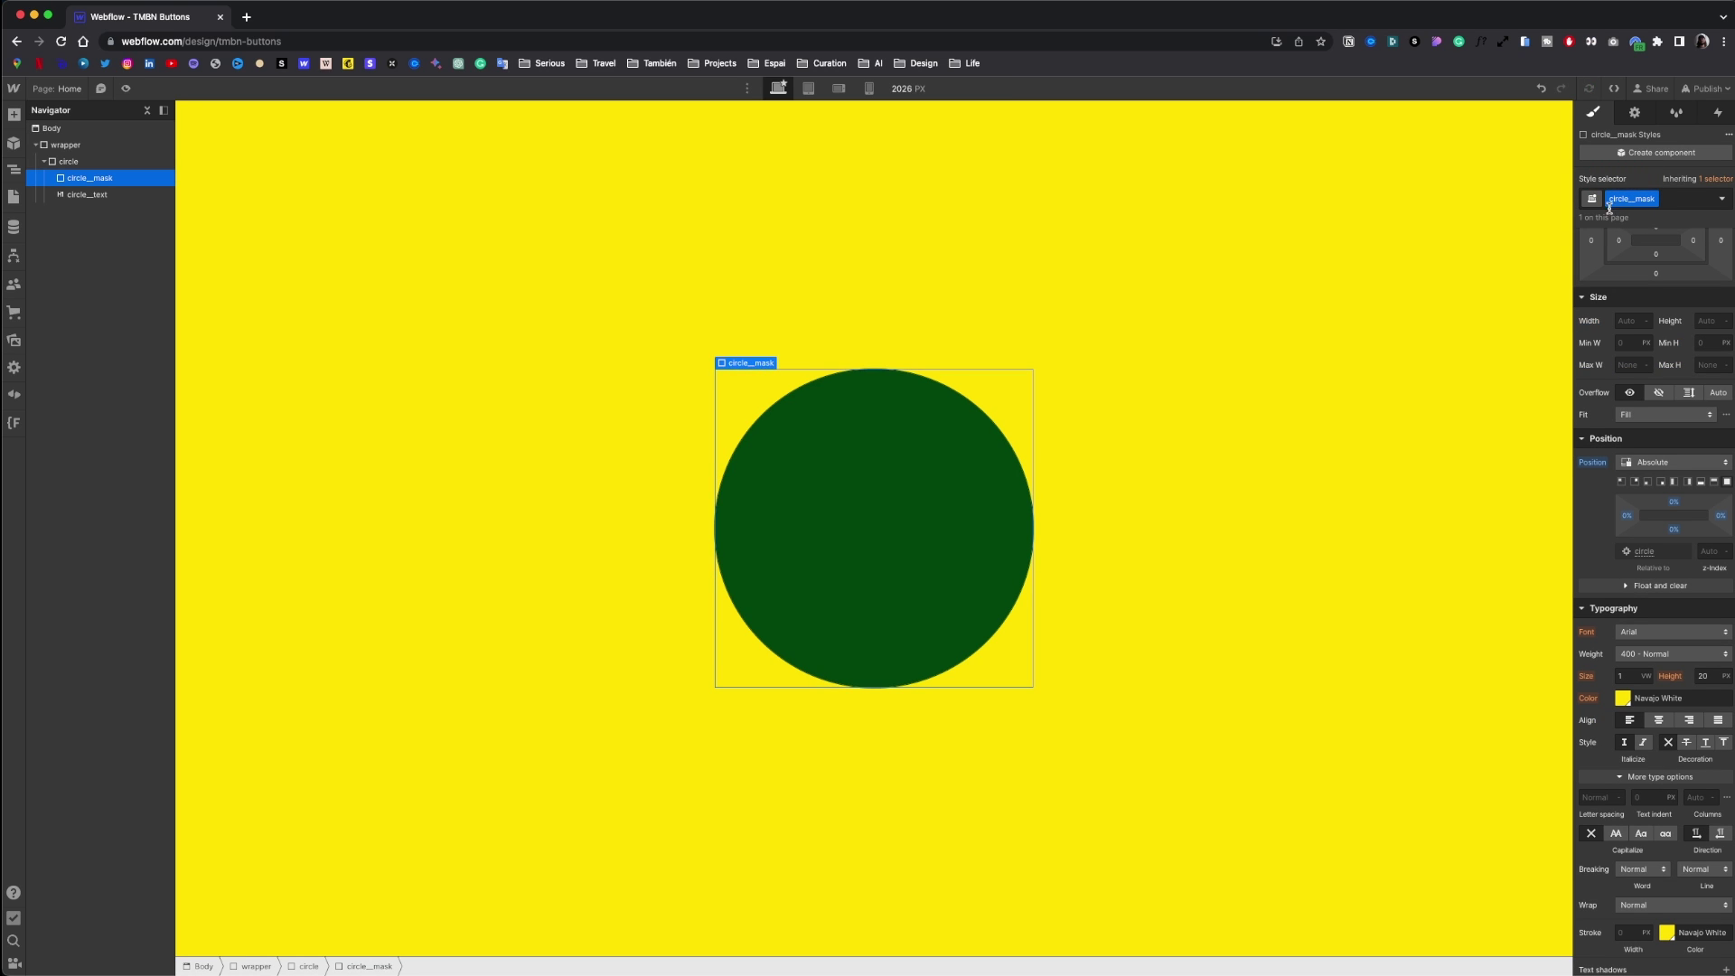
left_click(1708, 551)
type("2")
- Add a Mouse hover trigger to circle, applied to its class and limited to desktop and above
left_click(68, 161)
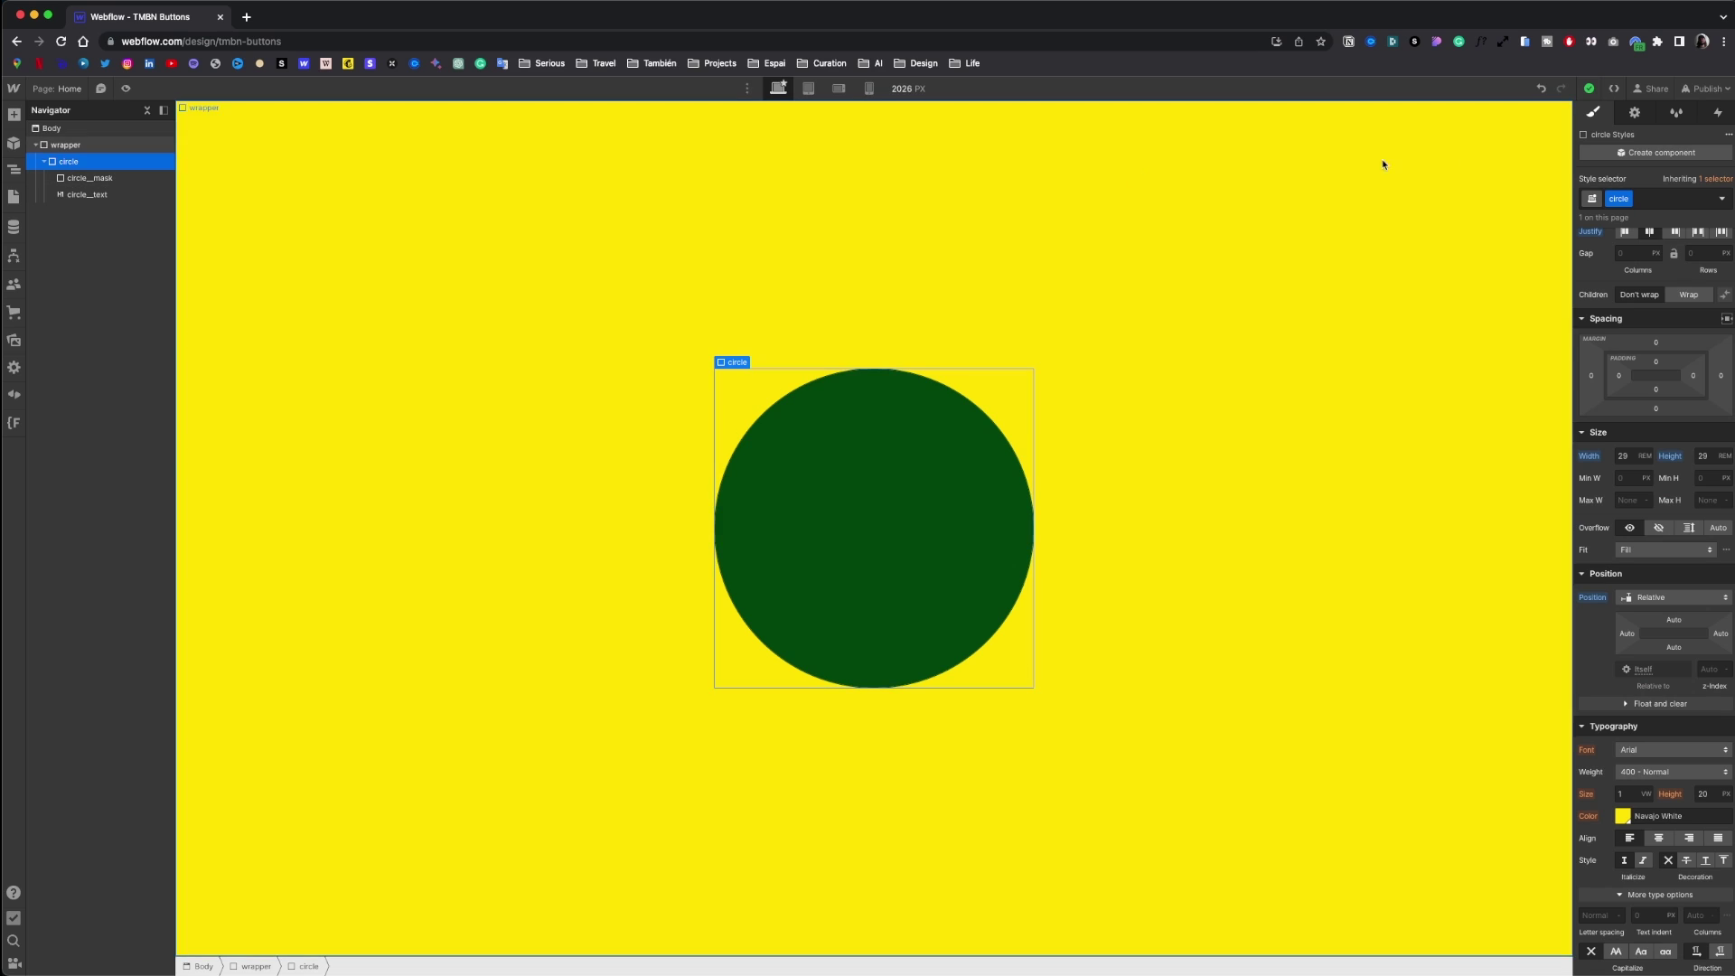
left_click(1718, 112)
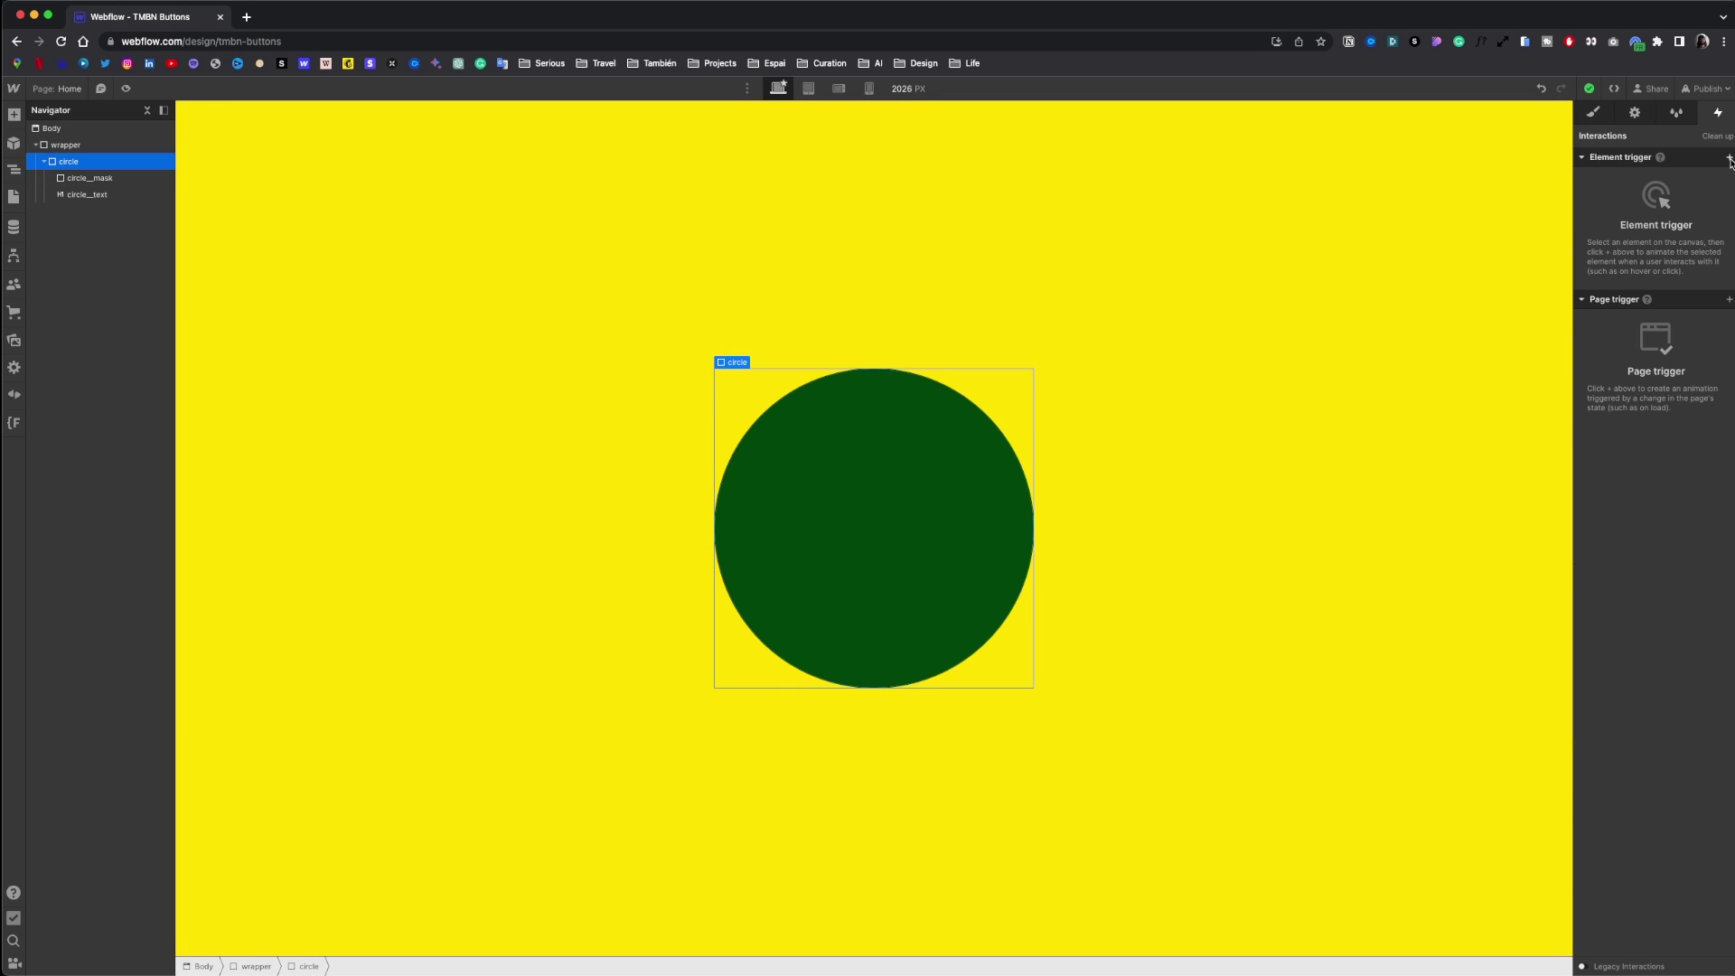
left_click(1730, 159)
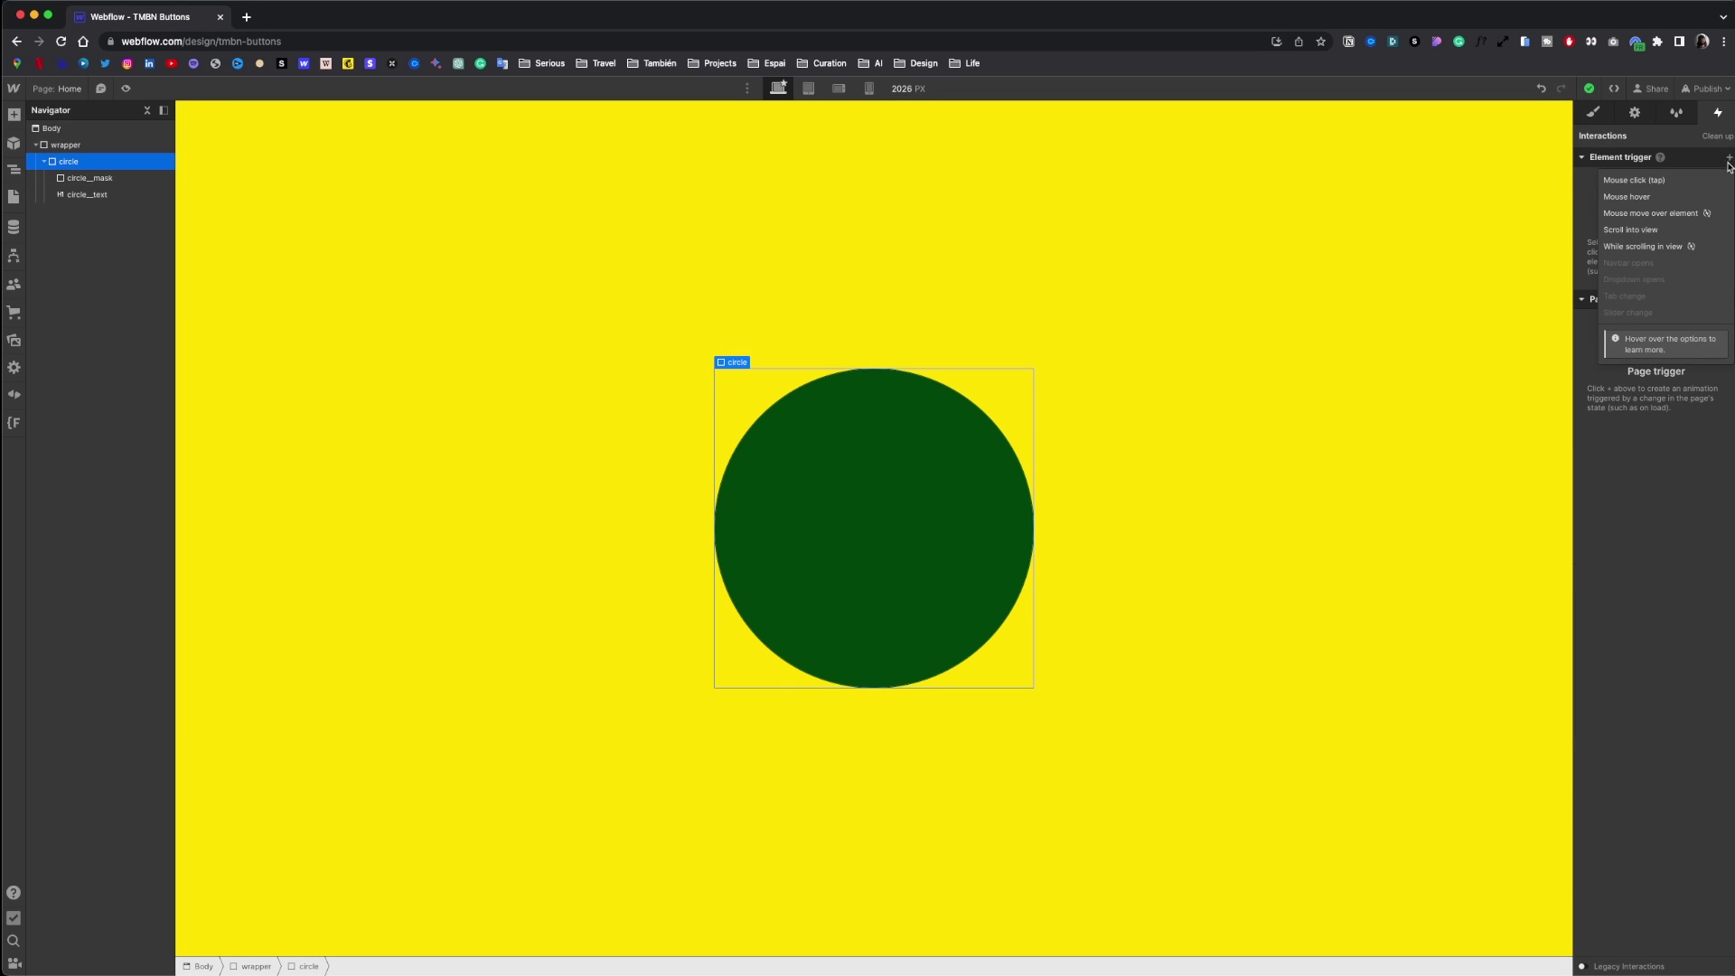
left_click(1649, 198)
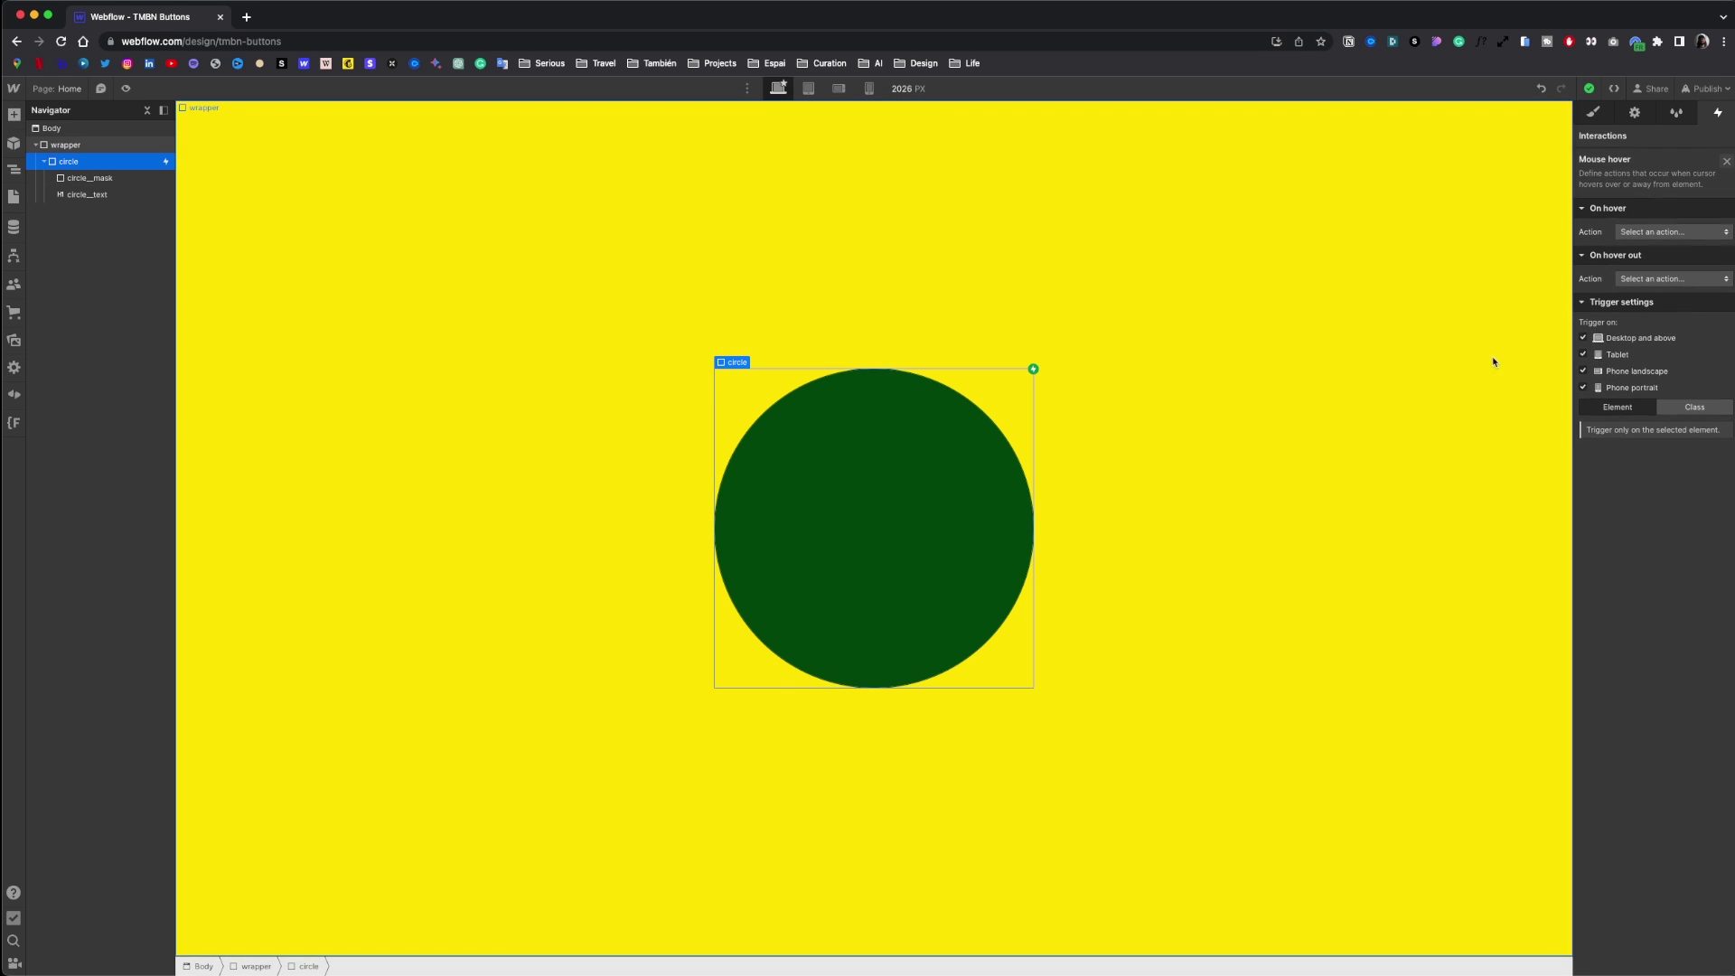
left_click(1695, 406)
left_click(1623, 356)
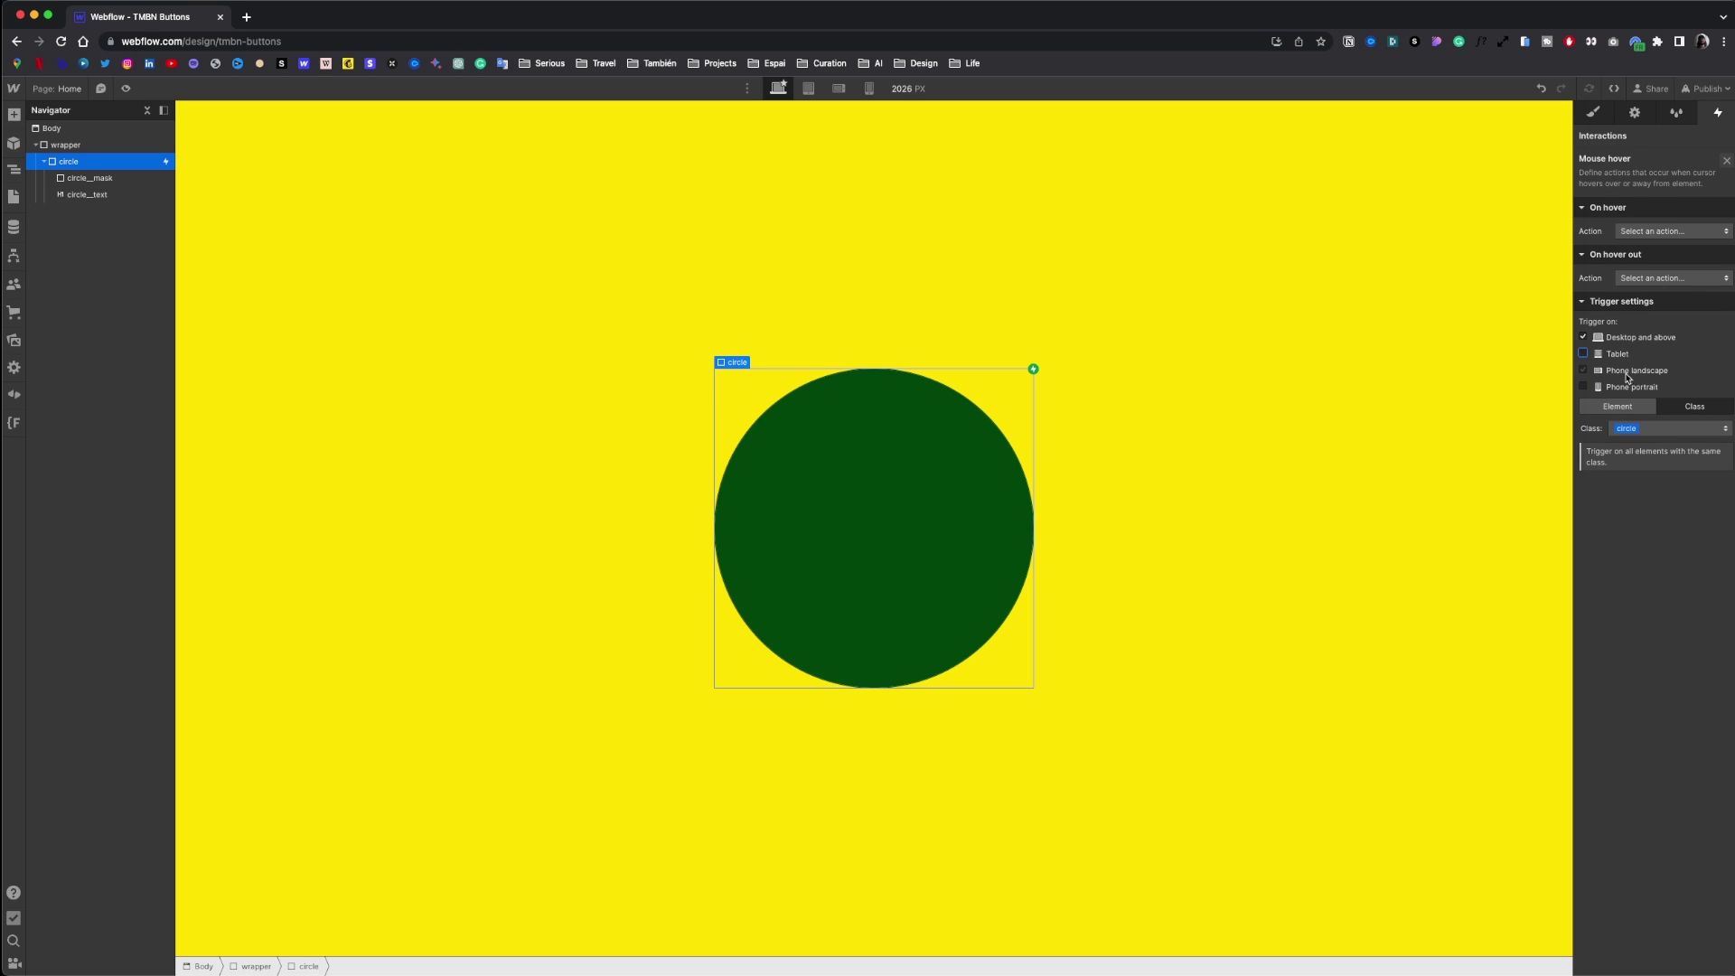
- Set the hover action to start a new timed animation named Circle__scale-effect
left_click(1672, 231)
left_click(1657, 268)
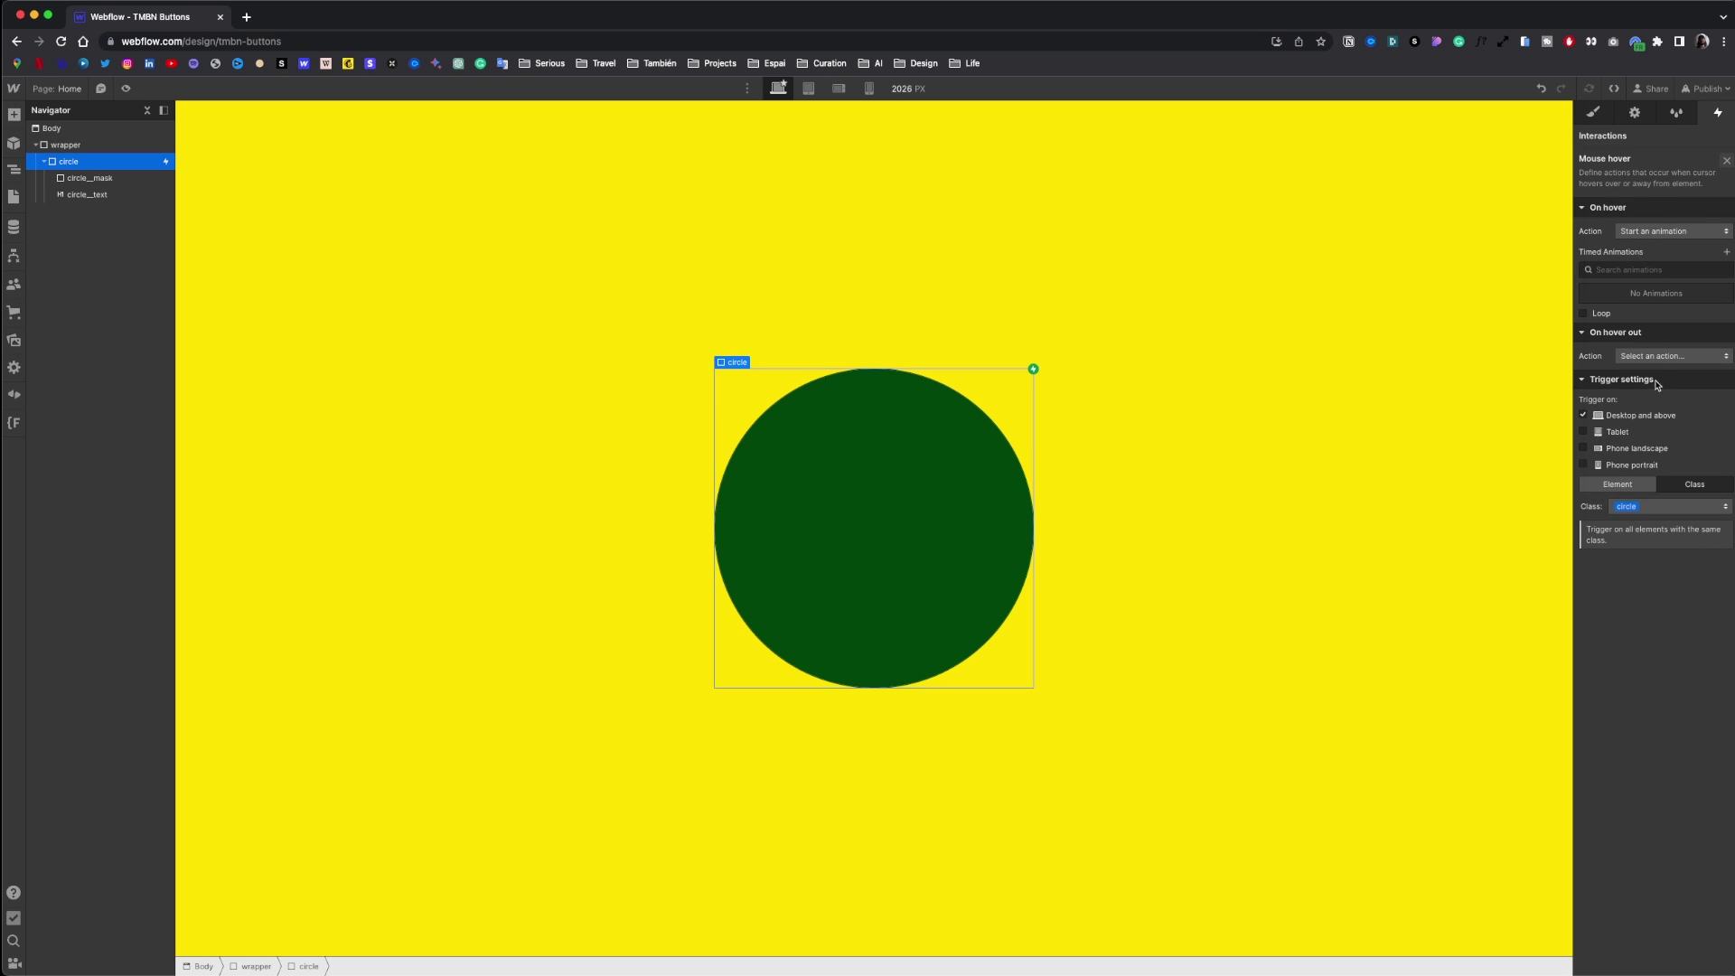
left_click(1727, 254)
type("scale_ef")
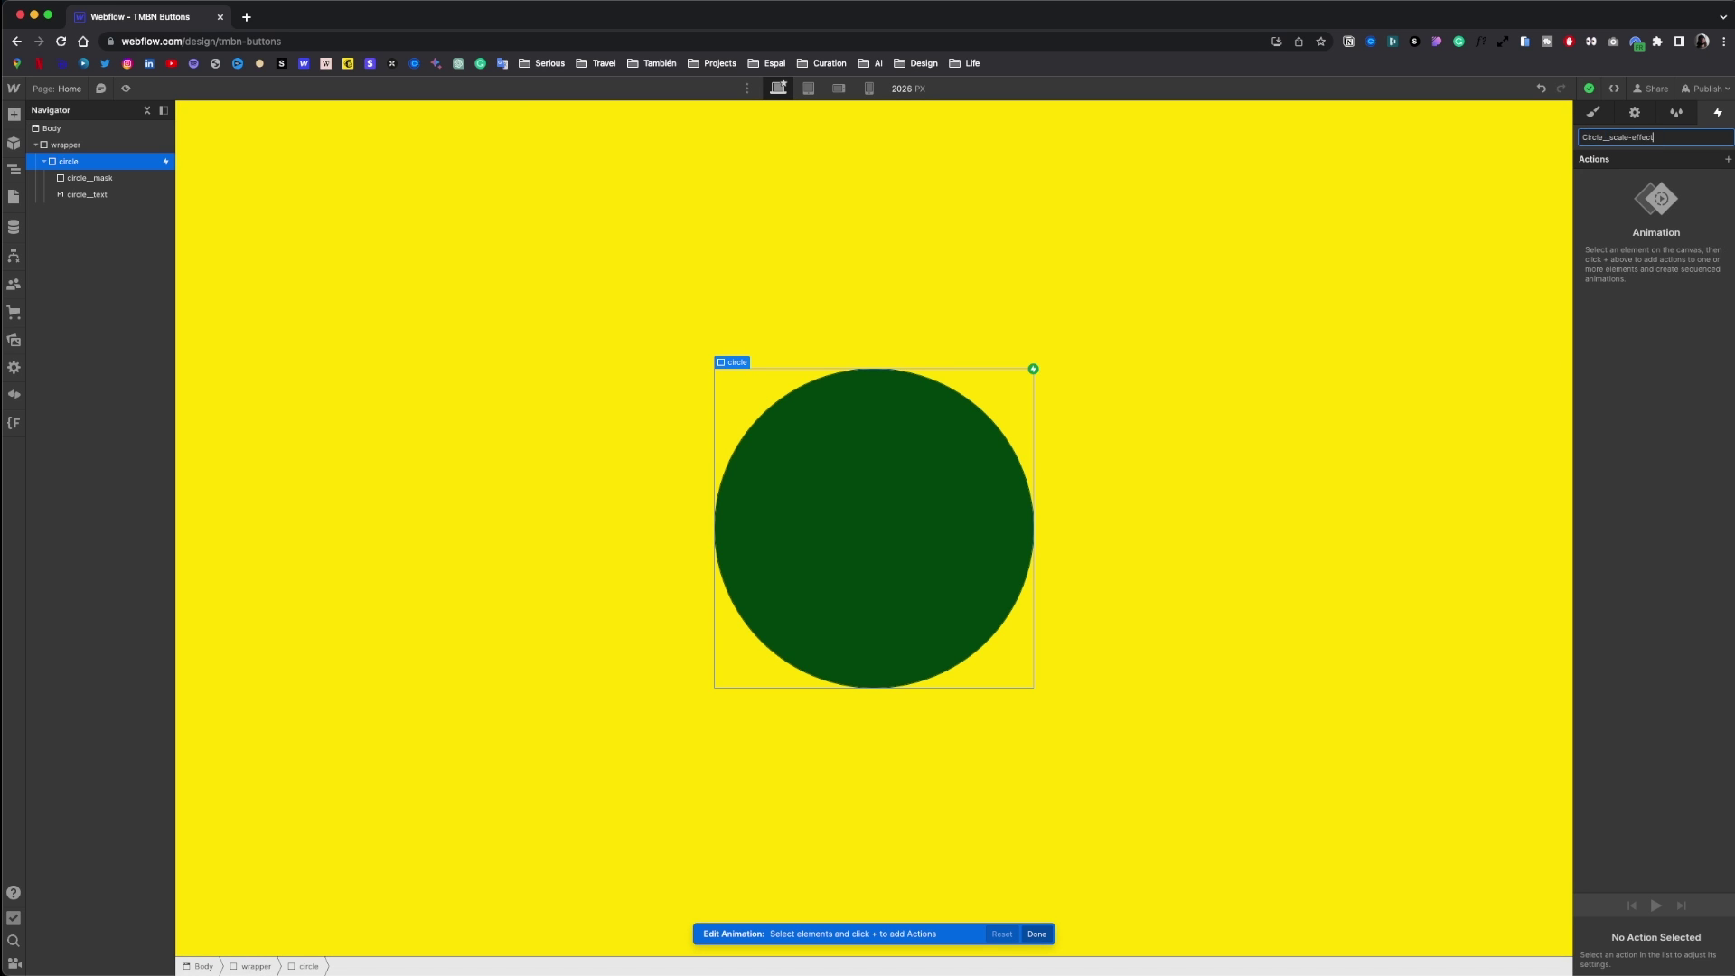
key("Return")
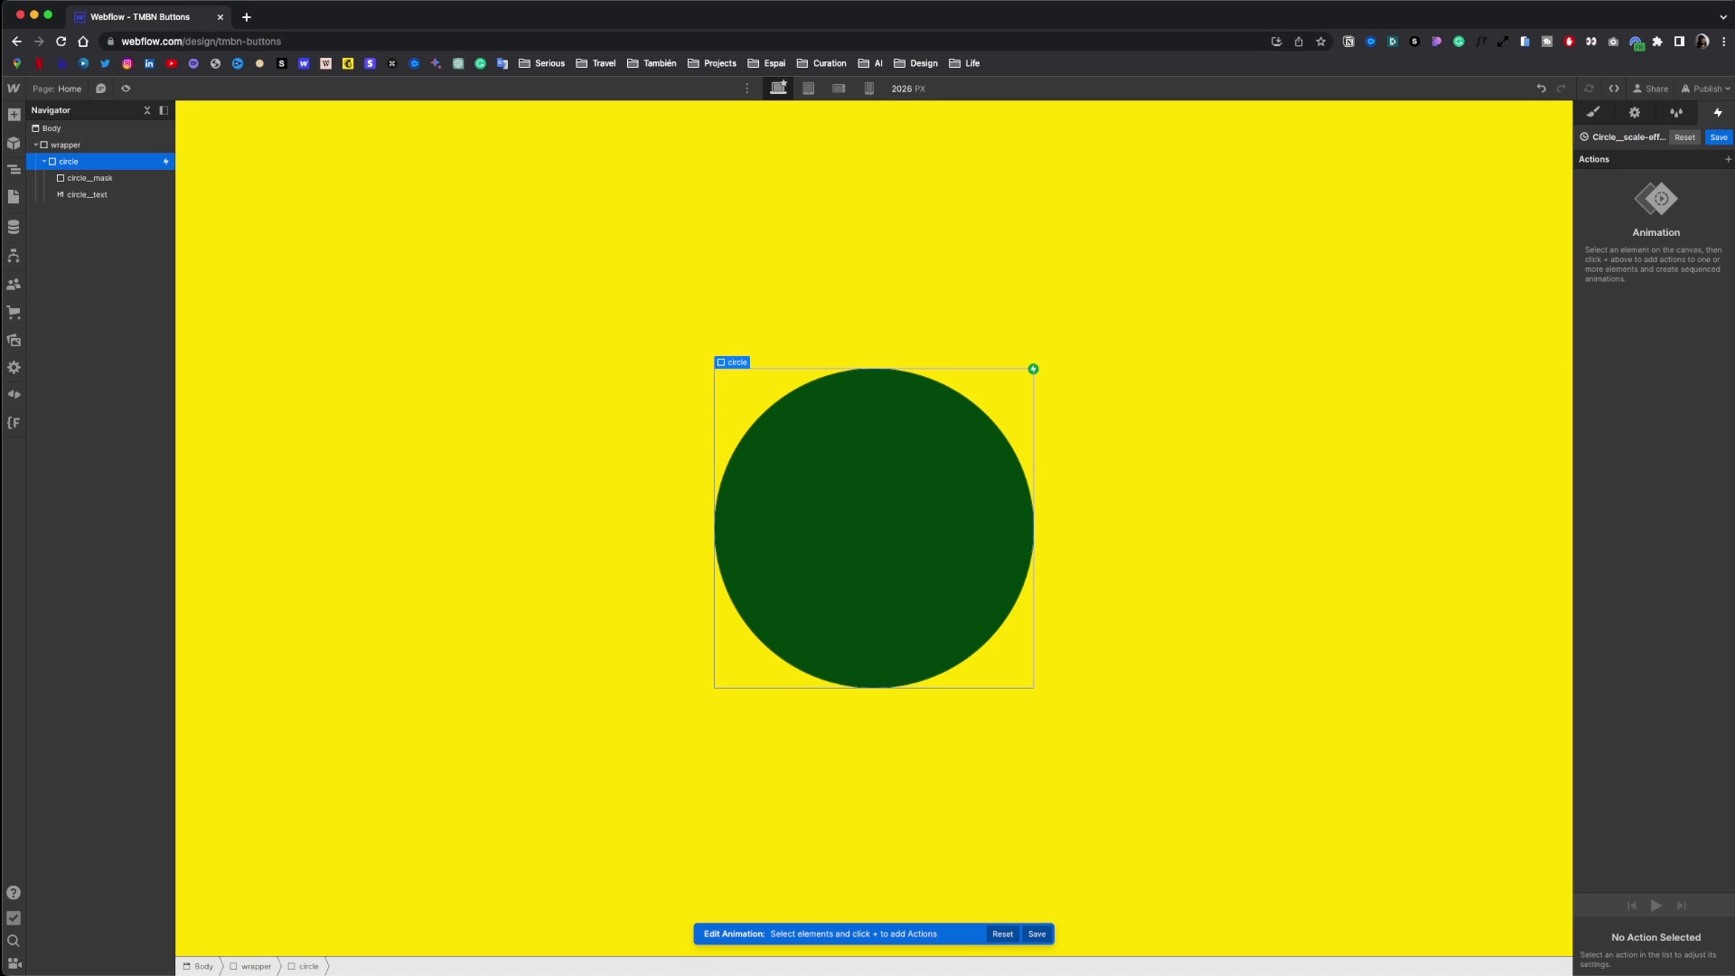
- Add a Scale action for circle__mask to the animation and duplicate it
left_click(99, 179)
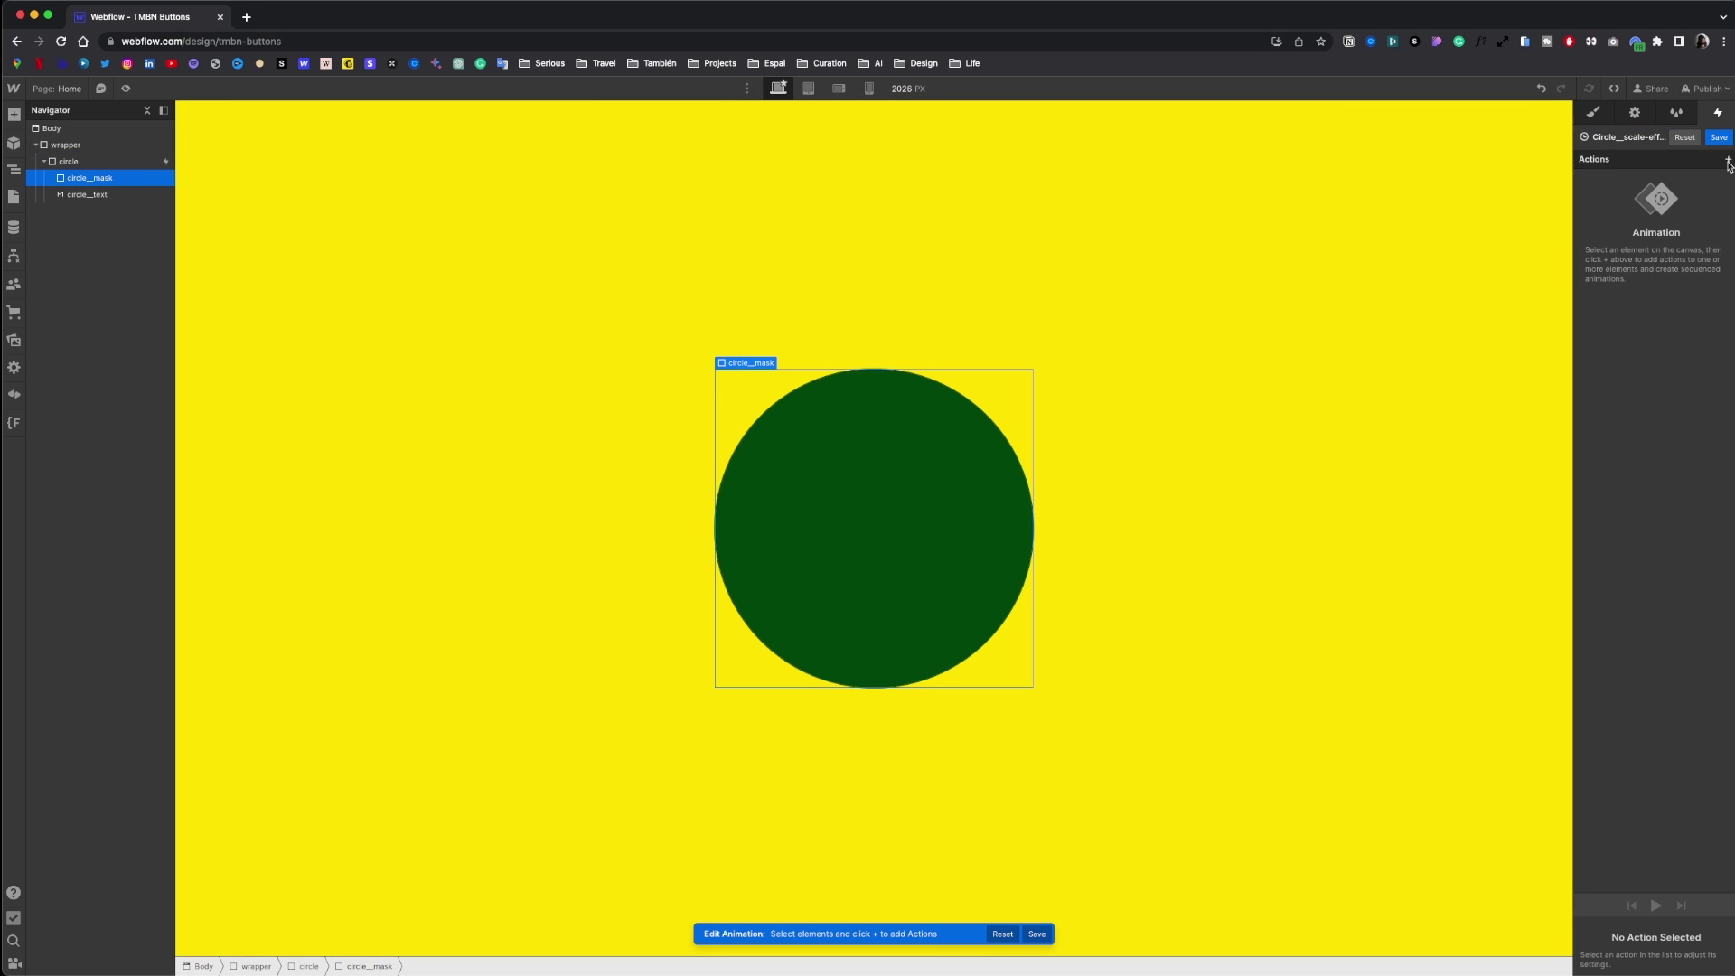
left_click(1728, 161)
left_click(1645, 219)
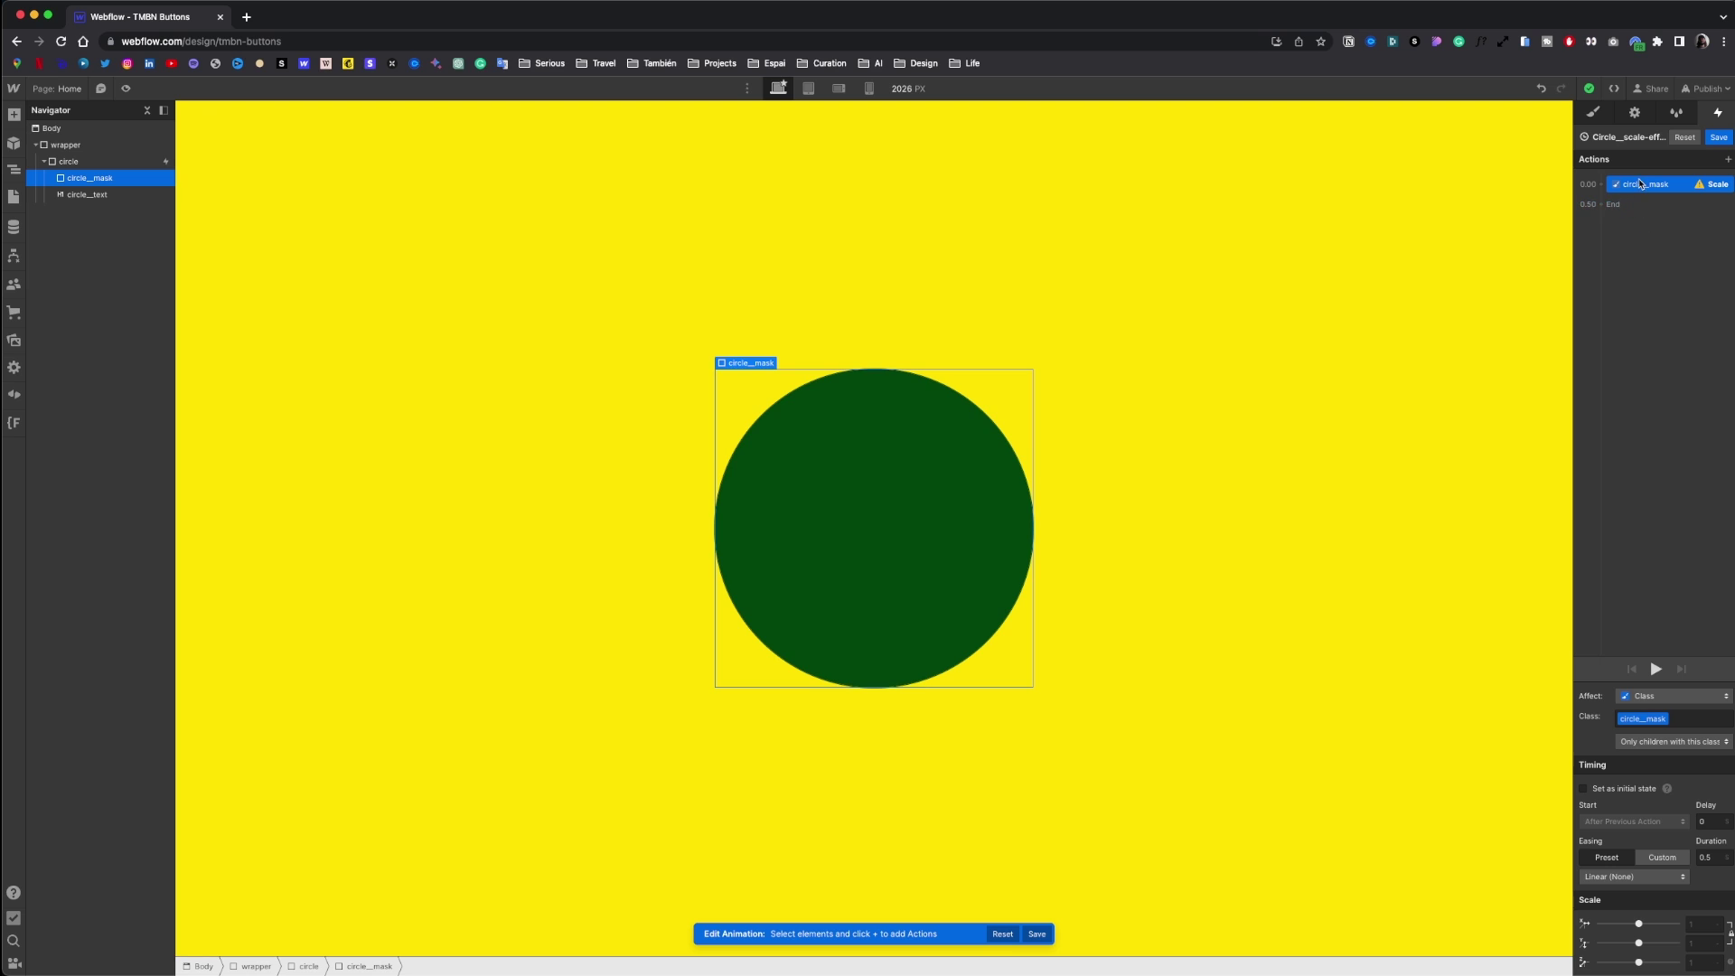
right_click(1641, 184)
left_click(1661, 231)
- Make the first circle__mask Scale action the initial state, with a scale of 0 on X and Y
left_click(1654, 187)
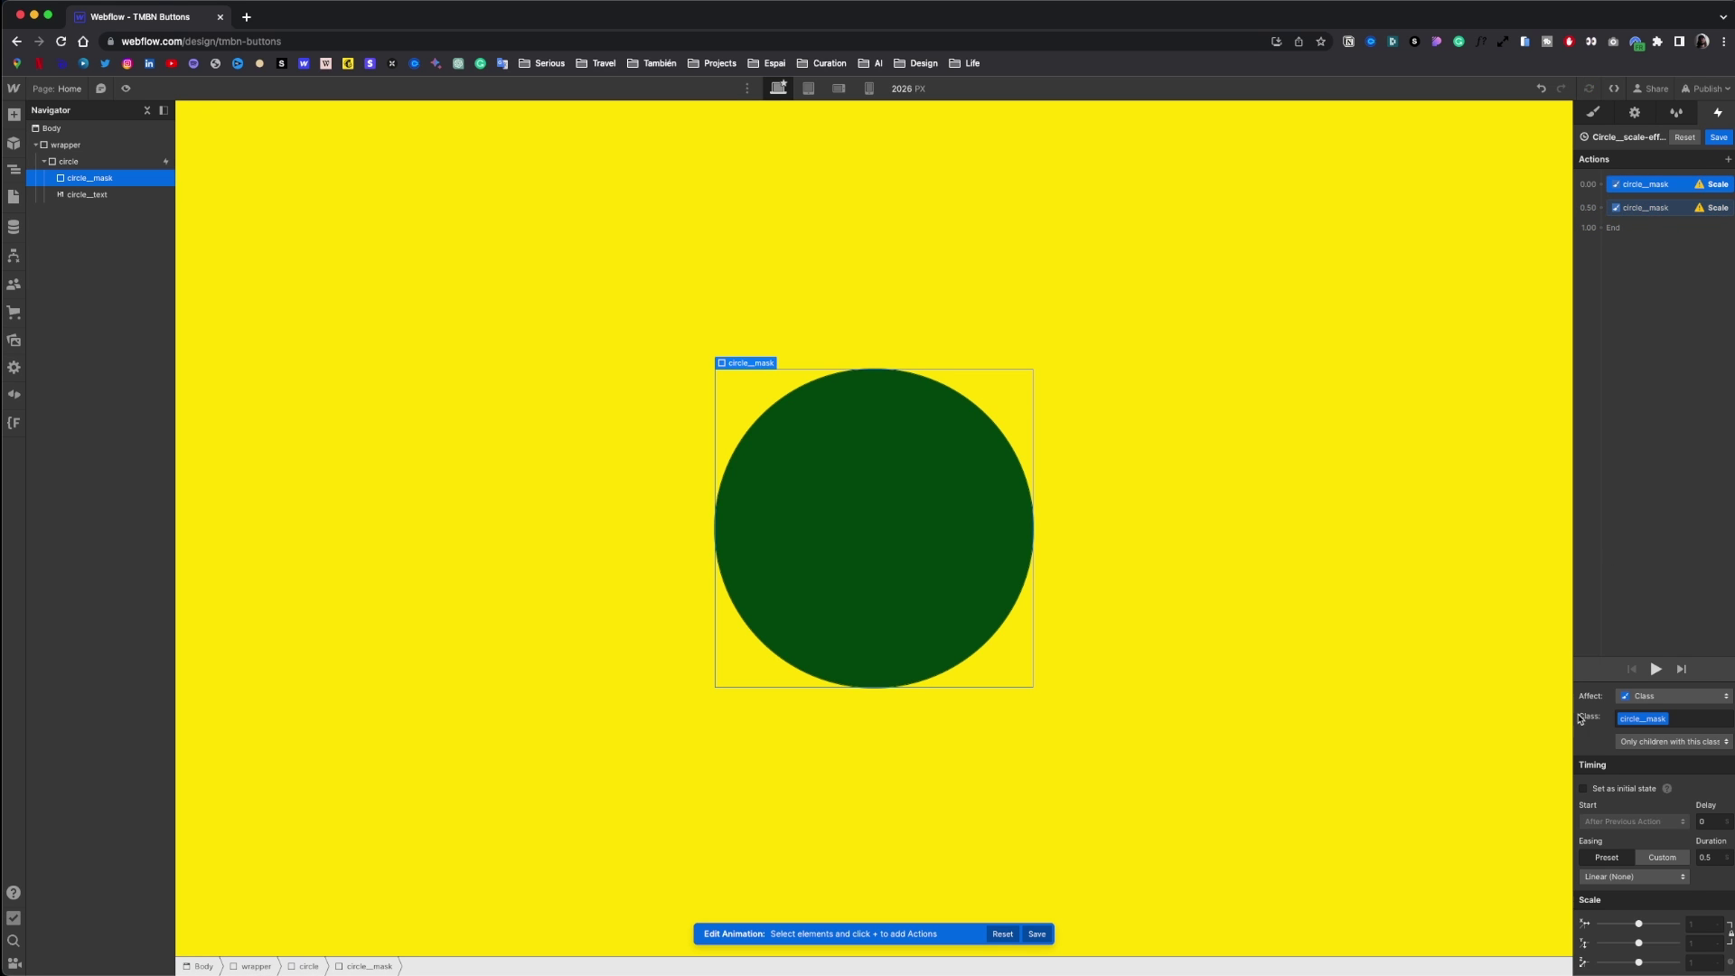
left_click(1606, 790)
left_click(1708, 924)
type("0")
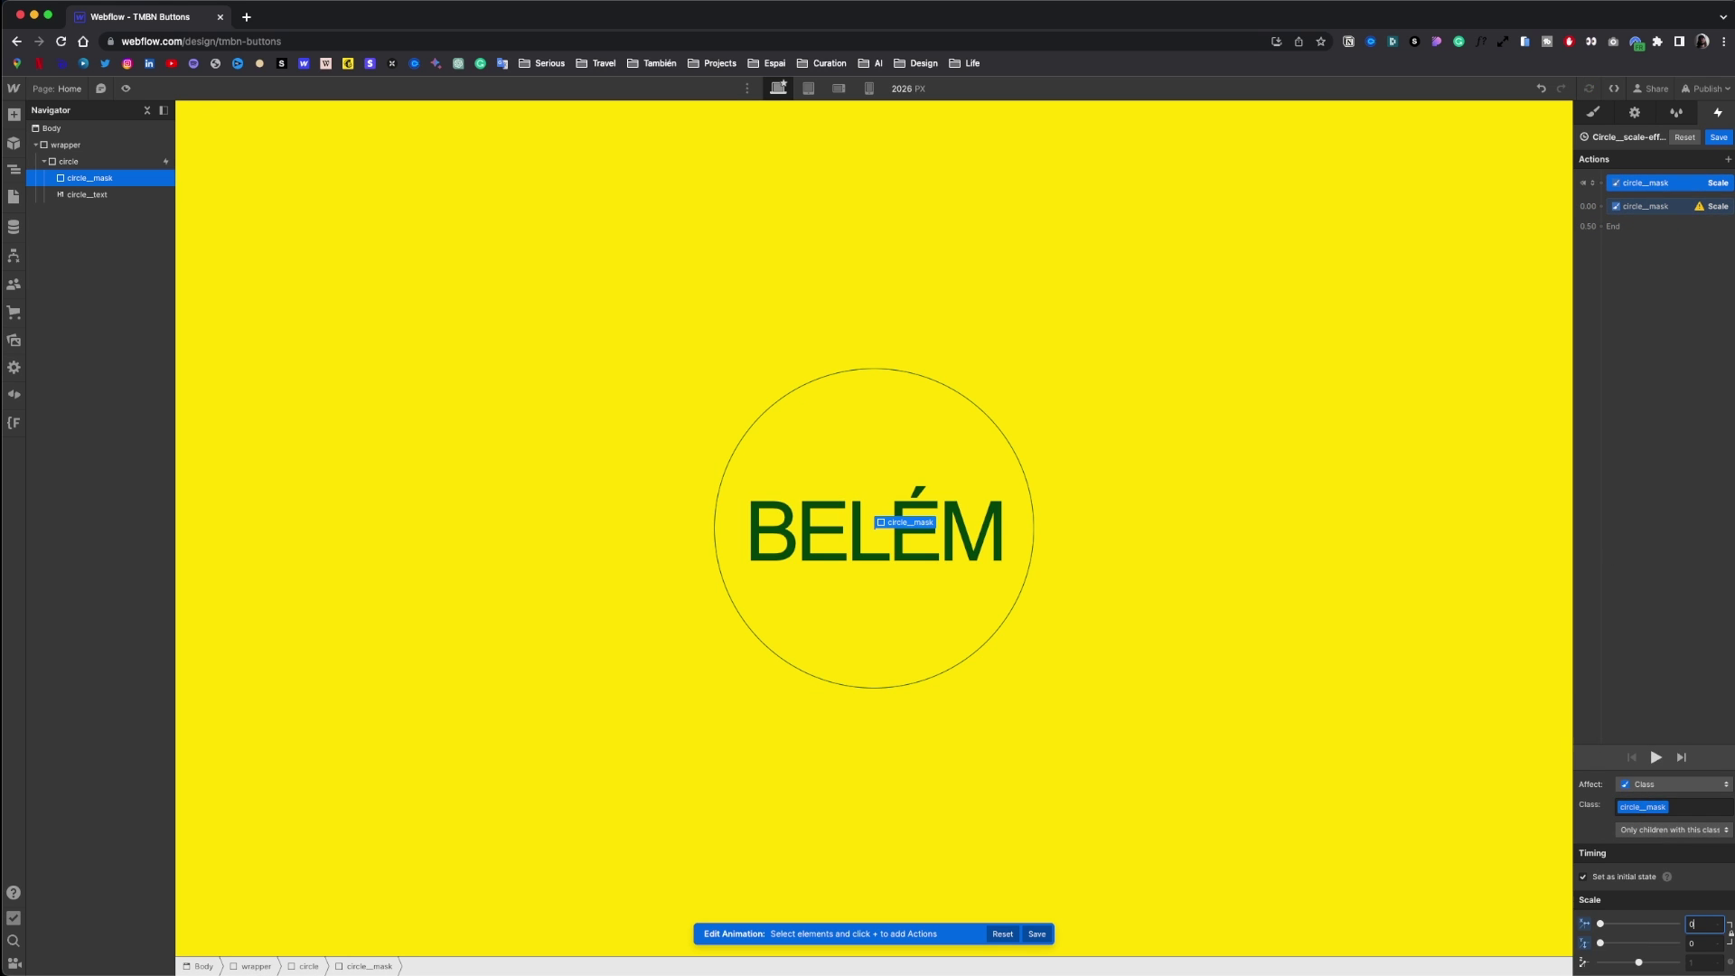
- Set the second circle__mask Scale action to 1 on X and Y, with a 0.6 s duration and In Out Quart easing, and preview it
left_click(1655, 206)
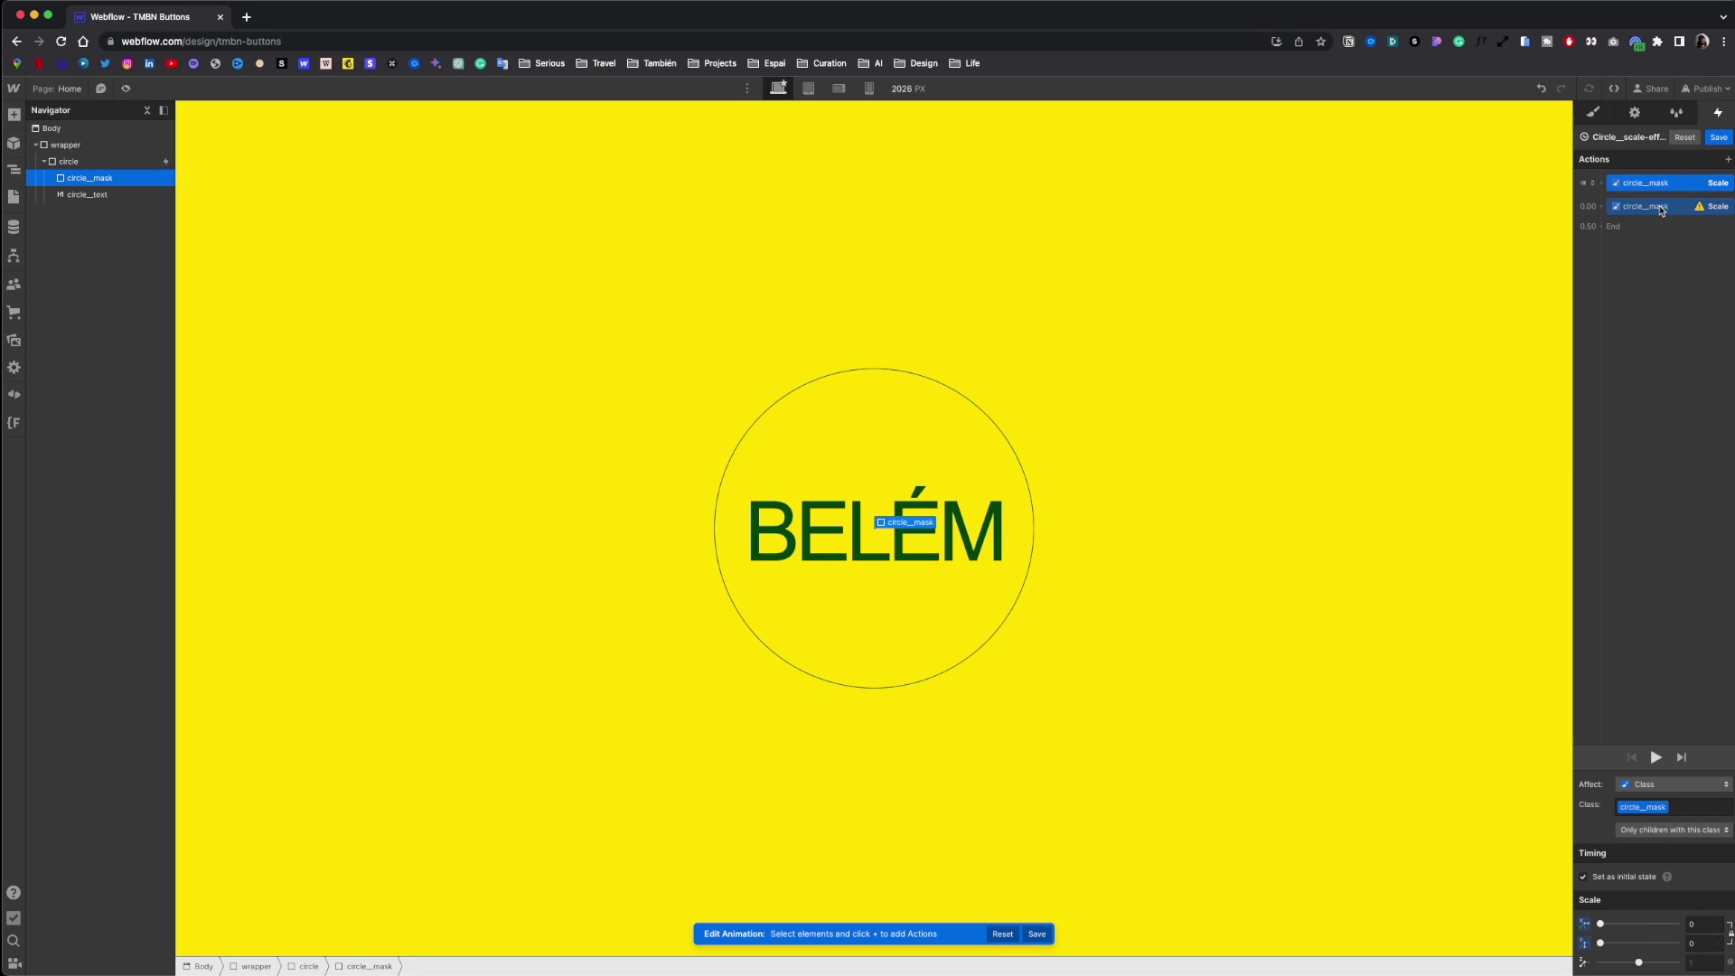
left_click(1698, 920)
type("1")
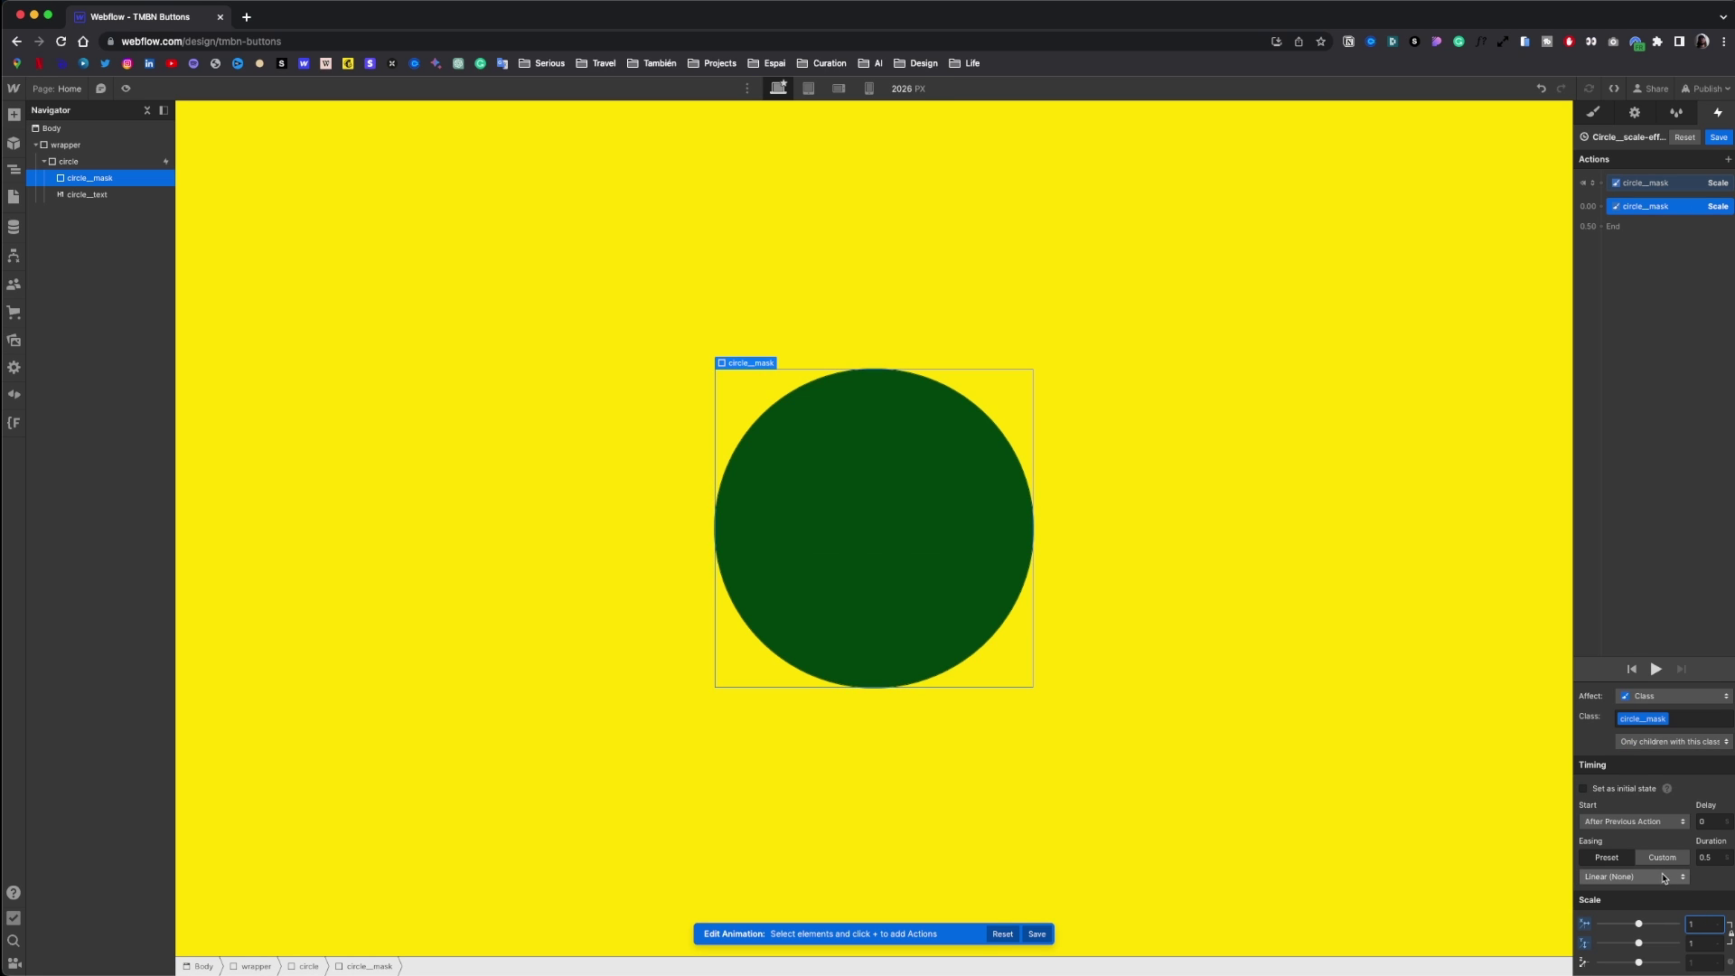
left_click(1717, 856)
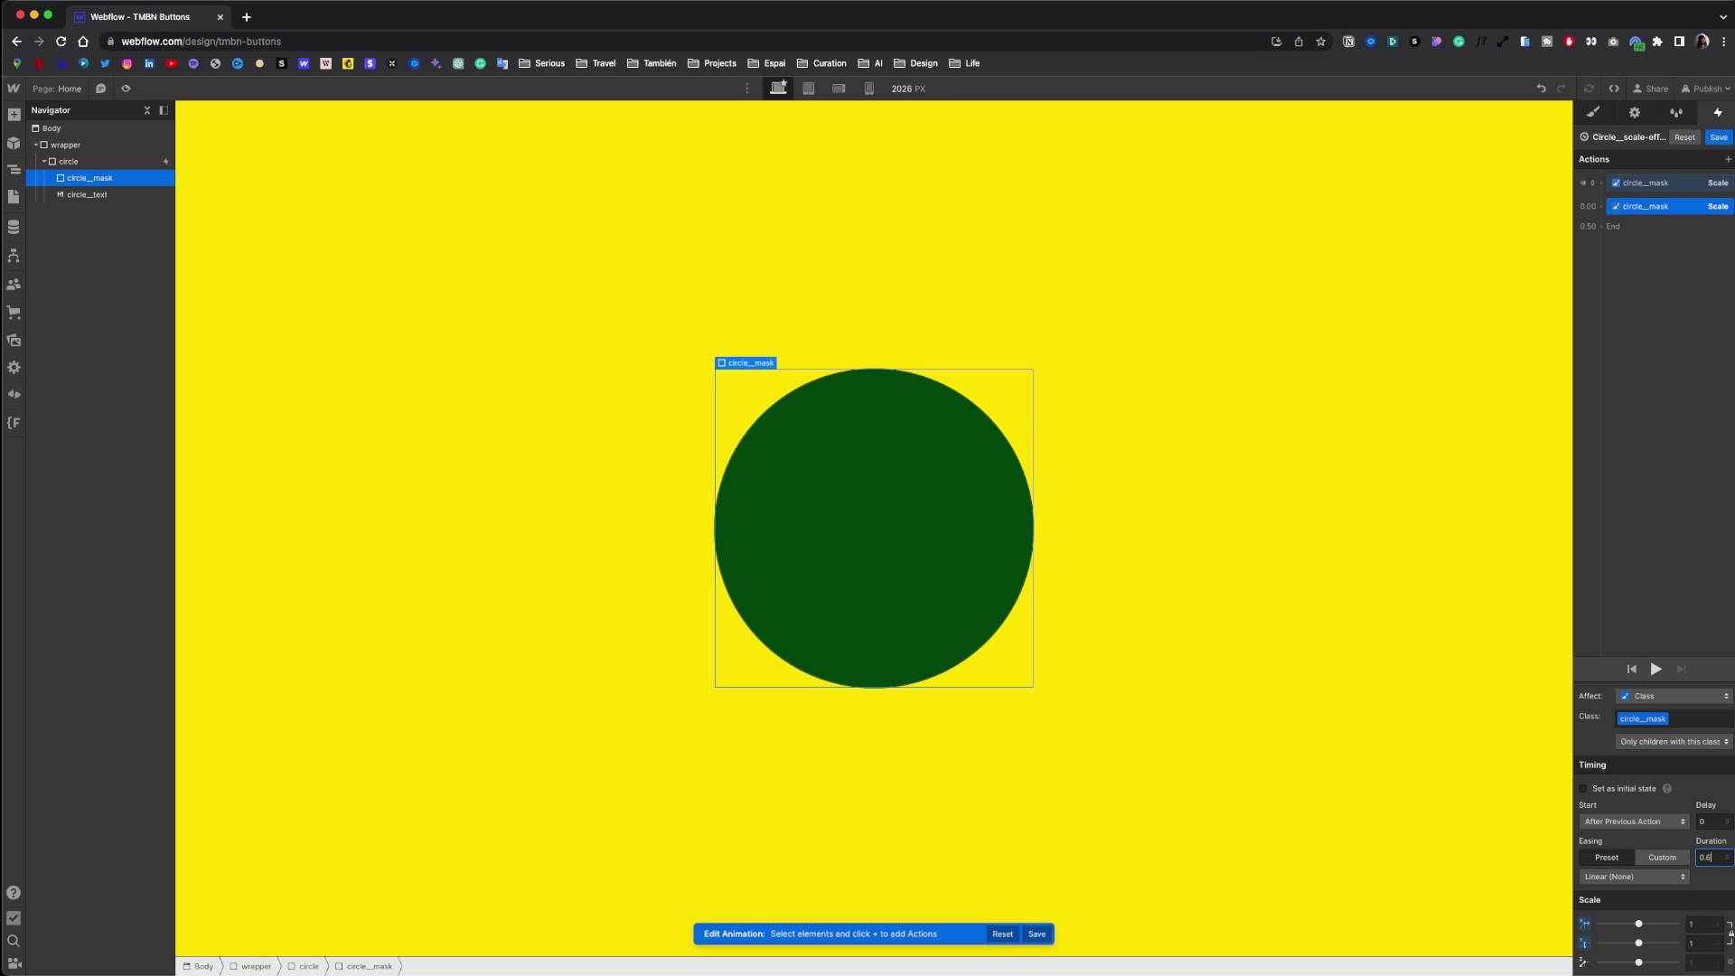
type("0.6")
left_click(1634, 877)
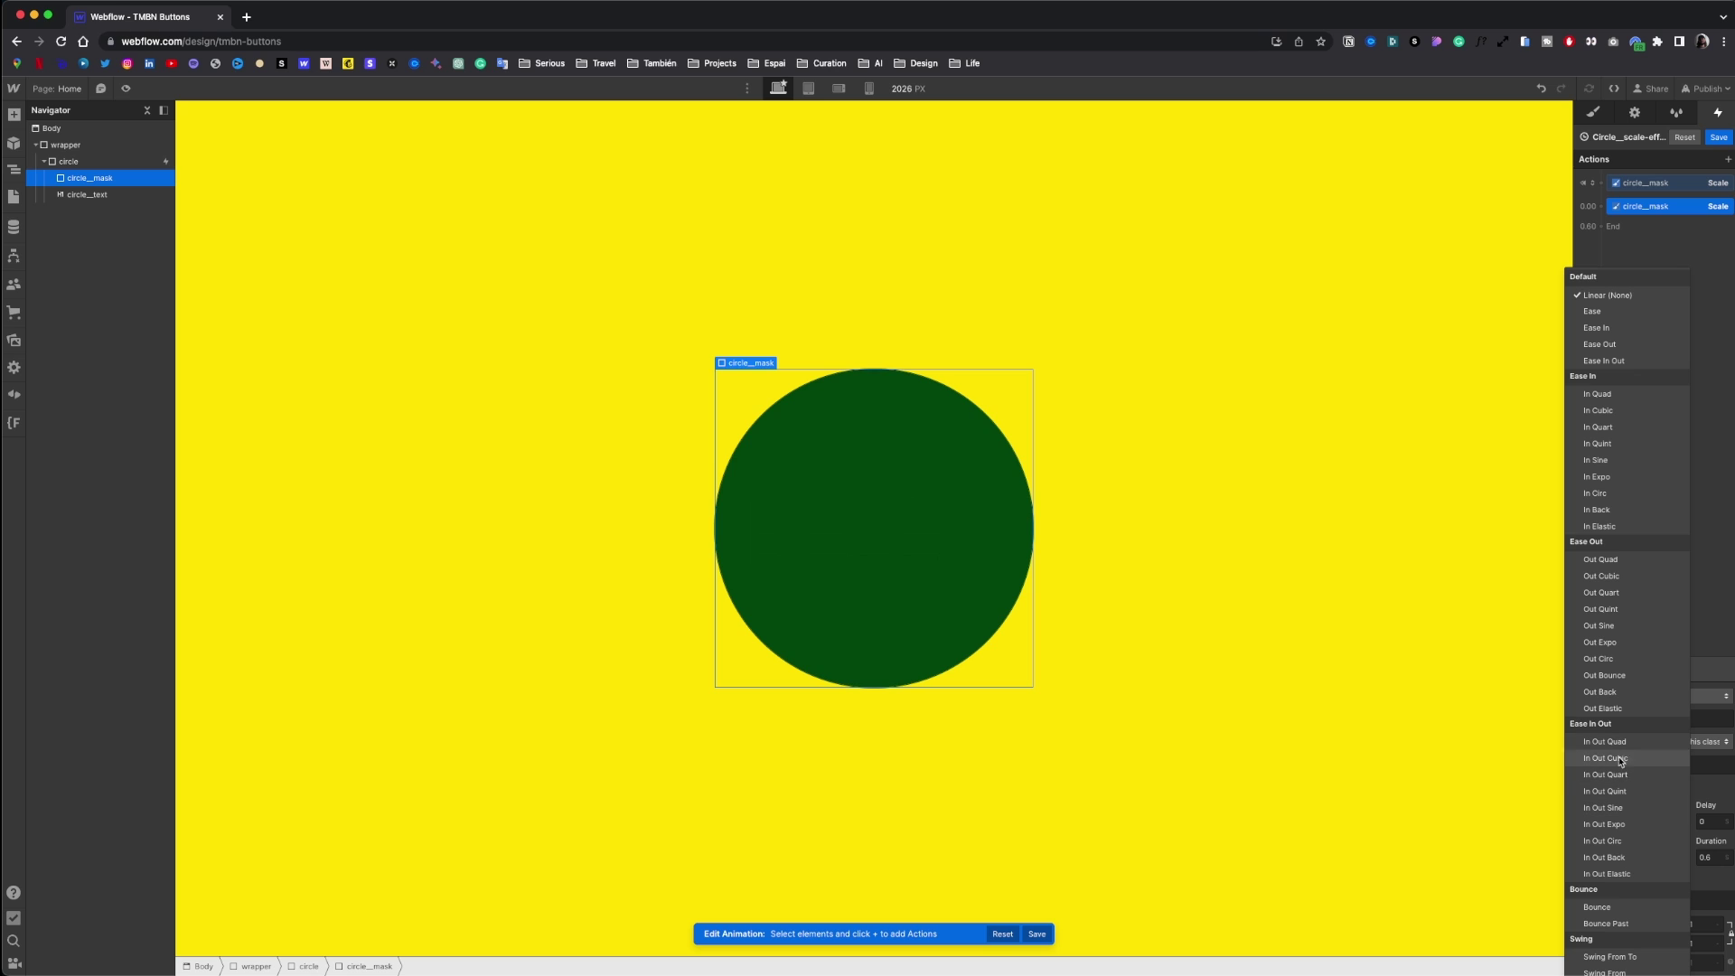
left_click(1626, 774)
left_click(1657, 670)
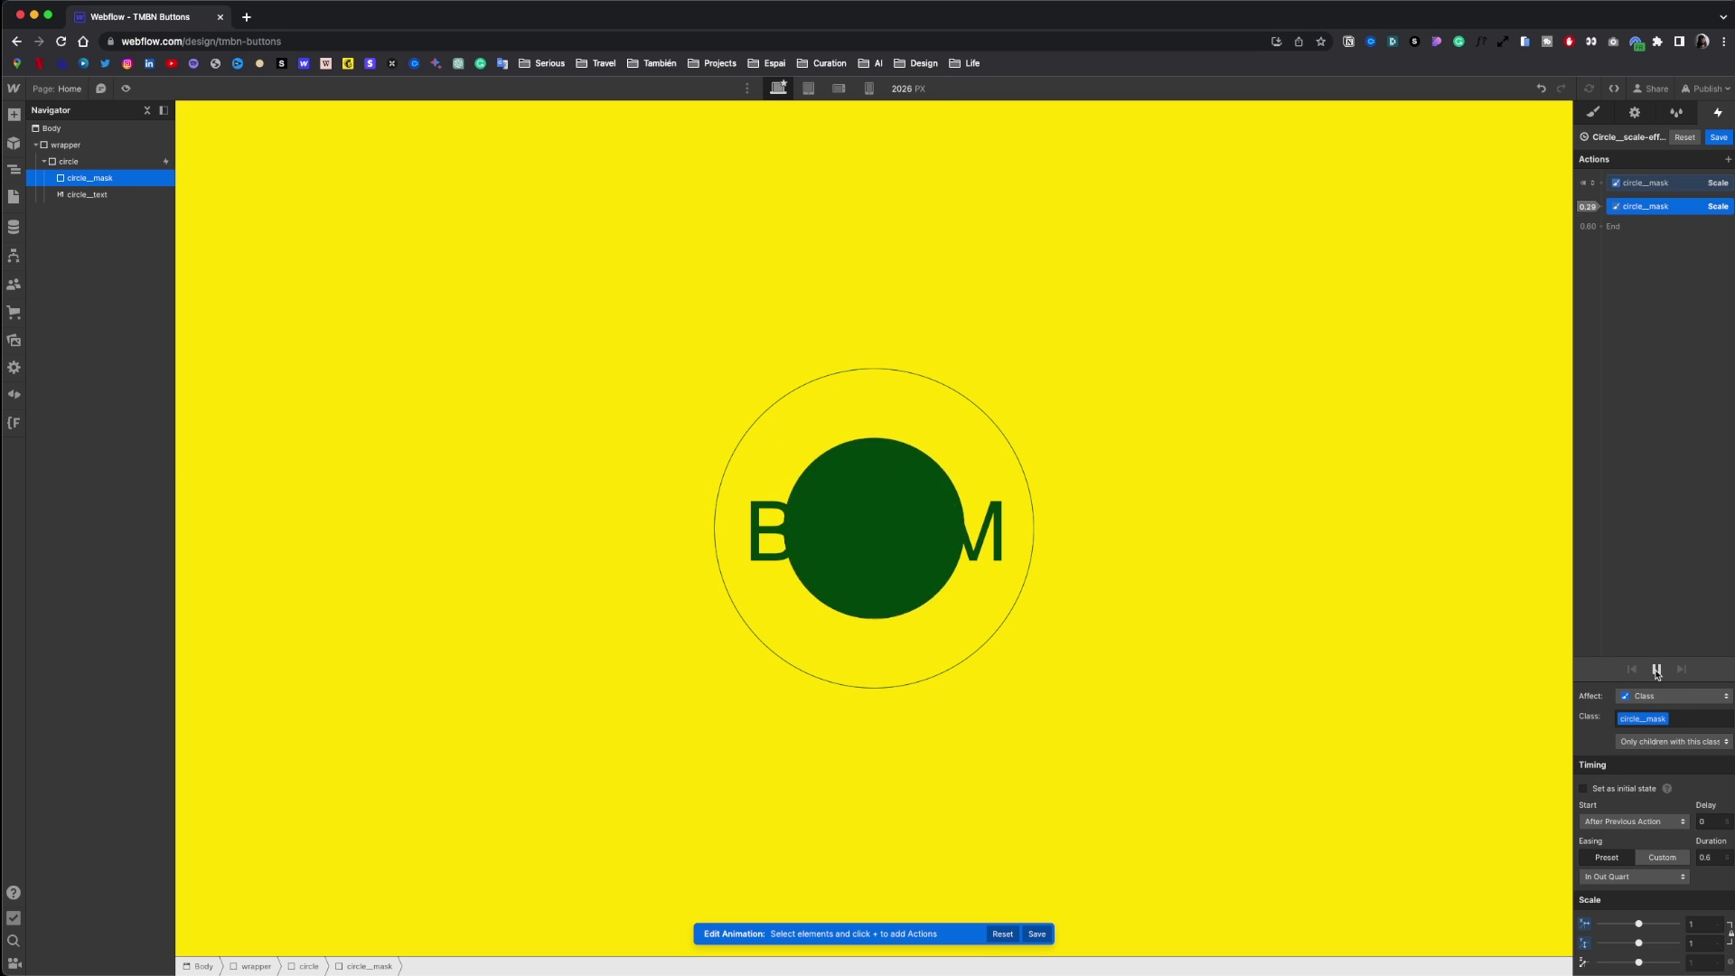
- Set the second circle__mask Scale action's duration to 0.8 s and play the animation
left_click(1716, 858)
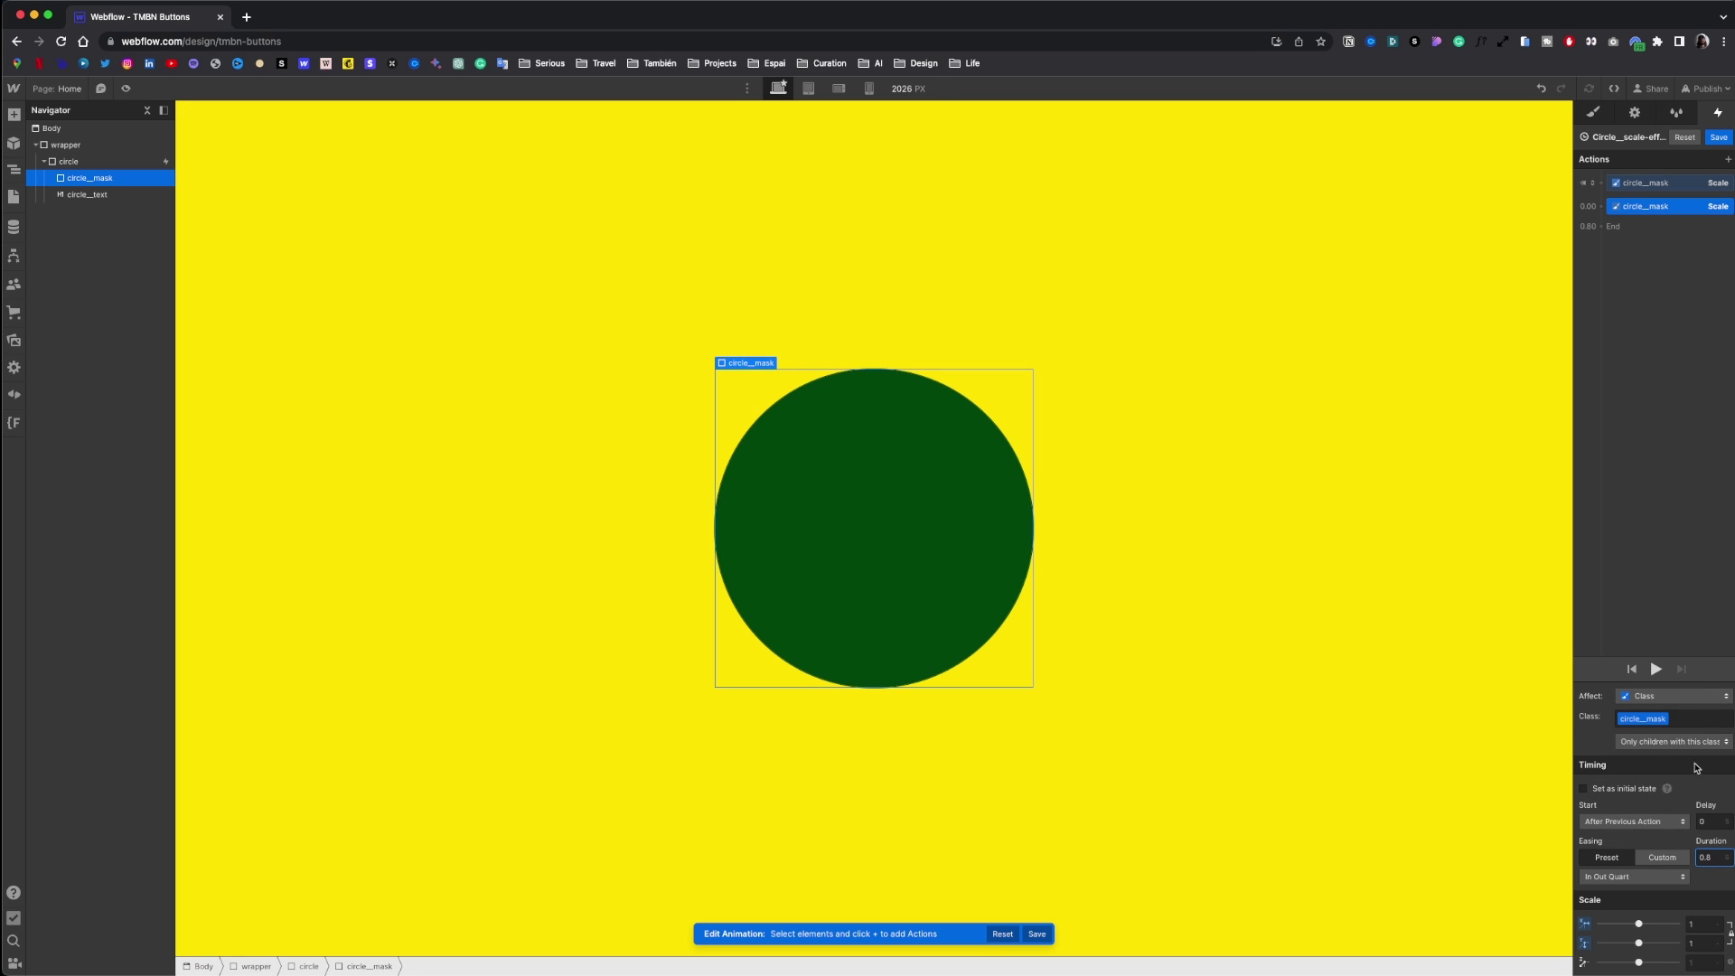
type("0.8")
left_click(1657, 669)
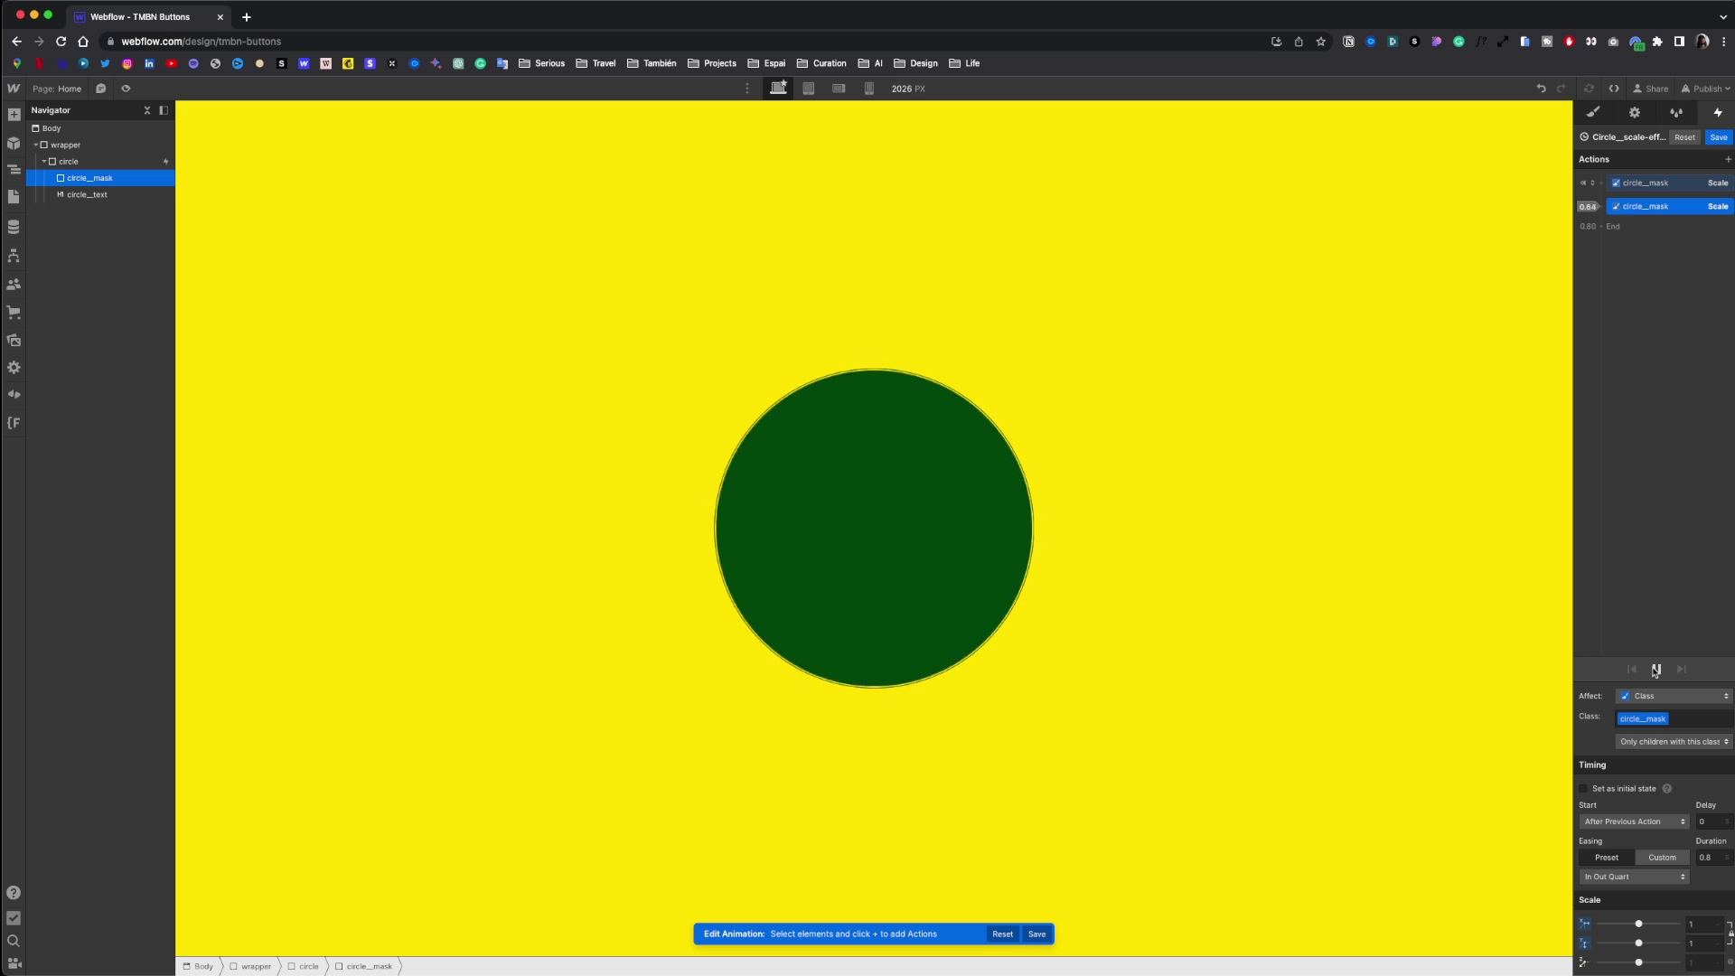
- Add a Text Color action for circle__text to the initial state group, using the dark green Black swatch (#004e08)
left_click(87, 194)
left_click(1728, 160)
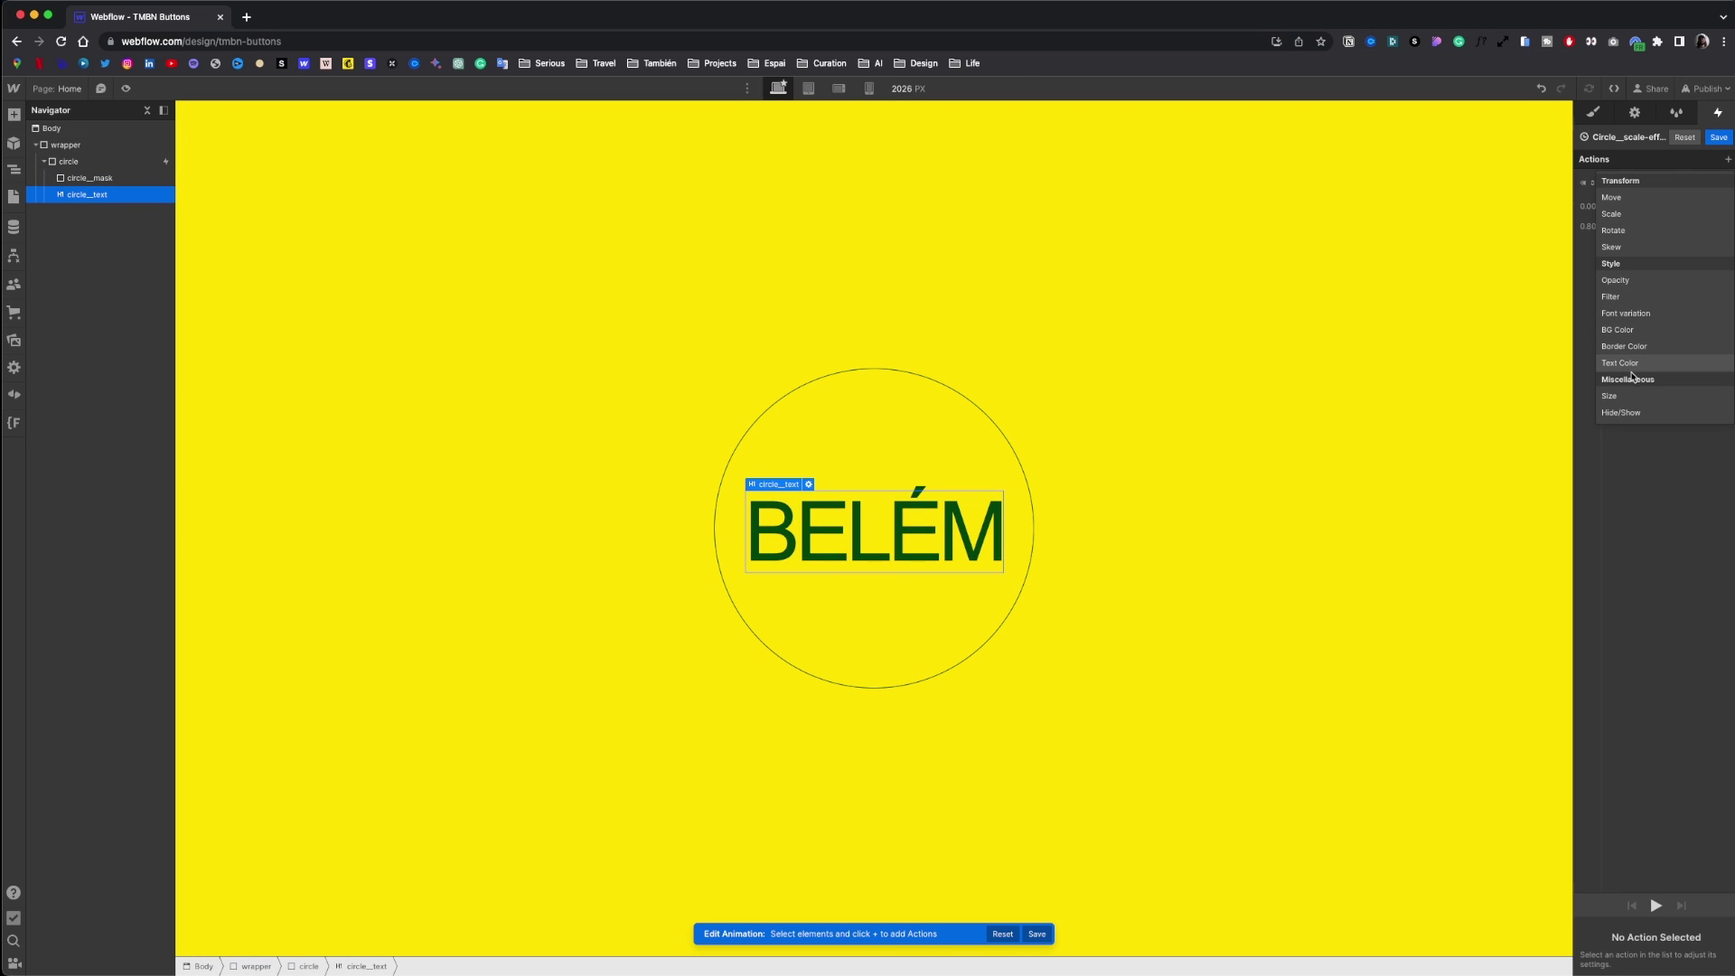
left_click(1641, 364)
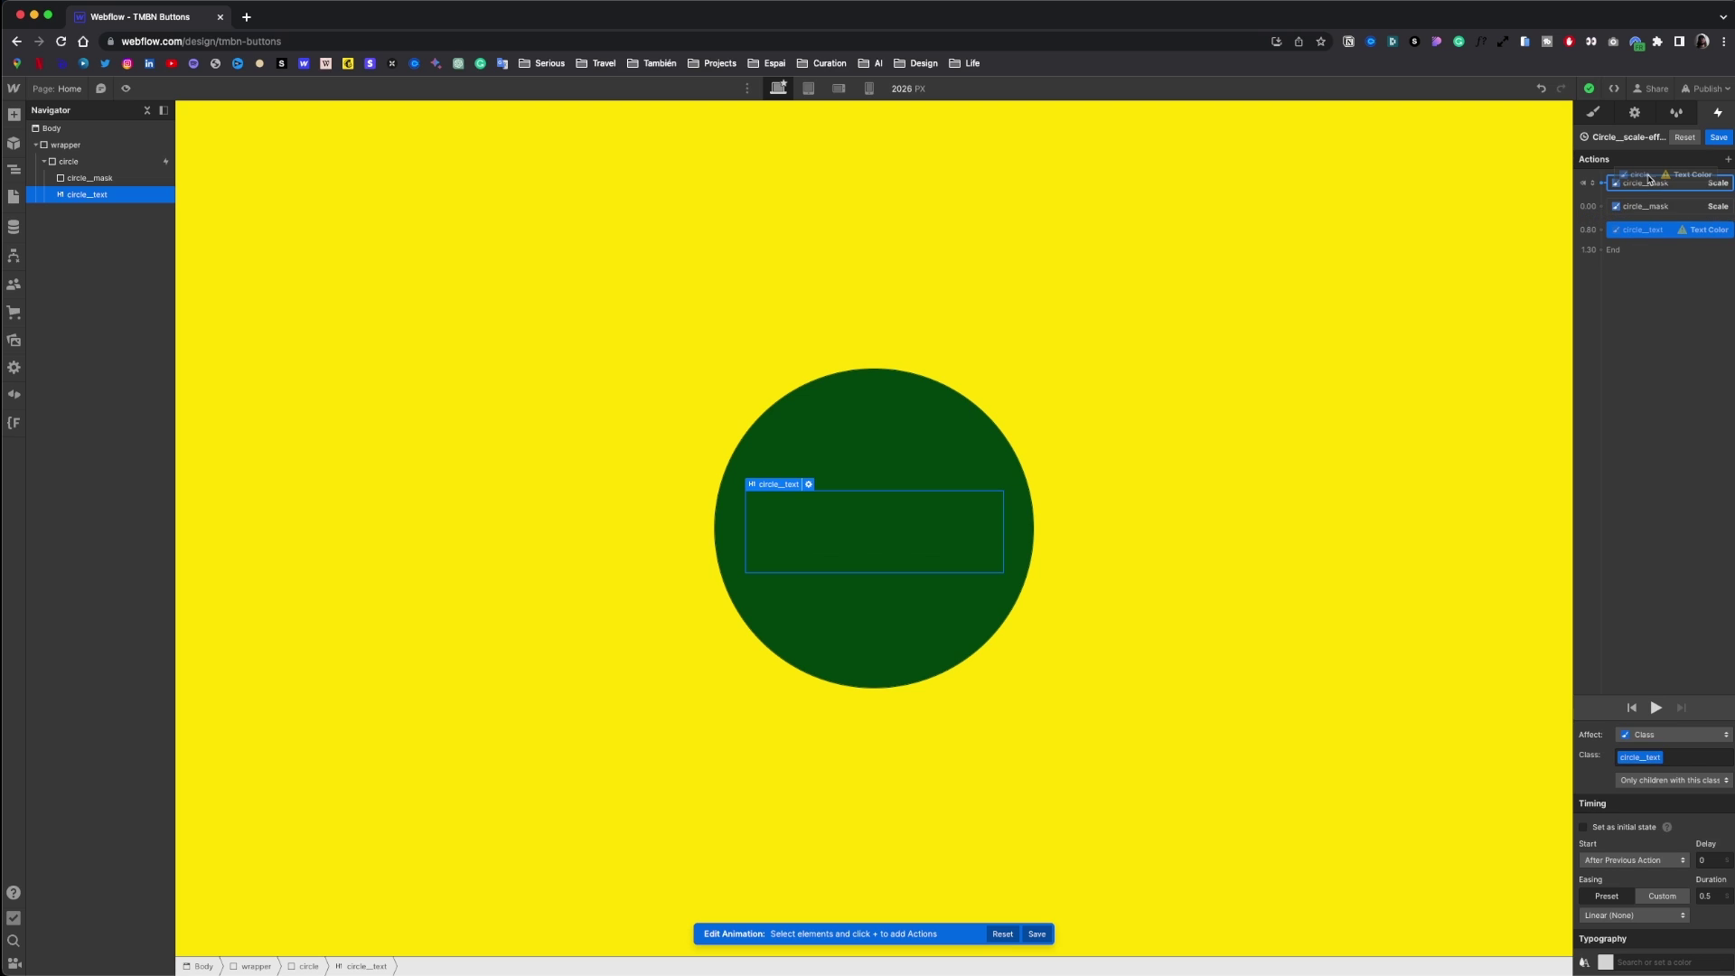
left_click(1605, 964)
left_click(1607, 937)
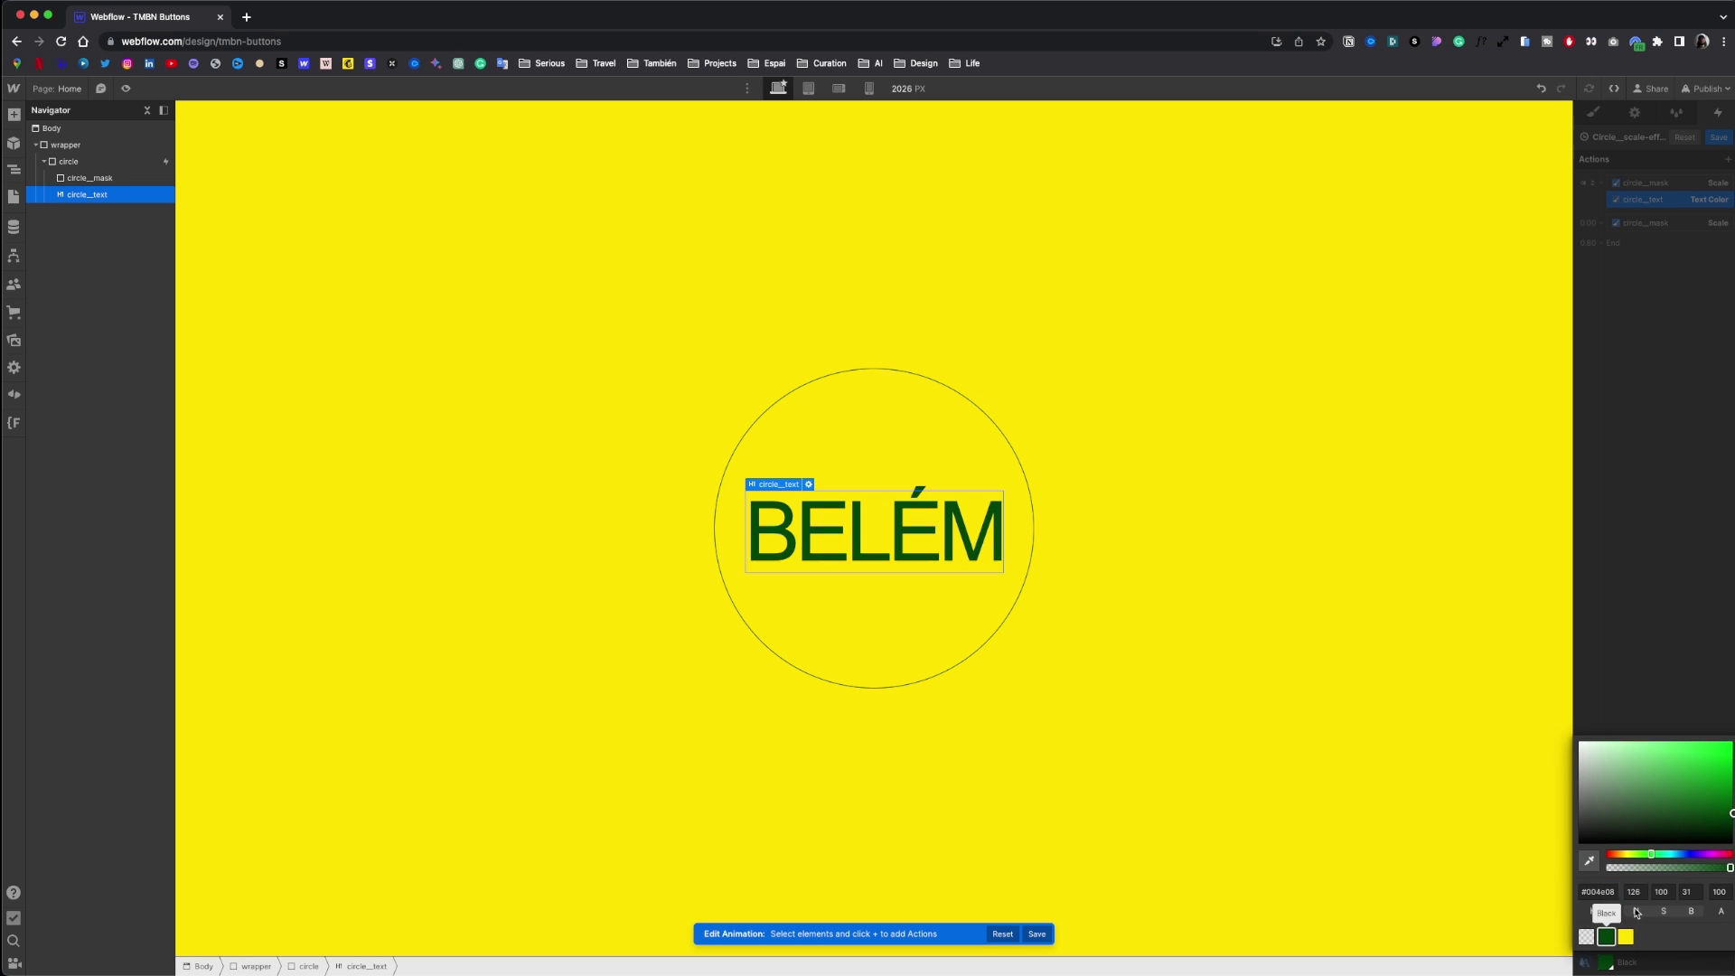
- Duplicate the circle__text Text Color action and group the copy with the second circle__mask Scale action
left_click(1633, 199)
right_click(1652, 204)
left_click(1658, 247)
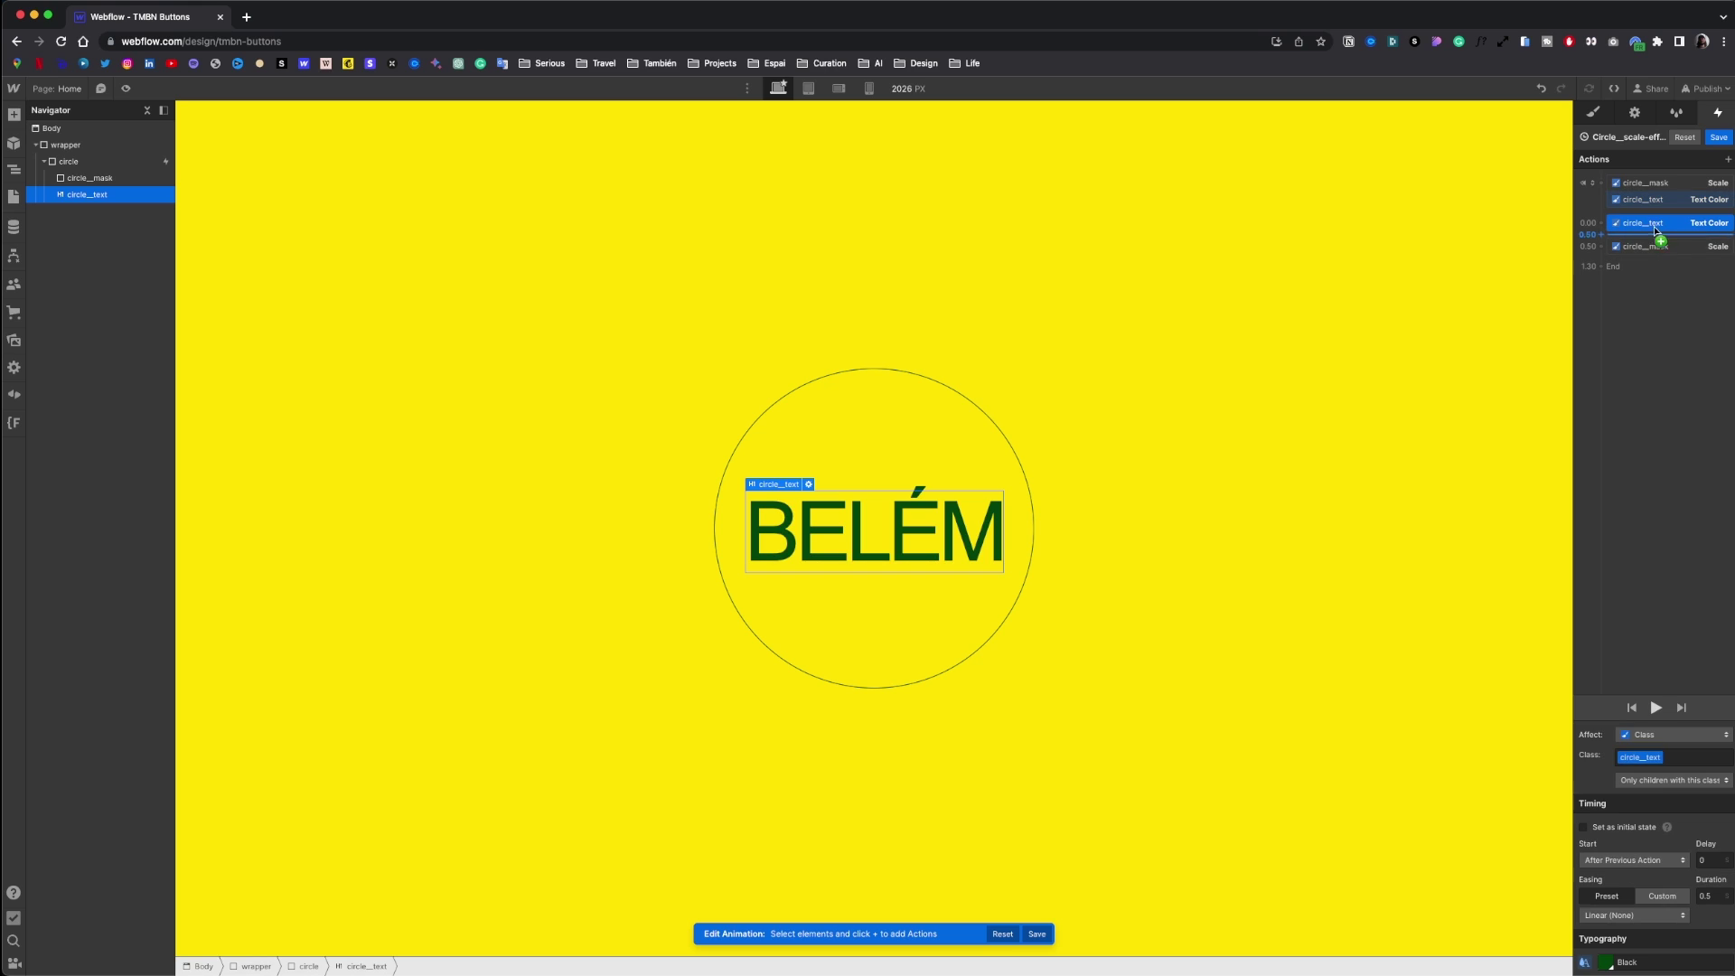
- Give the second circle__text Text Color action a 0.8 s duration, an easing preset and the yellow Navajo White swatch, and preview the animation
left_click(1713, 895)
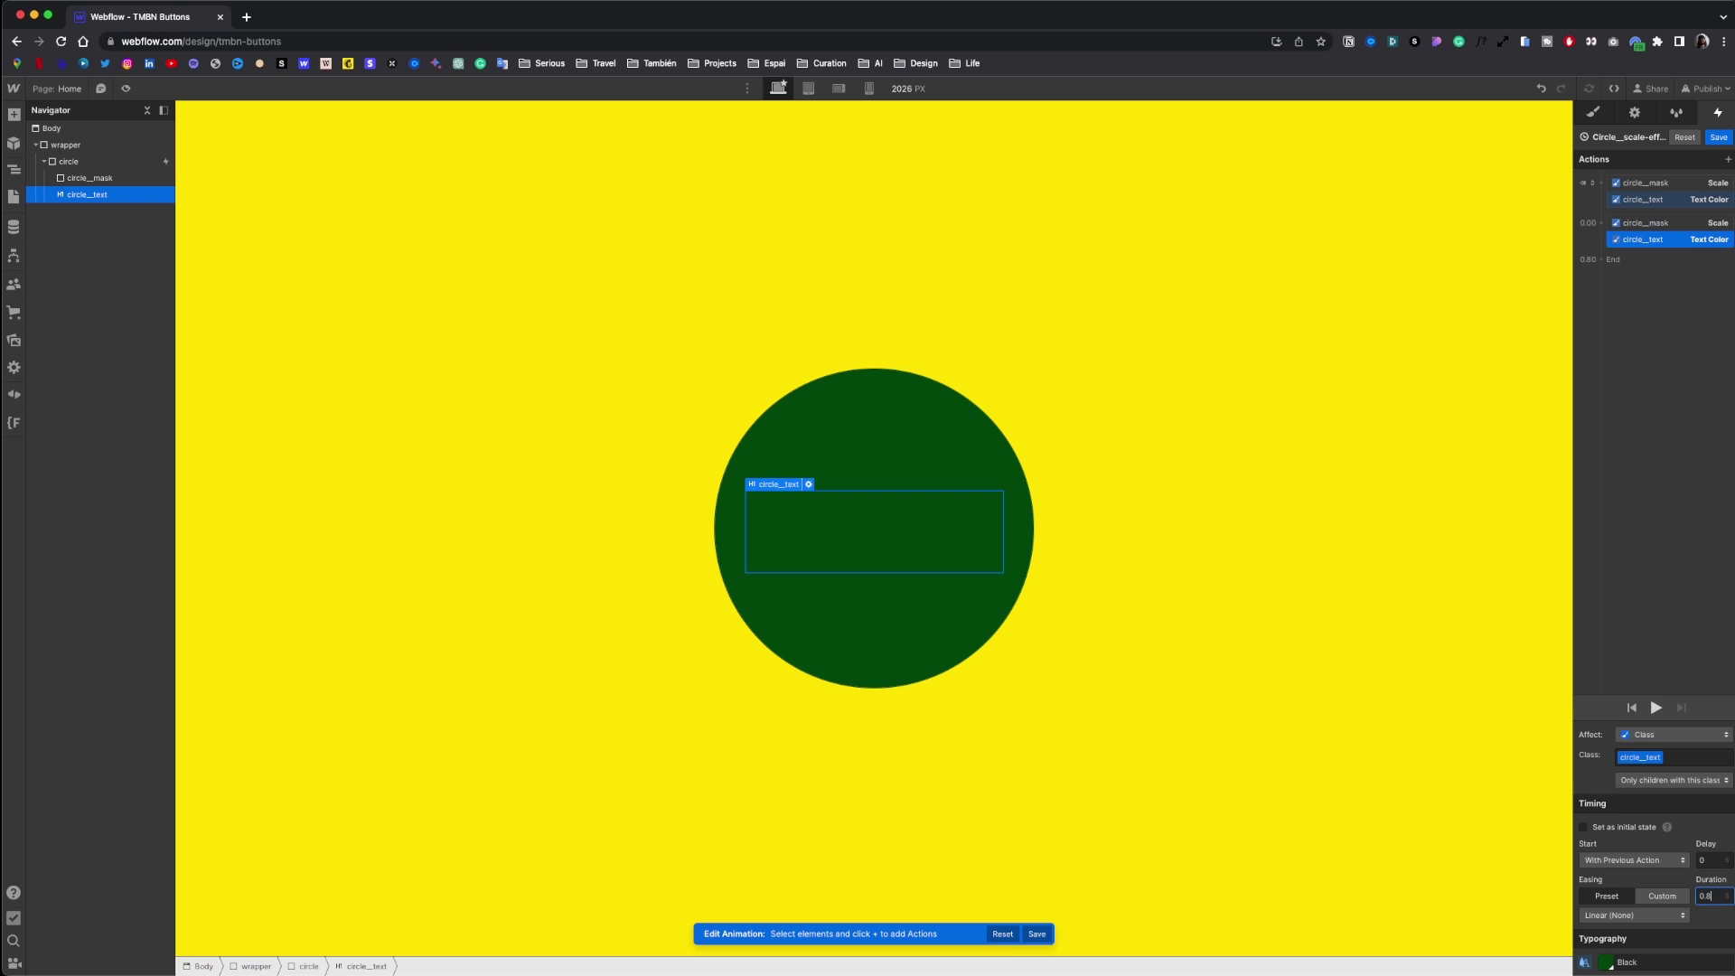
left_click(1634, 915)
left_click(1642, 783)
left_click(1608, 963)
left_click(1626, 936)
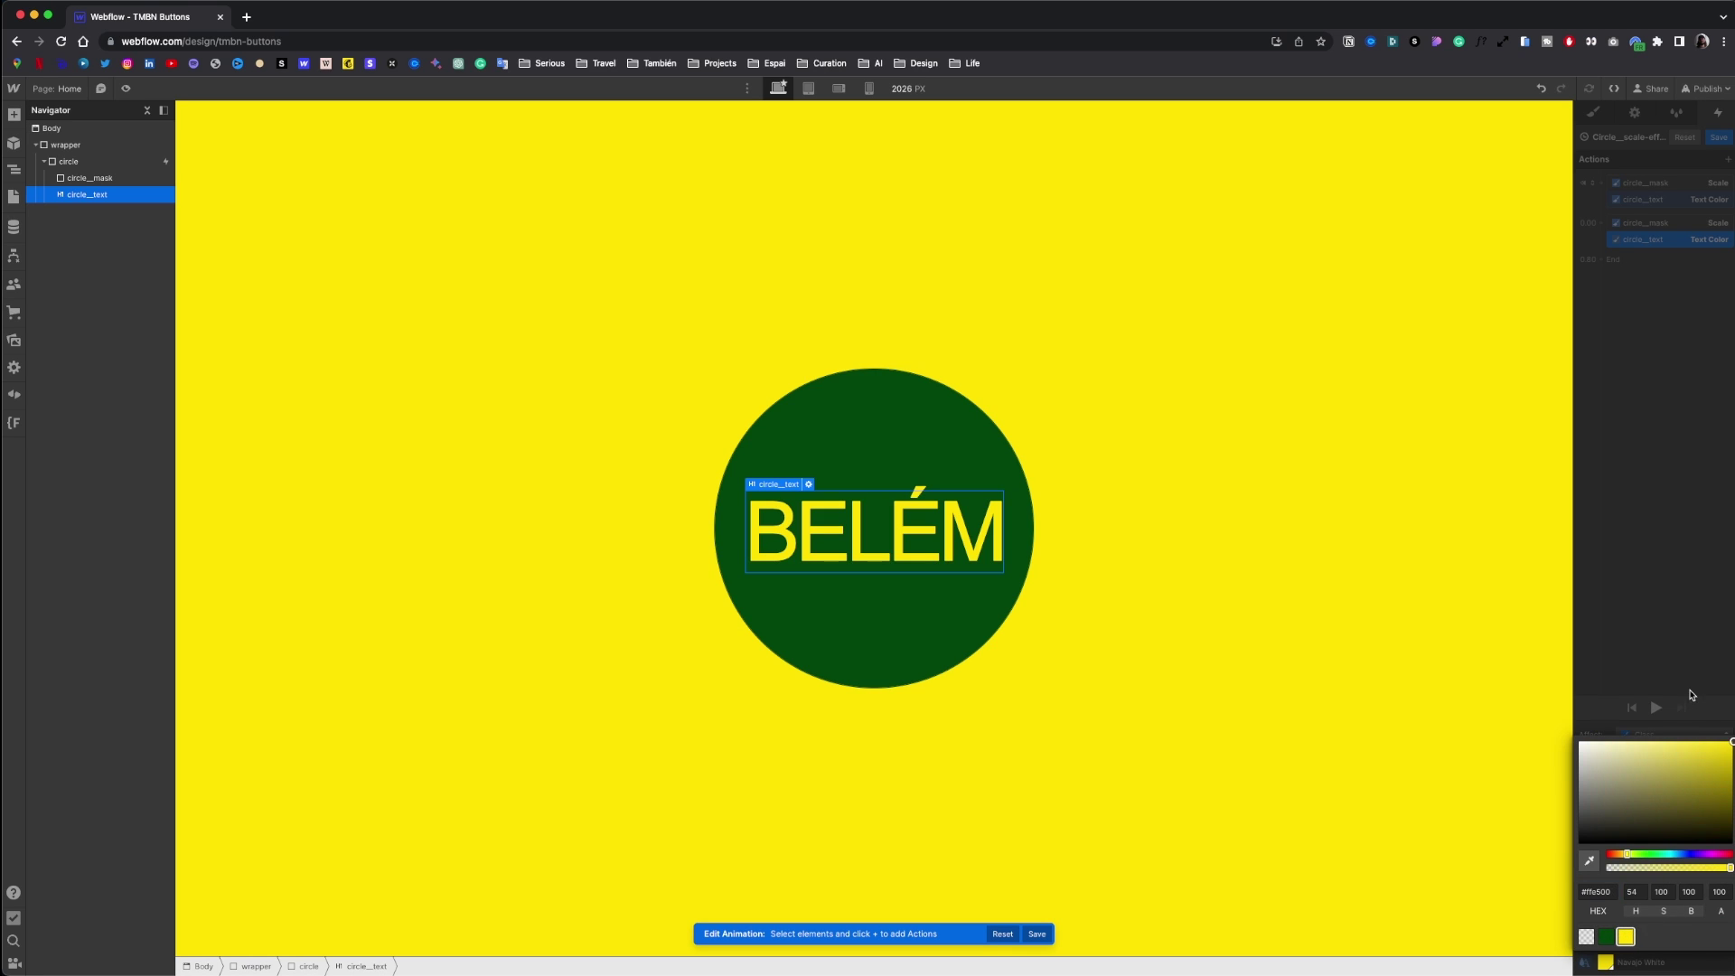
left_click(1657, 708)
left_click(1656, 708)
- Wrap the circle element in a new div block
right_click(74, 158)
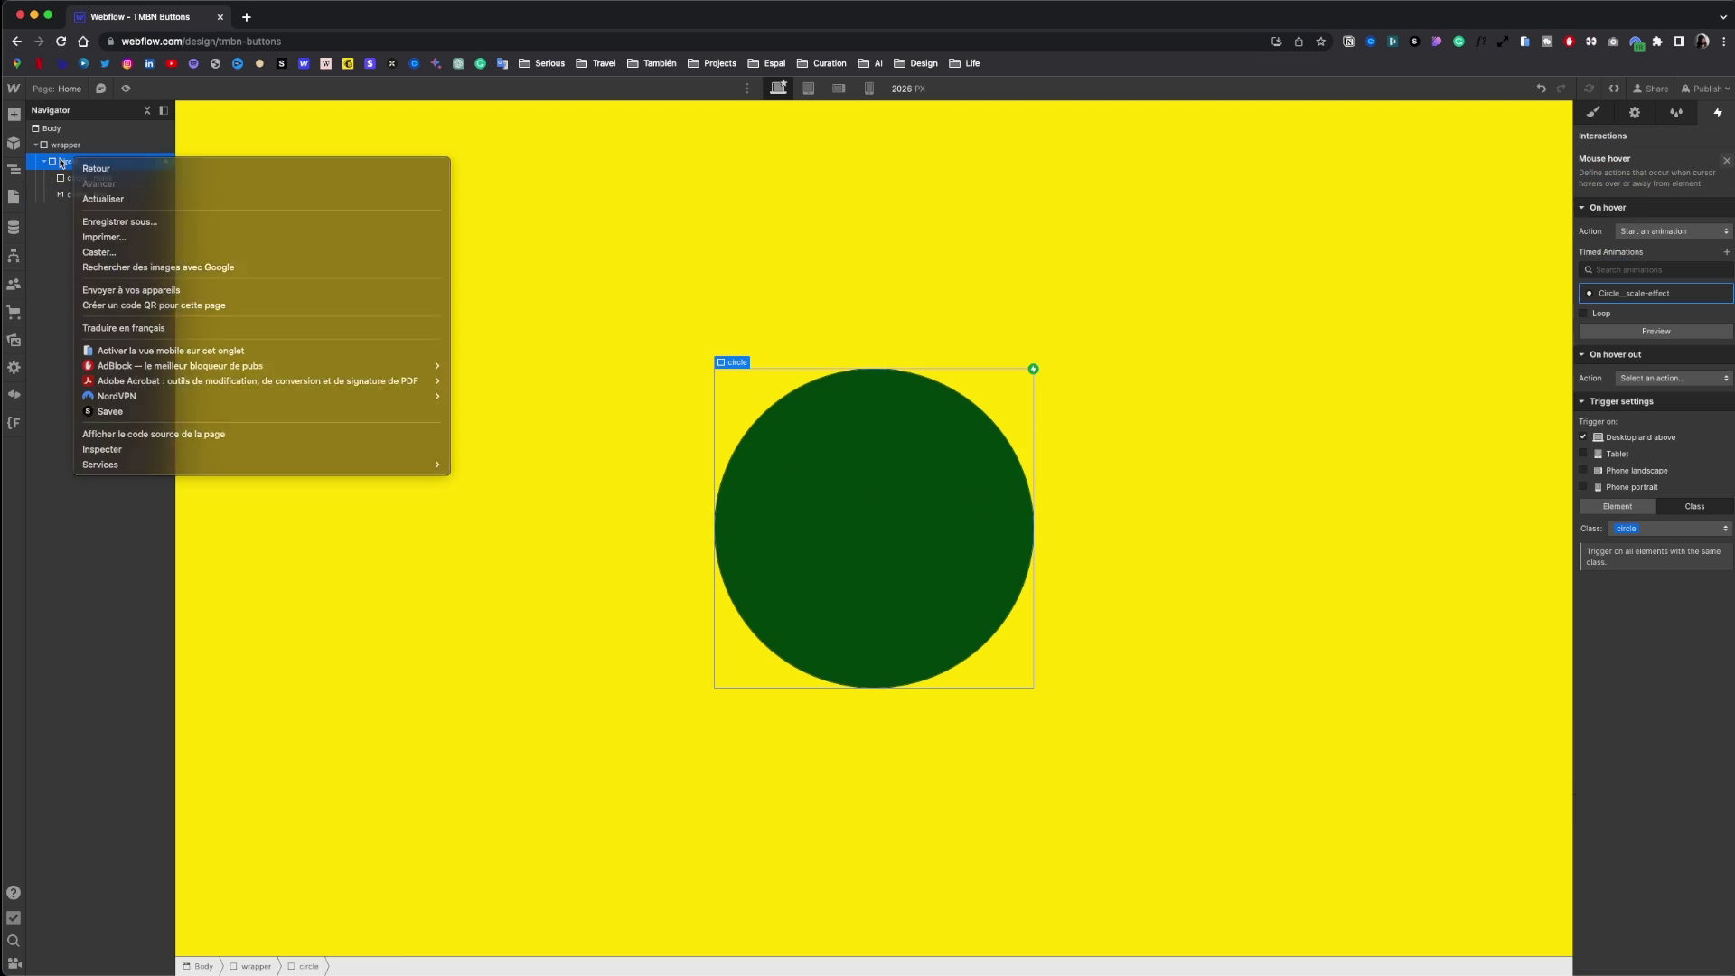
left_click(745, 403)
right_click(736, 361)
left_click(796, 396)
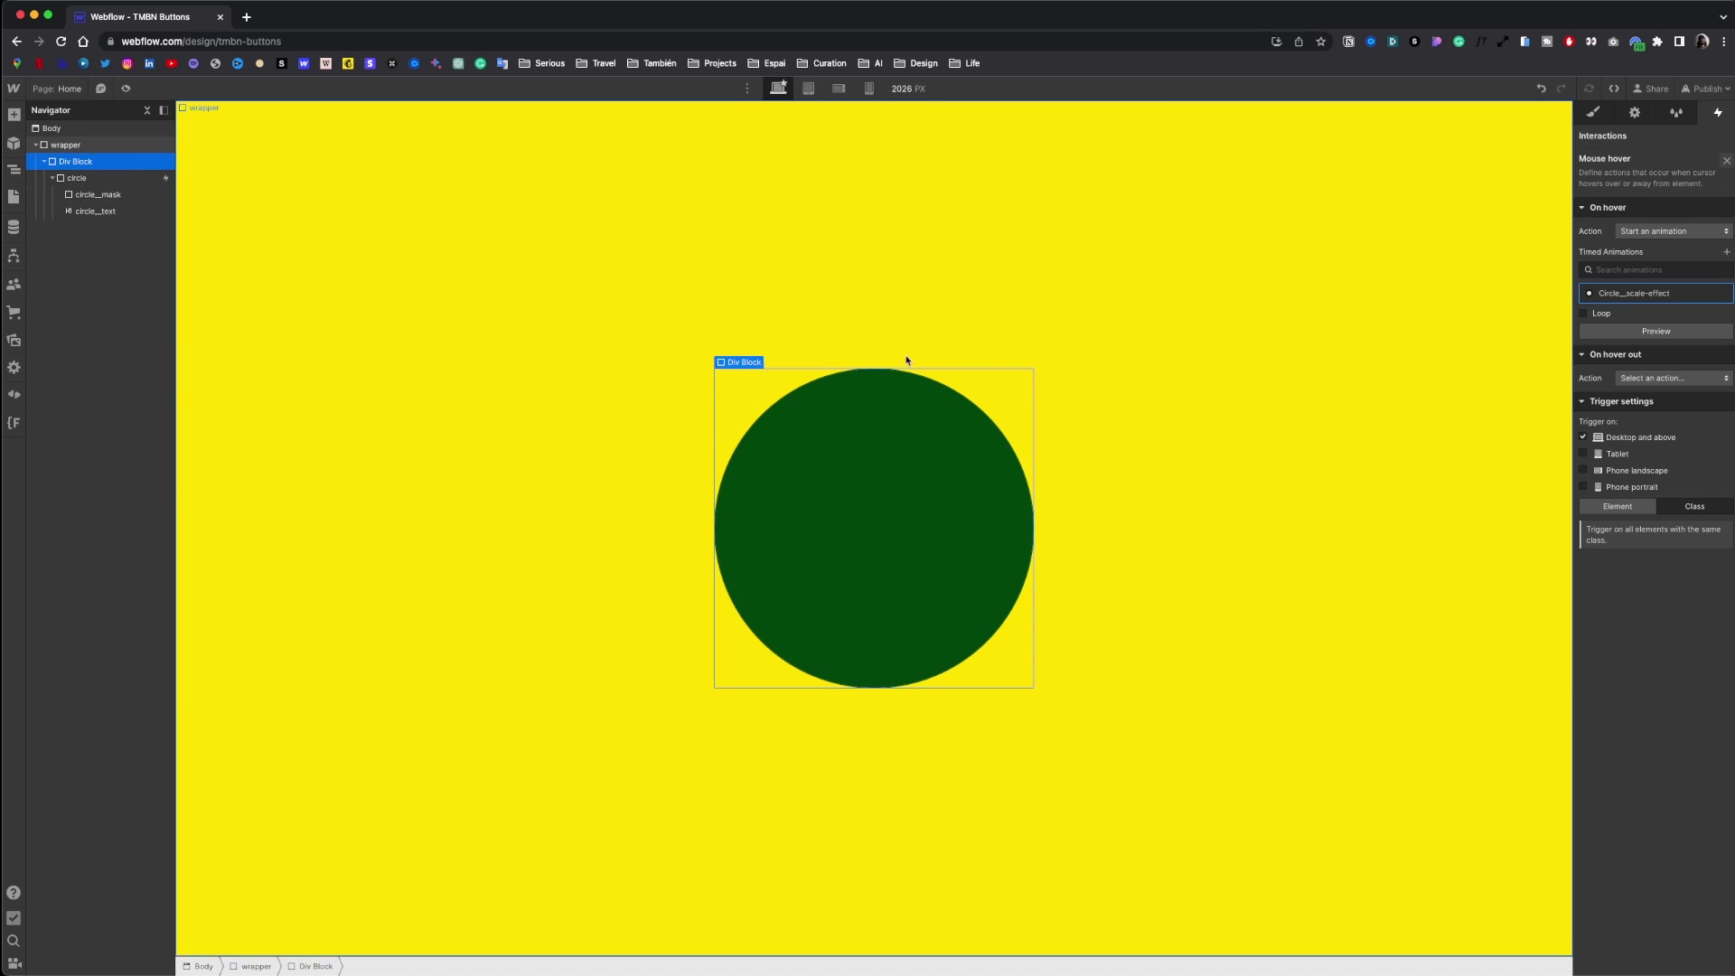
- Give the div block around circle the class circle__wrapper and add equal padding on all sides
left_click(1592, 117)
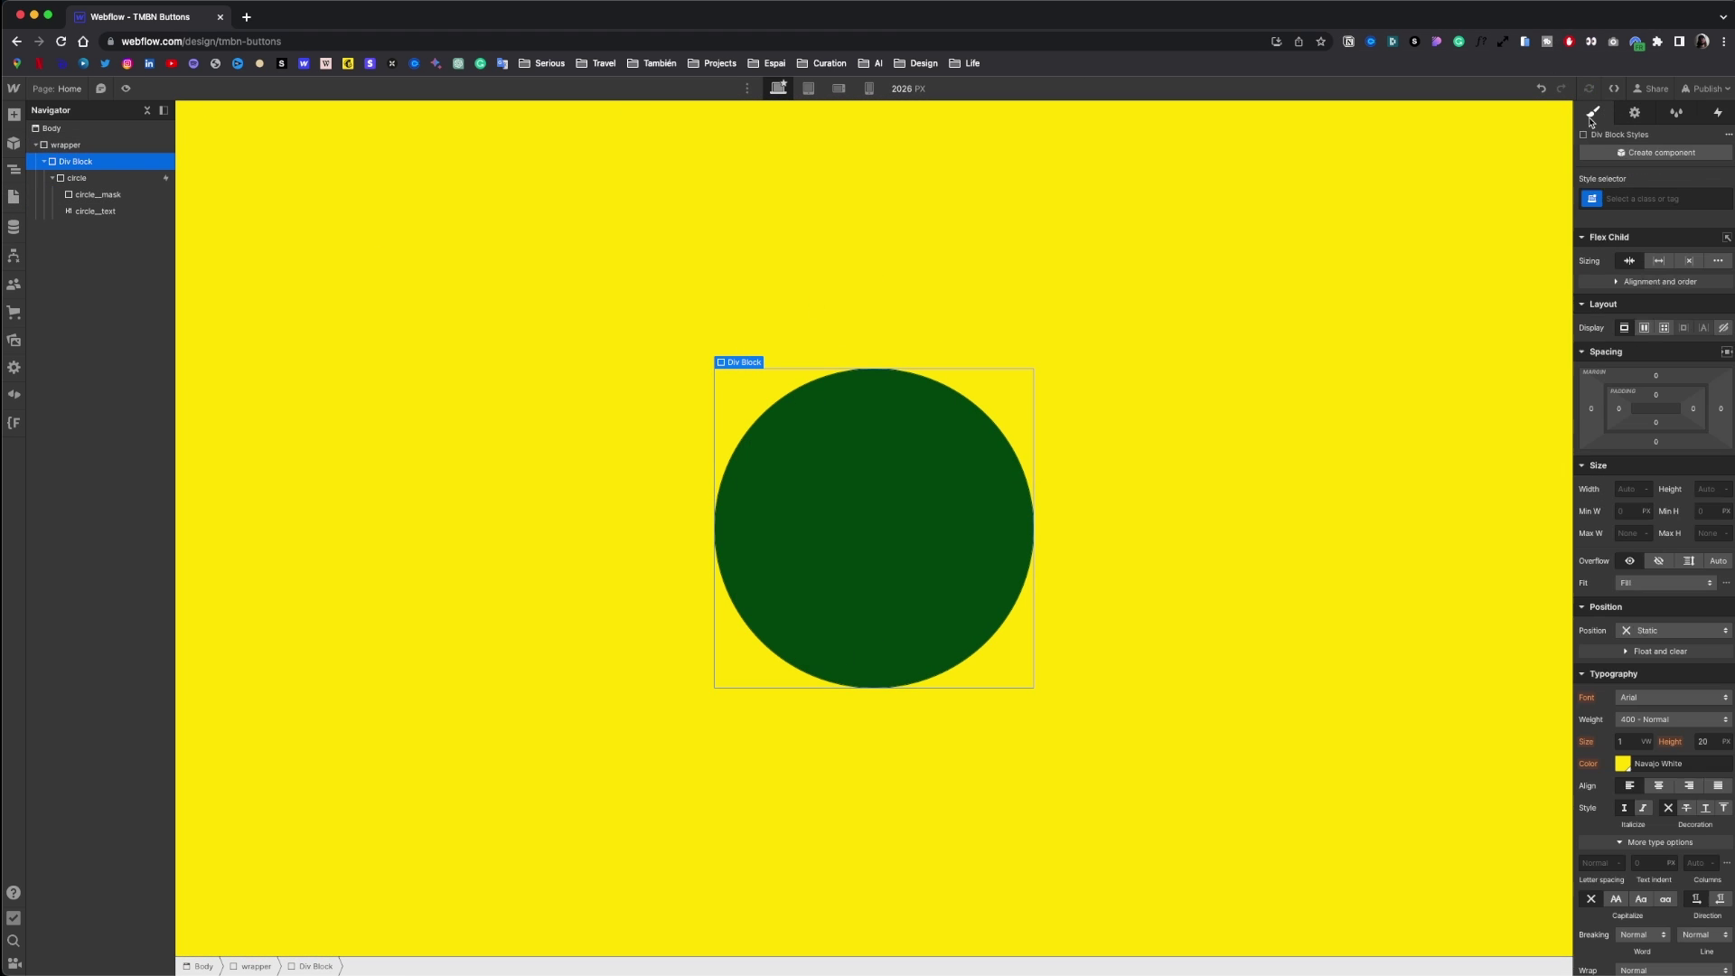
left_click(1633, 196)
type("circle__wrapper")
key("Return")
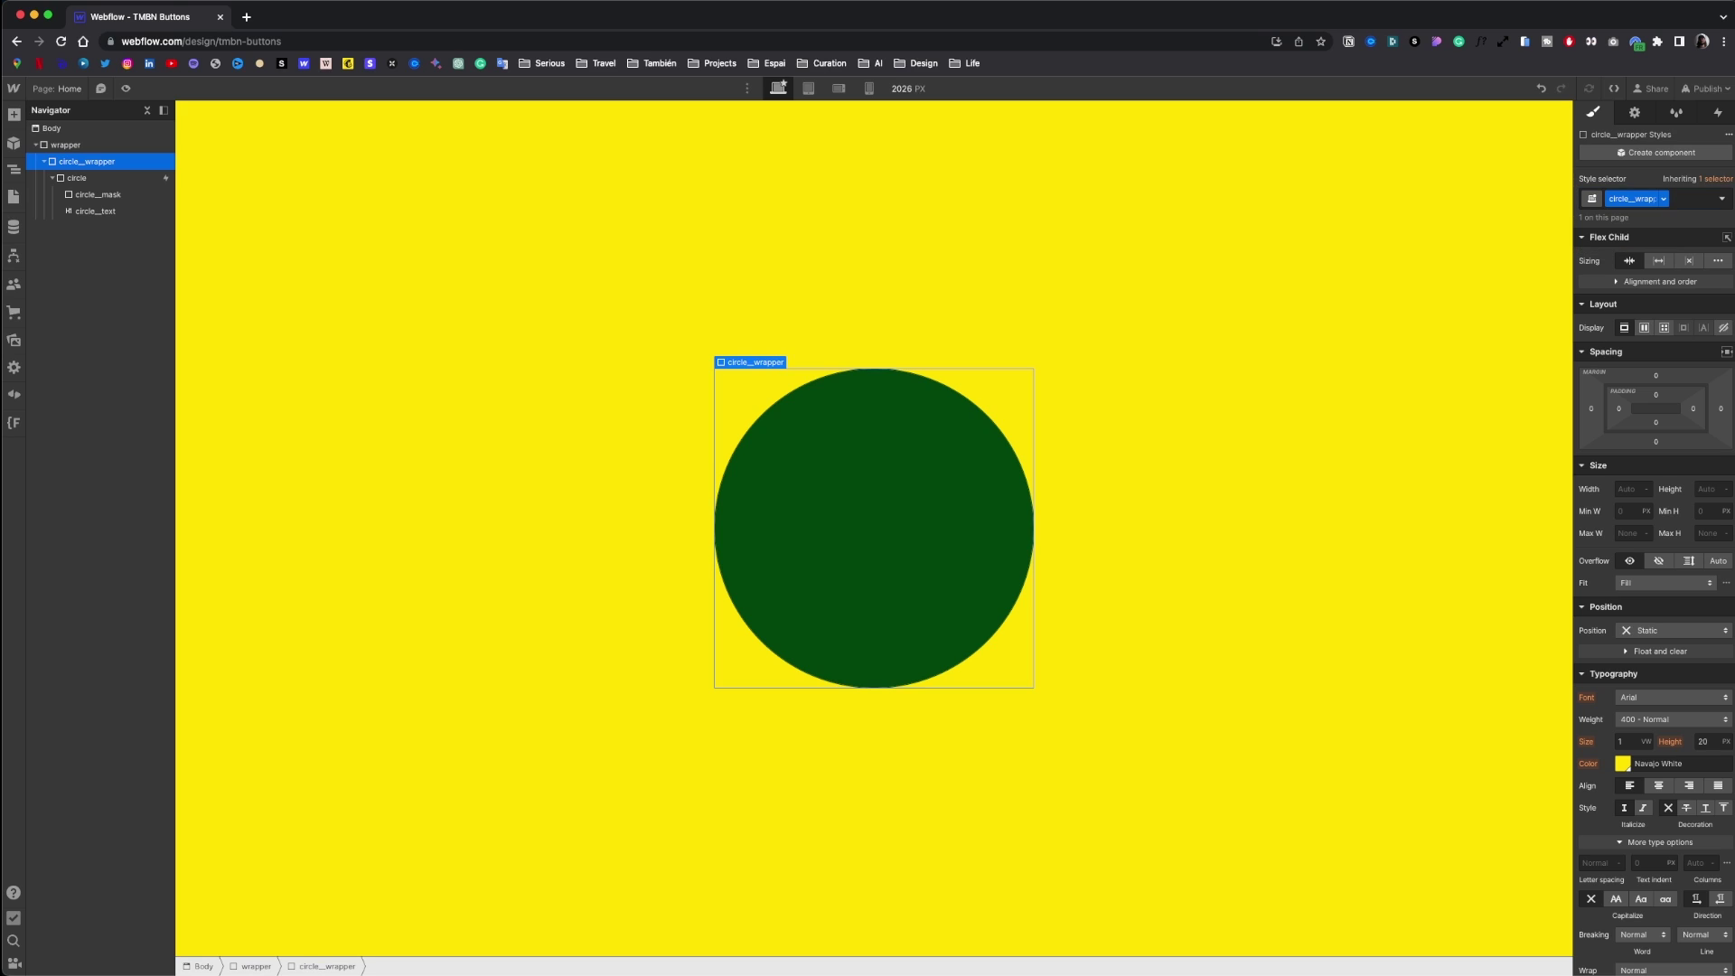
mouse_move(1655, 395)
left_mouse_down()
mouse_move(1653, 377)
mouse_move(1651, 409)
left_mouse_up()
- Add a Mouse move over element trigger to circle__wrapper, applied to its class and limited to desktop and above
left_click(1725, 116)
left_click(1729, 158)
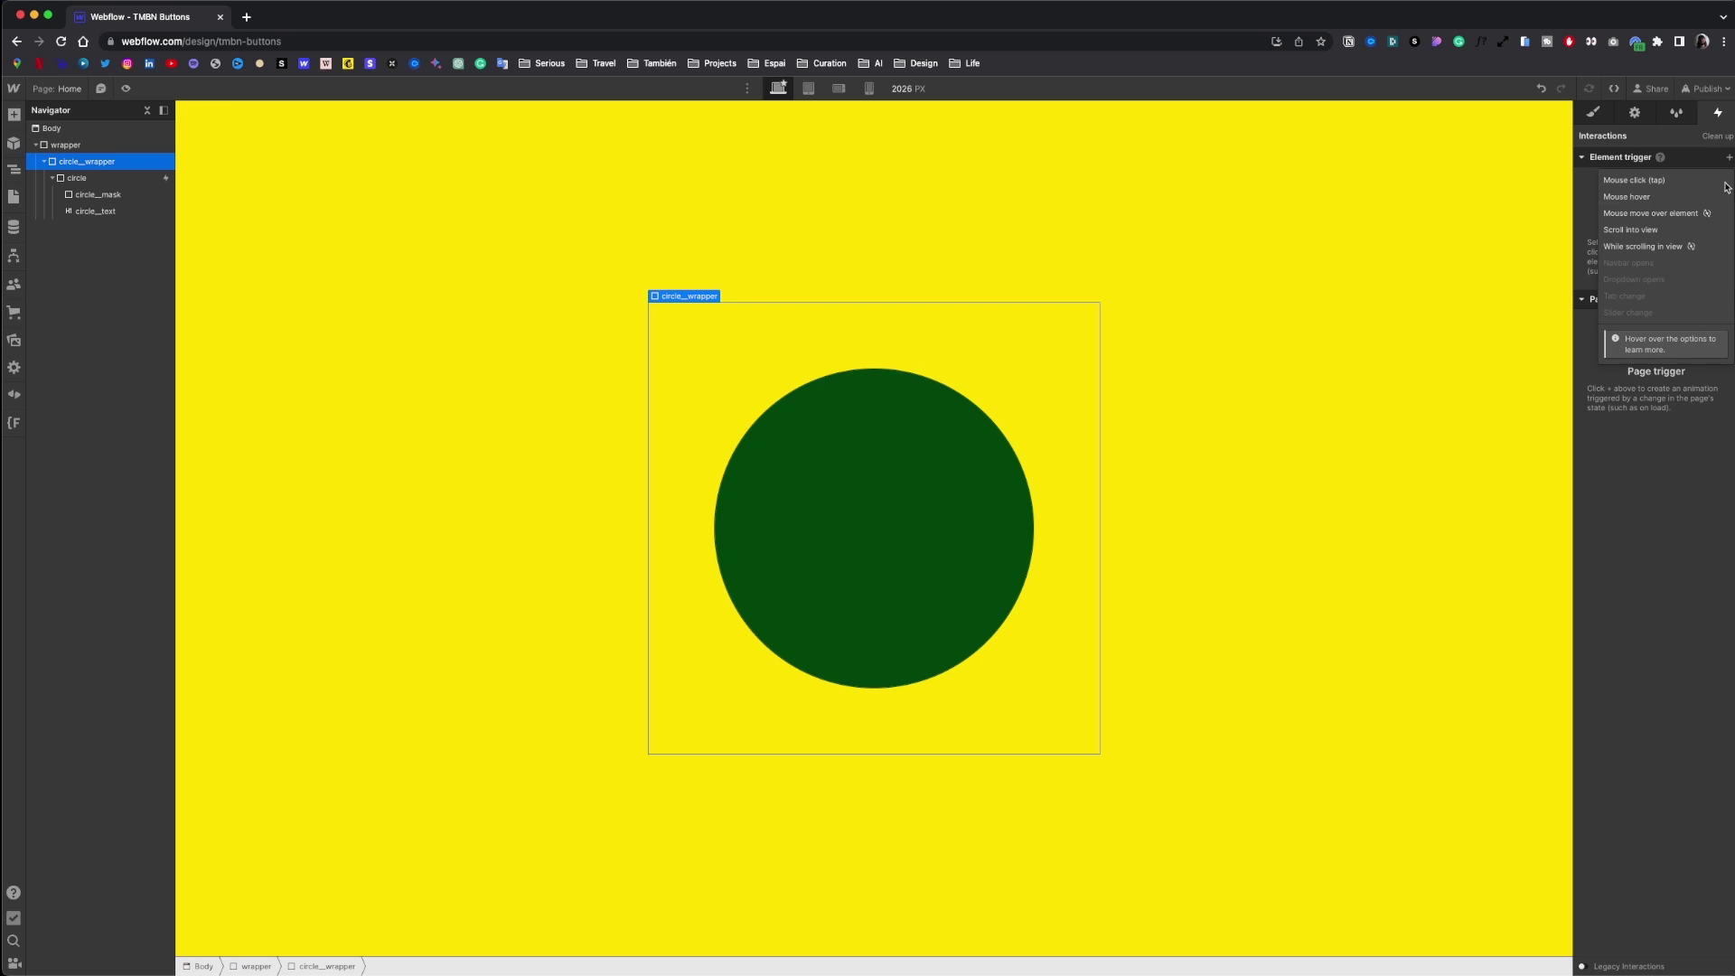
left_click(1673, 214)
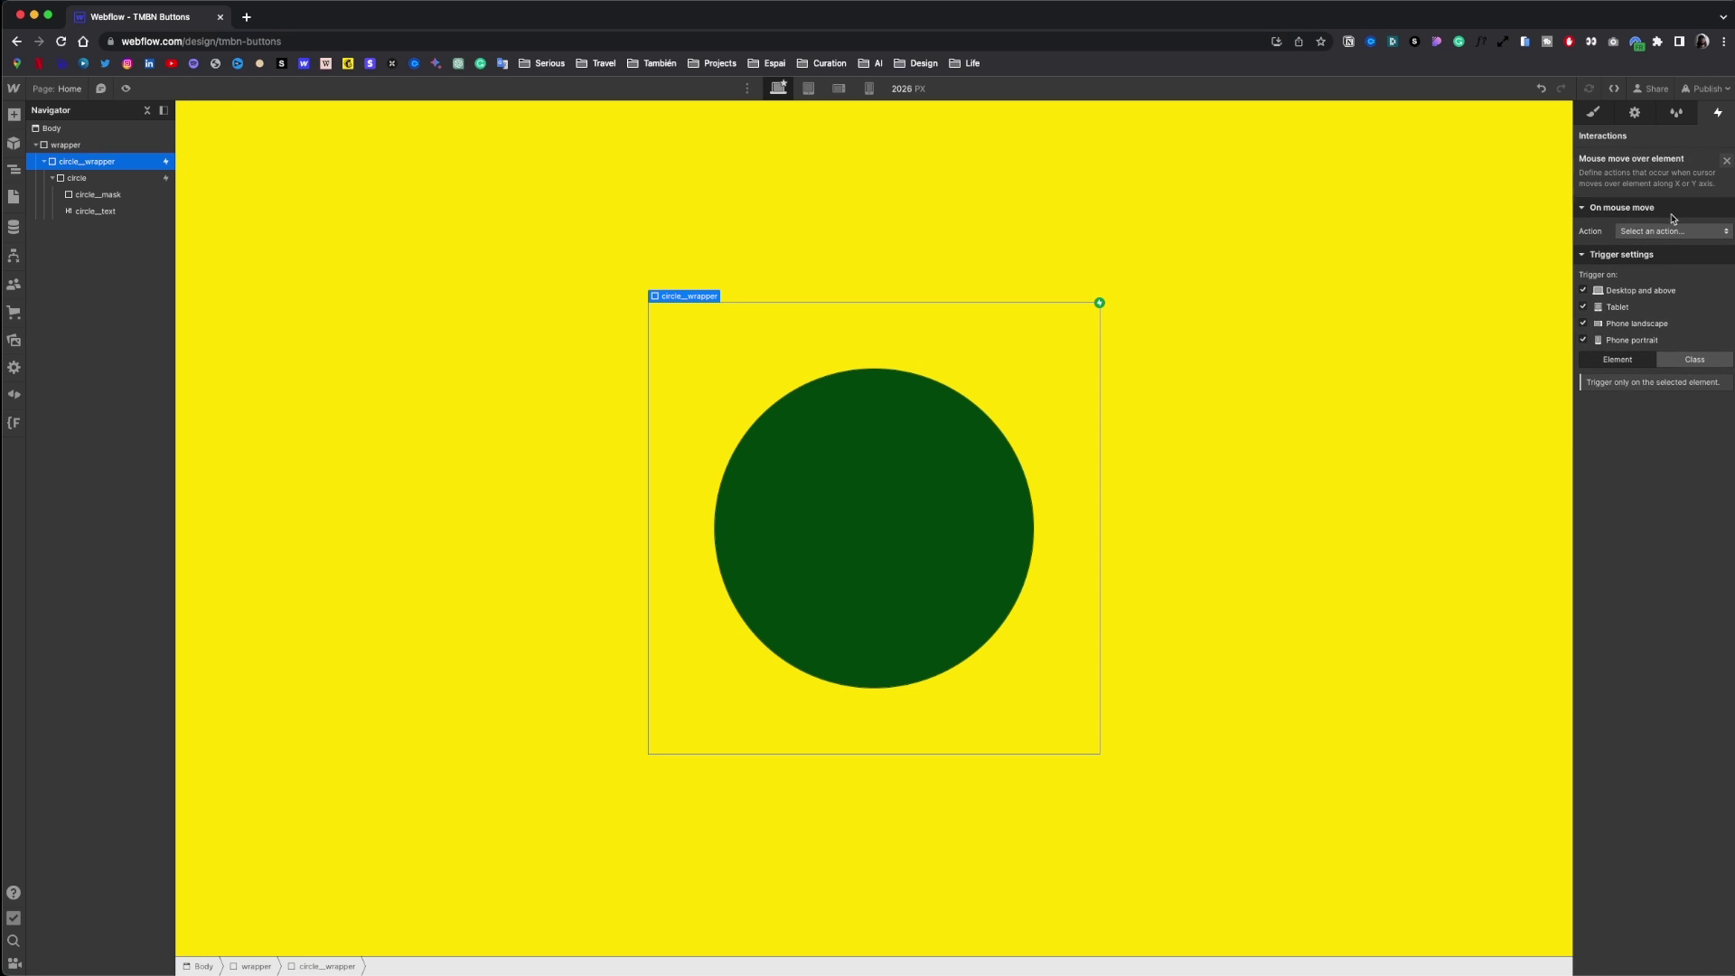
left_click(1682, 361)
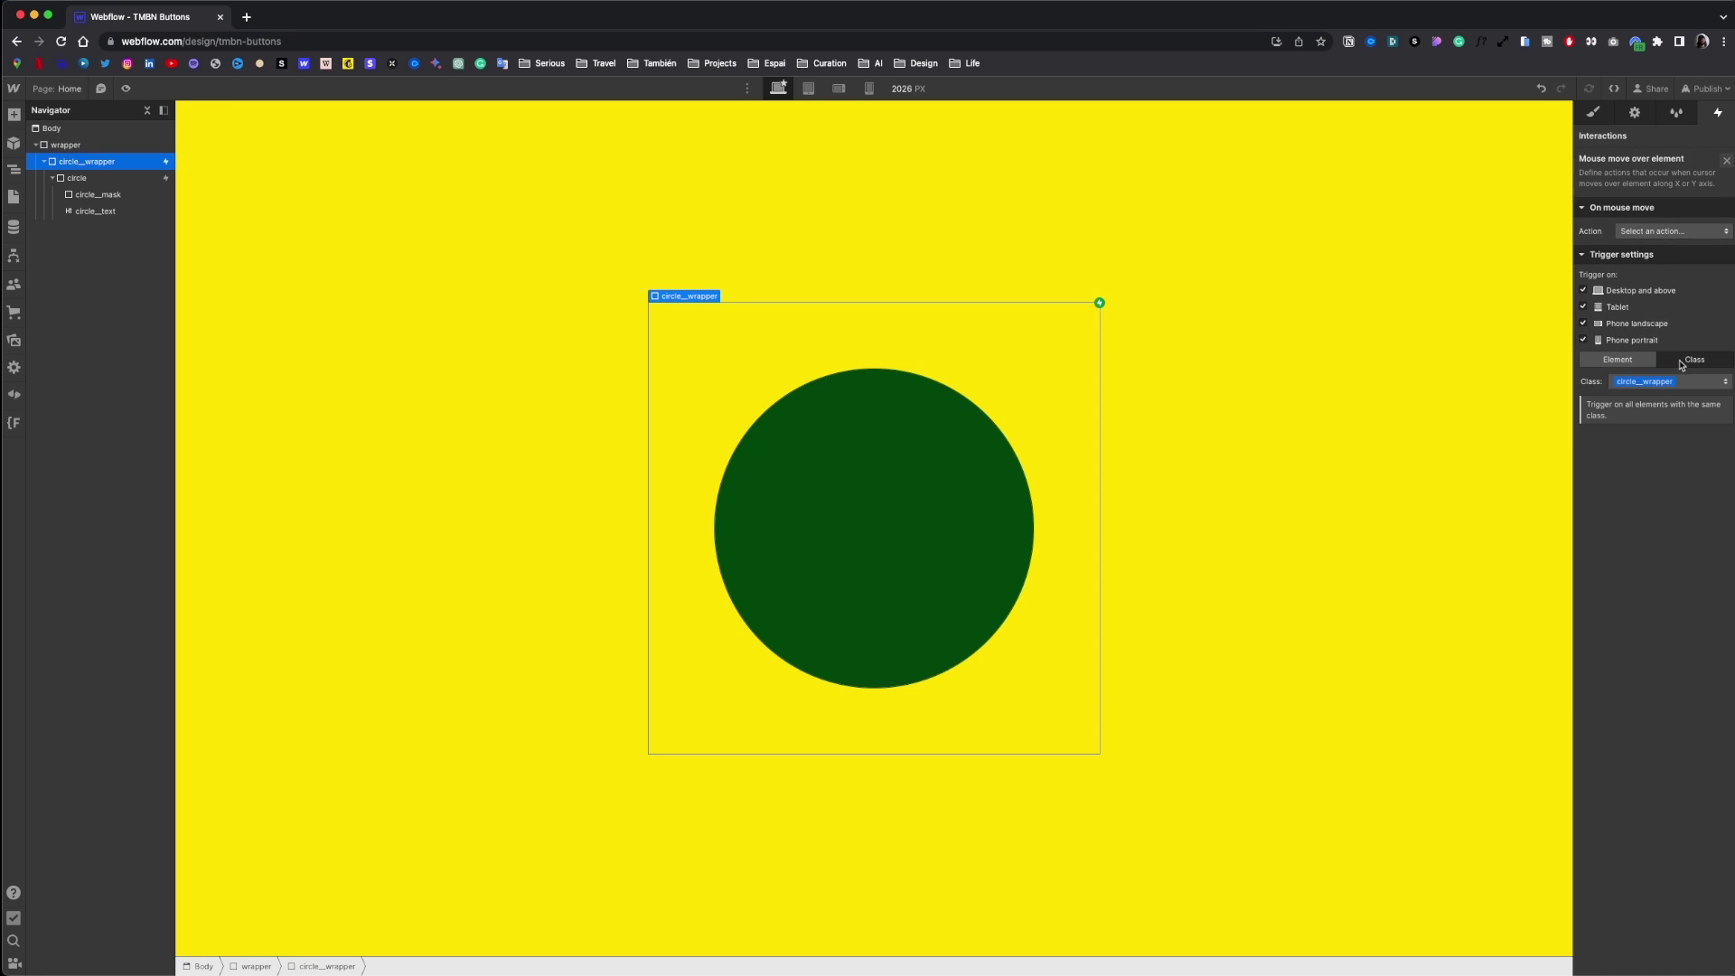
left_click(1614, 342)
left_click(1621, 323)
- Set the mouse move action to play a new mouse animation named circle__mouse-move
left_click(1668, 232)
left_click(1670, 260)
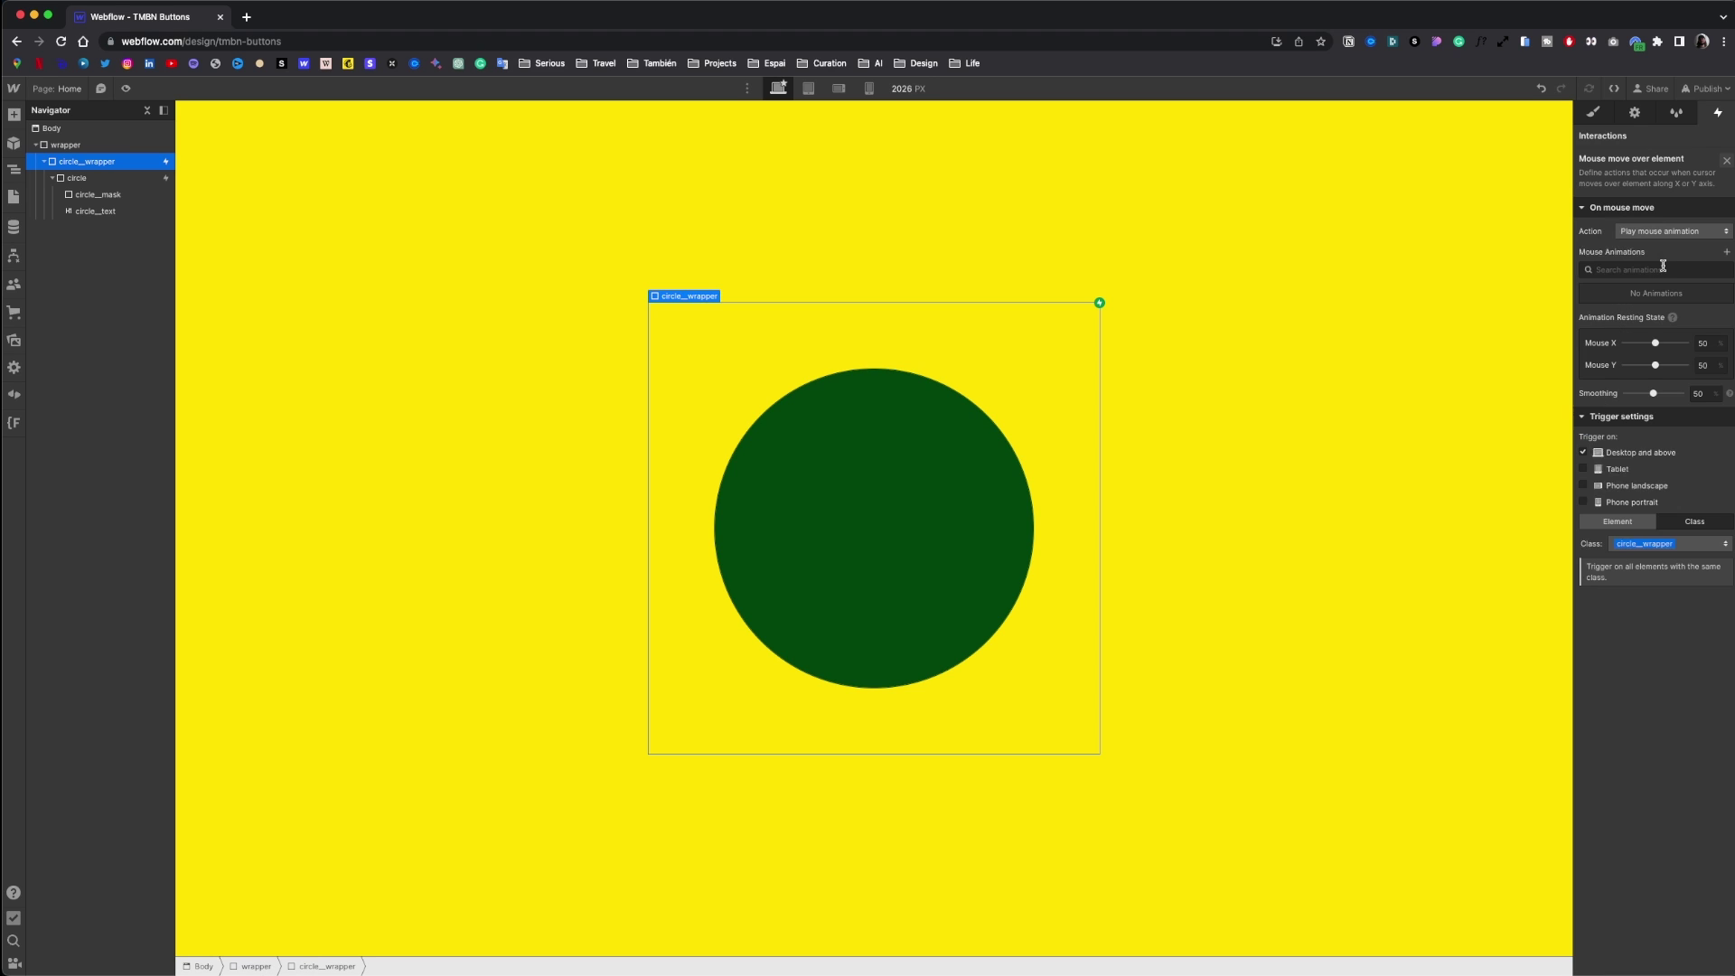
left_click(1727, 255)
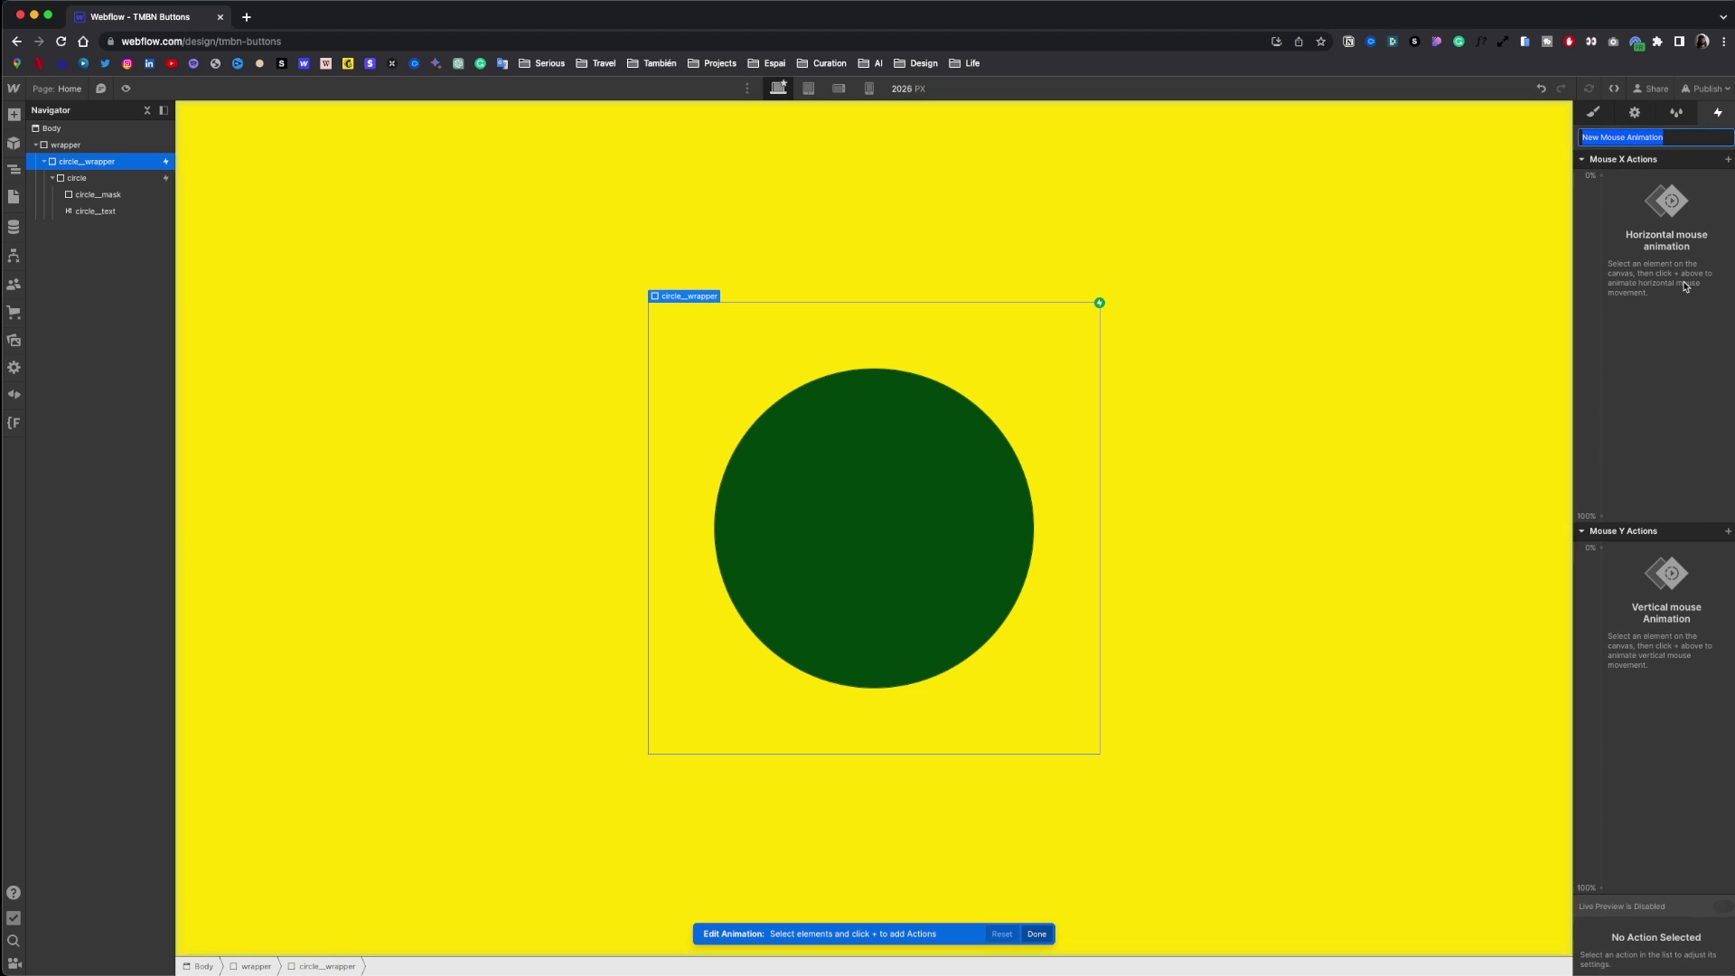
type("circle__mouse")
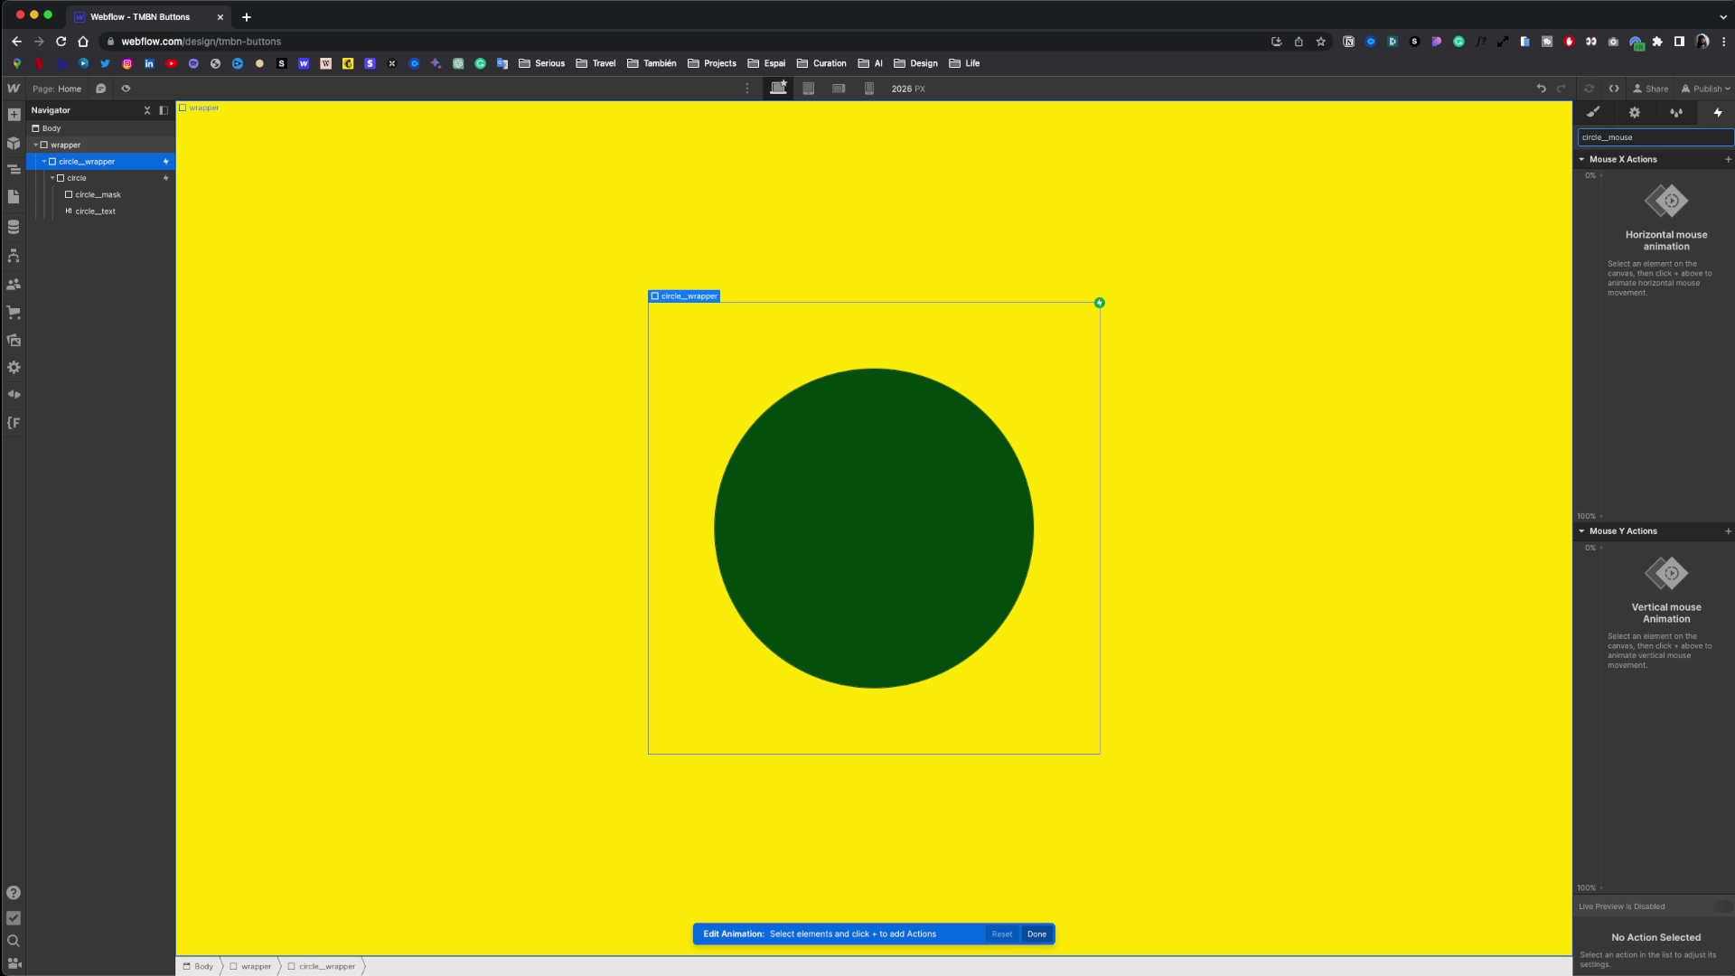
type("-move")
key("Return")
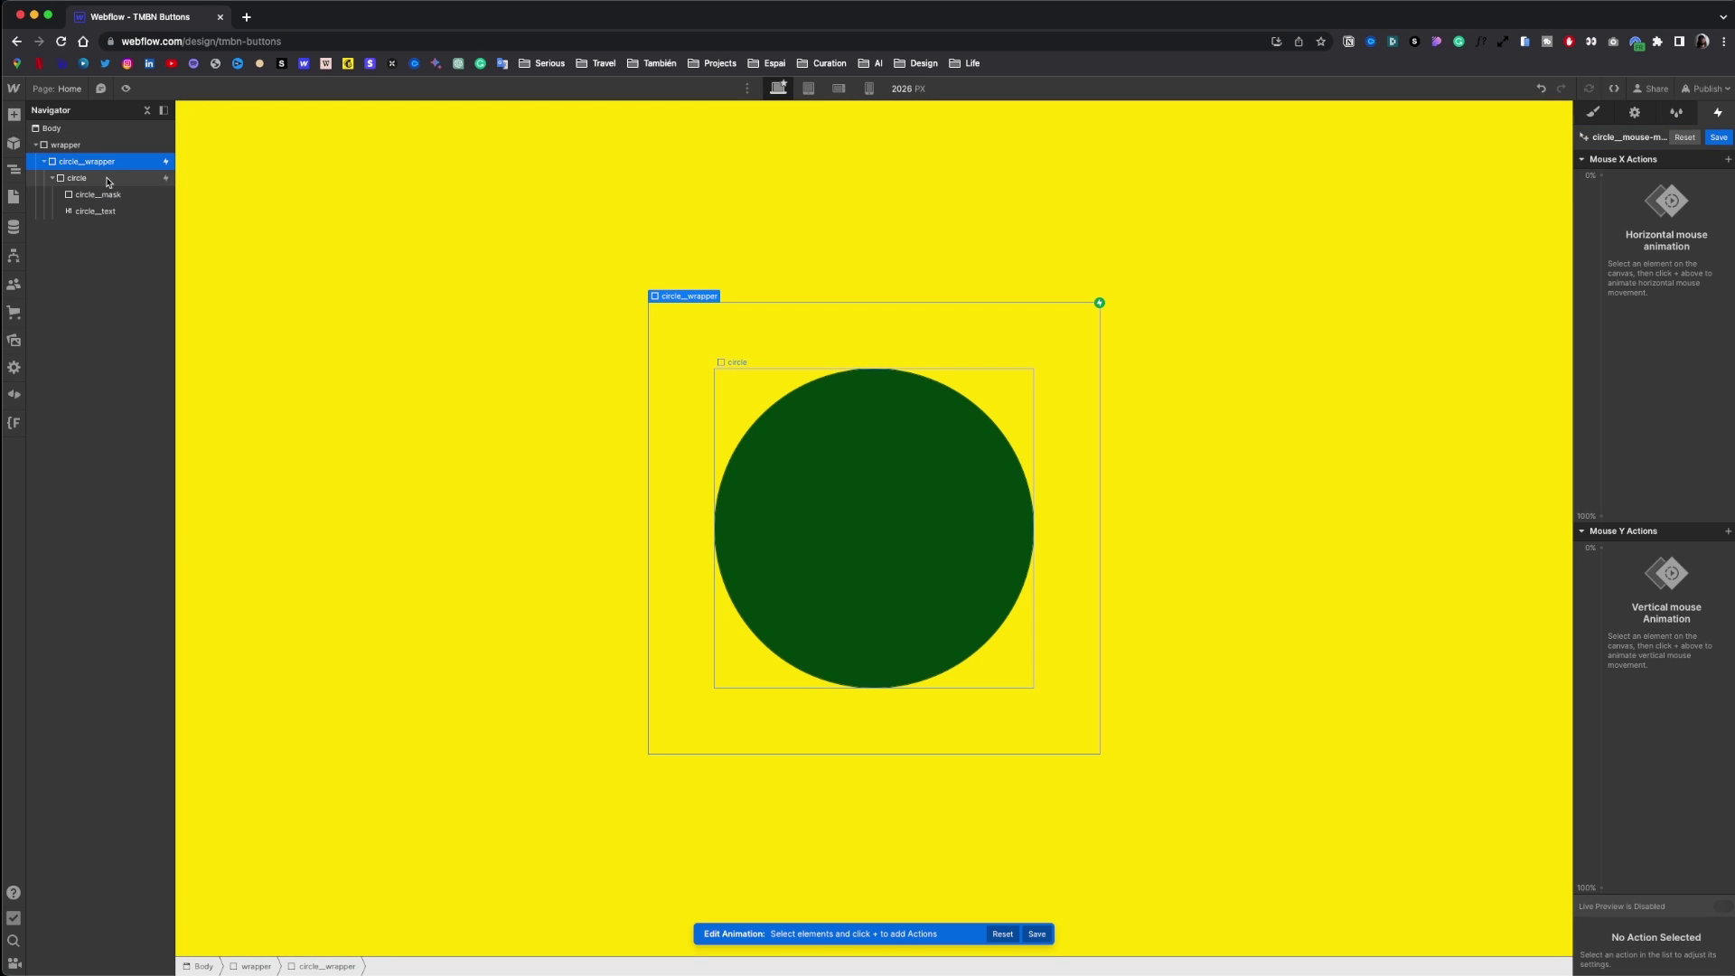
- Add a Mouse X Move action for circle, shifting X by -3rem at 0% and 3rem at 100%
left_click(109, 179)
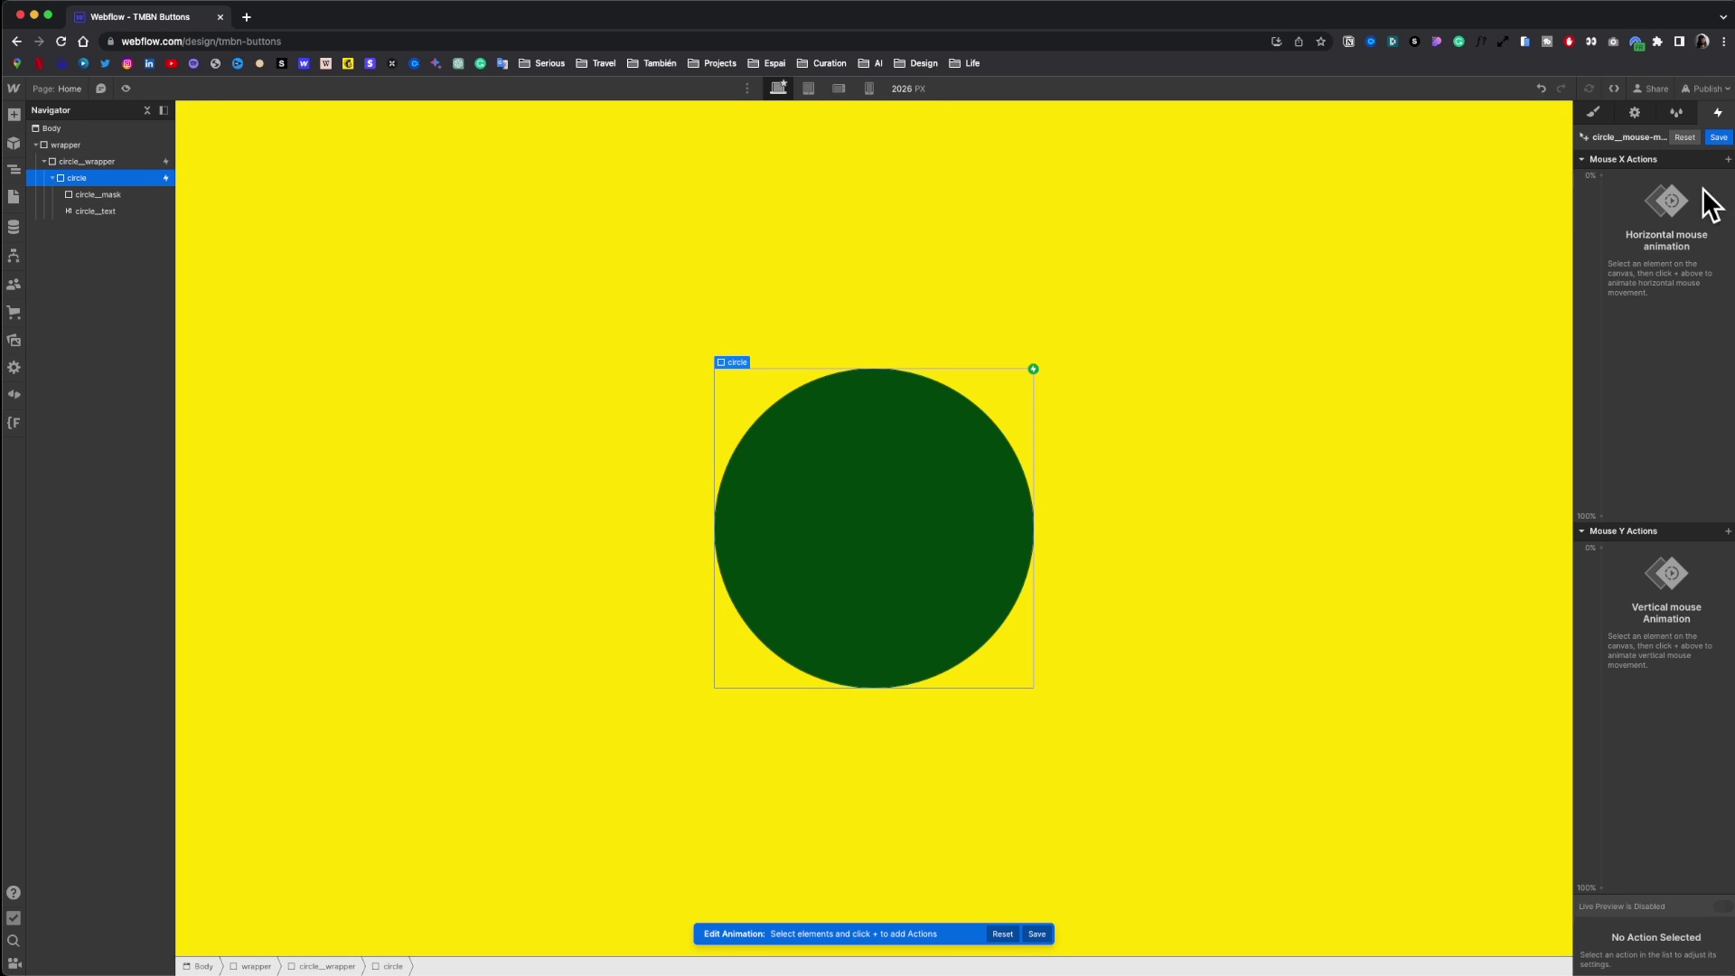
left_click(1728, 162)
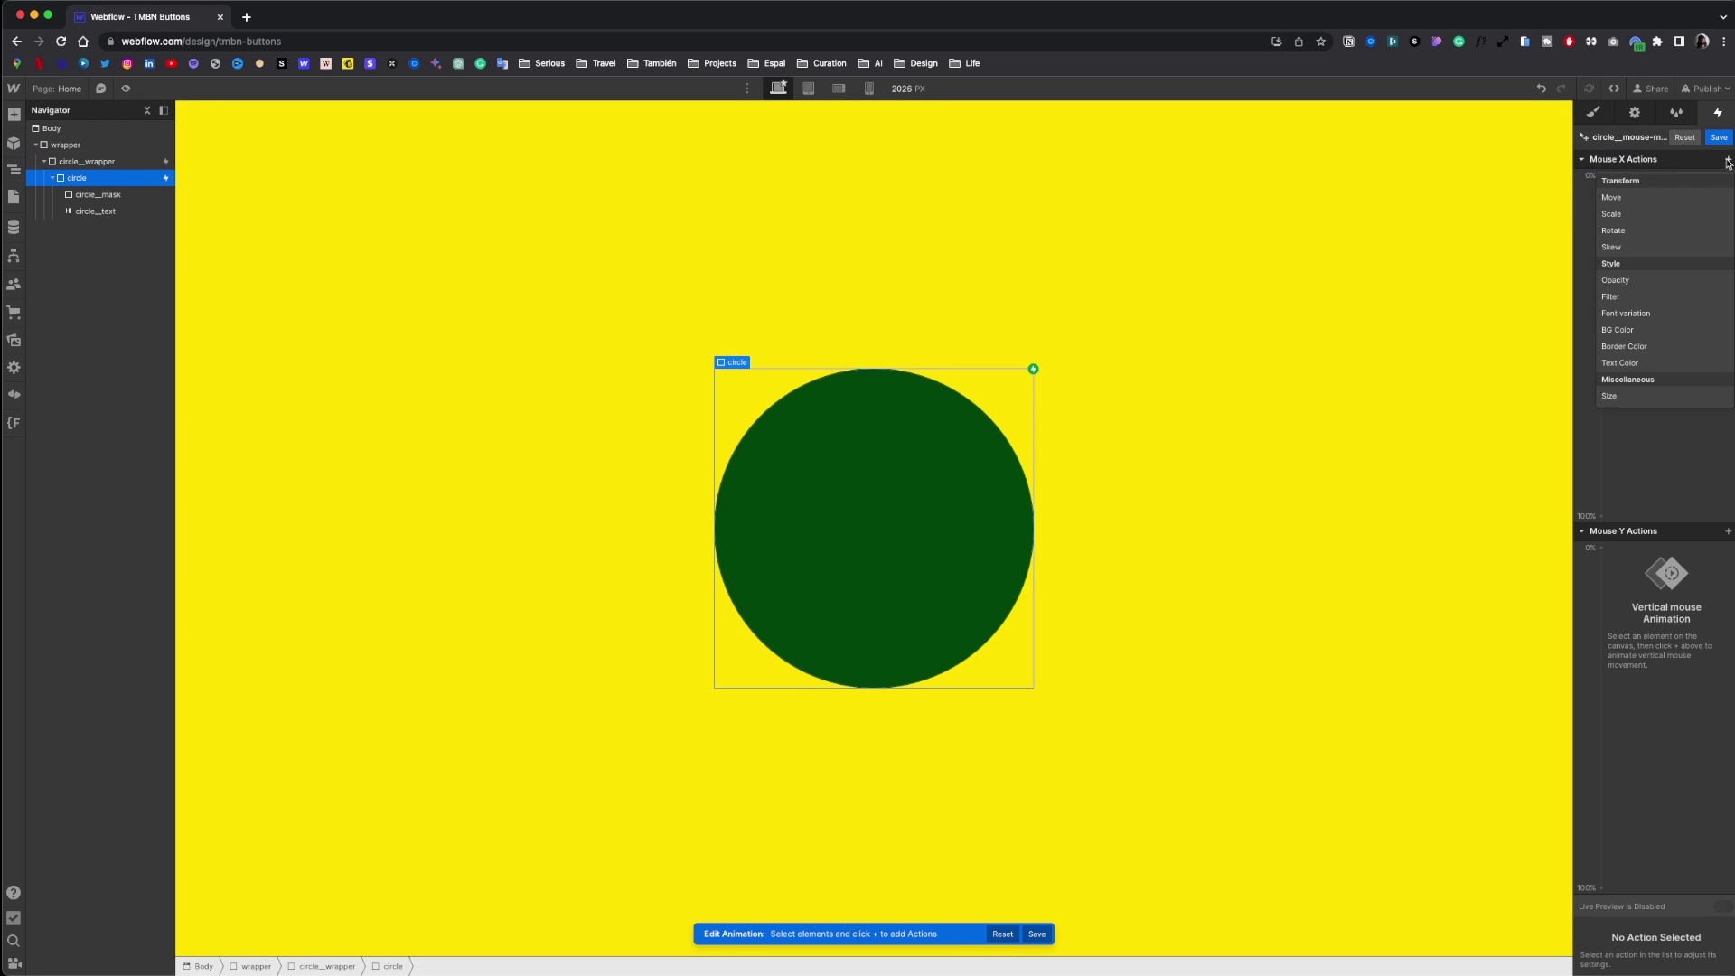
left_click(1655, 198)
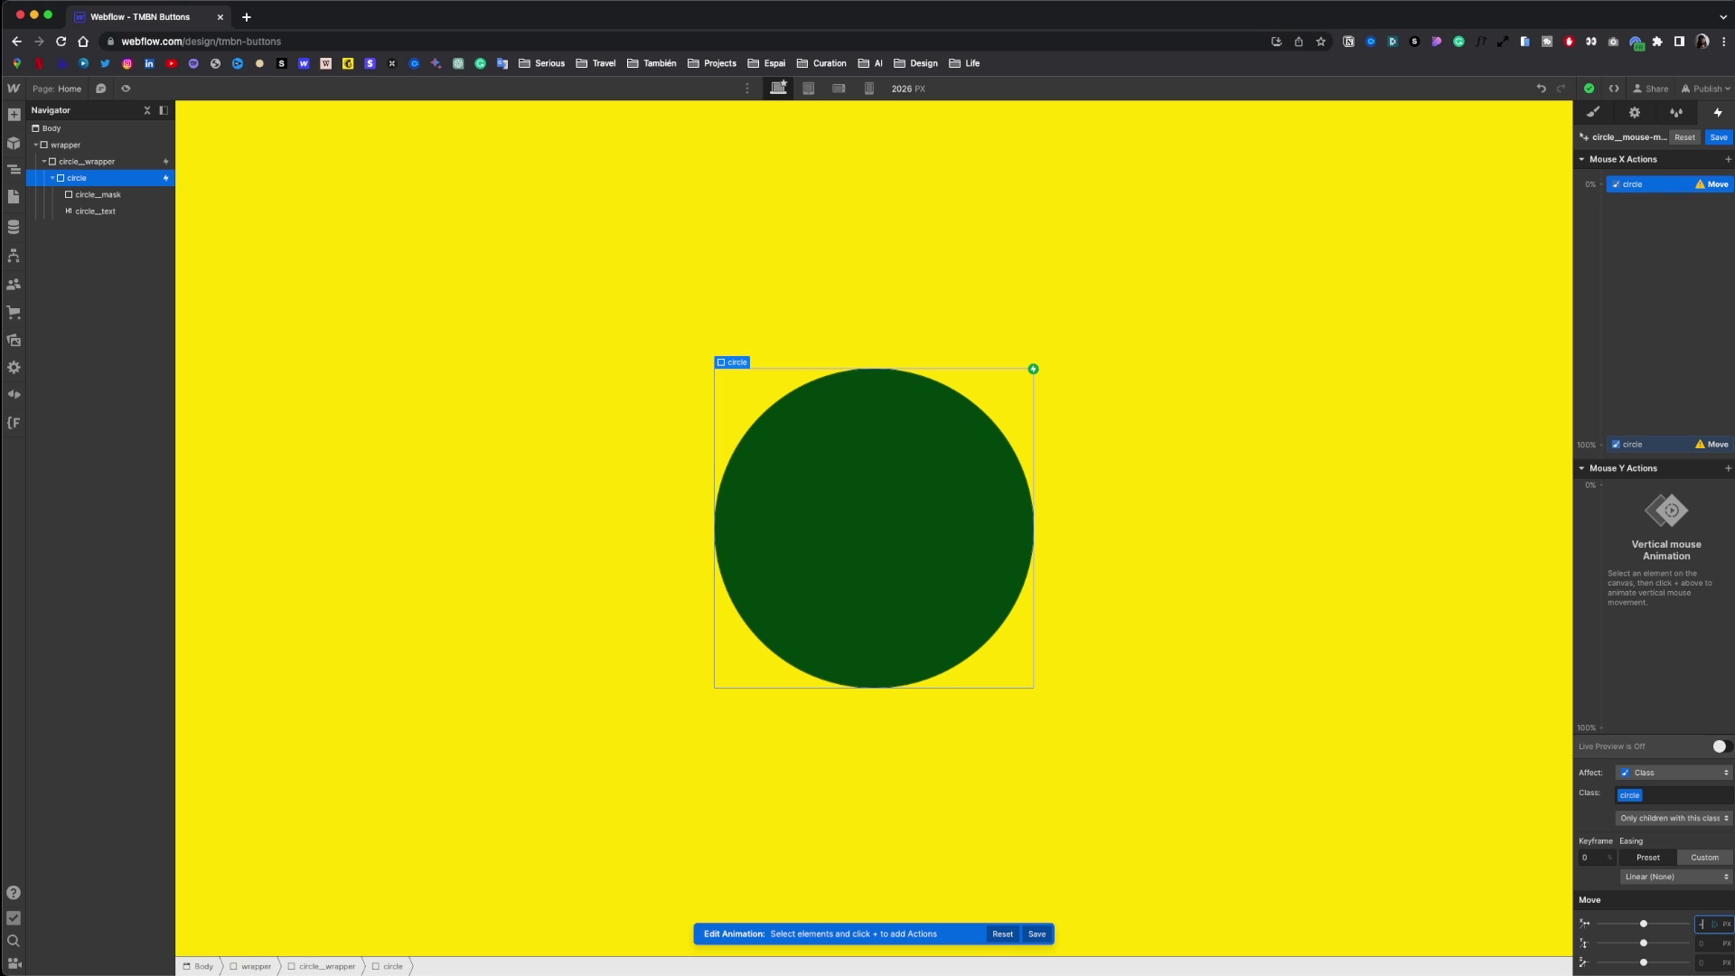
key("BackSpace")
key("BackSpace")
type("-3rem")
key("Return")
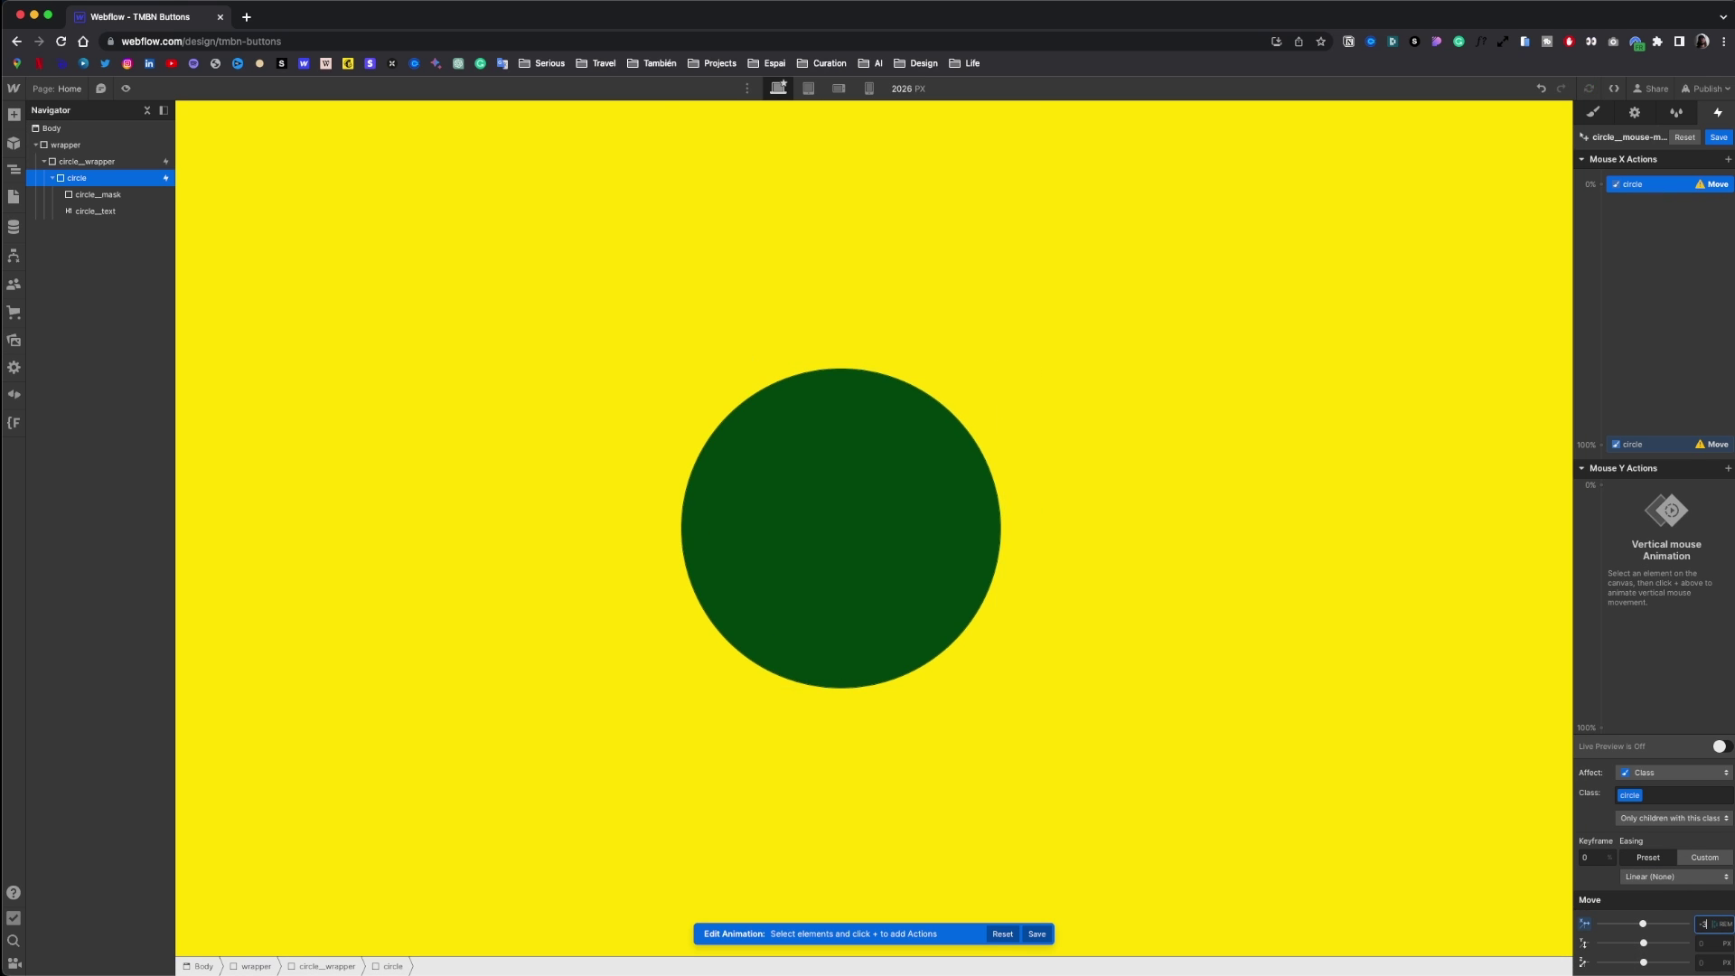
left_click(1660, 447)
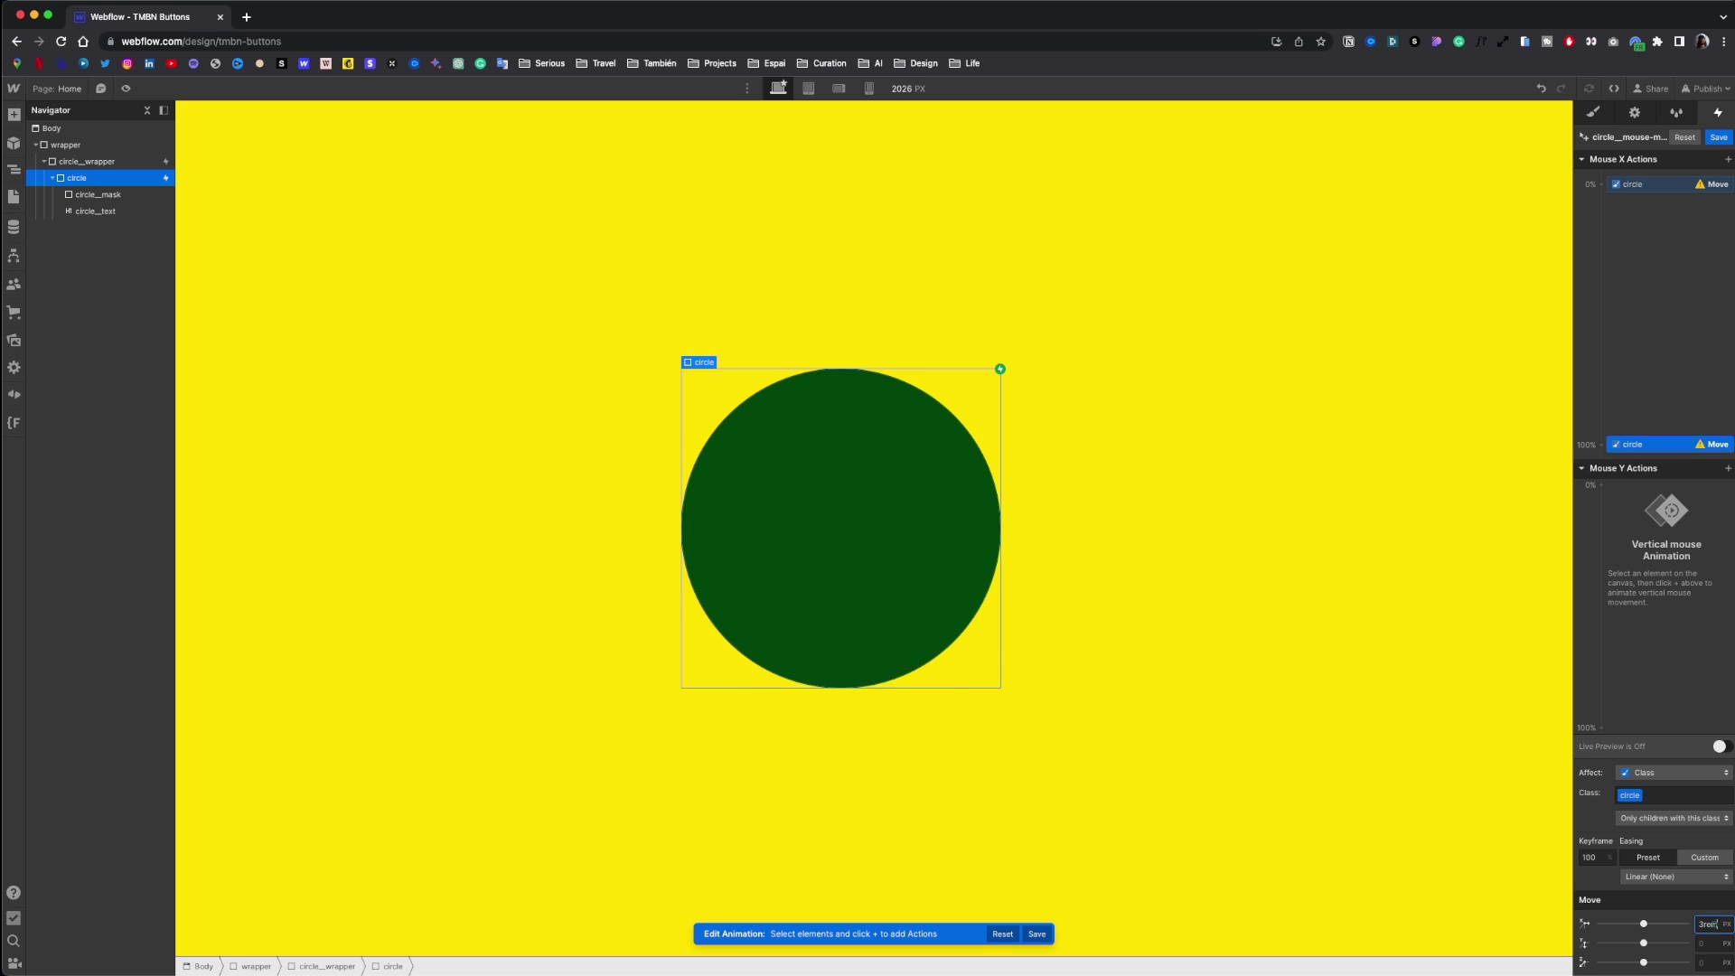
key("Return")
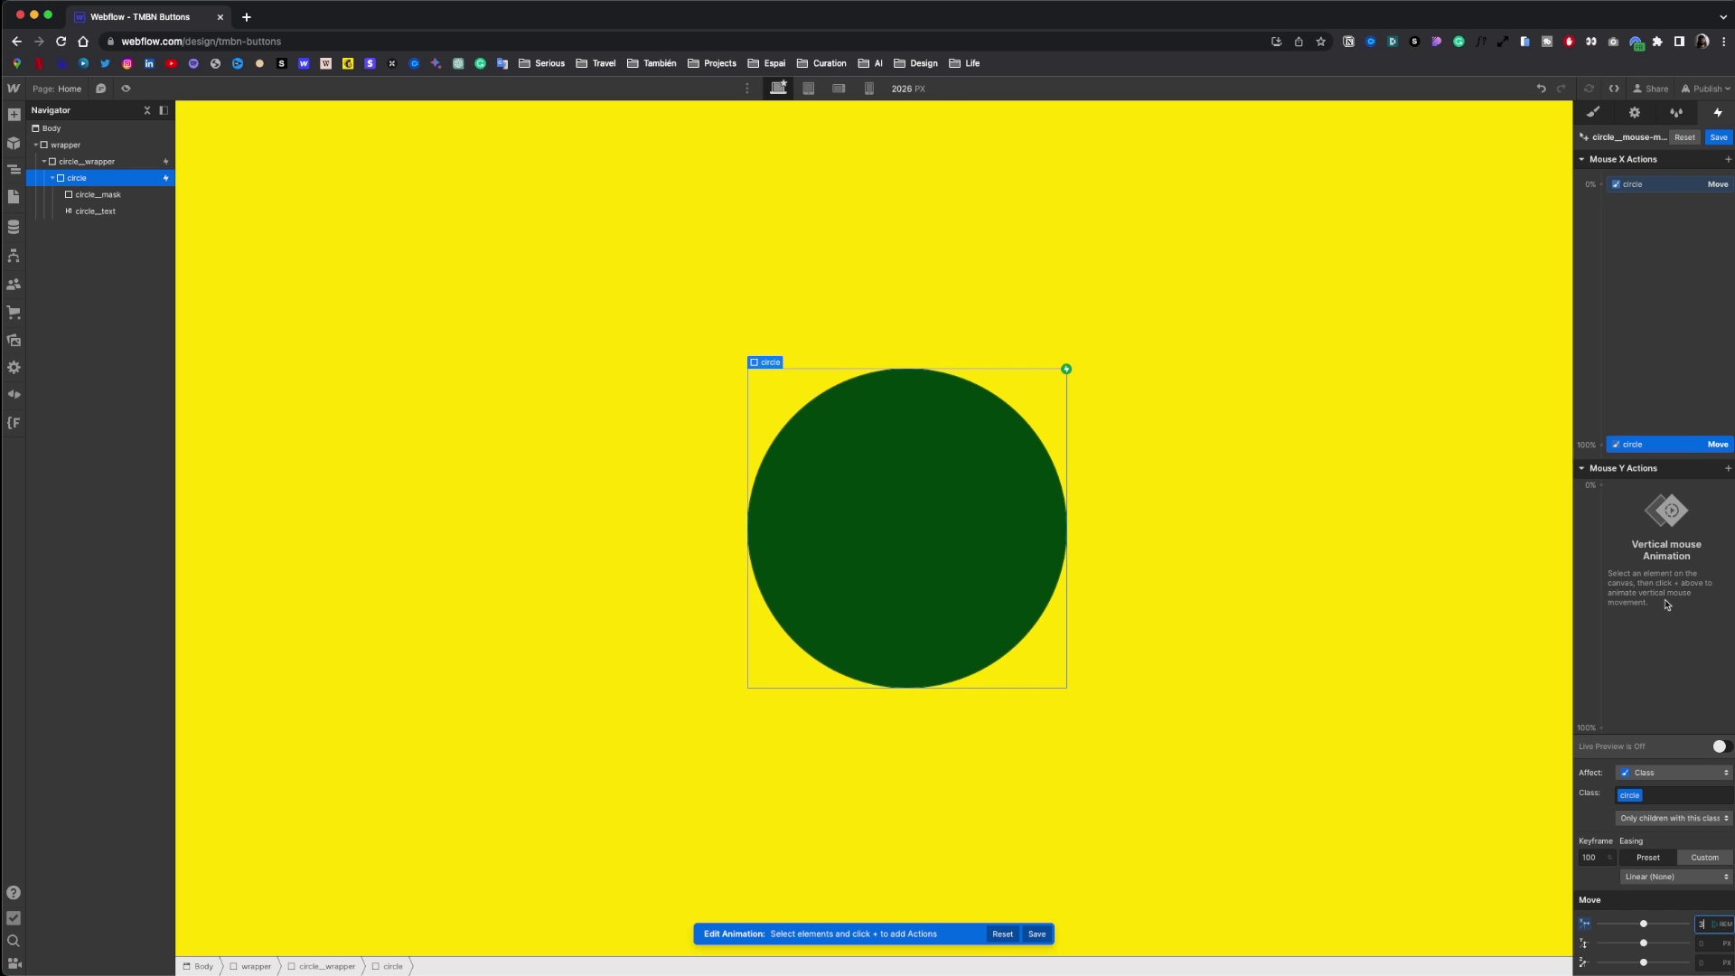
- Add a Mouse Y Move action for circle and set its 0% keyframe to -3rem on Y
left_click(1724, 468)
left_click(1666, 510)
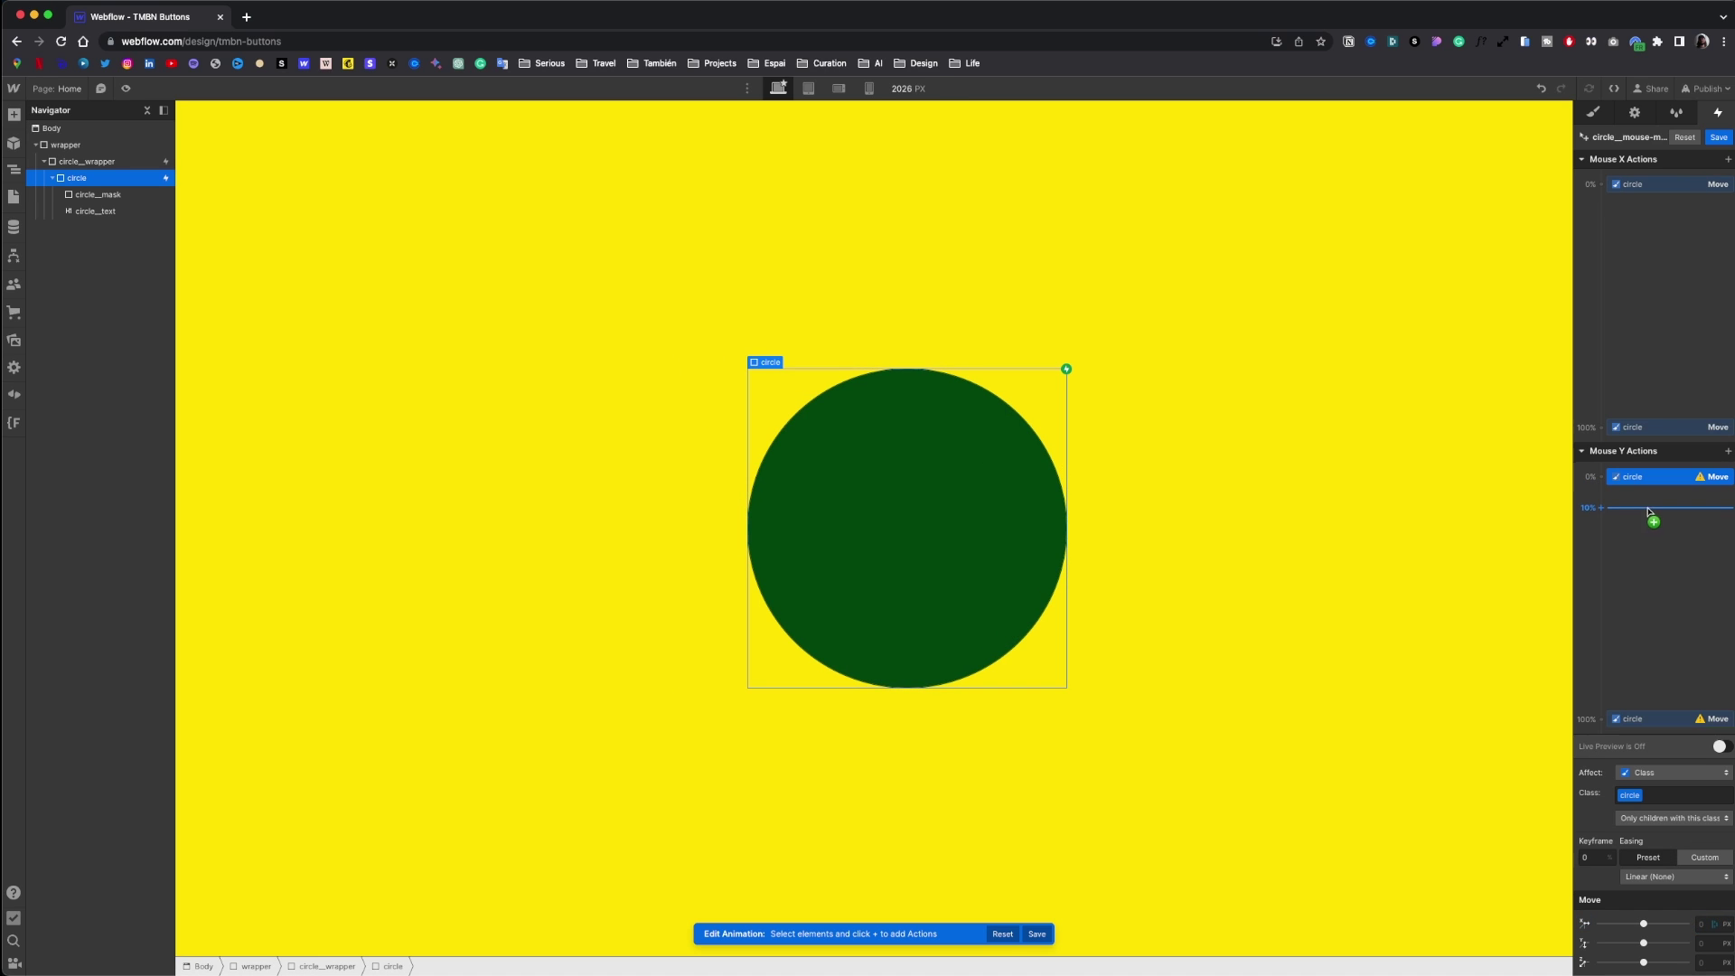
left_click(1702, 943)
type("-3rem")
key("Return")
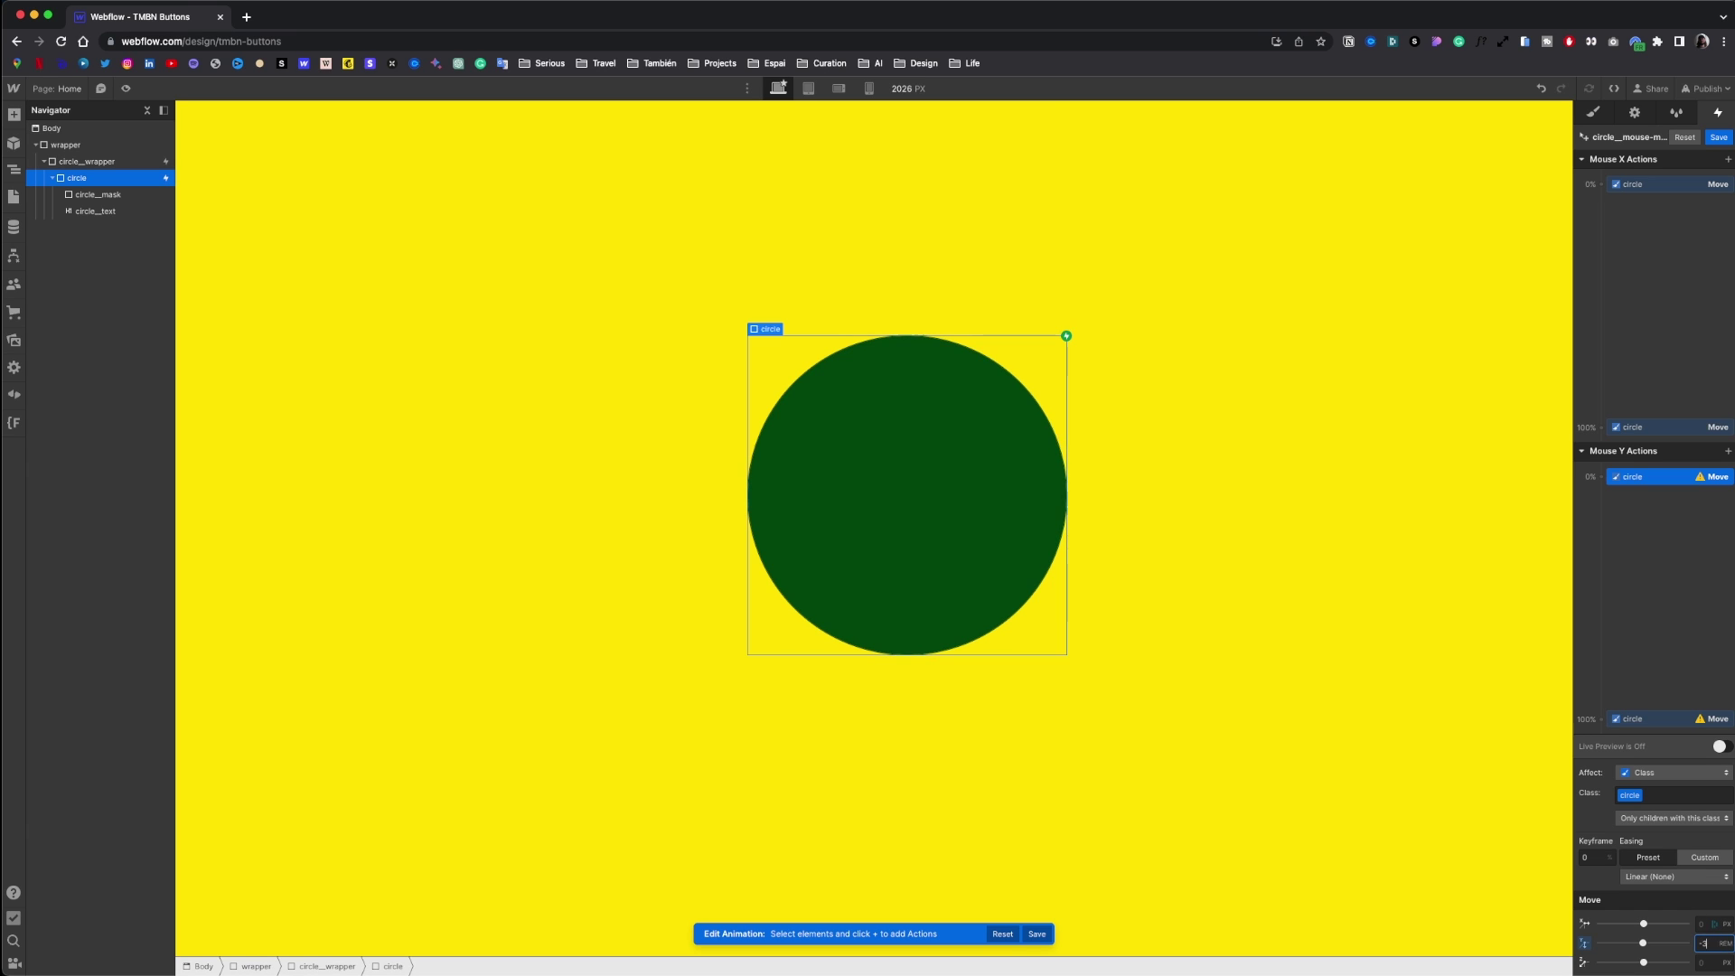
- Set the 100% keyframe of circle's Mouse Y Move action to 3rem on Y and turn on live preview
left_click(1681, 719)
left_click(1711, 944)
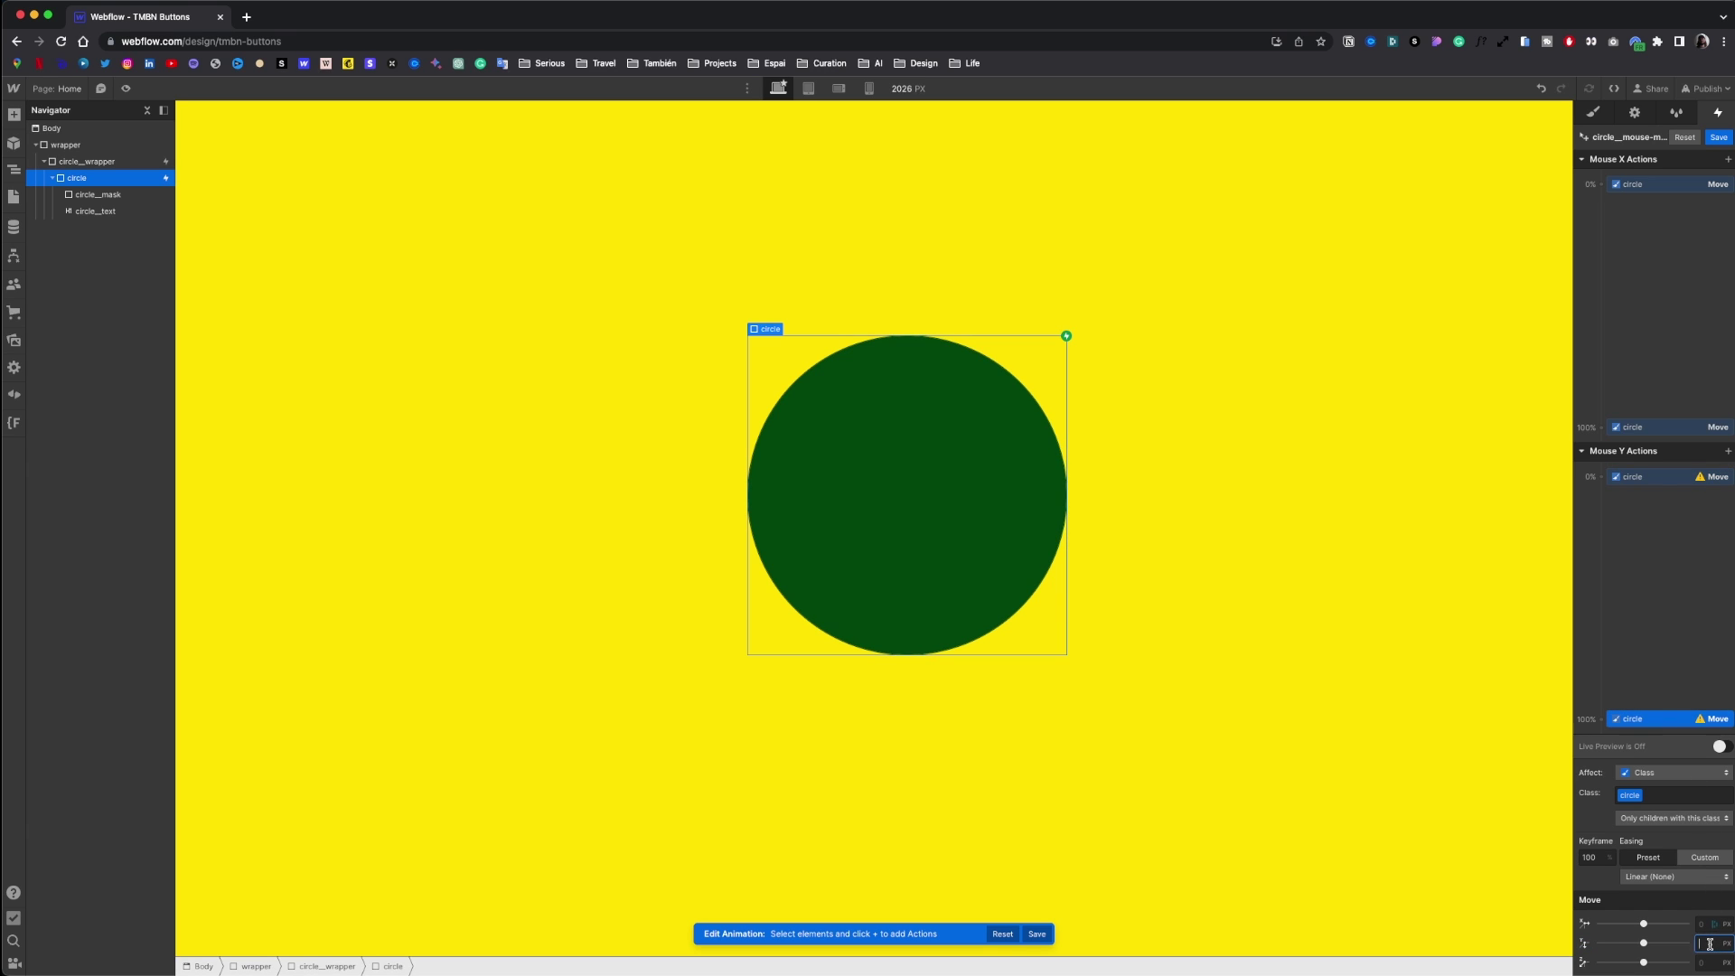
type("3rem")
key("Return")
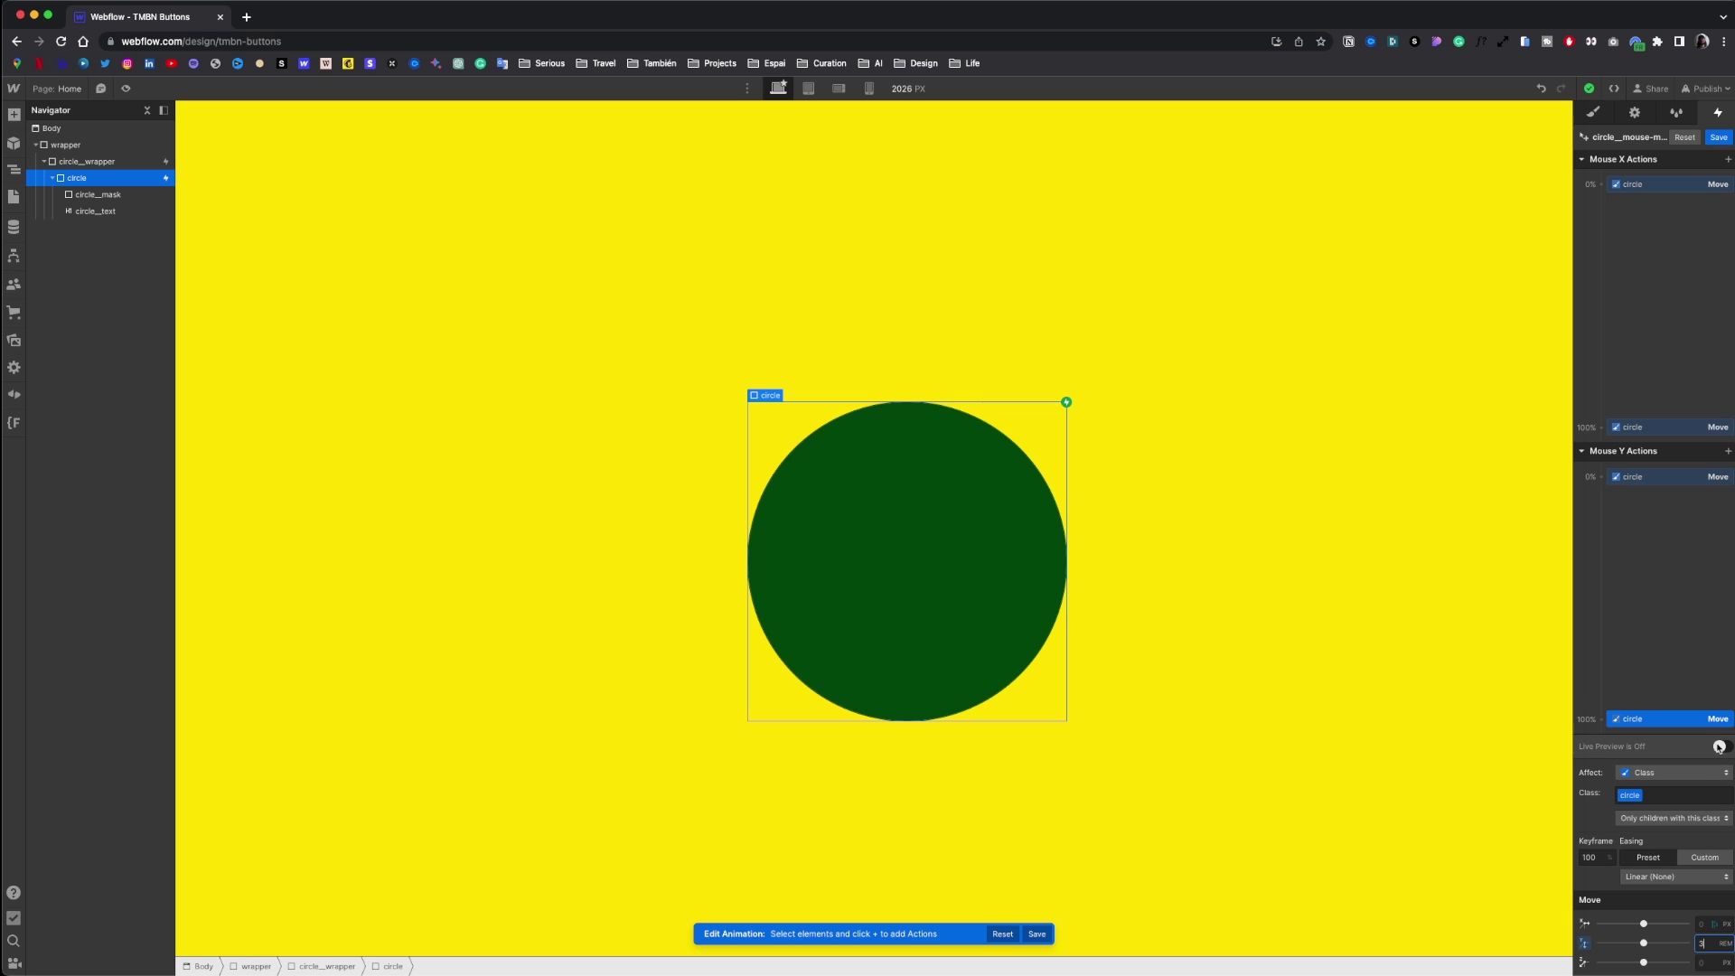
left_click(1719, 746)
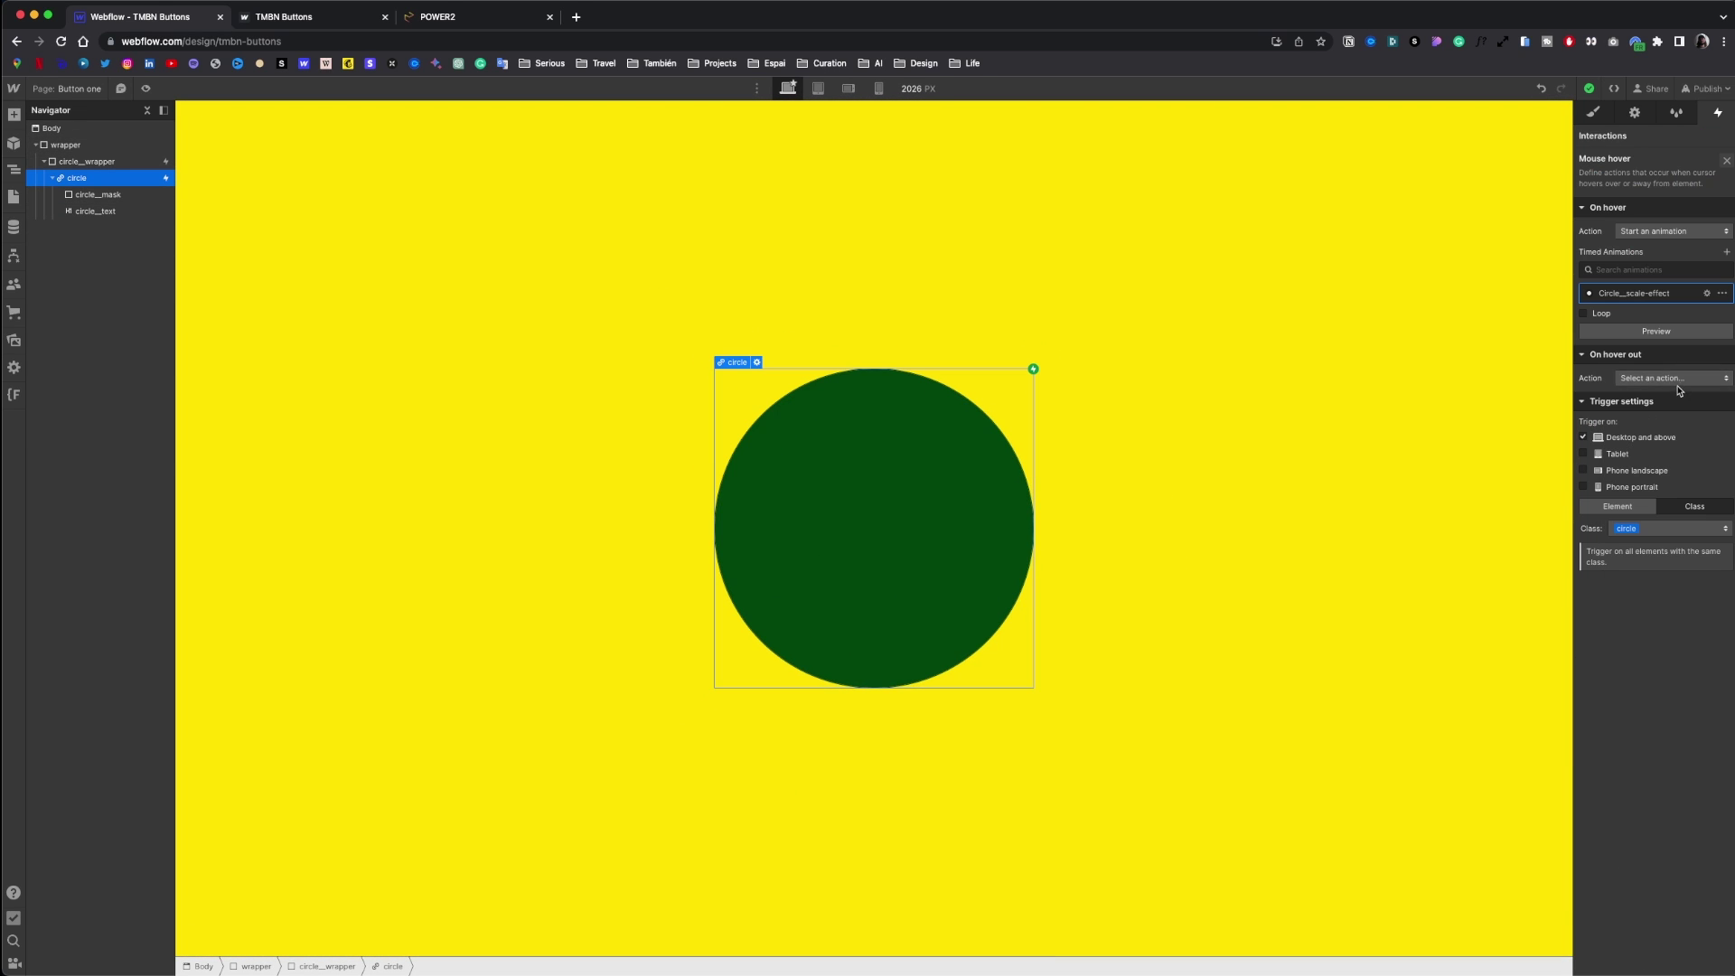
- Set the circle's hover-out action to start an animation, using a duplicate of Circle__scale-effect renamed Circle__scale-effect OUT
left_click(1657, 414)
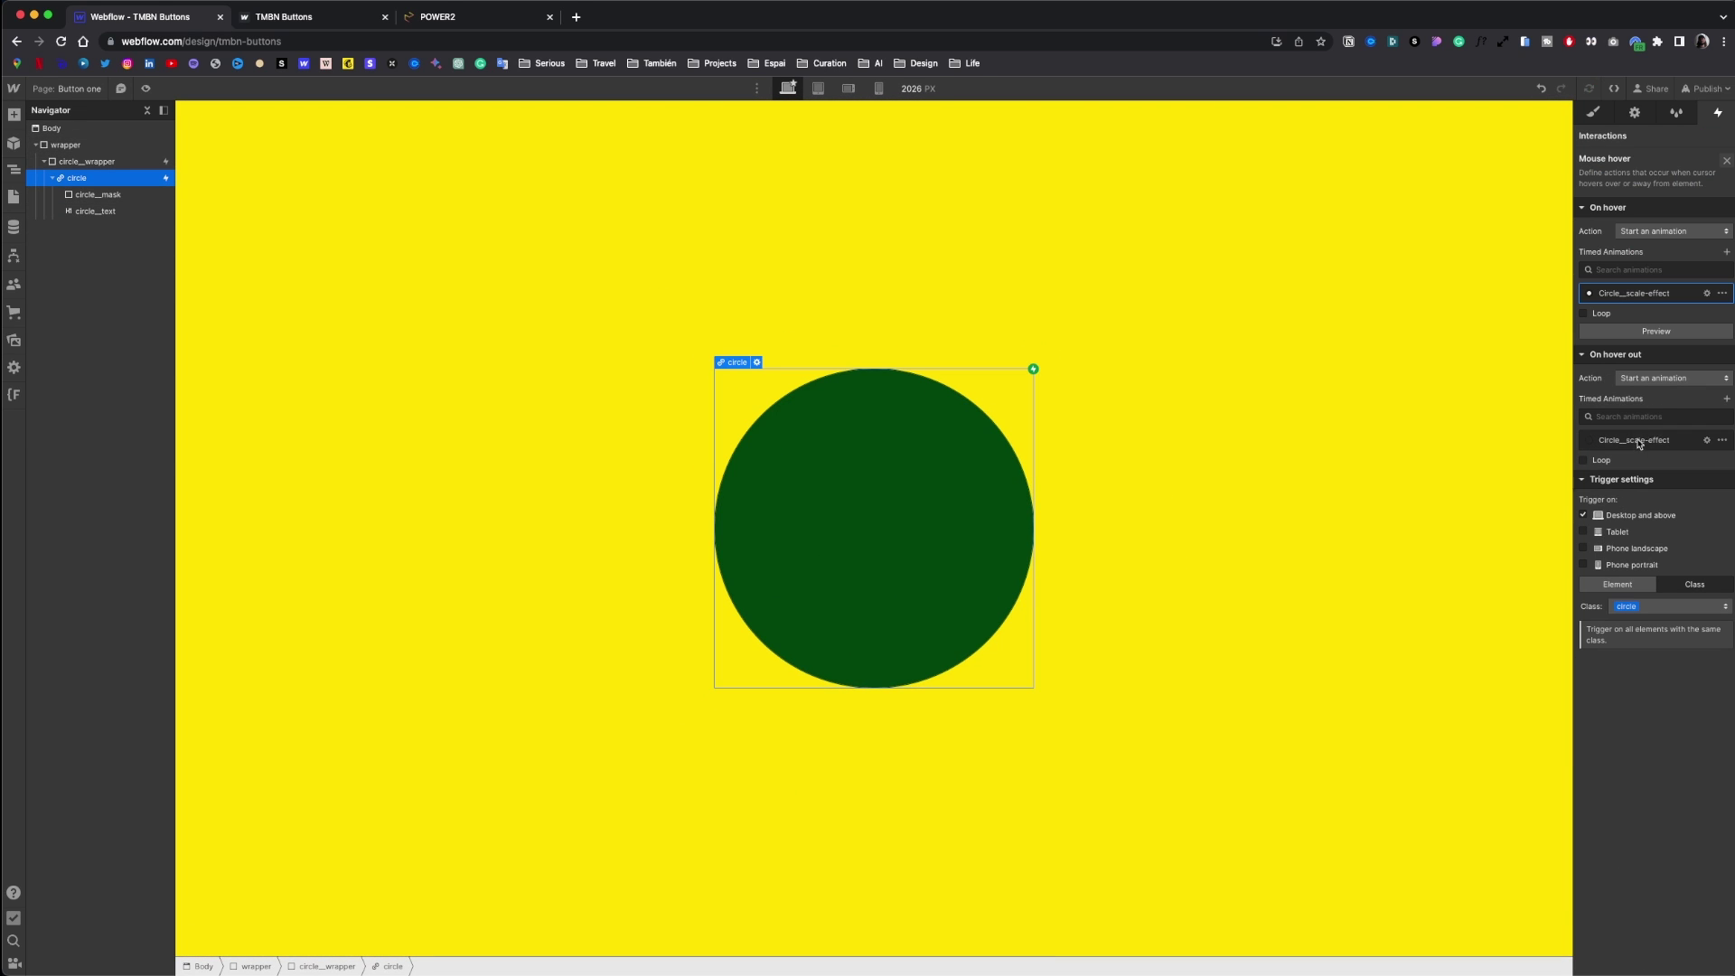
left_click(1722, 441)
left_click(1667, 483)
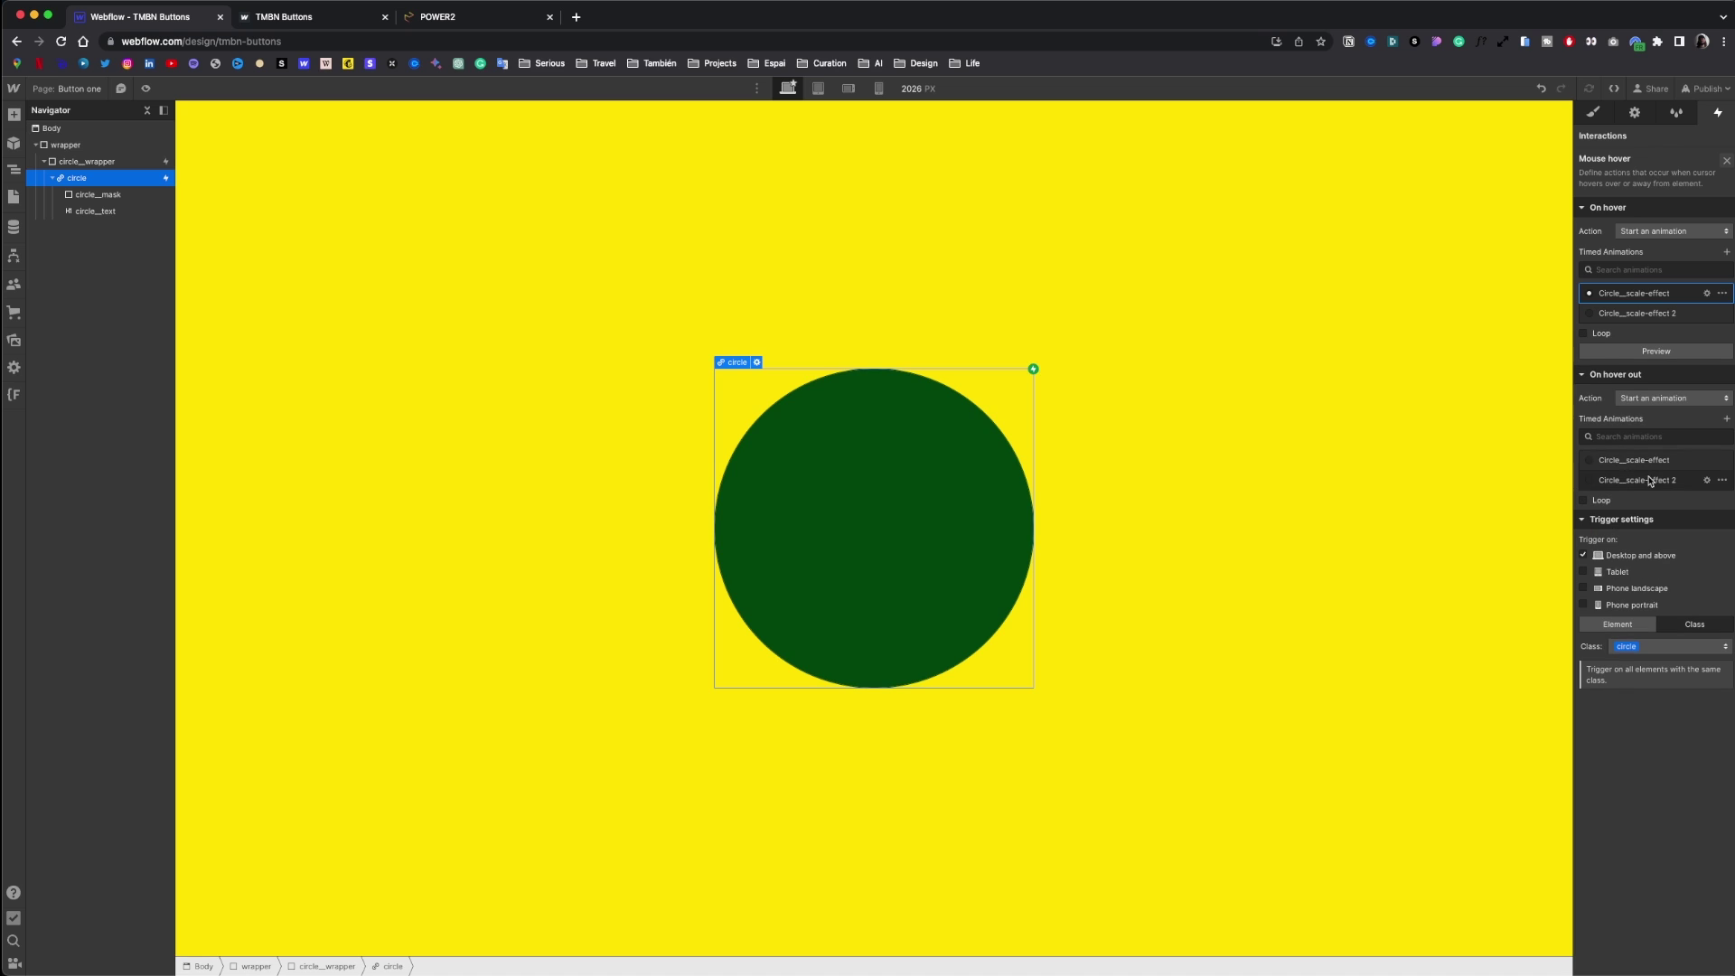
left_click(1641, 482)
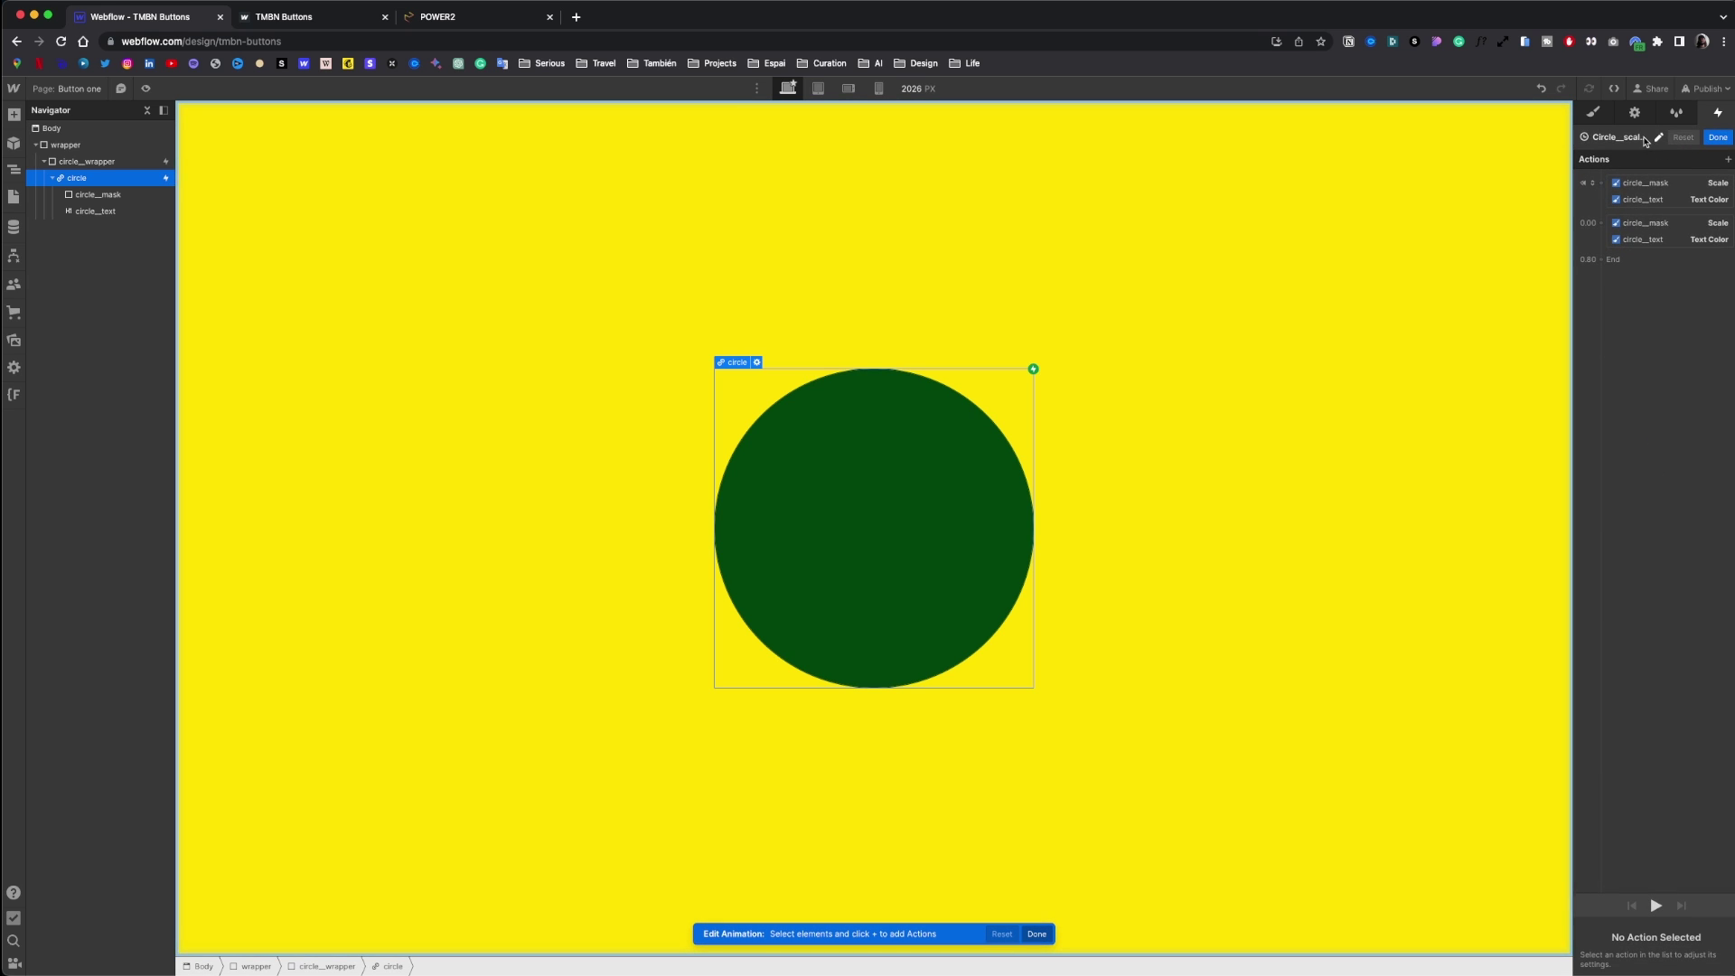
left_click(1643, 138)
left_click(1658, 138)
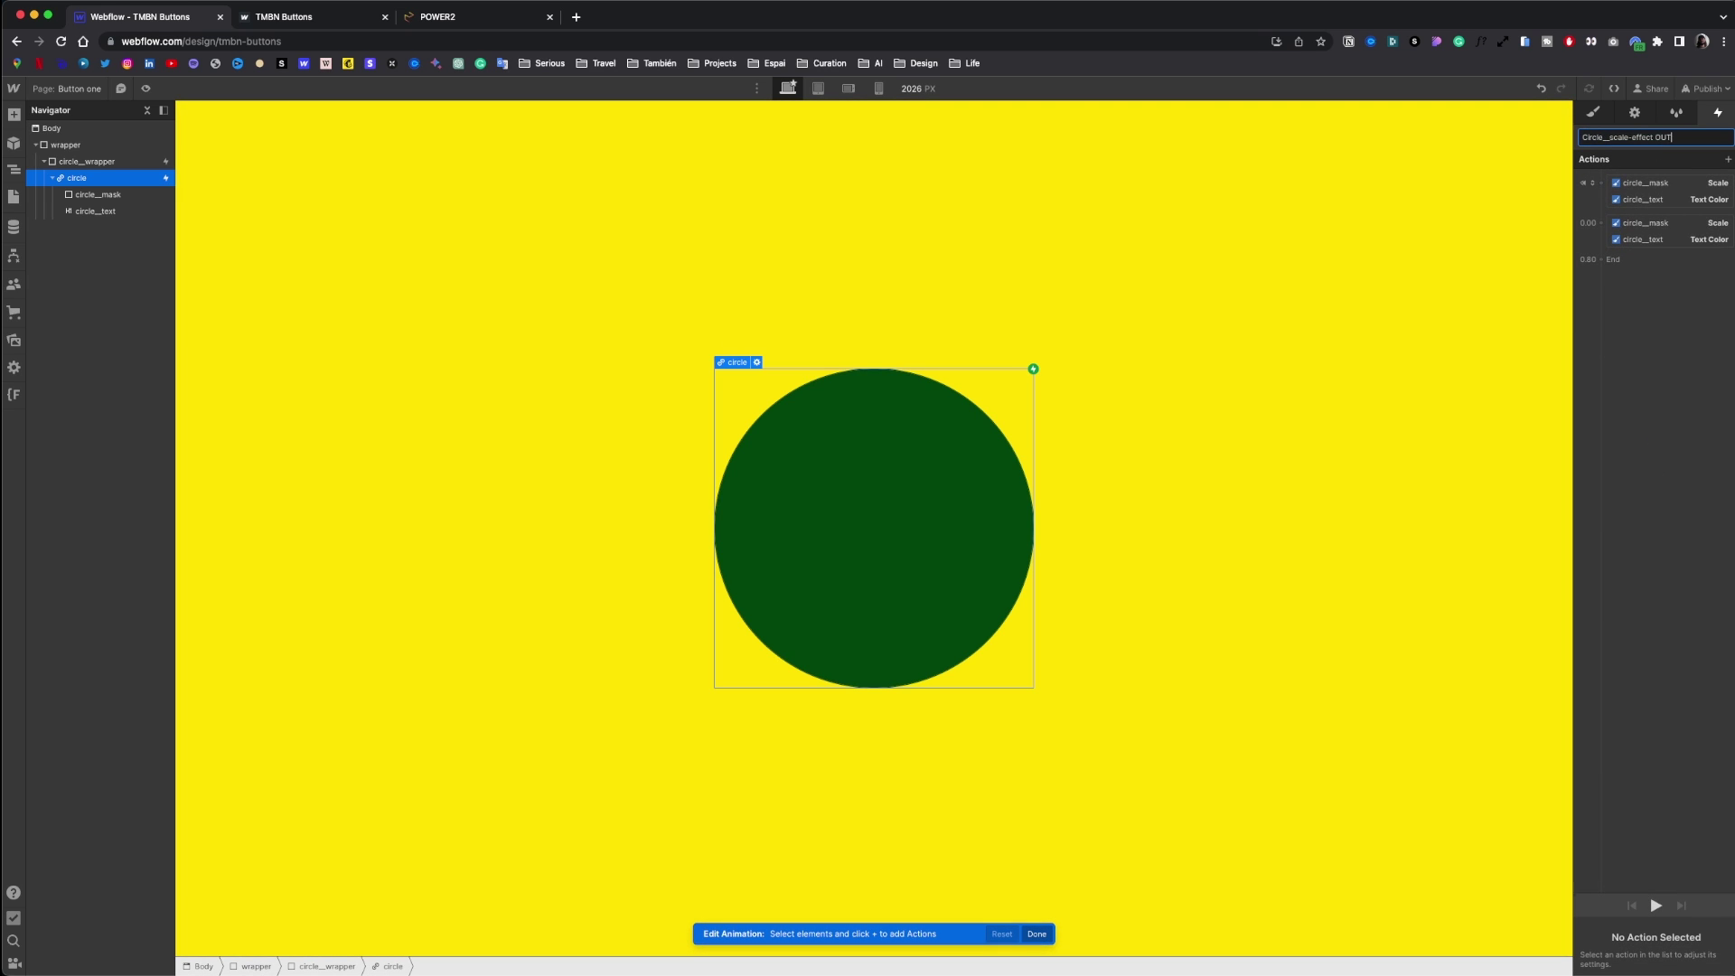
key("Return")
- Delete the non-initial circle__mask Scale and circle__text Text Color actions from Circle__scale-effect OUT, keeping the initial-state pair
left_click(1656, 183)
left_click(1655, 224)
key("Delete")
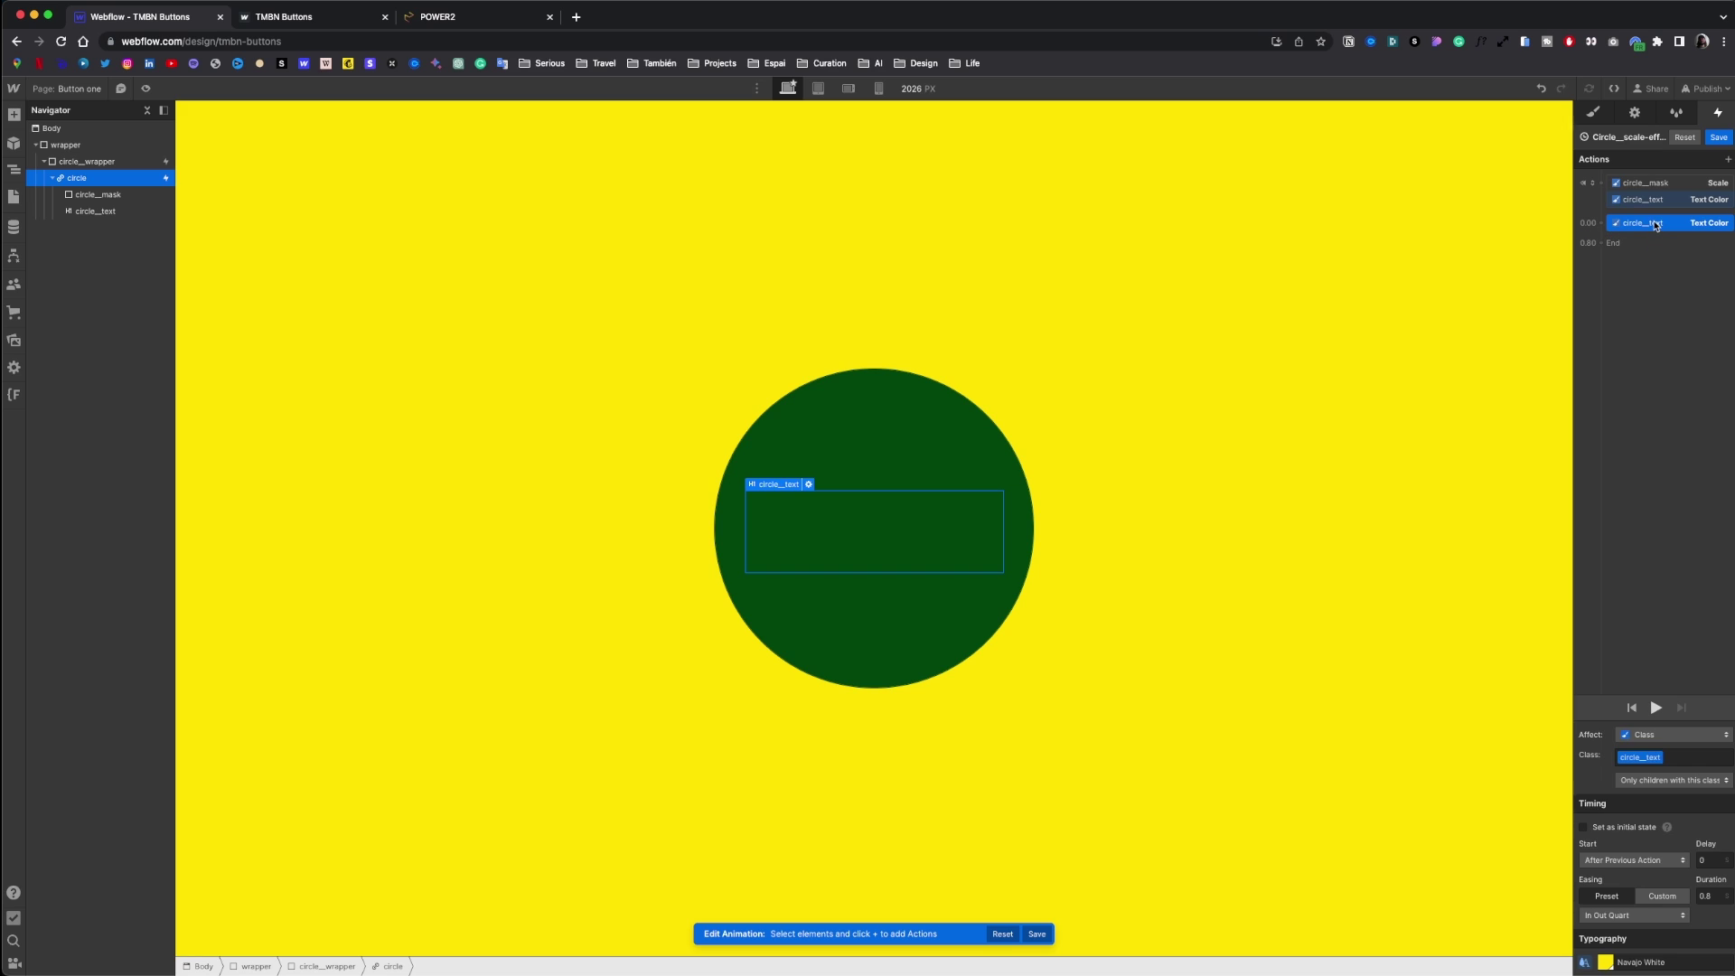
left_click_drag(1658, 225, 1659, 192)
- Turn off the initial state for both remaining actions, set their duration to 0.8 and easing to In Out Quart, and save the animation
left_click(1659, 183, "shift")
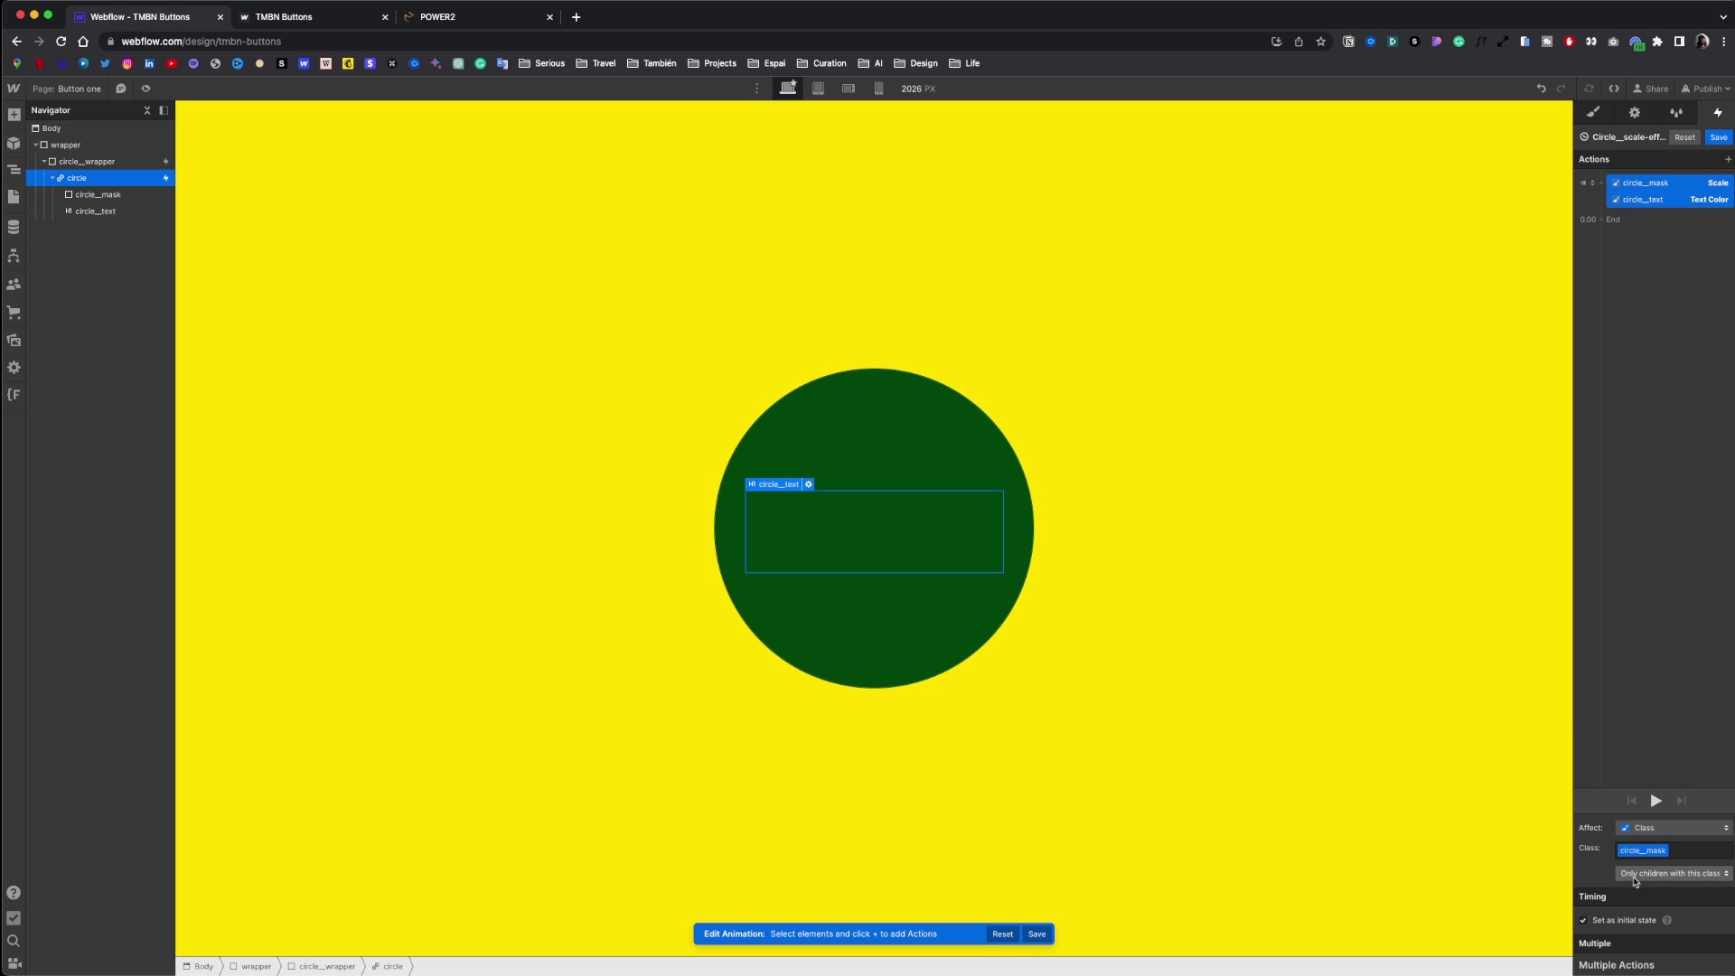
left_click(1633, 924)
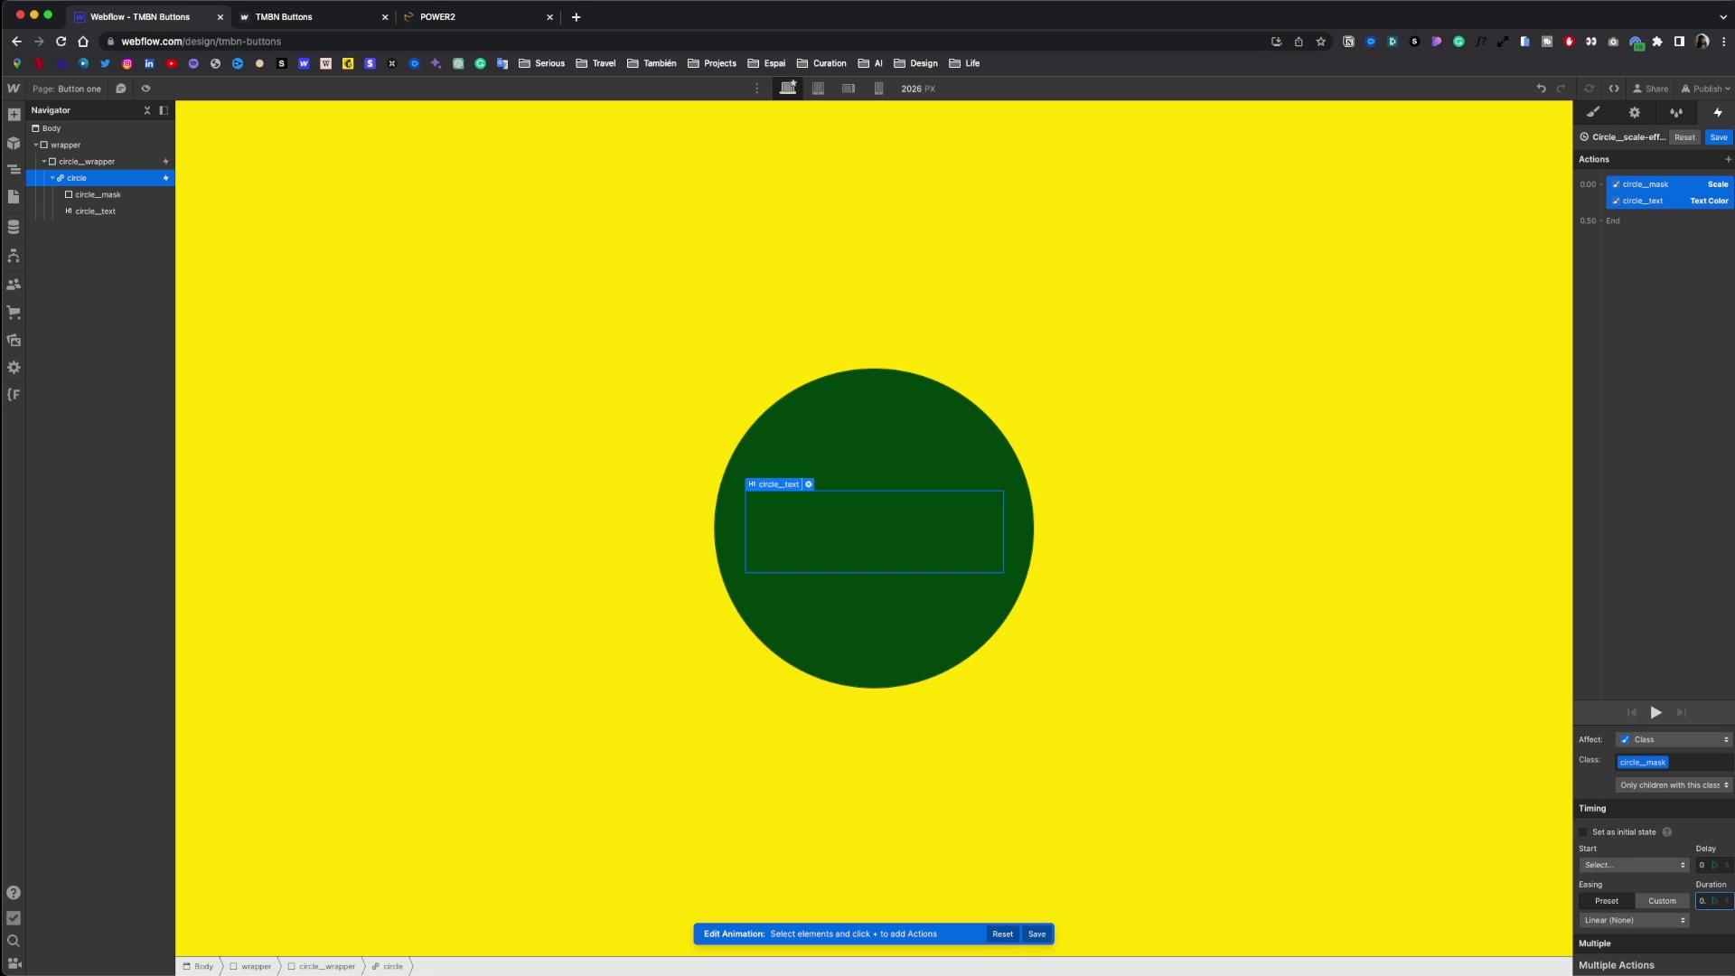
left_click(1622, 920)
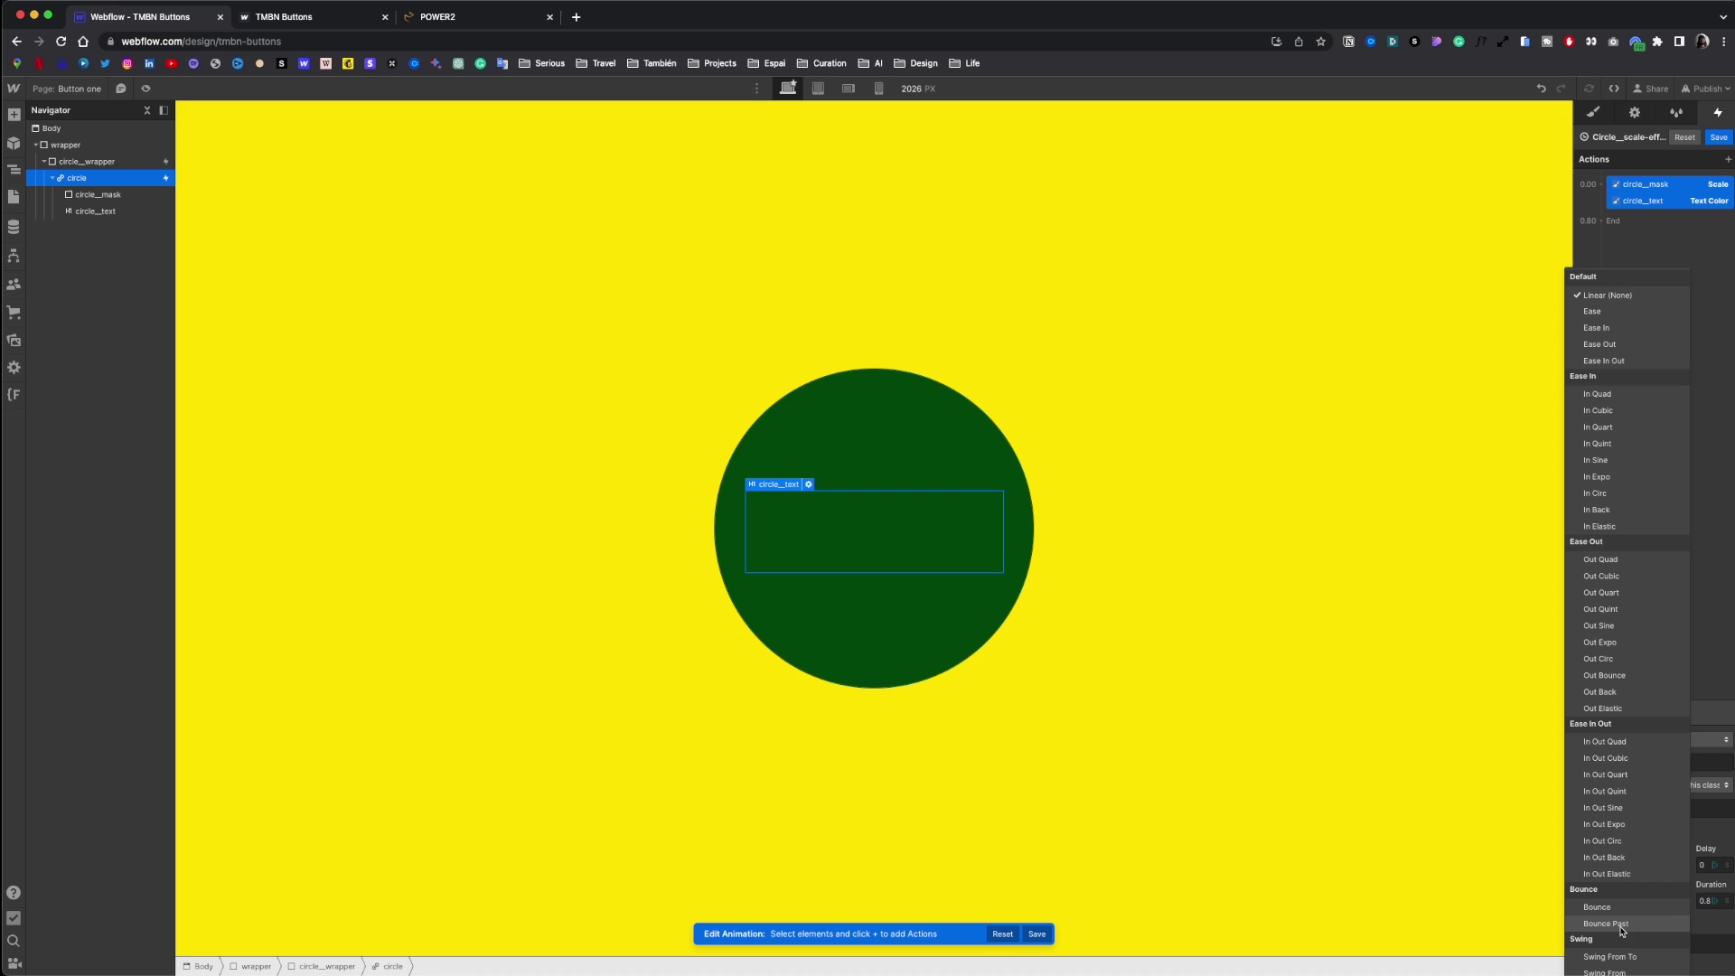
left_click(1631, 779)
left_click(1718, 138)
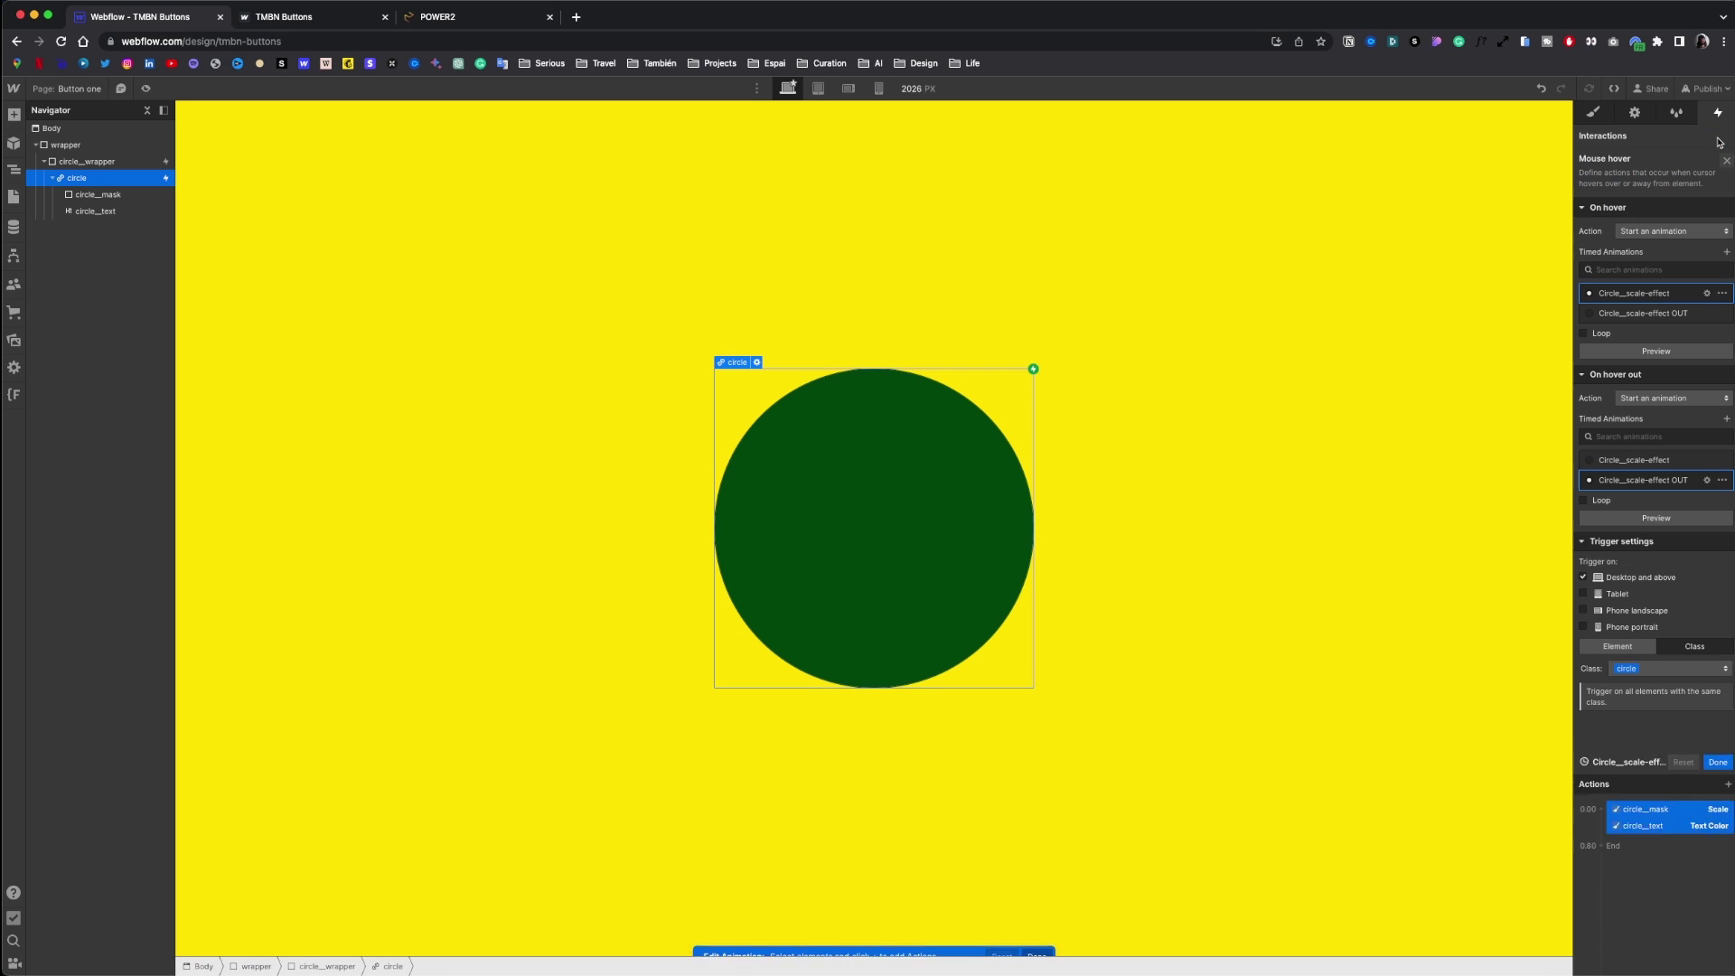
- Set the resting state of circle__wrapper's mouse animation to 90 for Mouse X and Mouse Y, and preview the page
left_click(1711, 343)
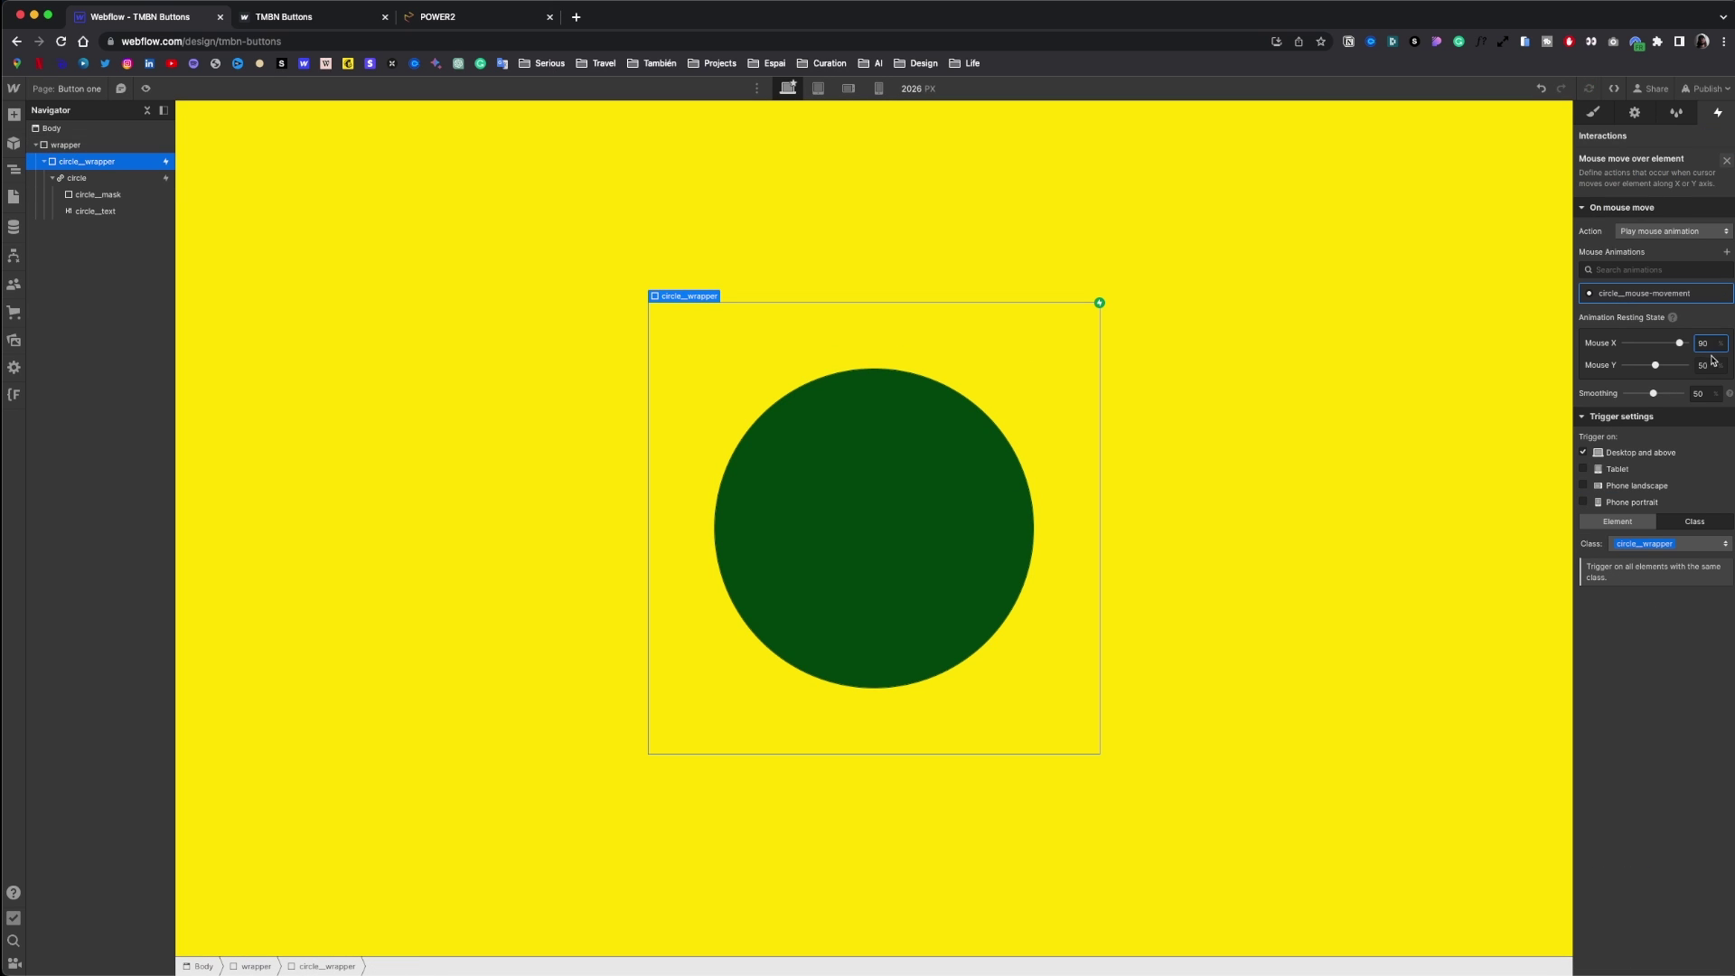
left_click(1711, 361)
type("90")
left_click(1700, 393)
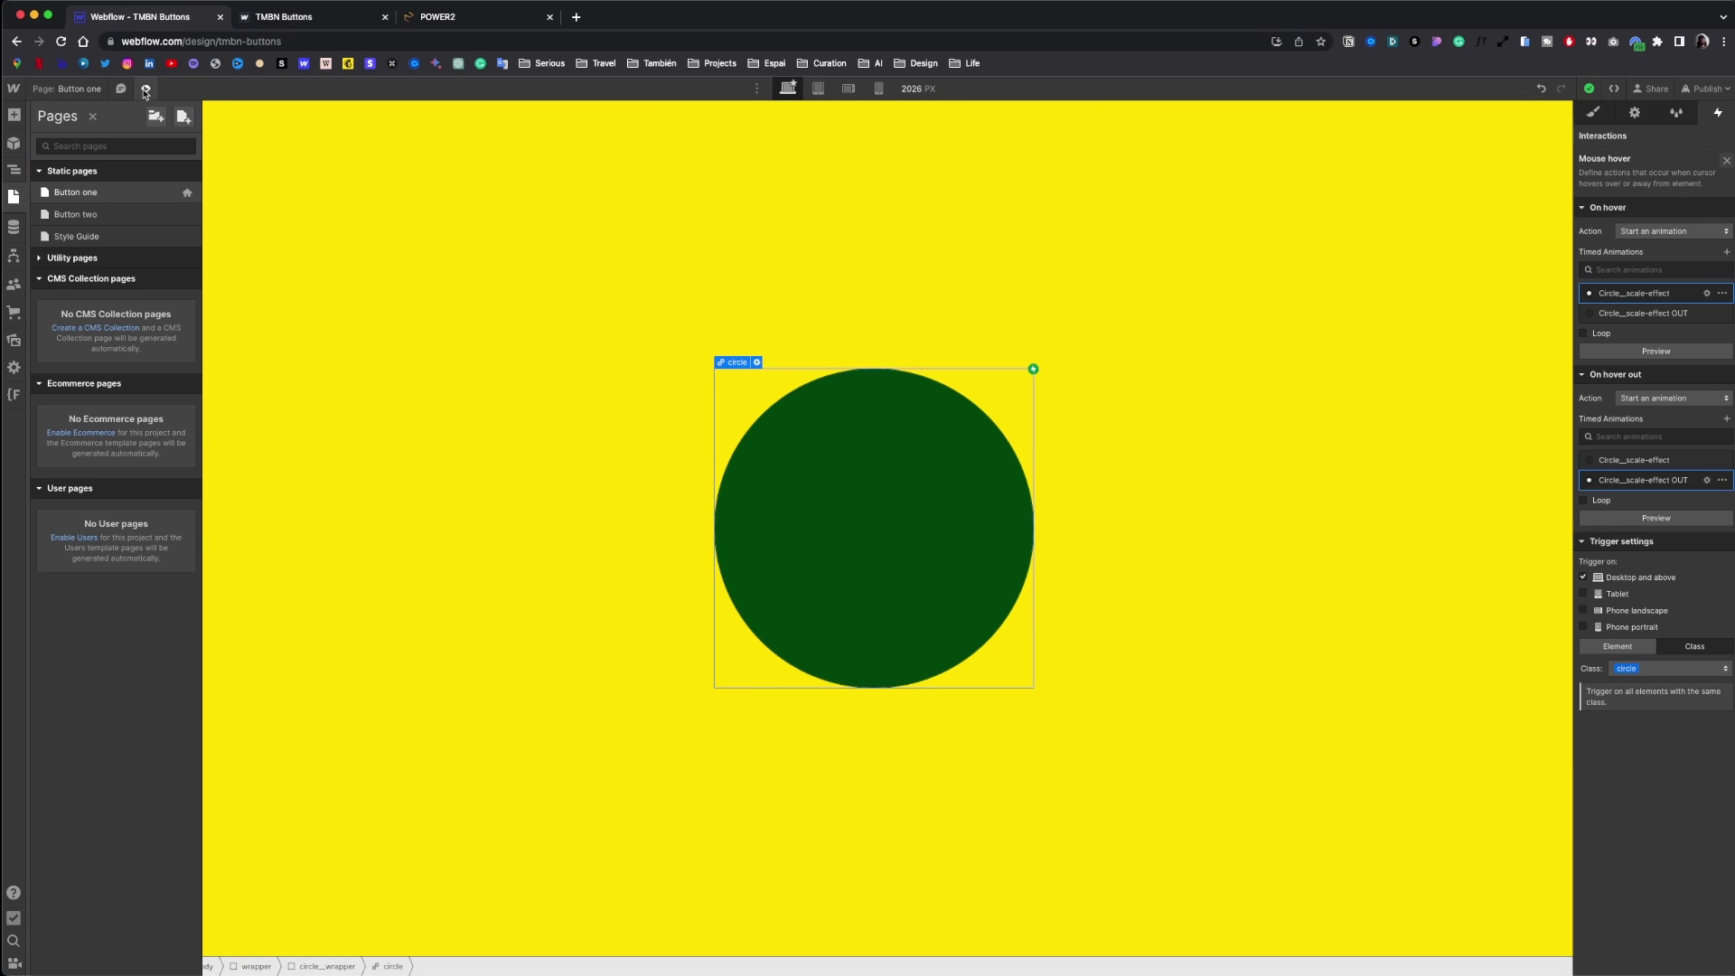
left_click(145, 89)
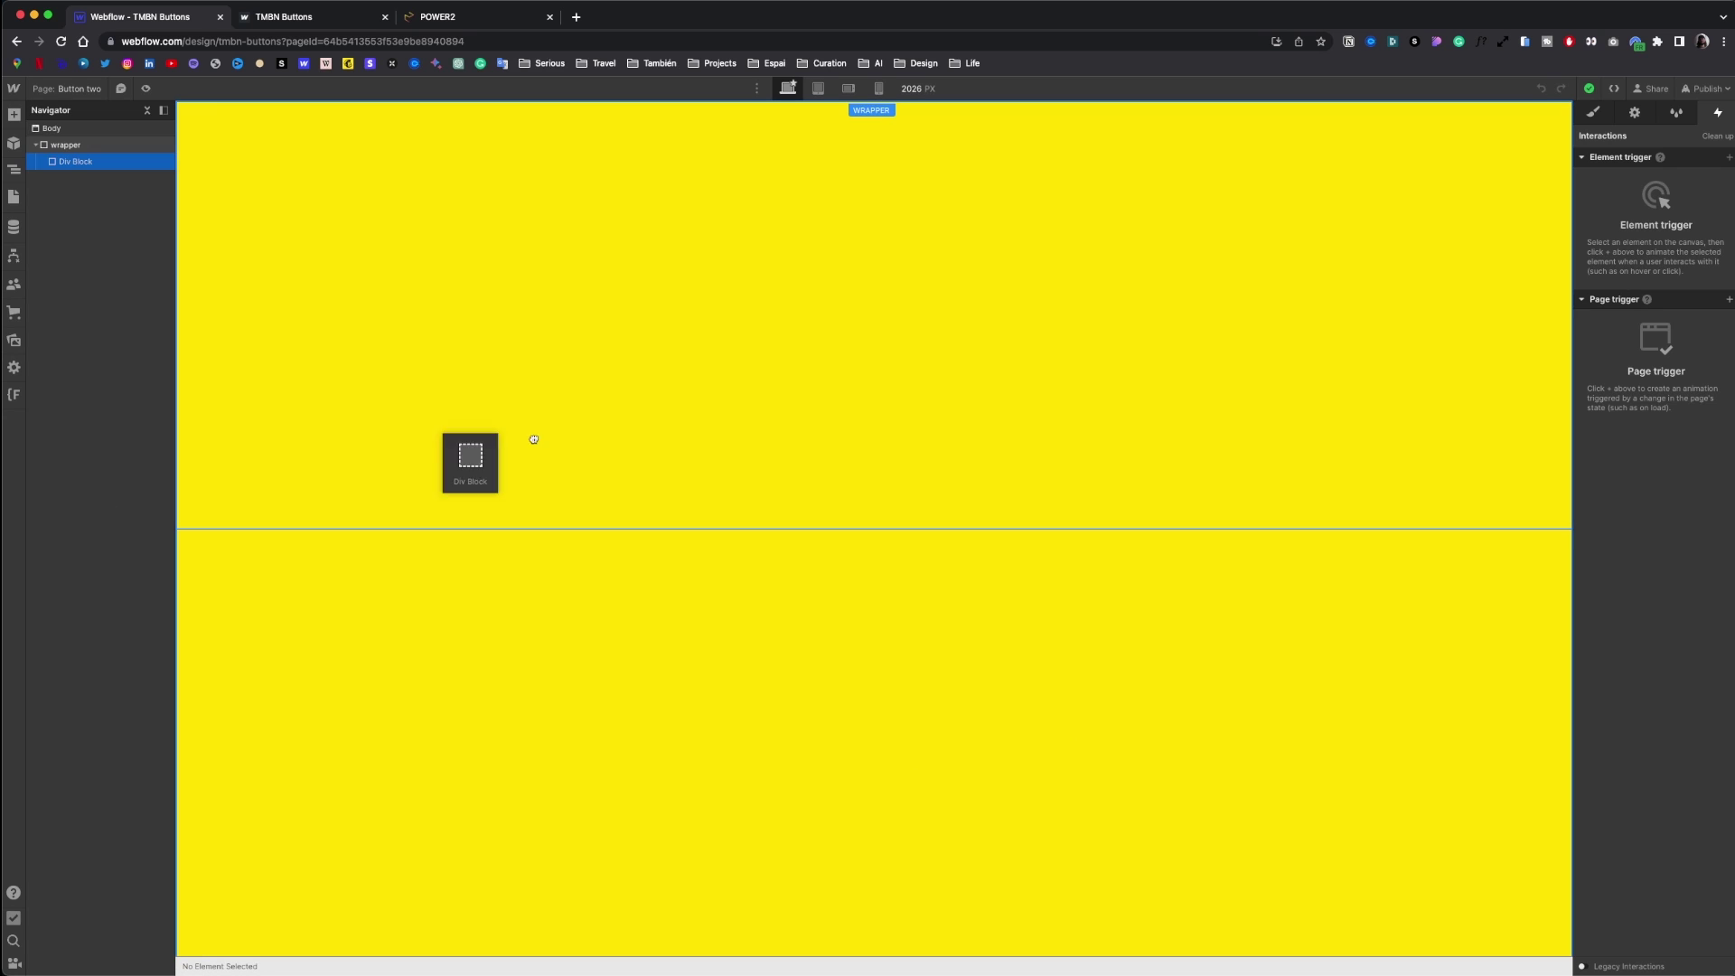
- Add a div block inside the wrapper on the Button two page and give it the class button
left_click_drag(534, 439, 852, 483)
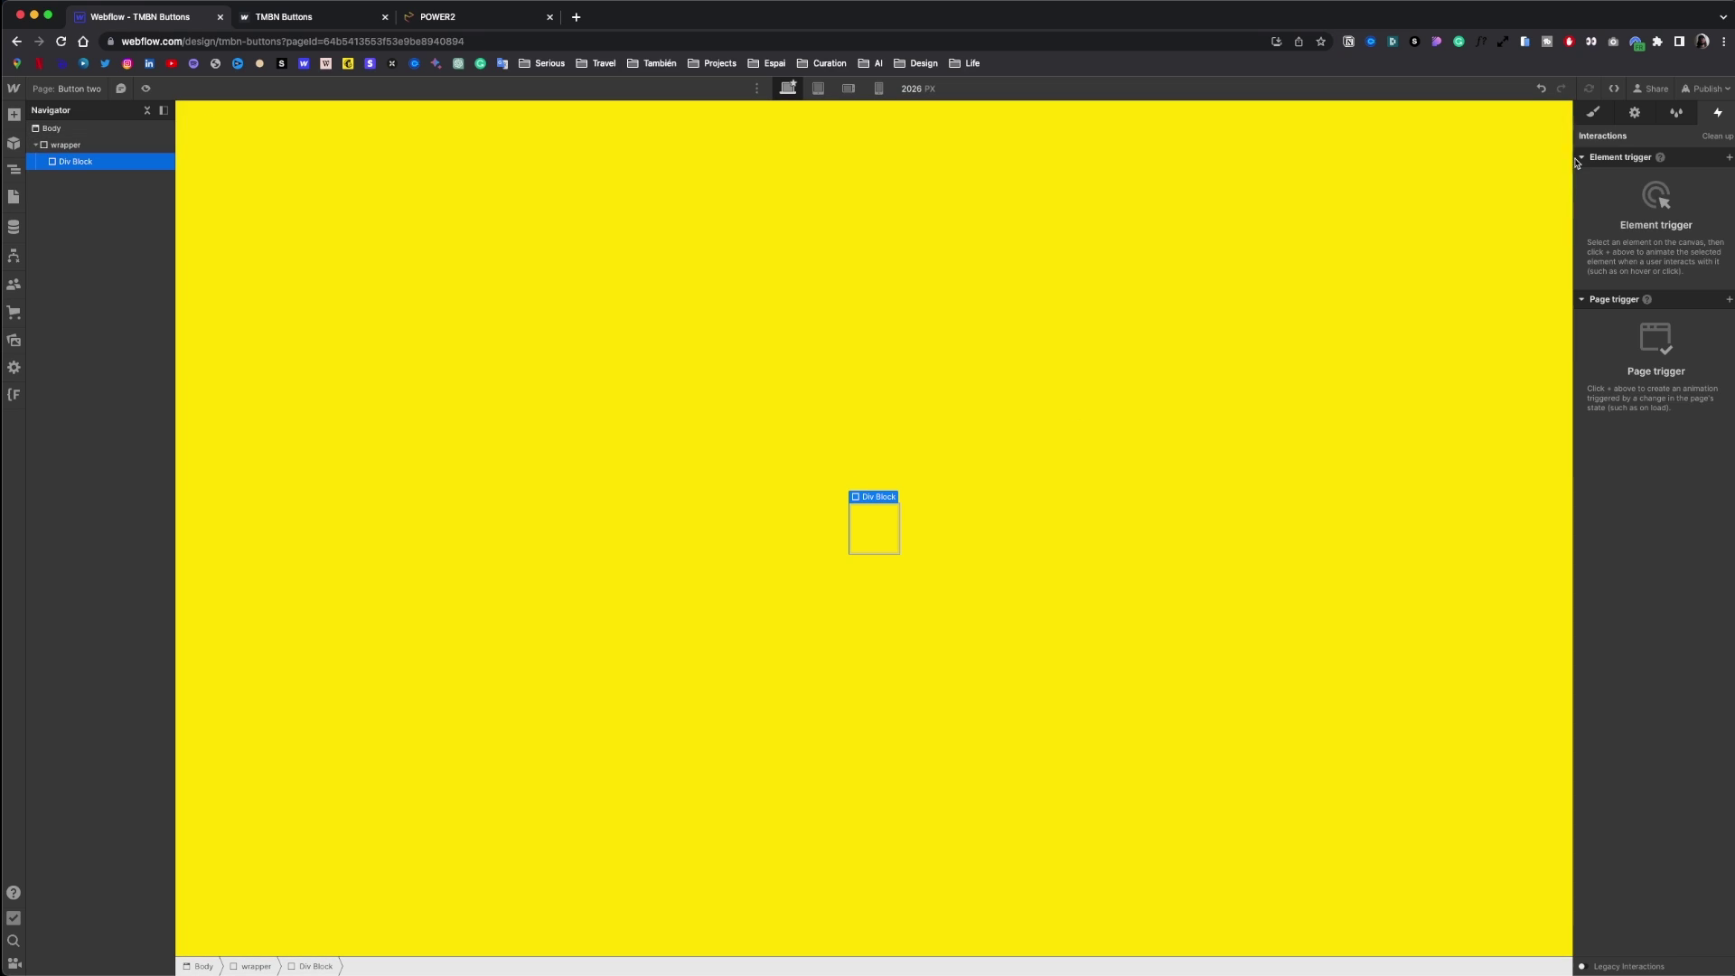
key("super+Return")
type("butto")
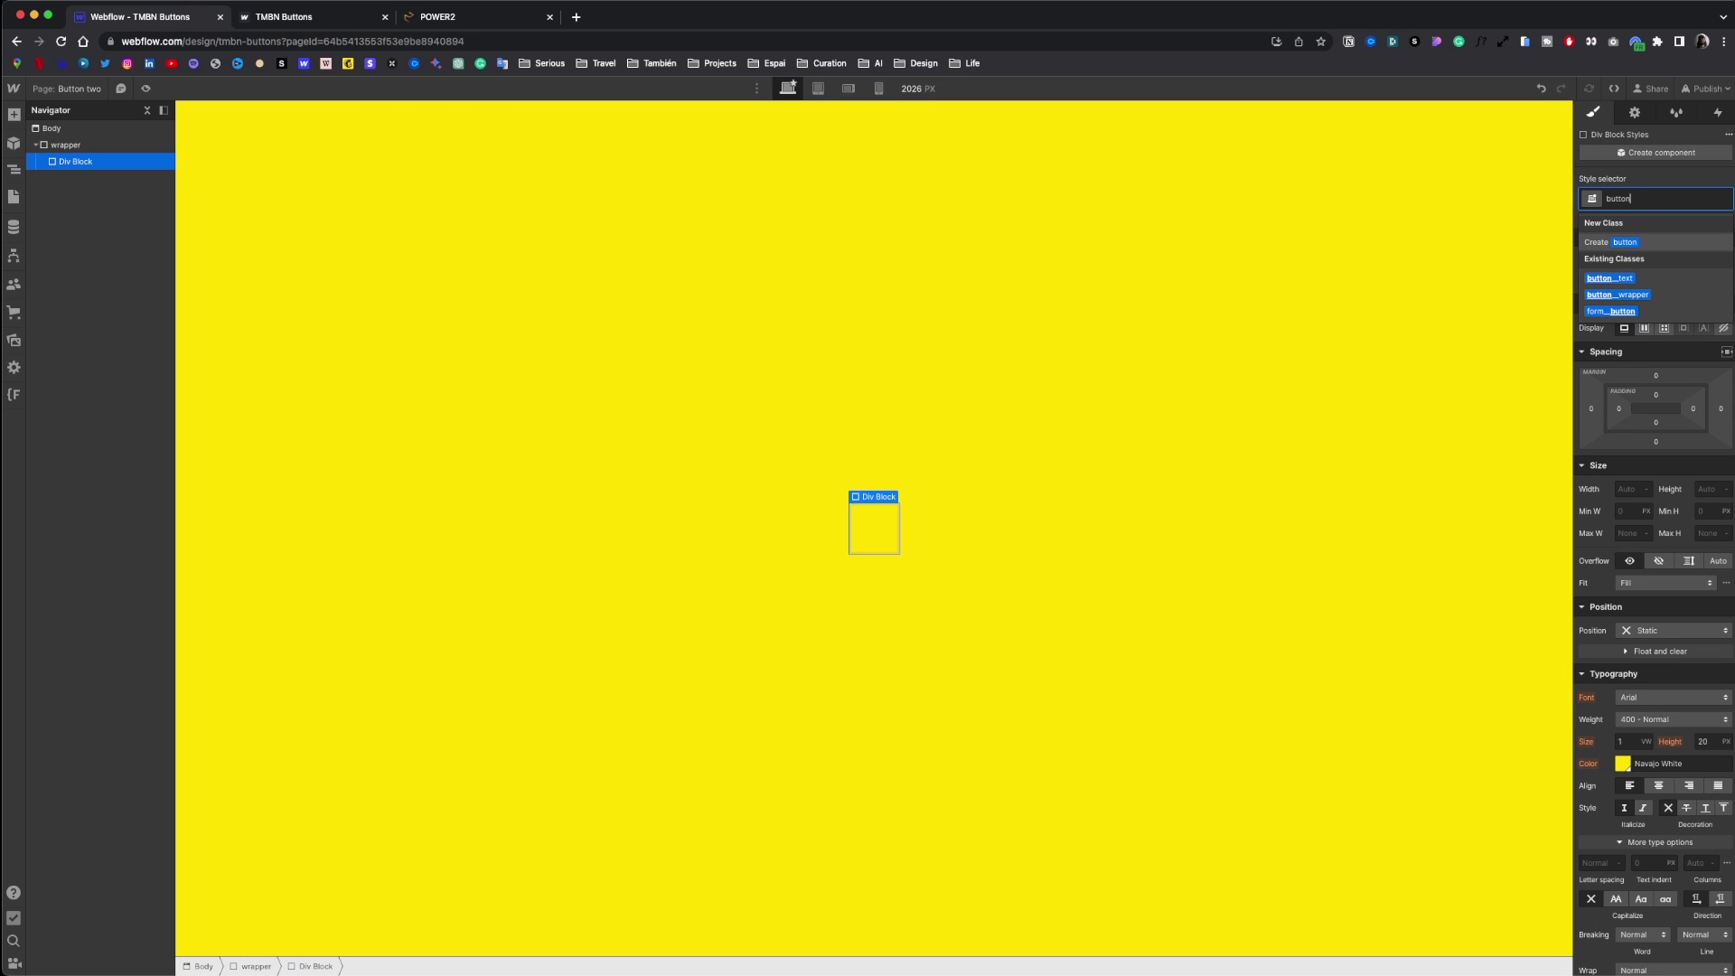
type("n")
key("Return")
- Give the button a solid 1 px border in the dark green Black swatch and round its corners
scroll(1691, 709, "down", 6)
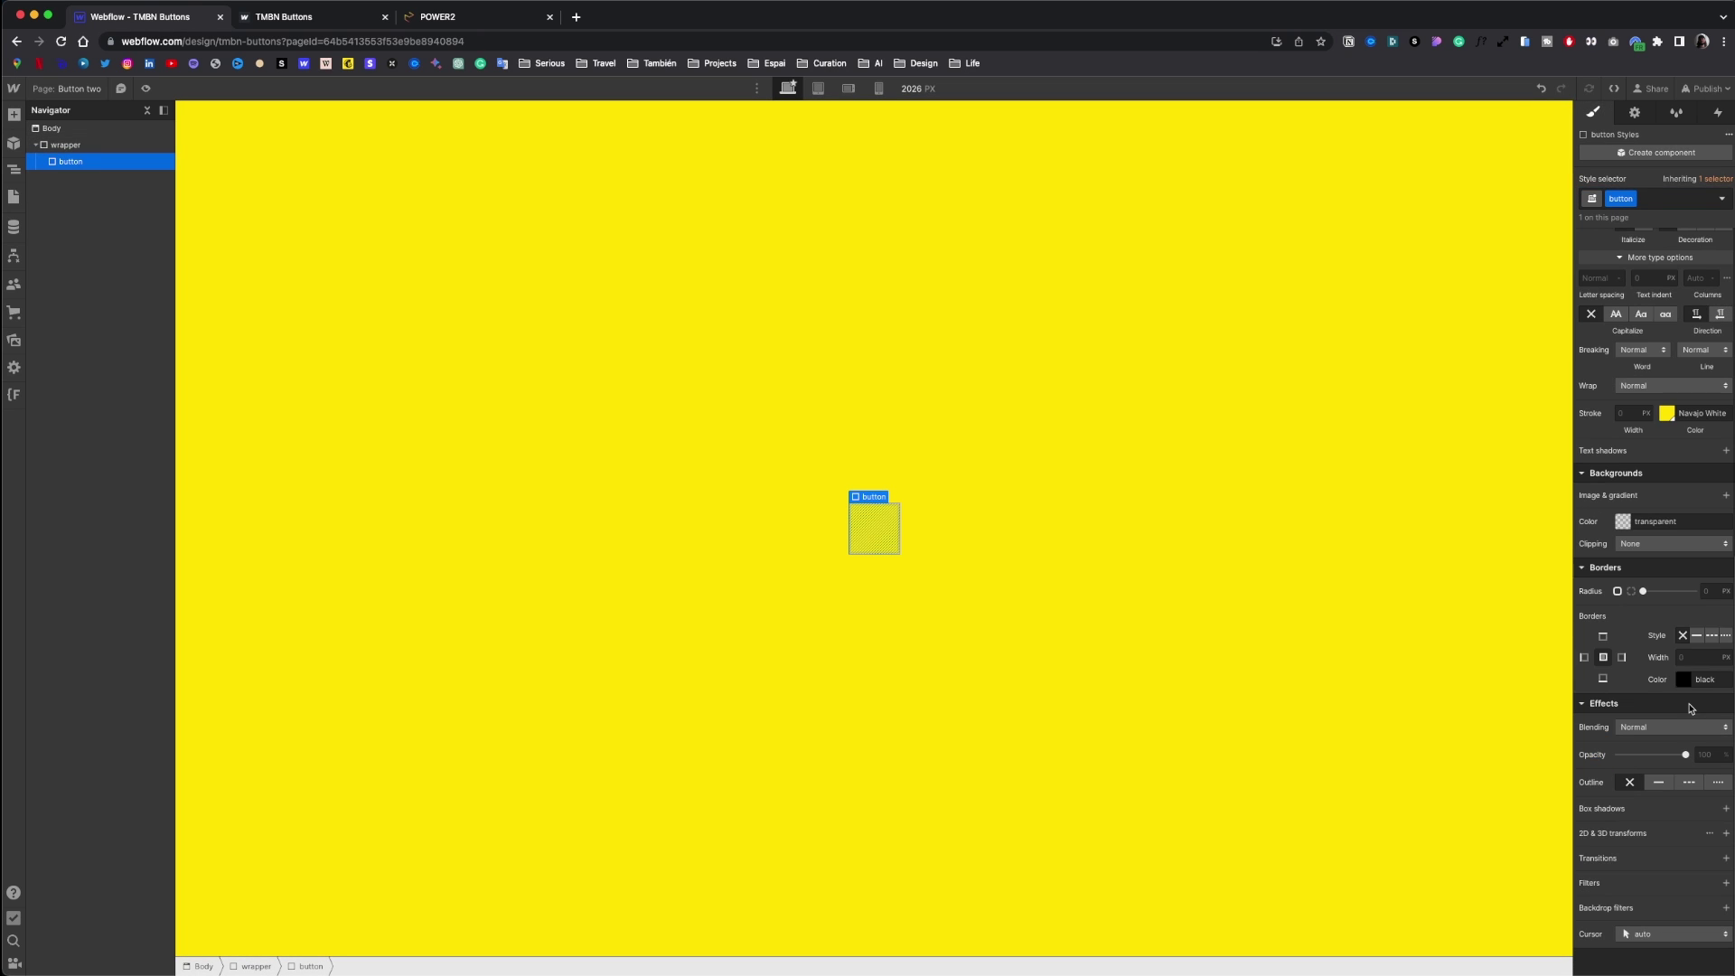
left_click(1697, 635)
left_click(1684, 680)
left_click(1607, 893)
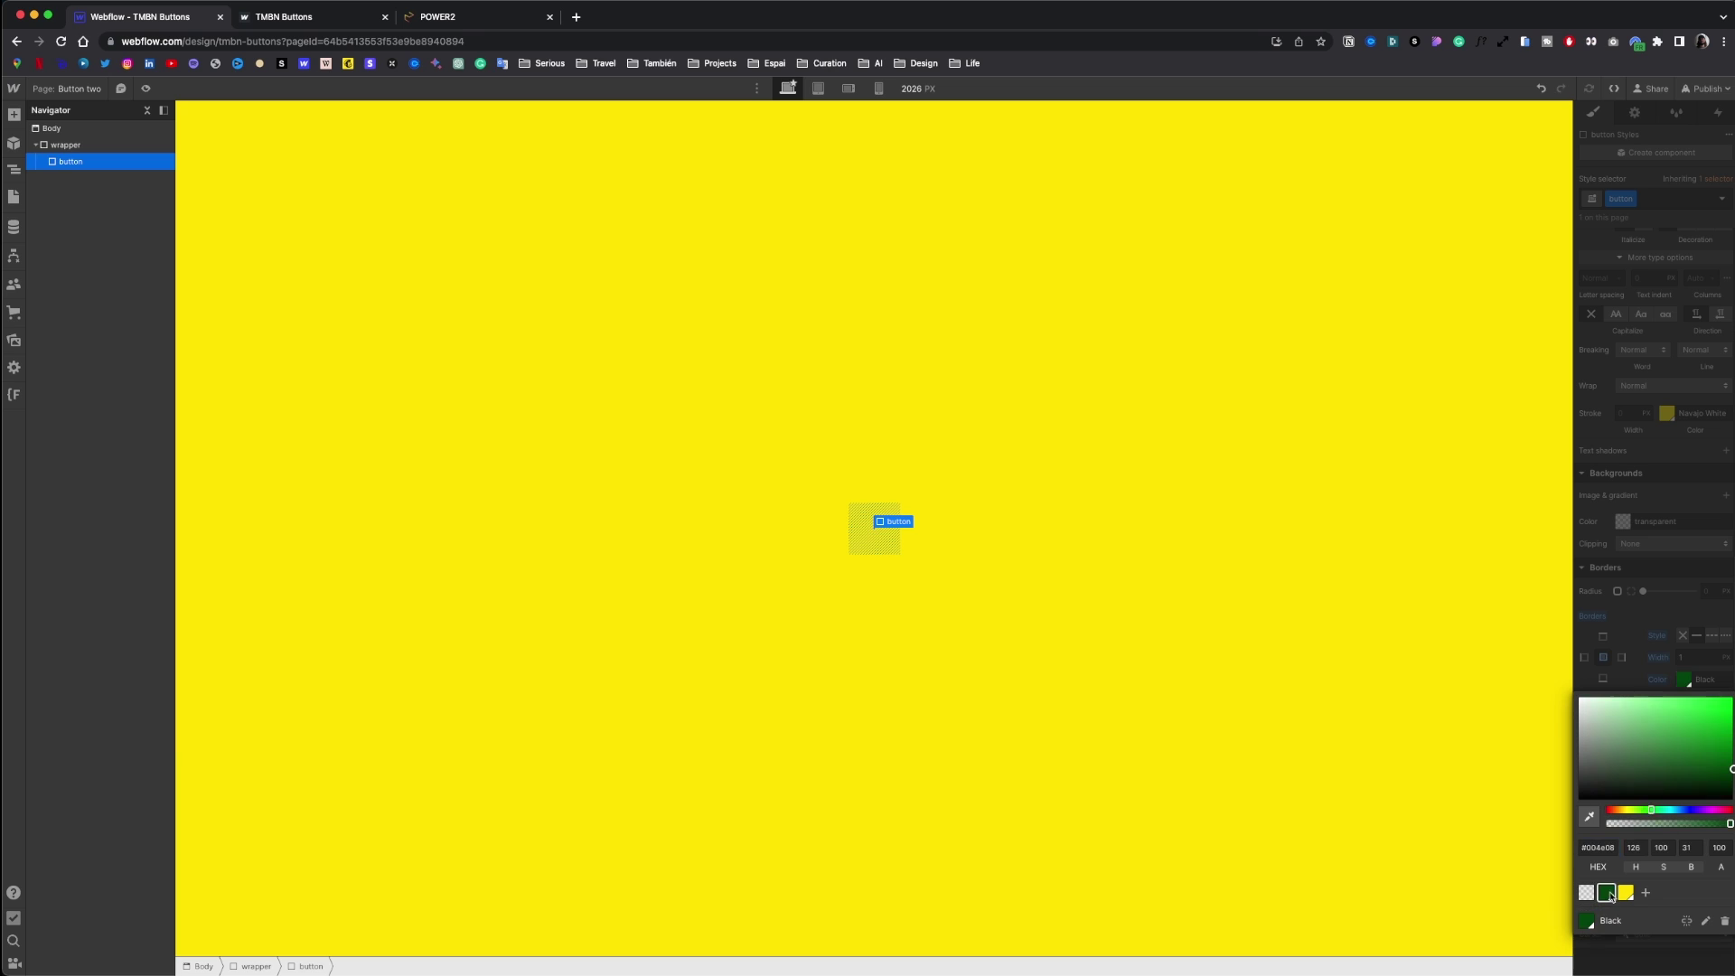
left_click(1679, 685)
left_click(1715, 590)
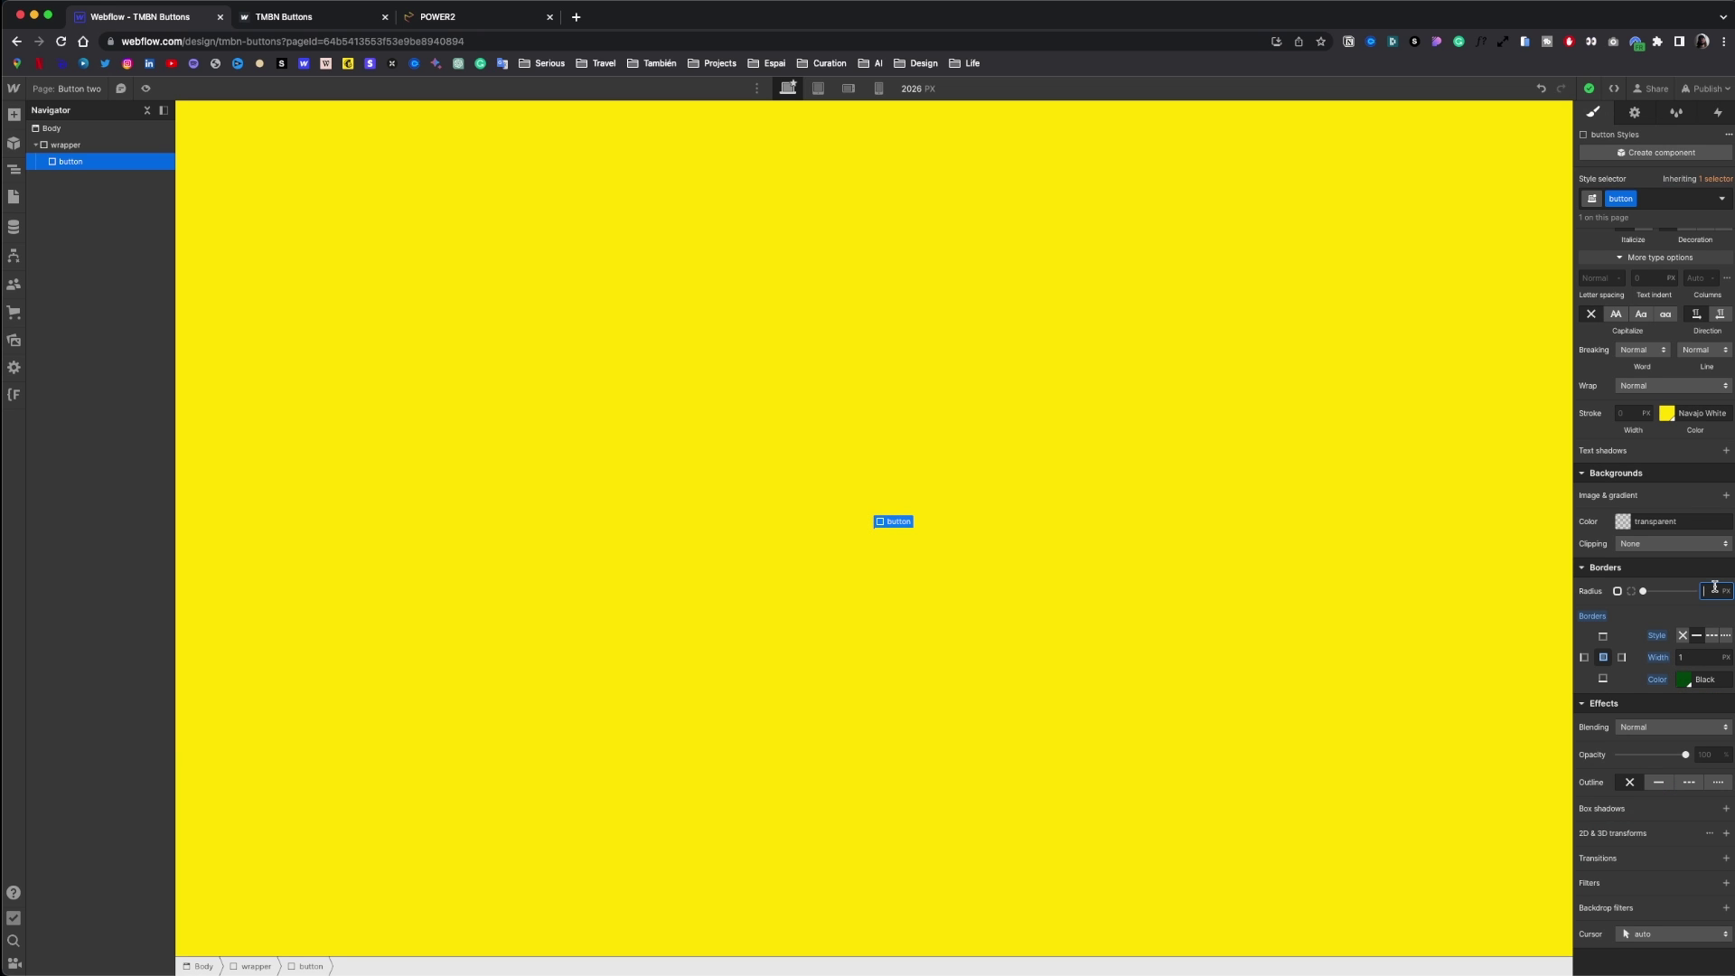
key("Return")
- Set the button's padding to 2.5rem on the top and bottom and 2.8rem on the left and right sides
left_click(1656, 395)
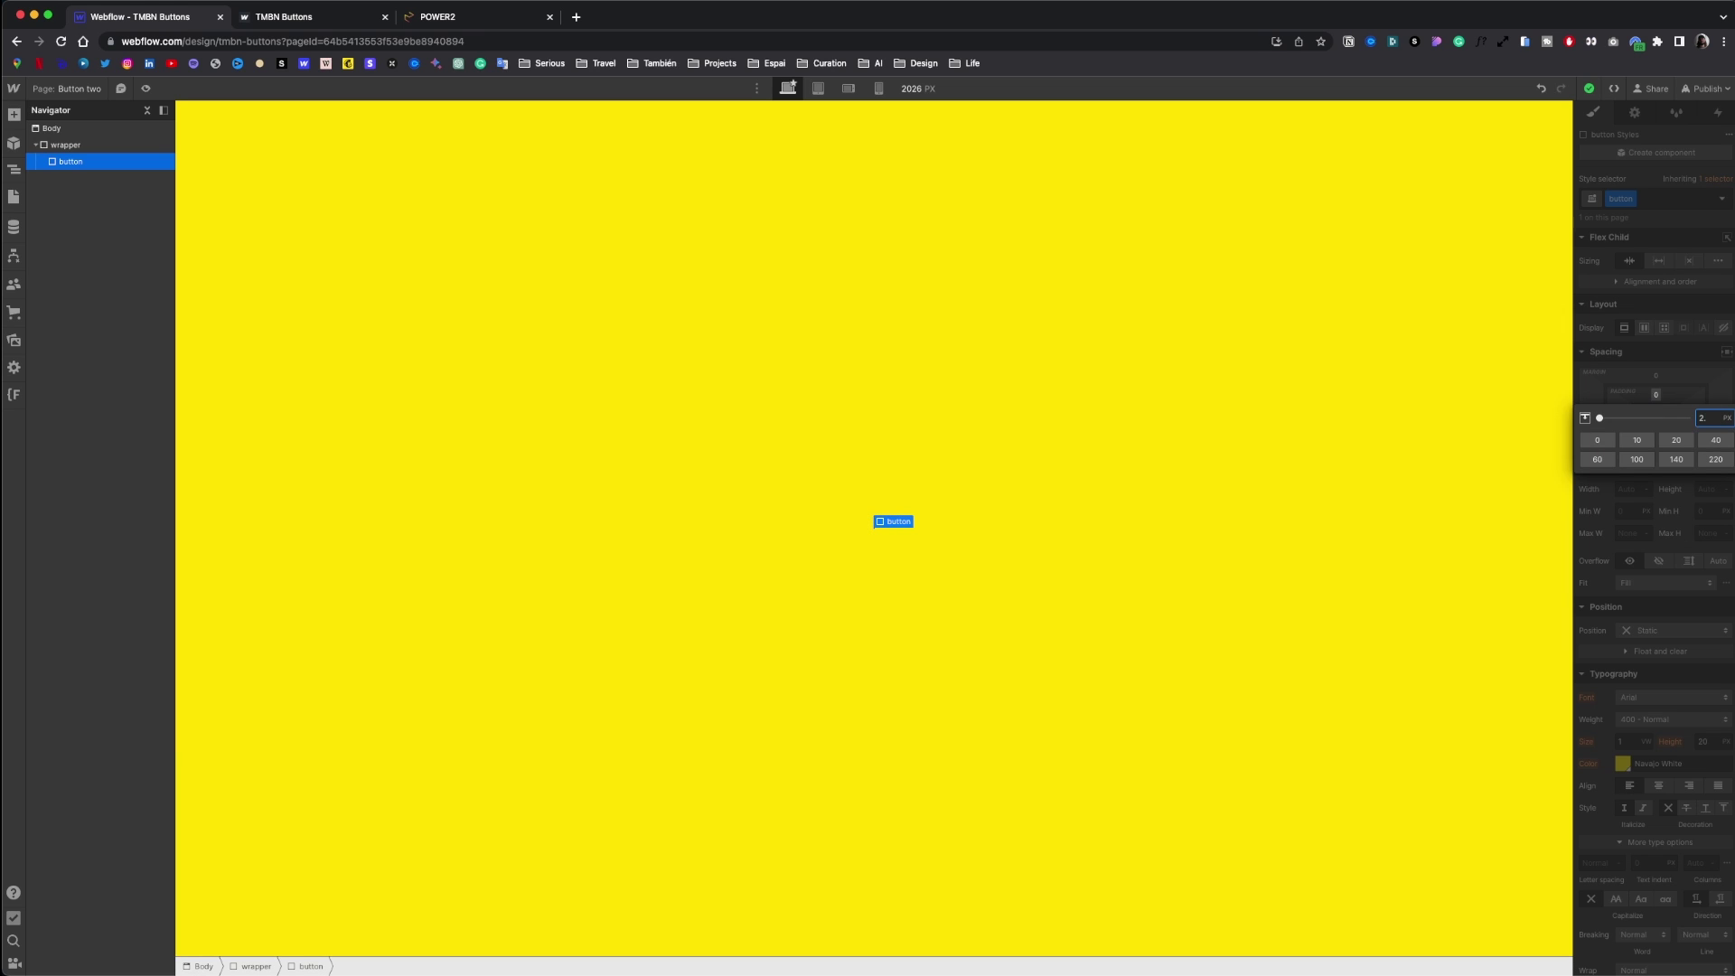
type("2.5rem")
key("Return")
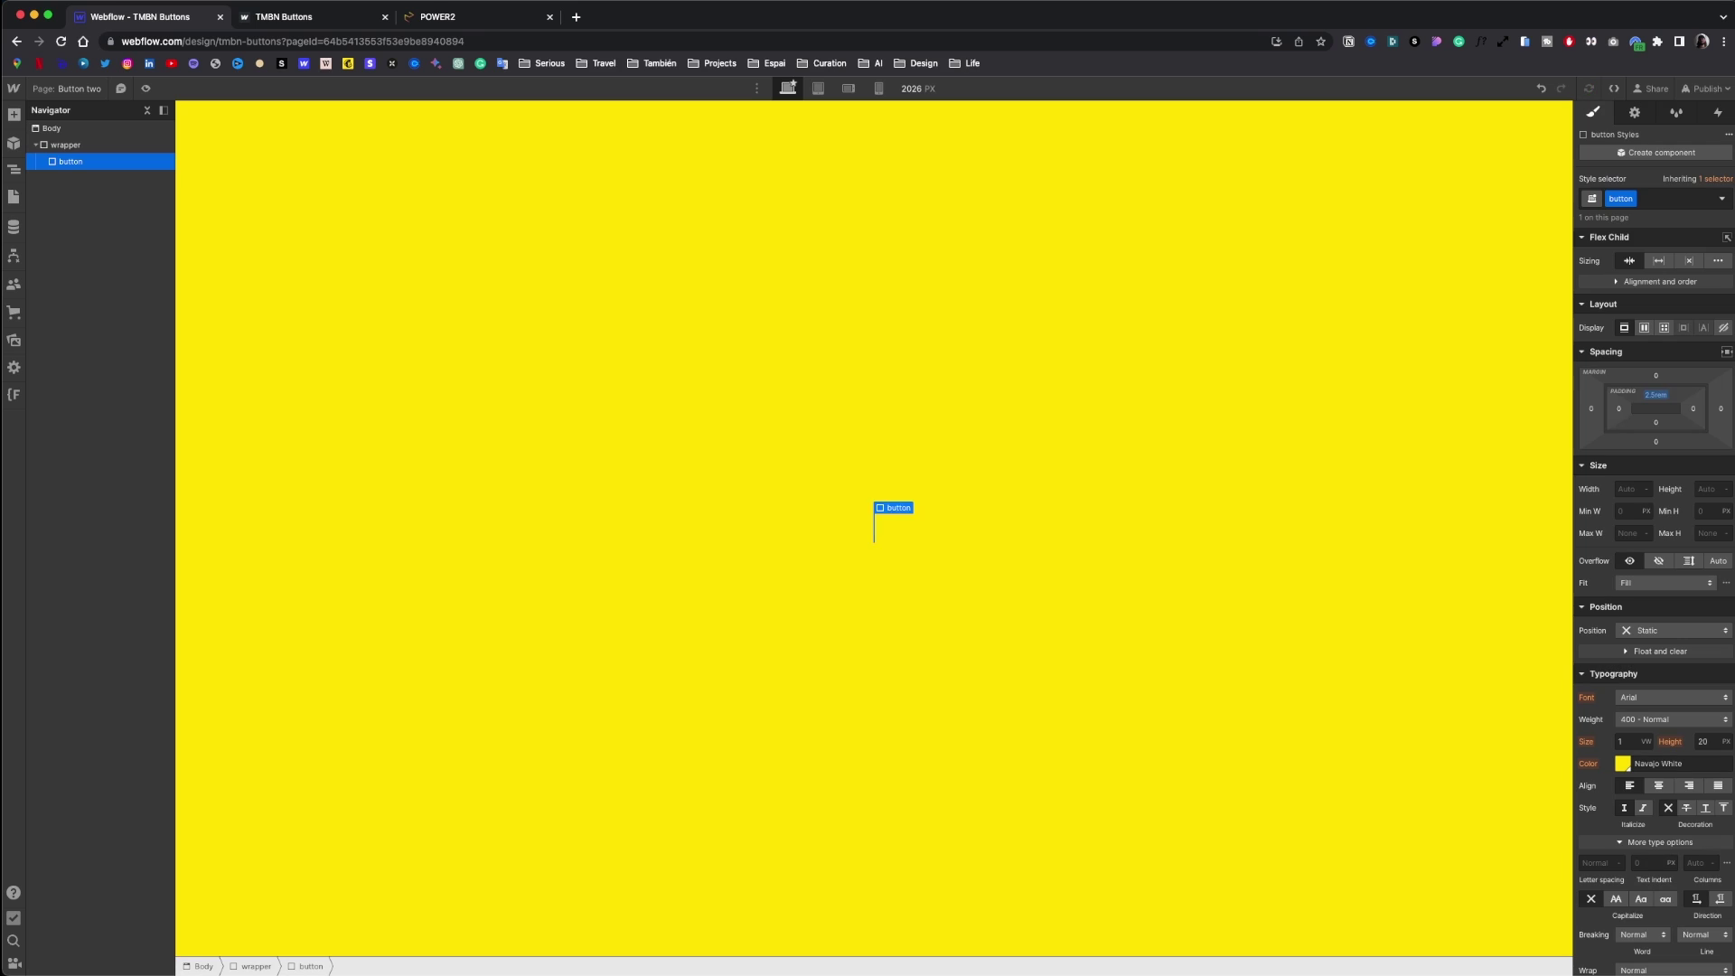
left_click_drag(1693, 410, 1687, 406)
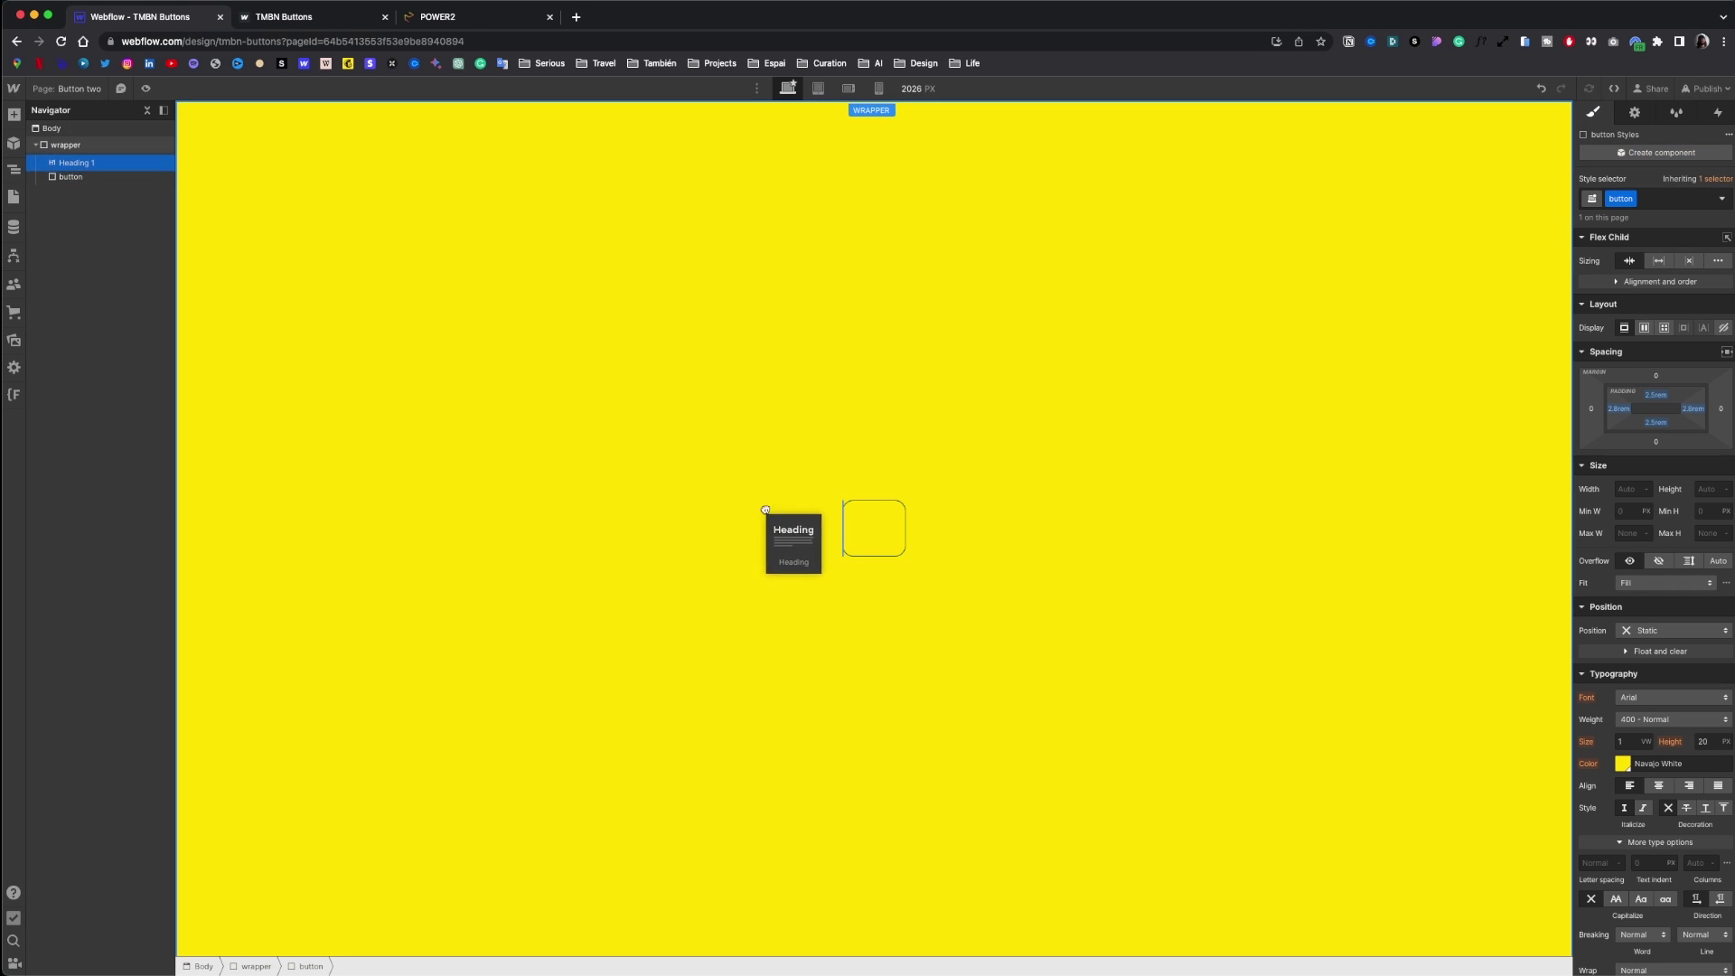
- Add a heading inside the button and give it the class button_title
left_click_drag(764, 508, 870, 522)
left_click(1627, 199)
type("button_")
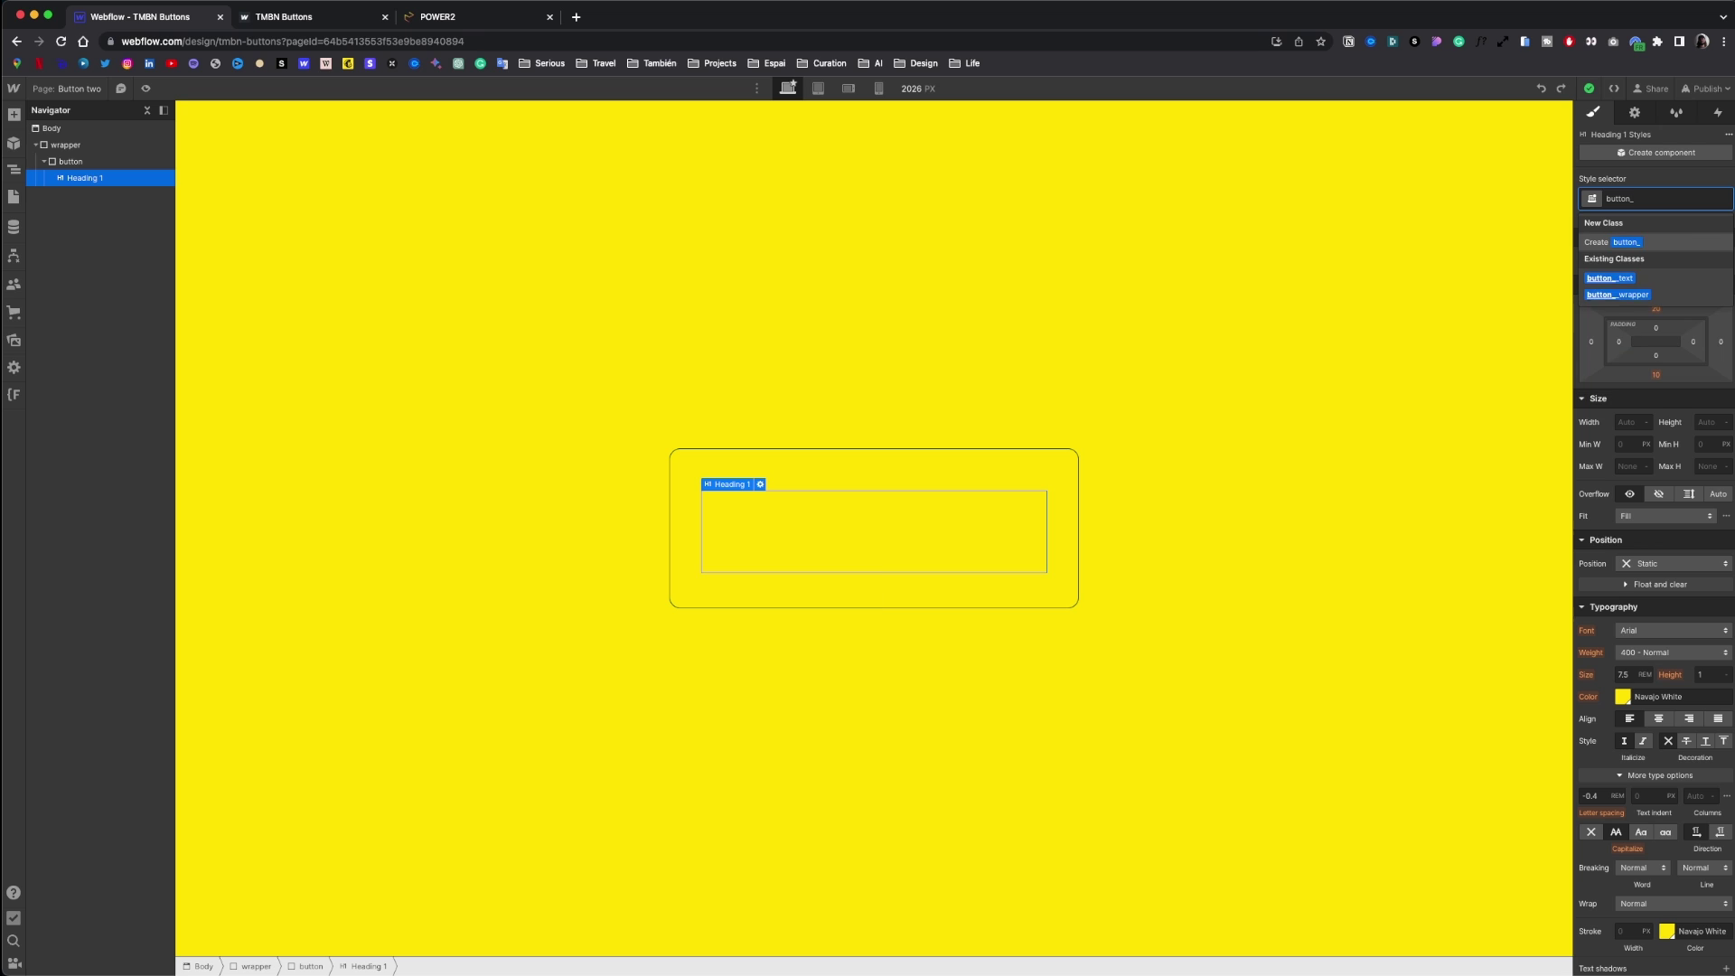
type("title")
key("Return")
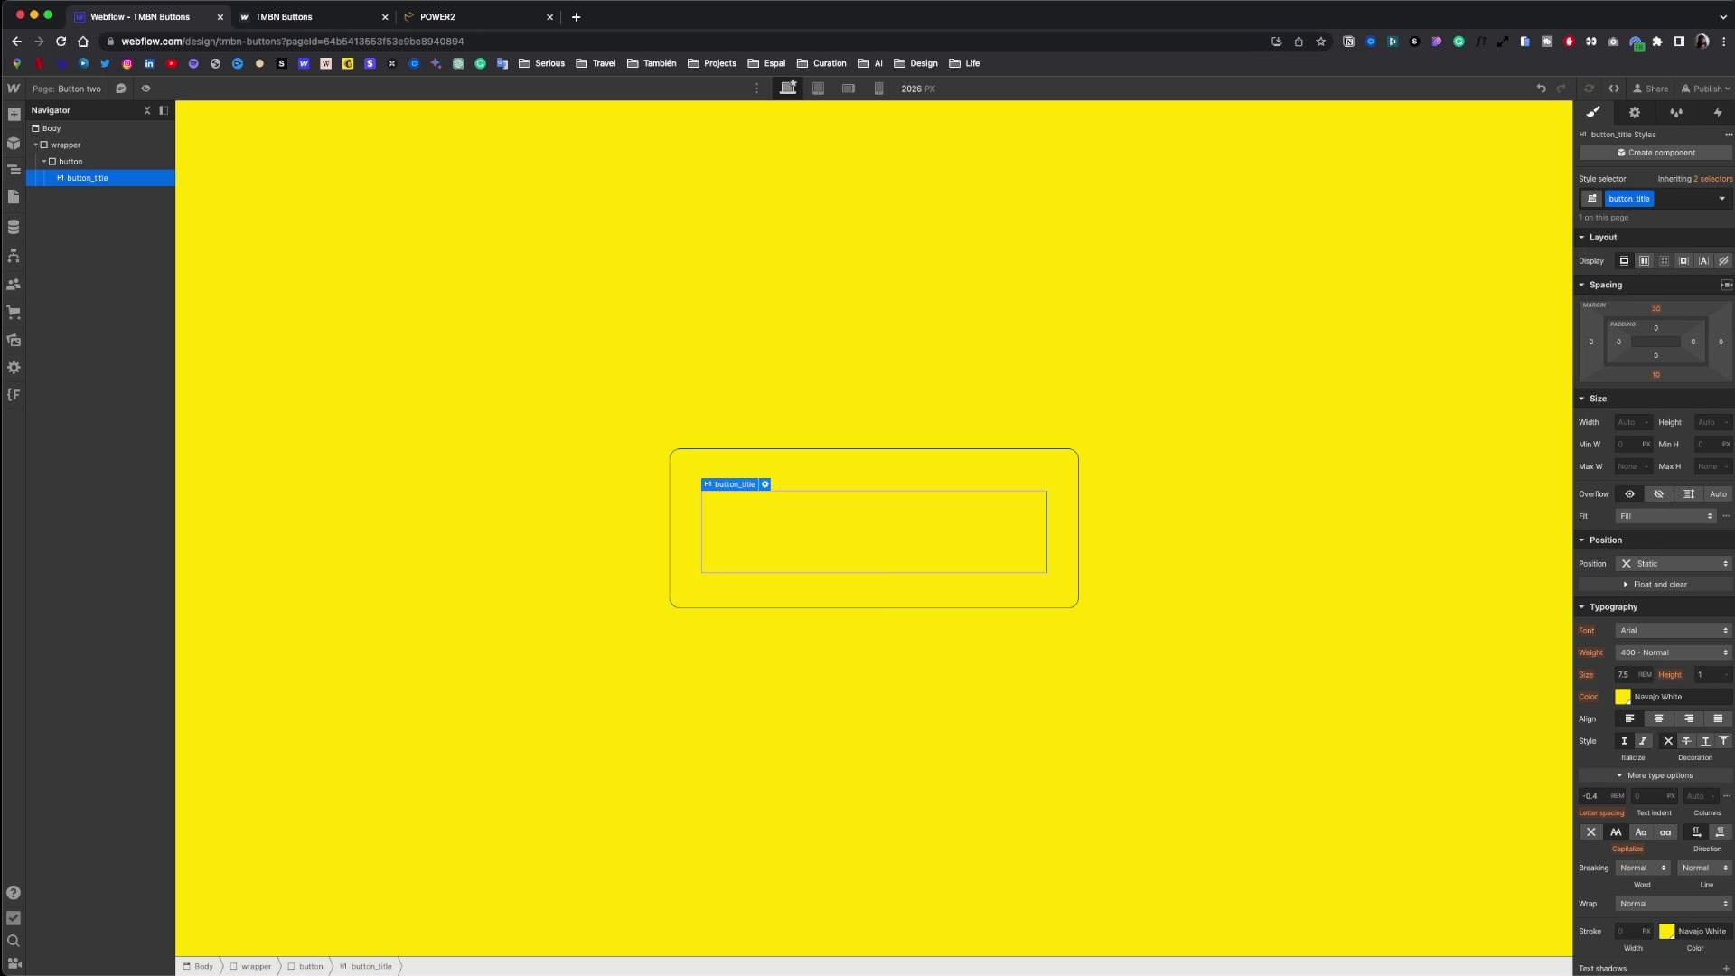
- Color button_title with the dark green Black swatch and change its text to BRASÍLIA
left_click(1623, 697)
left_click(1607, 937)
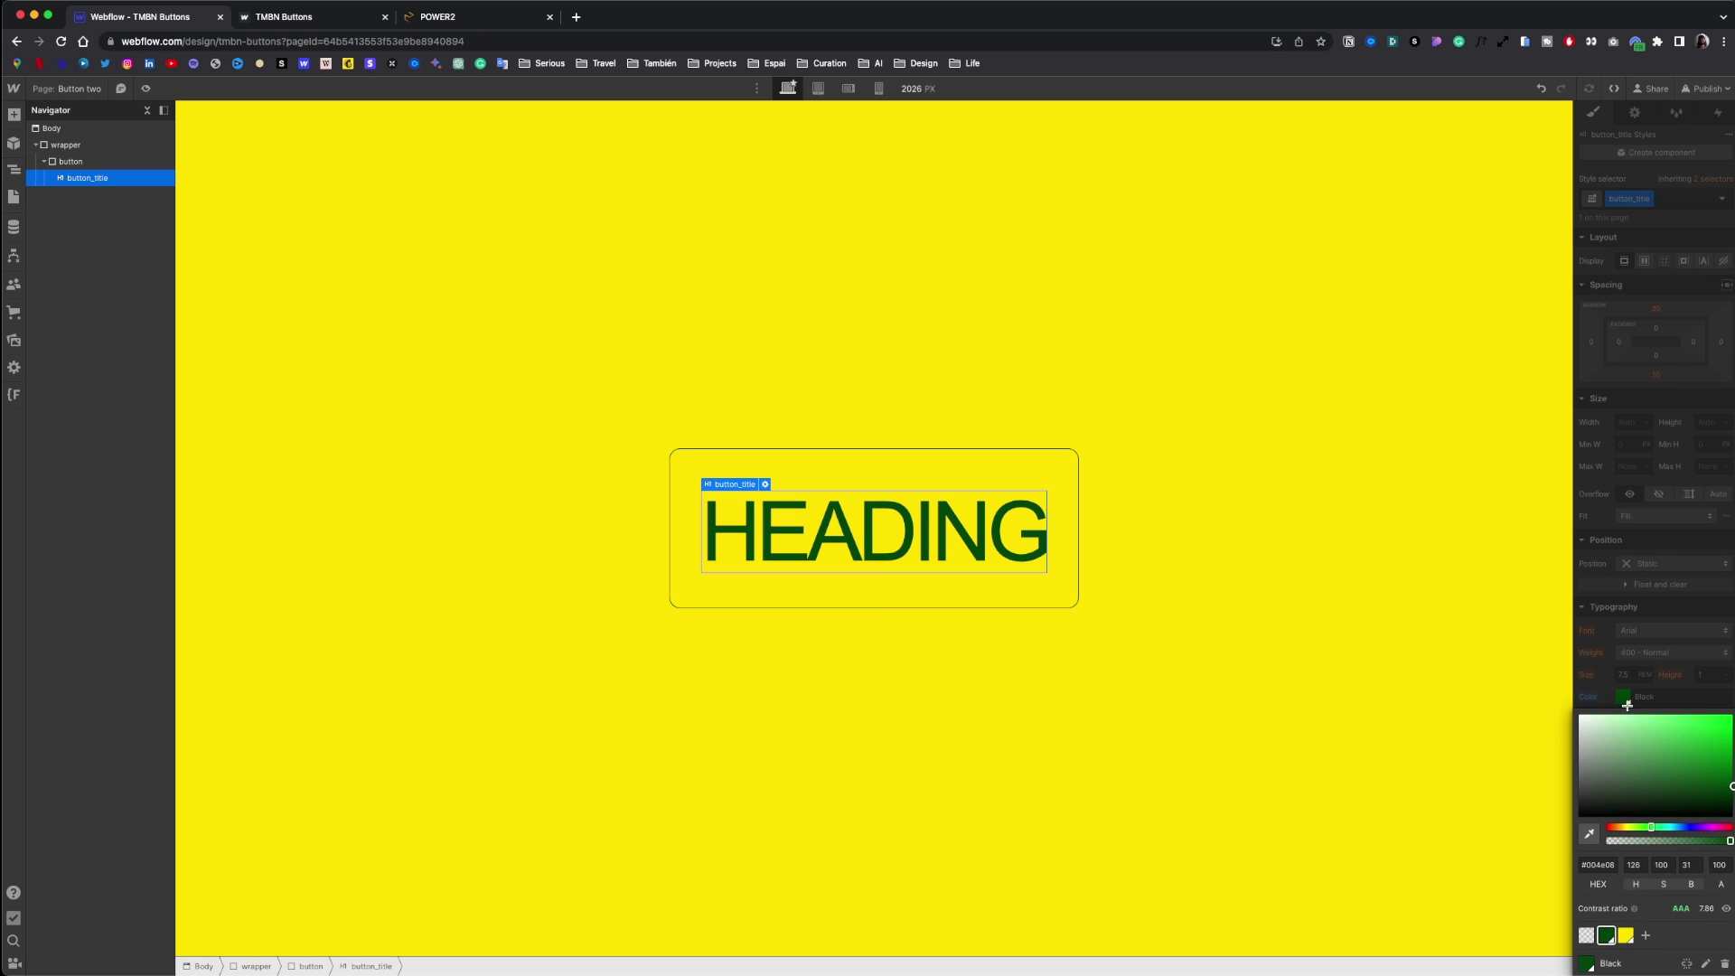
left_click(838, 540)
double_click(837, 540)
key("super+a")
type("BRASÍLIA")
- Set the button's top and bottom padding to 0rem and make it a horizontal flex layout with centered alignment and justification
left_click(968, 458)
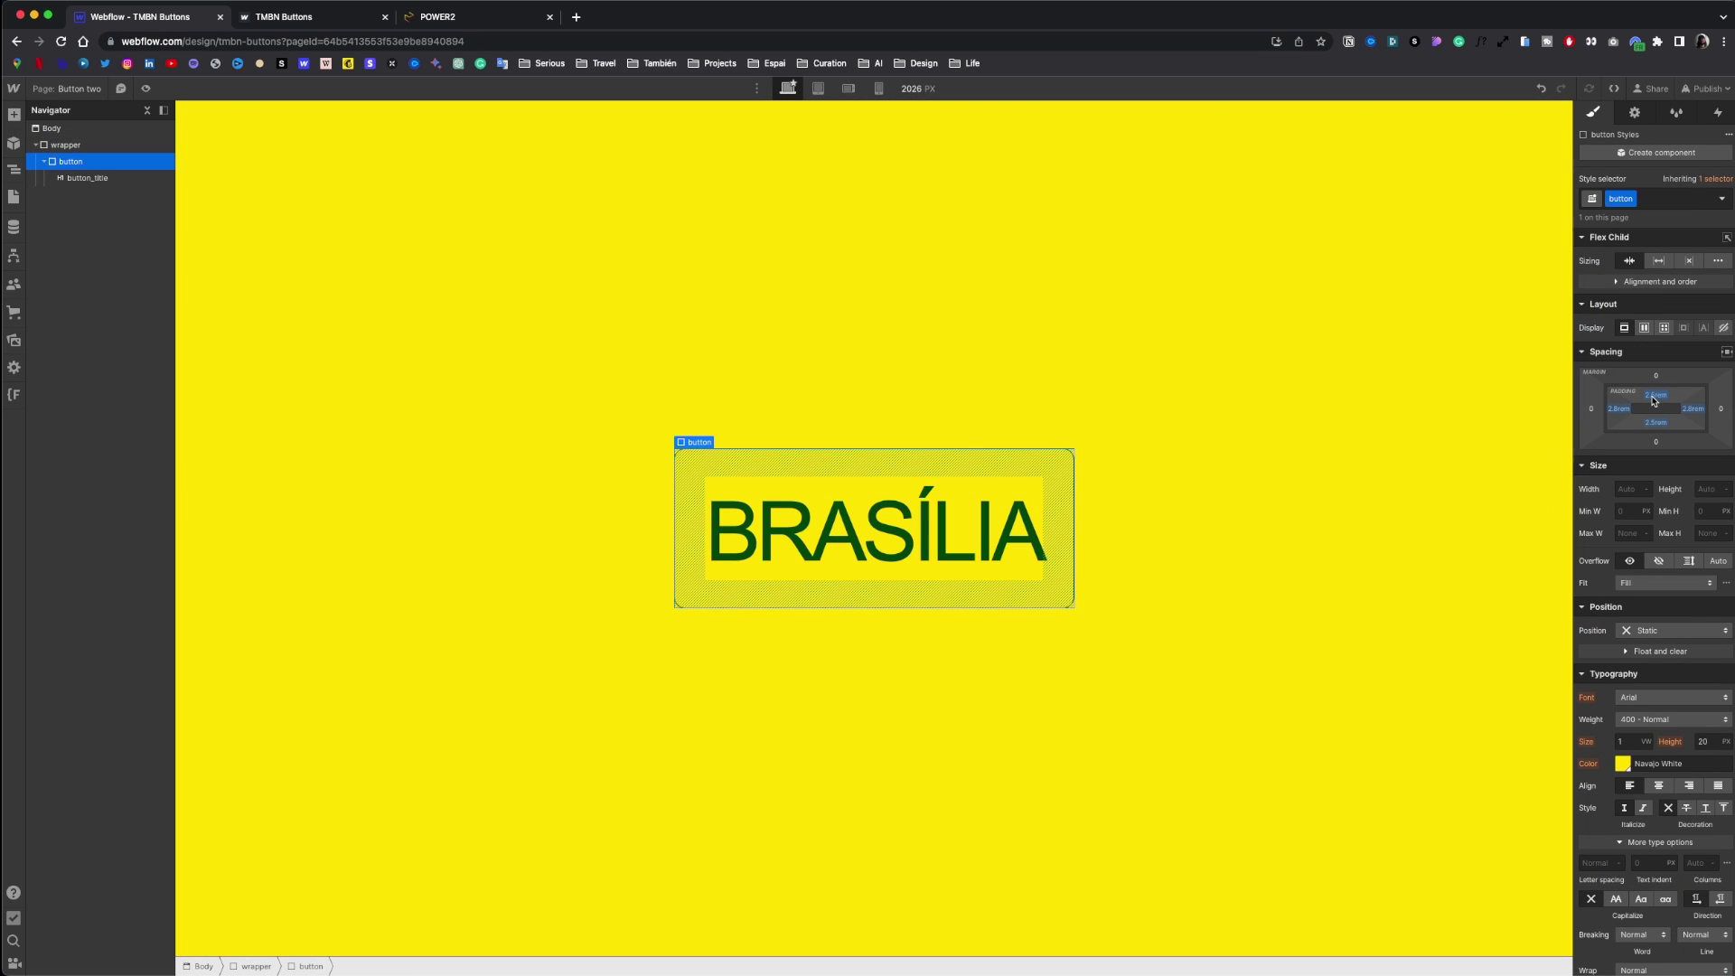
left_click_drag(1655, 399, 1654, 373)
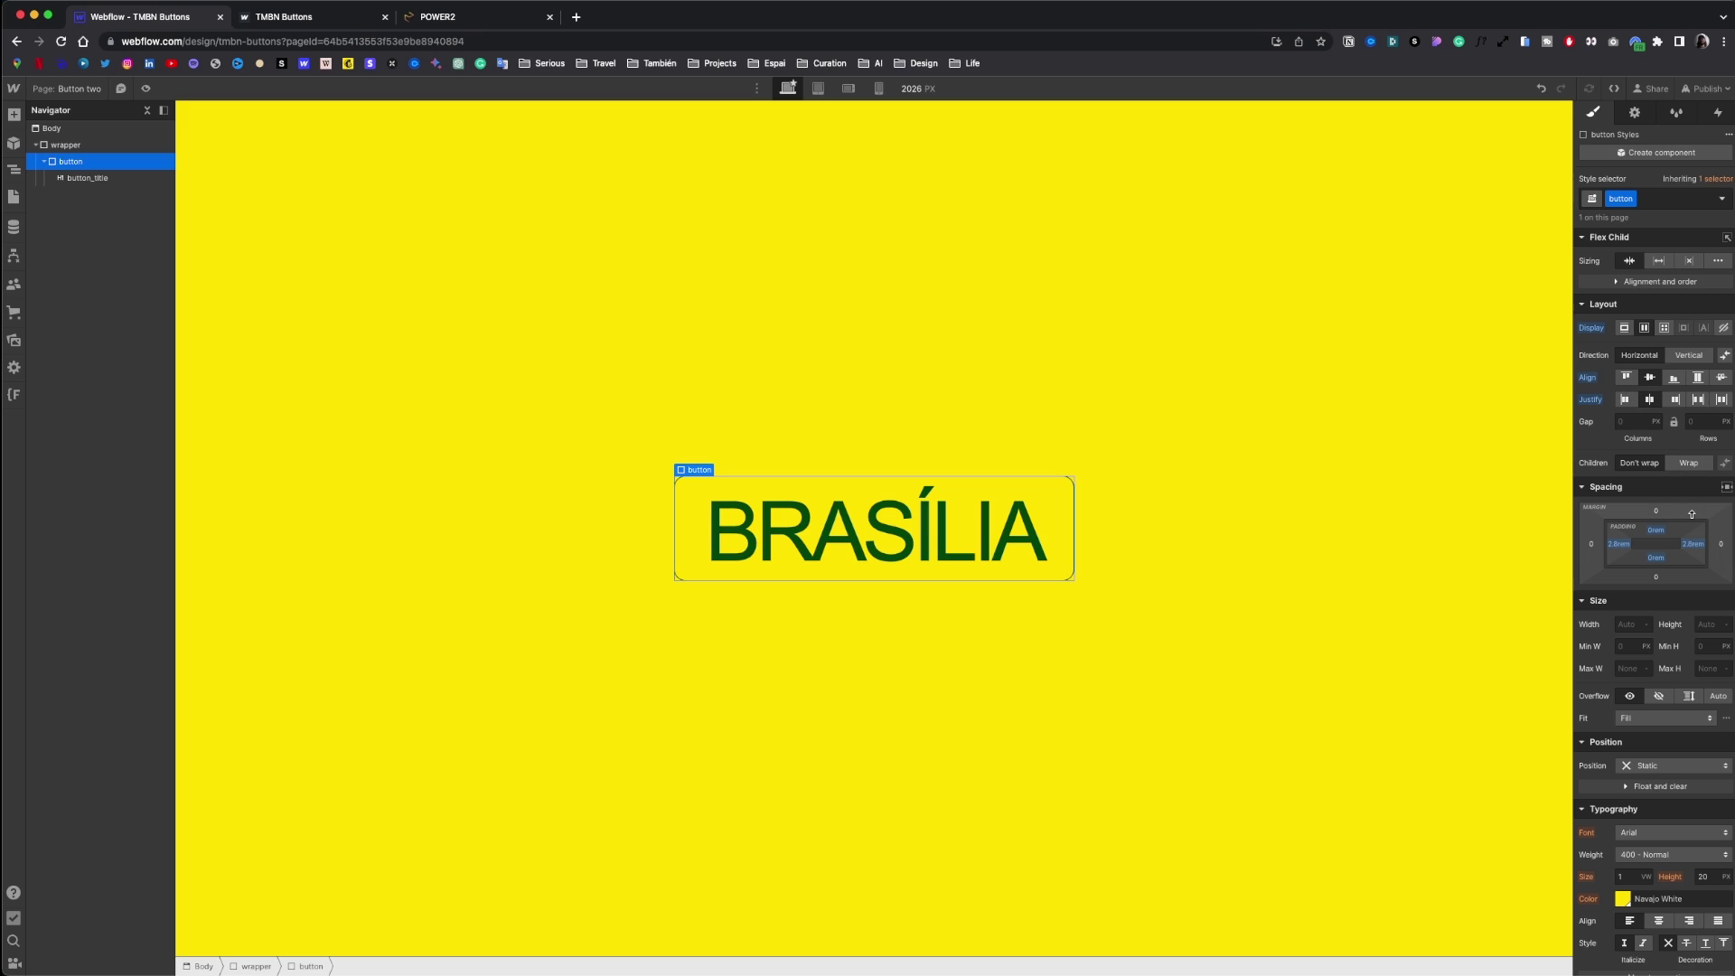
- Set the button's position to Relative with z-index 1 and its overflow to hidden
left_click(1672, 765)
left_click(1663, 782)
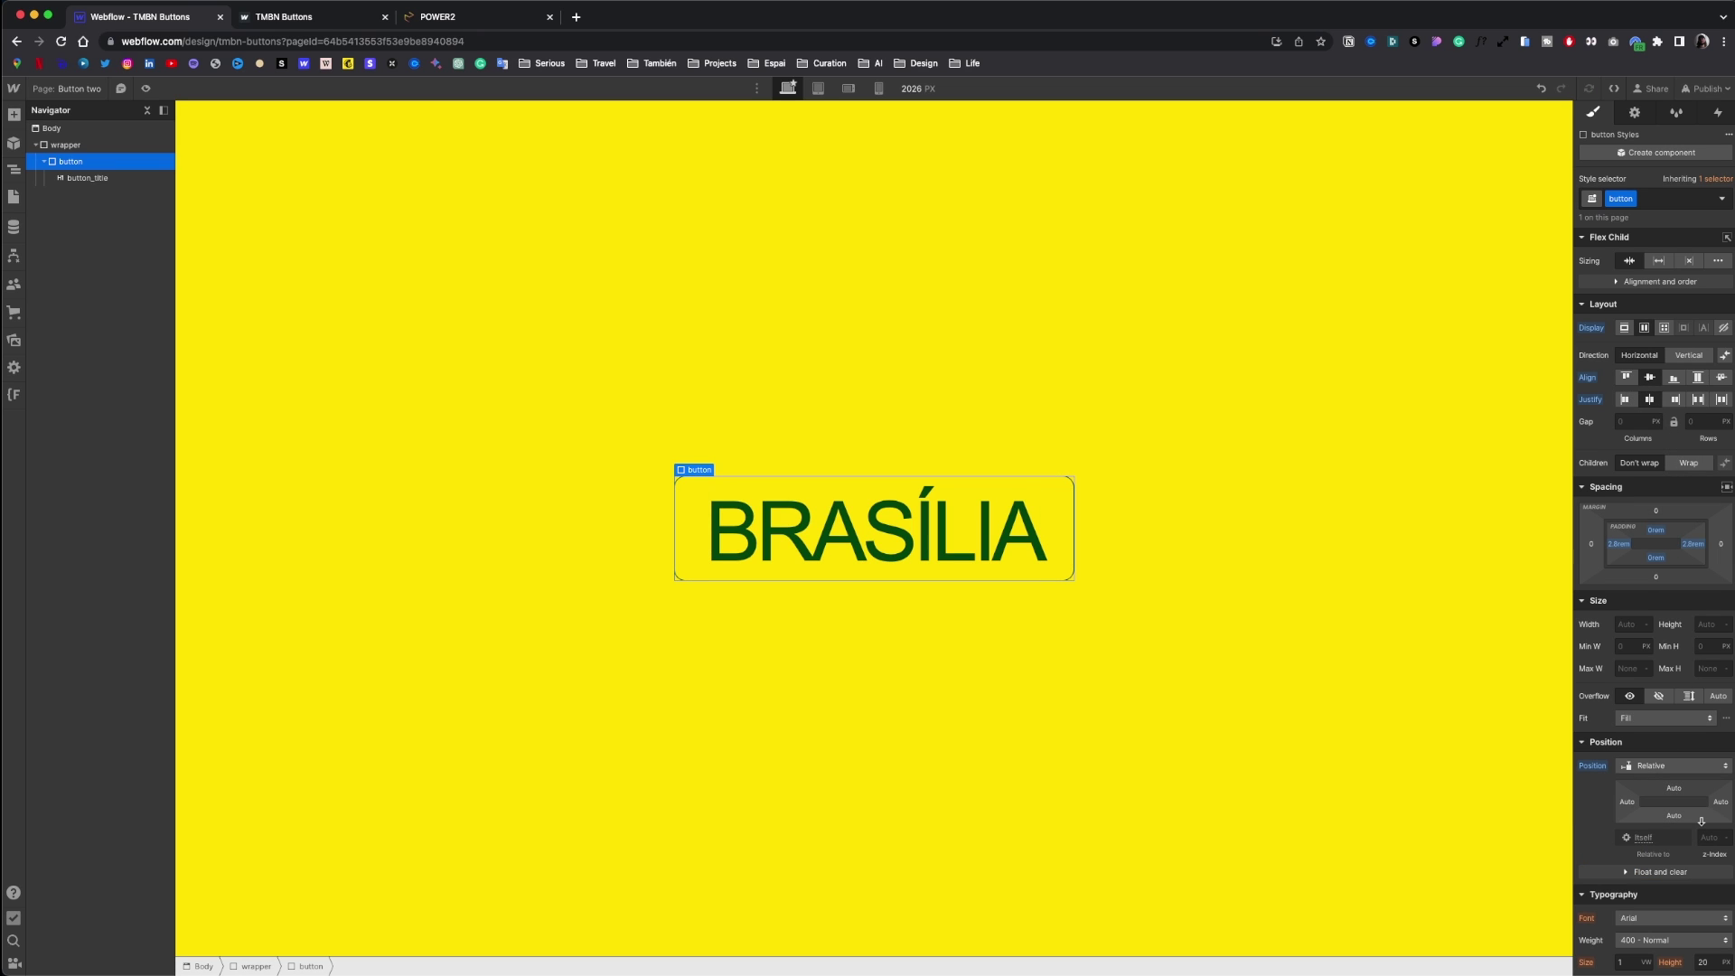
left_click(1708, 837)
type("1")
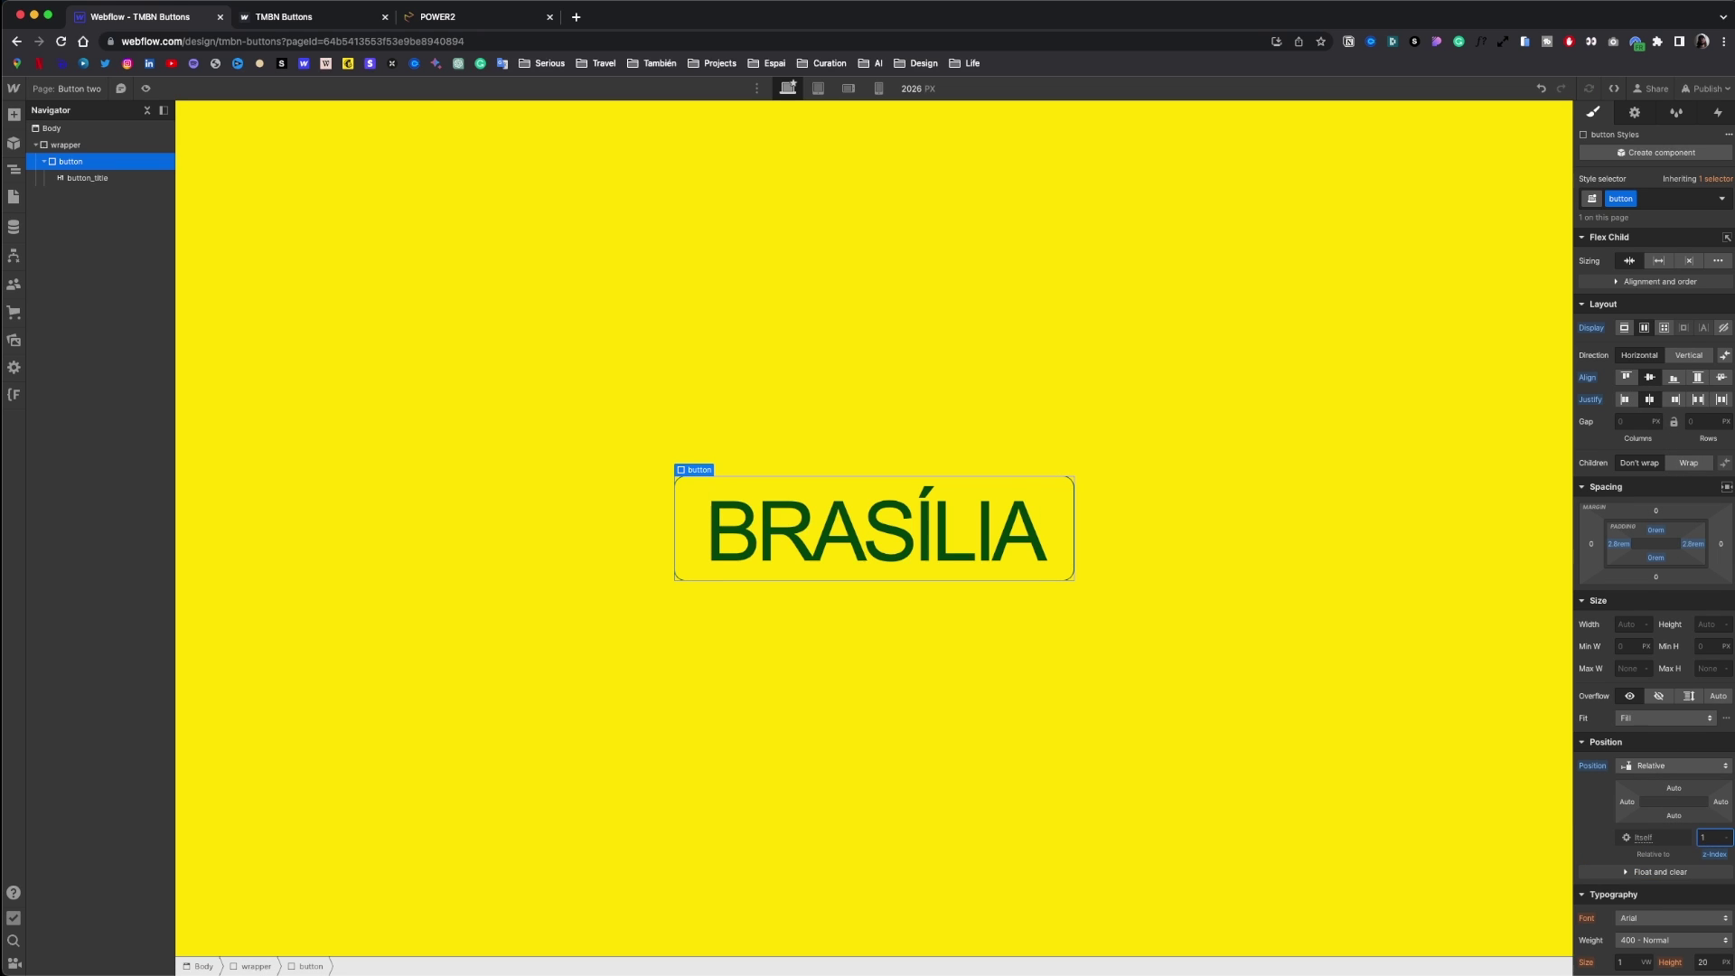
left_click(1659, 696)
- Set button_title's position to Relative with z-index 3
left_click(976, 522)
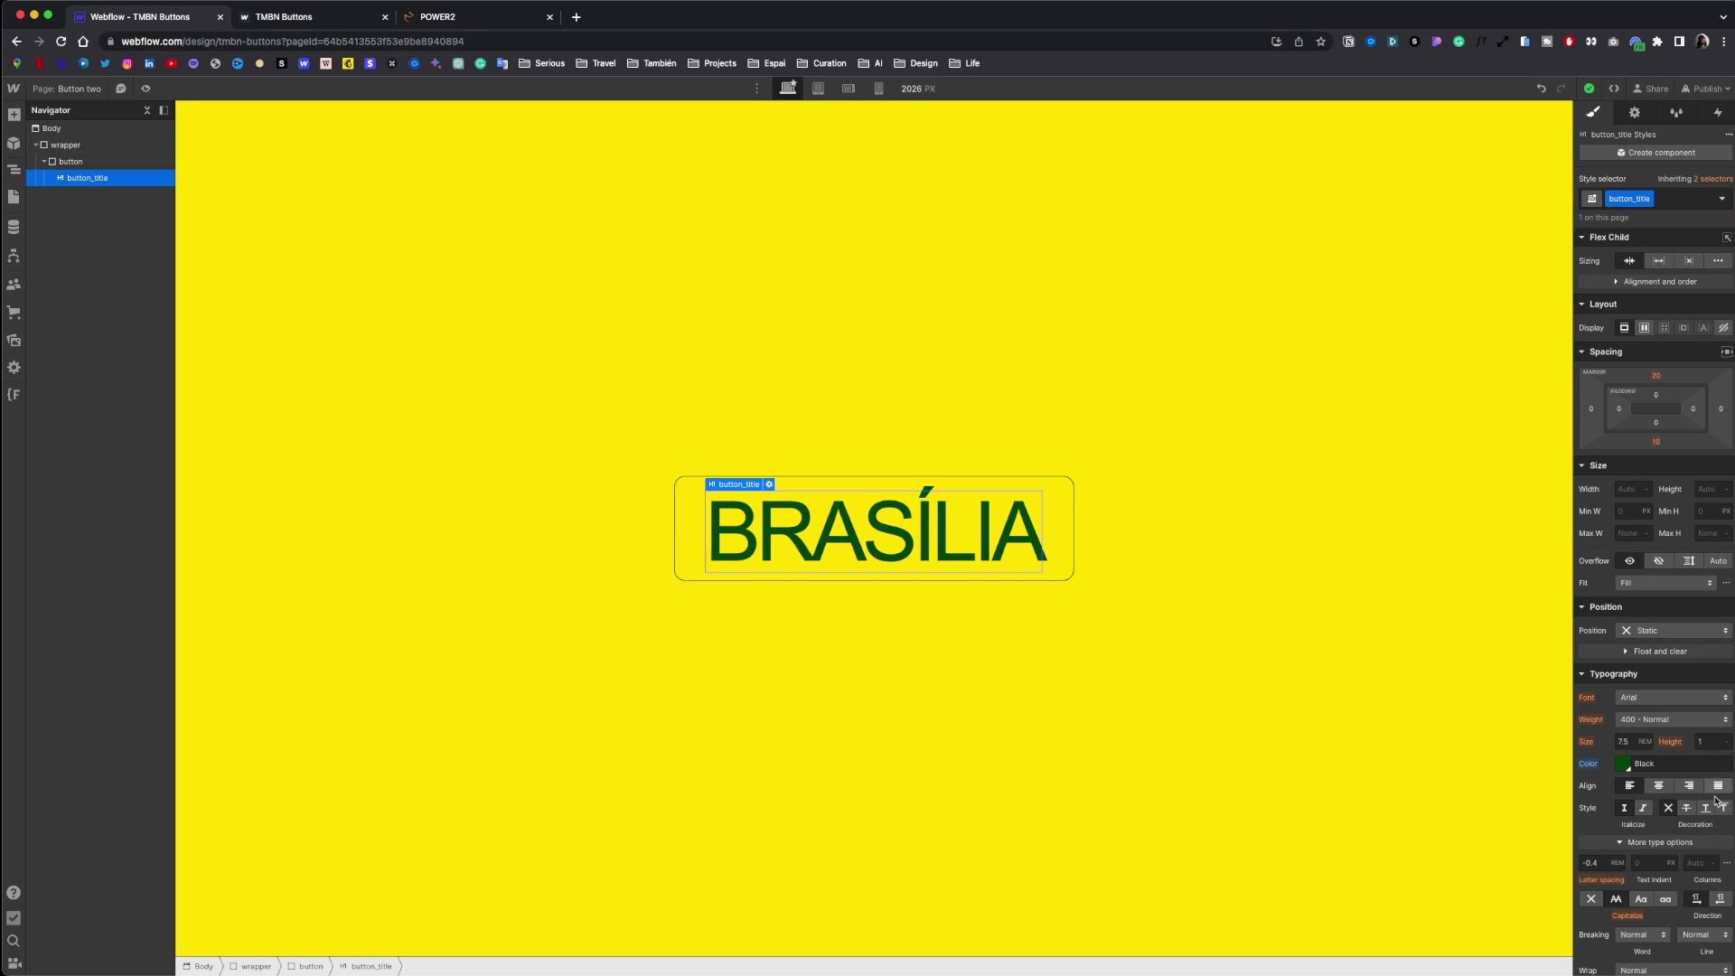
left_click(1674, 631)
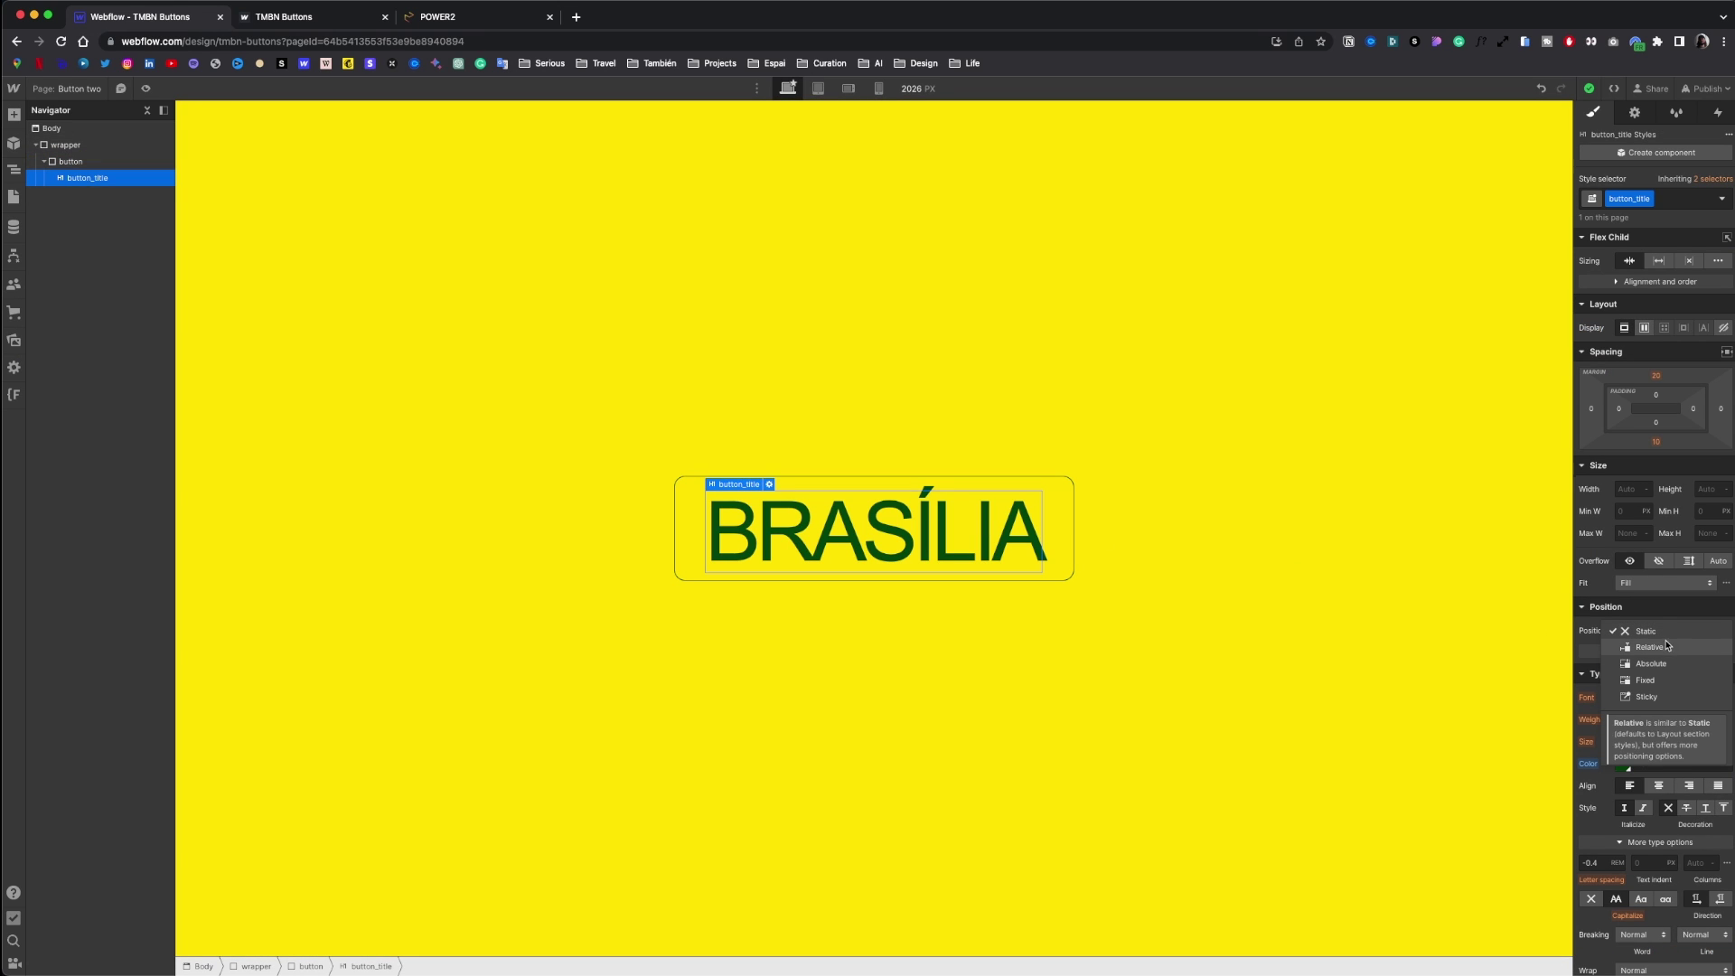
left_click(1666, 648)
left_click(1711, 702)
type("3")
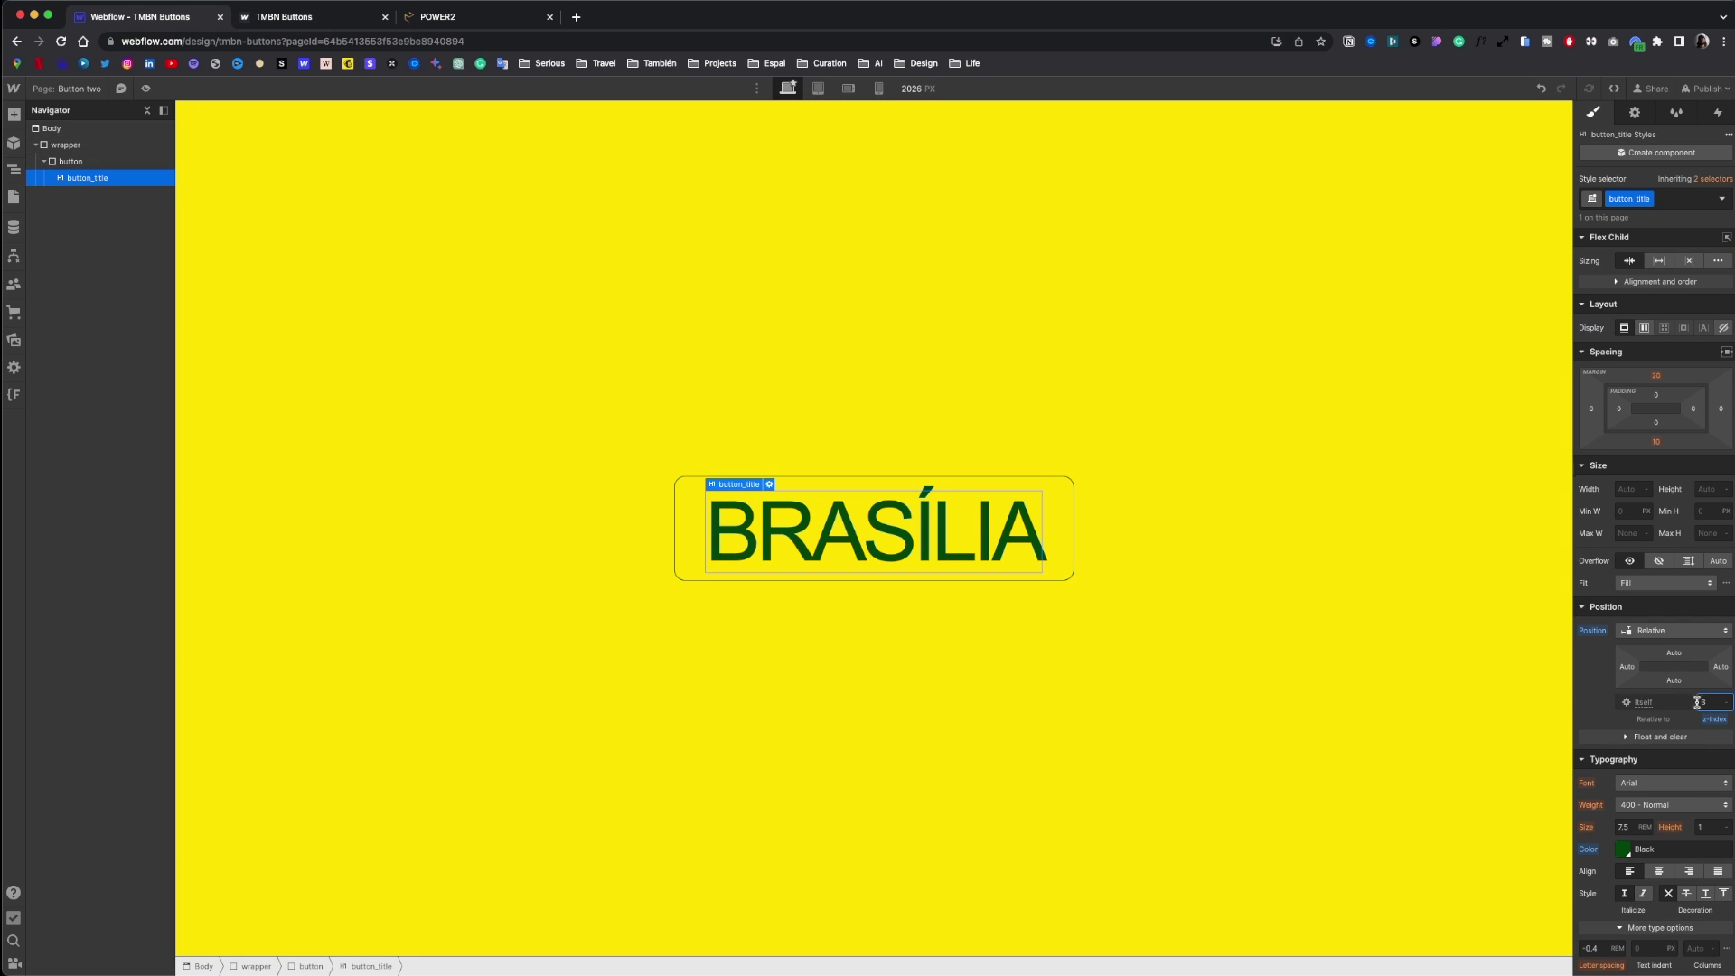
- Add a div block inside the button before button_title and give it the class button__mask
left_click(13, 115)
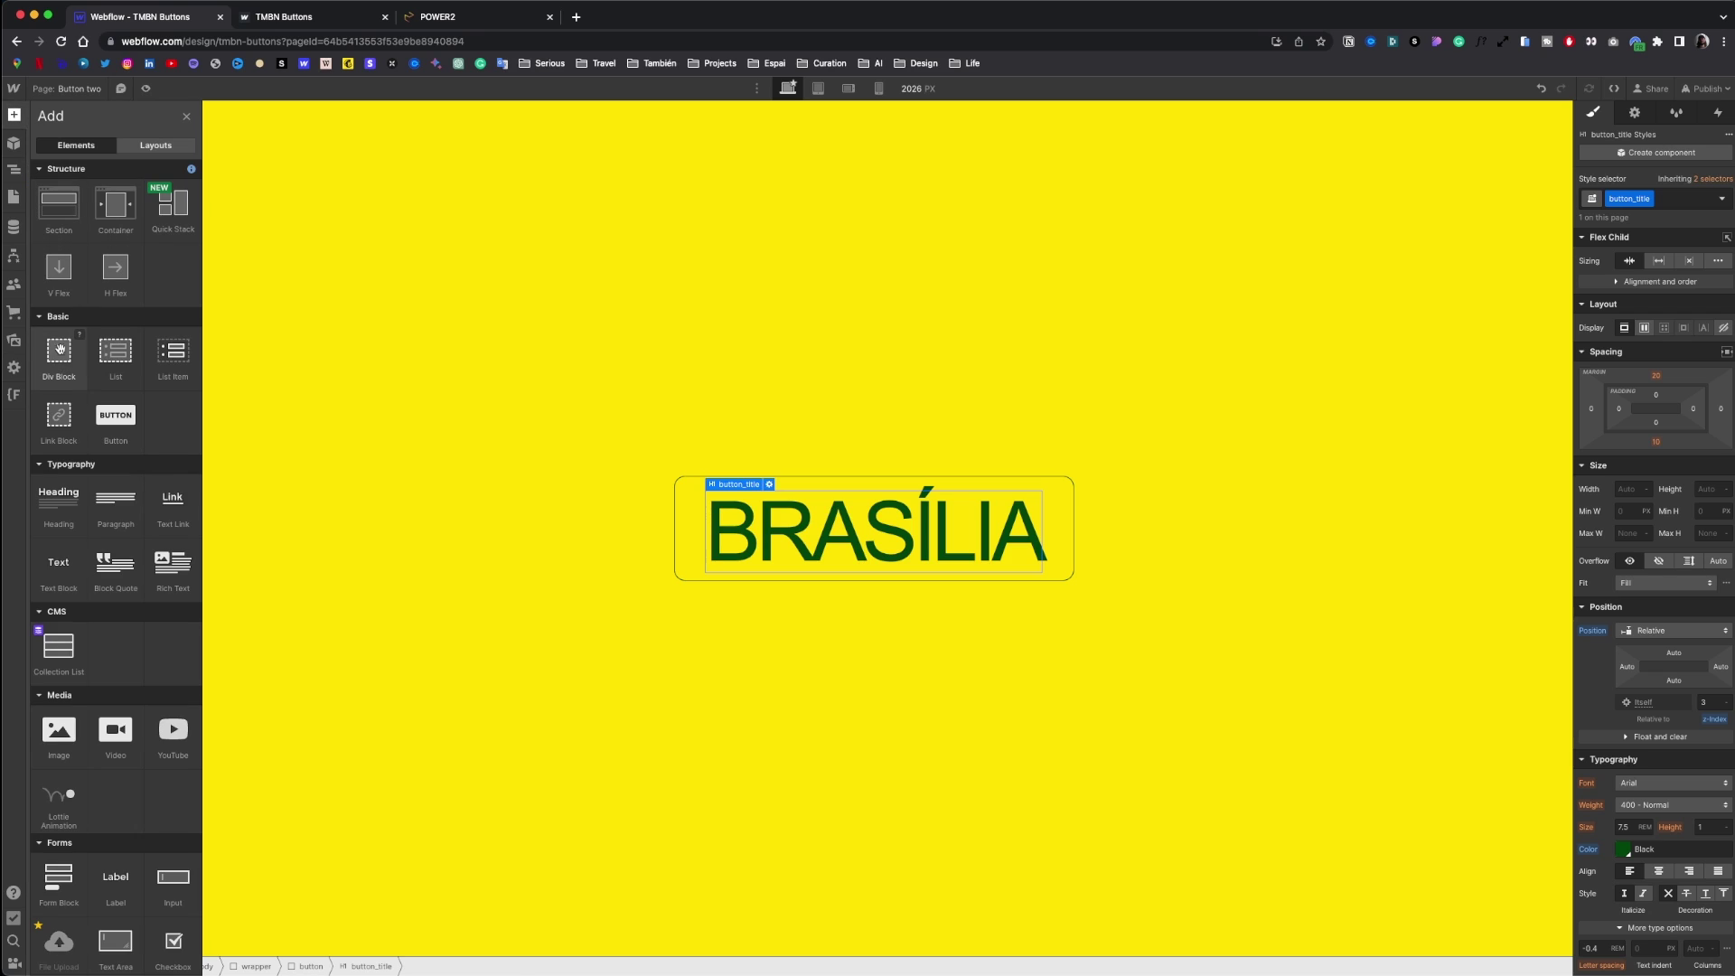
left_click_drag(60, 350, 692, 520)
left_click(1659, 197)
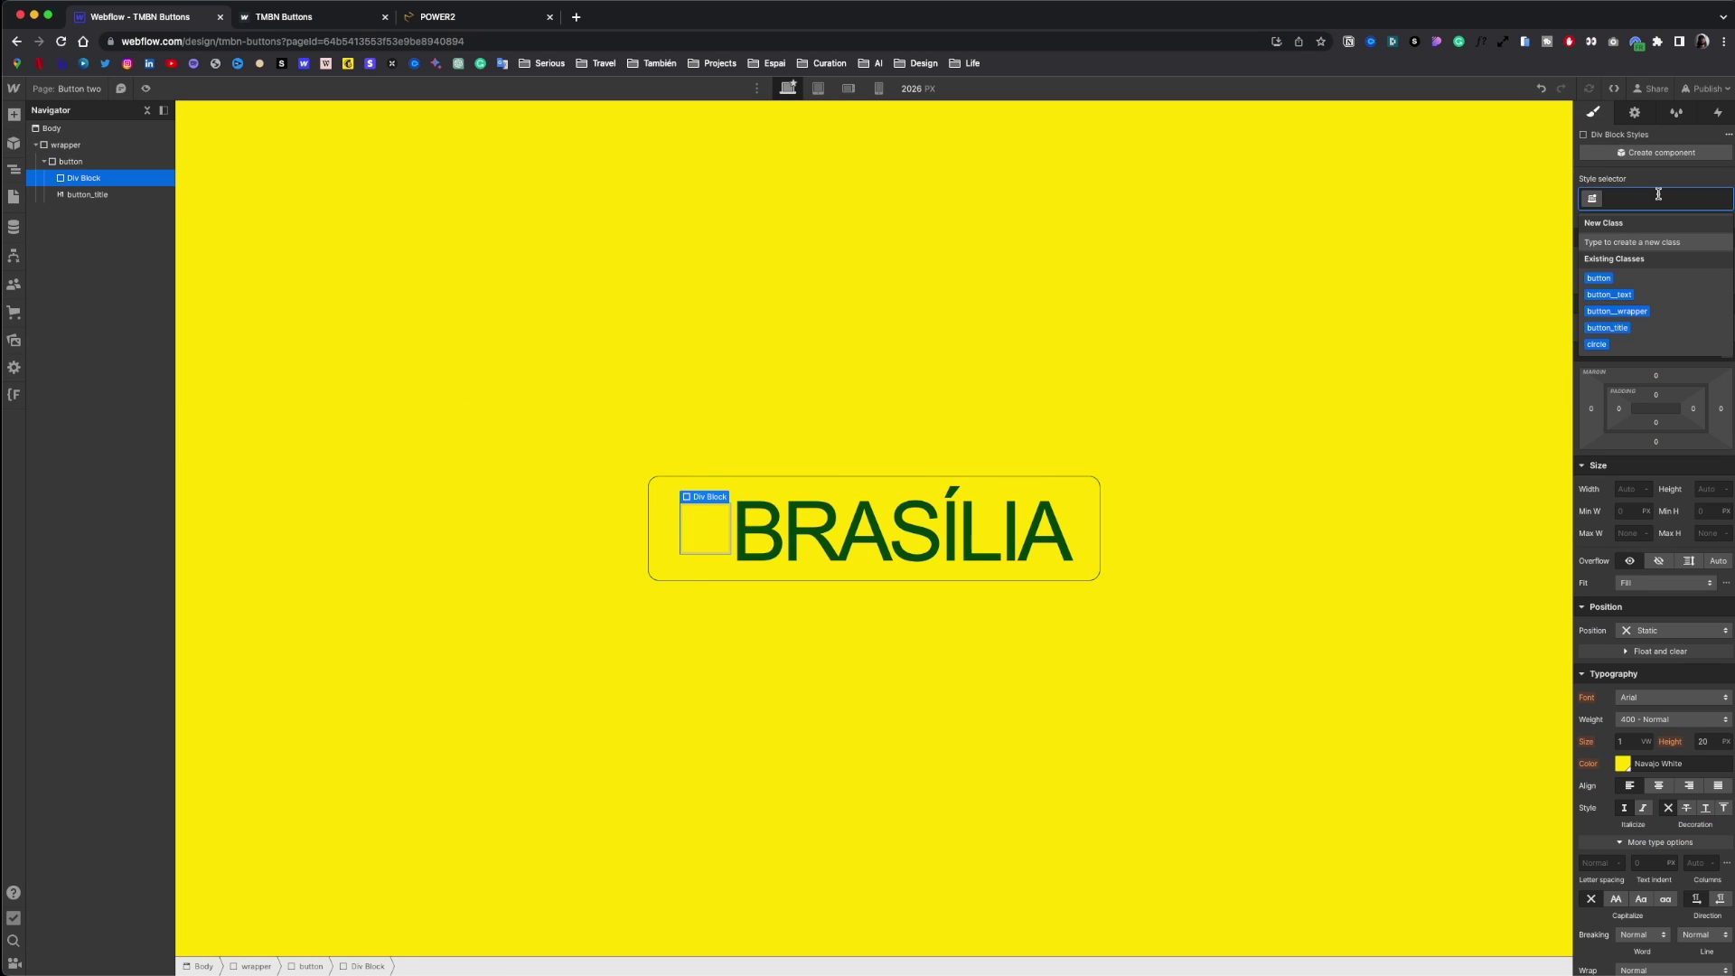
type("button__mask")
key("Return")
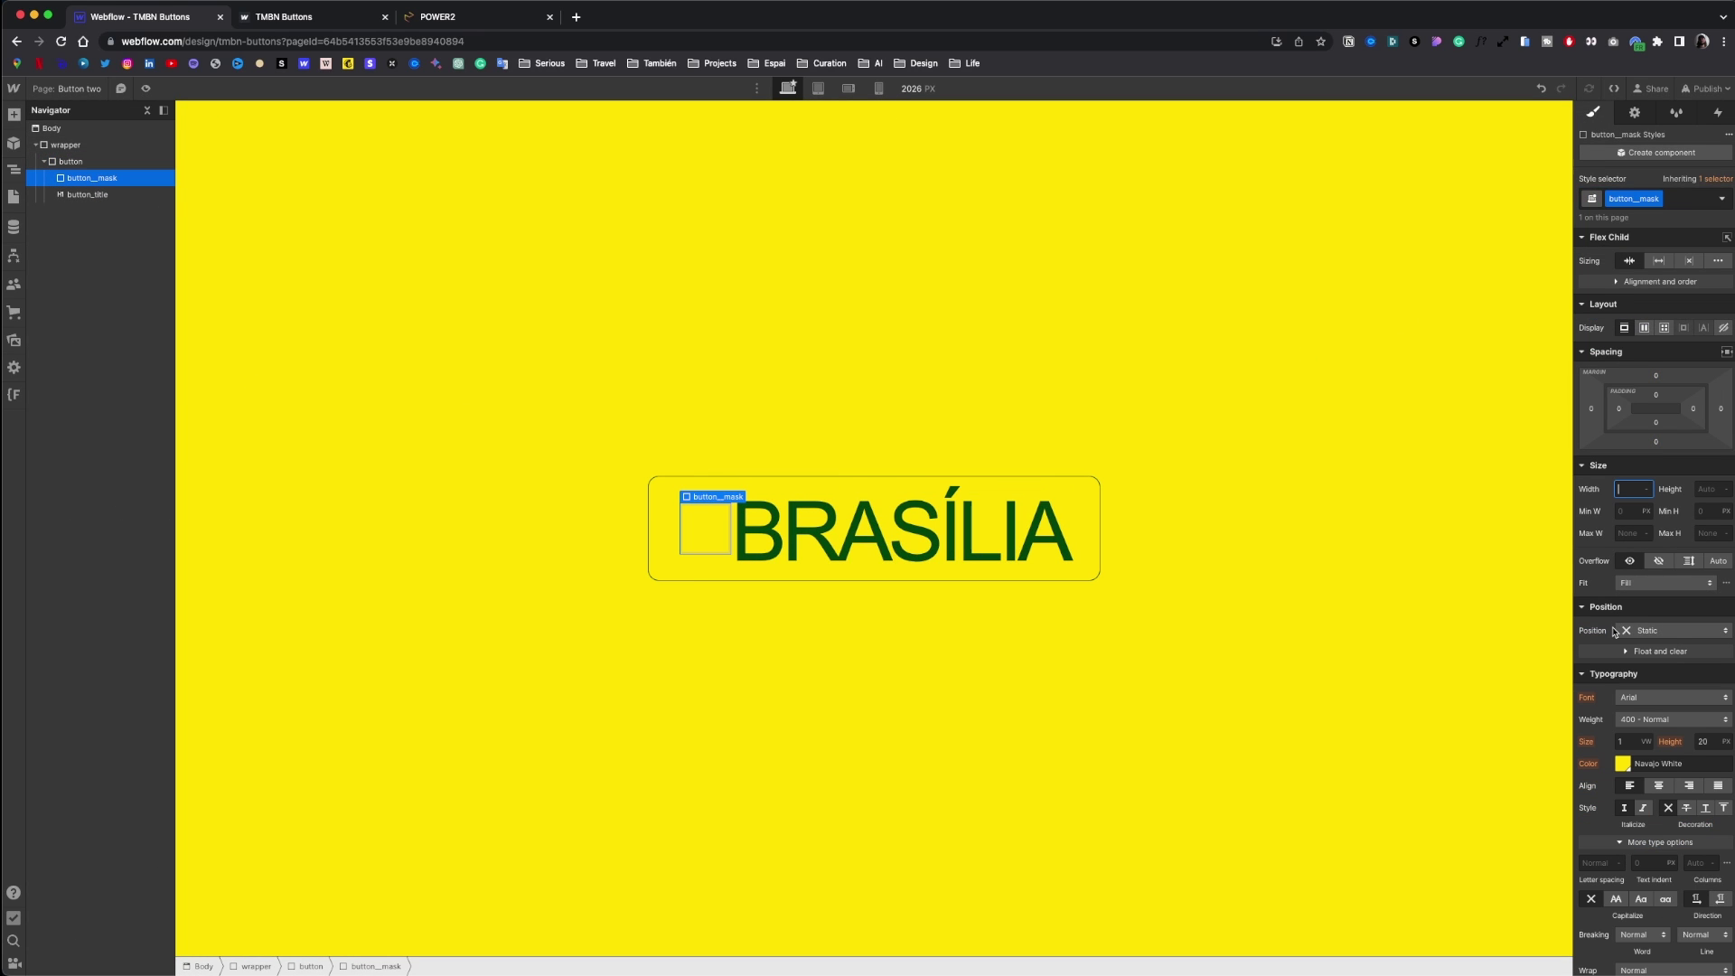
- Position button__mask as Absolute with z-index 2, covering the full button with 0% offsets on all sides
left_click(1672, 630)
left_click(1657, 663)
left_click(1708, 718)
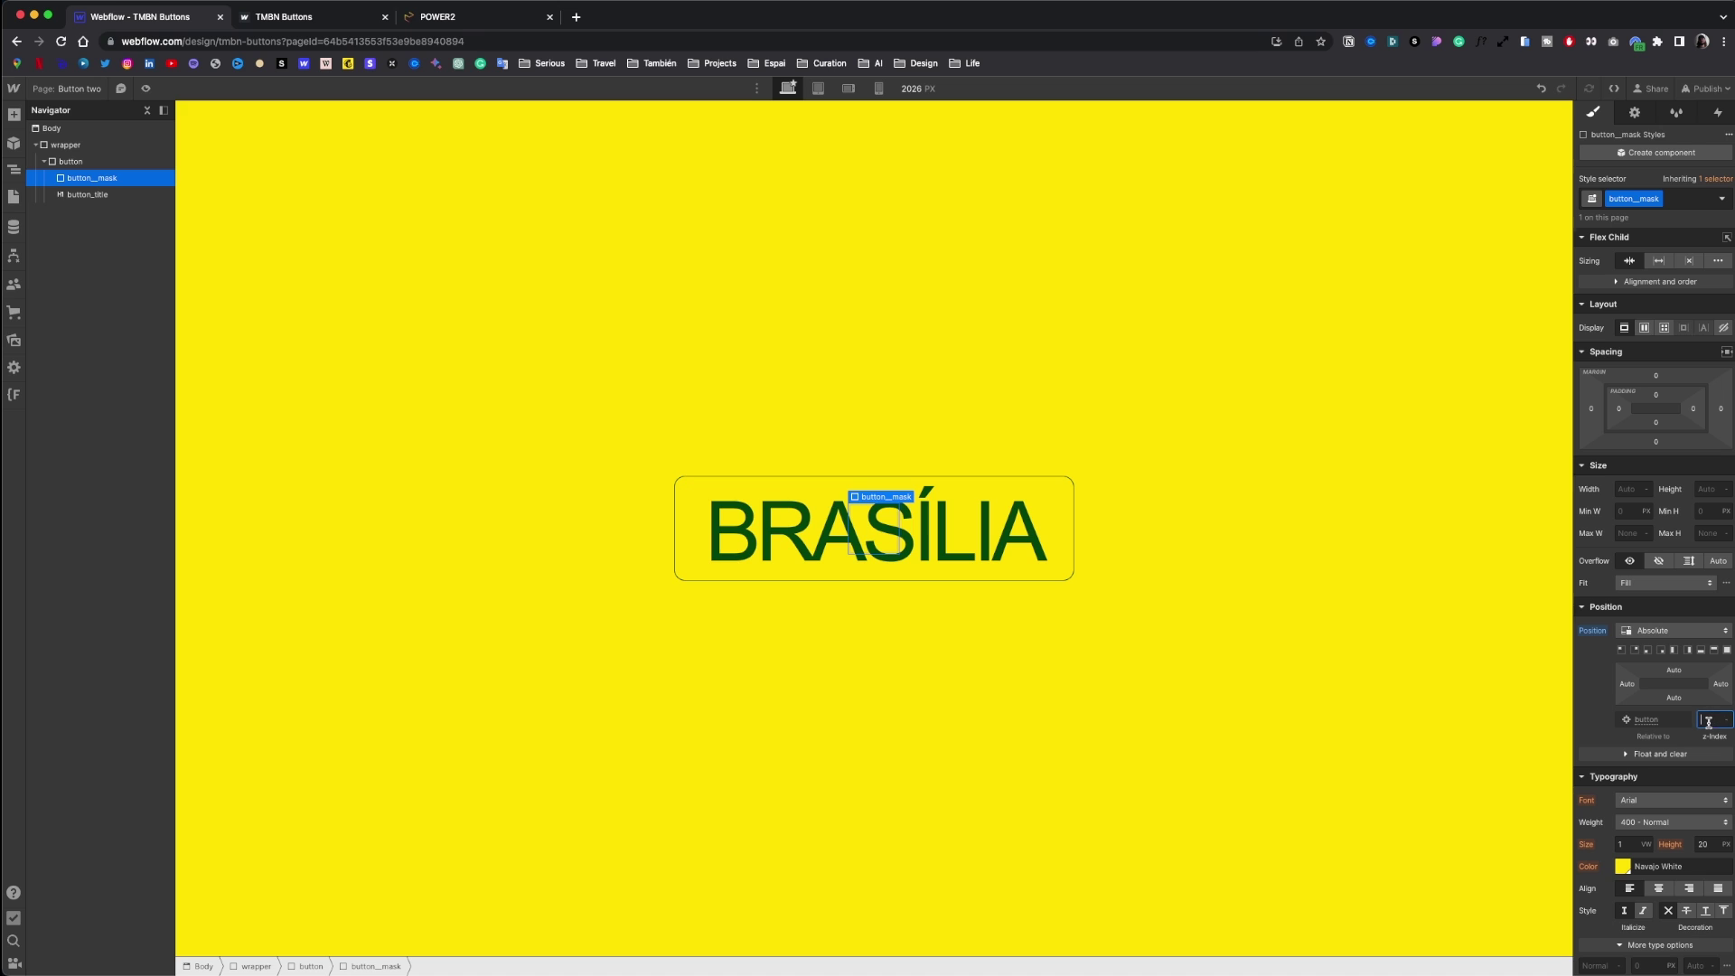
left_click(1728, 650)
- Fill the button__mask background with the dark green Black swatch
scroll(1729, 654, "down", 5)
left_click(1711, 847)
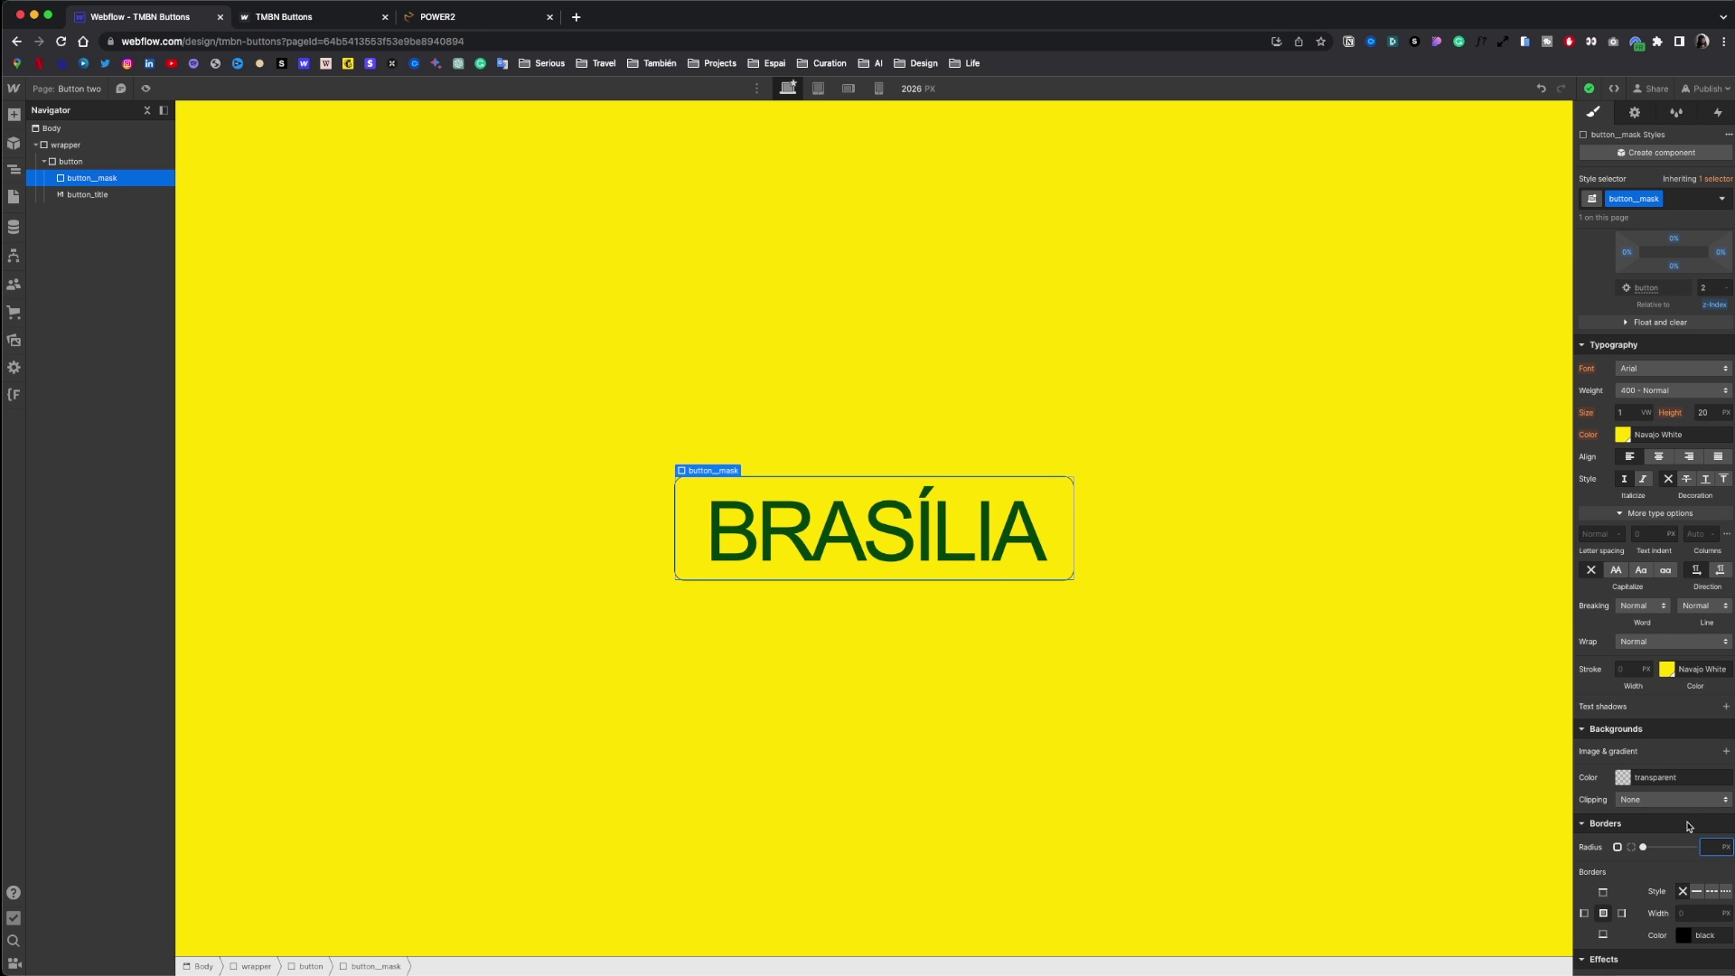
scroll(1630, 687, "up", 1)
left_click(1630, 683)
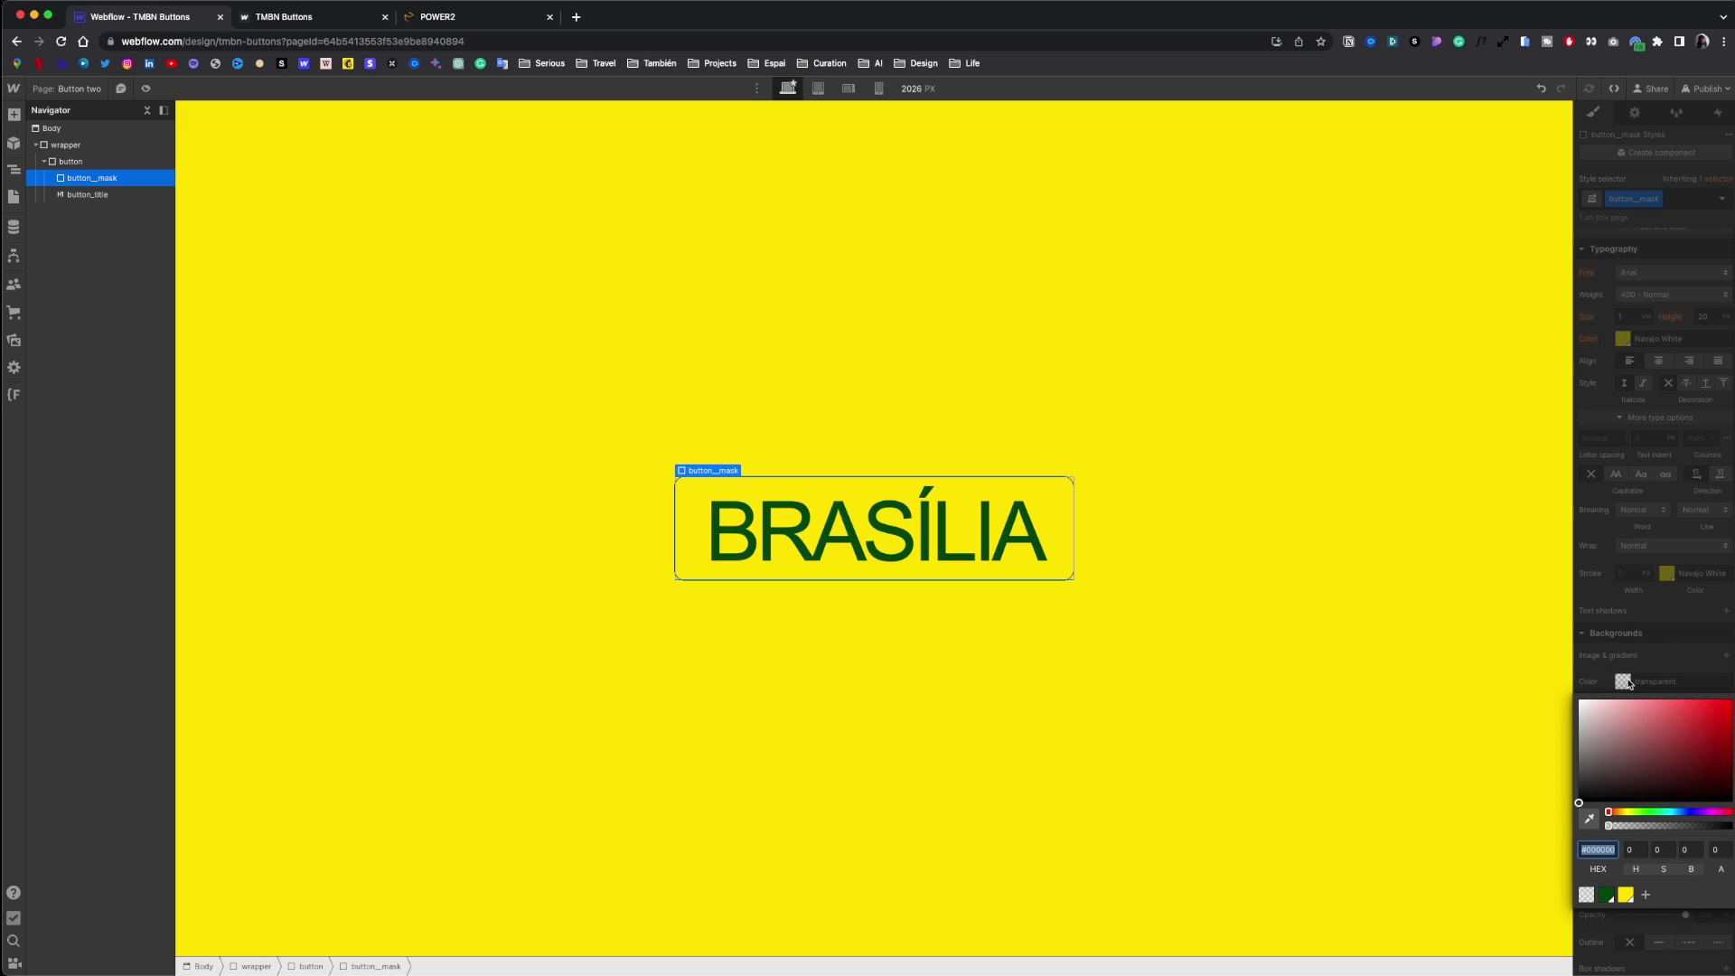
left_click(1609, 895)
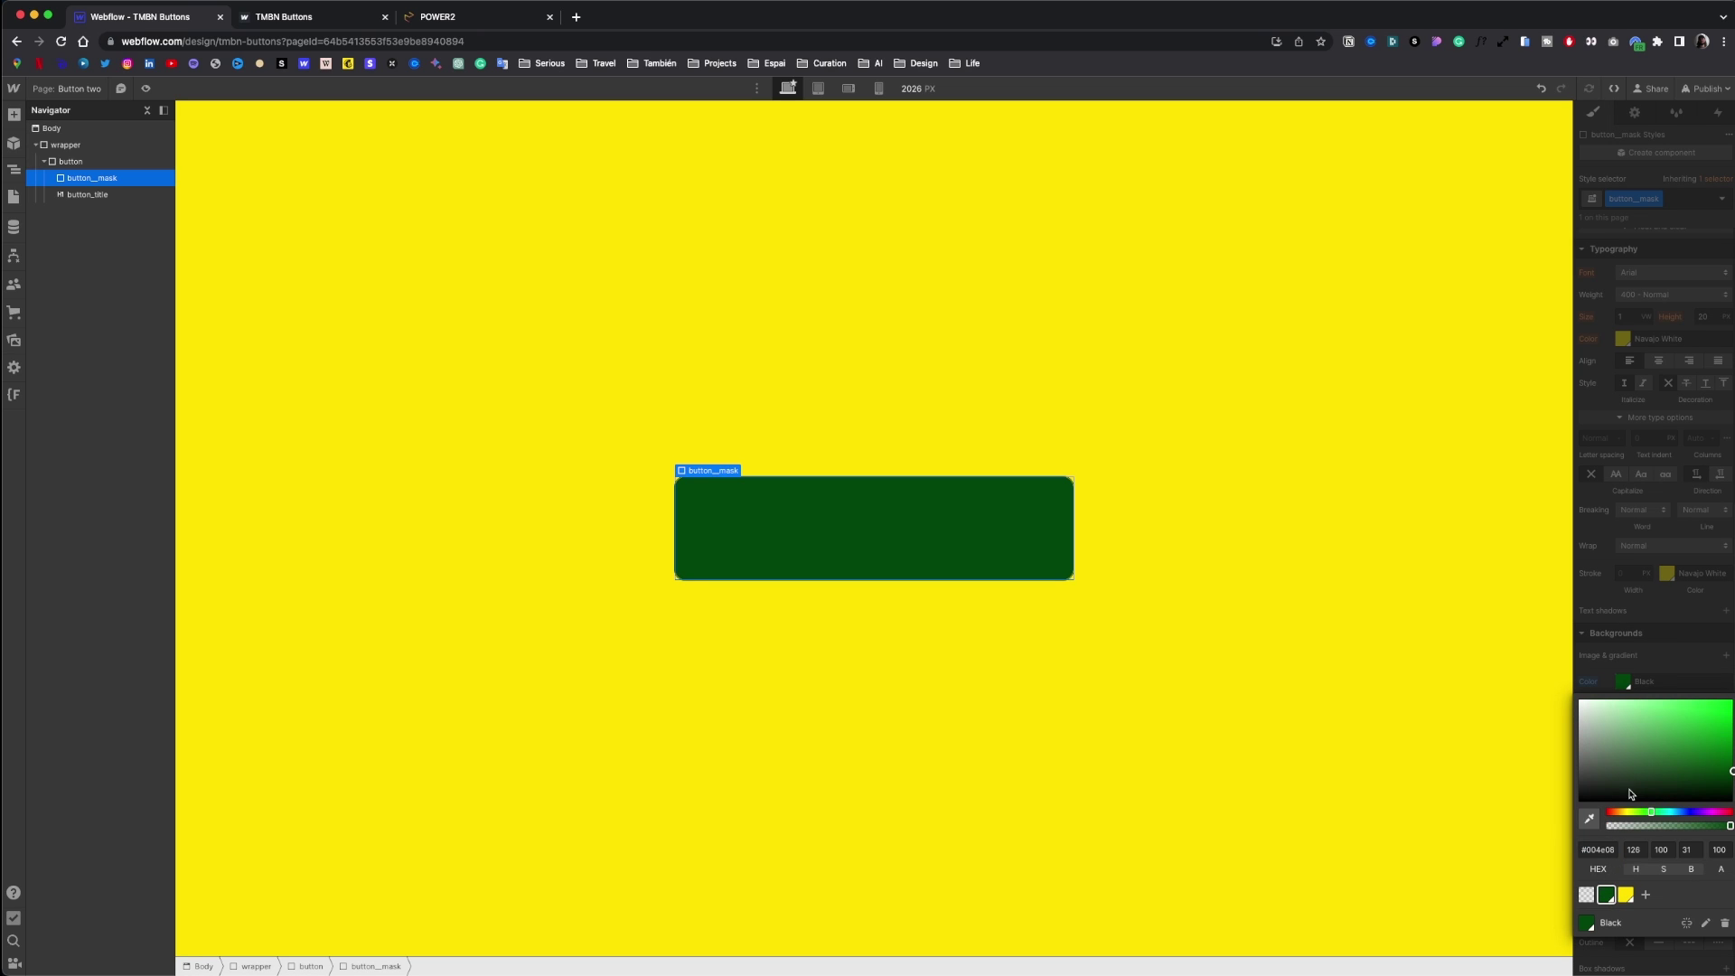
- Add a mouse hover trigger to the button, limited to Desktop and above and applied to the button class
left_click(95, 164)
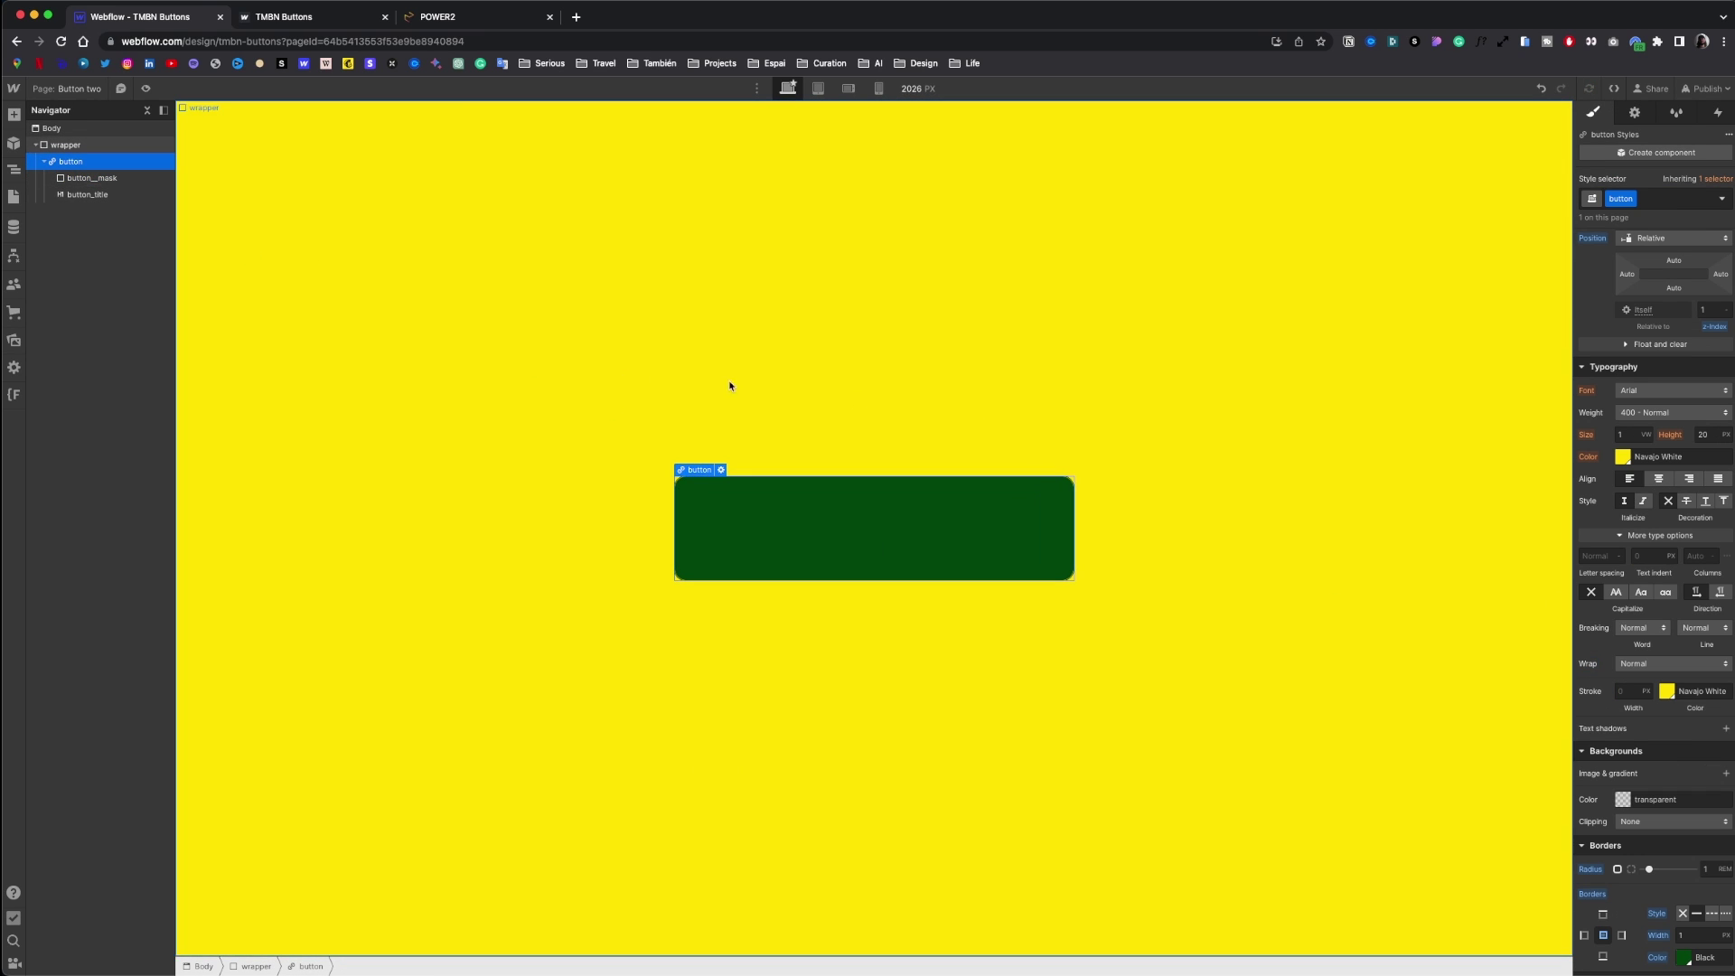
left_click(1722, 114)
left_click(1728, 158)
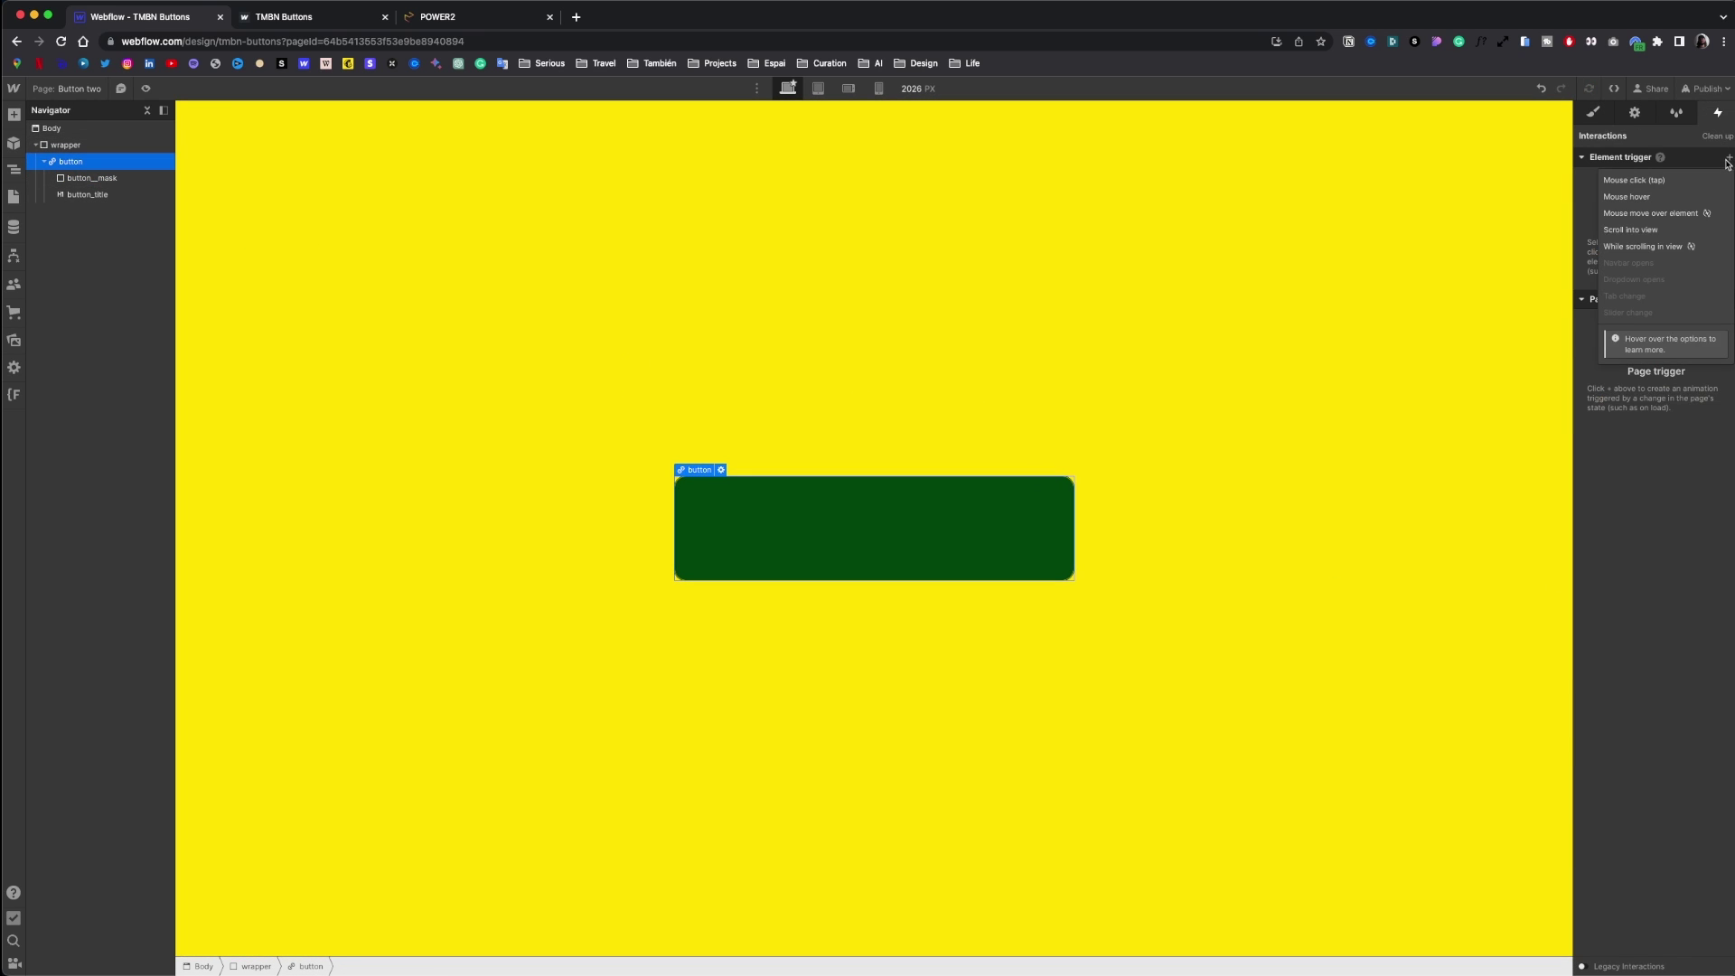
left_click(1666, 196)
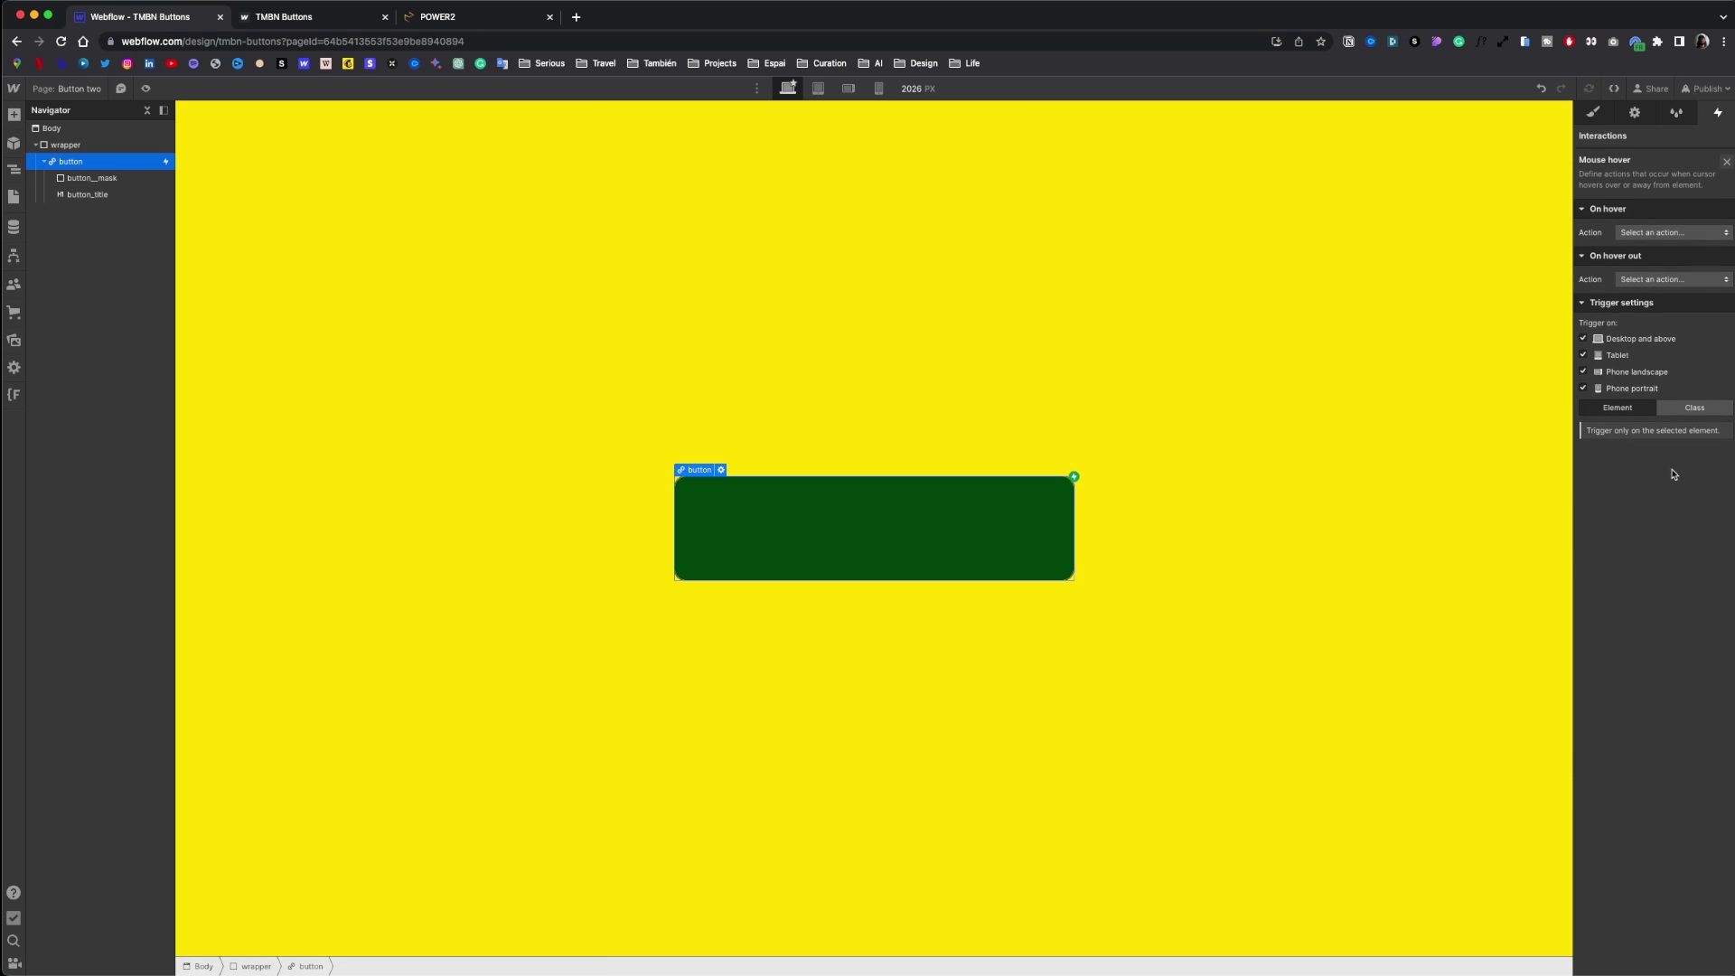
left_click(1627, 370)
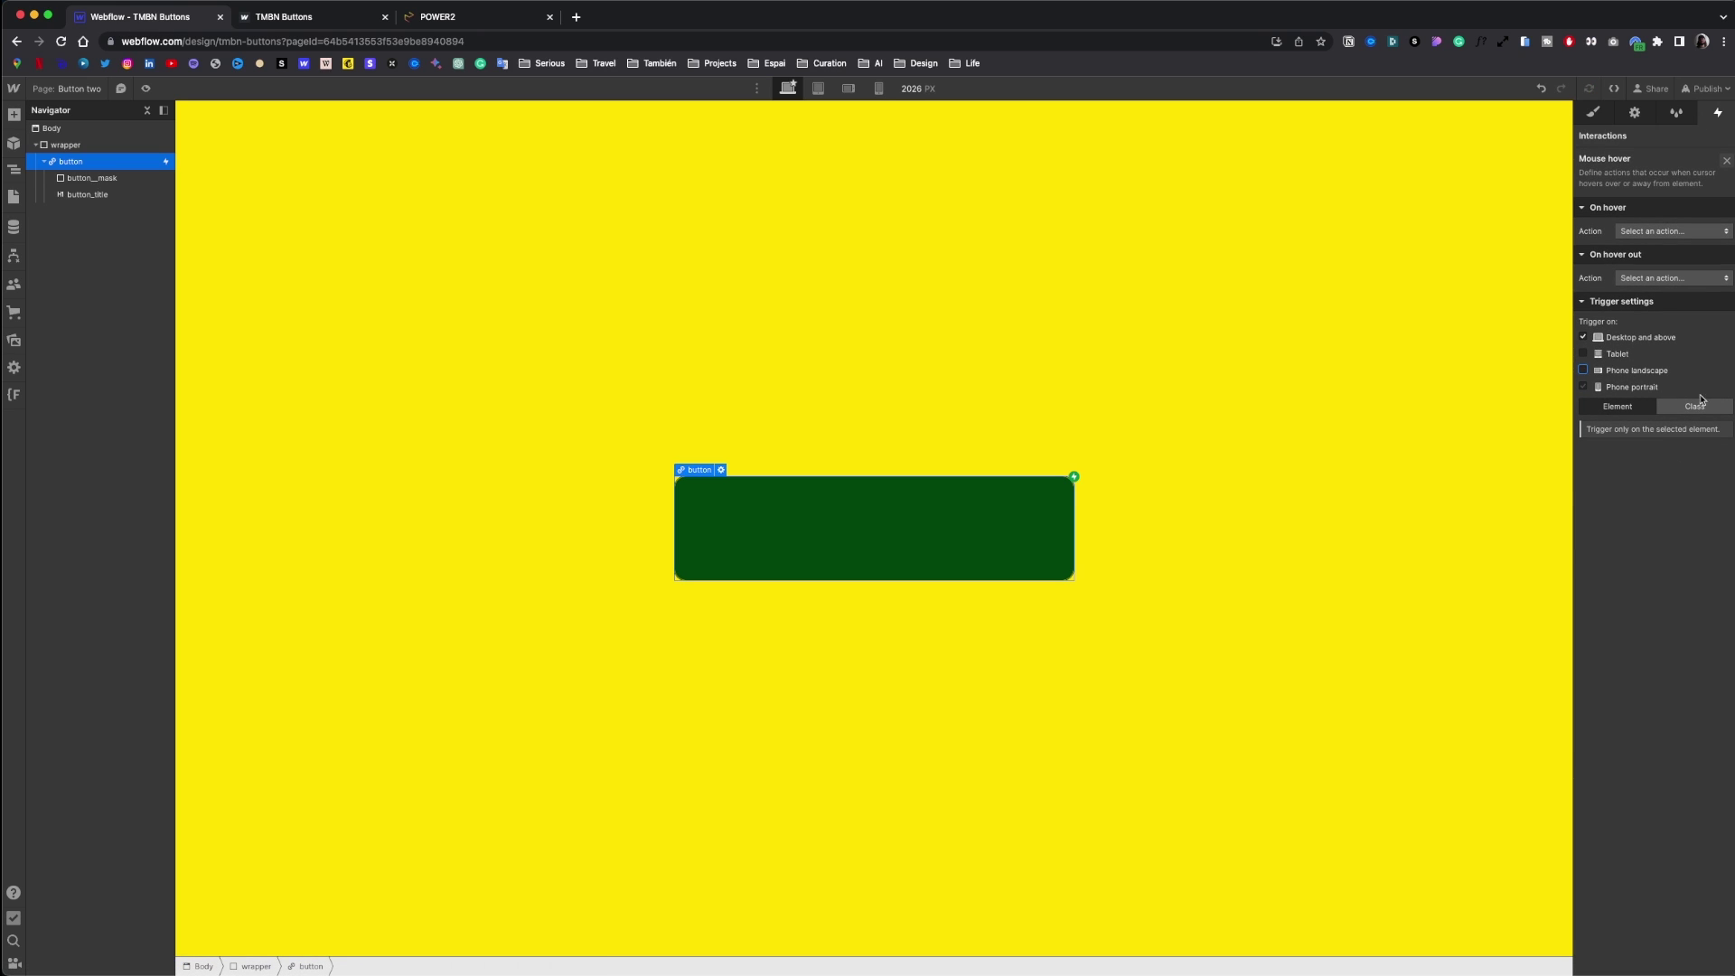
left_click(1717, 405)
- Set the on-hover action to start an animation and create a new timed animation named button__mask-IN
left_click(1680, 239)
left_click(1677, 266)
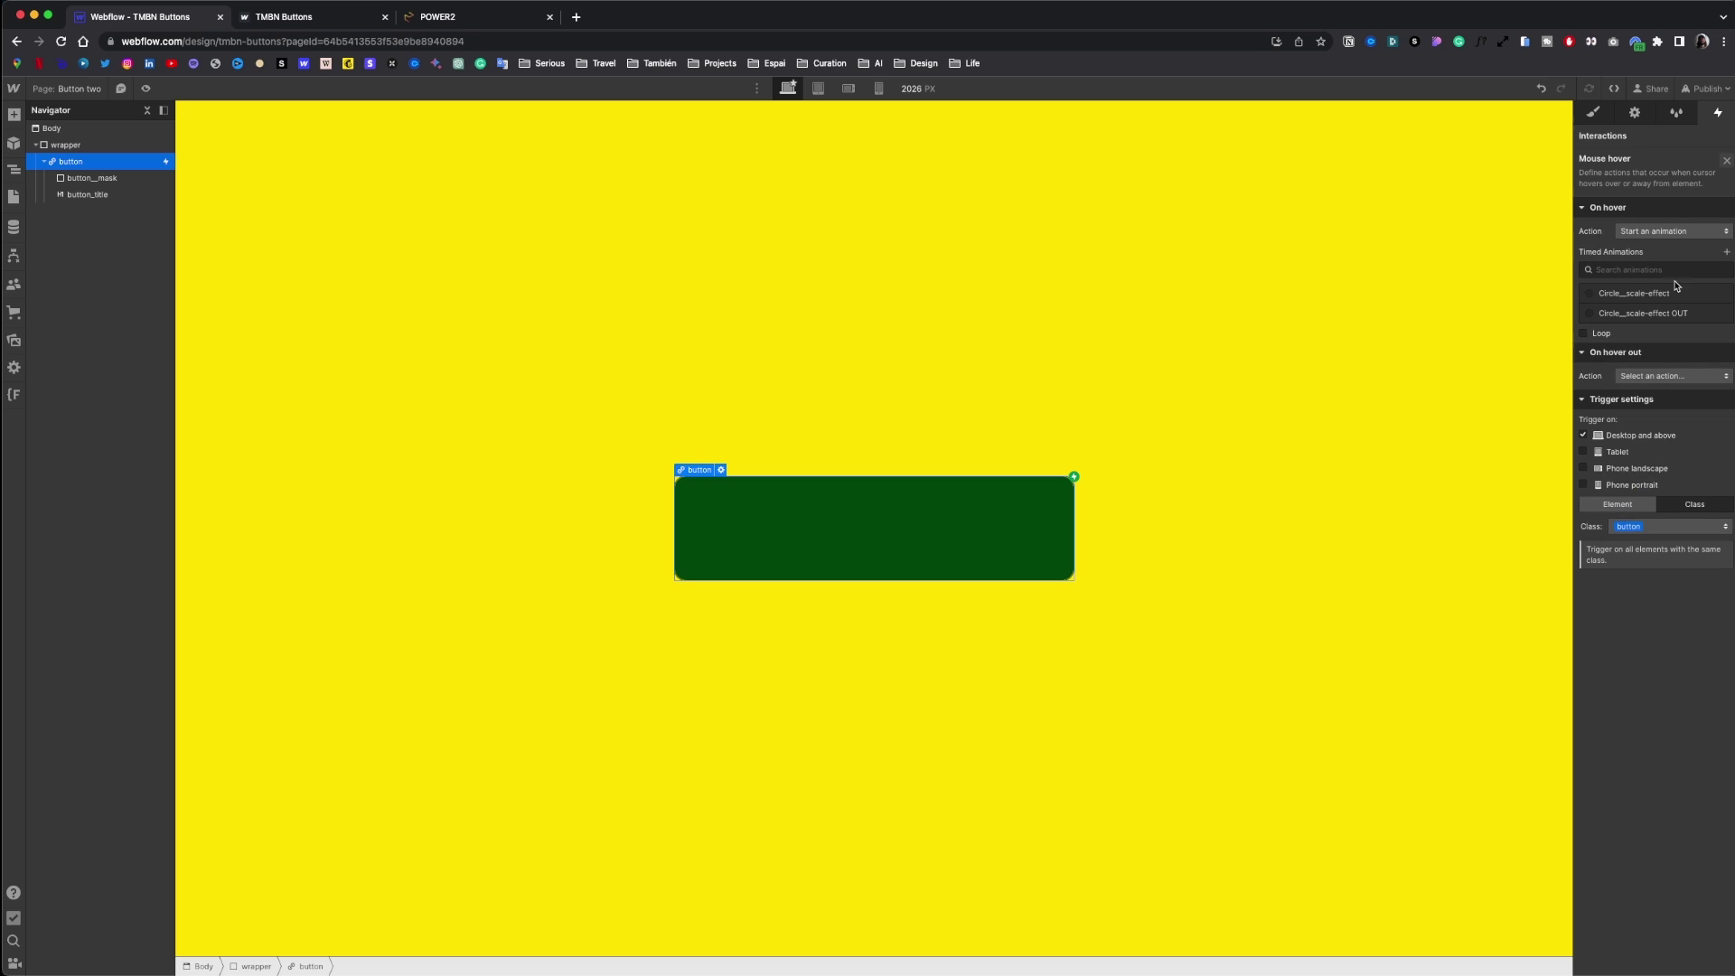
left_click(1729, 250)
type("button__mask-IN")
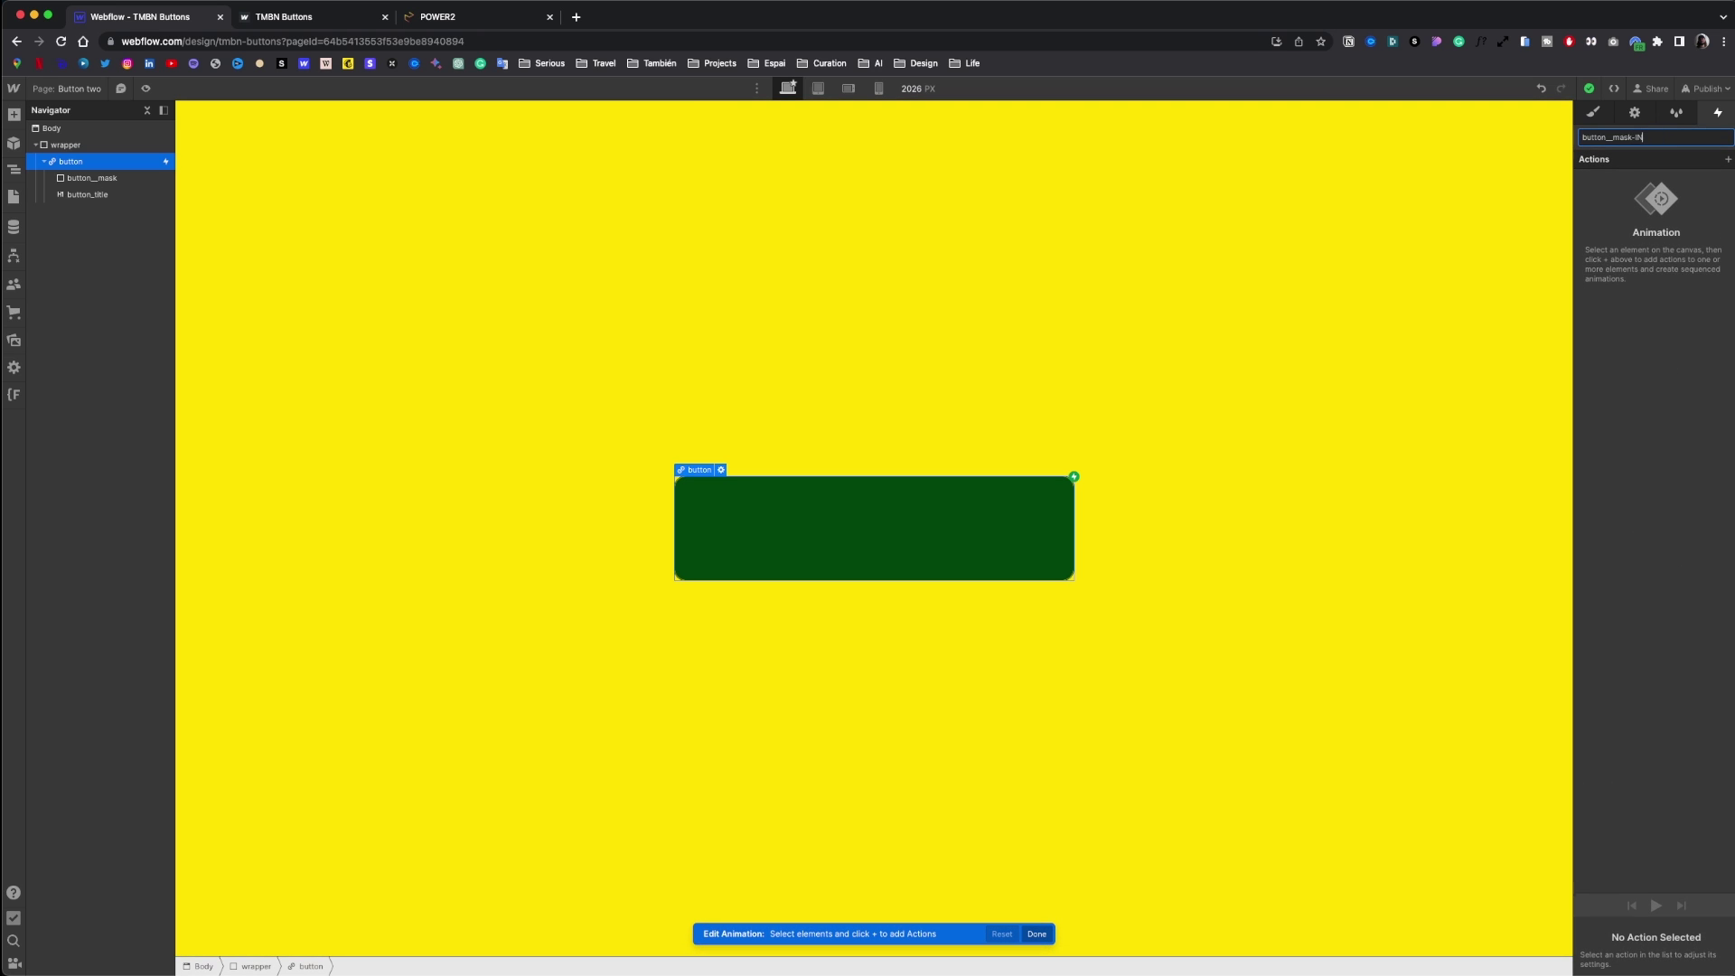
key("Return")
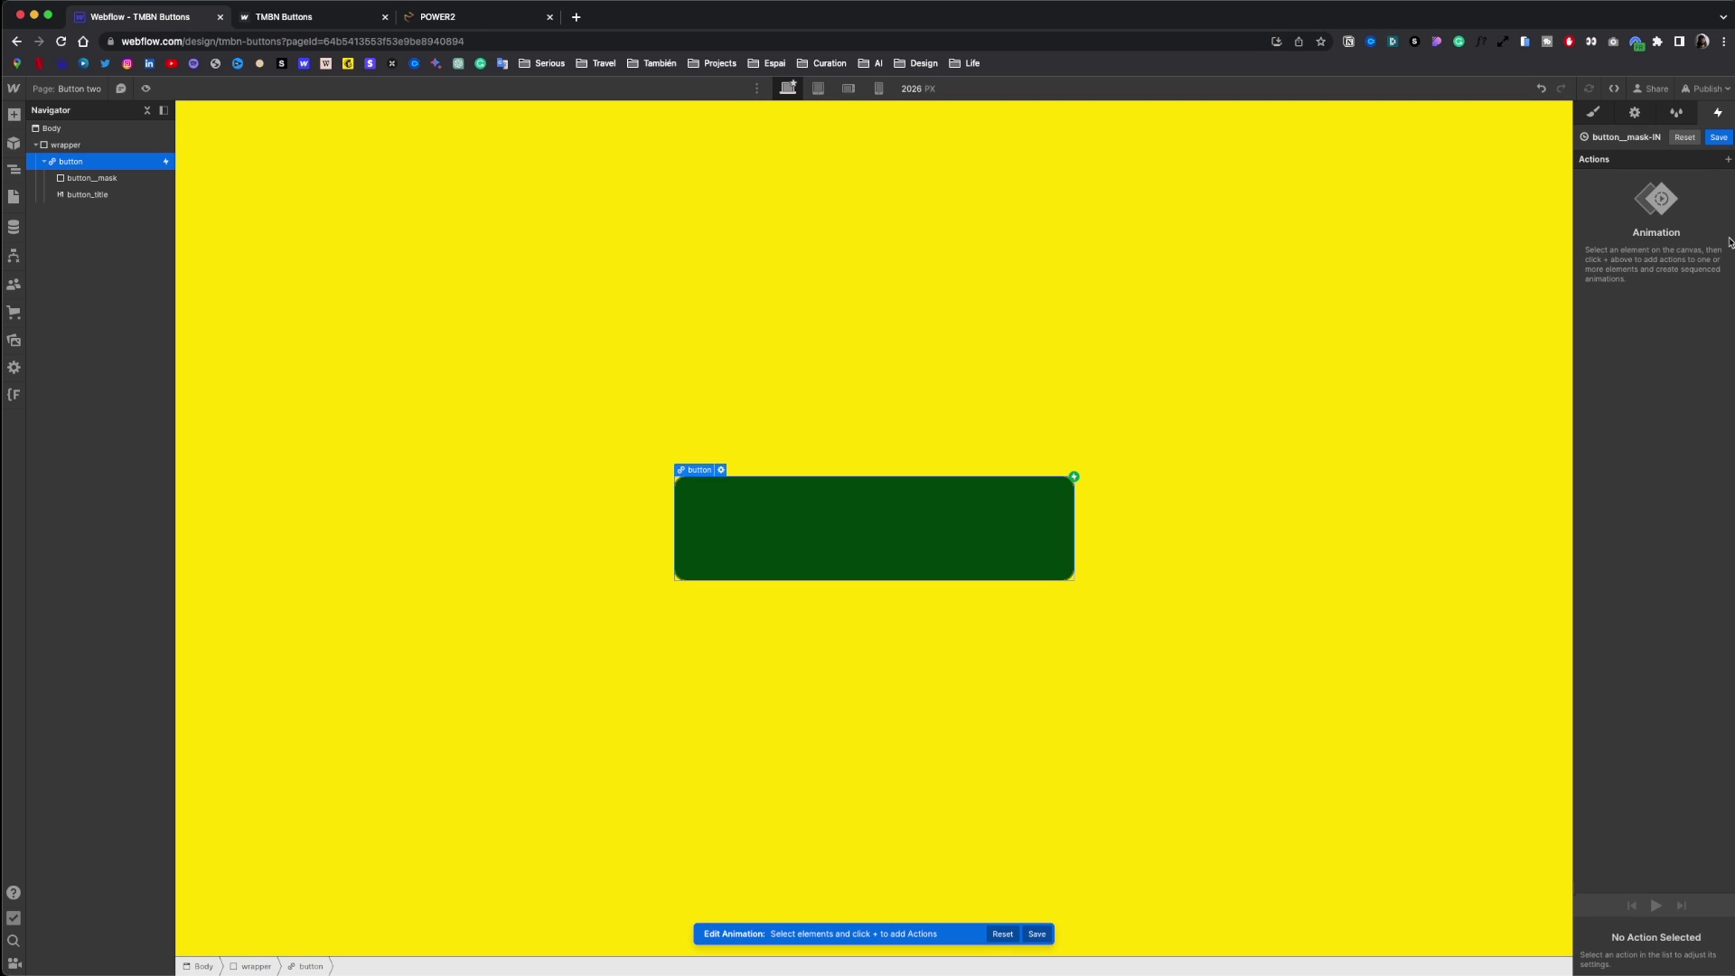
- Add a Move action for button__mask with a vertical offset of 100%
left_click(129, 180)
left_click(1728, 160)
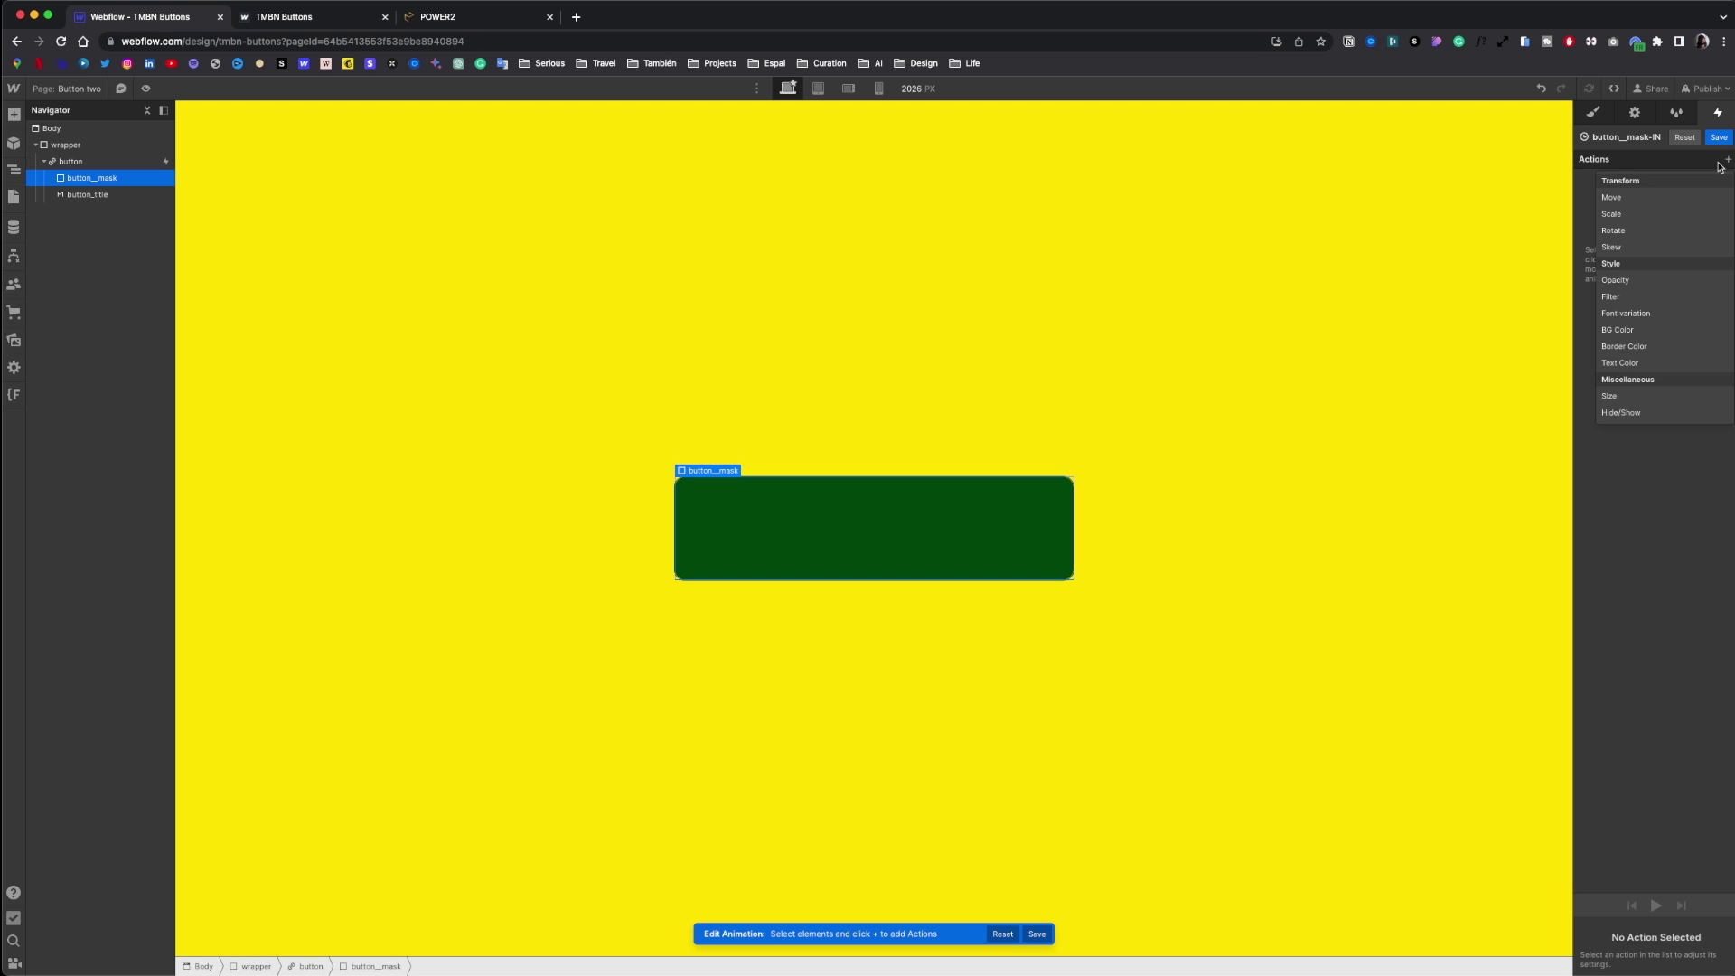
left_click(1627, 198)
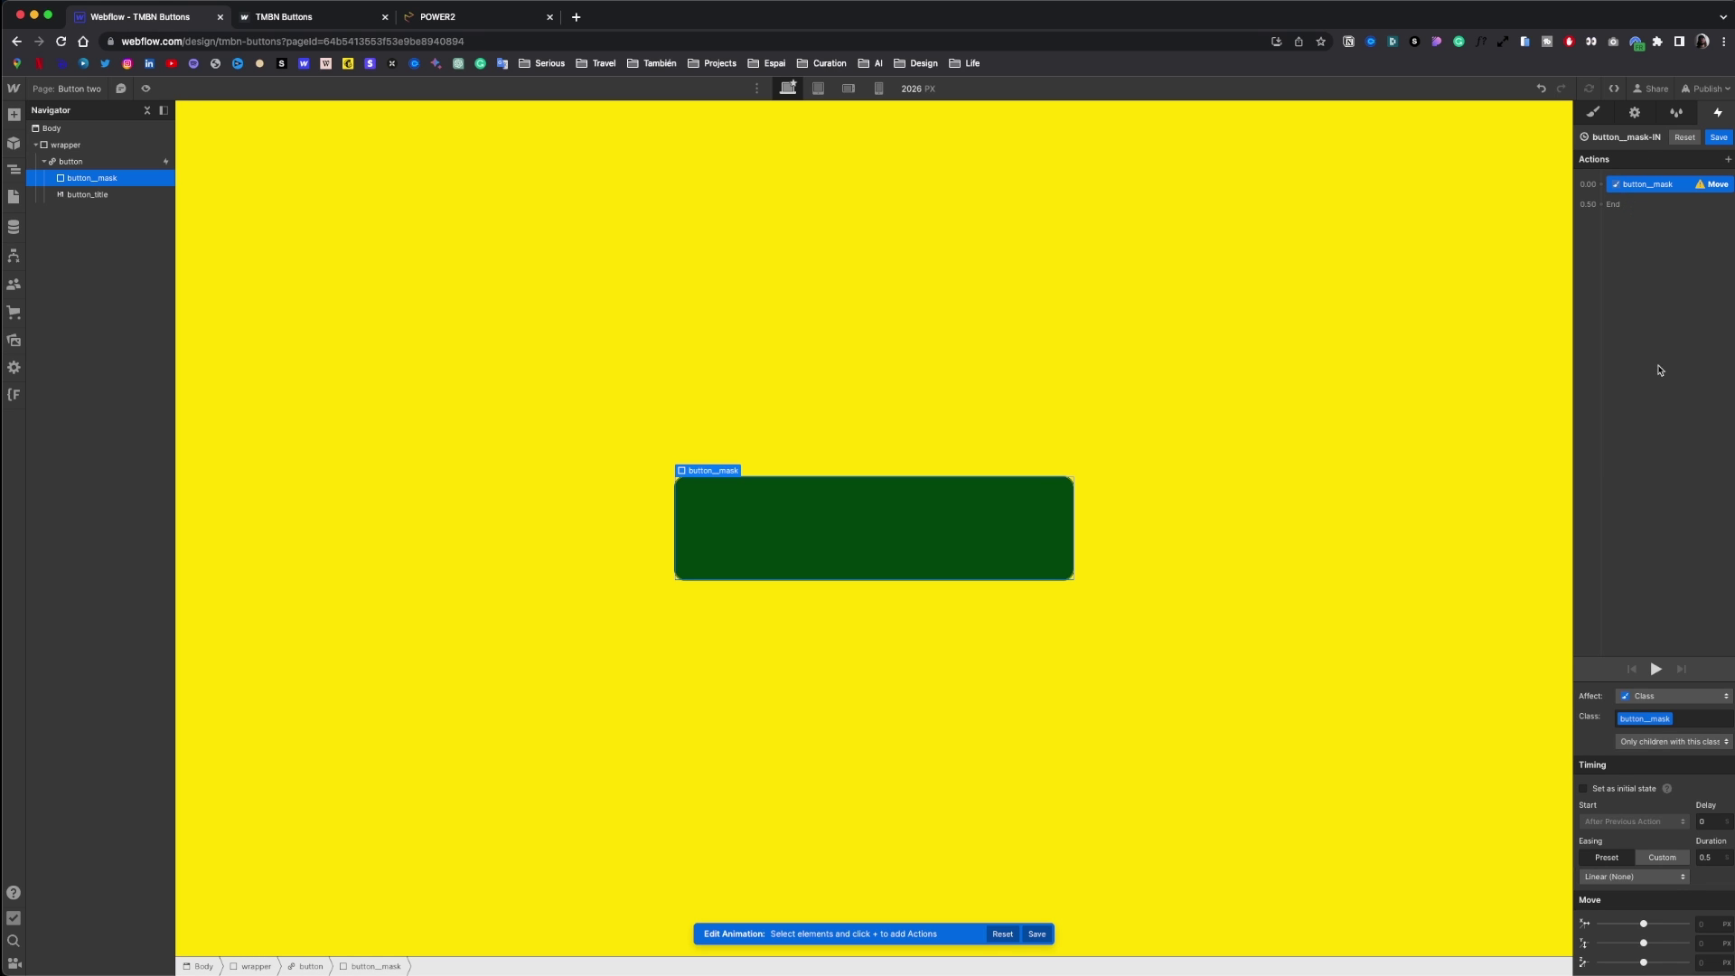
left_click(1711, 943)
type("-100%")
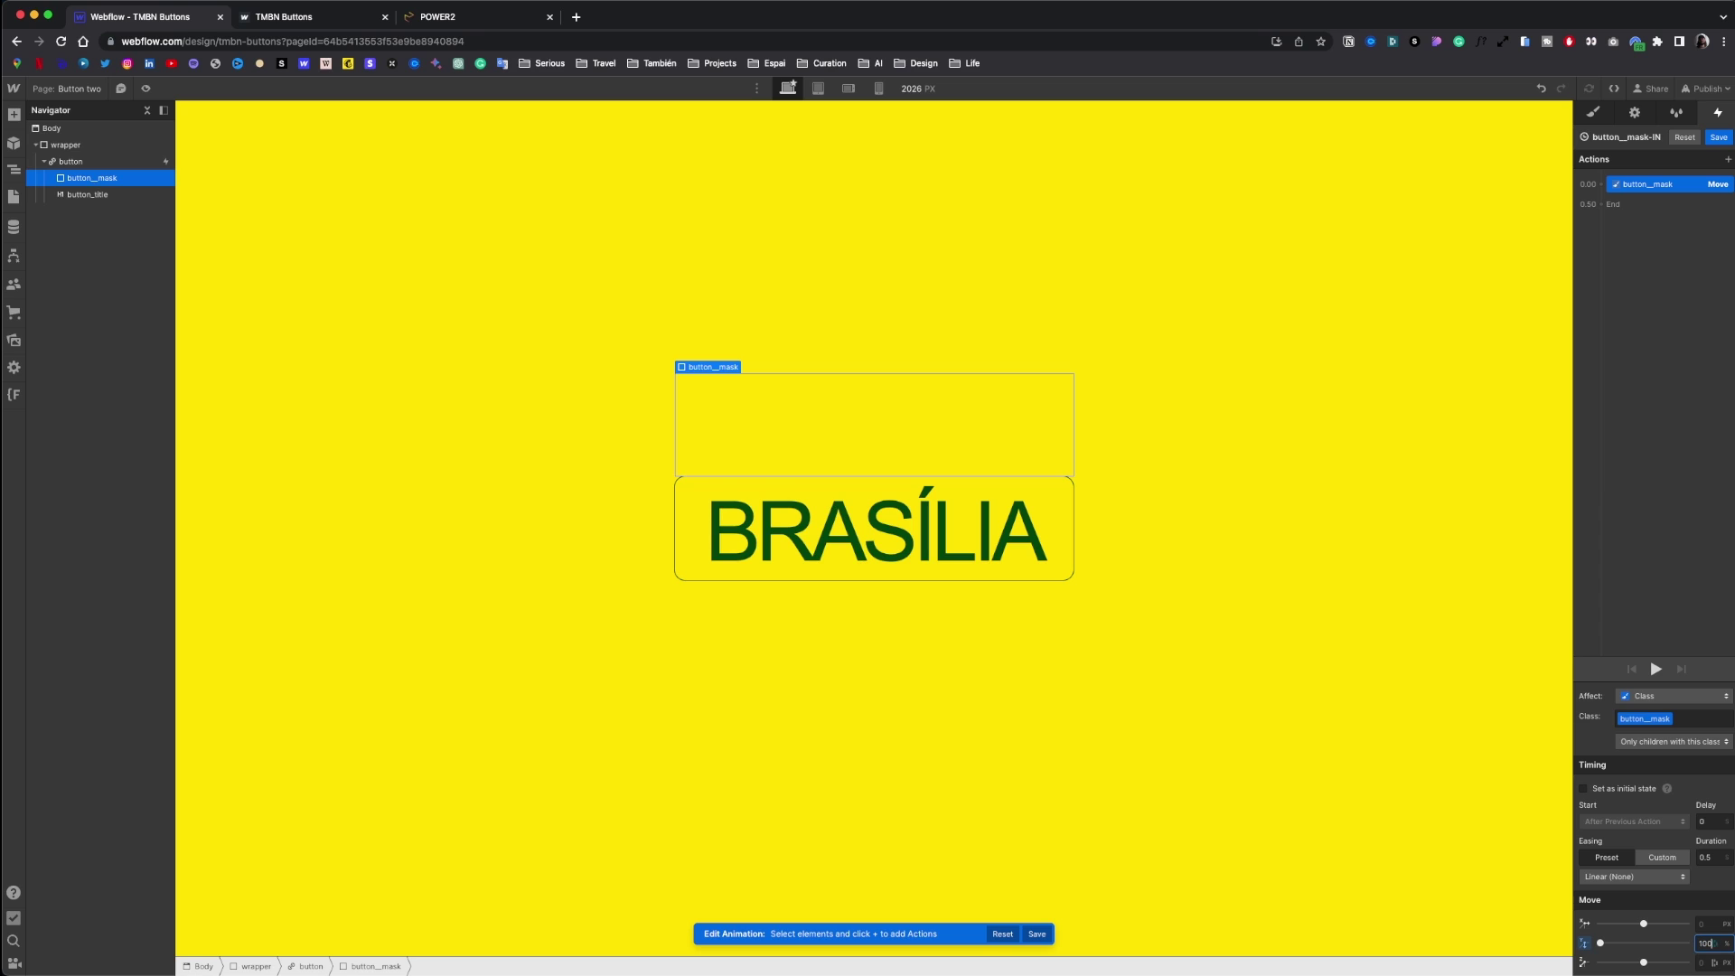
key("Return")
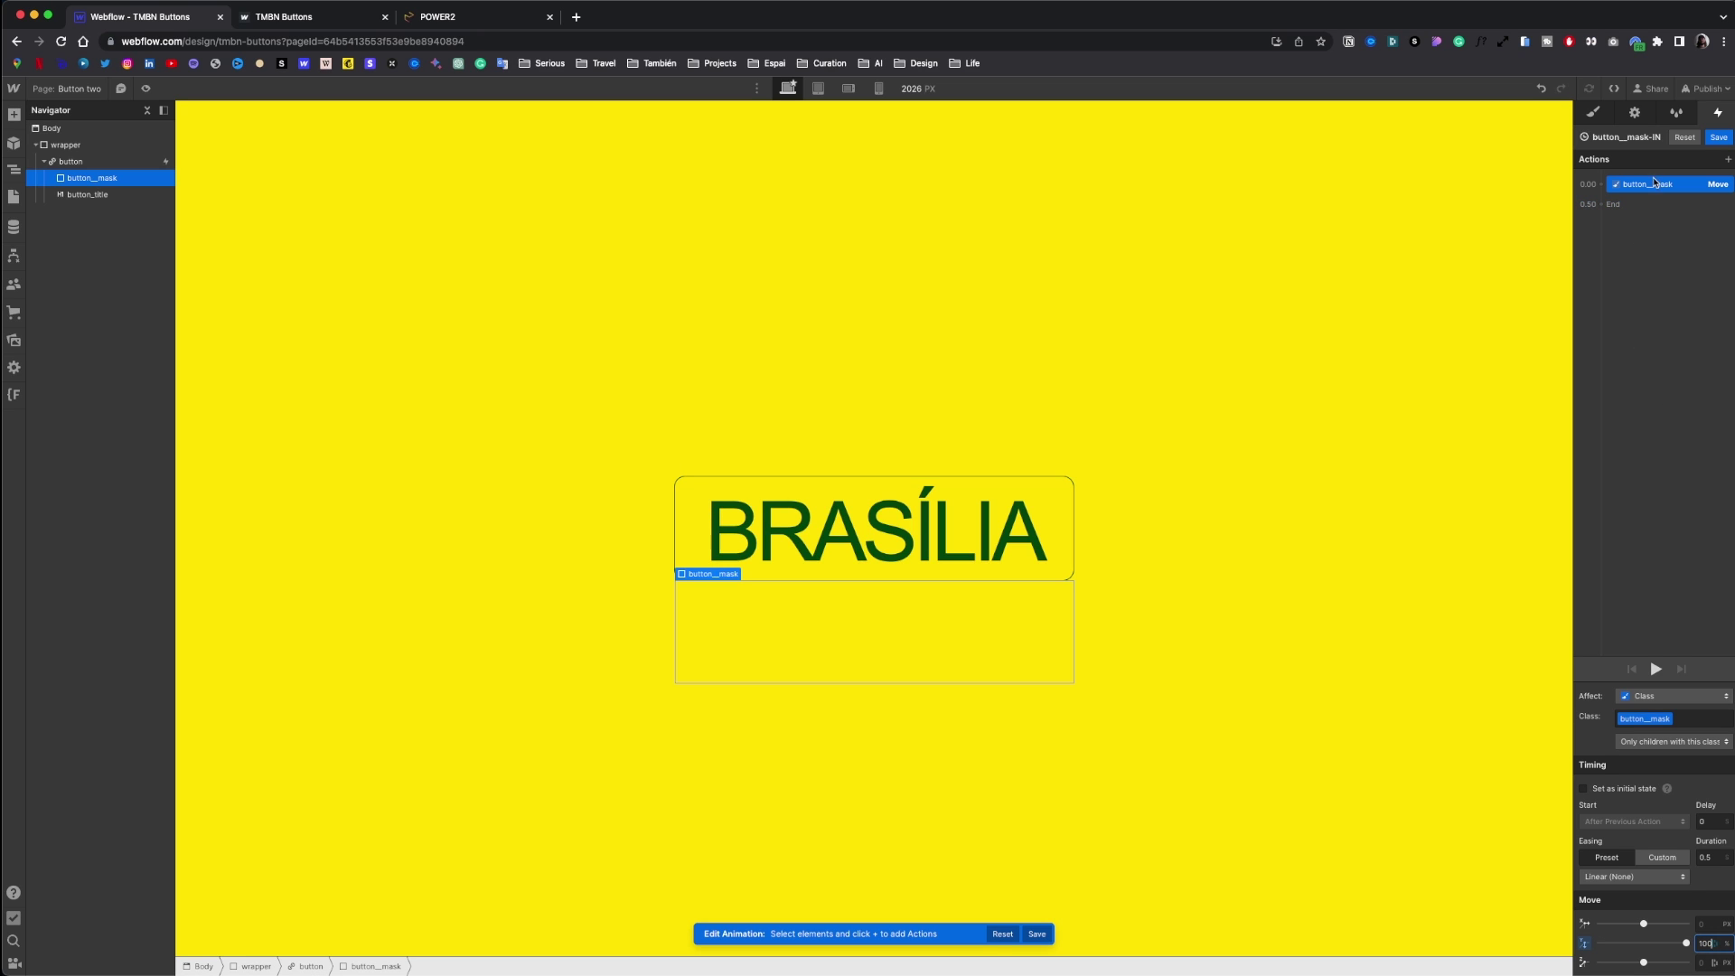
- Duplicate the button__mask Move action, make the first one the initial state, and set the second's vertical offset to 0%
left_click_drag(1657, 186, 1662, 231)
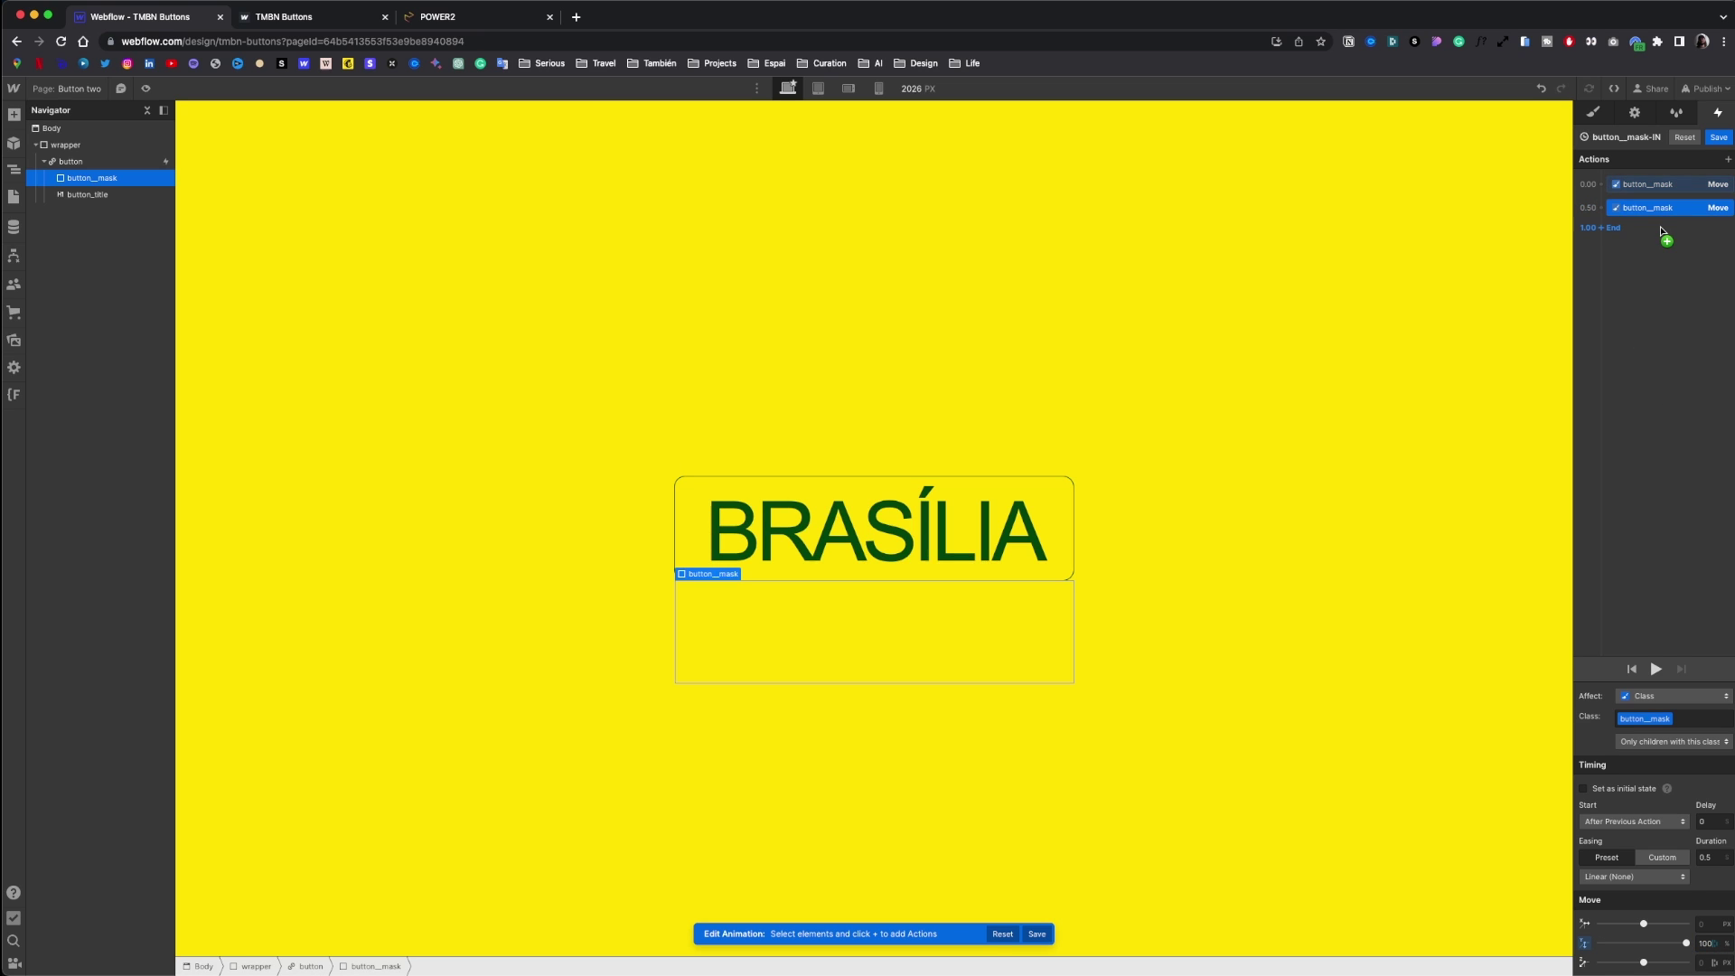
left_click(1647, 184)
left_click(1622, 789)
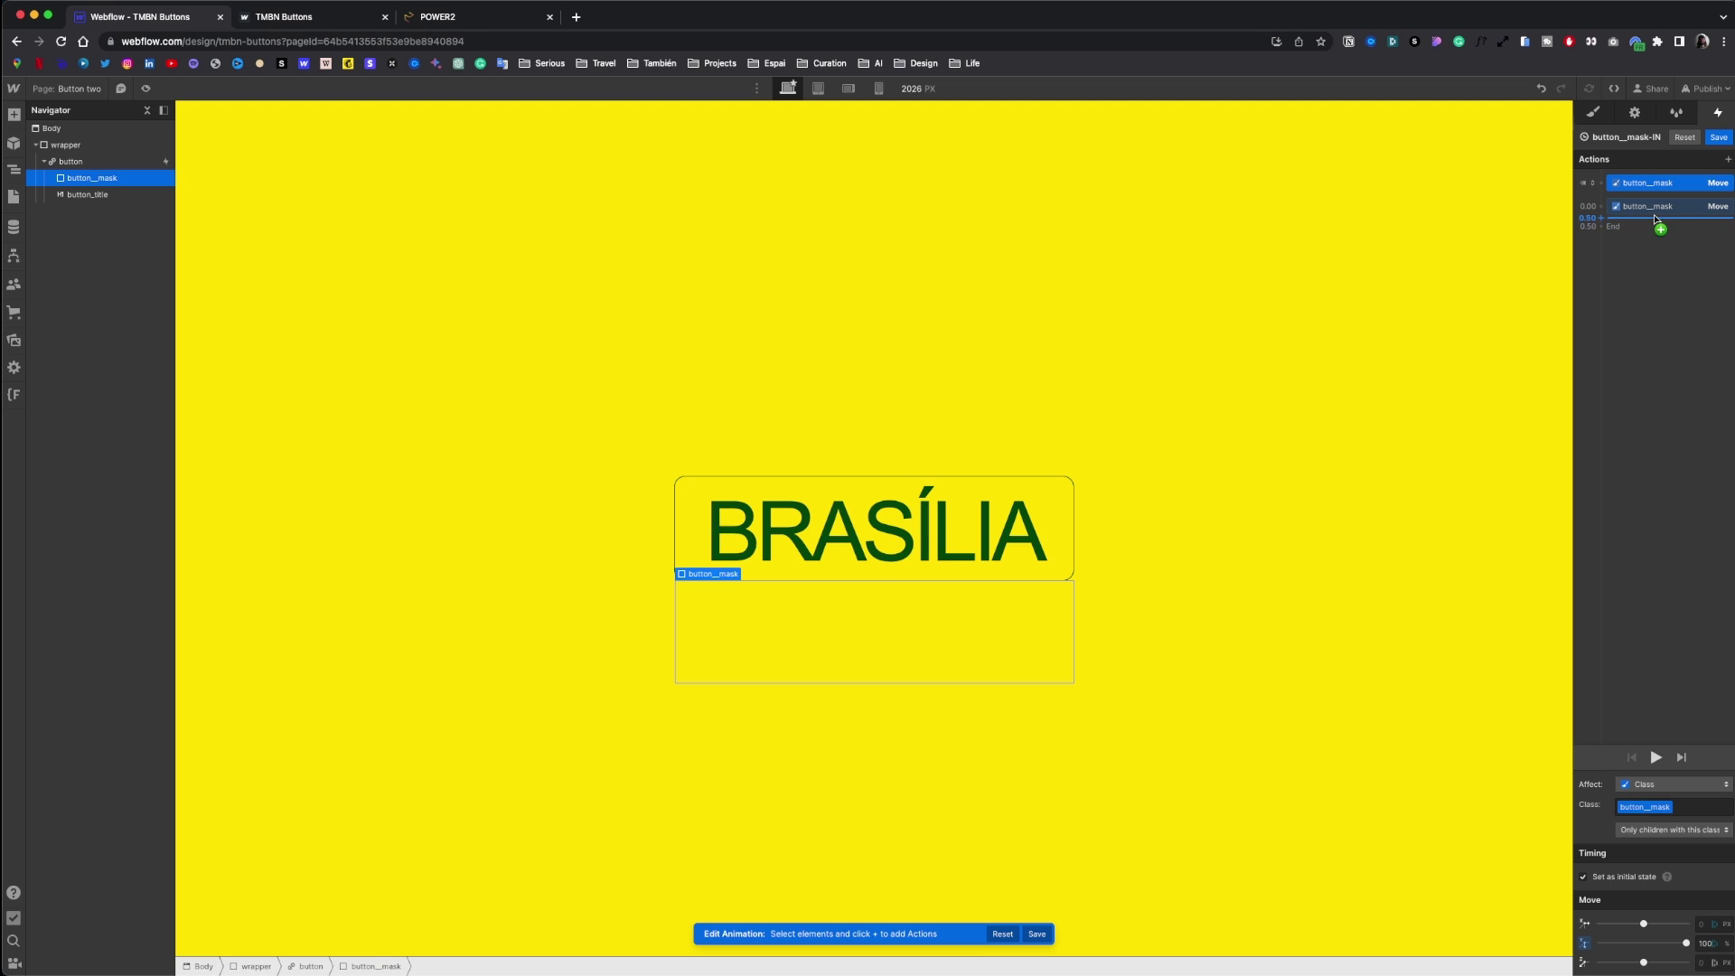
left_click(1660, 219)
left_click(1659, 210)
left_click(1659, 209)
left_click(1705, 943)
type("0")
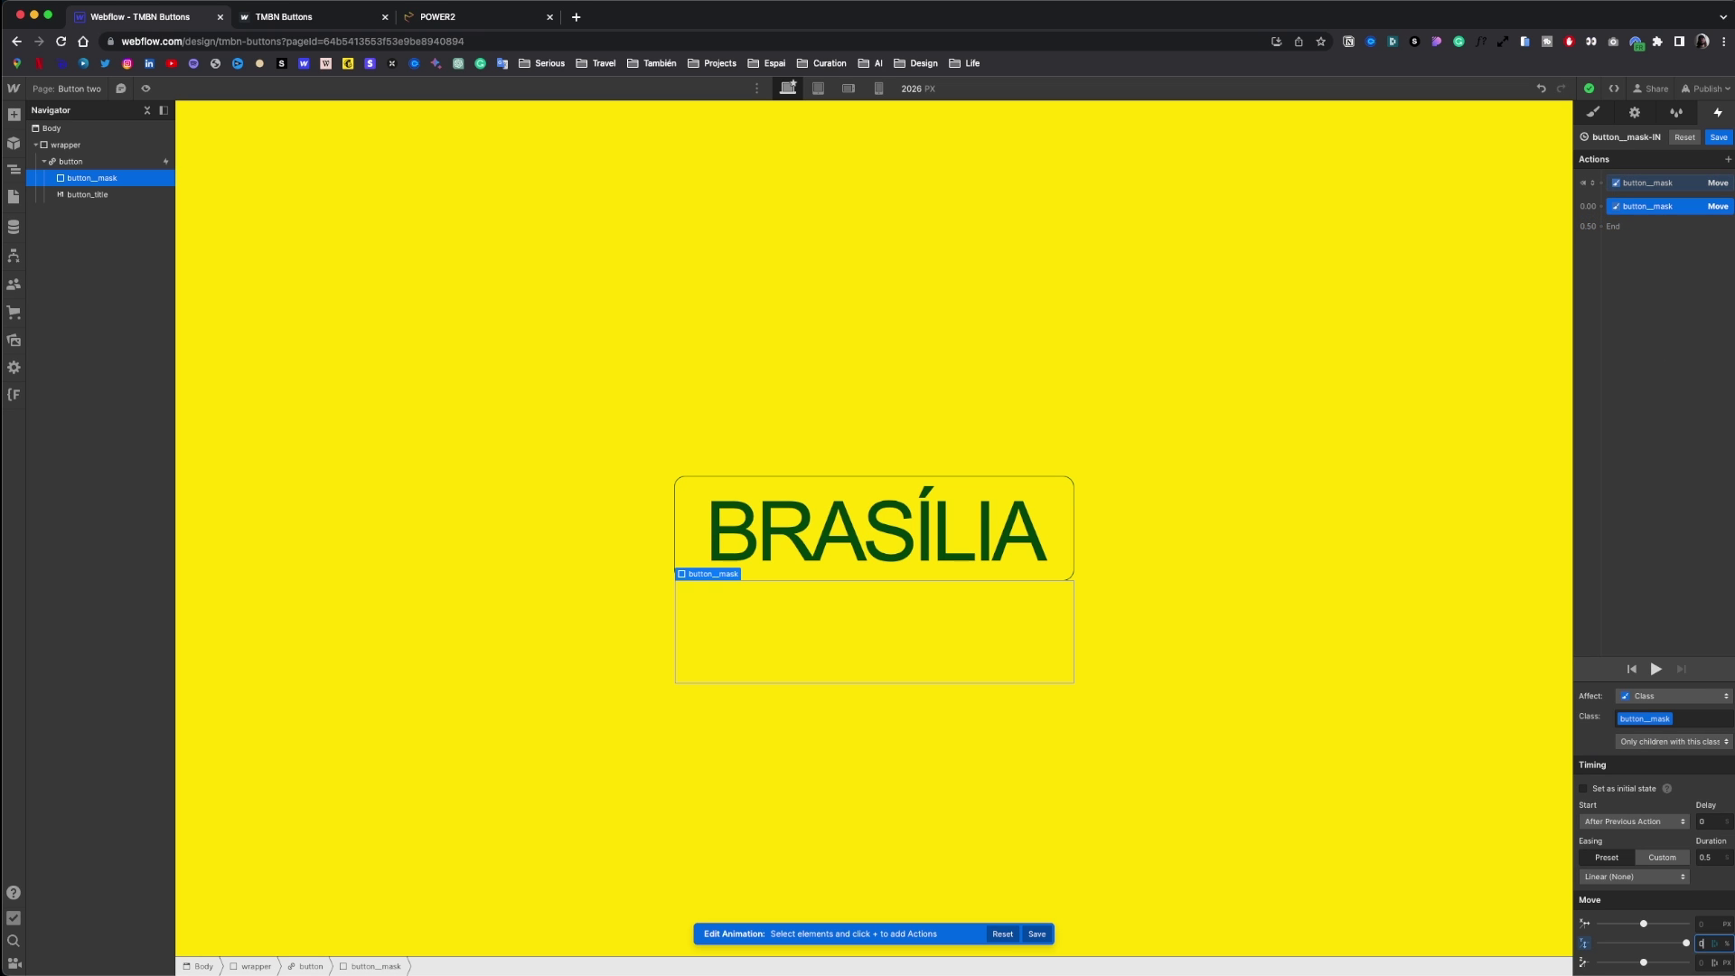
key("Return")
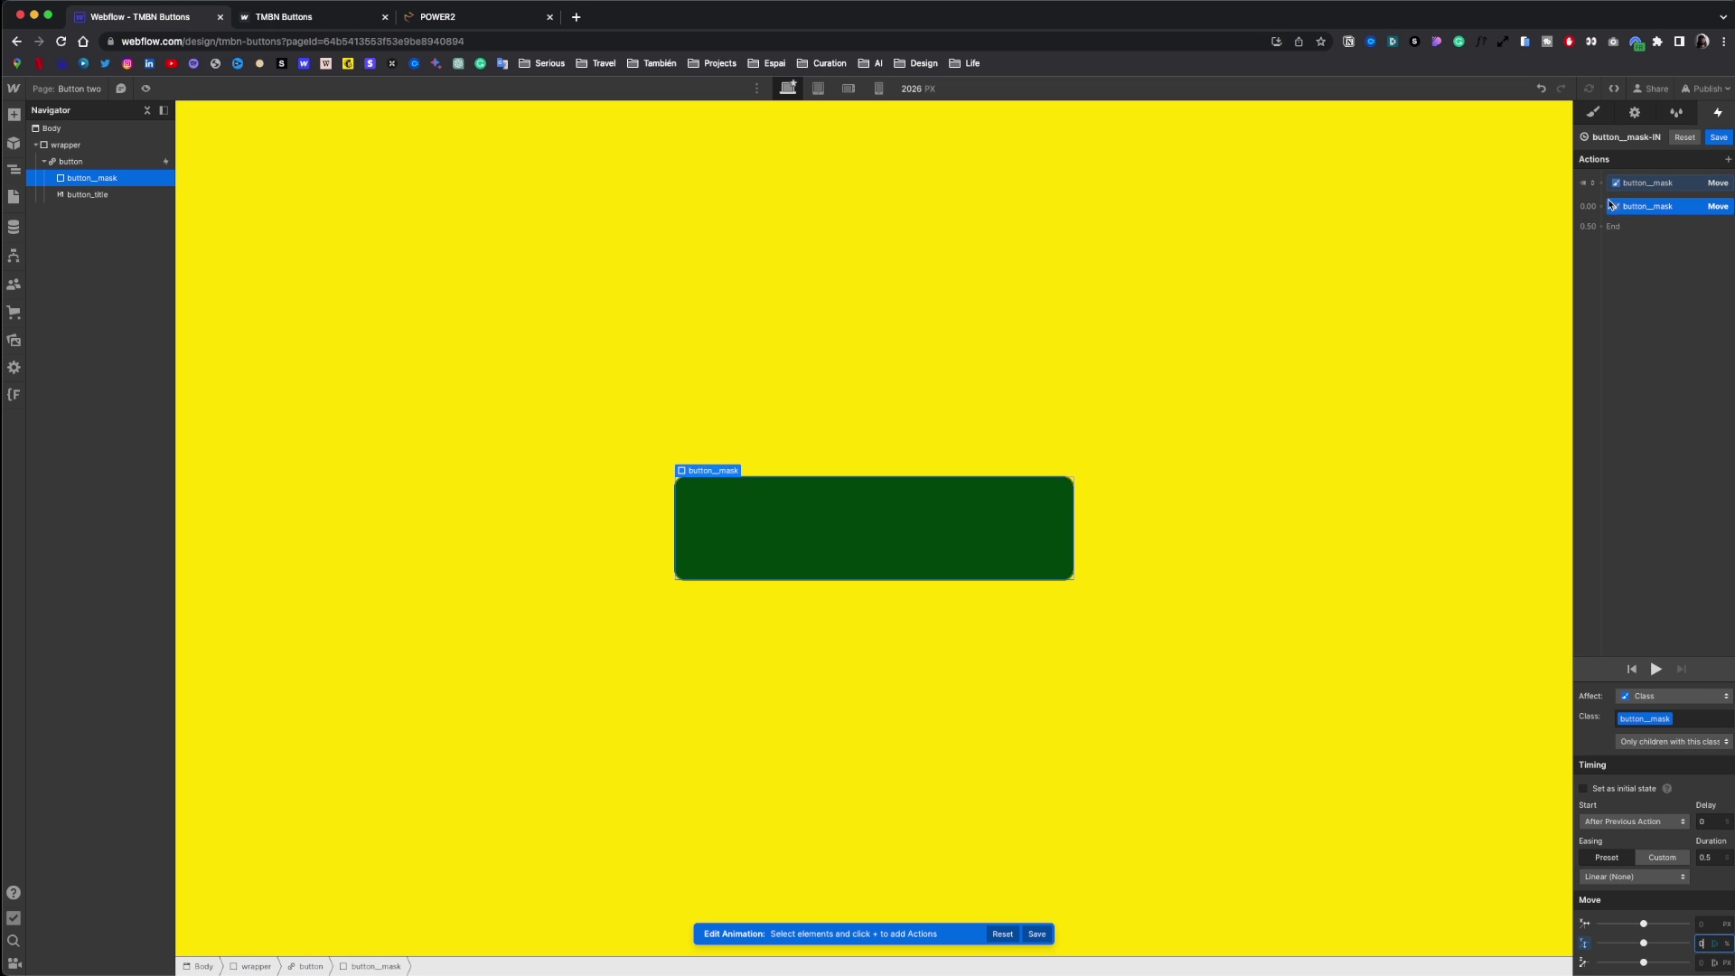
- Set the second mask Move action to In Out Quart easing with a 0.8 s duration and preview the animation
left_click(1632, 877)
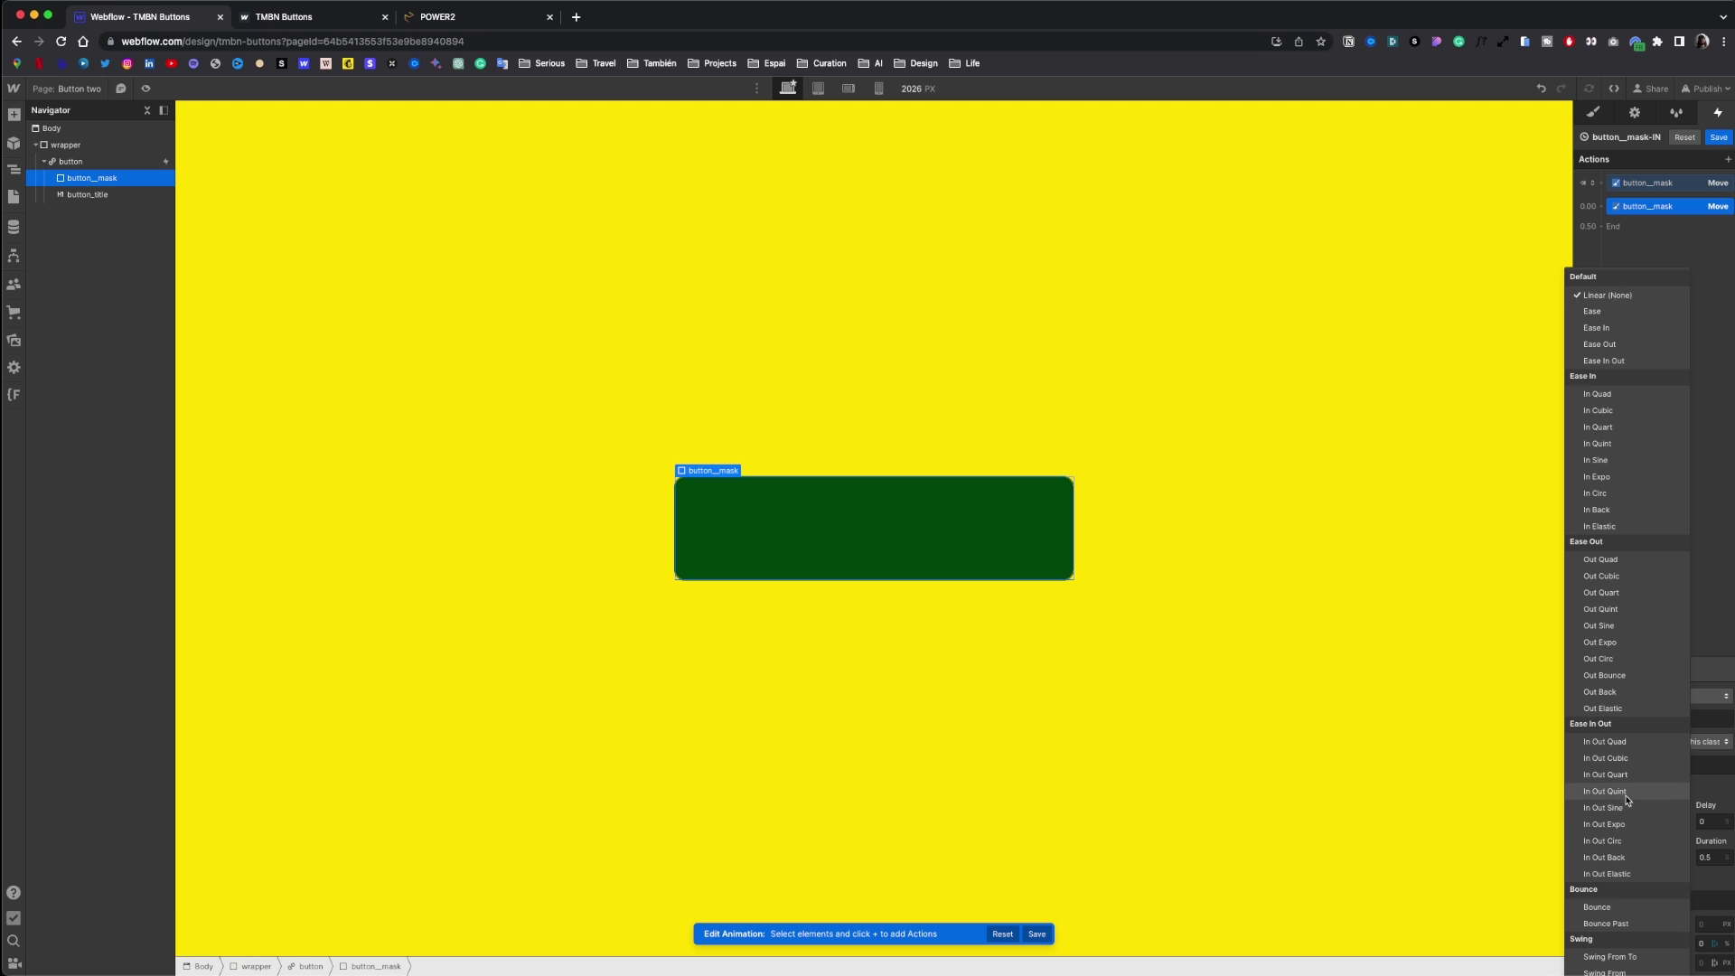
left_click(1627, 775)
left_click(1720, 858)
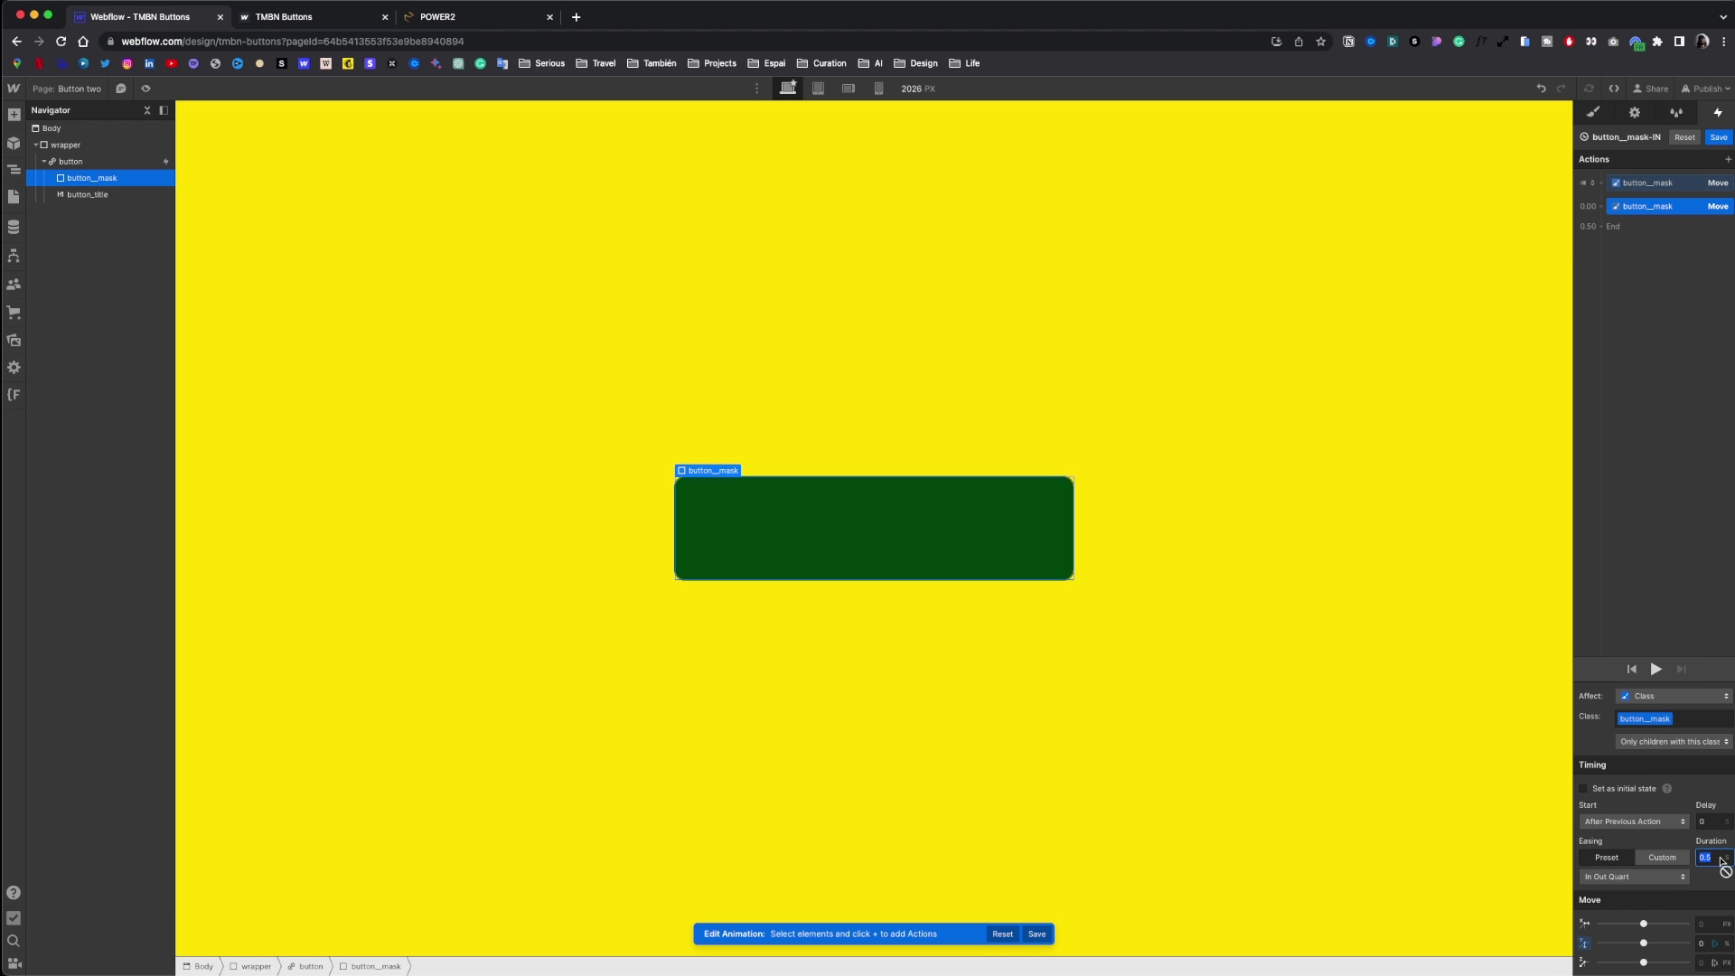
type("0")
left_click(1657, 675)
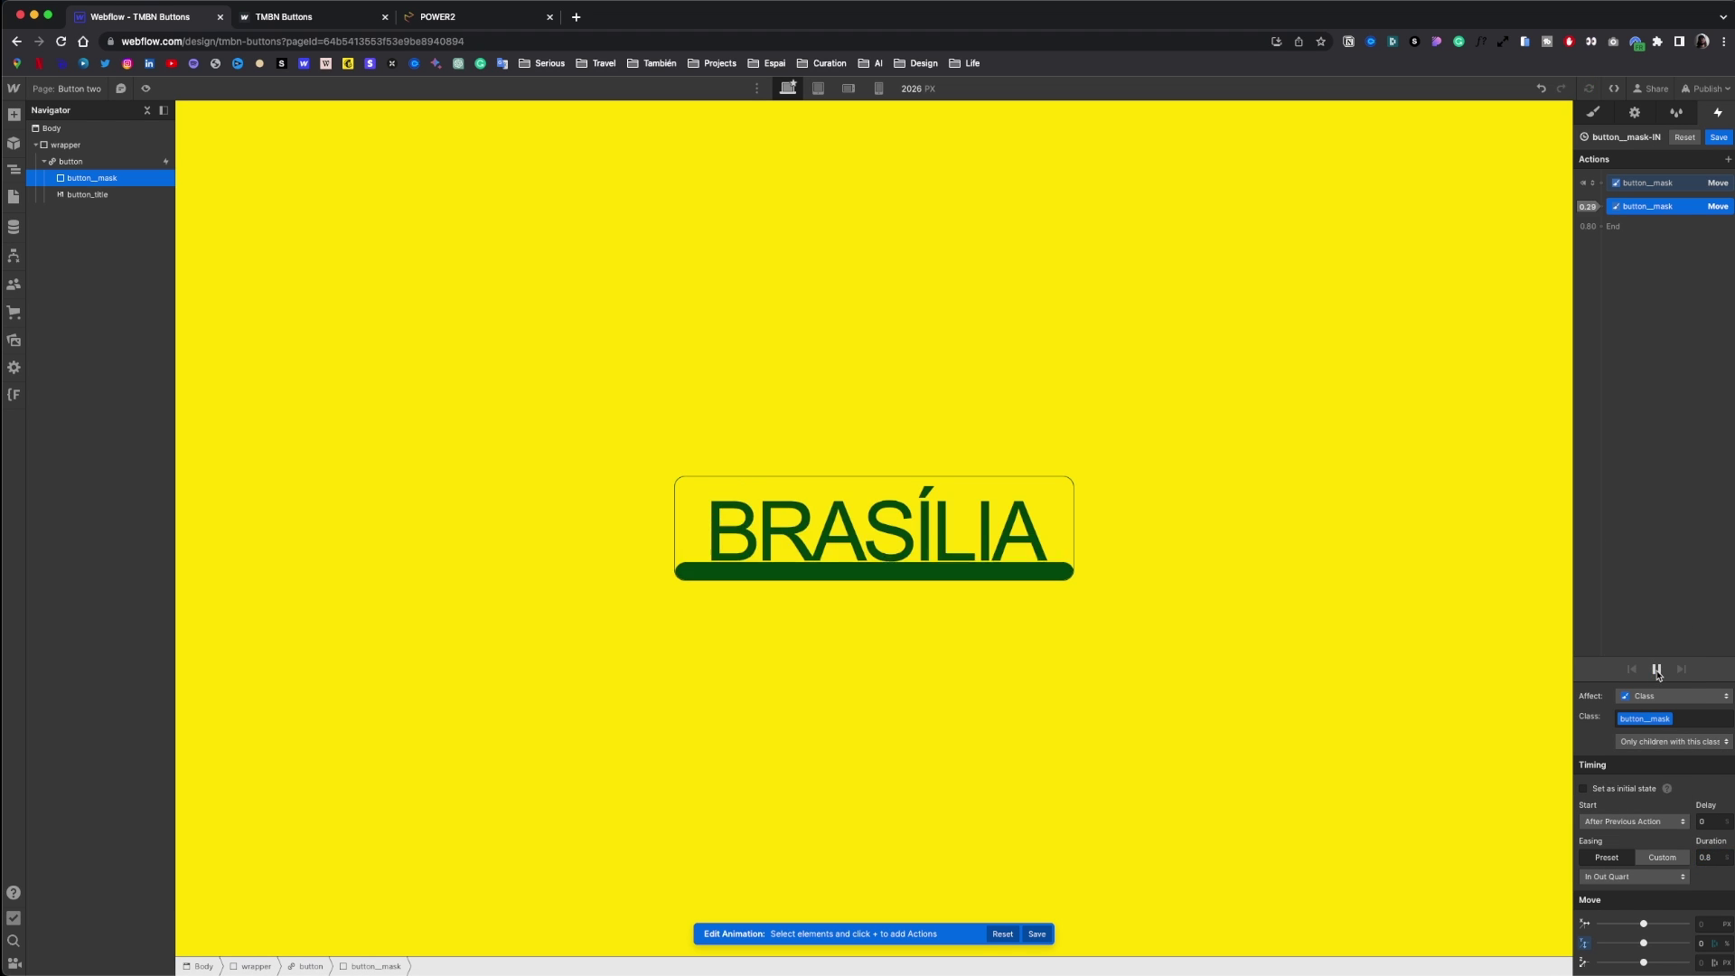
- Add a Text Color action for button_title to the initial state group, using the dark green Black swatch
left_click(100, 196)
left_click(1729, 160)
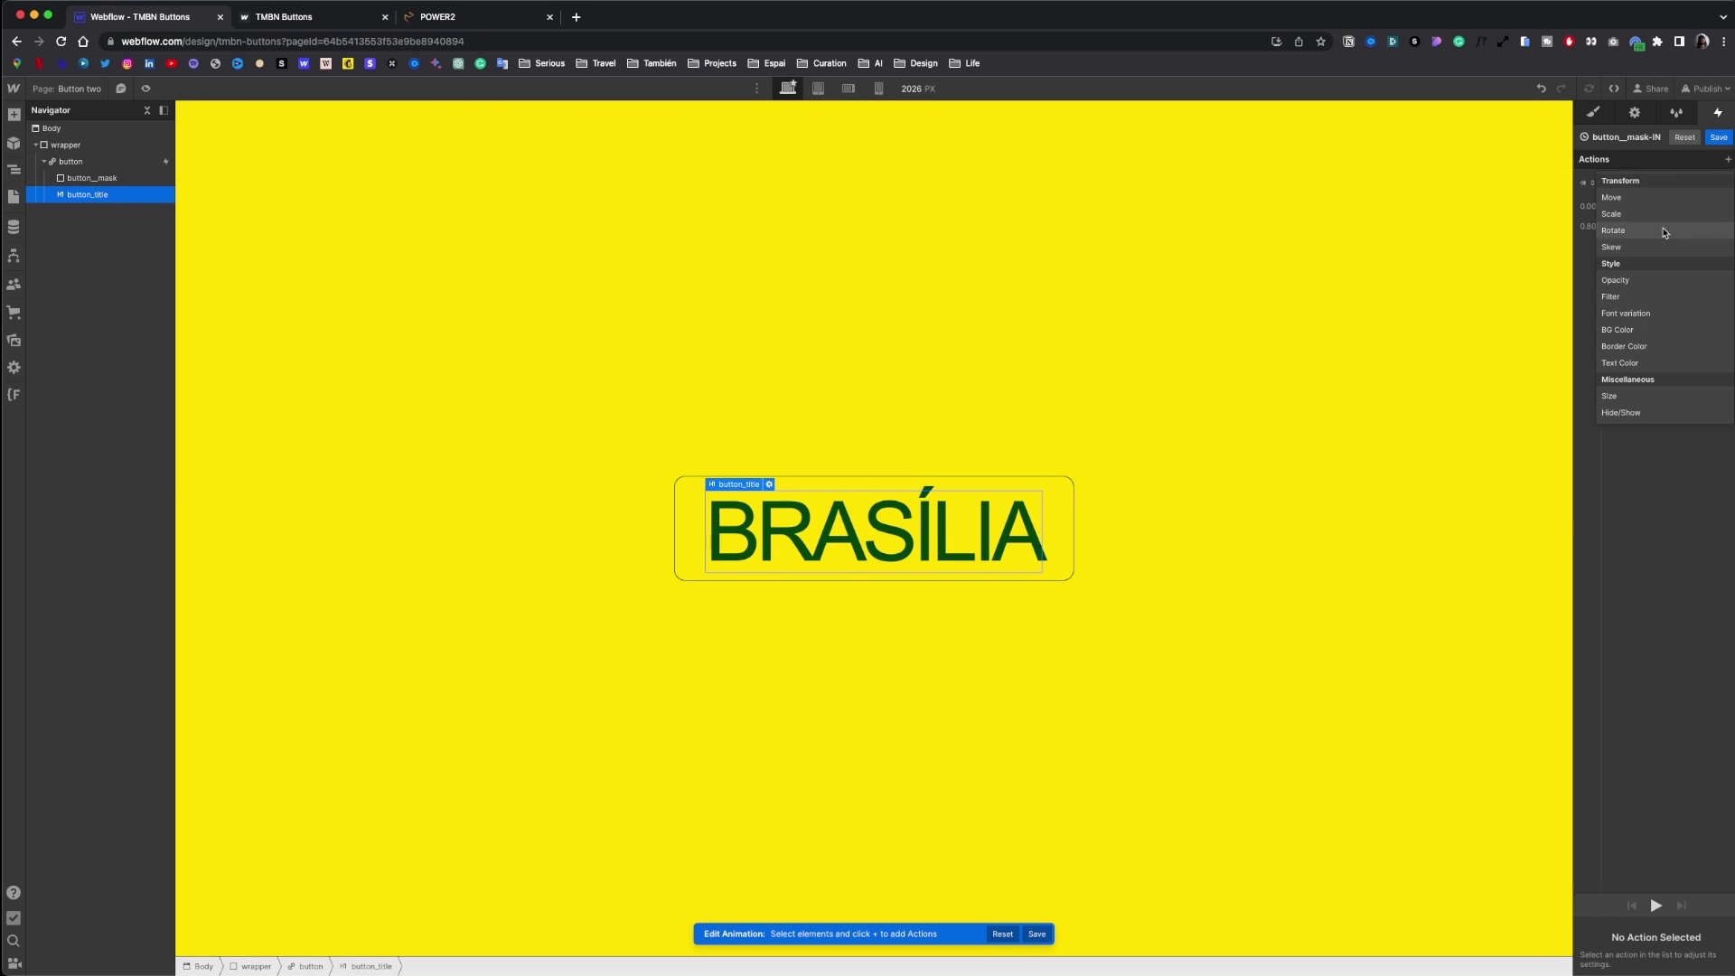
left_click(1699, 359)
left_click_drag(1664, 235, 1661, 191)
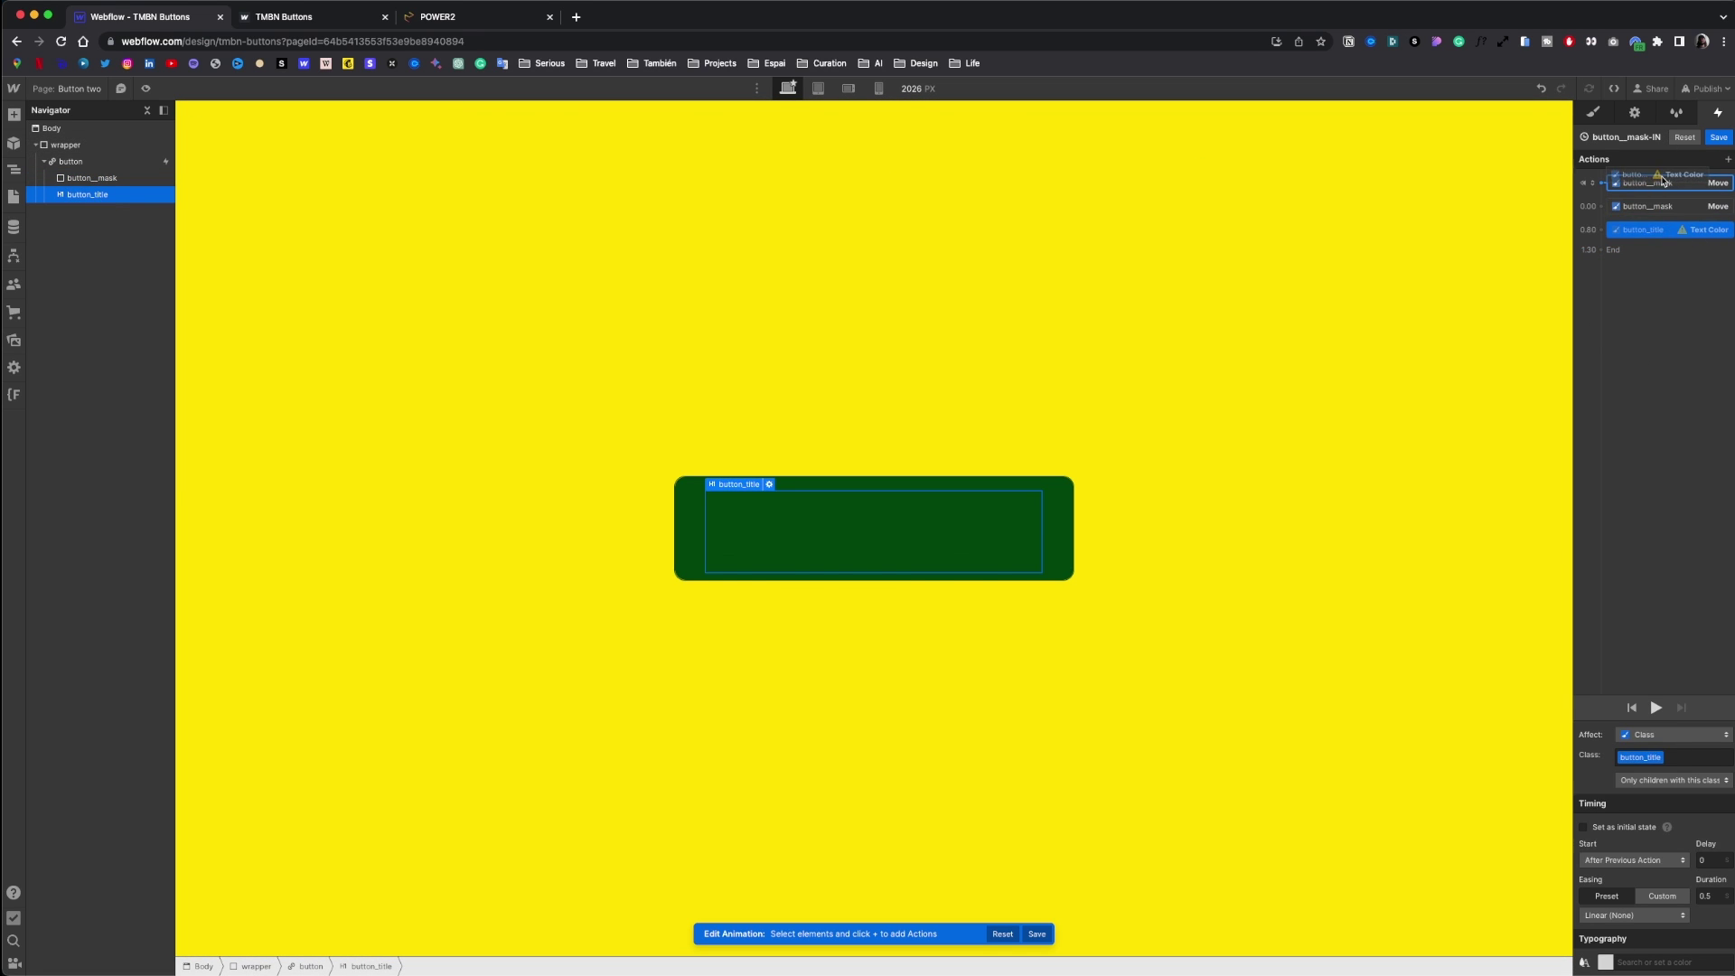
left_click(1607, 965)
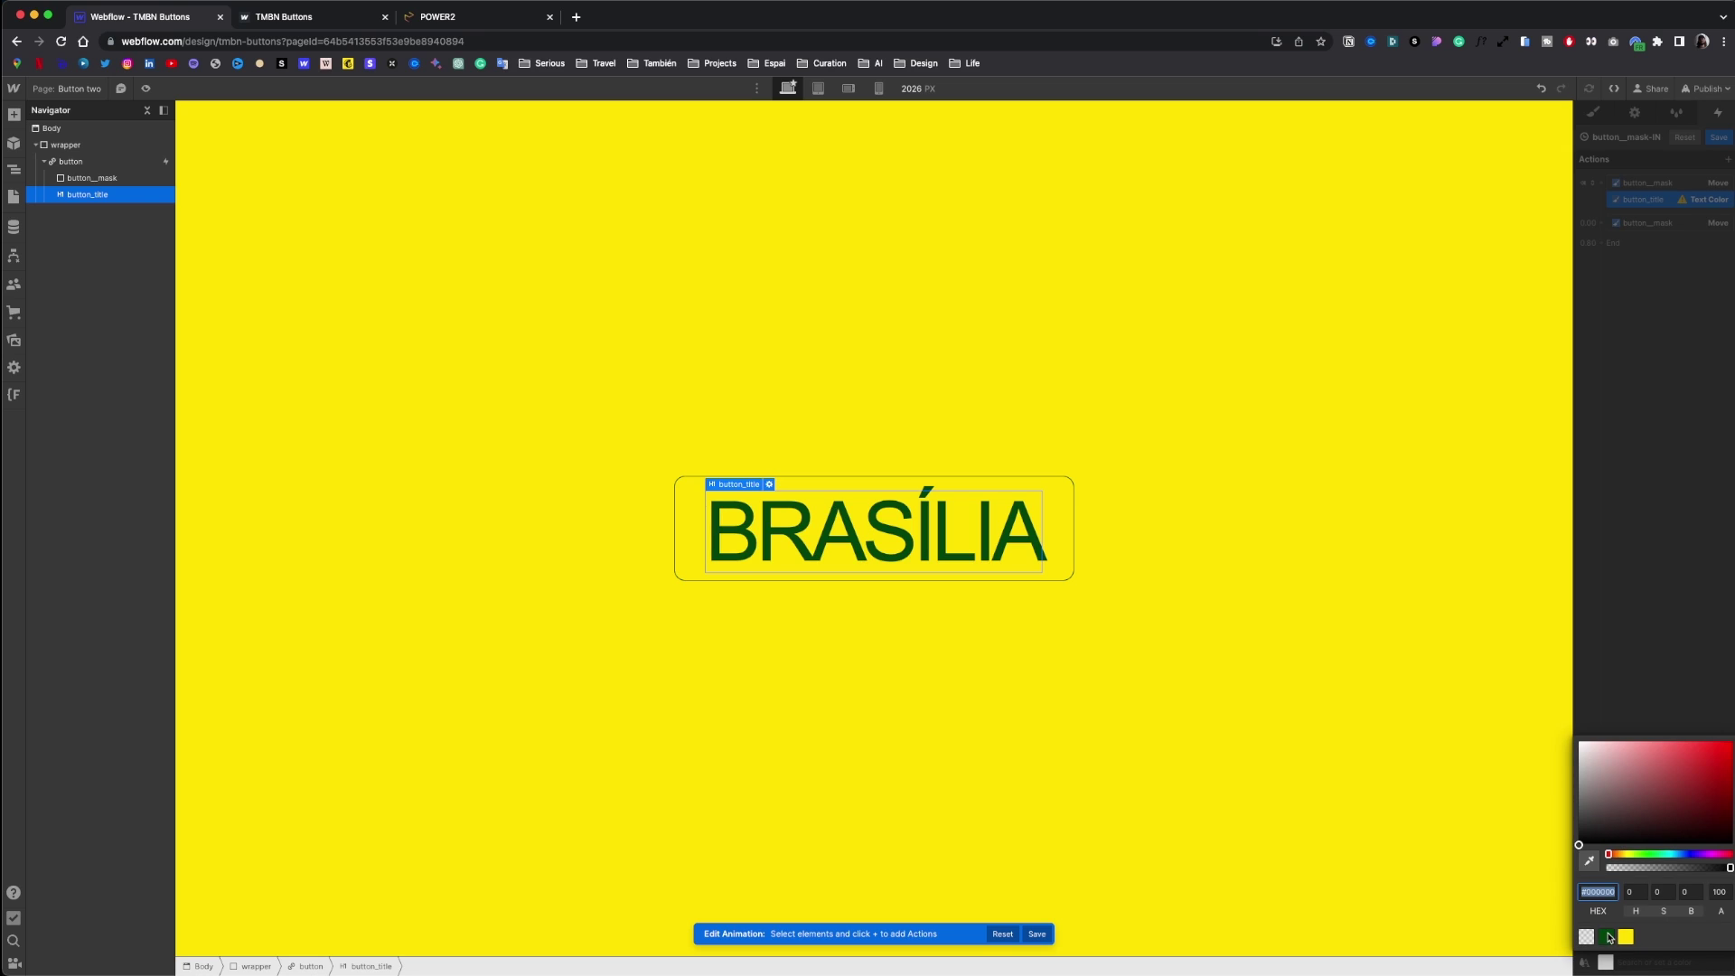
left_click(1609, 938)
- Duplicate the title's Text Color action and run it with the second mask Move for 0.8 s with In Out Quart easing
left_click(1655, 198)
right_click(1655, 203)
left_click(1655, 251)
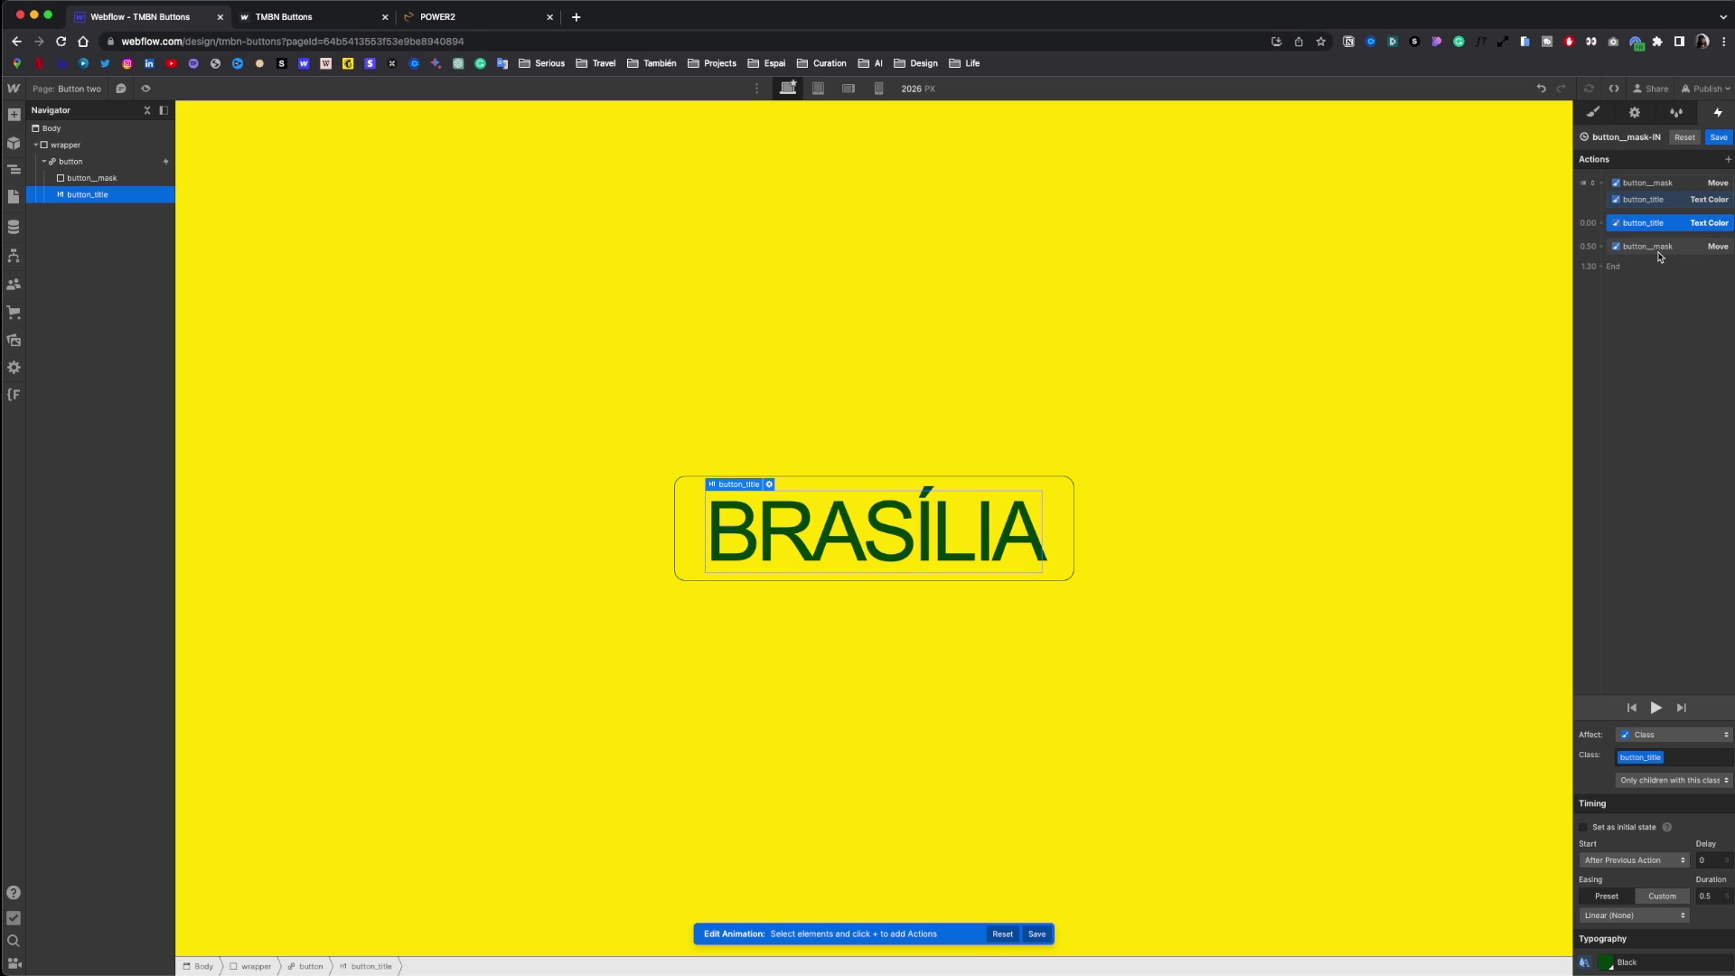
left_click(1709, 896)
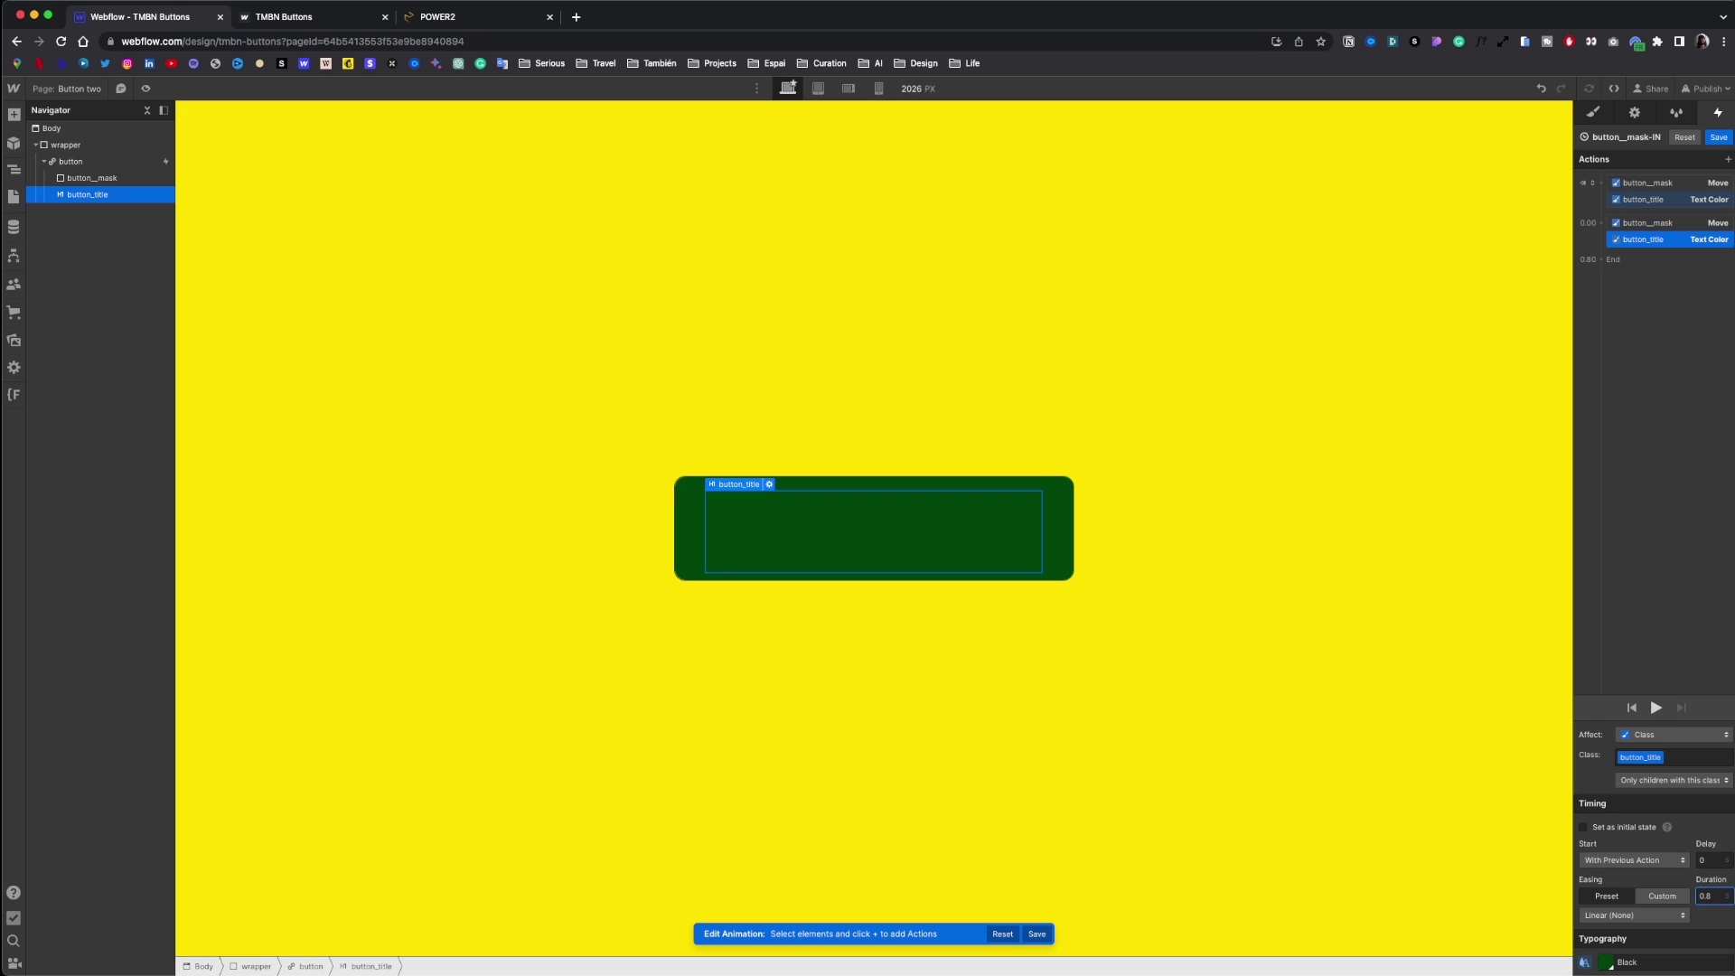
left_click(1634, 916)
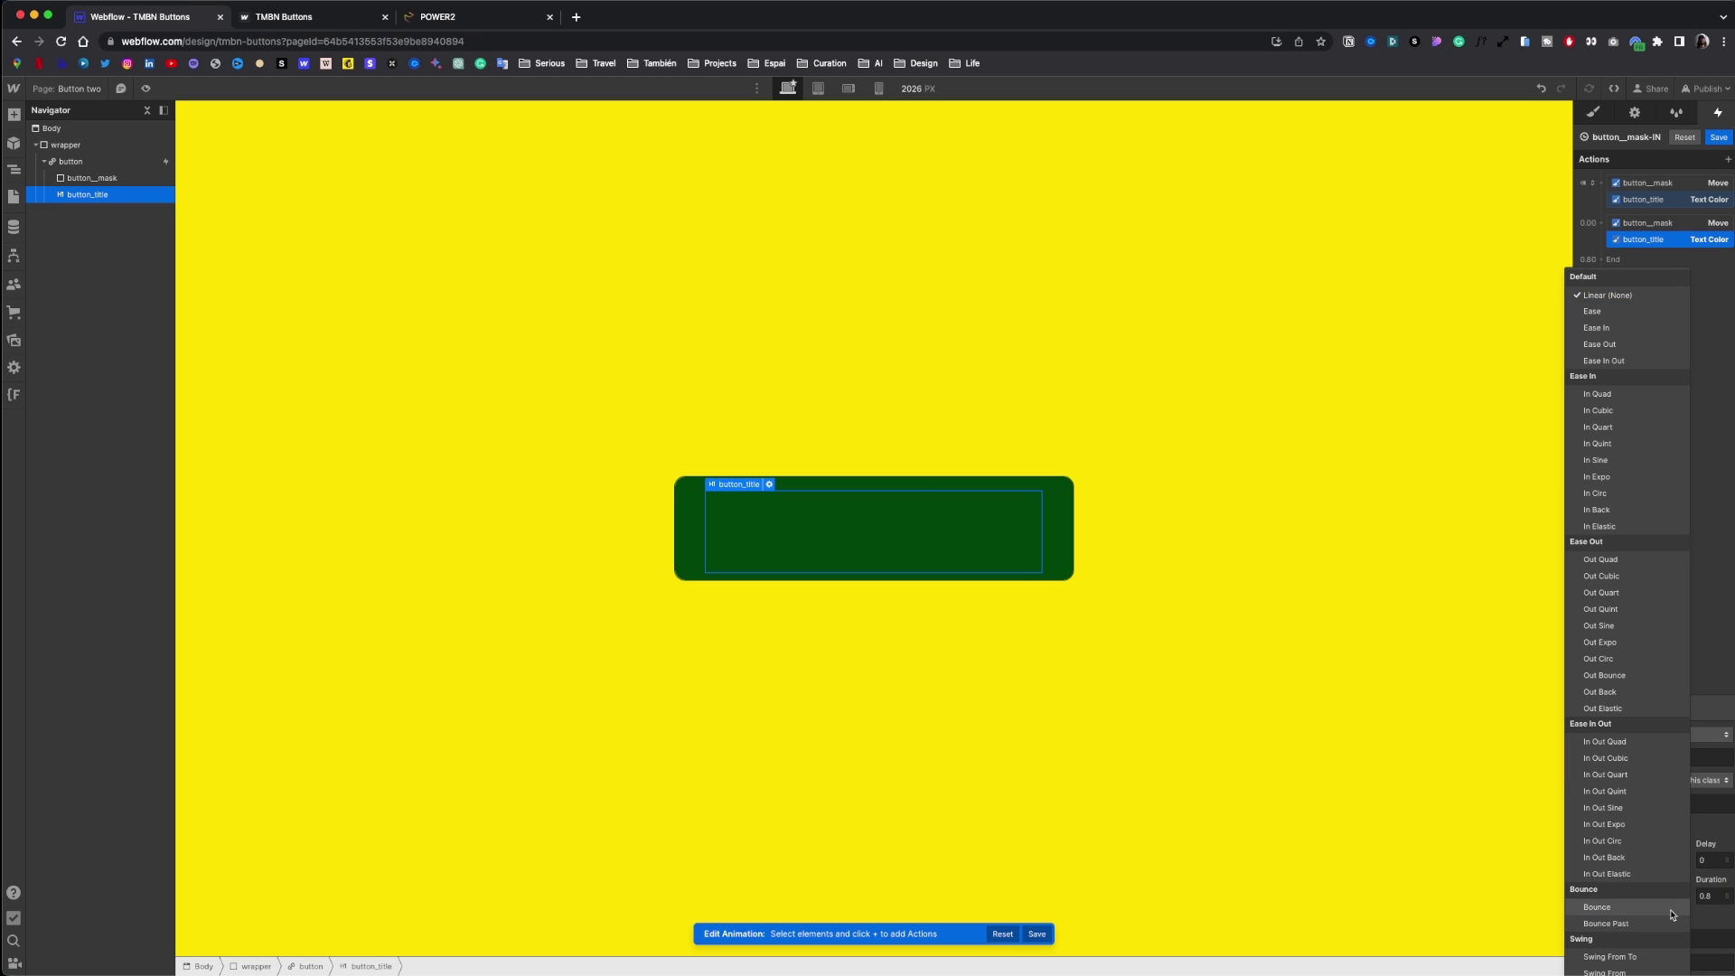
left_click(1639, 779)
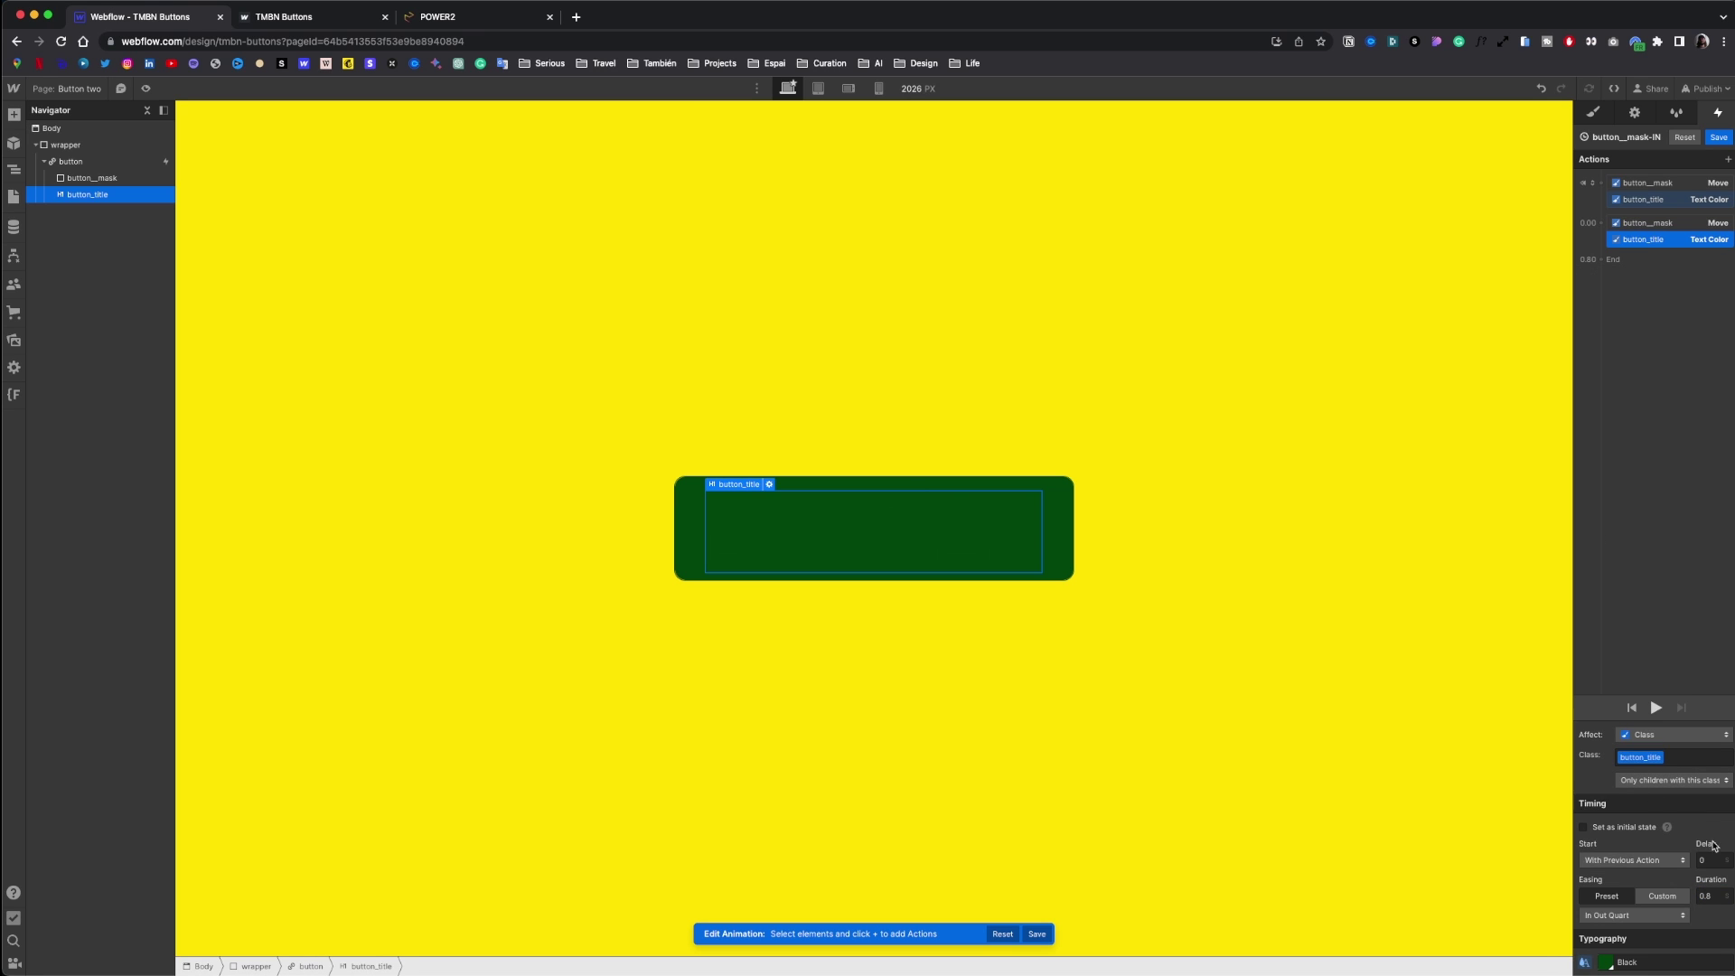
- Set the second Text Color action to the yellow Navajo White swatch, preview the animation, and save it
left_click(1606, 964)
left_click(1626, 937)
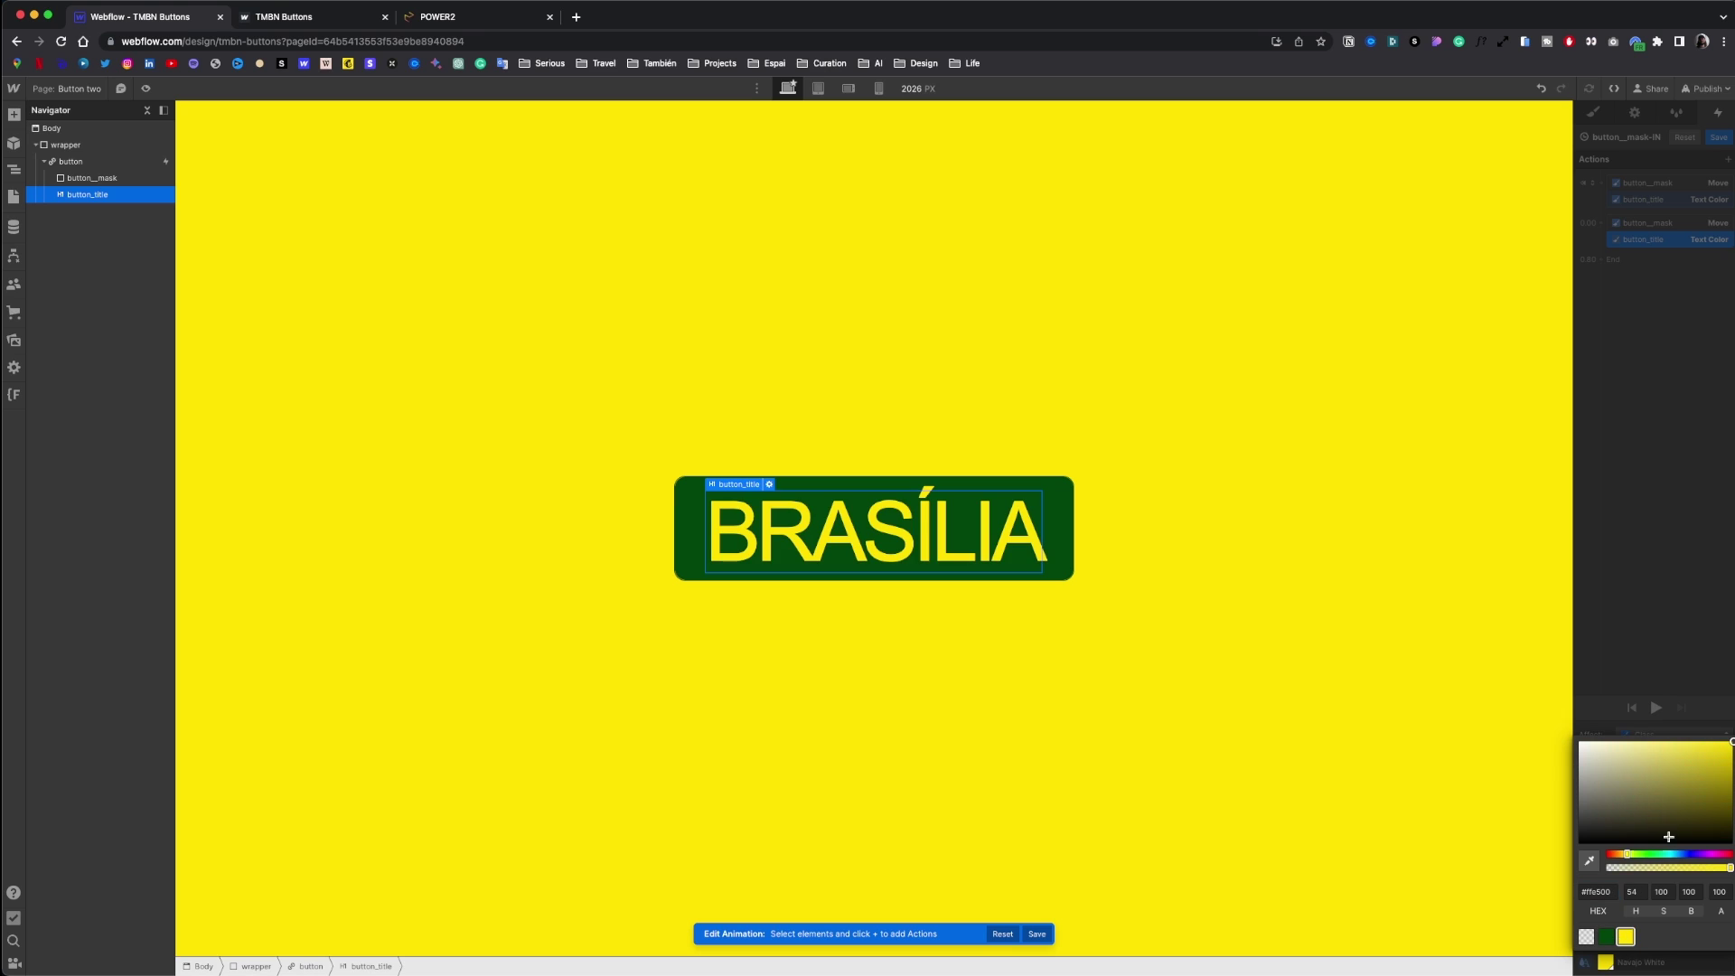
left_click(1651, 694)
left_click(1658, 709)
left_click(1718, 137)
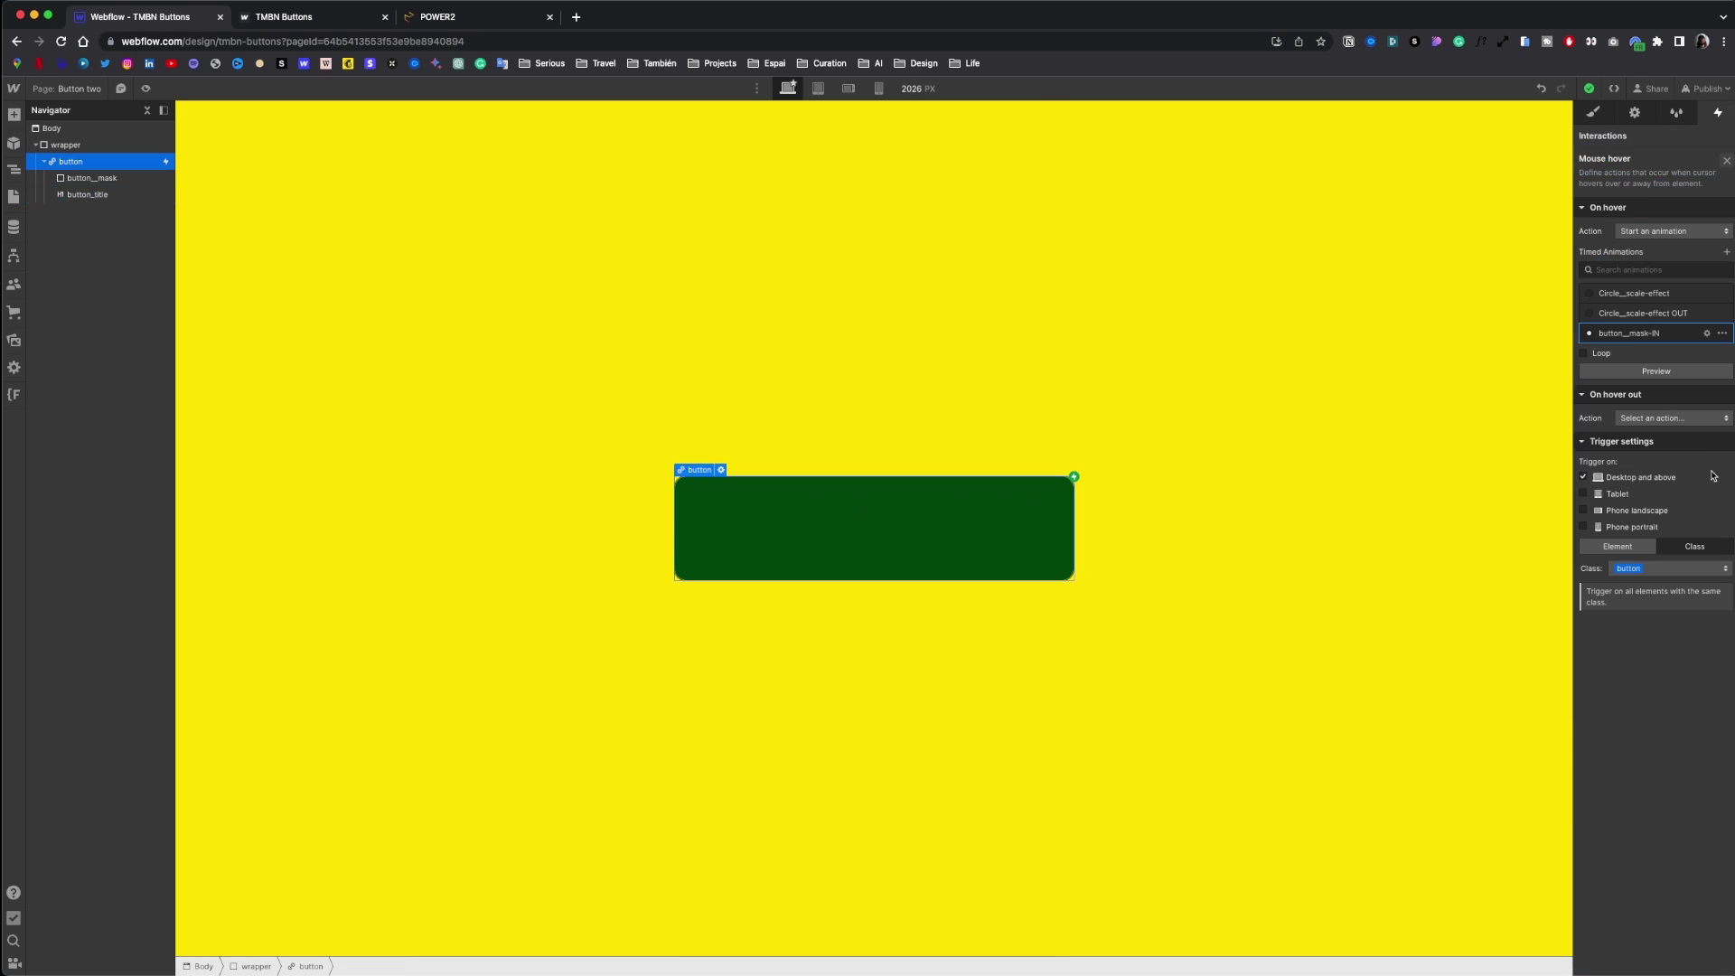
- Set the hover-out action to start an animation, duplicate button__mask-IN for it, and rename the copy as the OUT version
left_click(1685, 419)
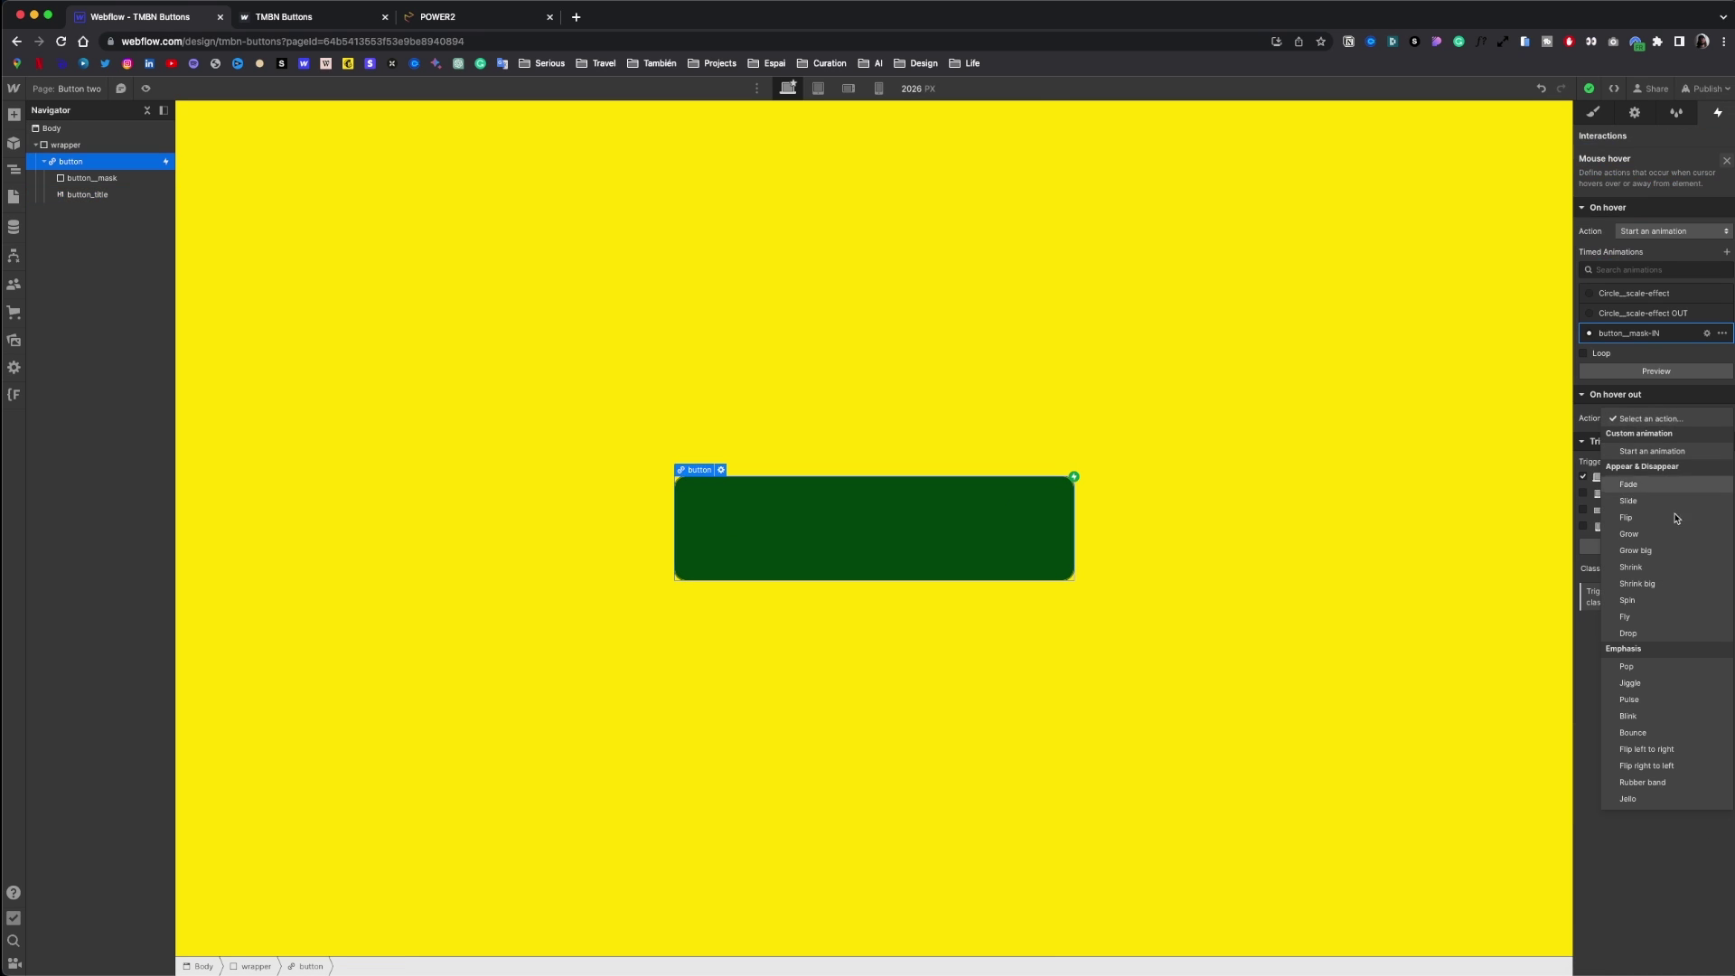
left_click(1645, 452)
left_click(1723, 519)
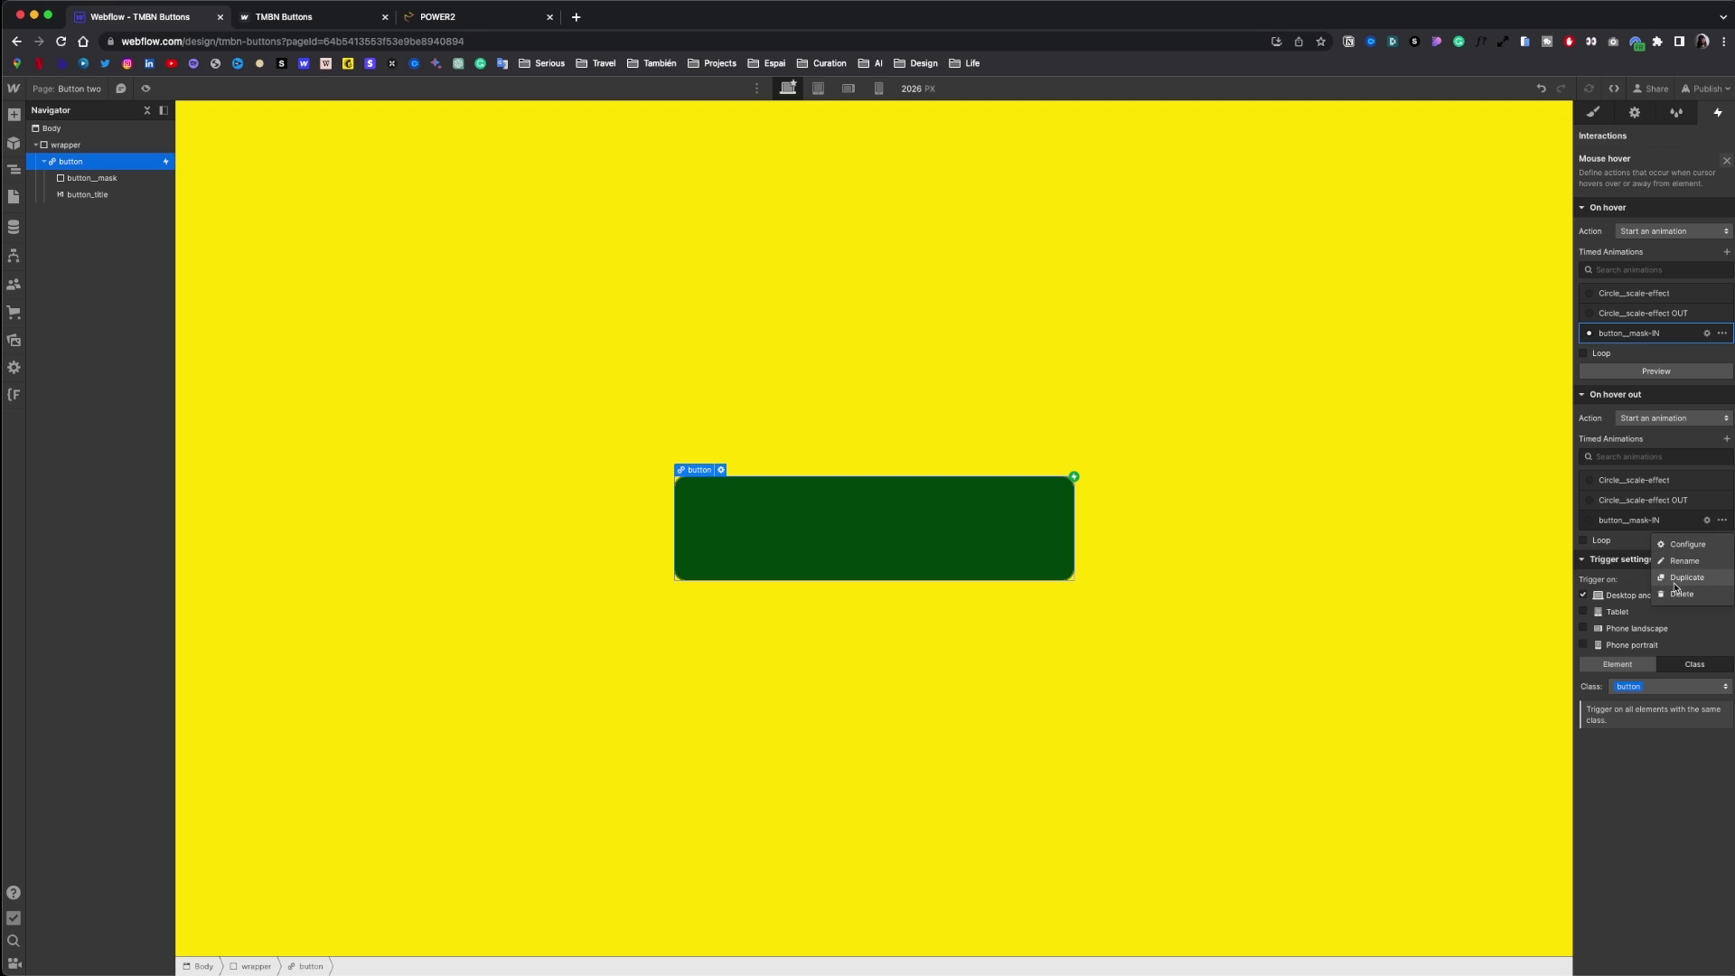
left_click(1654, 561)
left_click(1655, 560)
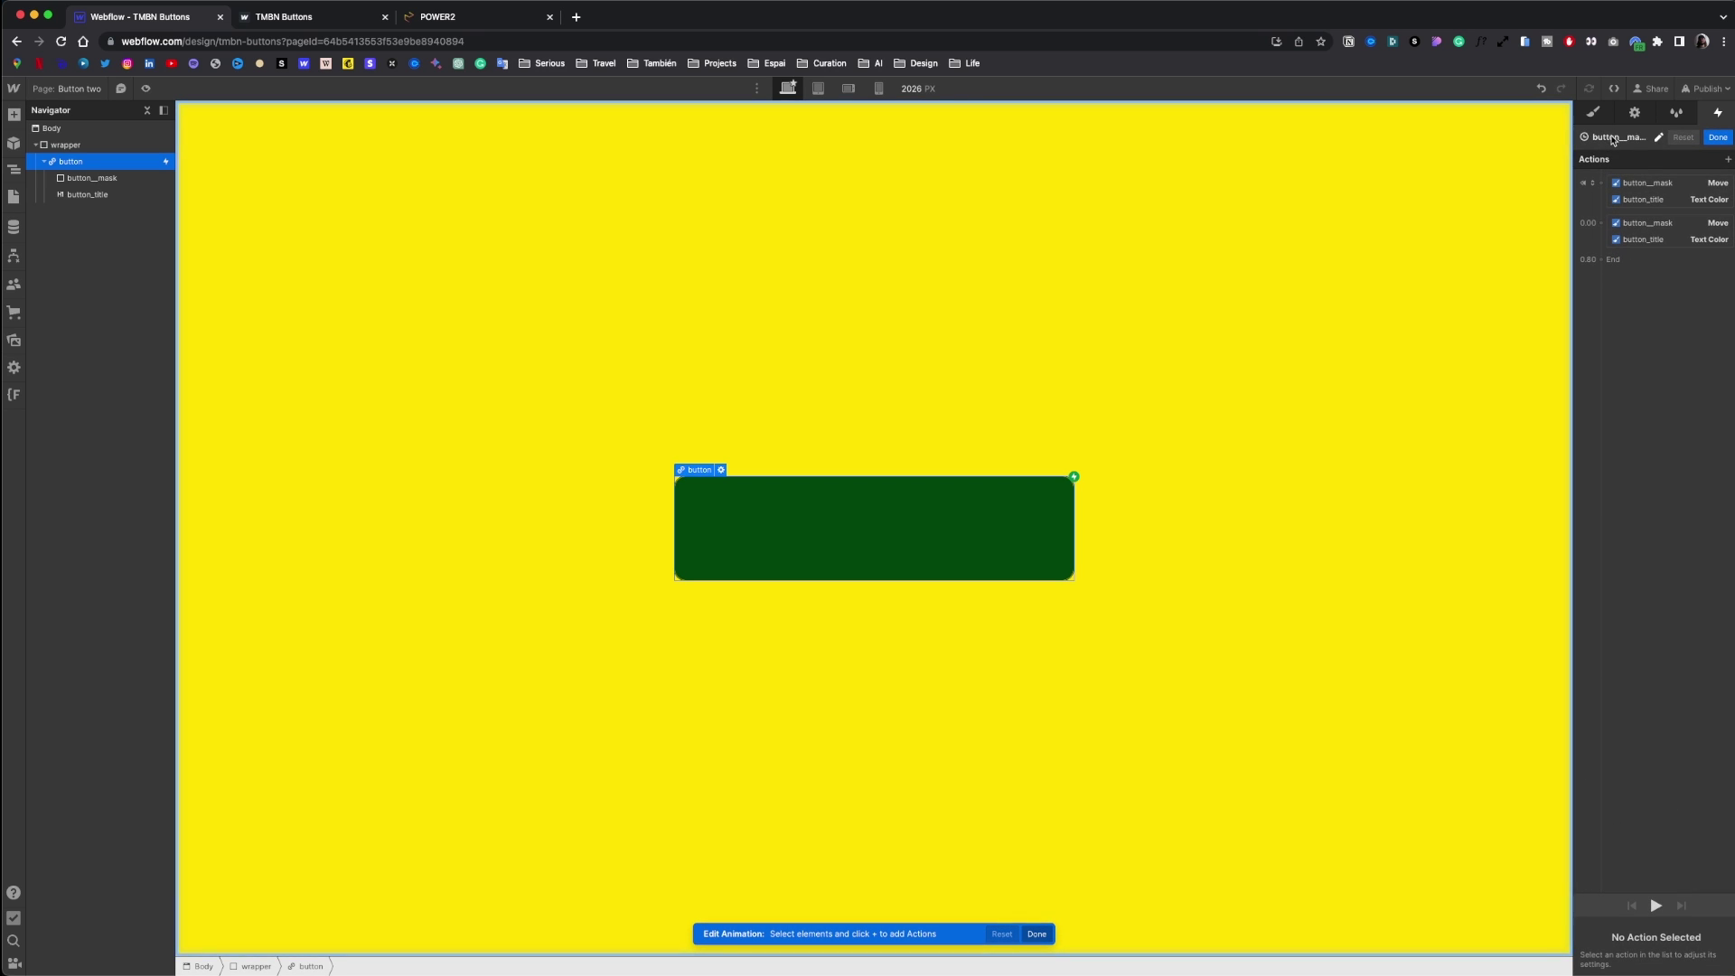
left_click(1650, 137)
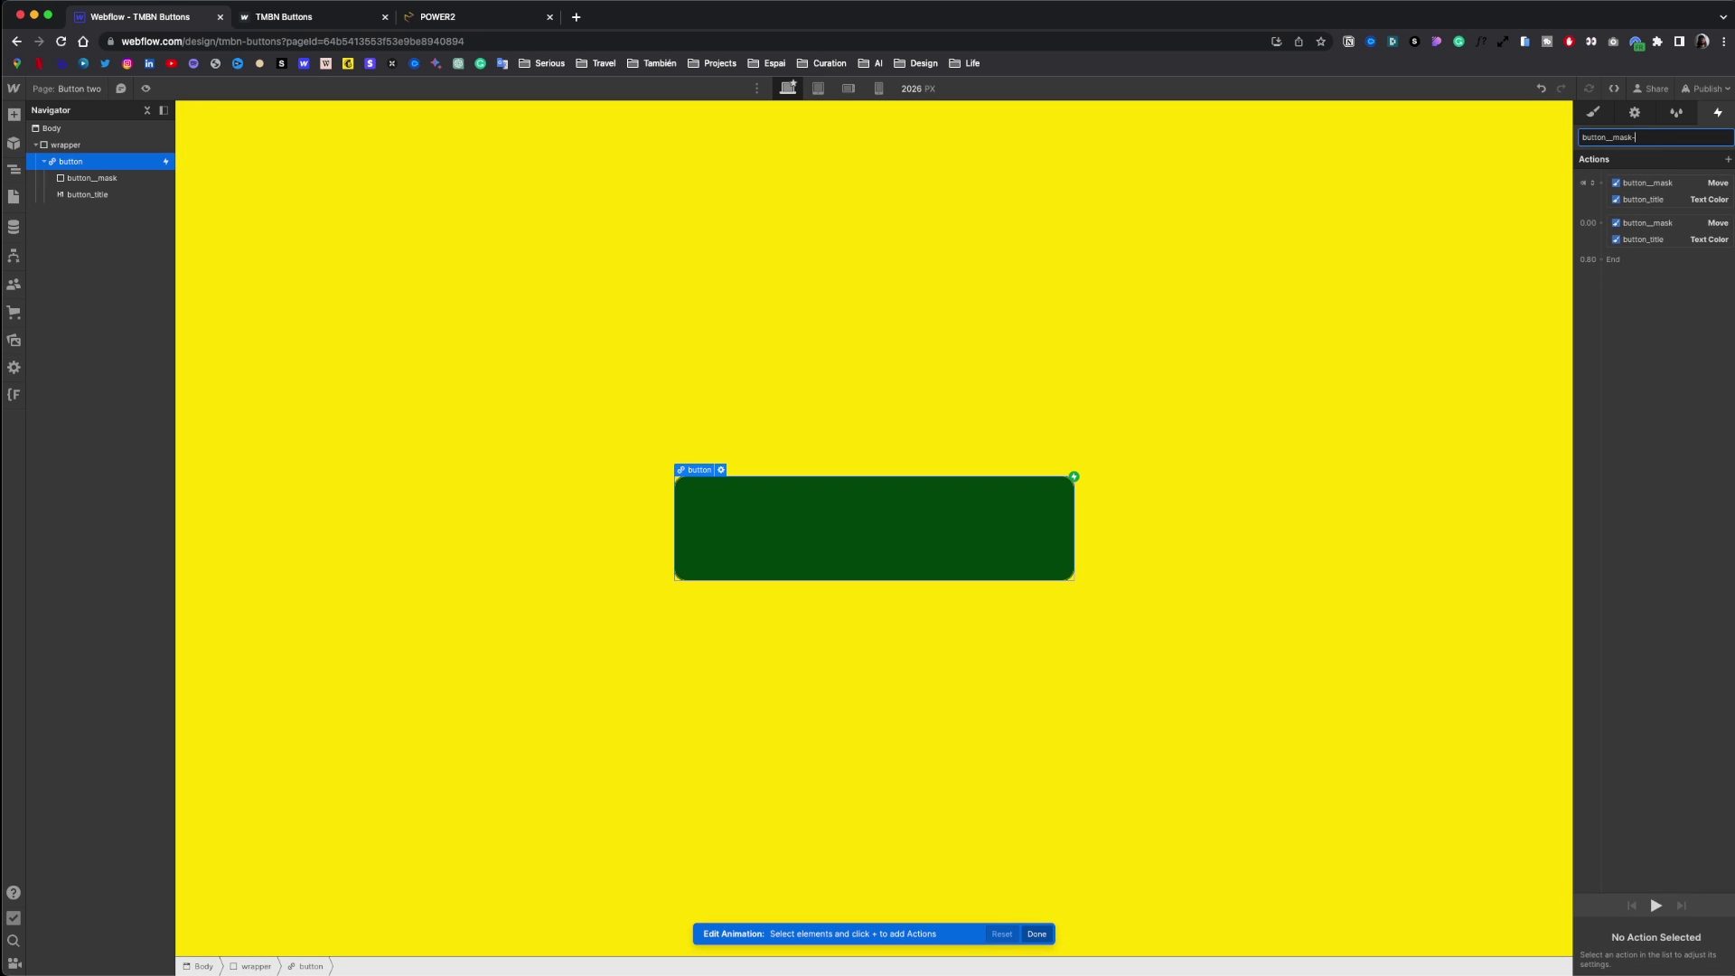
key("Return")
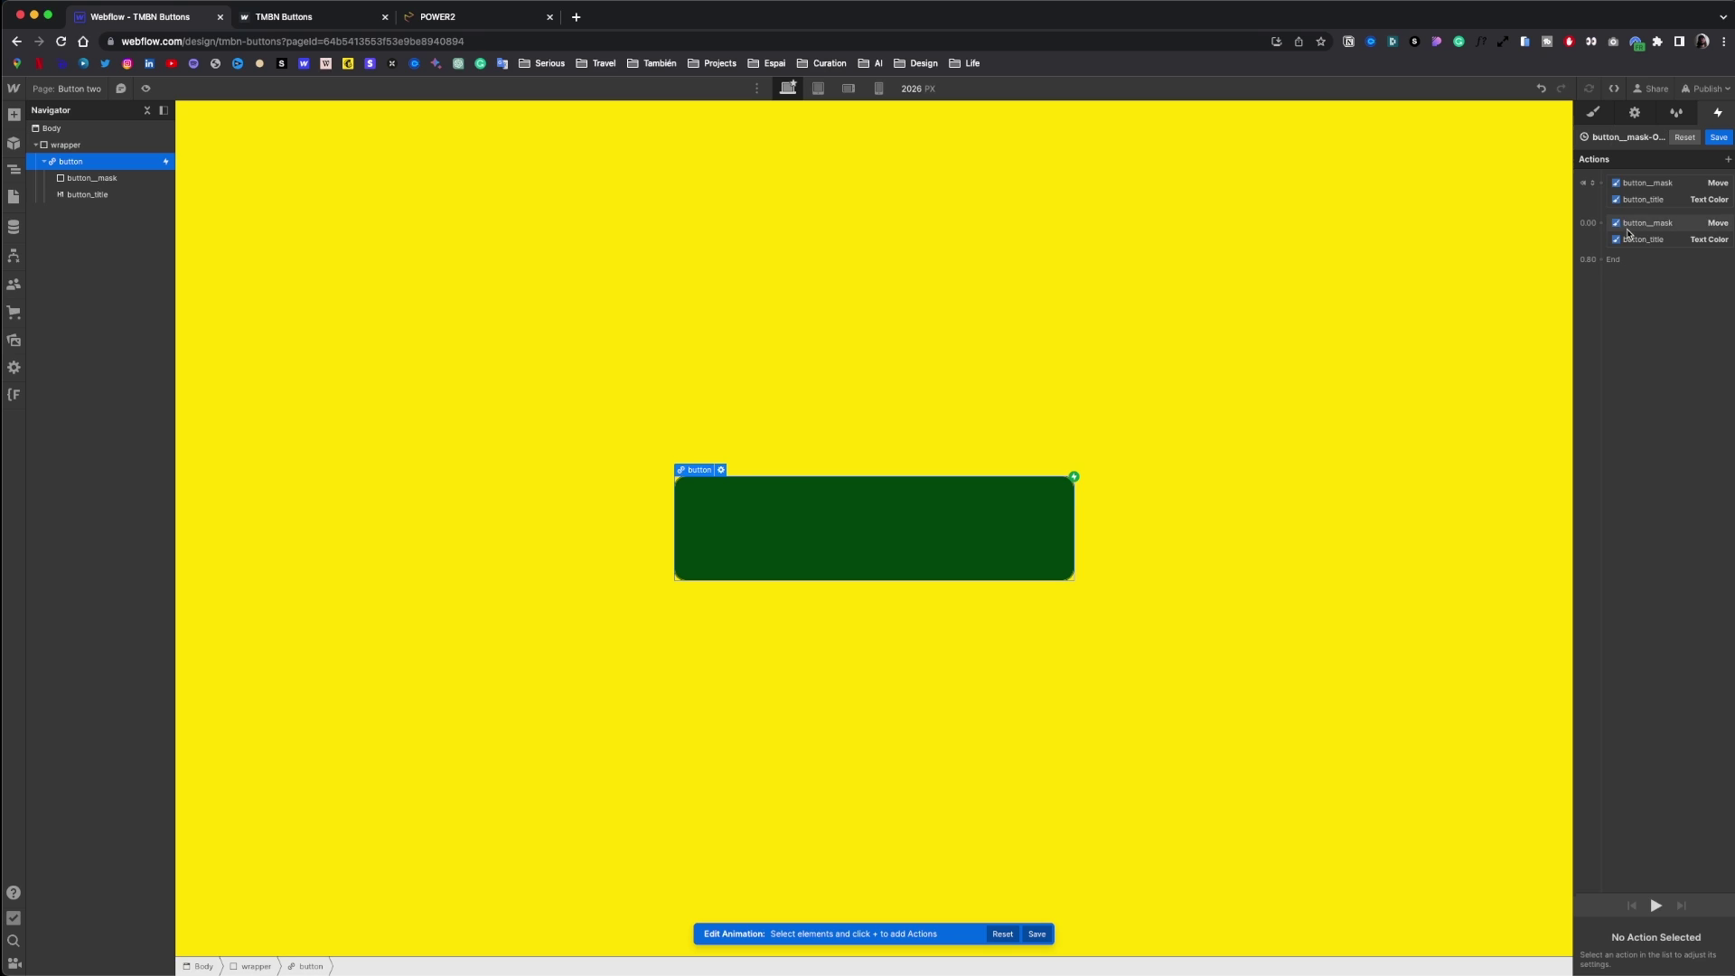
- Delete the timed Move and Text Color actions from button__mask-OUT, and turn off the initial state setting for the remaining pair
left_click(1629, 227)
key("Delete")
key("Delete")
key("Delete")
left_click(1655, 187, "shift")
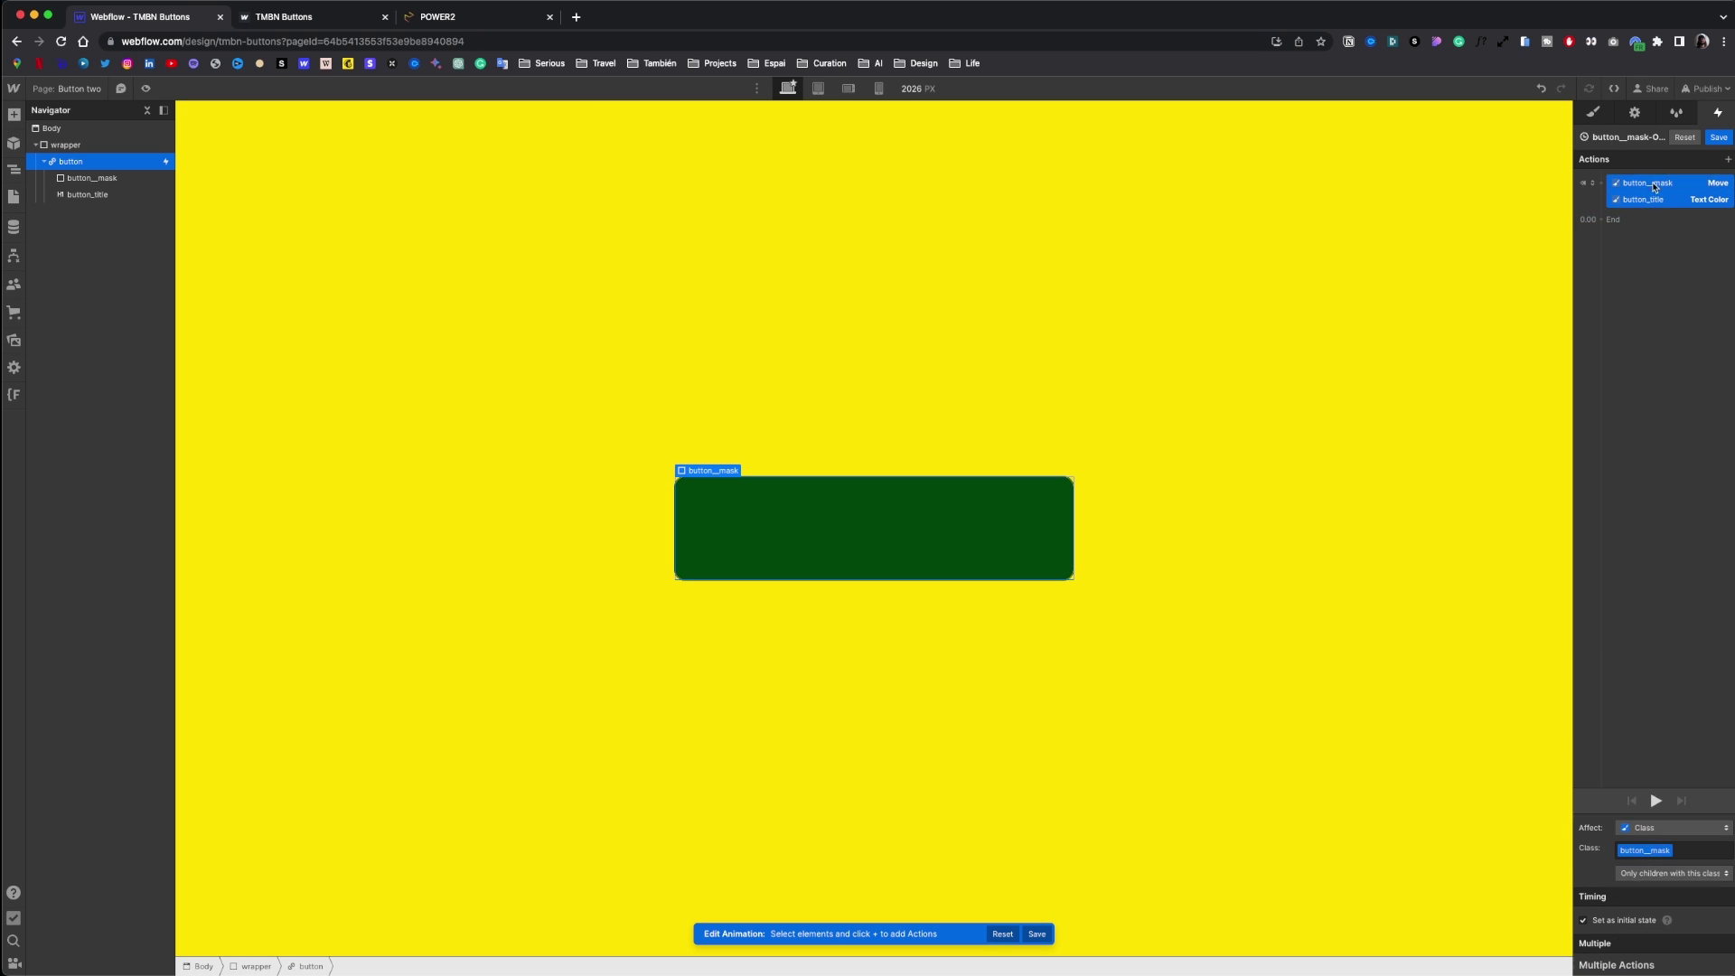
left_click(1638, 921)
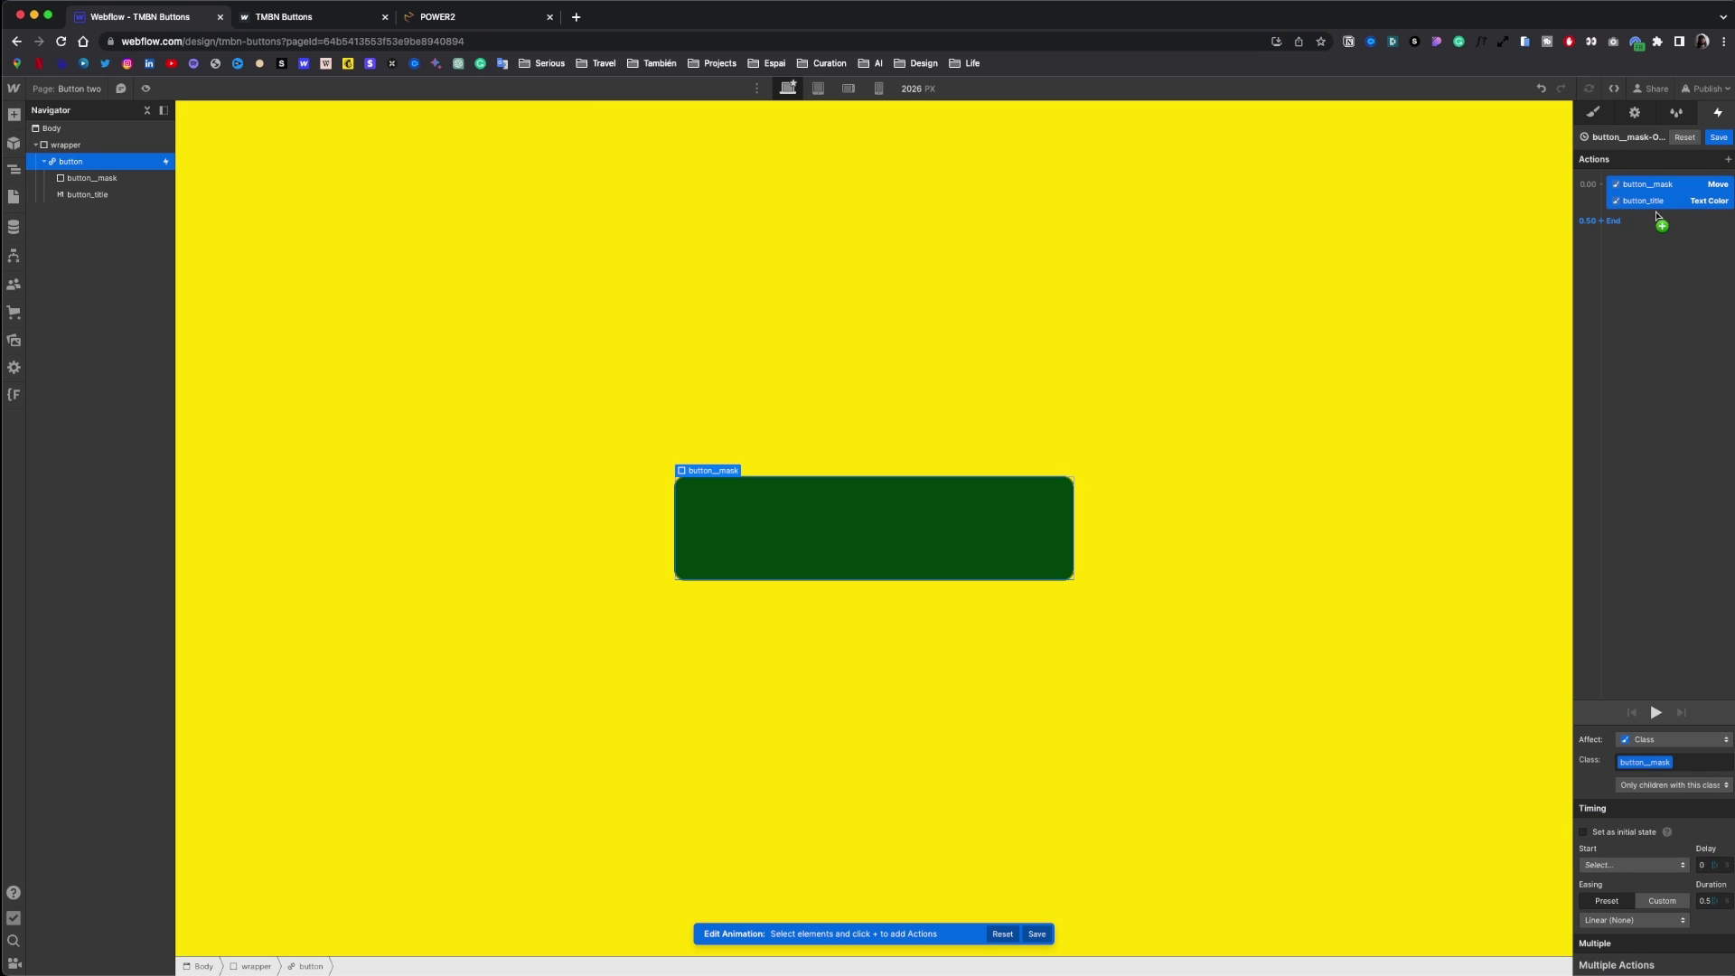
- Set the button_title Text Color action to a 0.8 s duration with In Out Quart easing
left_click(1660, 201)
left_click(1711, 896)
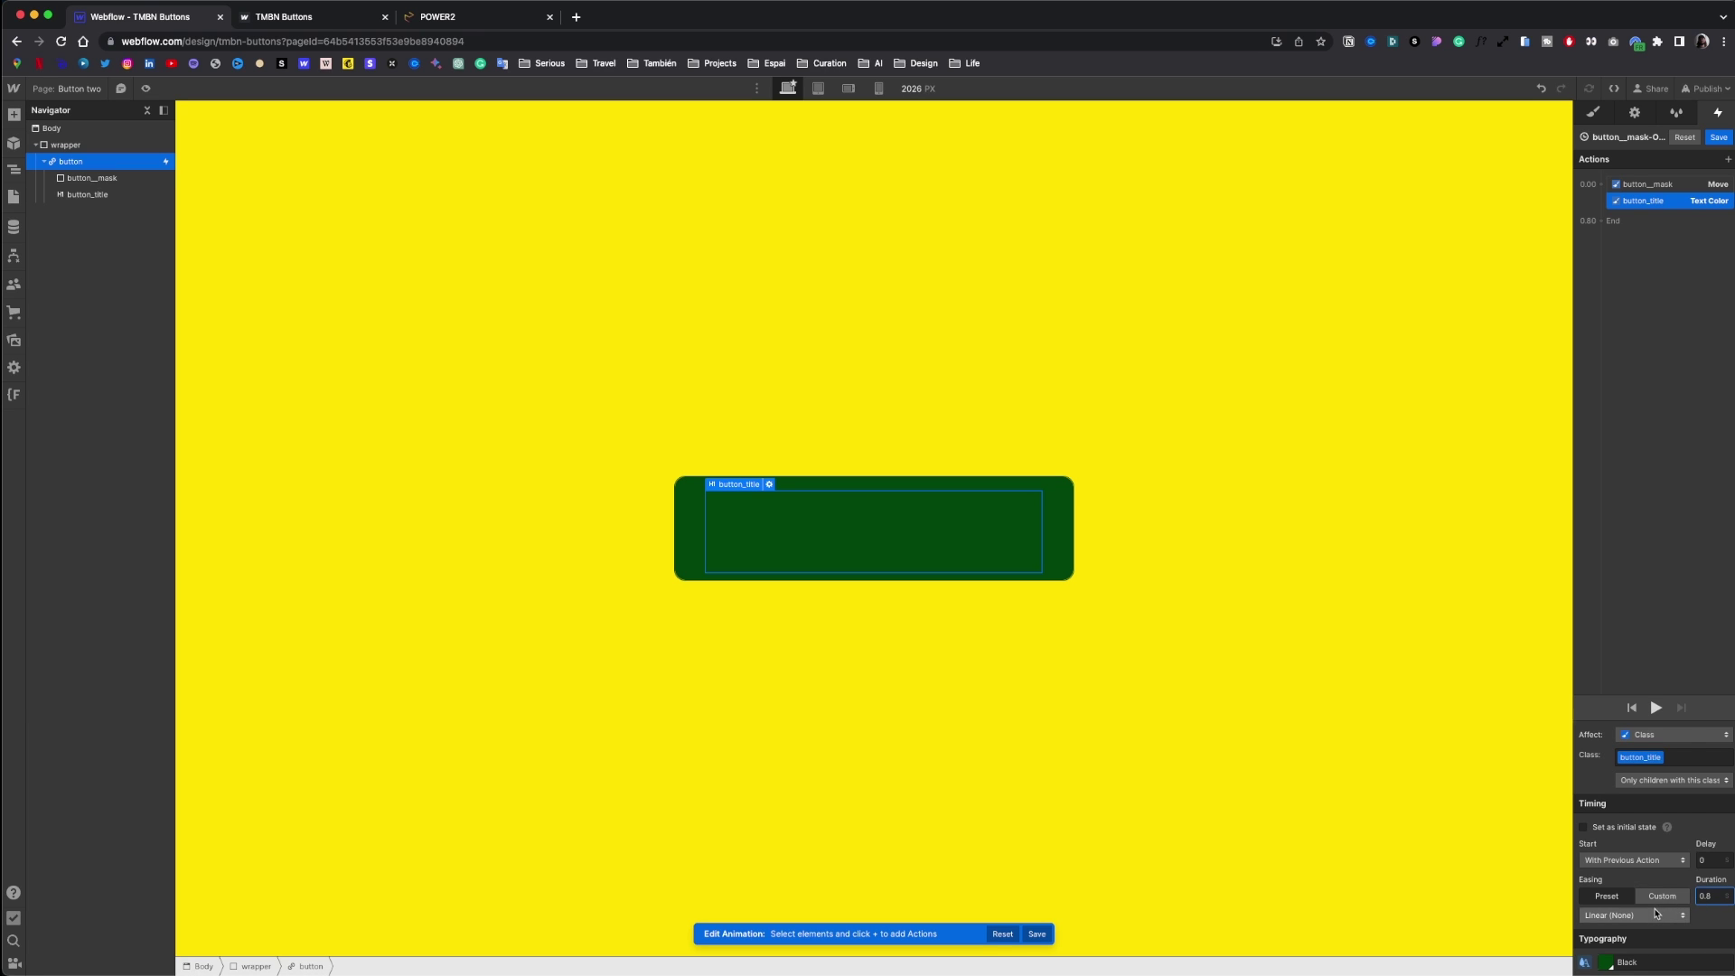
left_click(1635, 914)
left_click(1636, 779)
- Give the button__mask Move action a 0.8 s duration and In Out Quart easing, and save the hover-out animation
left_click(1684, 187)
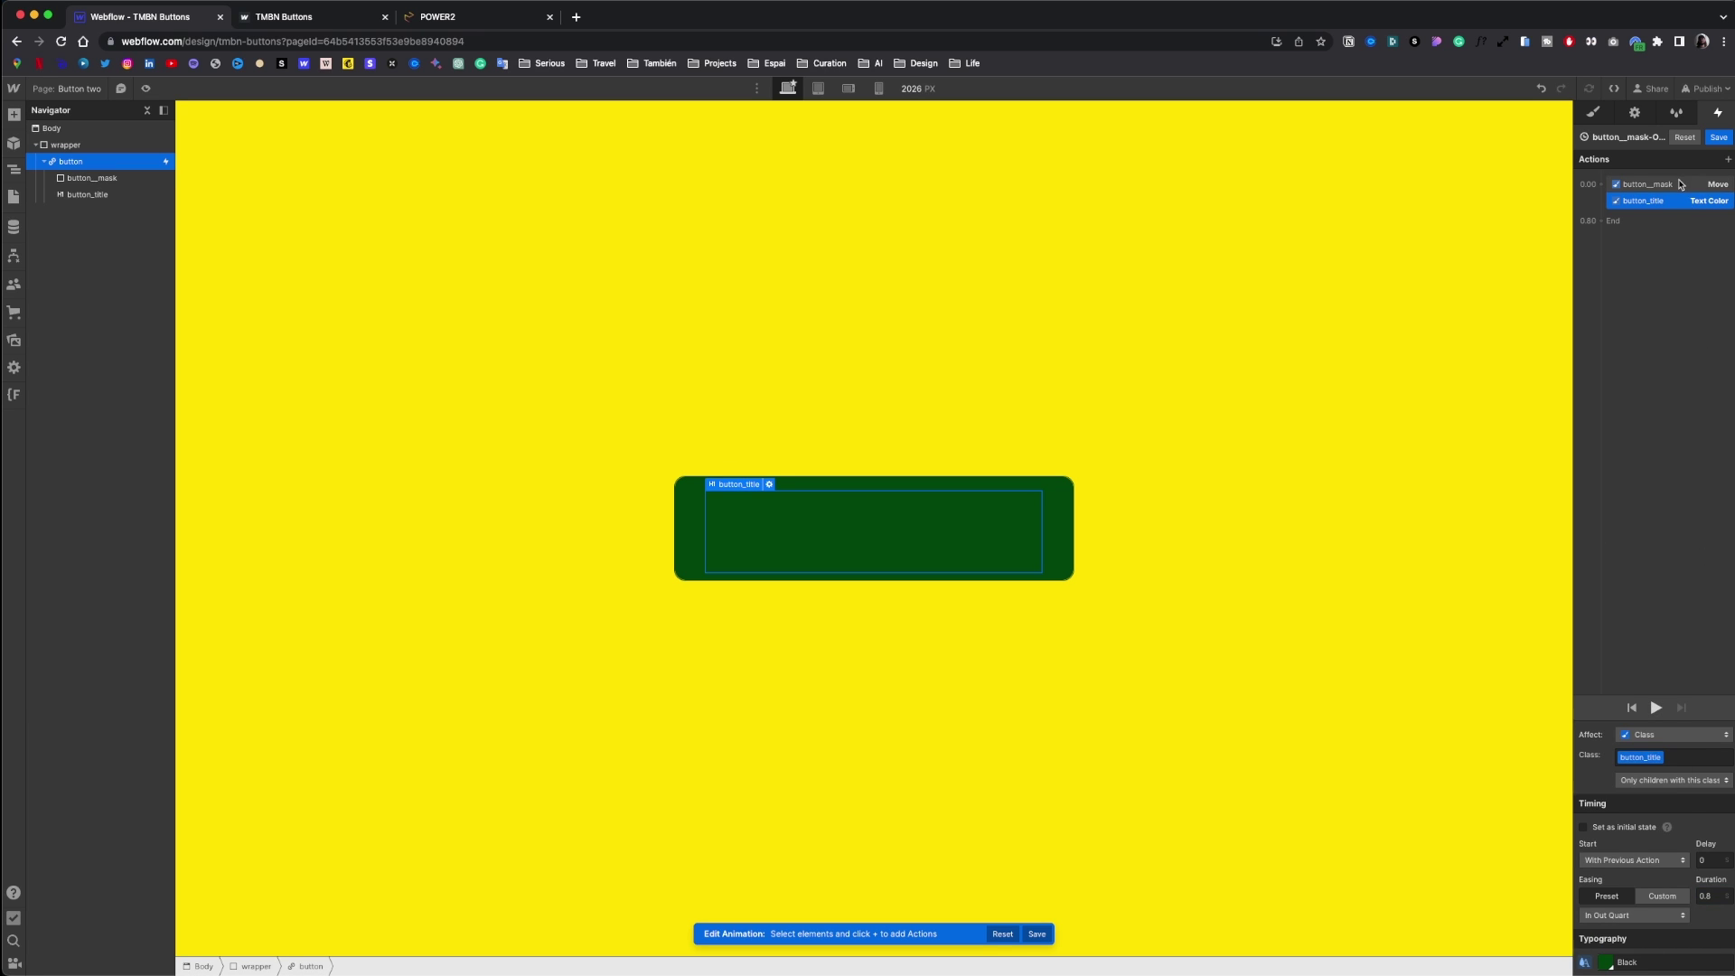
left_click(1713, 855)
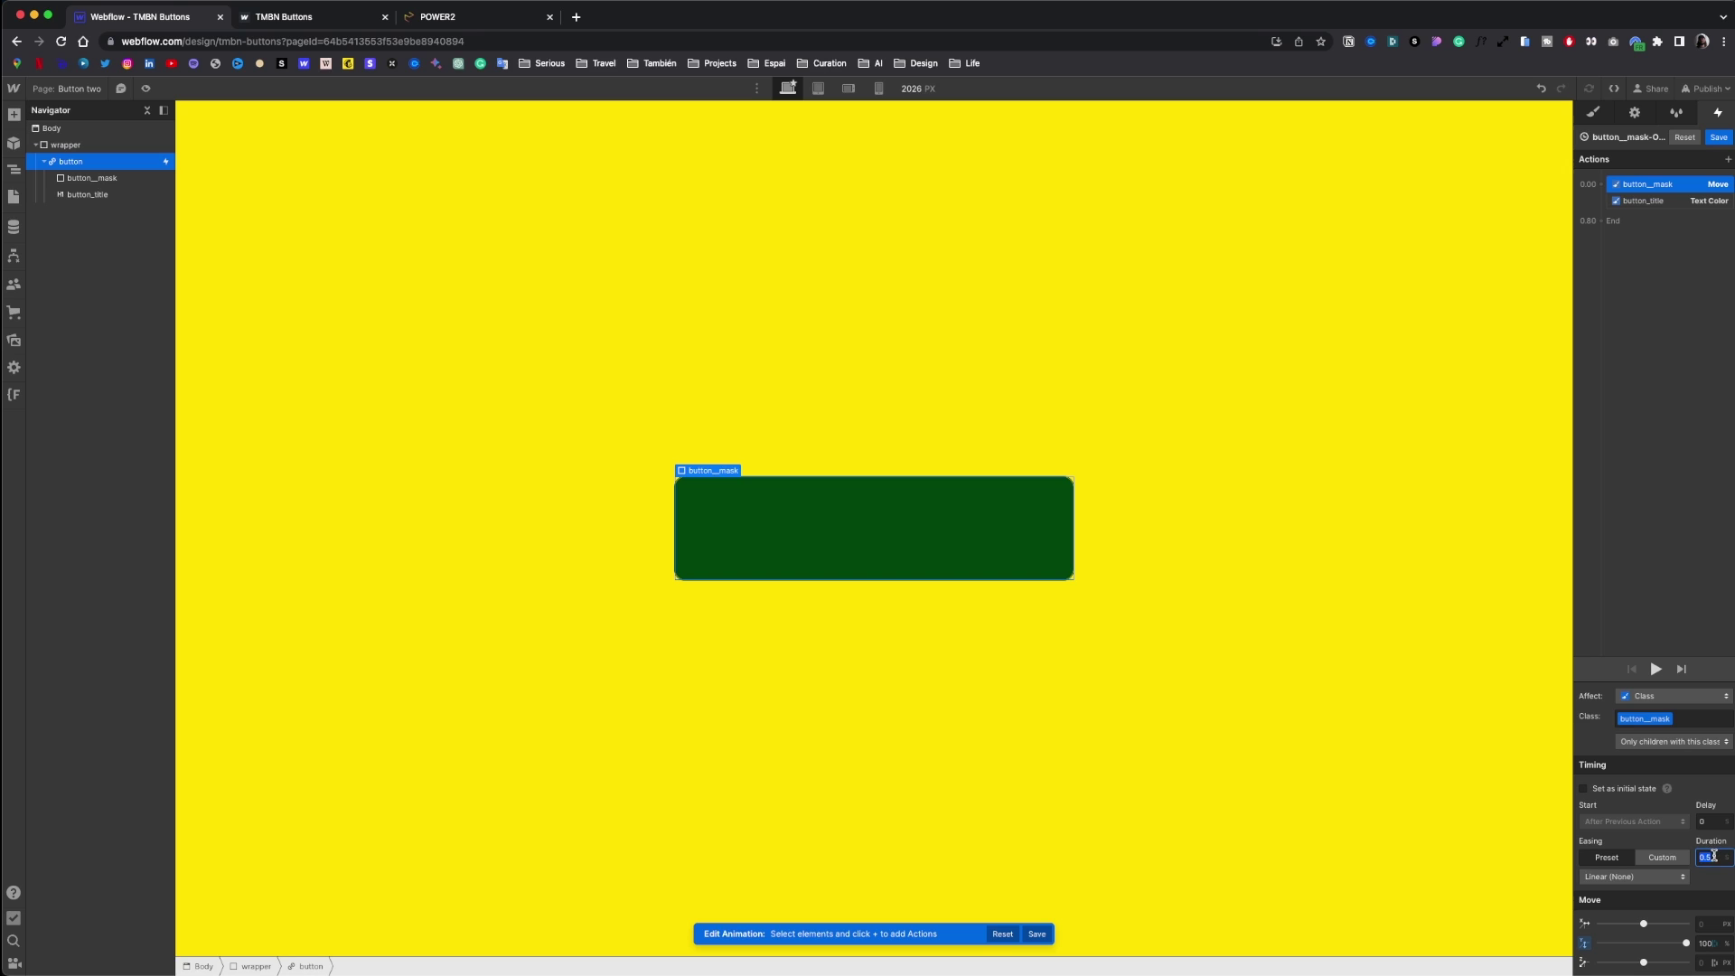
left_click(1634, 877)
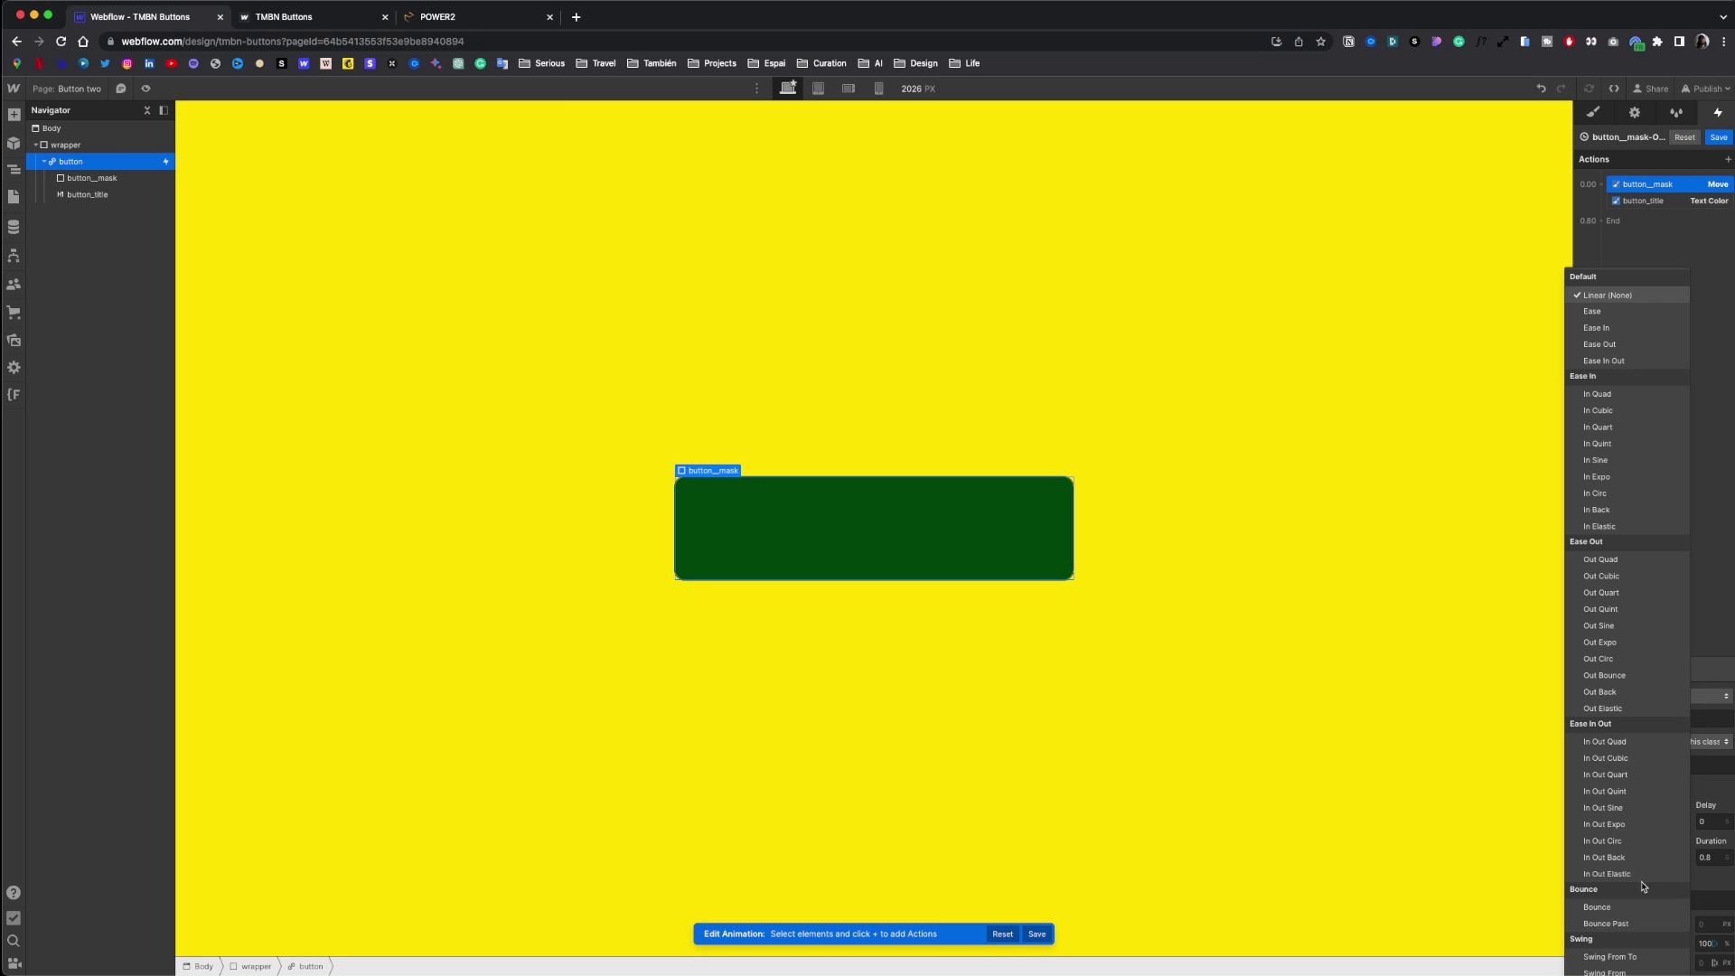
left_click(1632, 779)
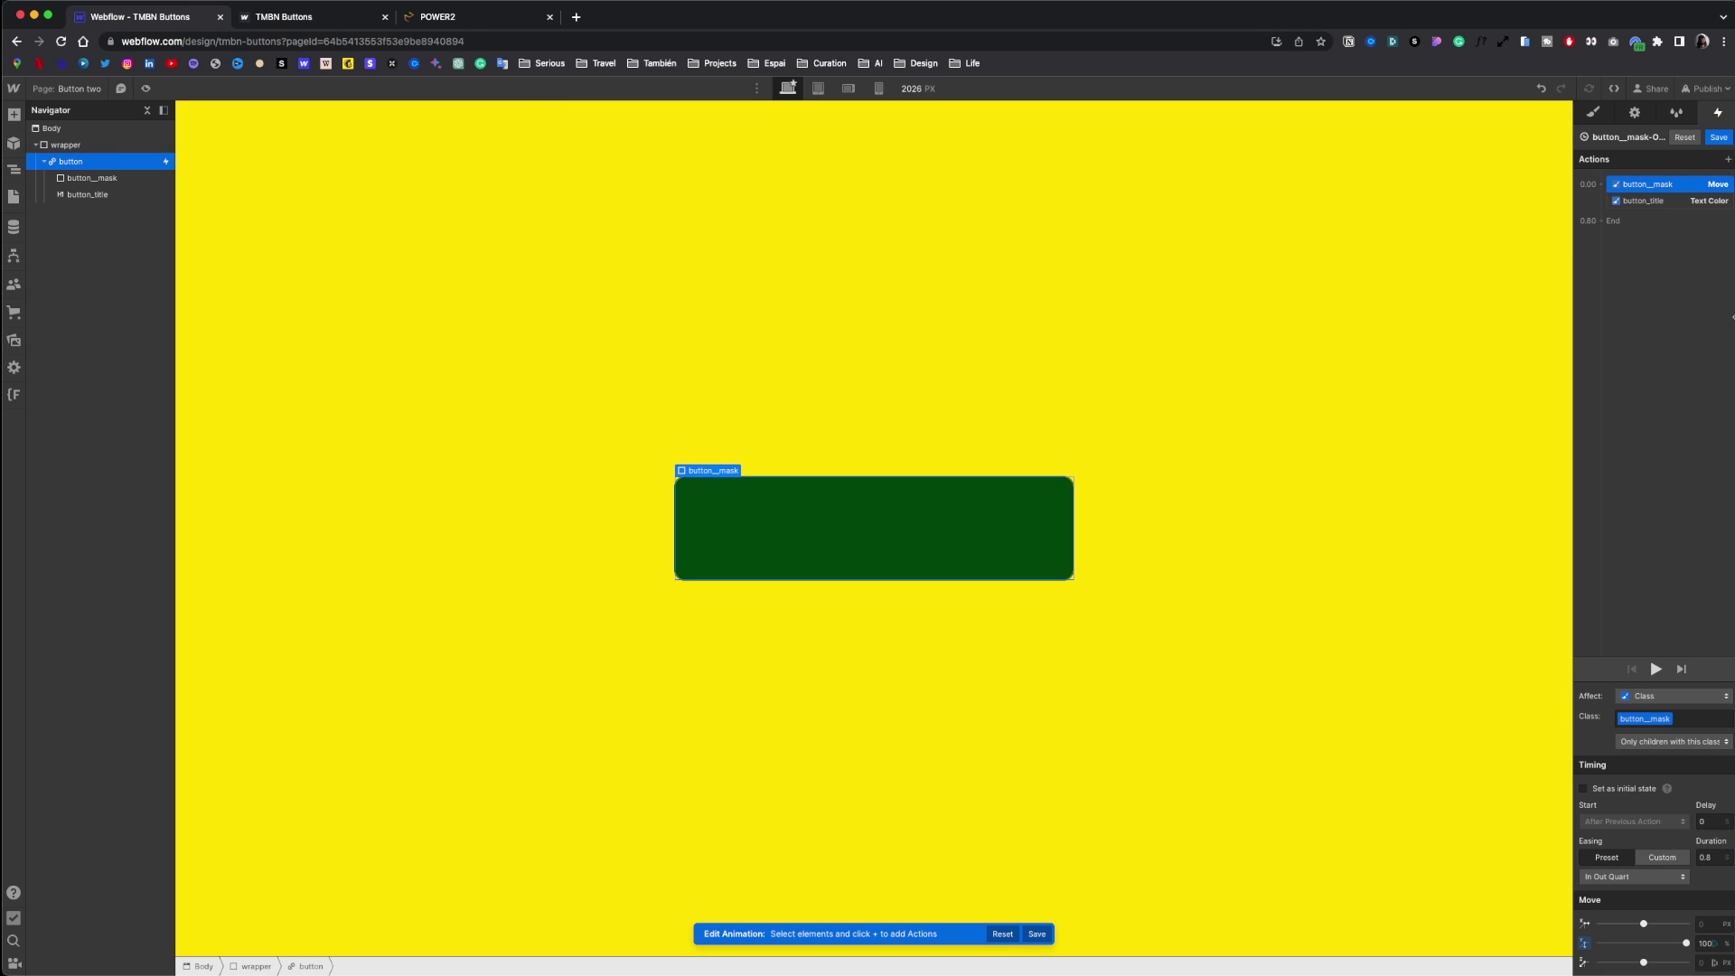
left_click(1720, 138)
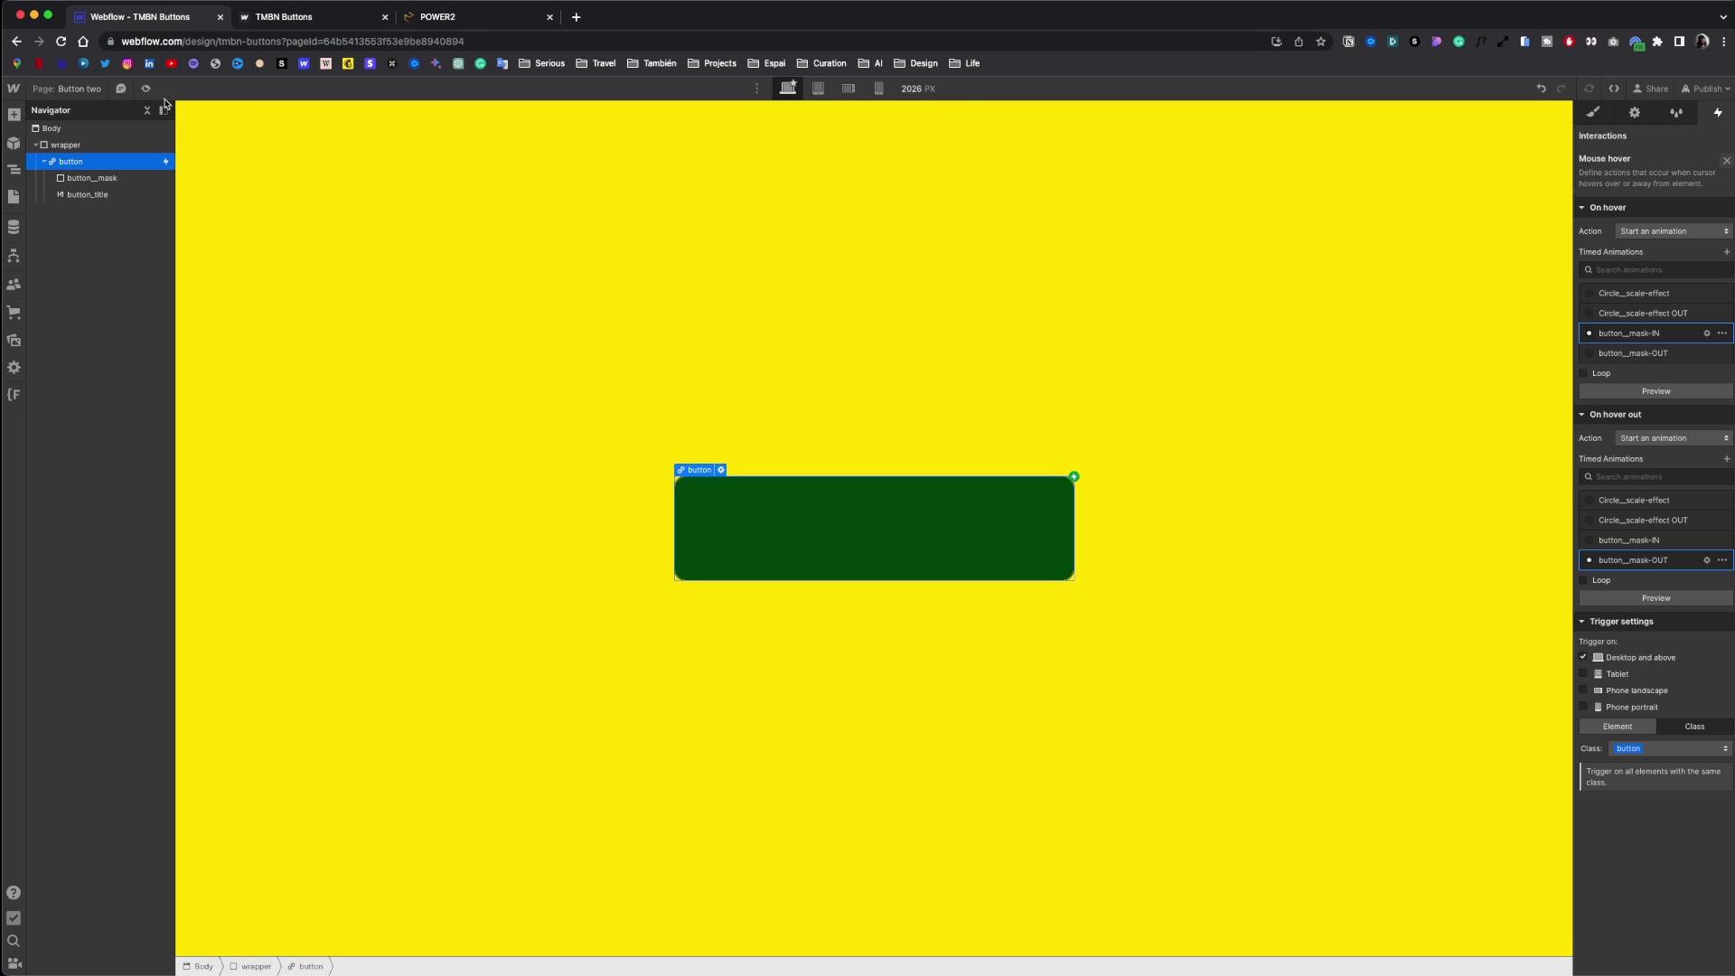